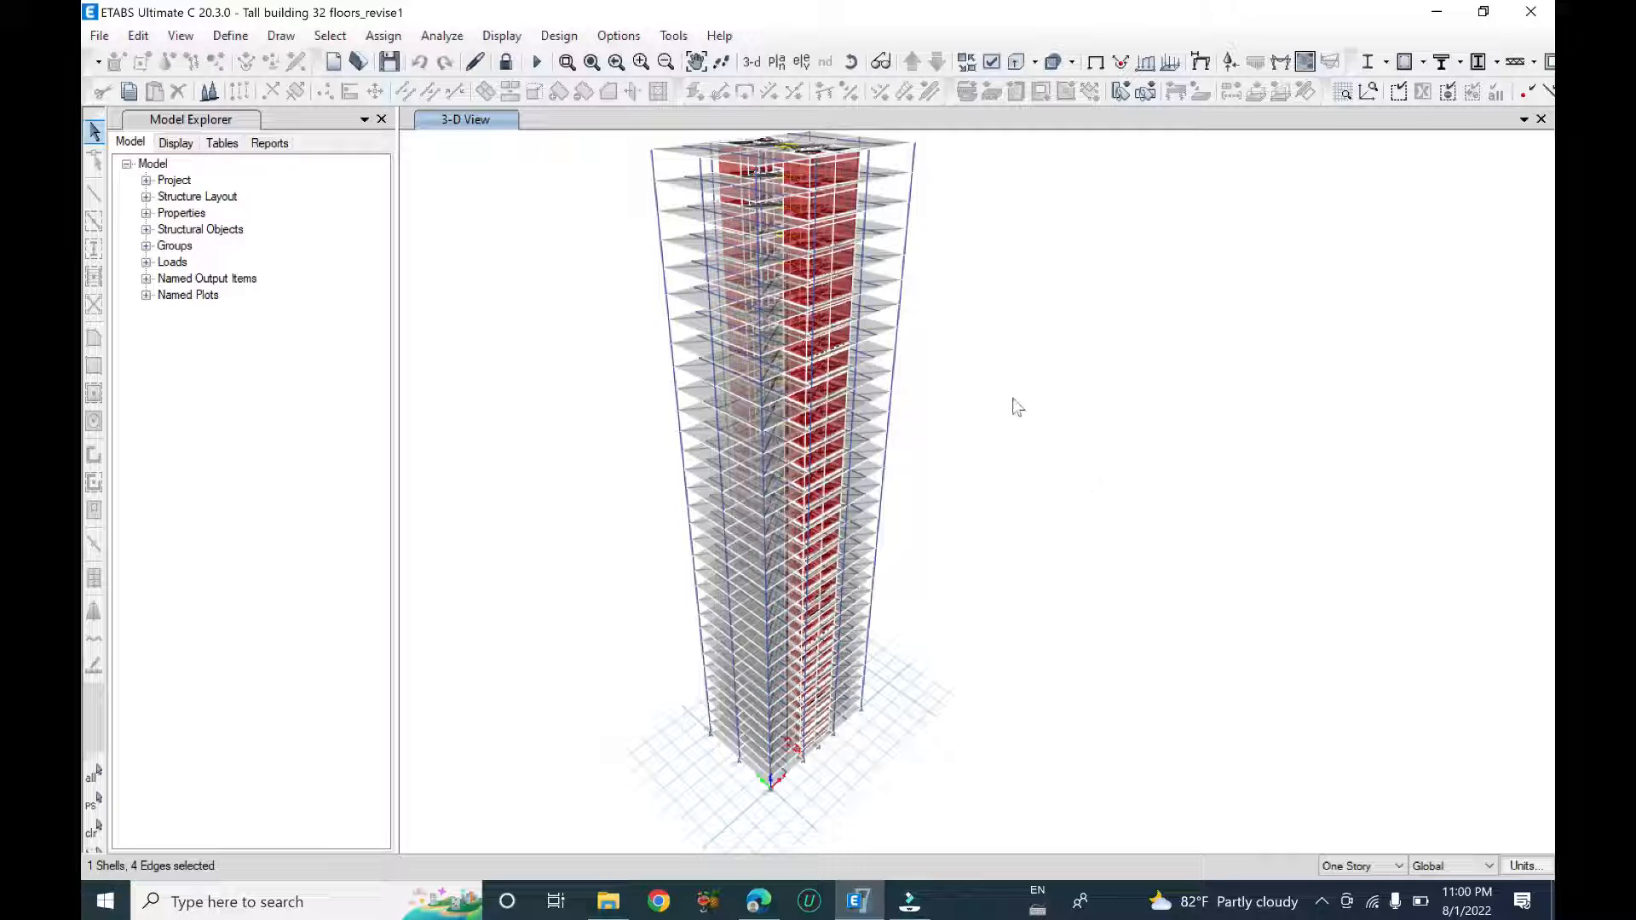
- Examine the 32-floor tower from its base to the roof in the 3-D view
{"action": "middle_click_drag", "start_coordinate": [997, 495], "coordinate": [993, 517]}
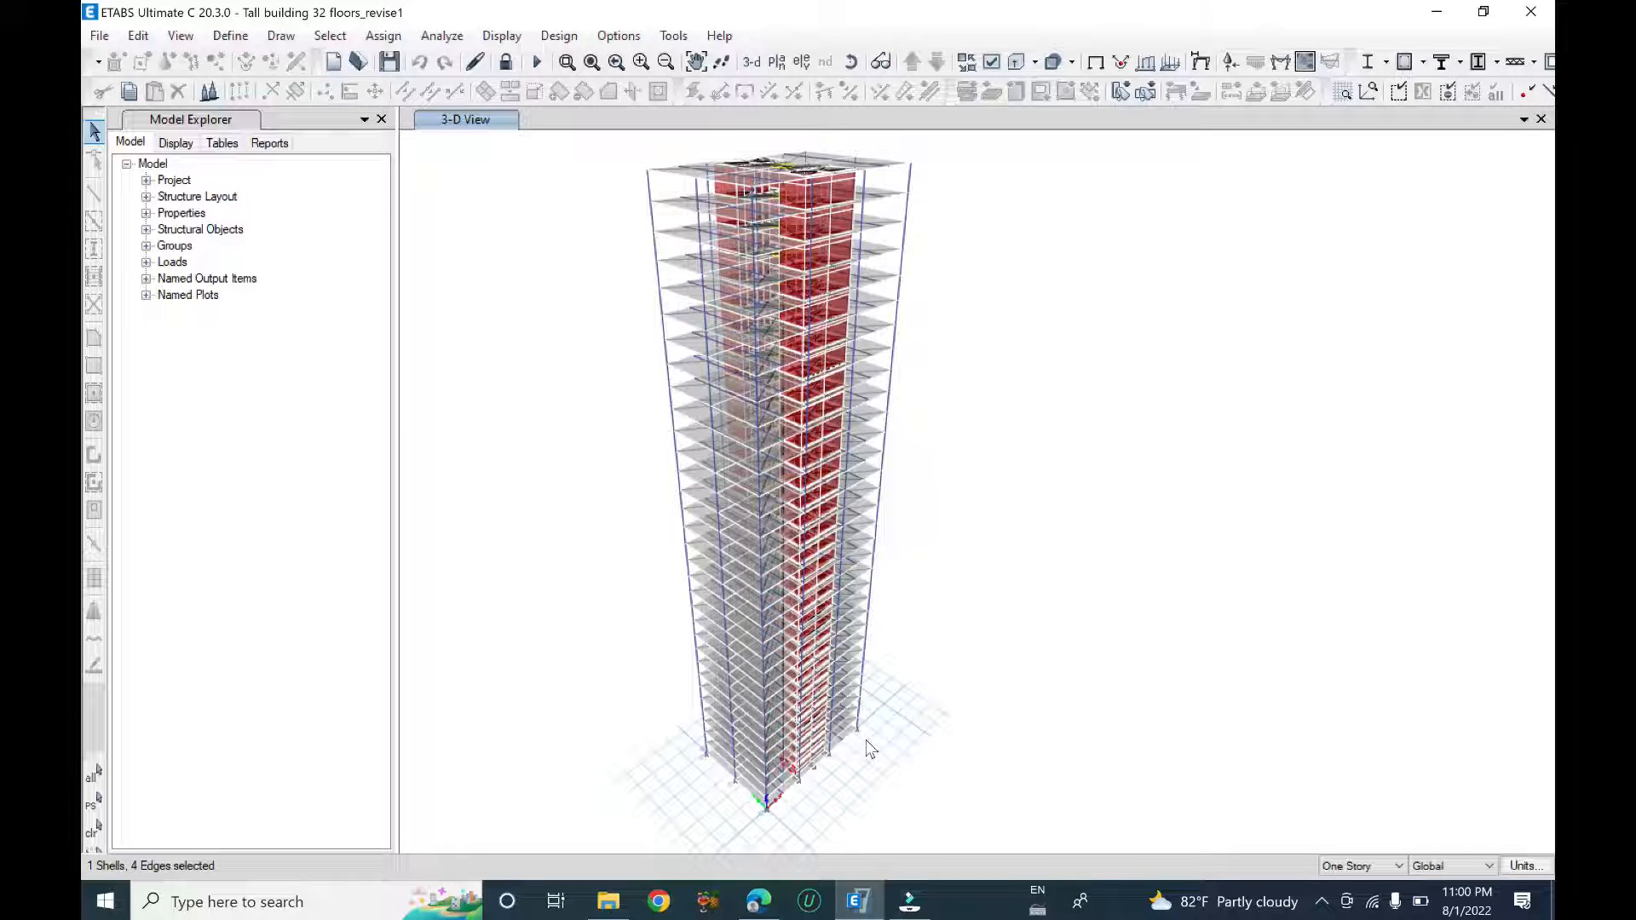
{"action": "scroll", "coordinate": [818, 792], "scroll_direction": "up", "scroll_amount": 5}
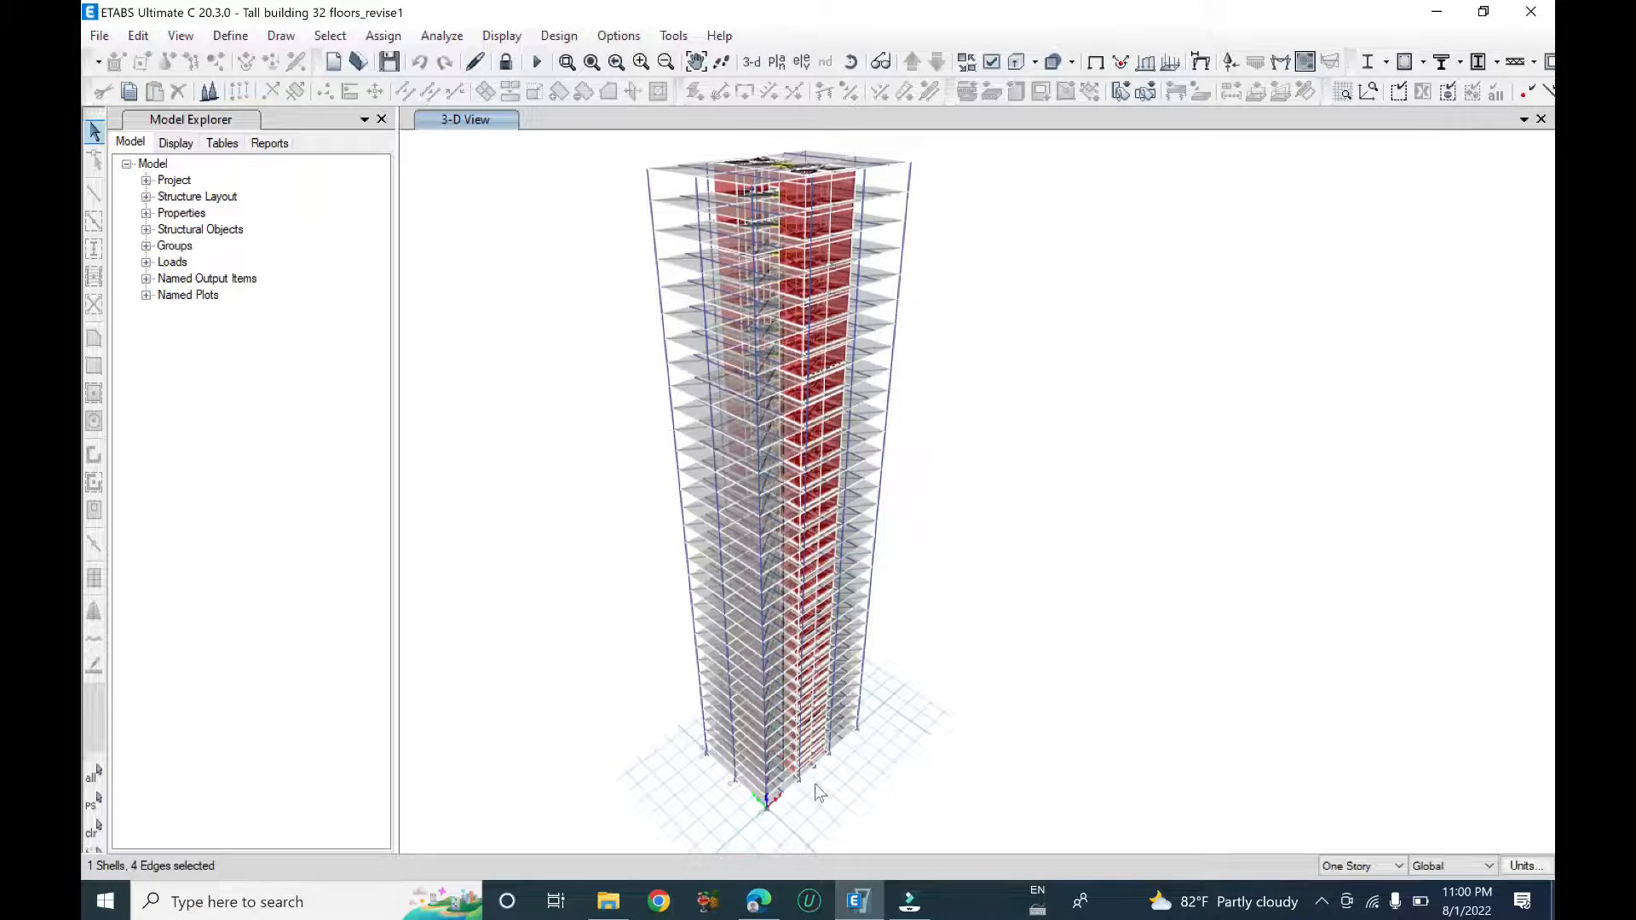
{"action": "scroll", "coordinate": [814, 729], "scroll_direction": "up", "scroll_amount": 3}
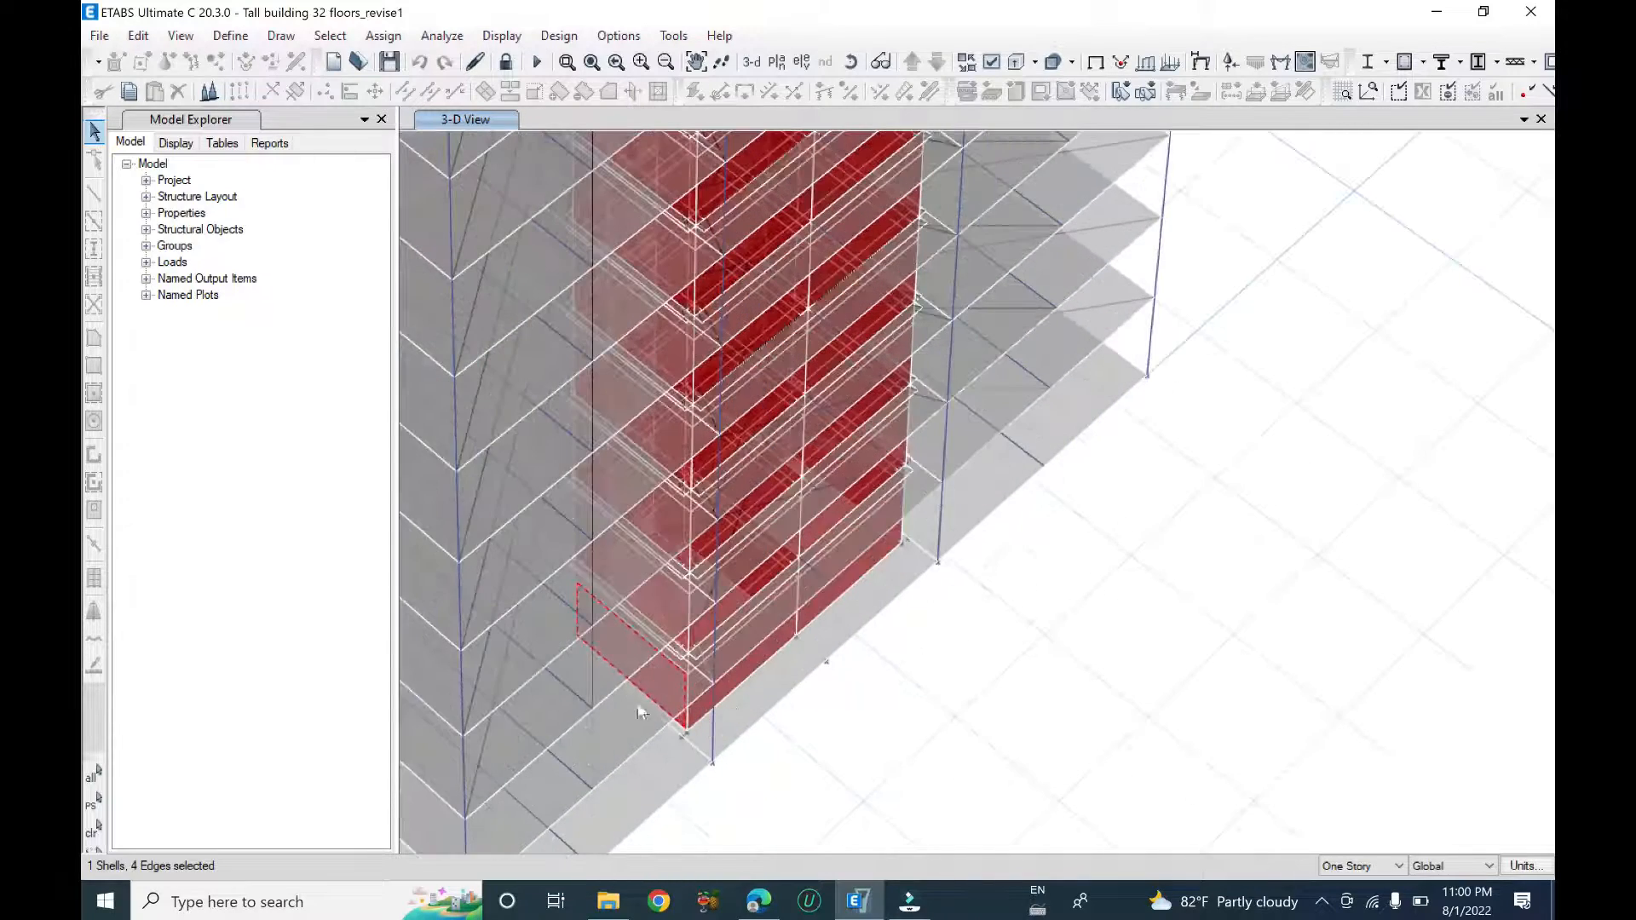
{"action": "scroll", "coordinate": [790, 748], "scroll_direction": "down", "scroll_amount": 5}
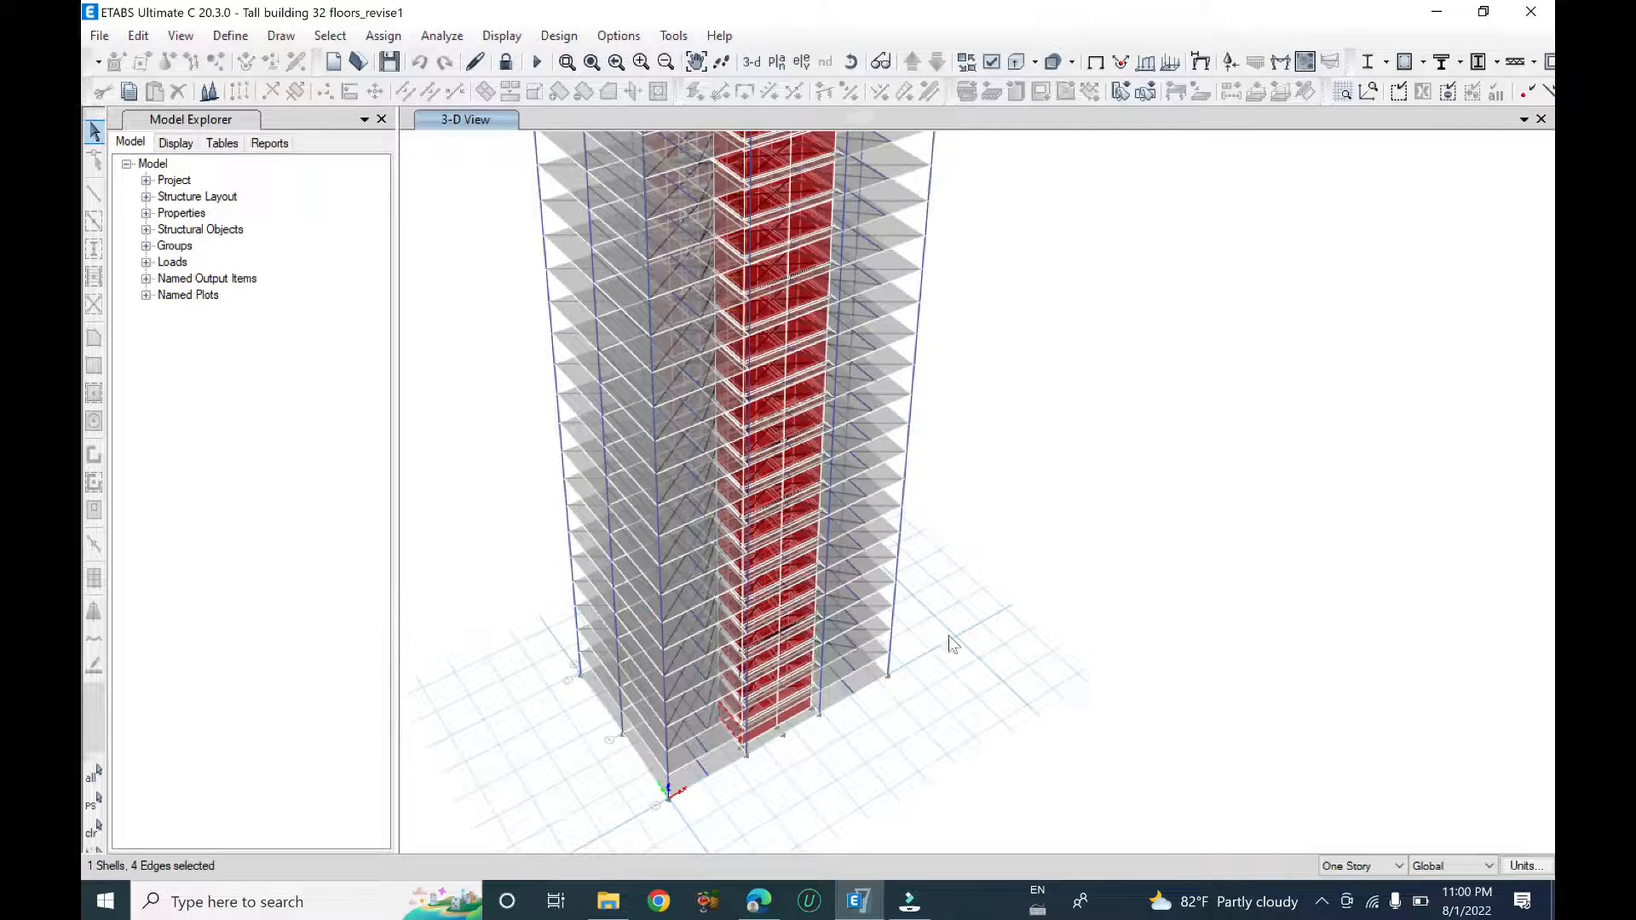
{"action": "scroll", "coordinate": [1023, 368], "scroll_direction": "up", "scroll_amount": 2}
{"action": "middle_click_drag", "start_coordinate": [1020, 362], "coordinate": [1022, 688]}
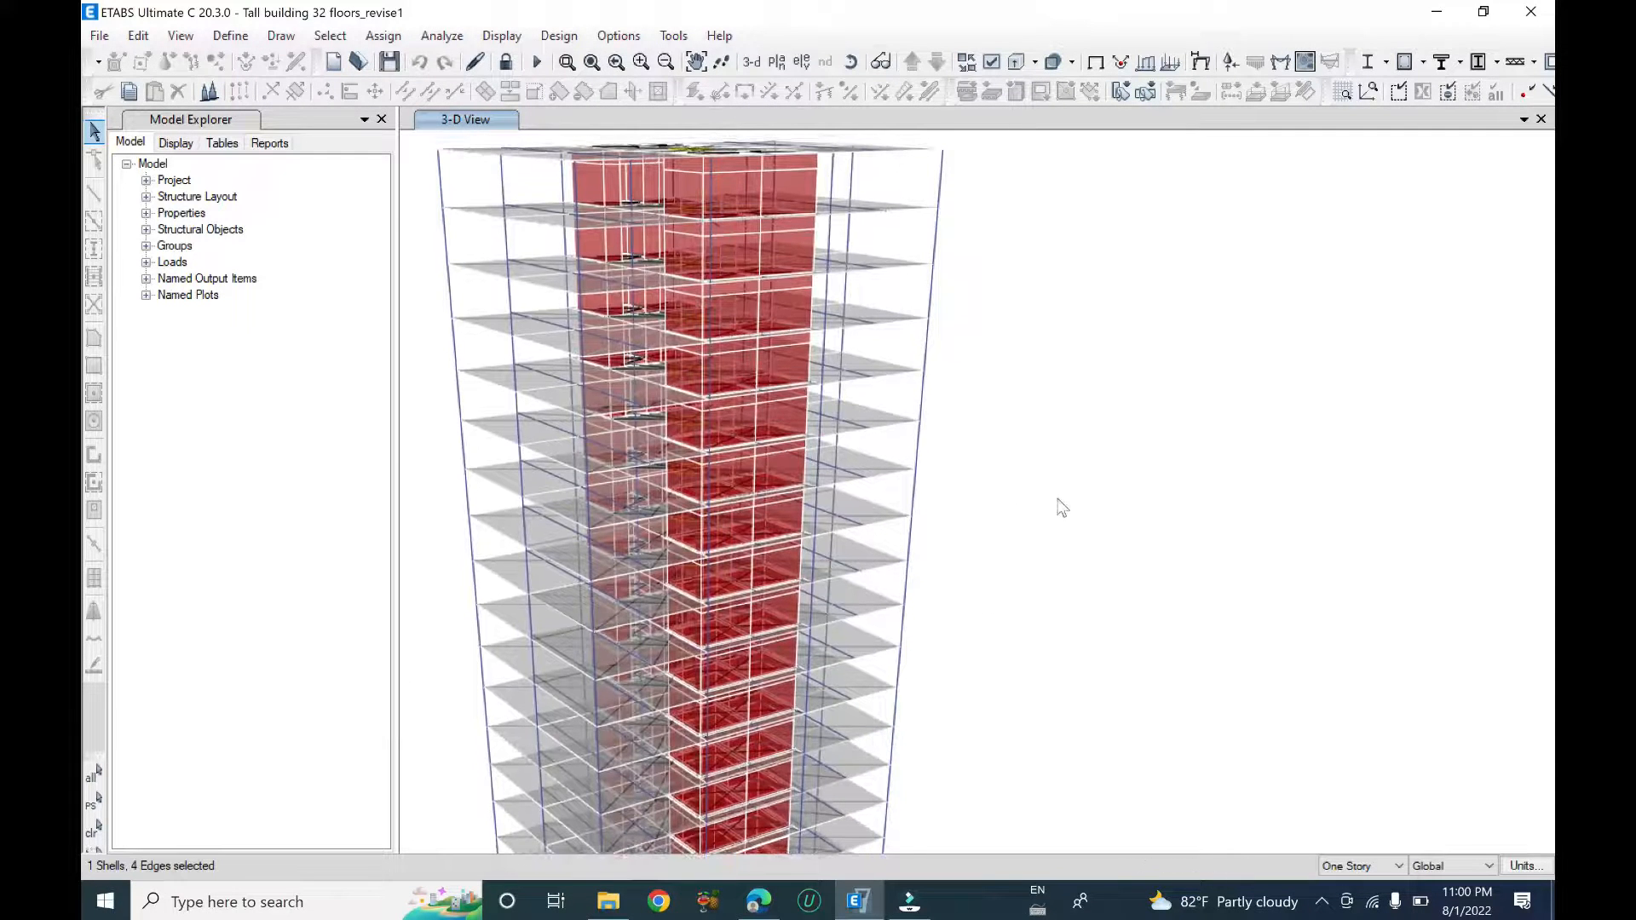
{"action": "scroll", "coordinate": [1058, 449], "scroll_direction": "down", "scroll_amount": 3}
{"action": "scroll", "coordinate": [1059, 486], "scroll_direction": "up", "scroll_amount": 2}
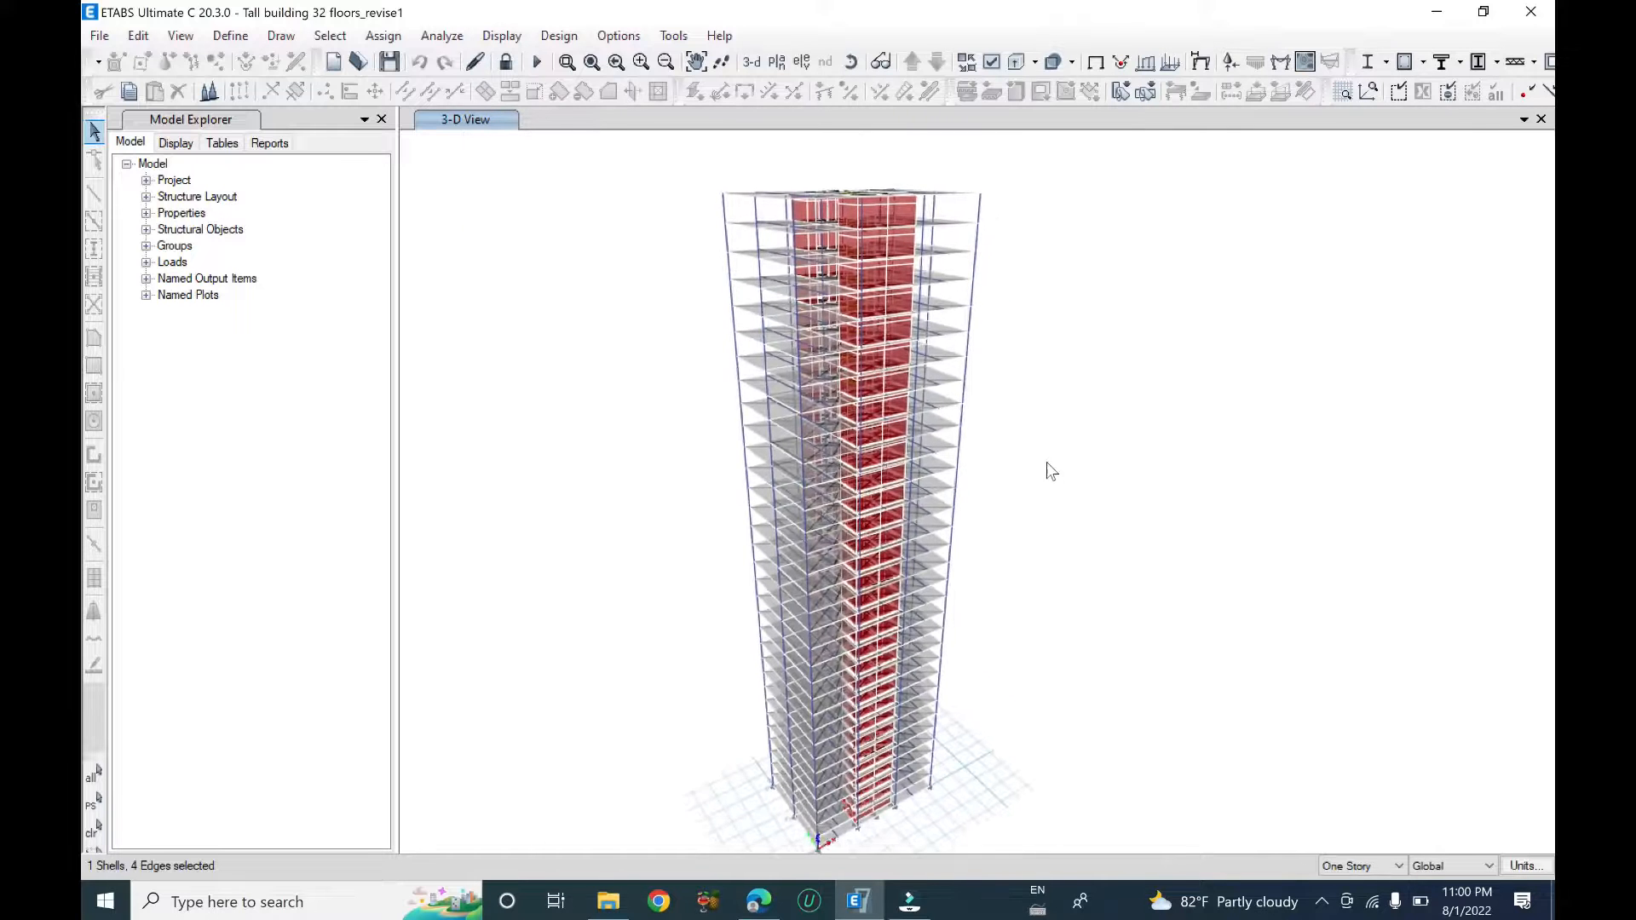
- Select every wall in the model by the Walls object type
{"action": "left_click", "coordinate": [329, 35]}
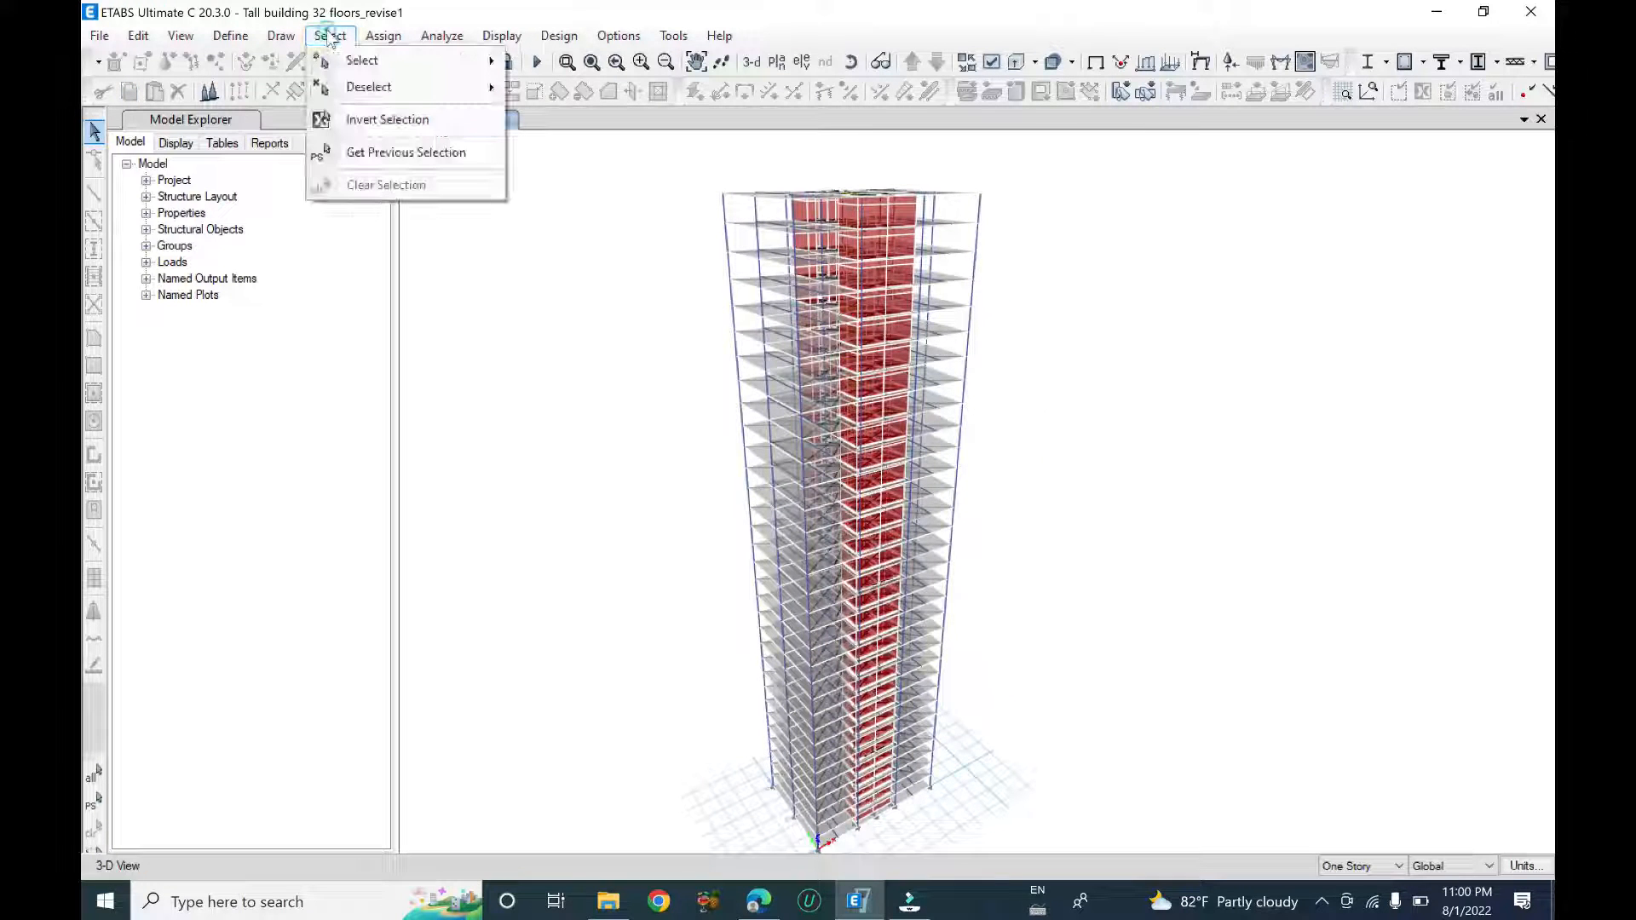
{"action": "mouse_move", "coordinate": [350, 61]}
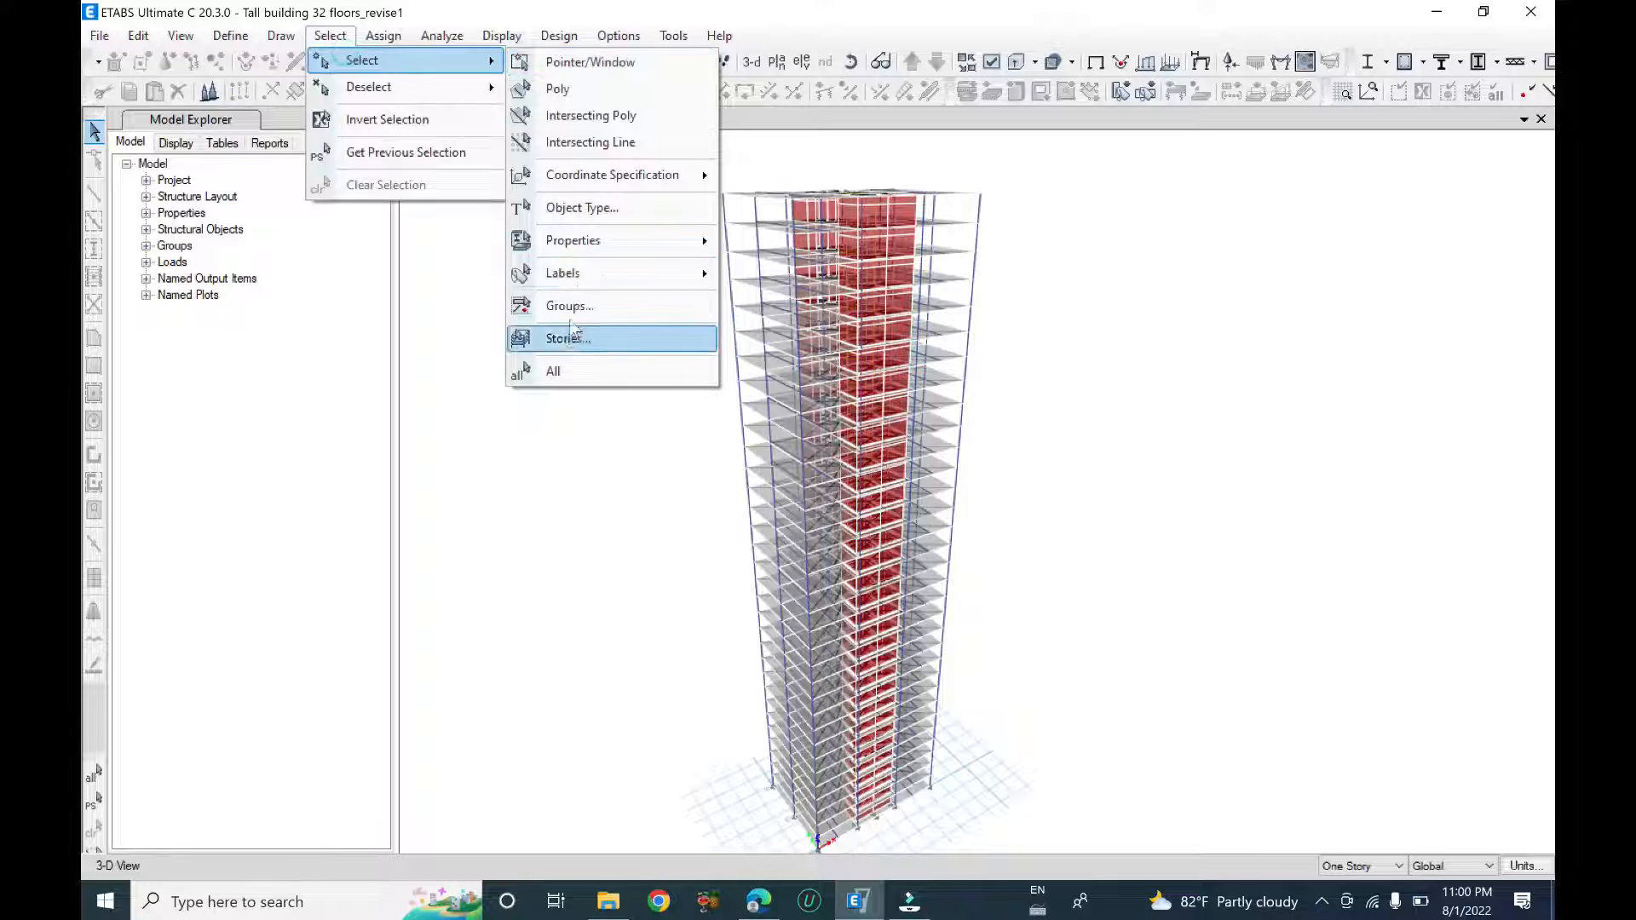
{"action": "left_click", "coordinate": [599, 210]}
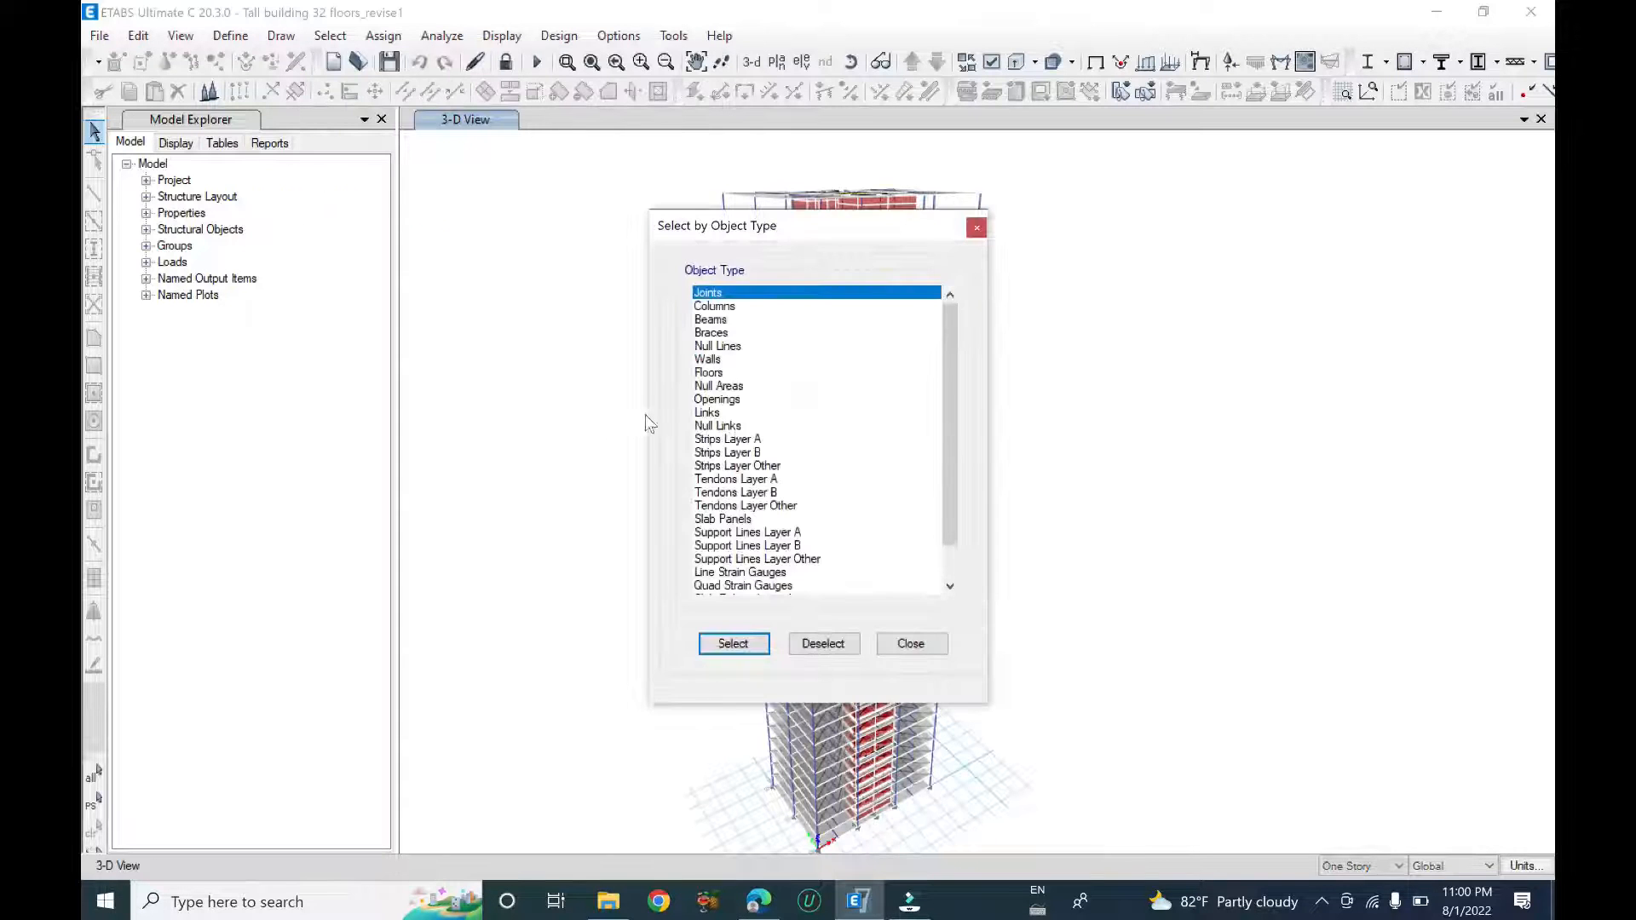
{"action": "left_click", "coordinate": [716, 359]}
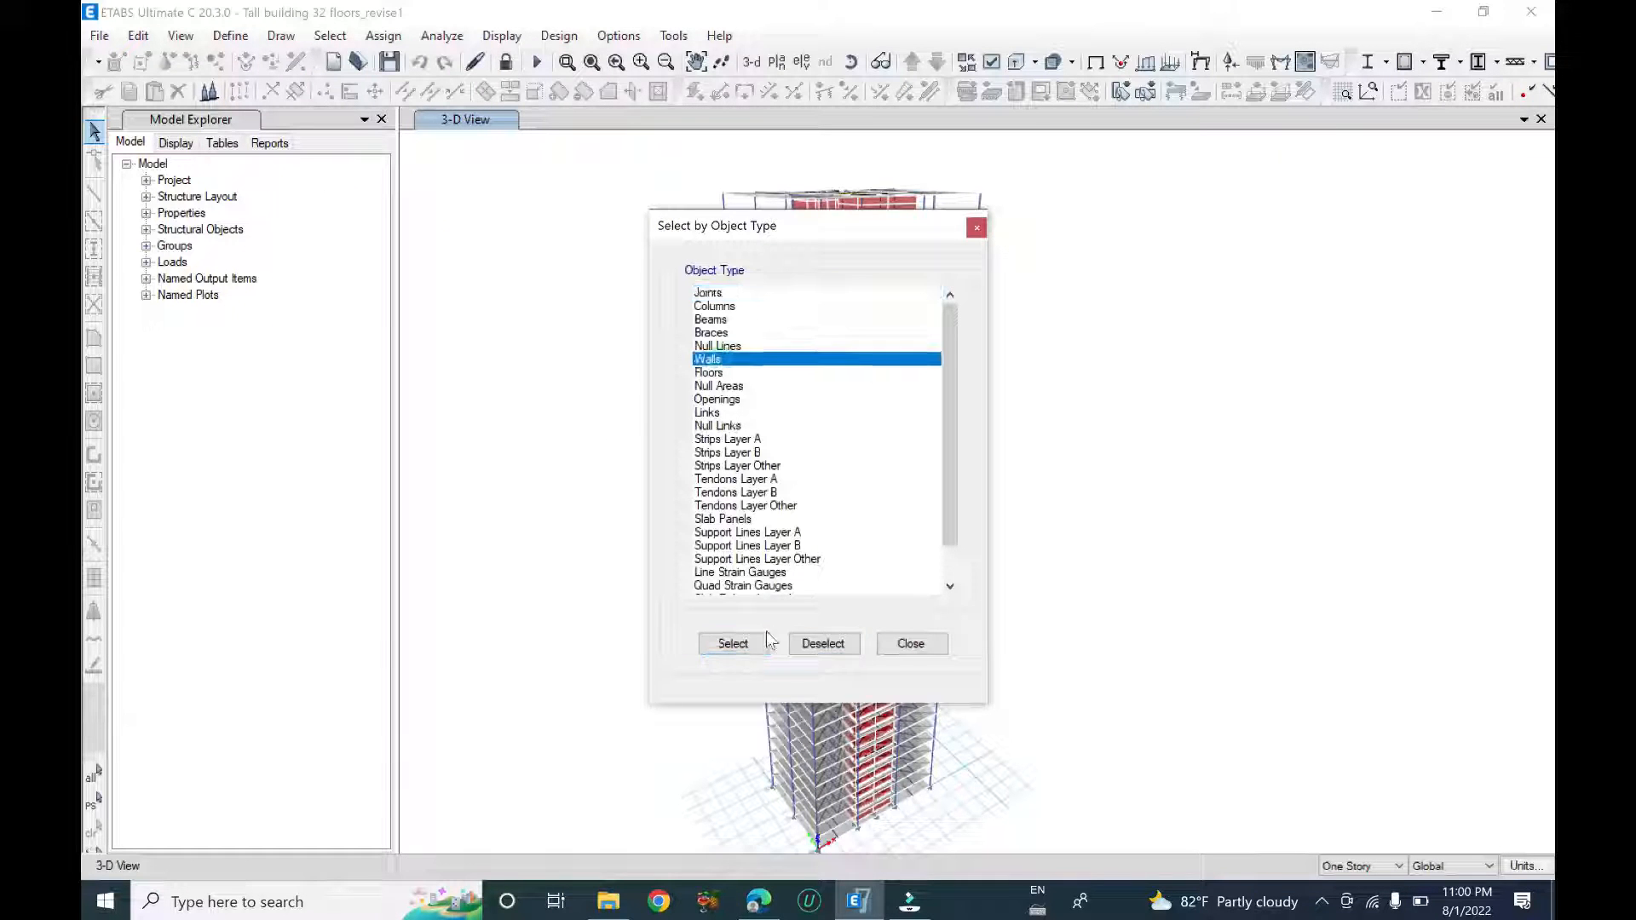
{"action": "left_click", "coordinate": [735, 645]}
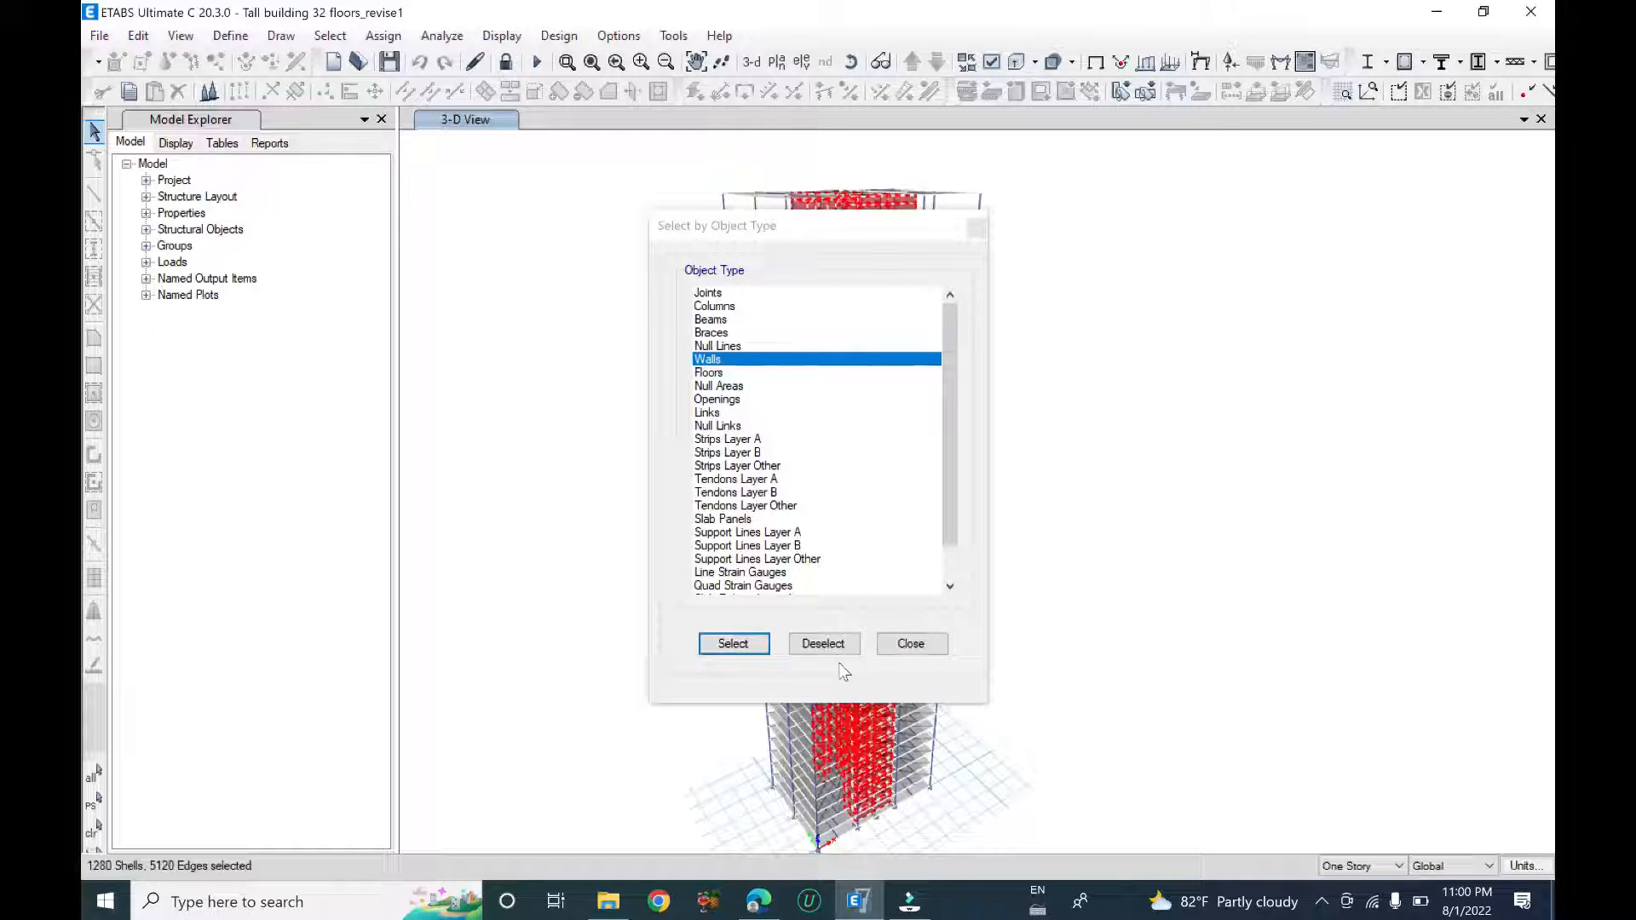
{"action": "left_click", "coordinate": [907, 644]}
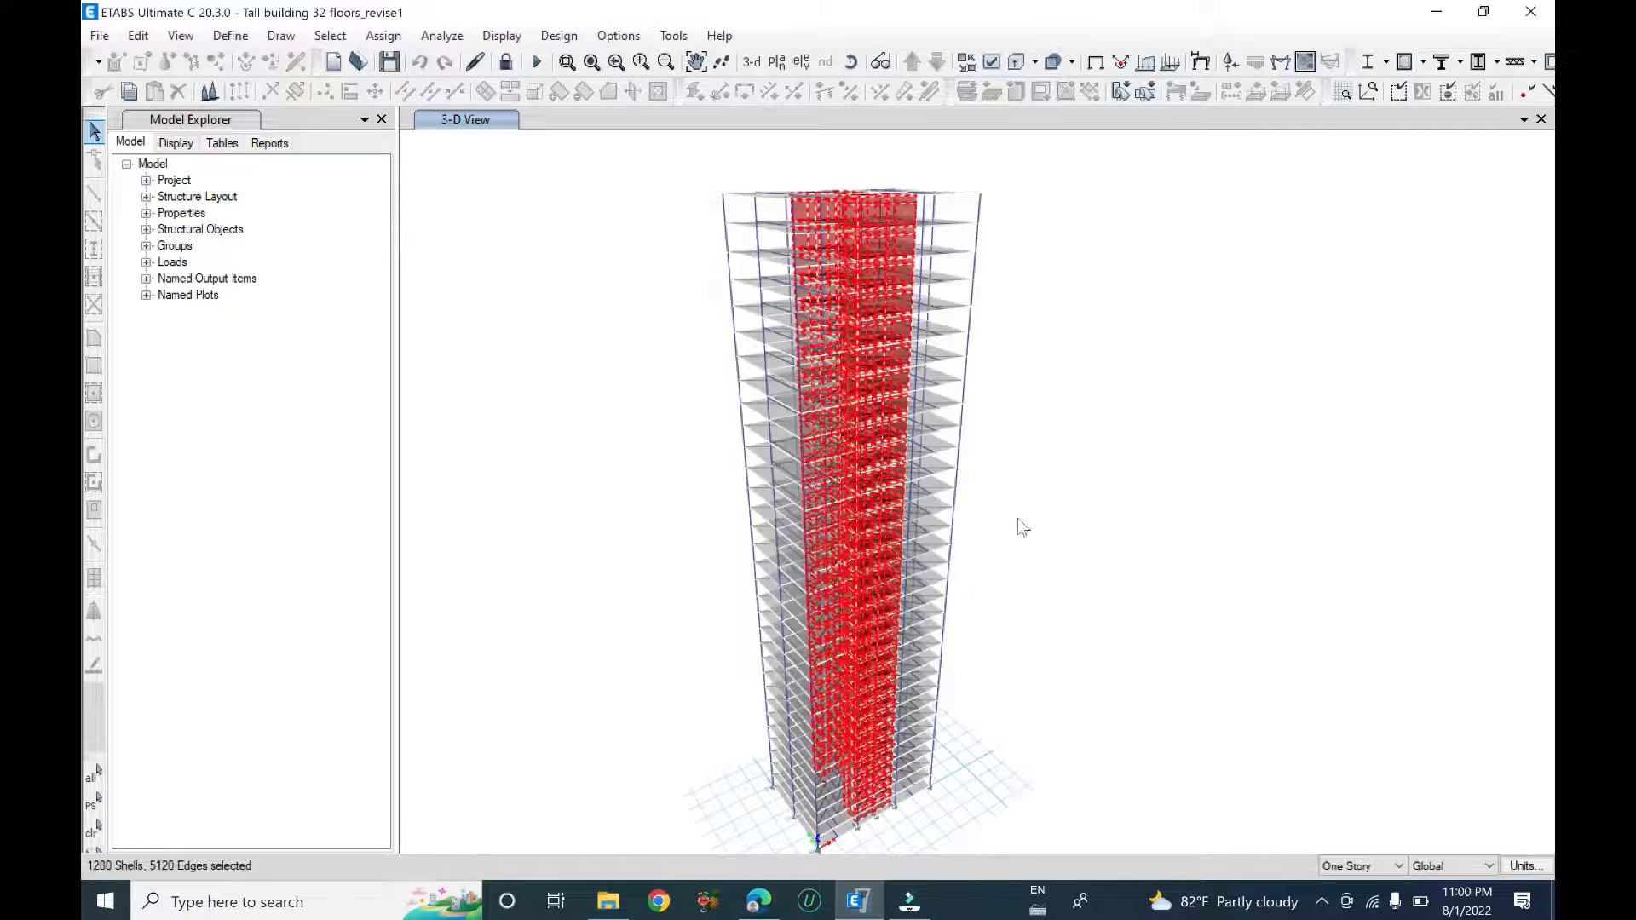
- Isolate the selected walls so that only they are shown in the 3-D view
{"action": "right_click", "coordinate": [1163, 236]}
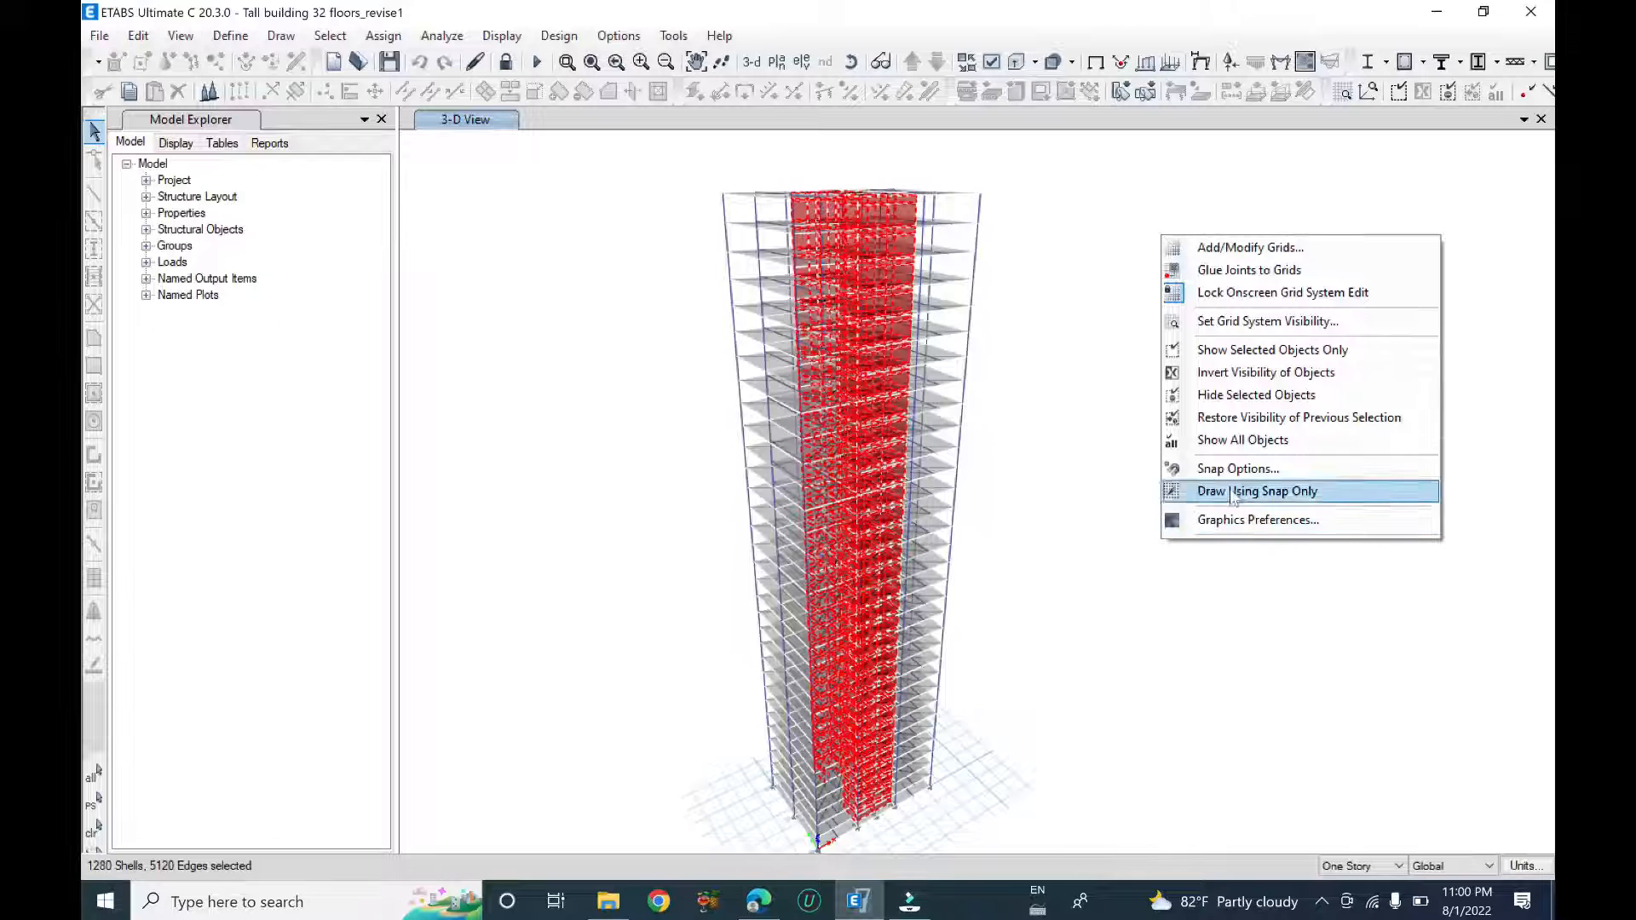
{"action": "left_click", "coordinate": [1309, 352]}
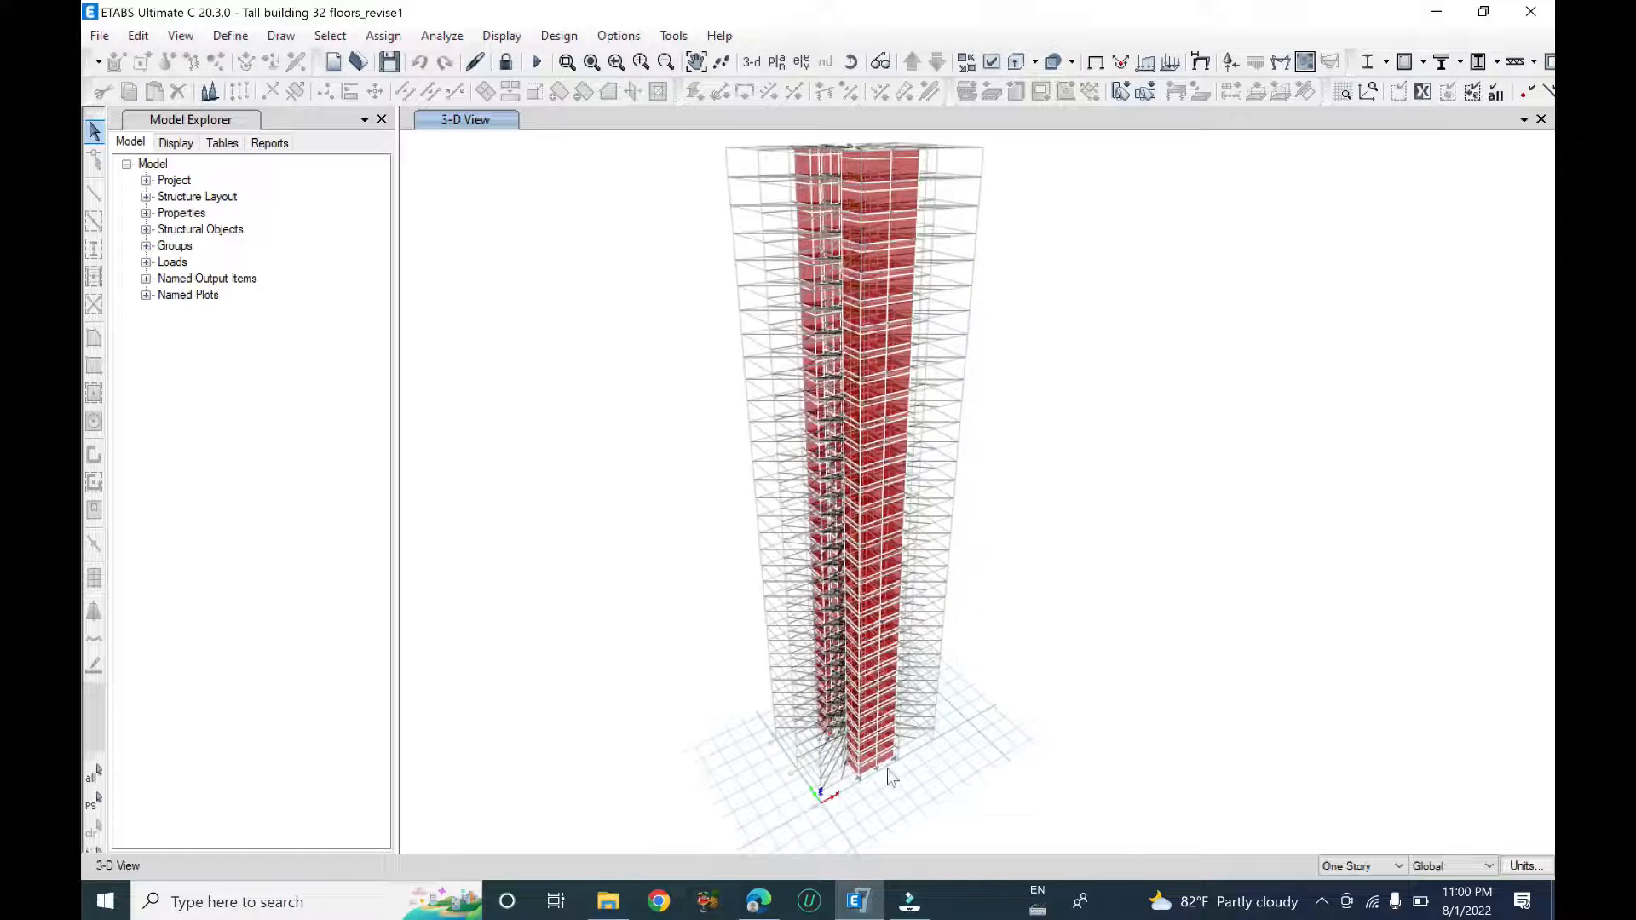
{"action": "scroll", "coordinate": [890, 777], "scroll_direction": "up", "scroll_amount": 2}
{"action": "middle_click_drag", "start_coordinate": [1067, 738], "coordinate": [1053, 685], "text": "shift"}
{"action": "middle_click_drag", "start_coordinate": [1005, 546], "coordinate": [1072, 451], "text": "shift"}
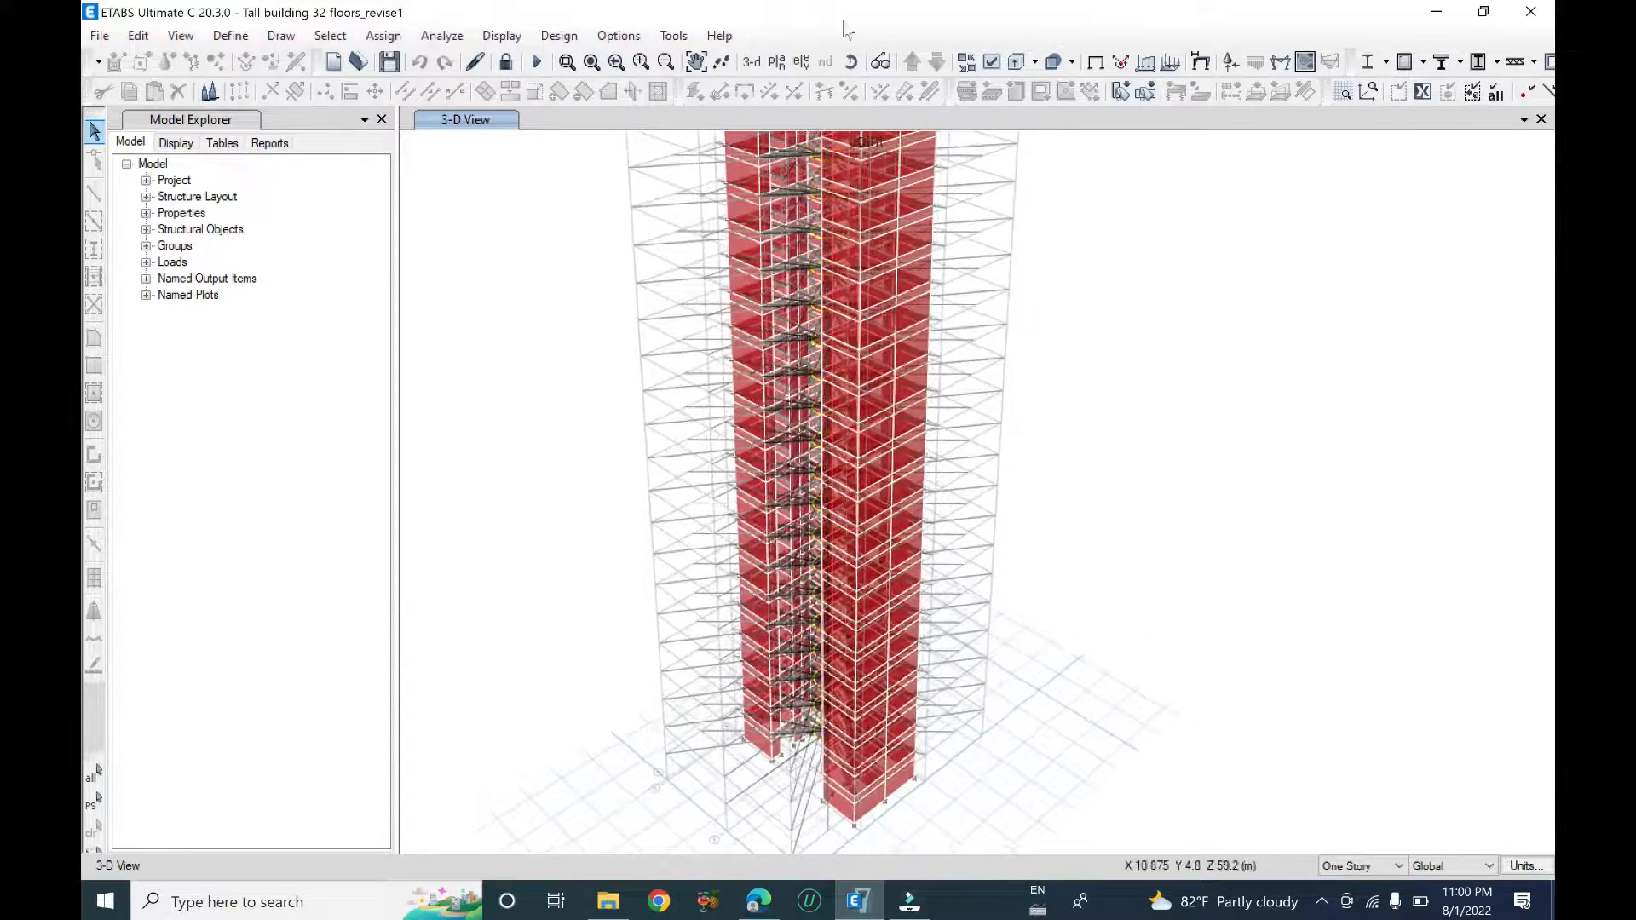
- Turn off the display of Architectural Plan Layers, Horizon and Diaphragm Extent in the 3-D view options
{"action": "left_click", "coordinate": [991, 62]}
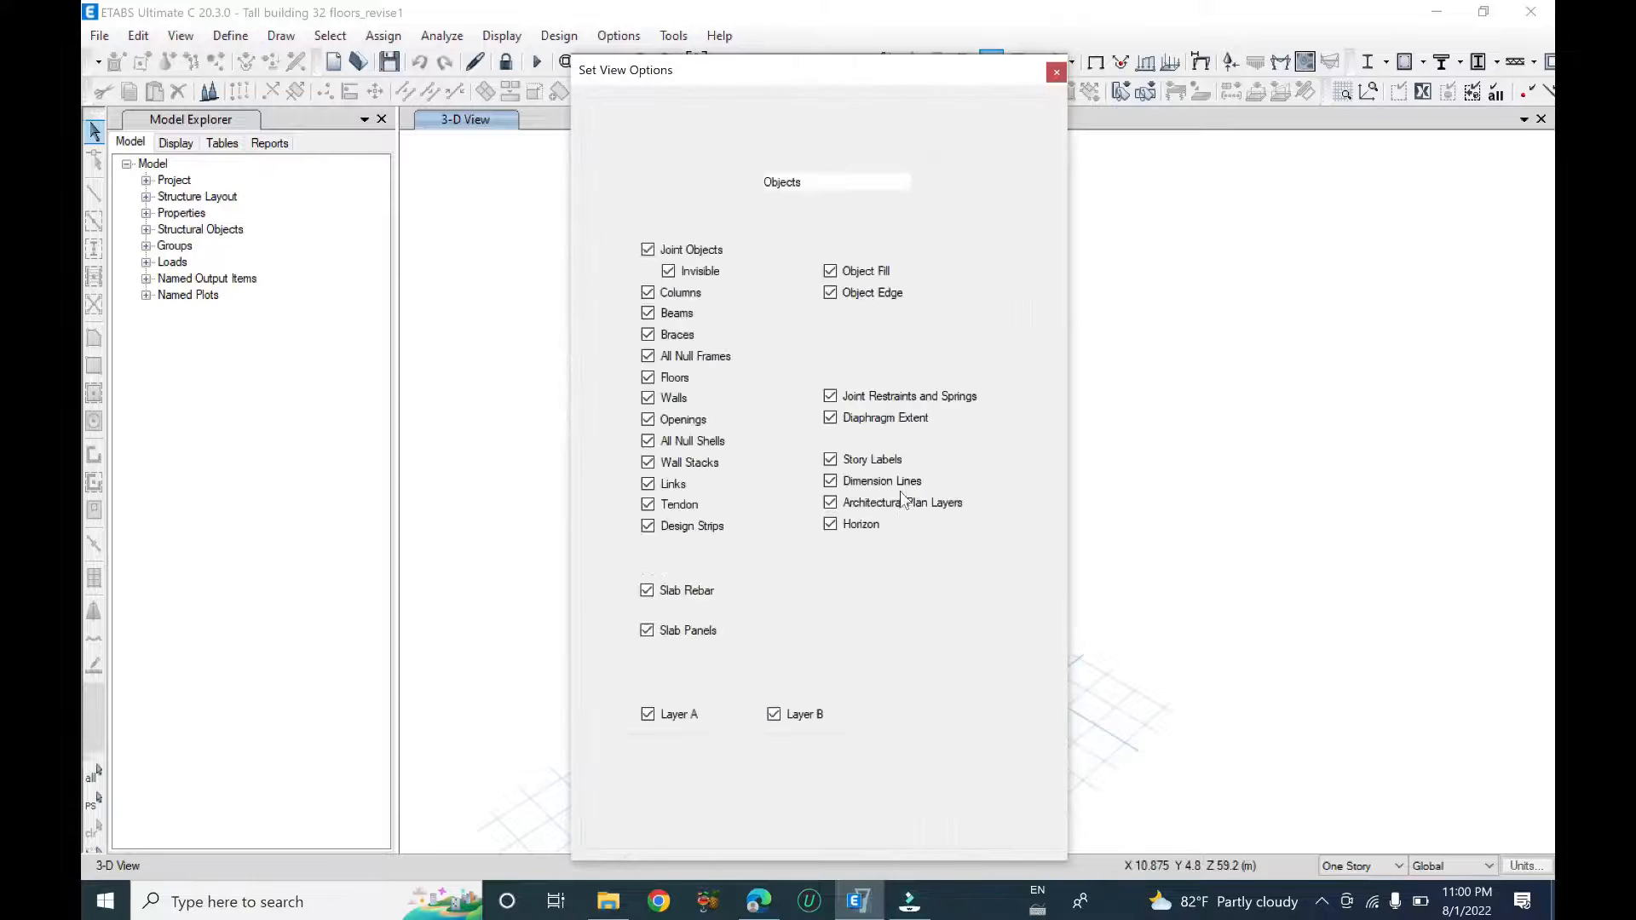
{"action": "left_click", "coordinate": [830, 503]}
{"action": "left_click", "coordinate": [830, 524]}
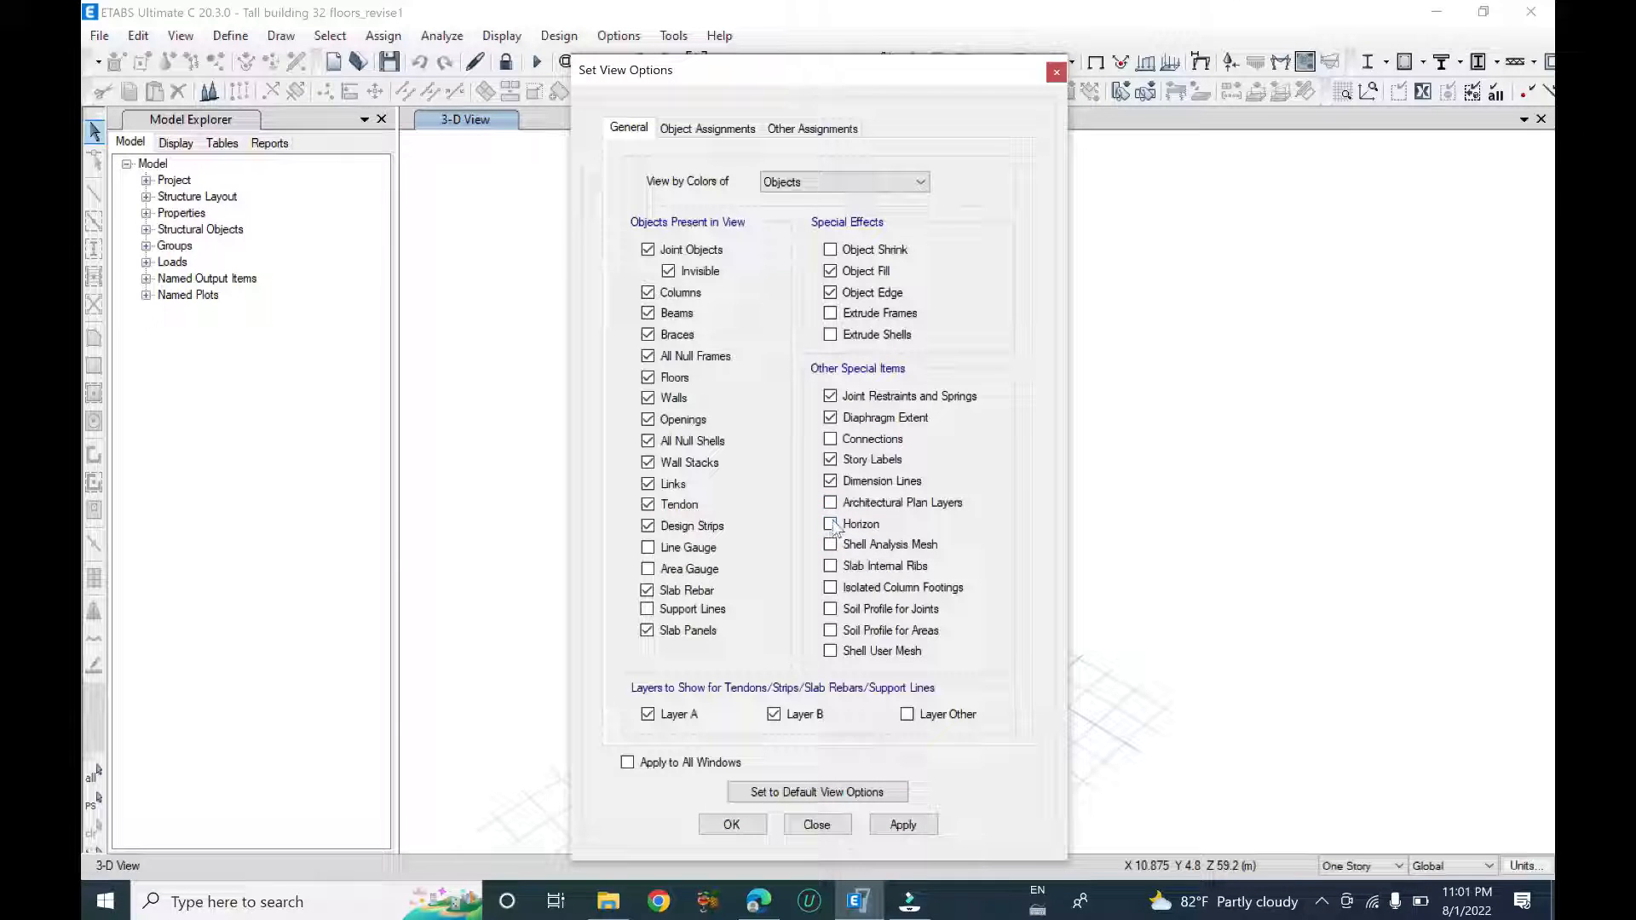
{"action": "left_click", "coordinate": [830, 417]}
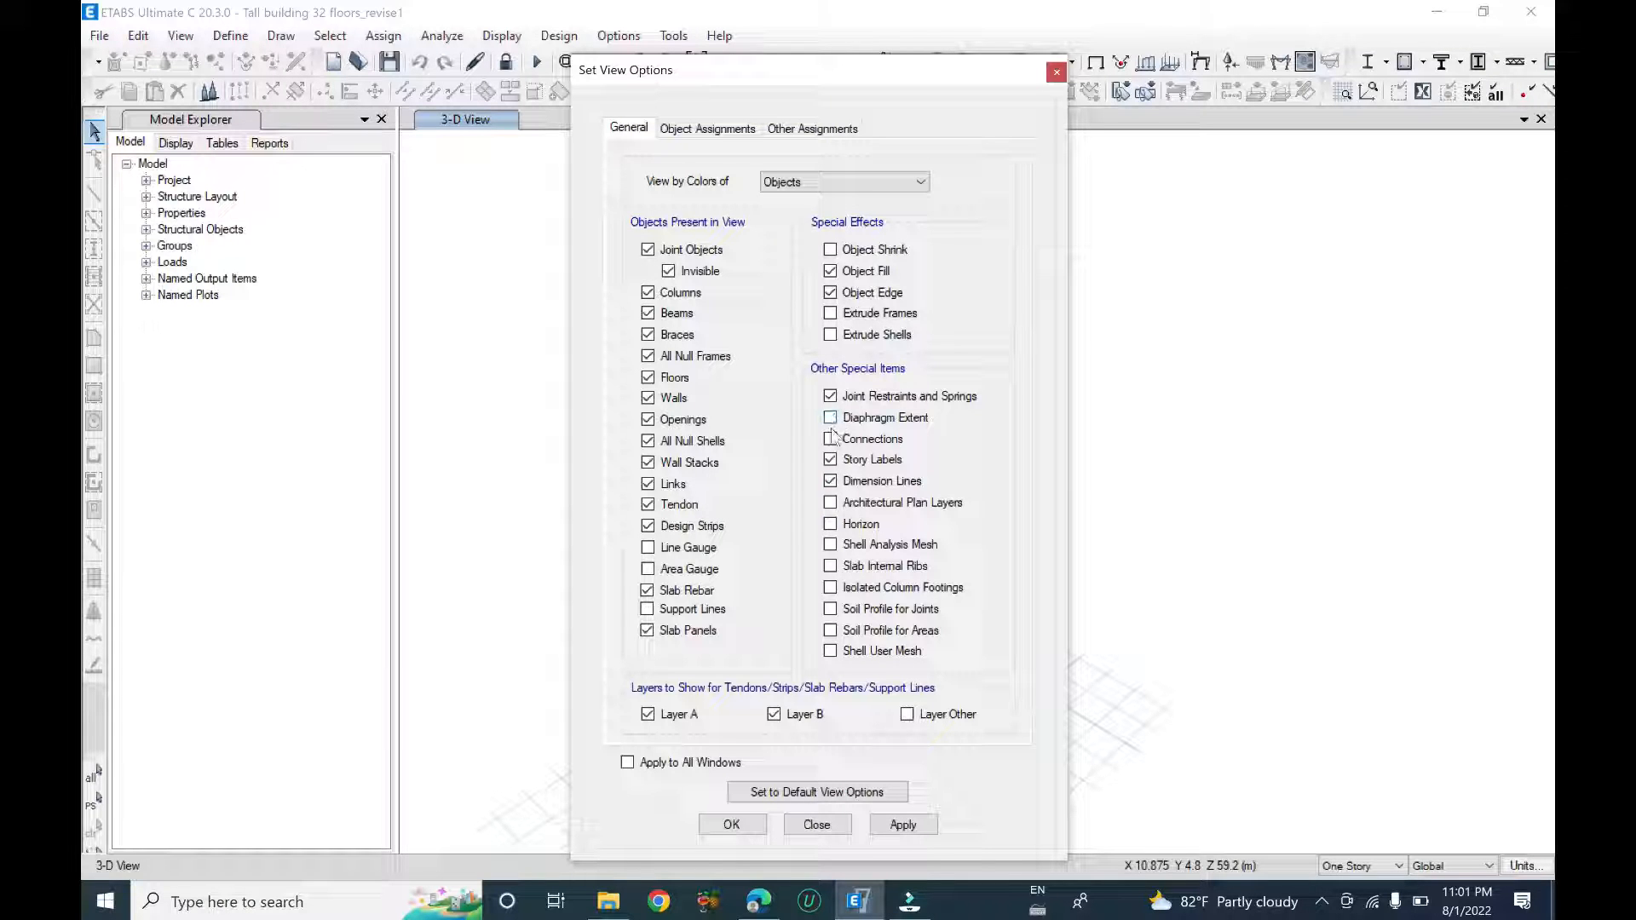
{"action": "left_click", "coordinate": [902, 825]}
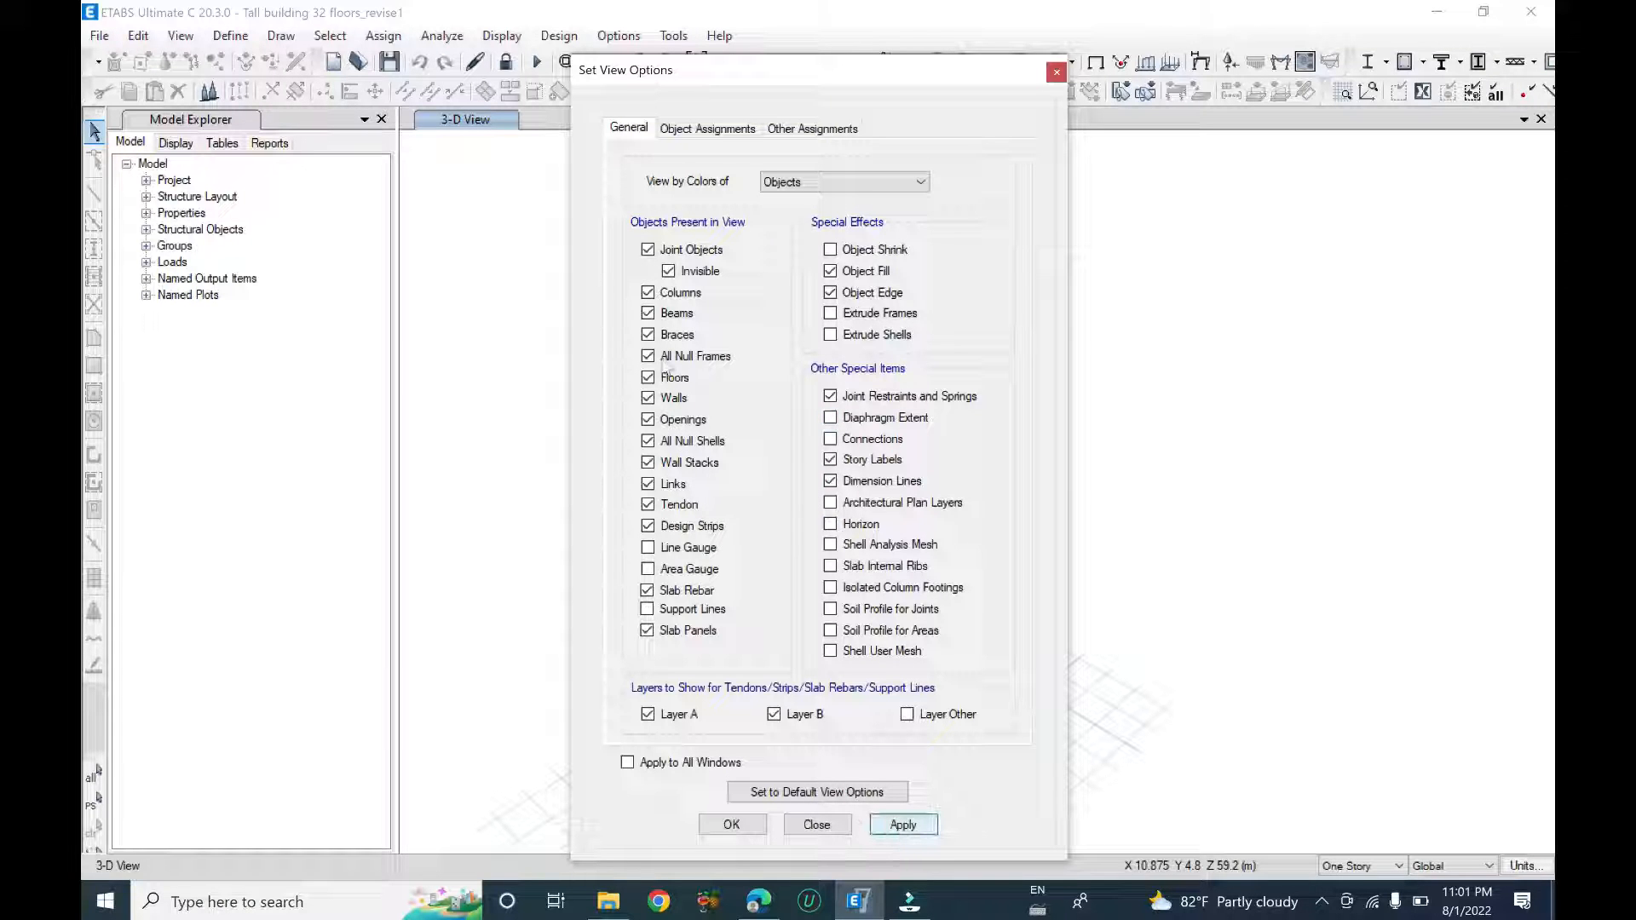
{"action": "left_click_drag", "start_coordinate": [848, 83], "coordinate": [1228, 78]}
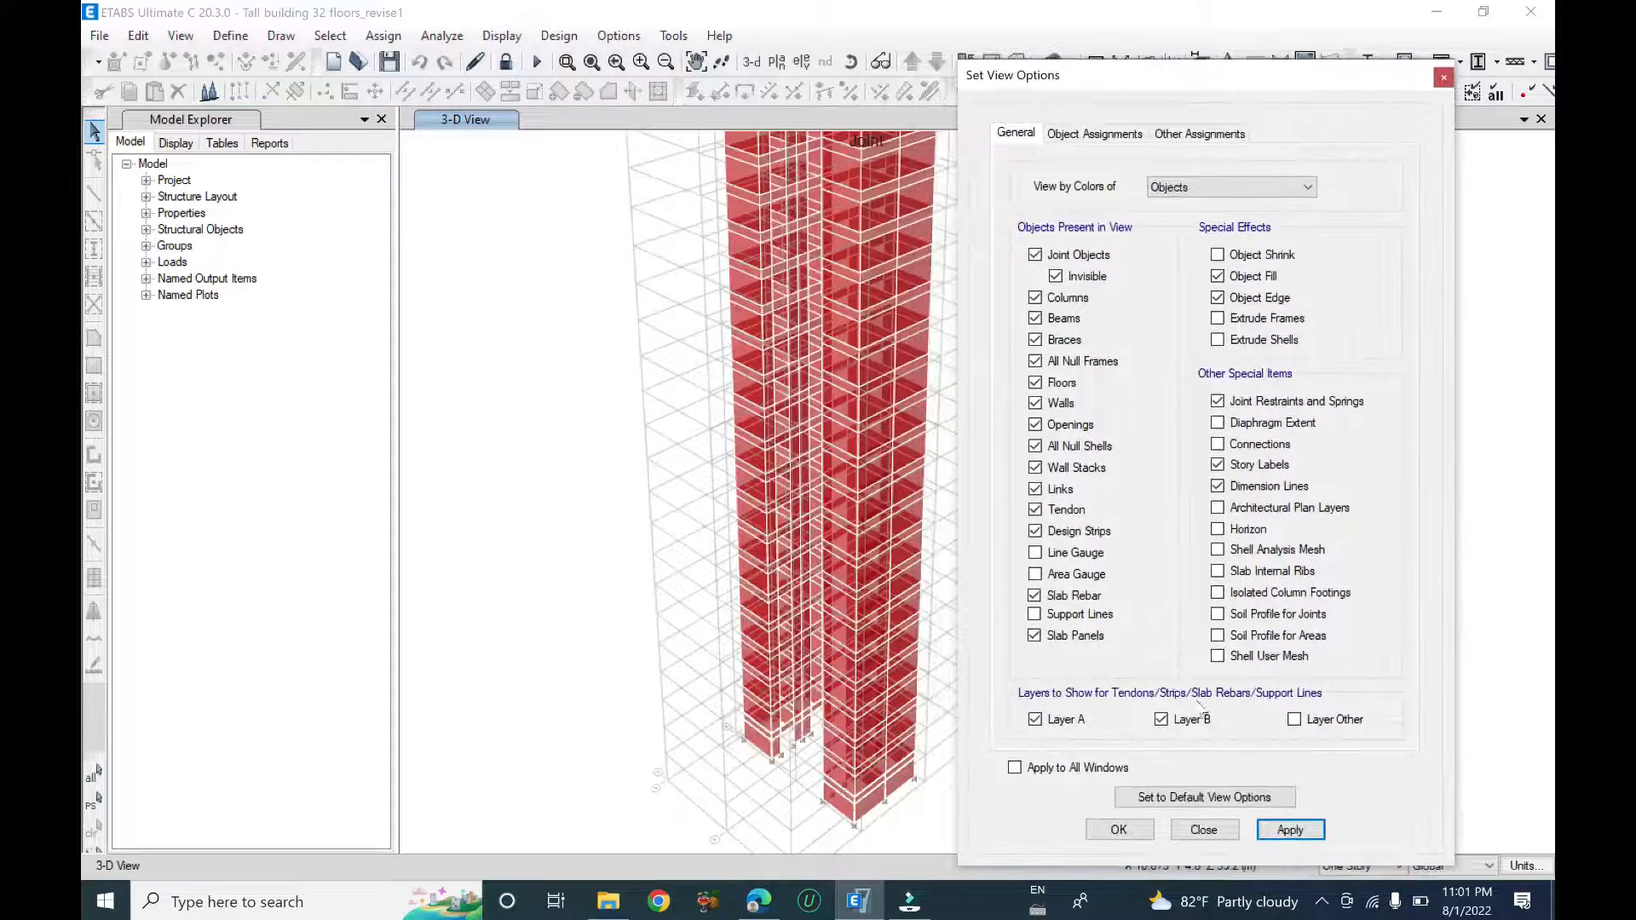
{"action": "left_click", "coordinate": [1204, 829]}
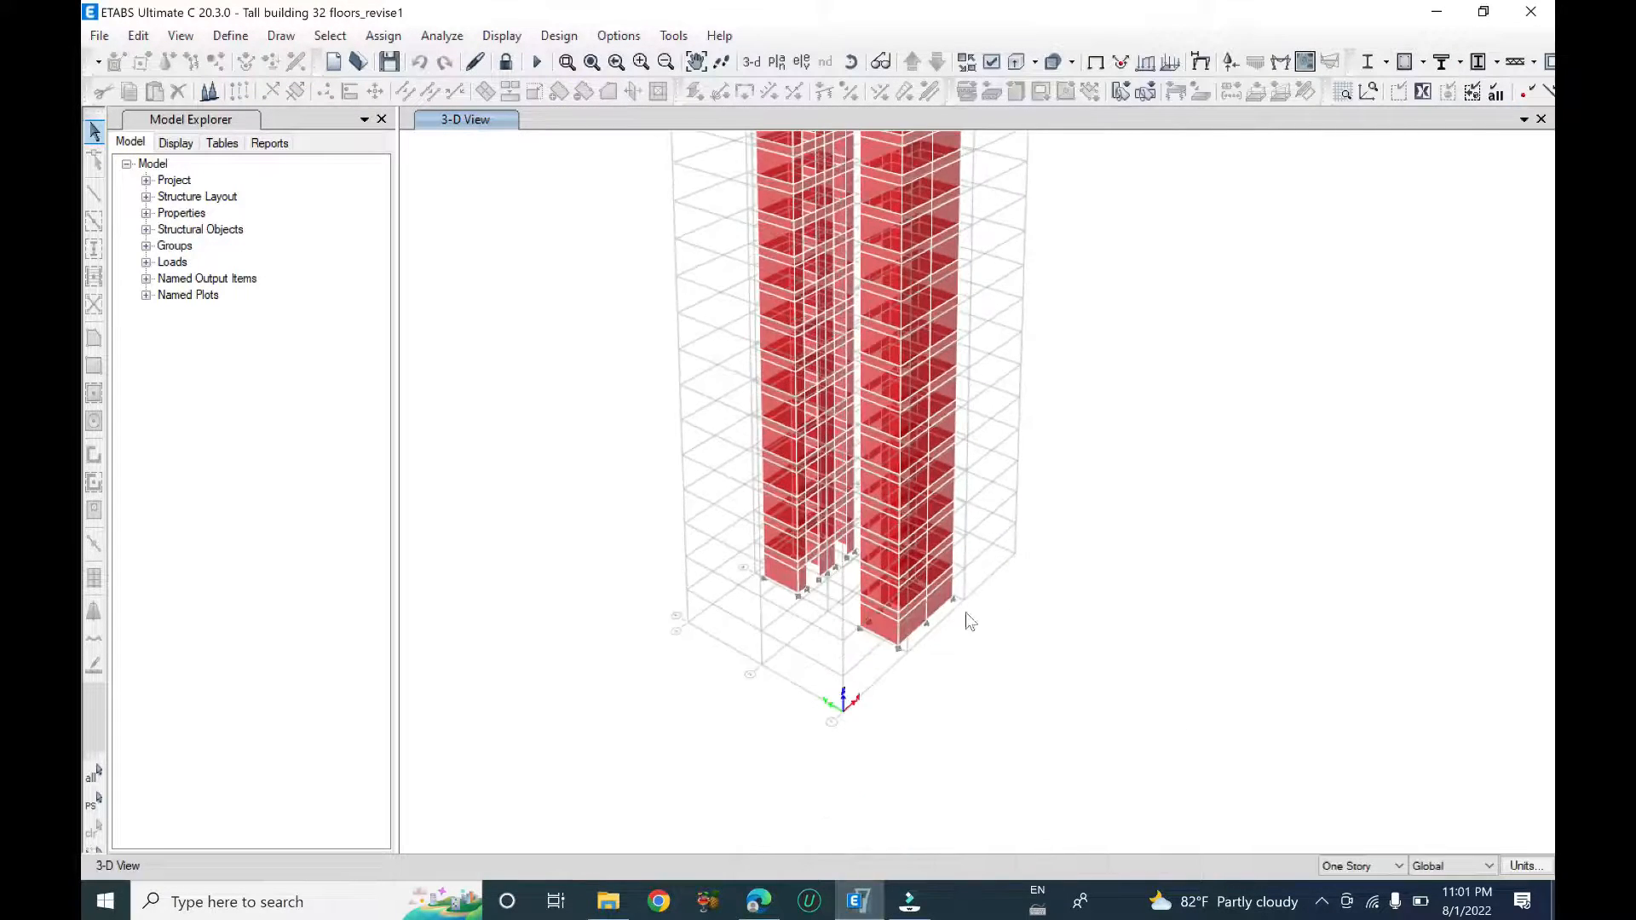
- Examine the lowest stories of the two core wall stacks from several angles
{"action": "scroll", "coordinate": [844, 673], "scroll_direction": "up", "scroll_amount": 5}
{"action": "middle_click_drag", "start_coordinate": [1033, 600], "coordinate": [876, 436], "text": "shift"}
{"action": "scroll", "coordinate": [877, 443], "scroll_direction": "down", "scroll_amount": 5}
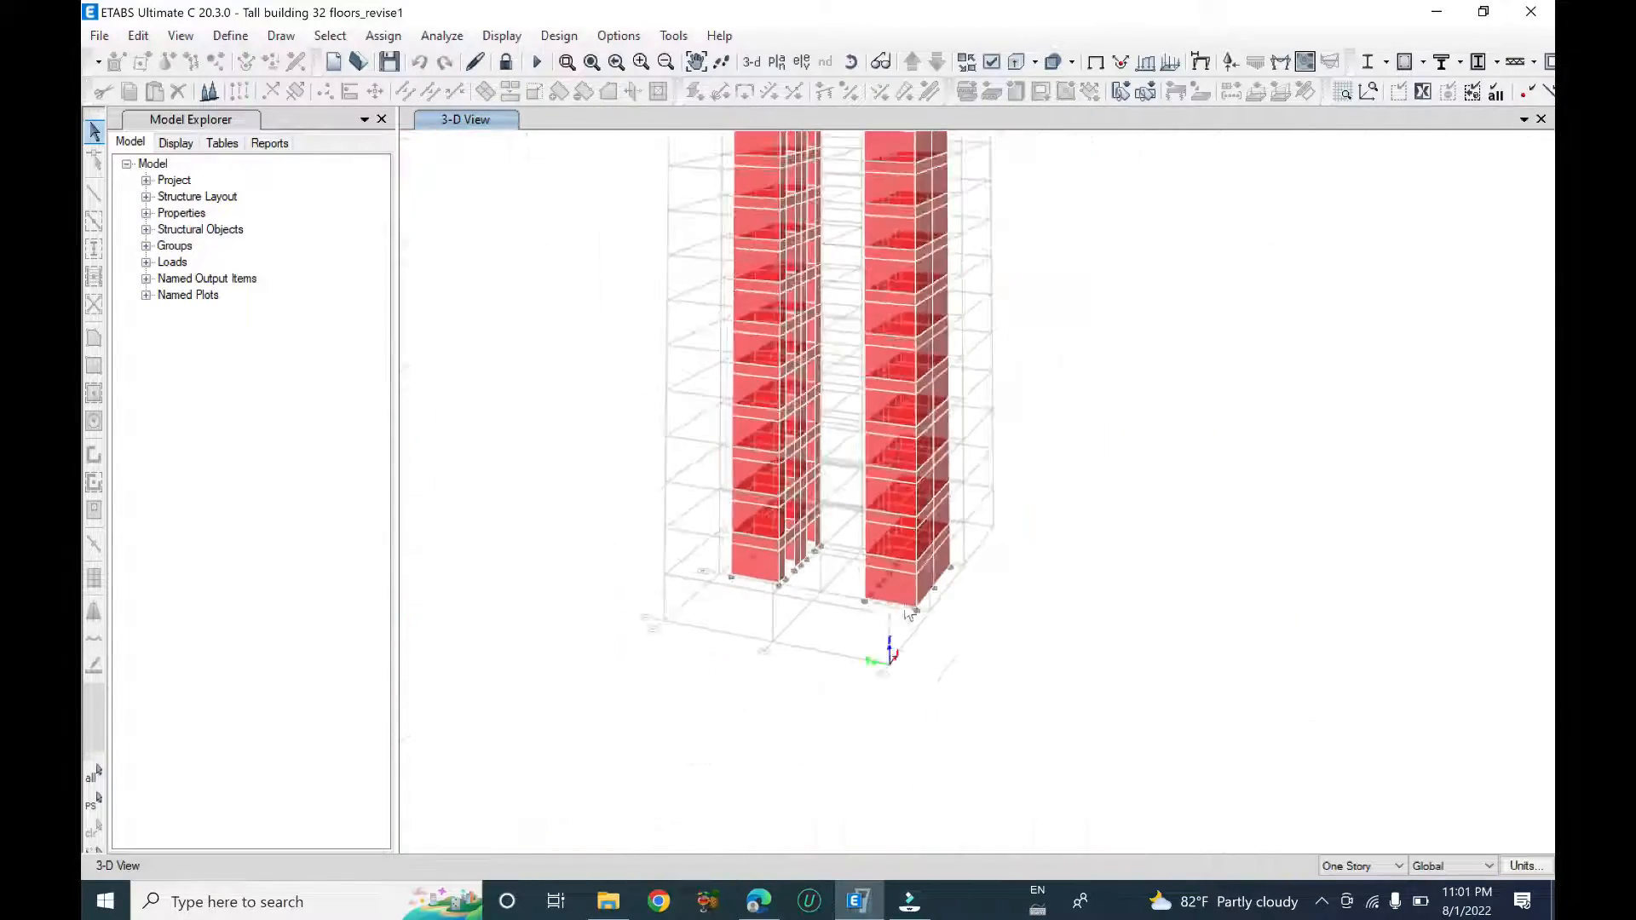
{"action": "scroll", "coordinate": [886, 661], "scroll_direction": "up", "scroll_amount": 5}
{"action": "middle_click_drag", "start_coordinate": [1048, 672], "coordinate": [996, 662], "text": "shift"}
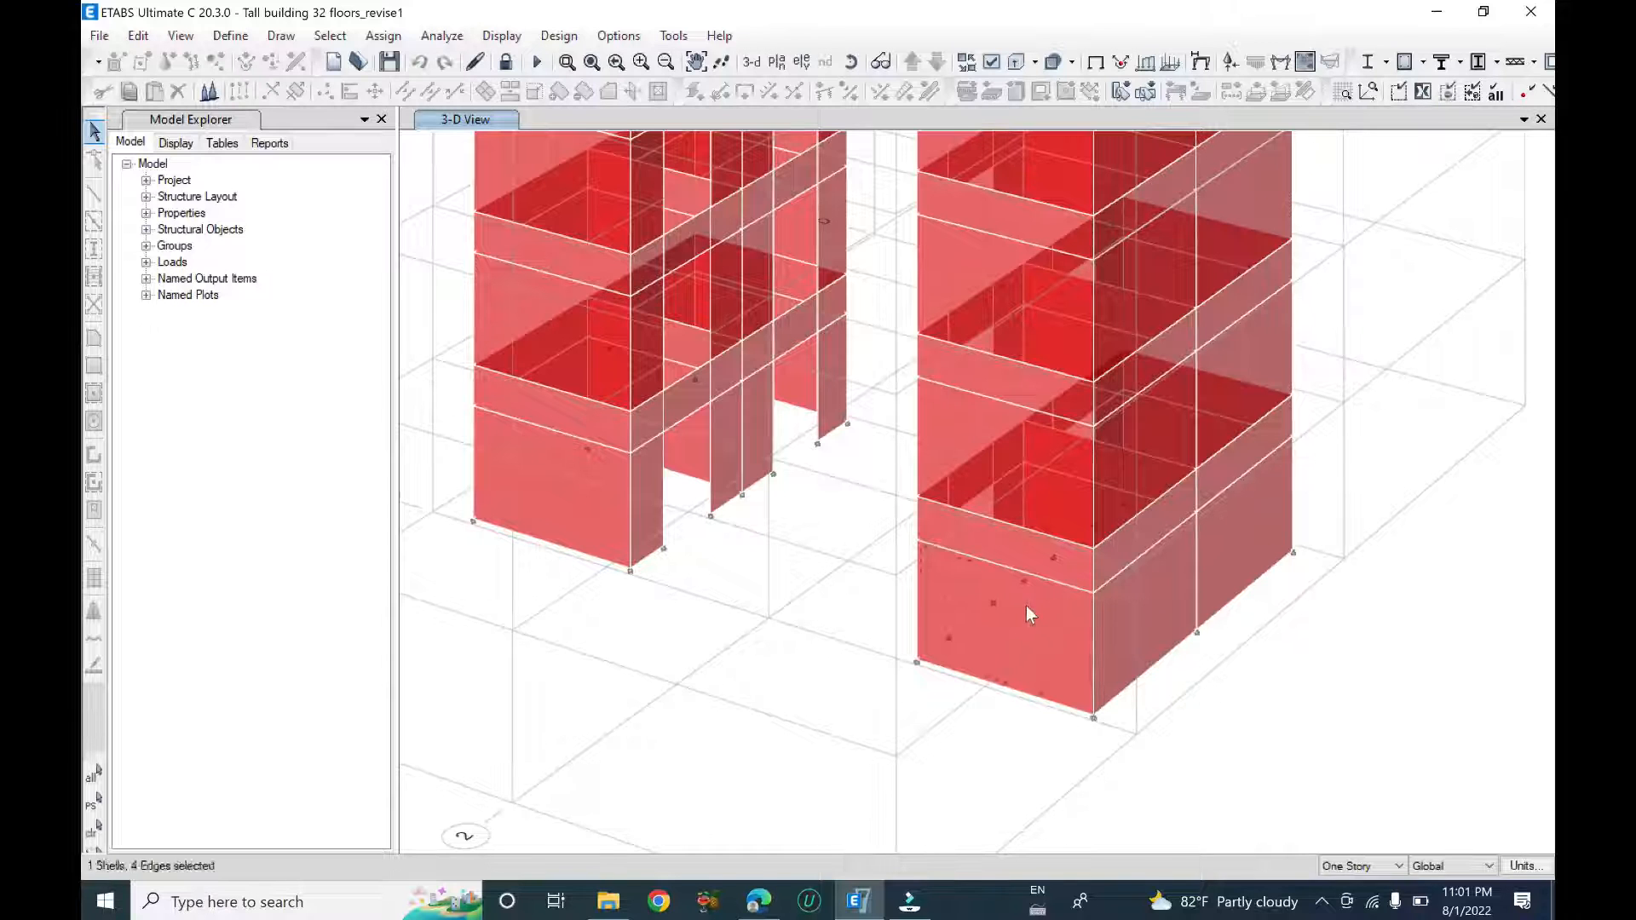
{"action": "scroll", "coordinate": [1108, 657], "scroll_direction": "up", "scroll_amount": 2}
{"action": "middle_click_drag", "start_coordinate": [1109, 666], "coordinate": [1105, 620]}
{"action": "left_click", "coordinate": [1161, 705]}
{"action": "left_click", "coordinate": [1161, 706]}
- Check which groups the Story1 end wall of the core nearest the origin is assigned to
{"action": "left_click", "coordinate": [980, 707]}
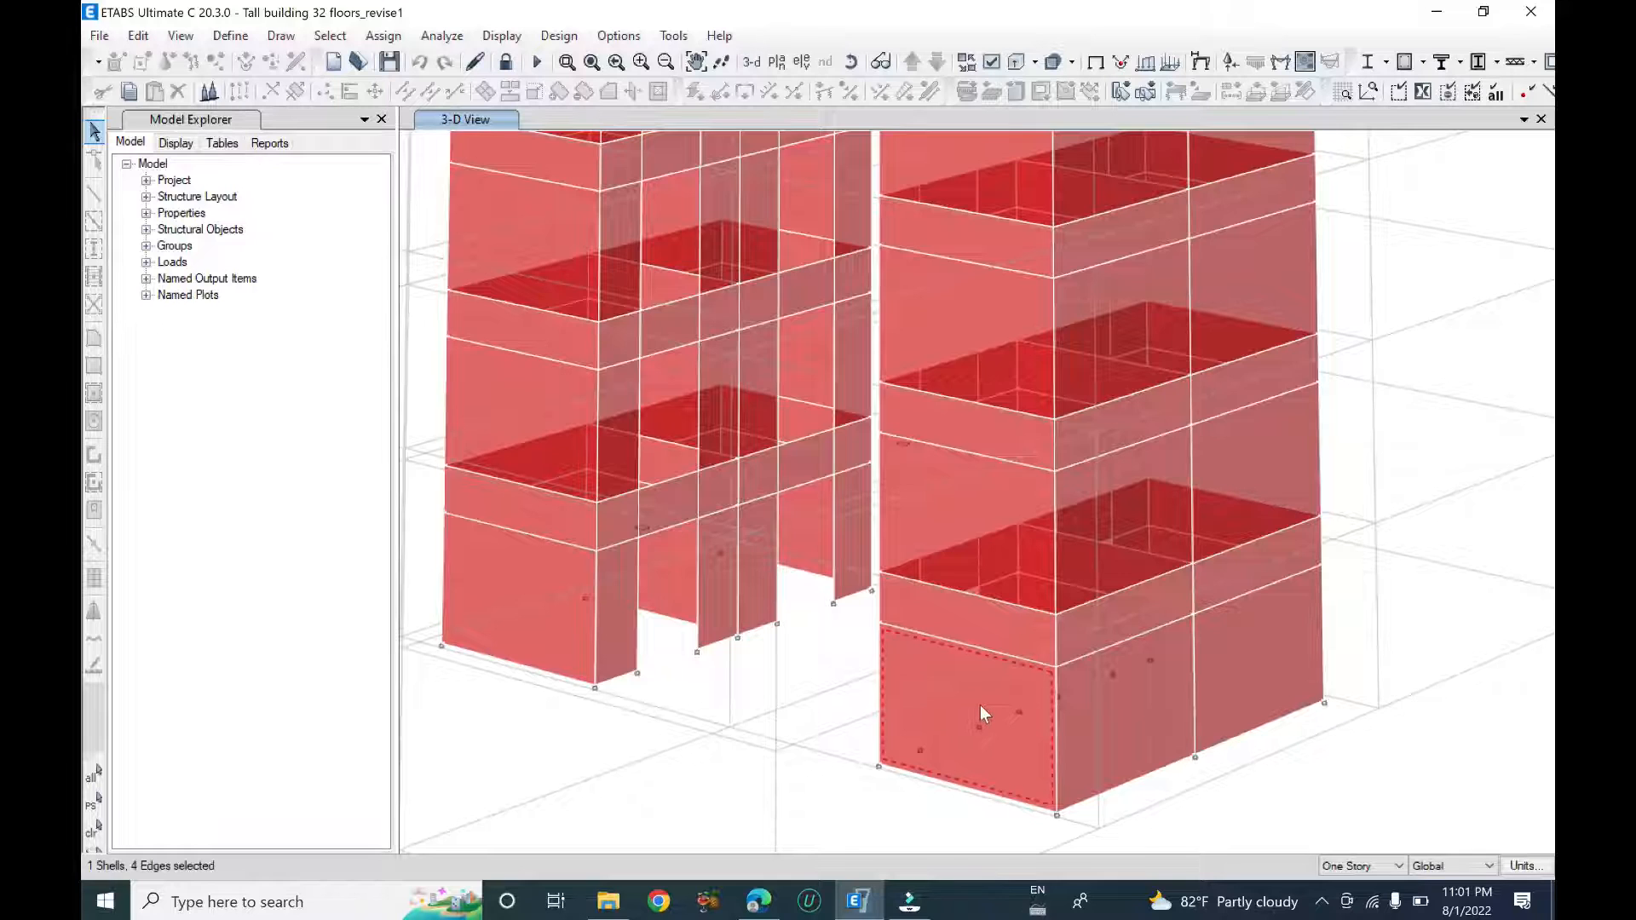
{"action": "right_click", "coordinate": [980, 707]}
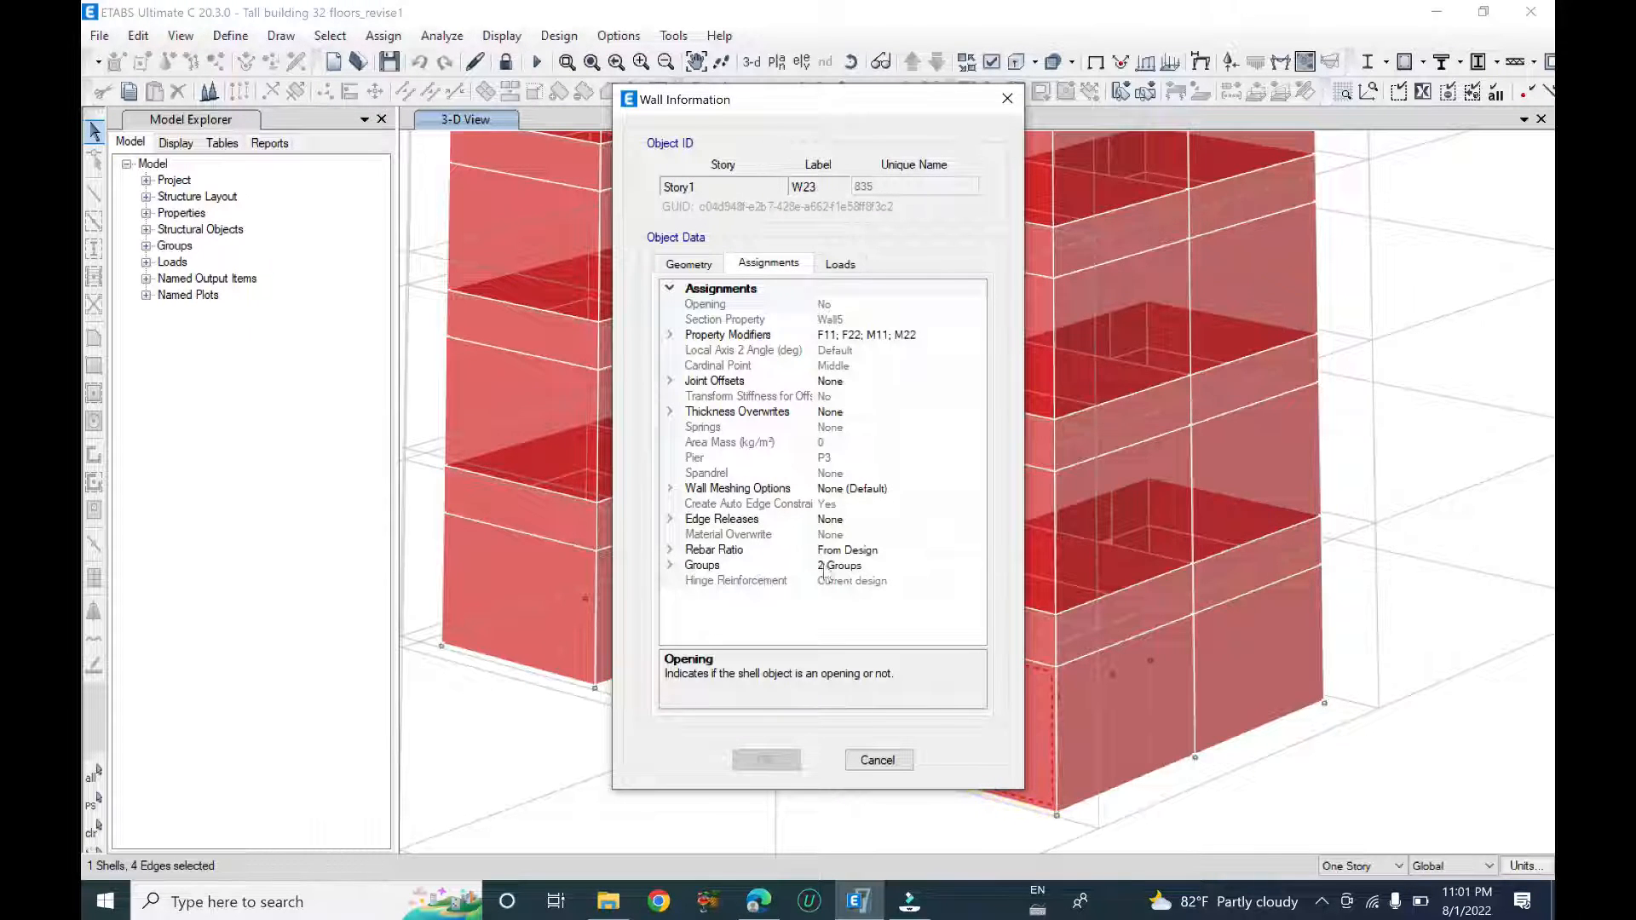
{"action": "left_click", "coordinate": [670, 566]}
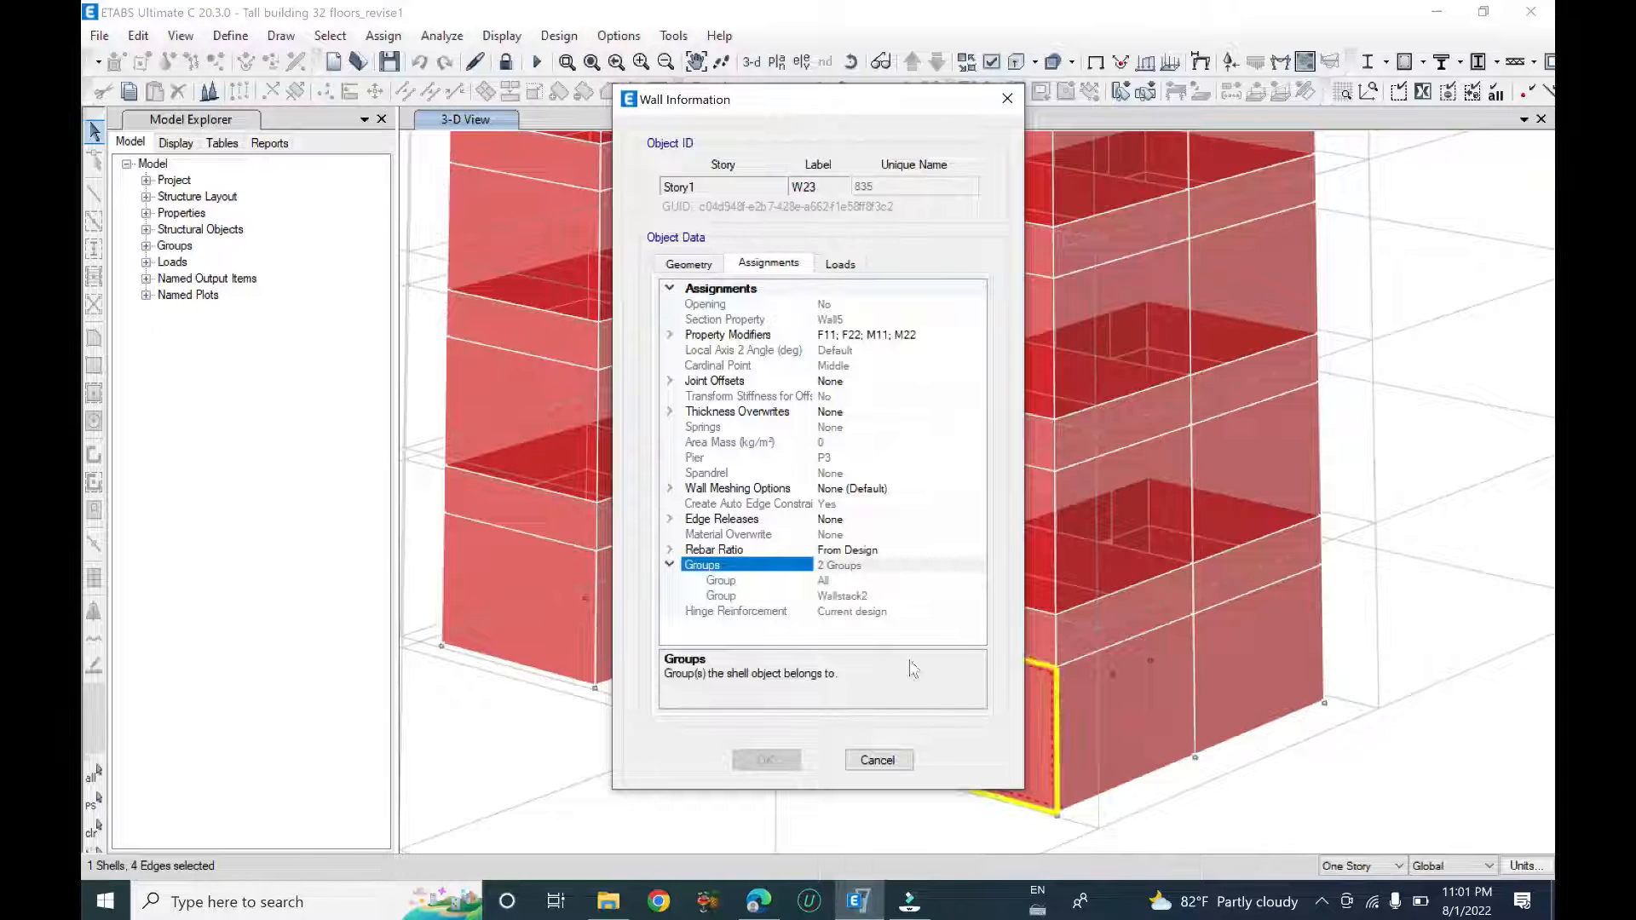
{"action": "key", "text": "Escape"}
- Check the group assignments of the adjoining Story1 side wall on the same core
{"action": "left_click", "coordinate": [1138, 691]}
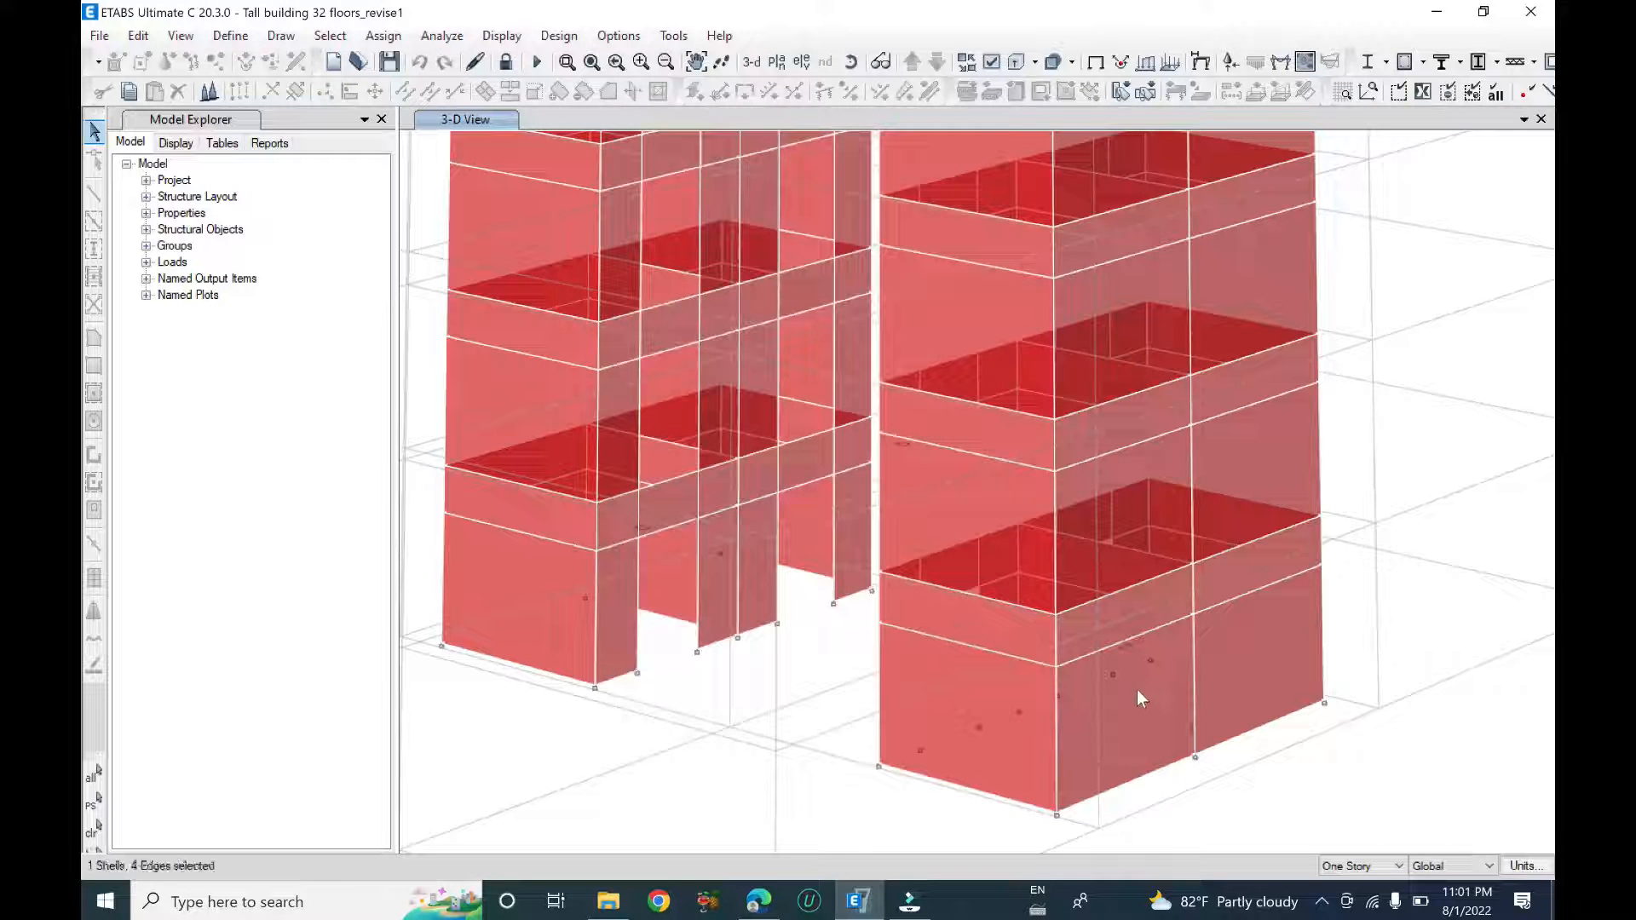
{"action": "right_click", "coordinate": [1137, 689]}
{"action": "left_click", "coordinate": [671, 566]}
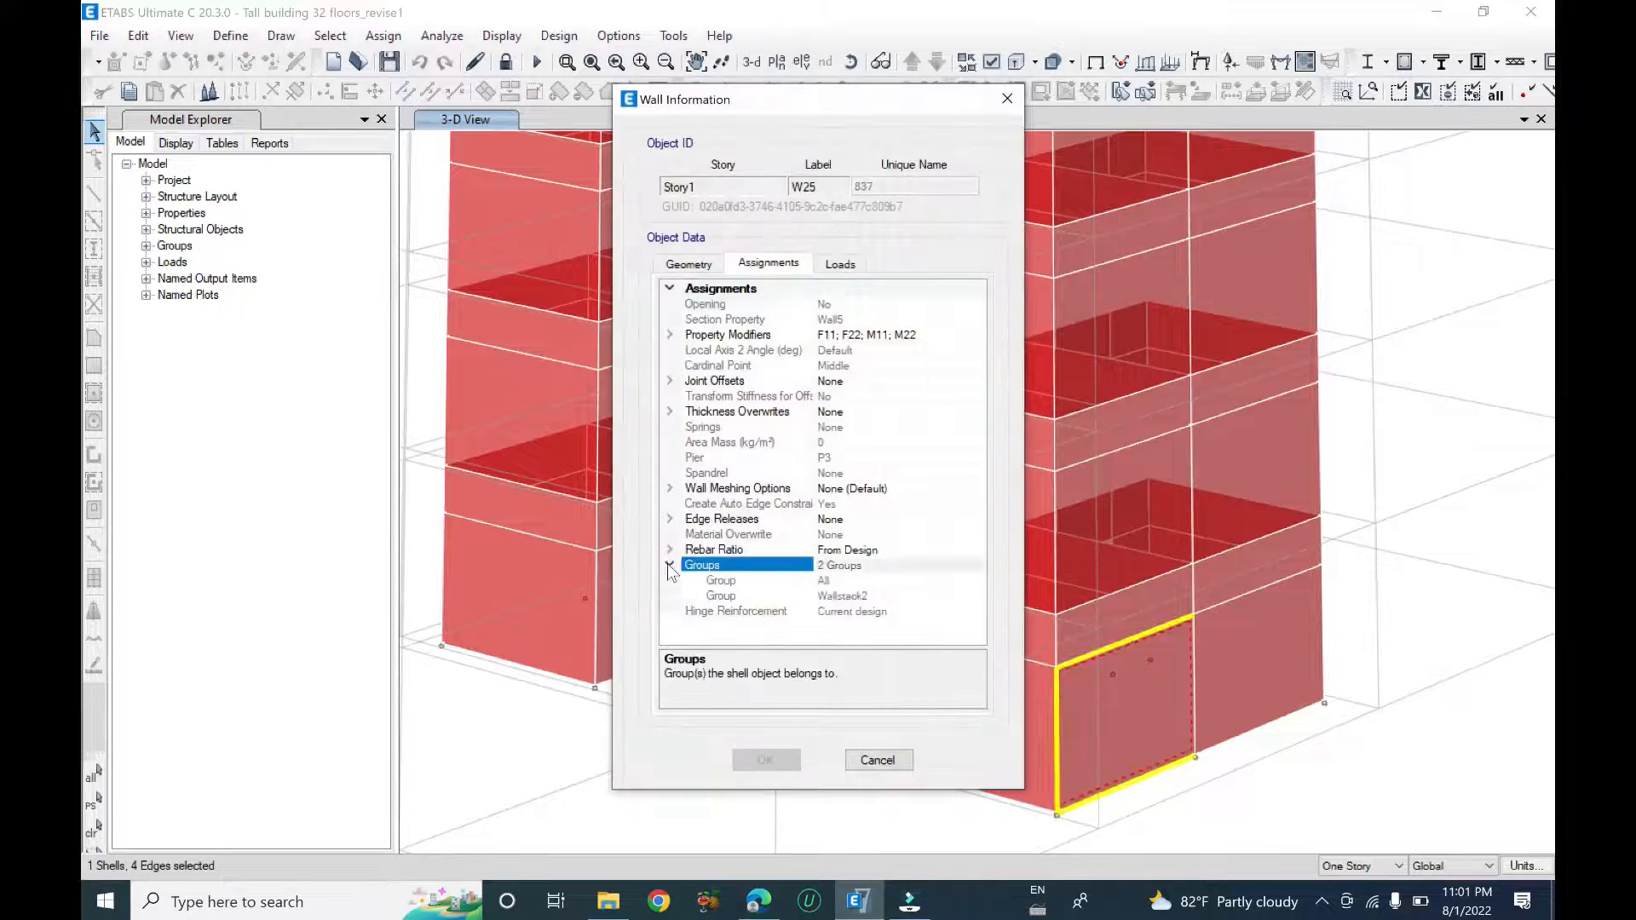
{"action": "key", "text": "Escape"}
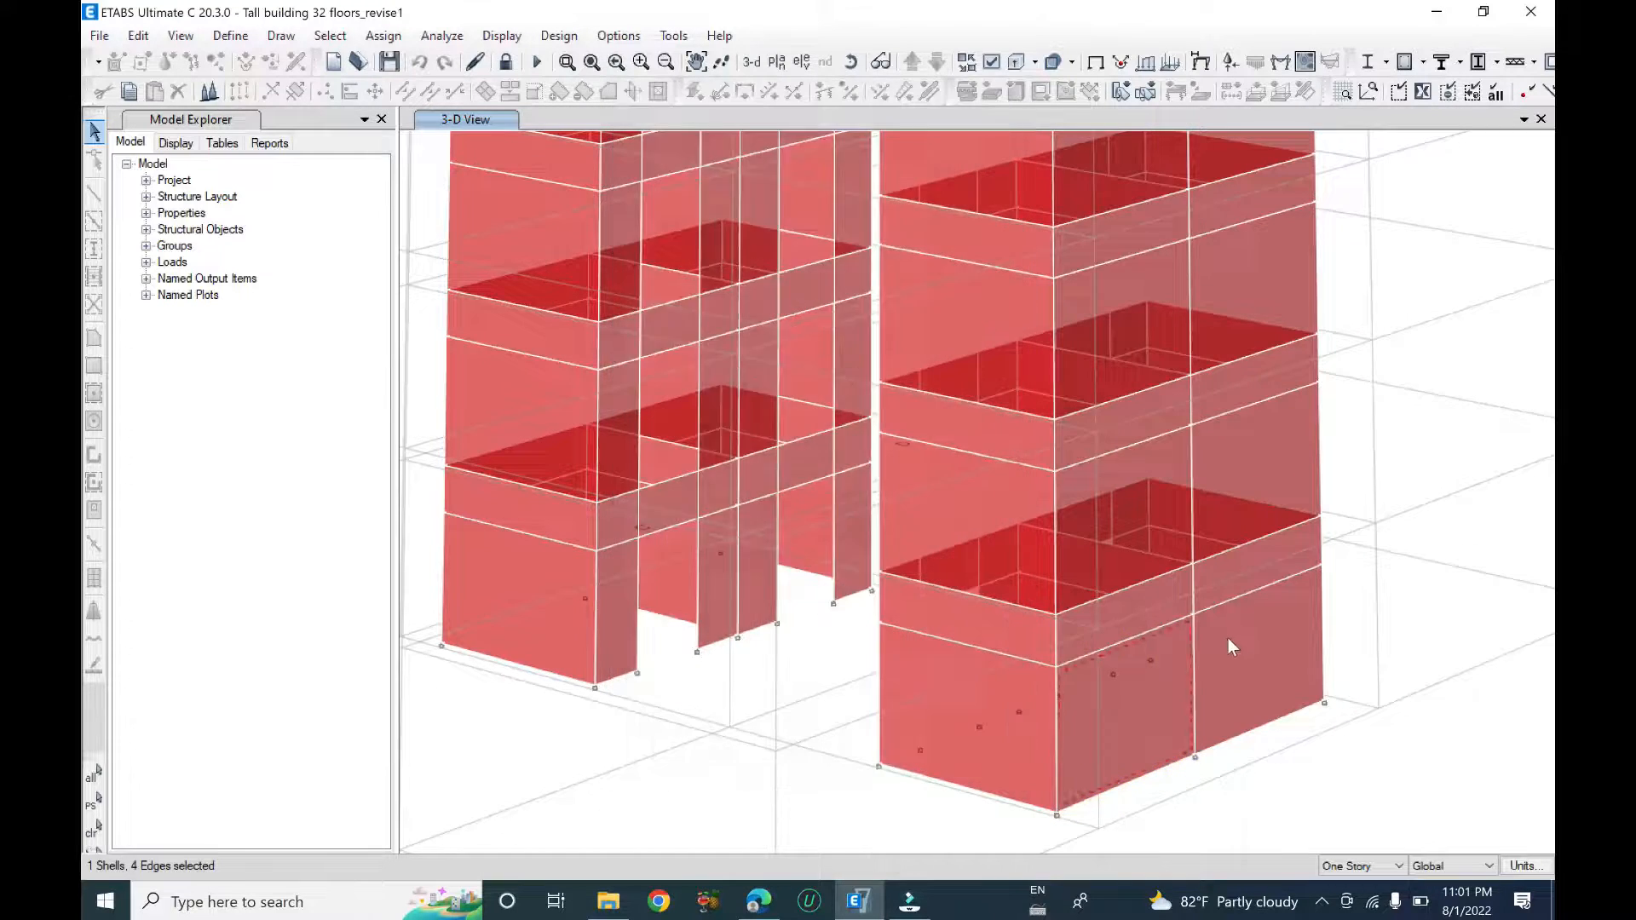
- View both cores together and recheck the groups of the Story1 end wall on the core nearest the origin
{"action": "middle_click_drag", "start_coordinate": [1229, 698], "coordinate": [1085, 663], "text": "shift"}
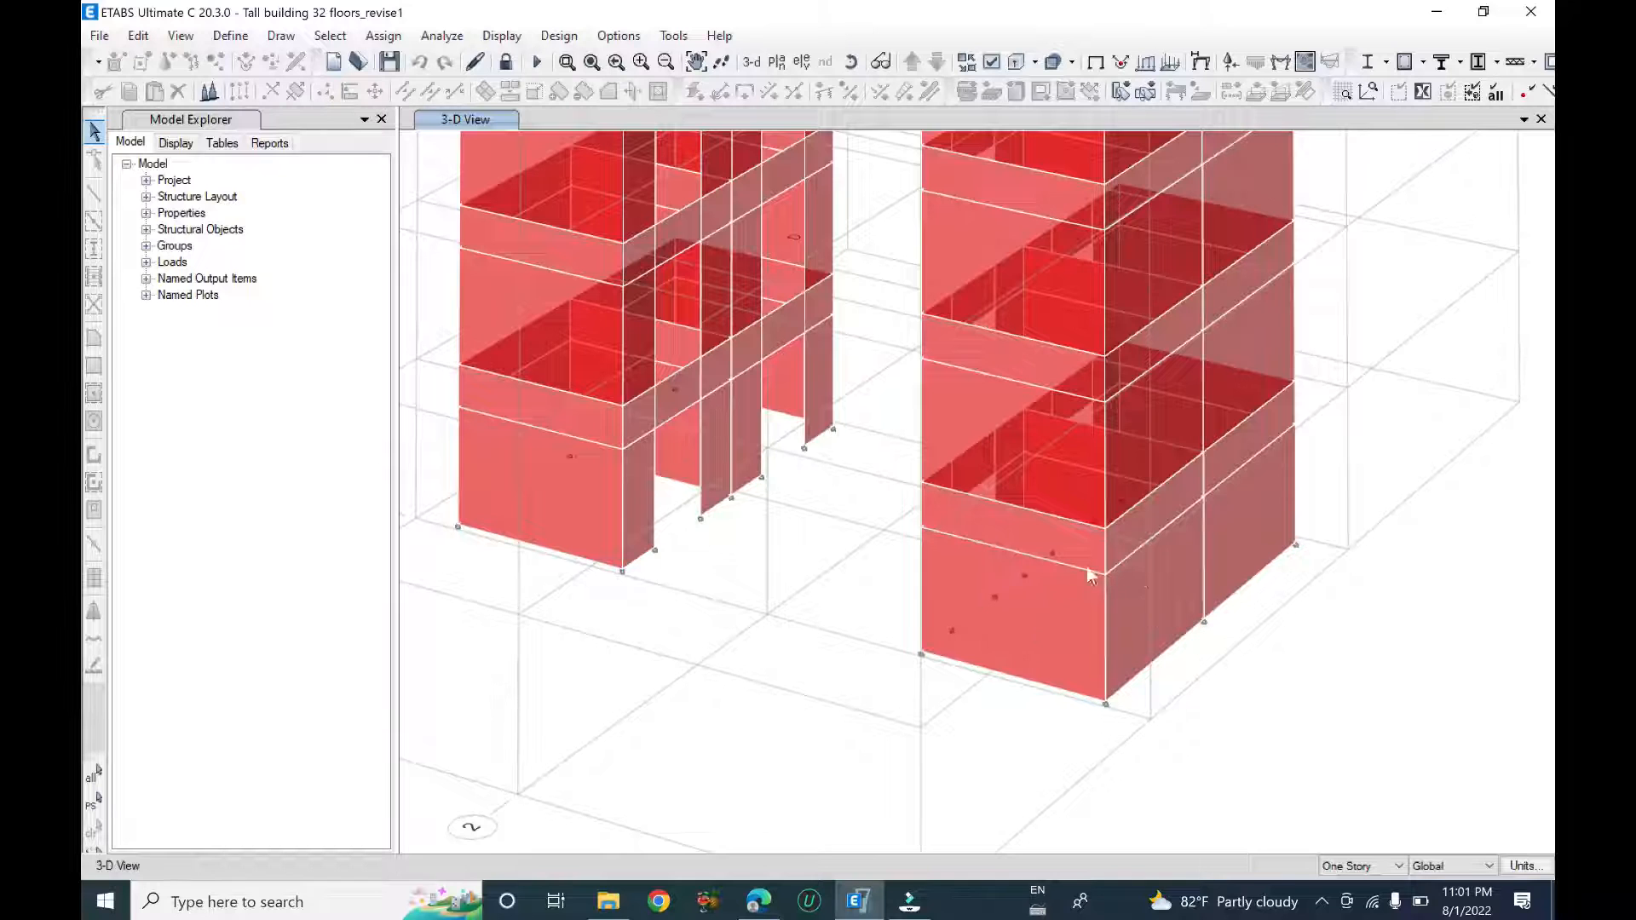
{"action": "scroll", "coordinate": [1139, 666], "scroll_direction": "down", "scroll_amount": 3}
{"action": "middle_click_drag", "start_coordinate": [1129, 665], "coordinate": [1063, 627], "text": "shift"}
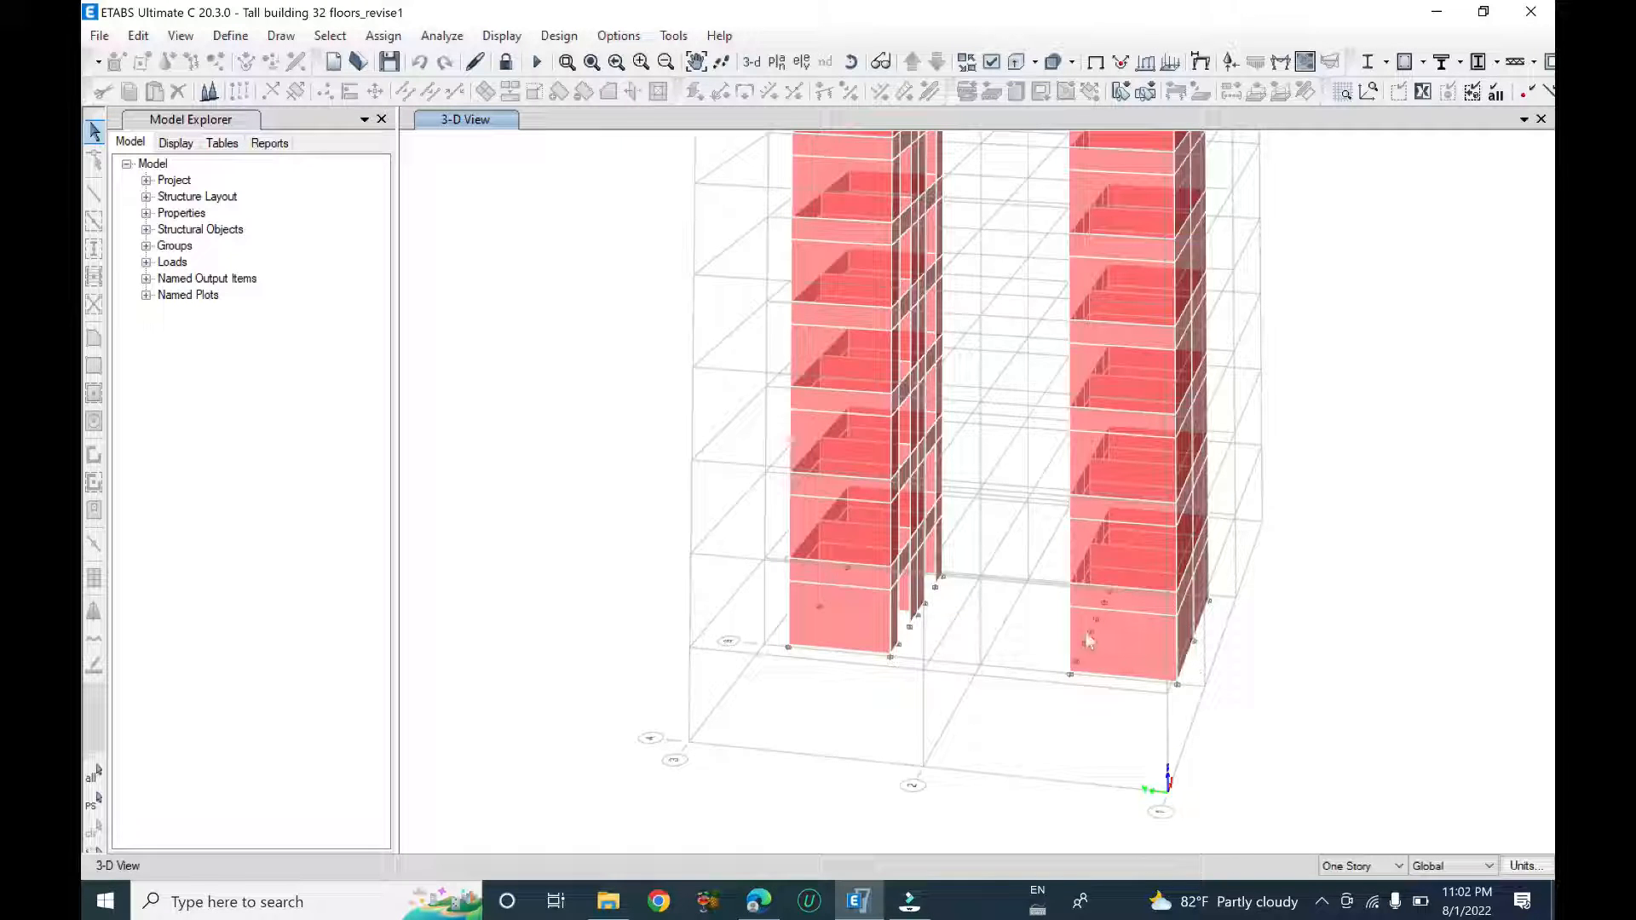
{"action": "left_click", "coordinate": [1126, 640]}
{"action": "right_click", "coordinate": [1126, 640]}
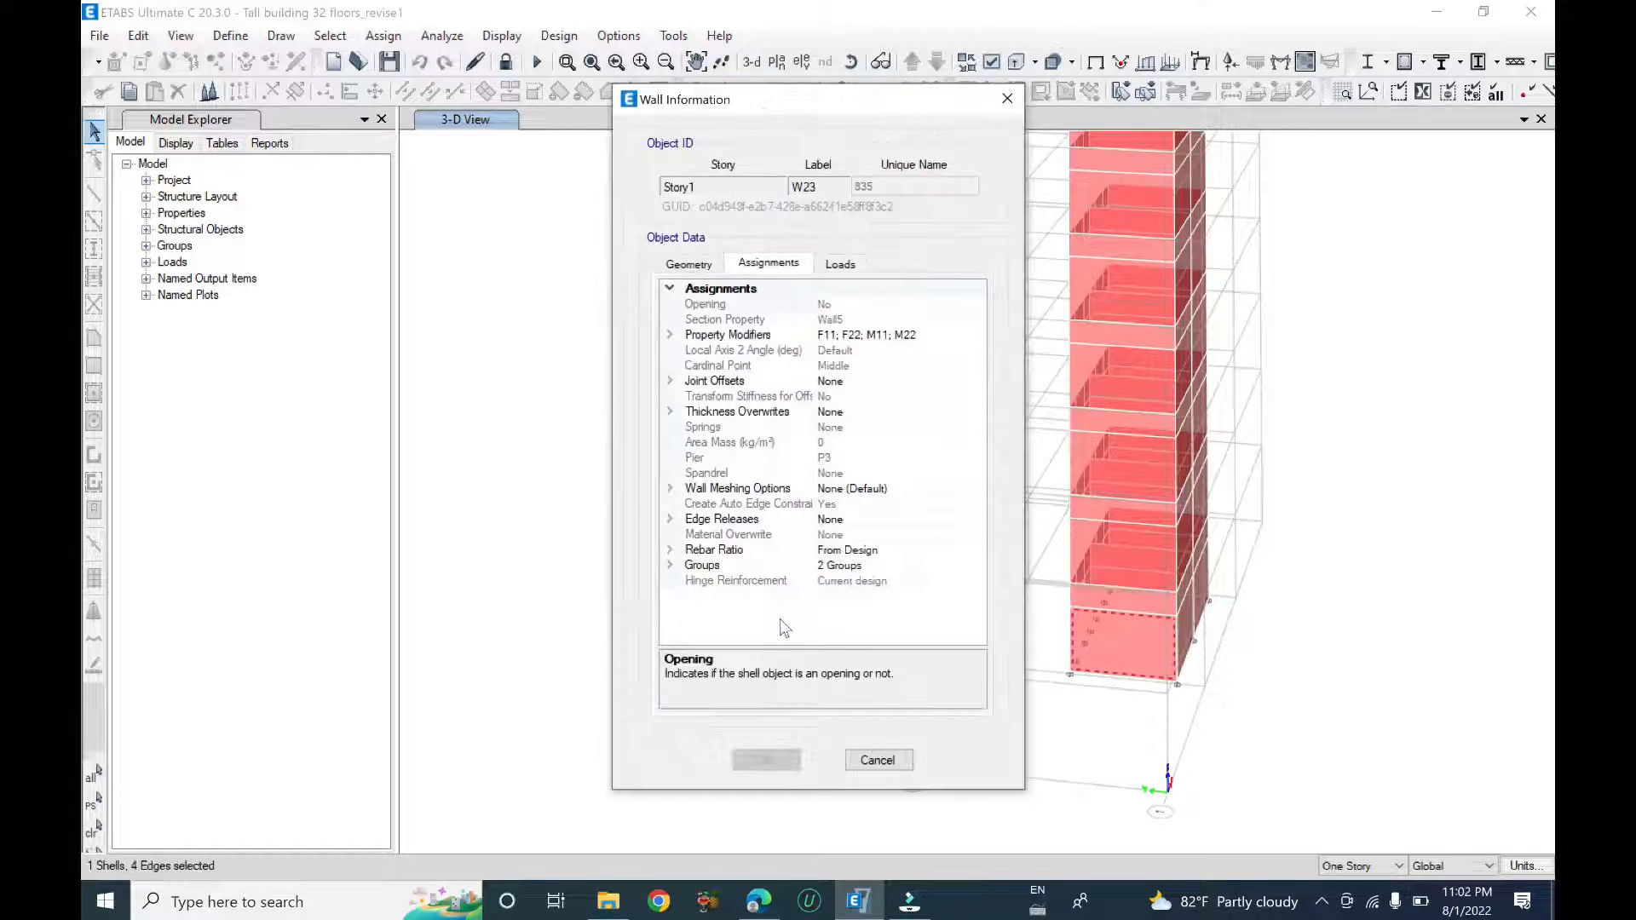
{"action": "left_click", "coordinate": [670, 568]}
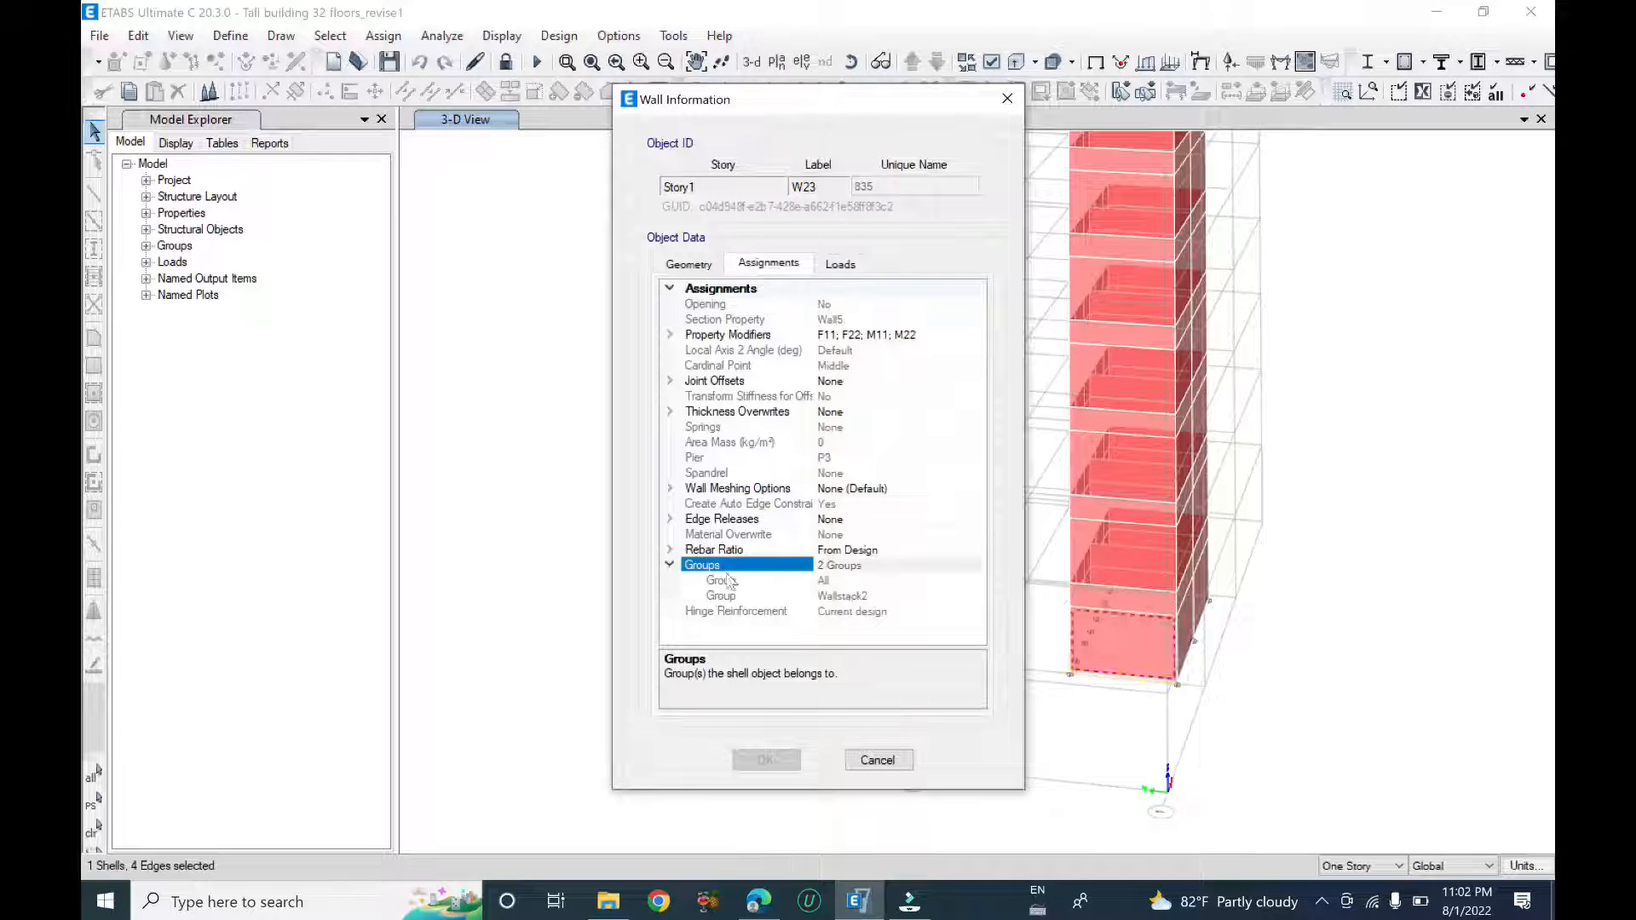
{"action": "key", "text": "Escape"}
- Check which groups the Story1 end wall of the core farther from the origin is assigned to
{"action": "left_click", "coordinate": [837, 616]}
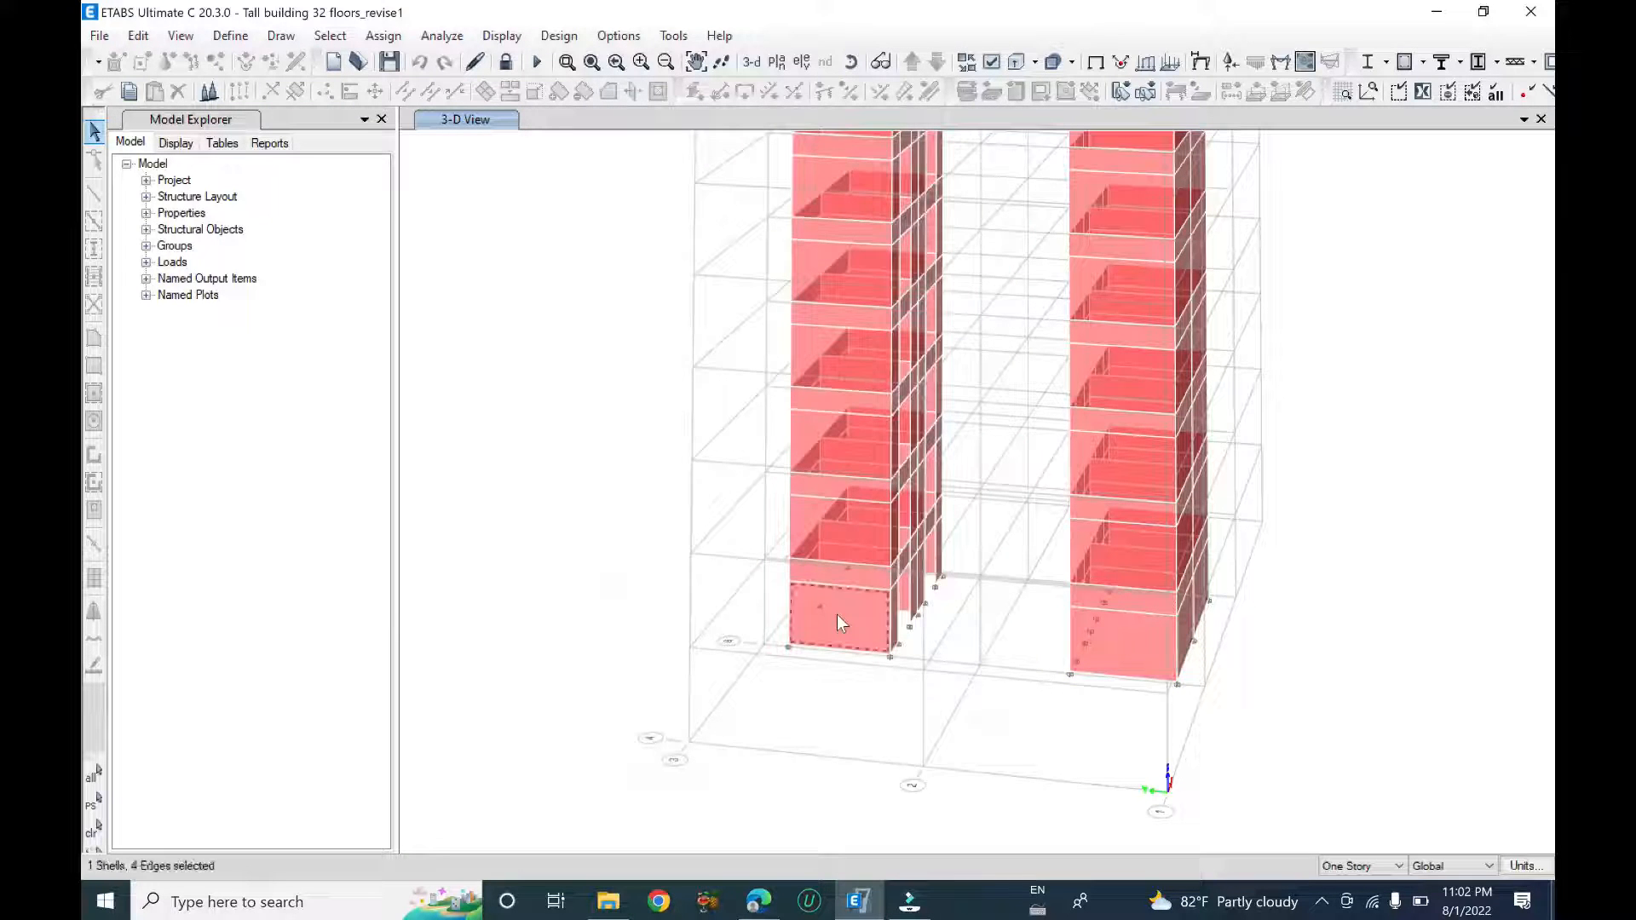
{"action": "right_click", "coordinate": [837, 616]}
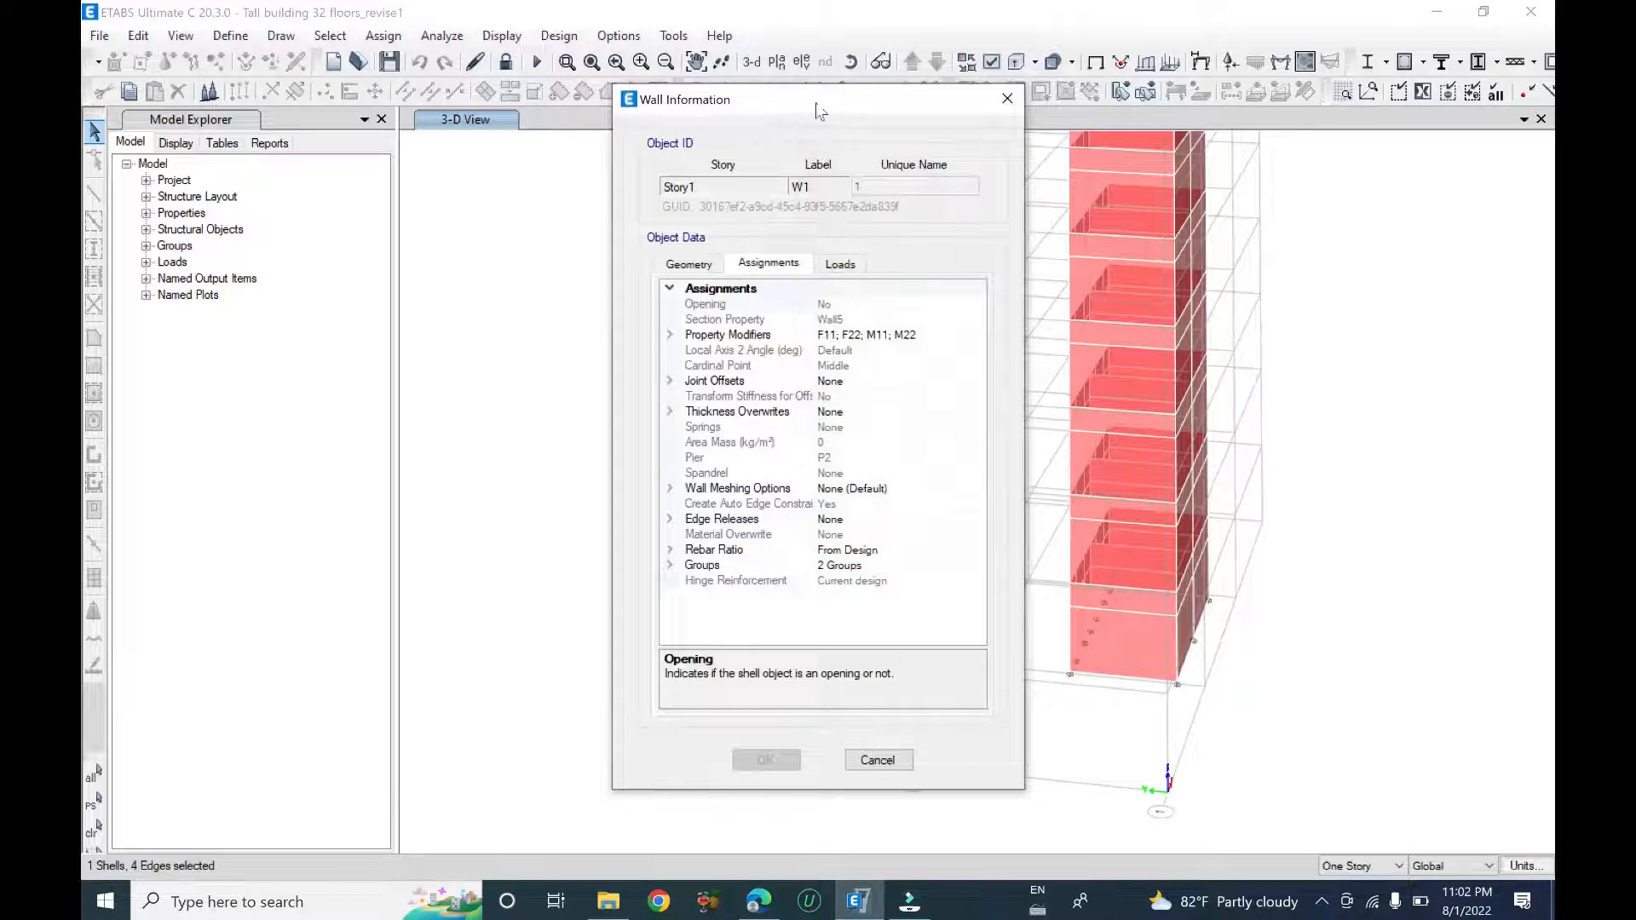
{"action": "left_click_drag", "start_coordinate": [818, 111], "coordinate": [568, 111]}
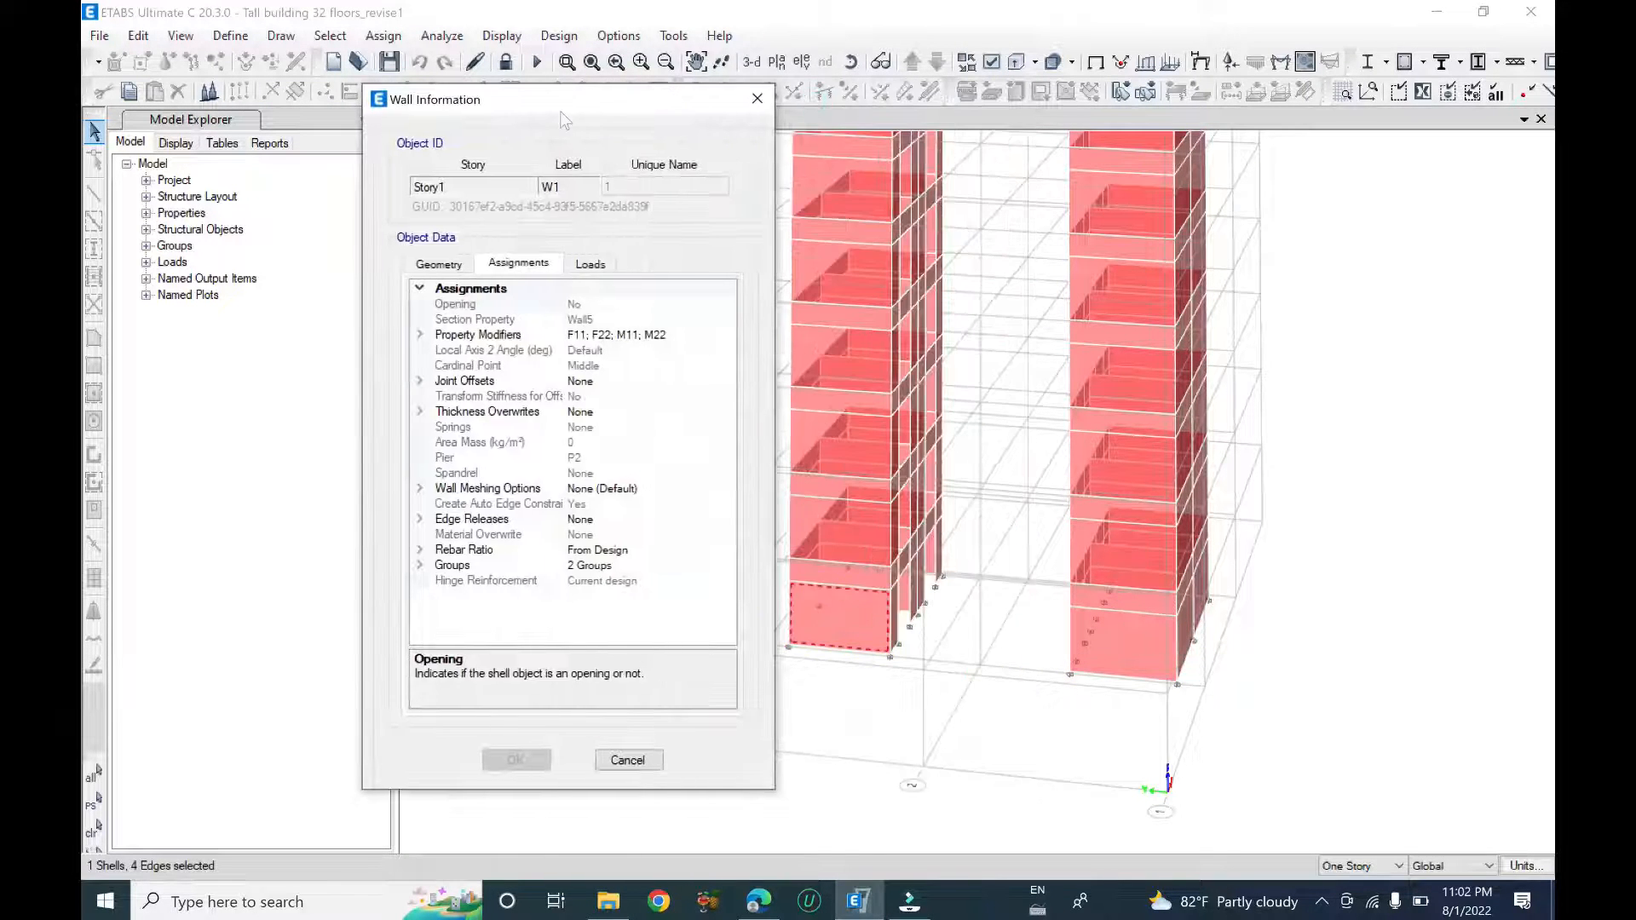
{"action": "left_click", "coordinate": [420, 565]}
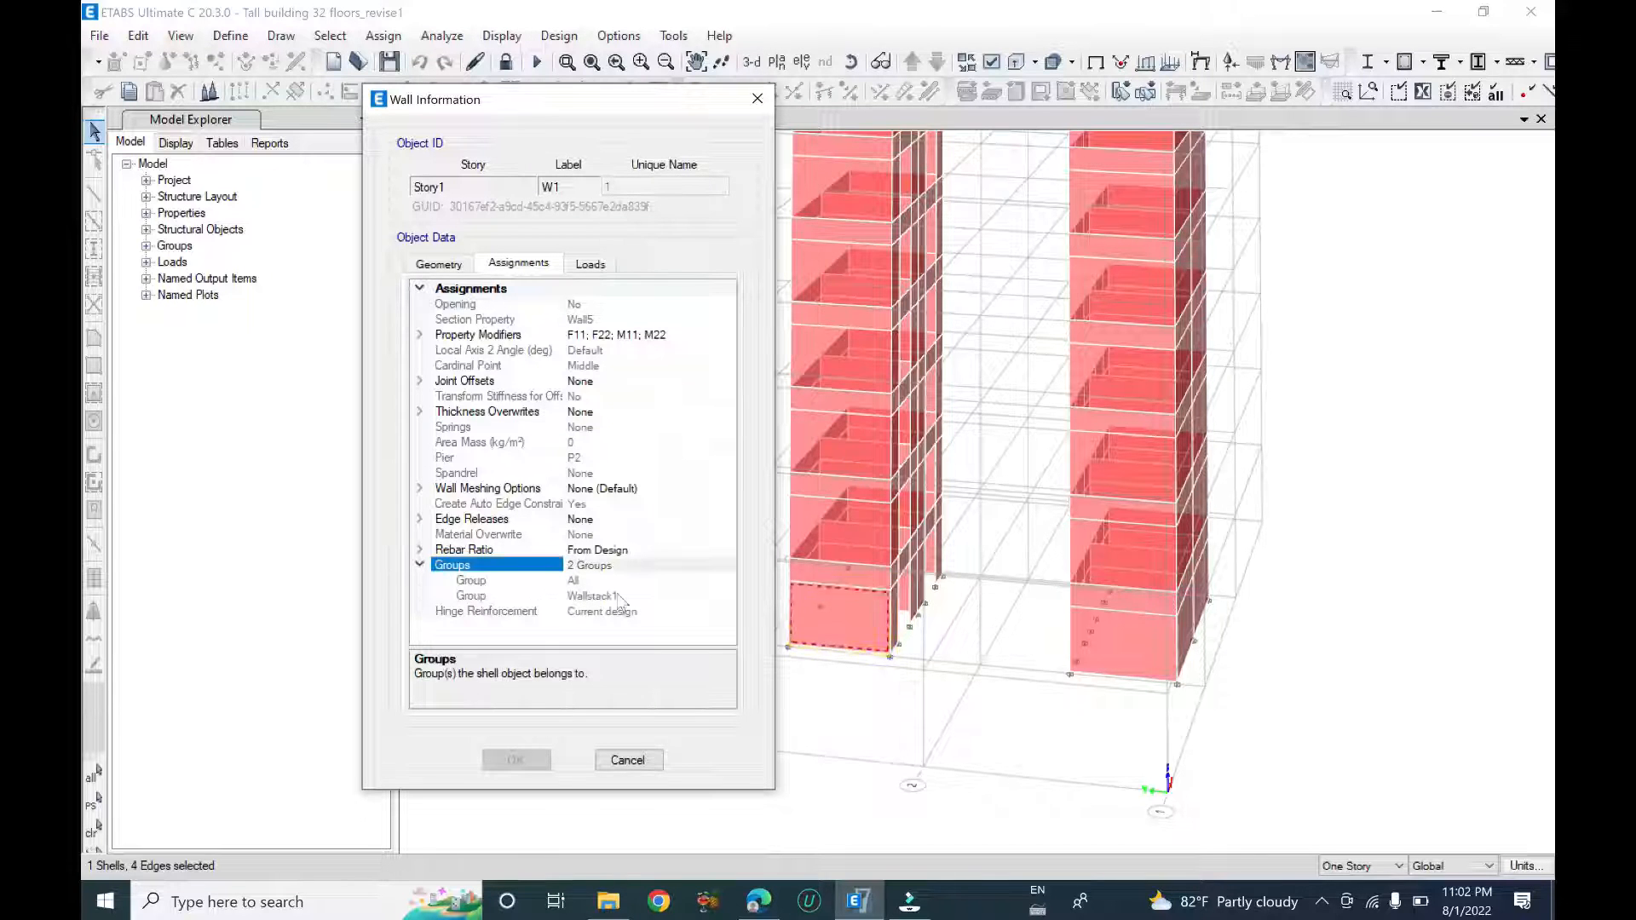
{"action": "left_click", "coordinate": [628, 760]}
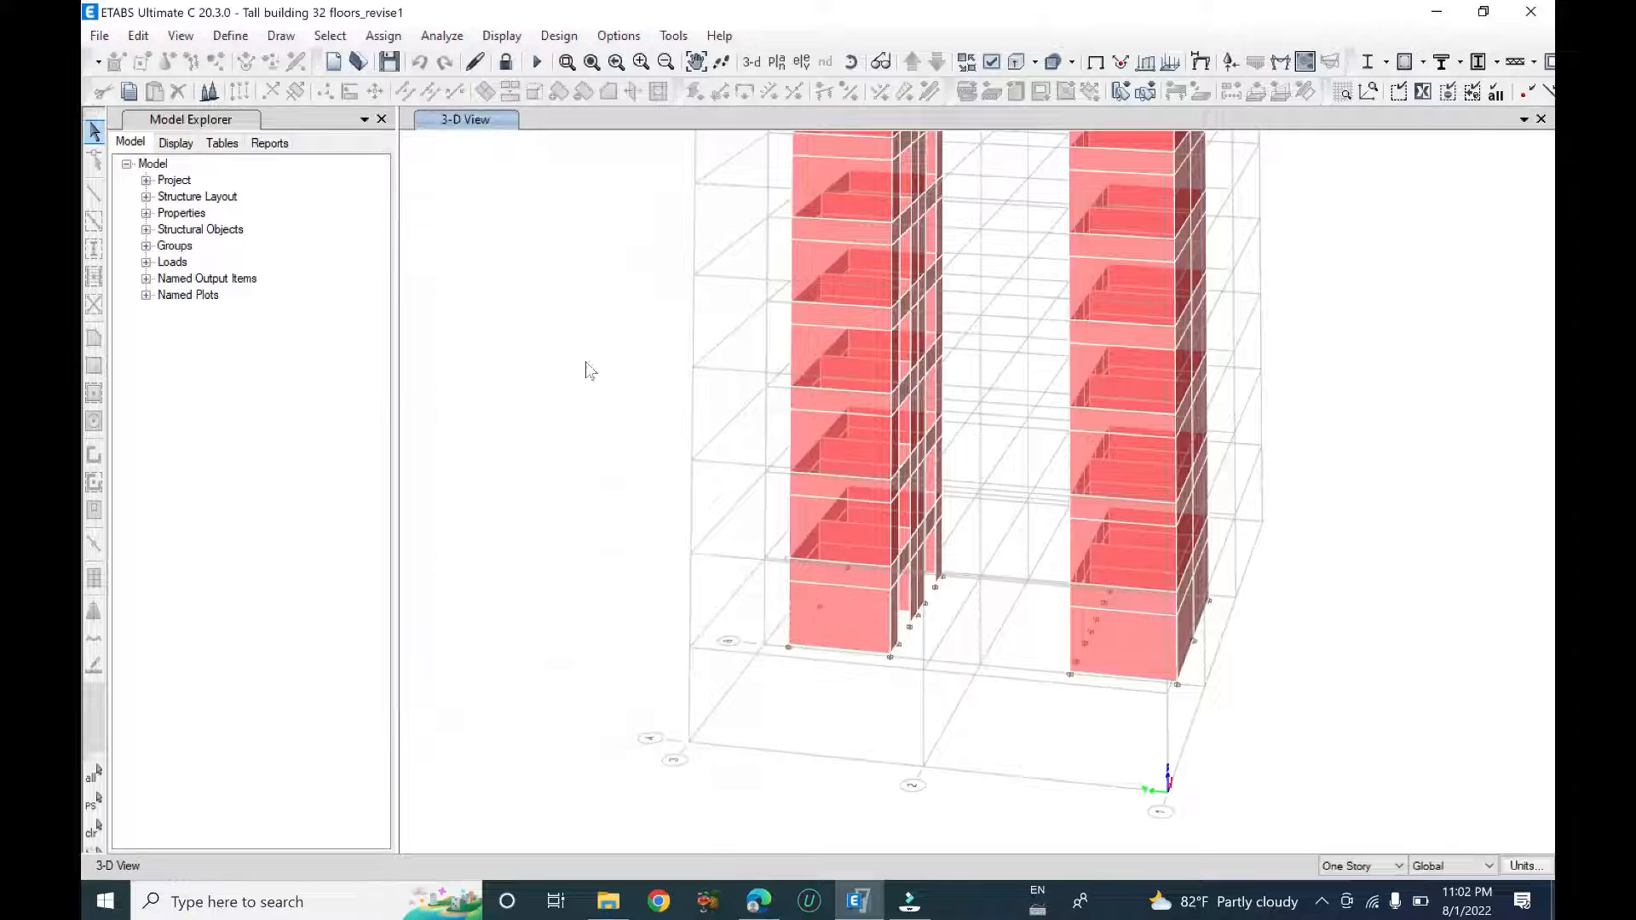
- Review the groups available for selecting objects, without selecting any
{"action": "left_click", "coordinate": [333, 37]}
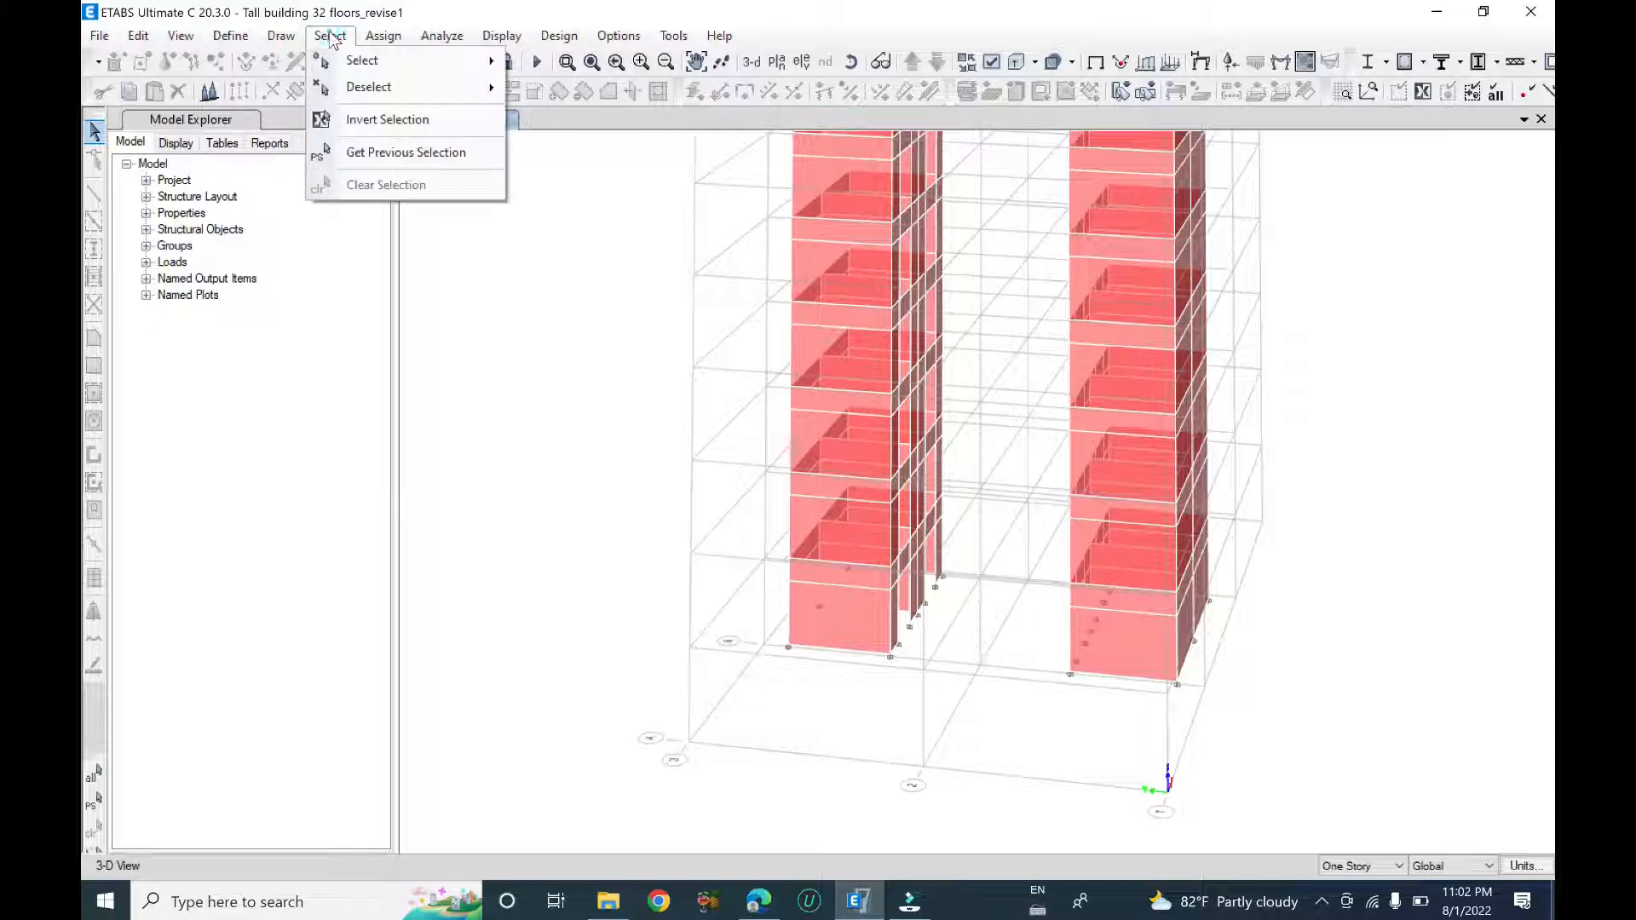
{"action": "mouse_move", "coordinate": [362, 61]}
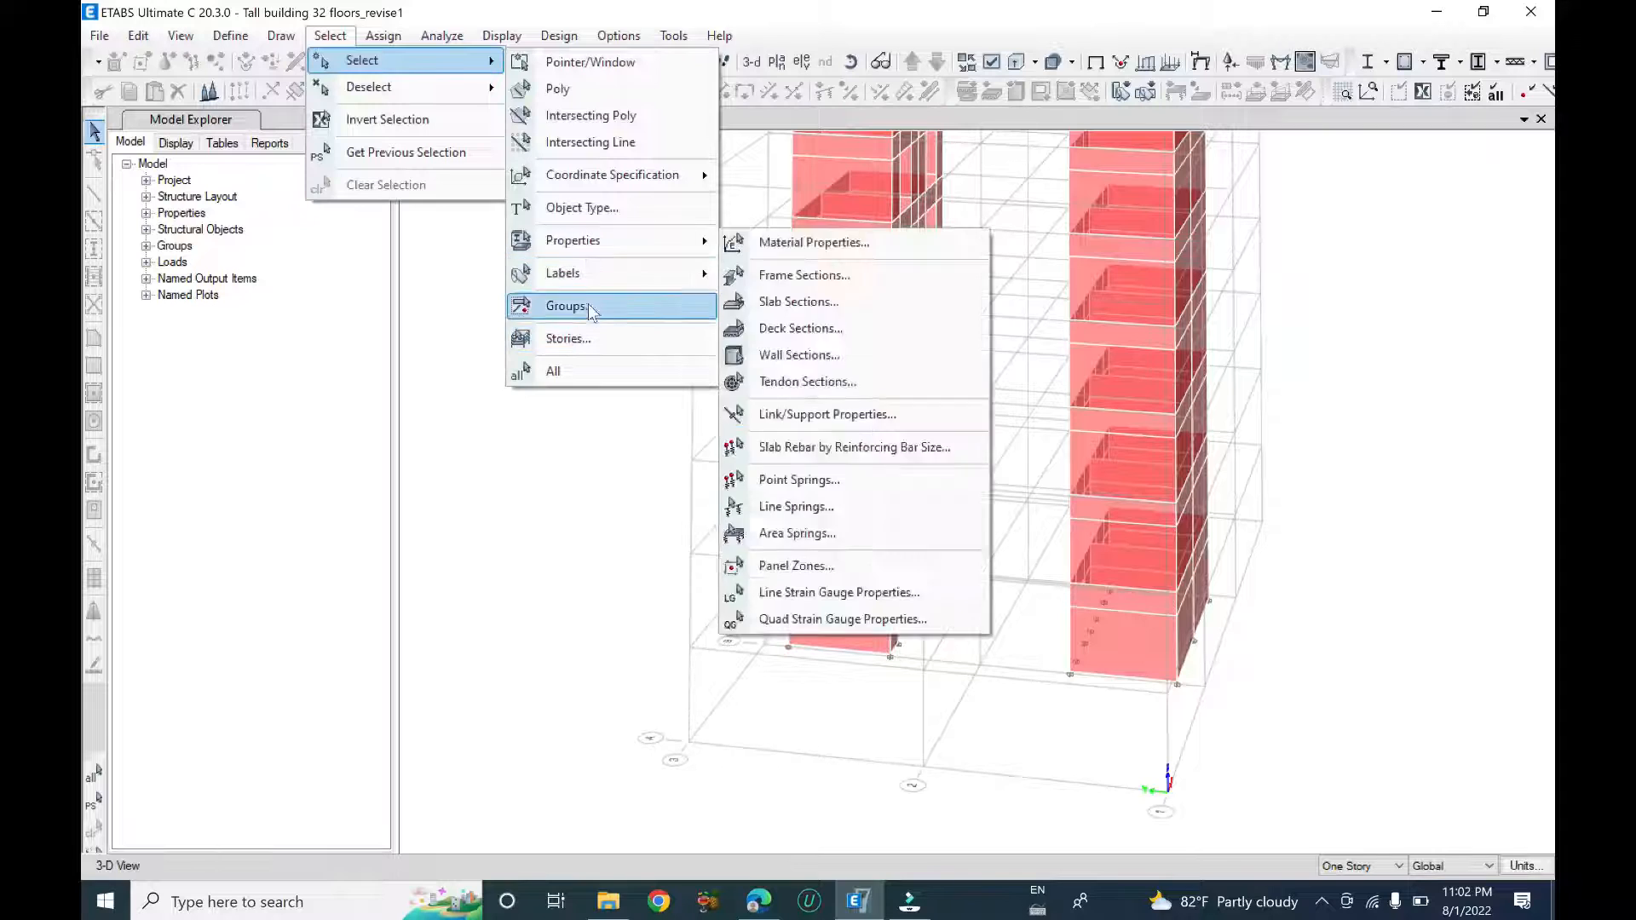
{"action": "left_click", "coordinate": [754, 439]}
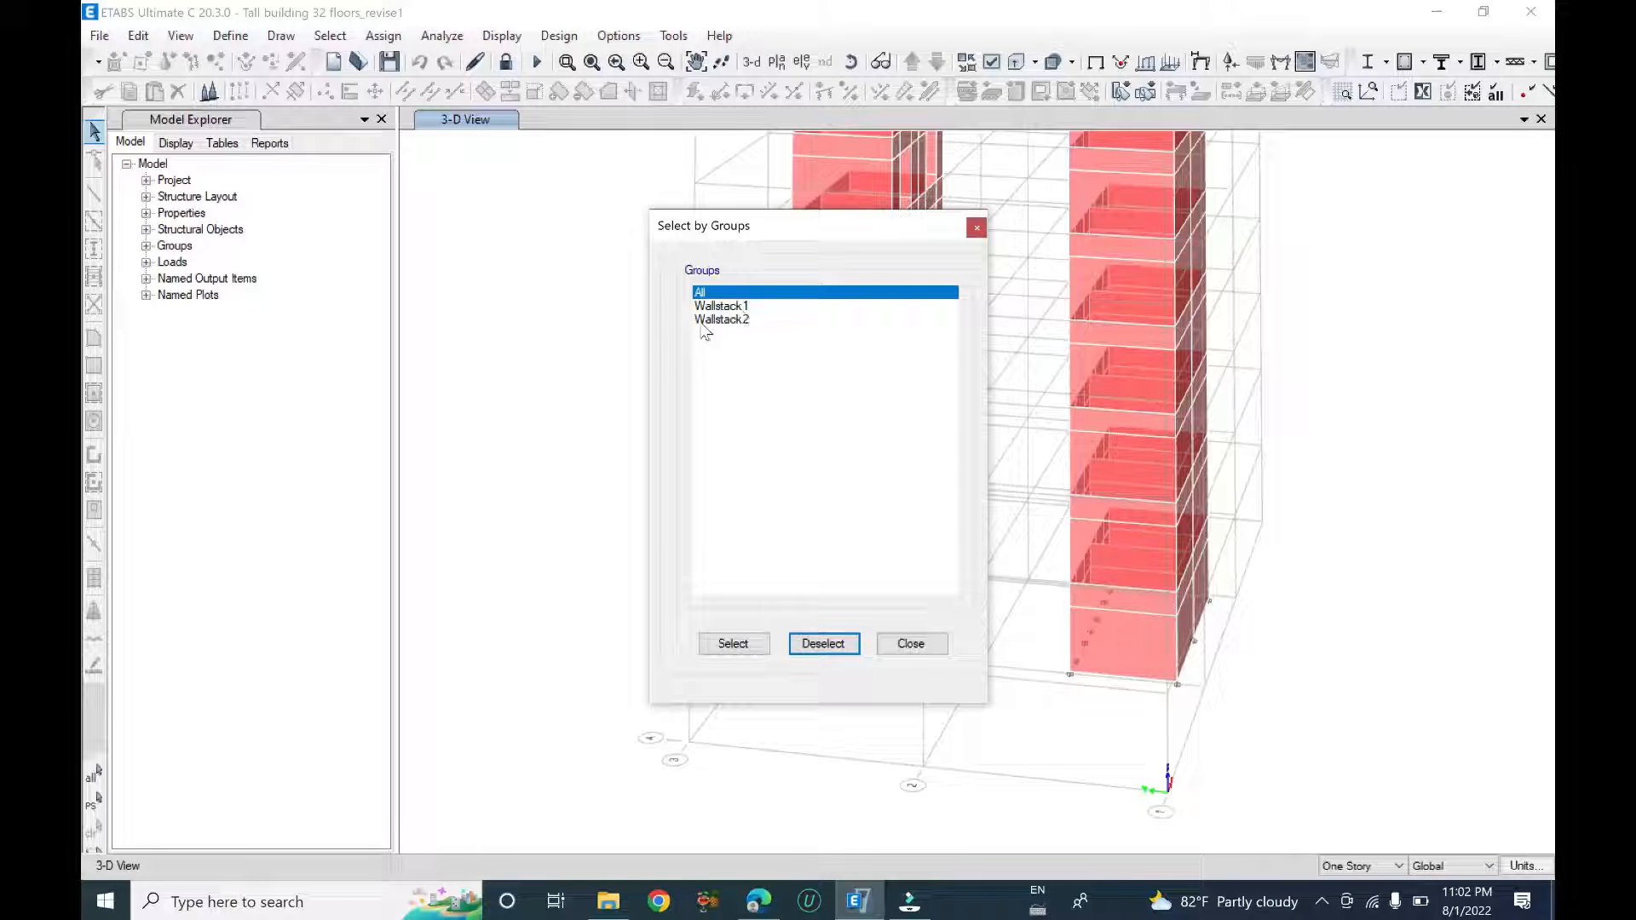
{"action": "left_click", "coordinate": [976, 228]}
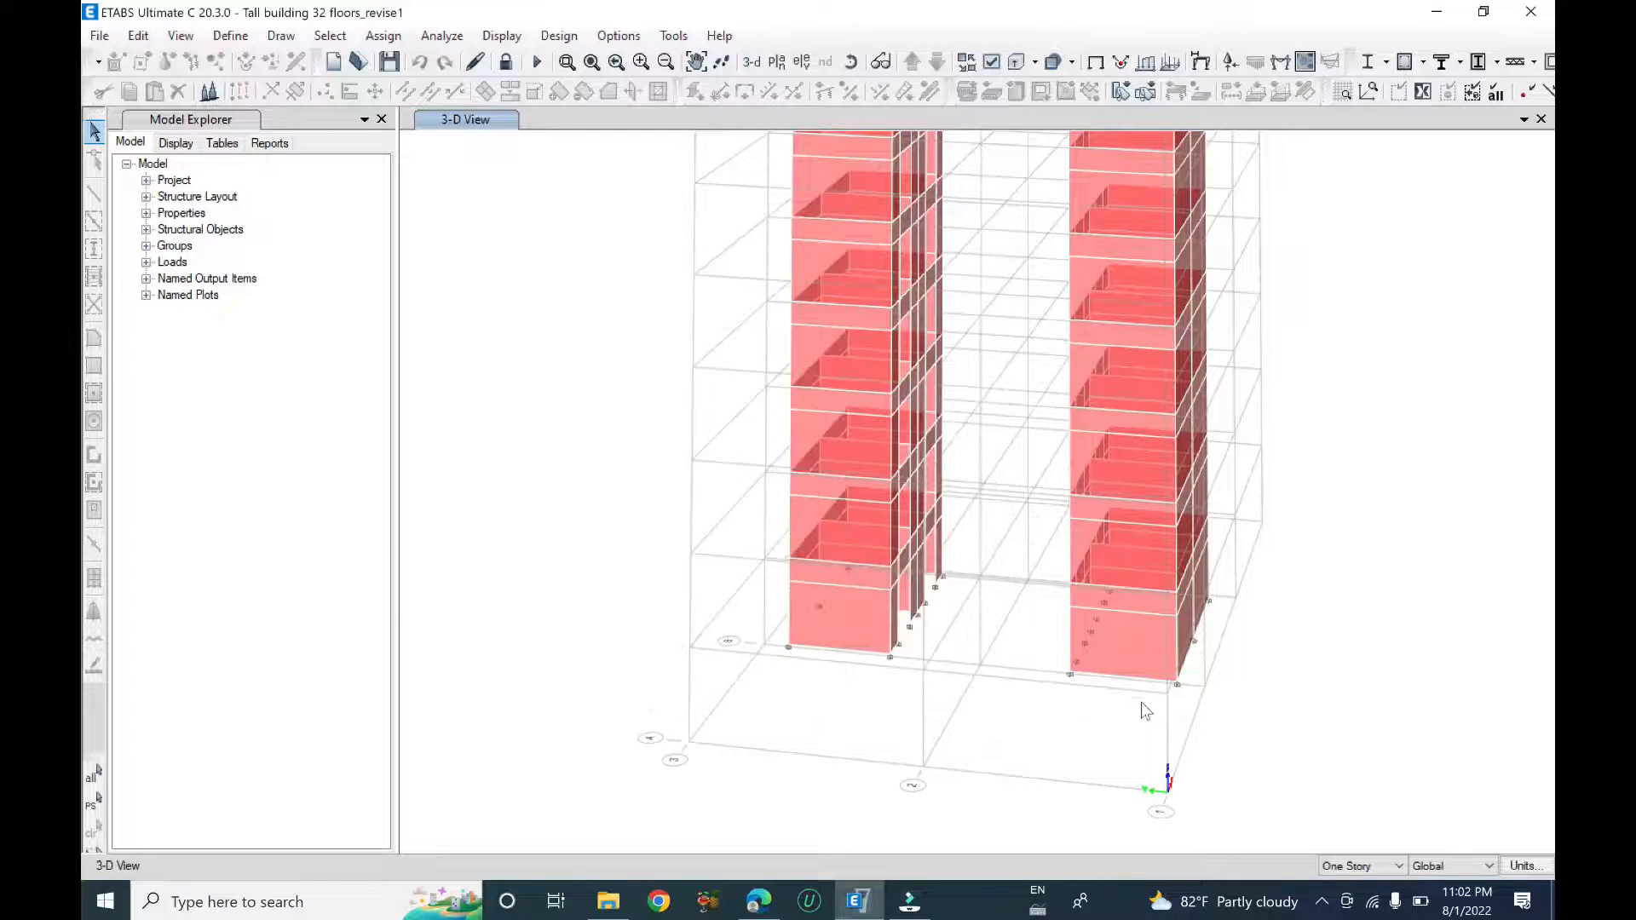
- Examine the wall bases and lowest stories of both core stacks from several angles, up close and together
{"action": "scroll", "coordinate": [1193, 682], "scroll_direction": "up", "scroll_amount": 3}
{"action": "middle_click_drag", "start_coordinate": [1194, 680], "coordinate": [1070, 528], "text": "shift"}
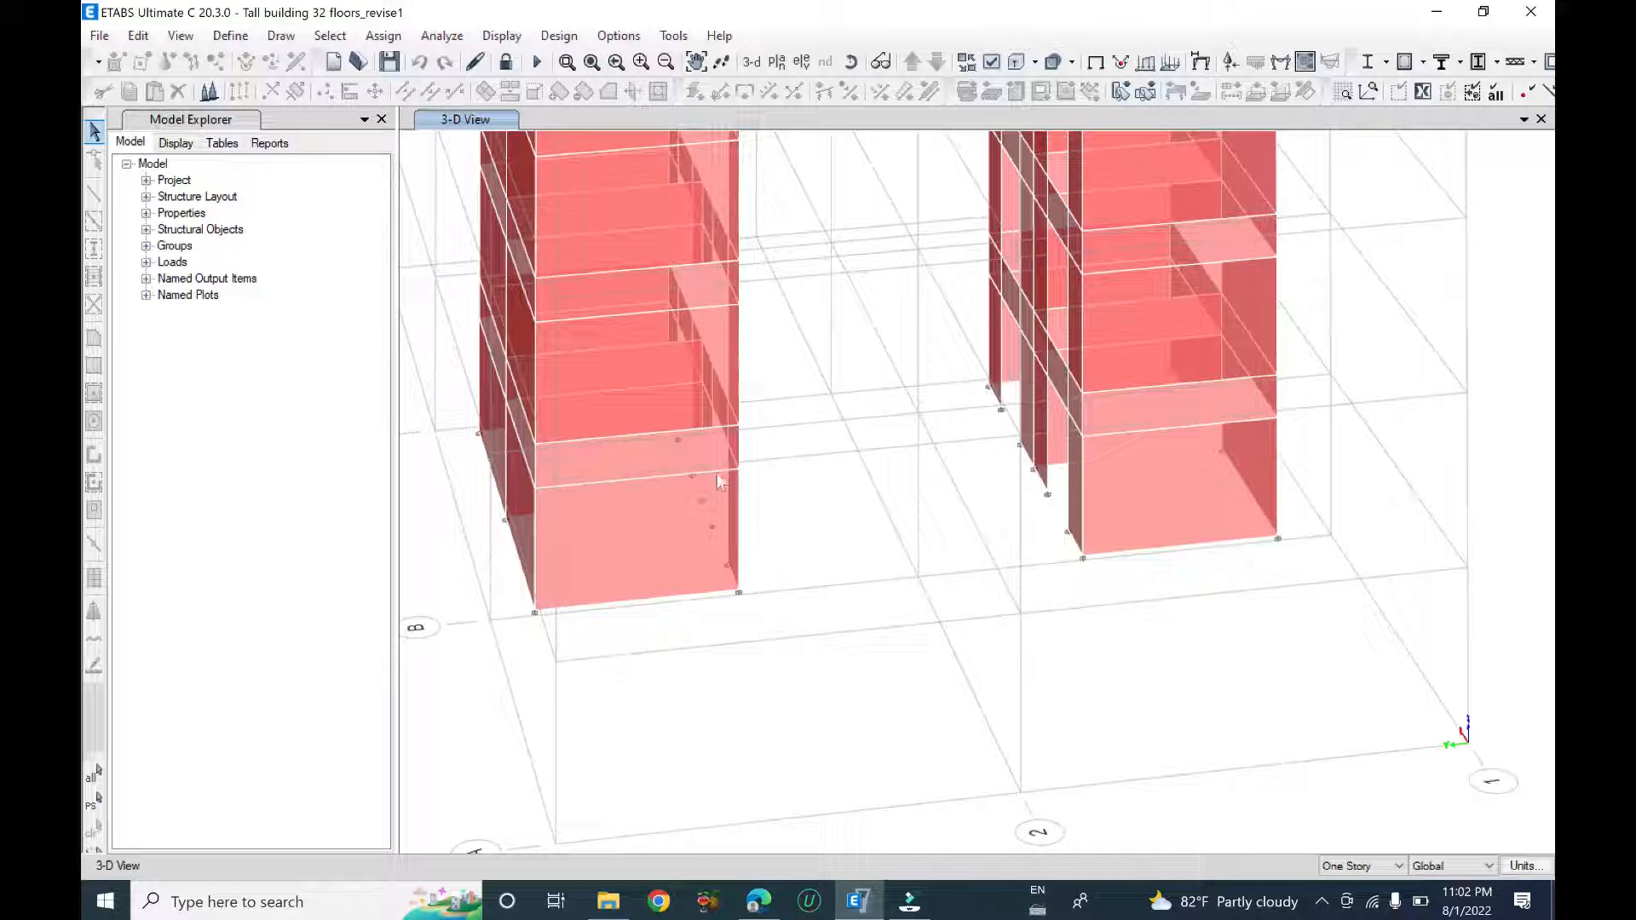
{"action": "middle_click_drag", "start_coordinate": [746, 548], "coordinate": [551, 503], "text": "shift"}
{"action": "scroll", "coordinate": [919, 594], "scroll_direction": "down", "scroll_amount": 3}
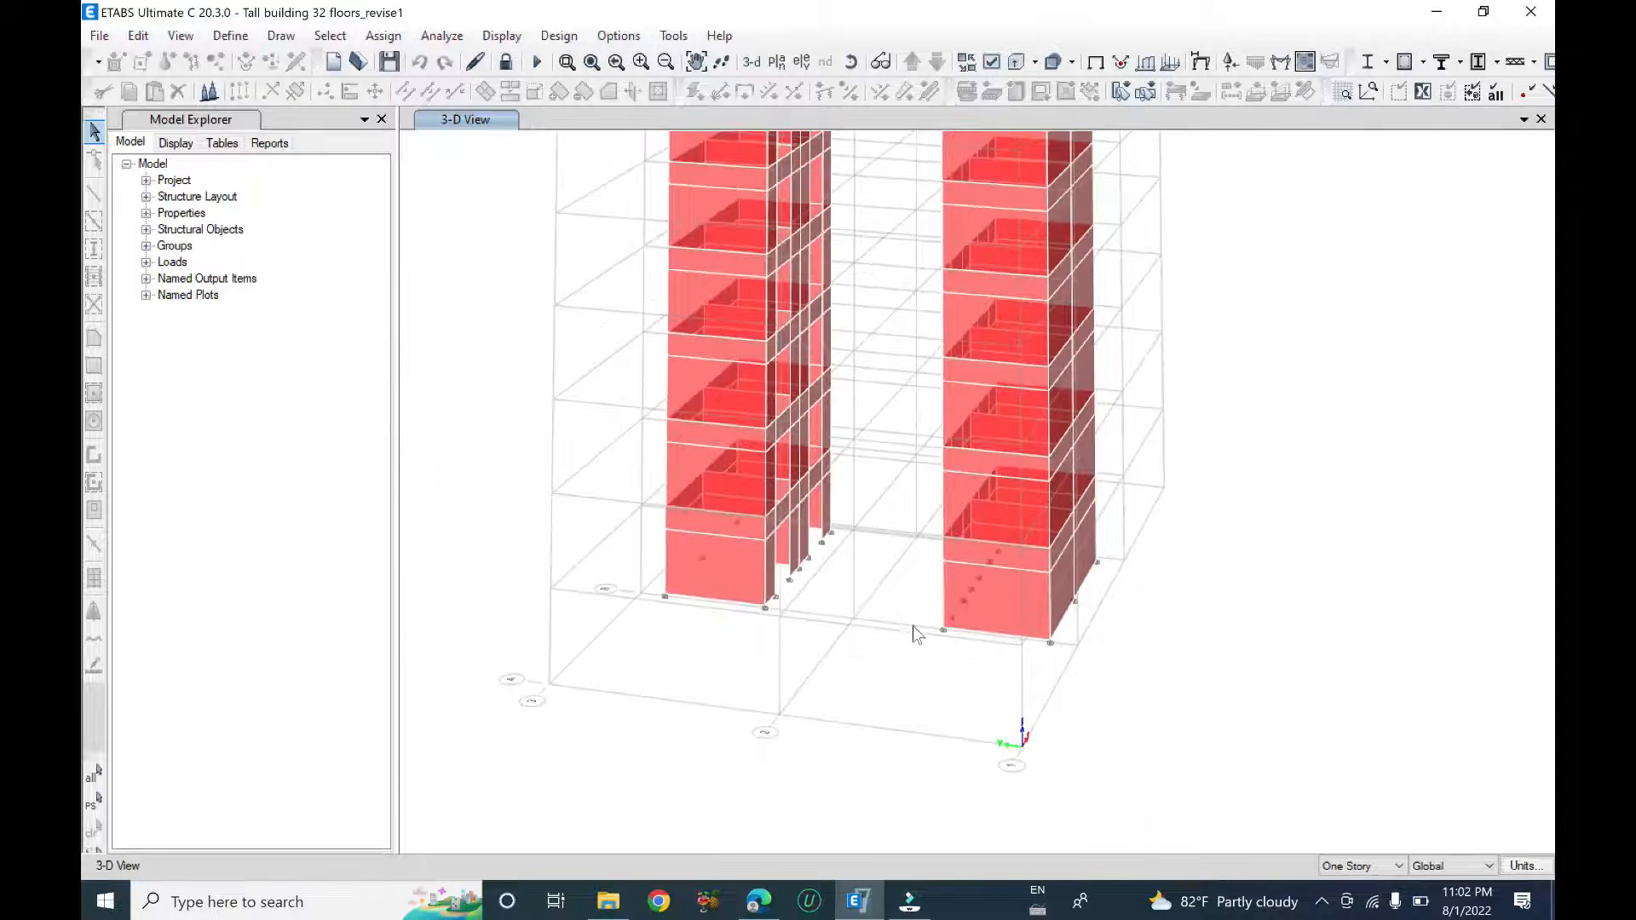
{"action": "middle_click_drag", "start_coordinate": [937, 591], "coordinate": [806, 488], "text": "shift"}
{"action": "scroll", "coordinate": [796, 394], "scroll_direction": "up", "scroll_amount": 3}
{"action": "middle_click_drag", "start_coordinate": [794, 397], "coordinate": [761, 152], "text": "shift"}
{"action": "middle_click_drag", "start_coordinate": [792, 621], "coordinate": [893, 461], "text": "shift"}
{"action": "scroll", "coordinate": [886, 462], "scroll_direction": "up", "scroll_amount": 2}
{"action": "scroll", "coordinate": [889, 460], "scroll_direction": "up", "scroll_amount": 4}
{"action": "scroll", "coordinate": [895, 490], "scroll_direction": "down", "scroll_amount": 6}
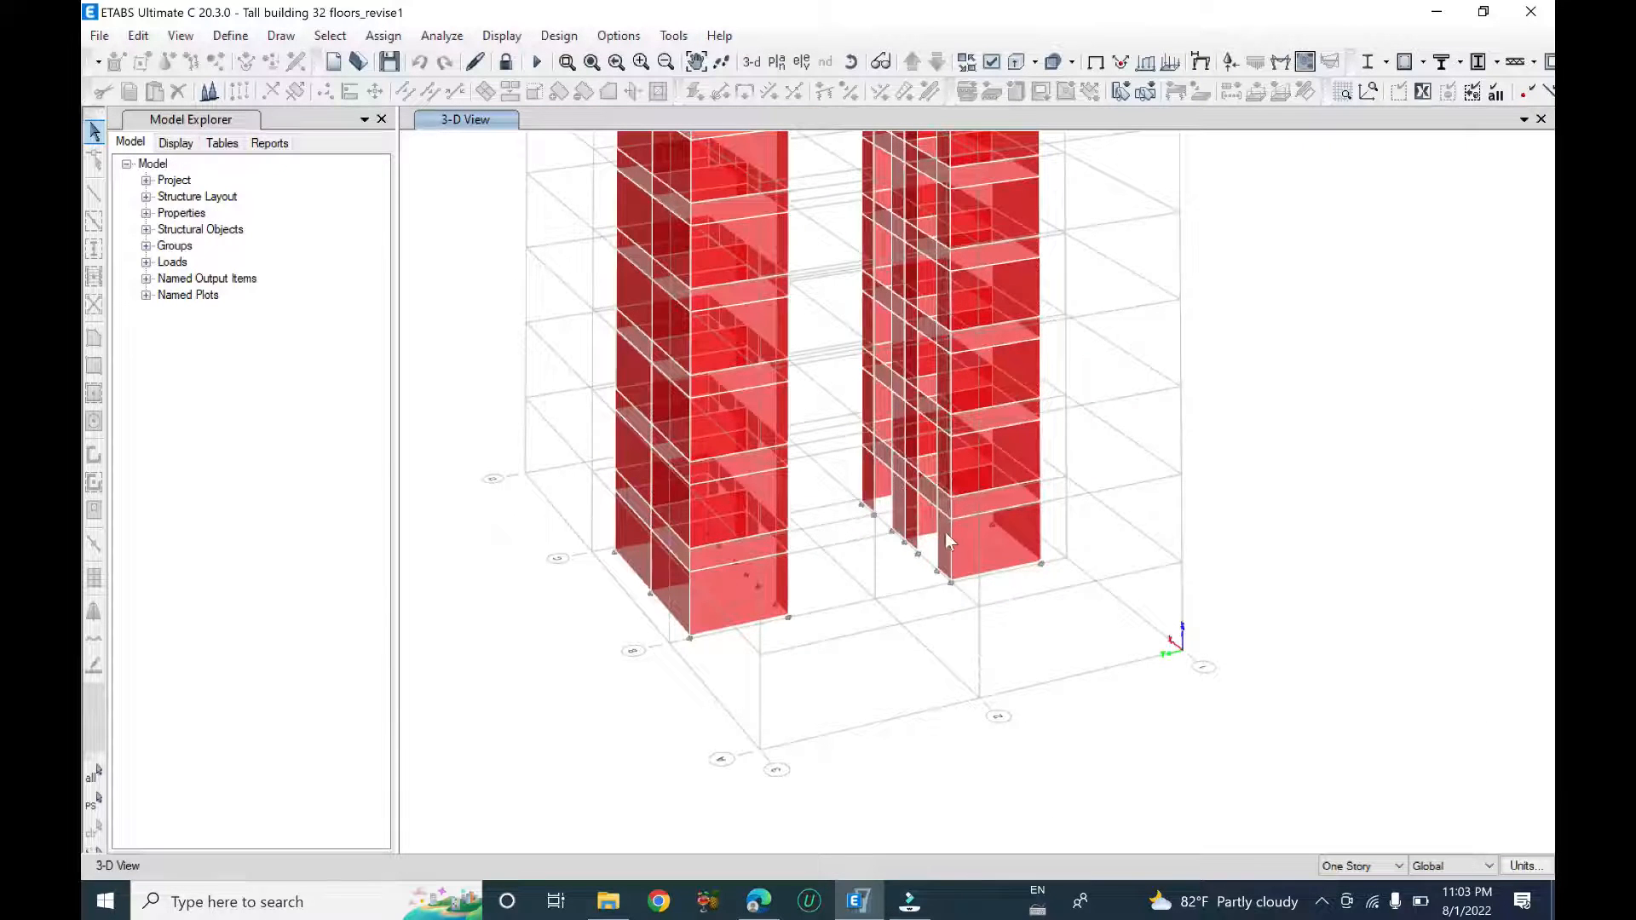
{"action": "scroll", "coordinate": [950, 535], "scroll_direction": "up", "scroll_amount": 3}
{"action": "scroll", "coordinate": [835, 595], "scroll_direction": "down", "scroll_amount": 5}
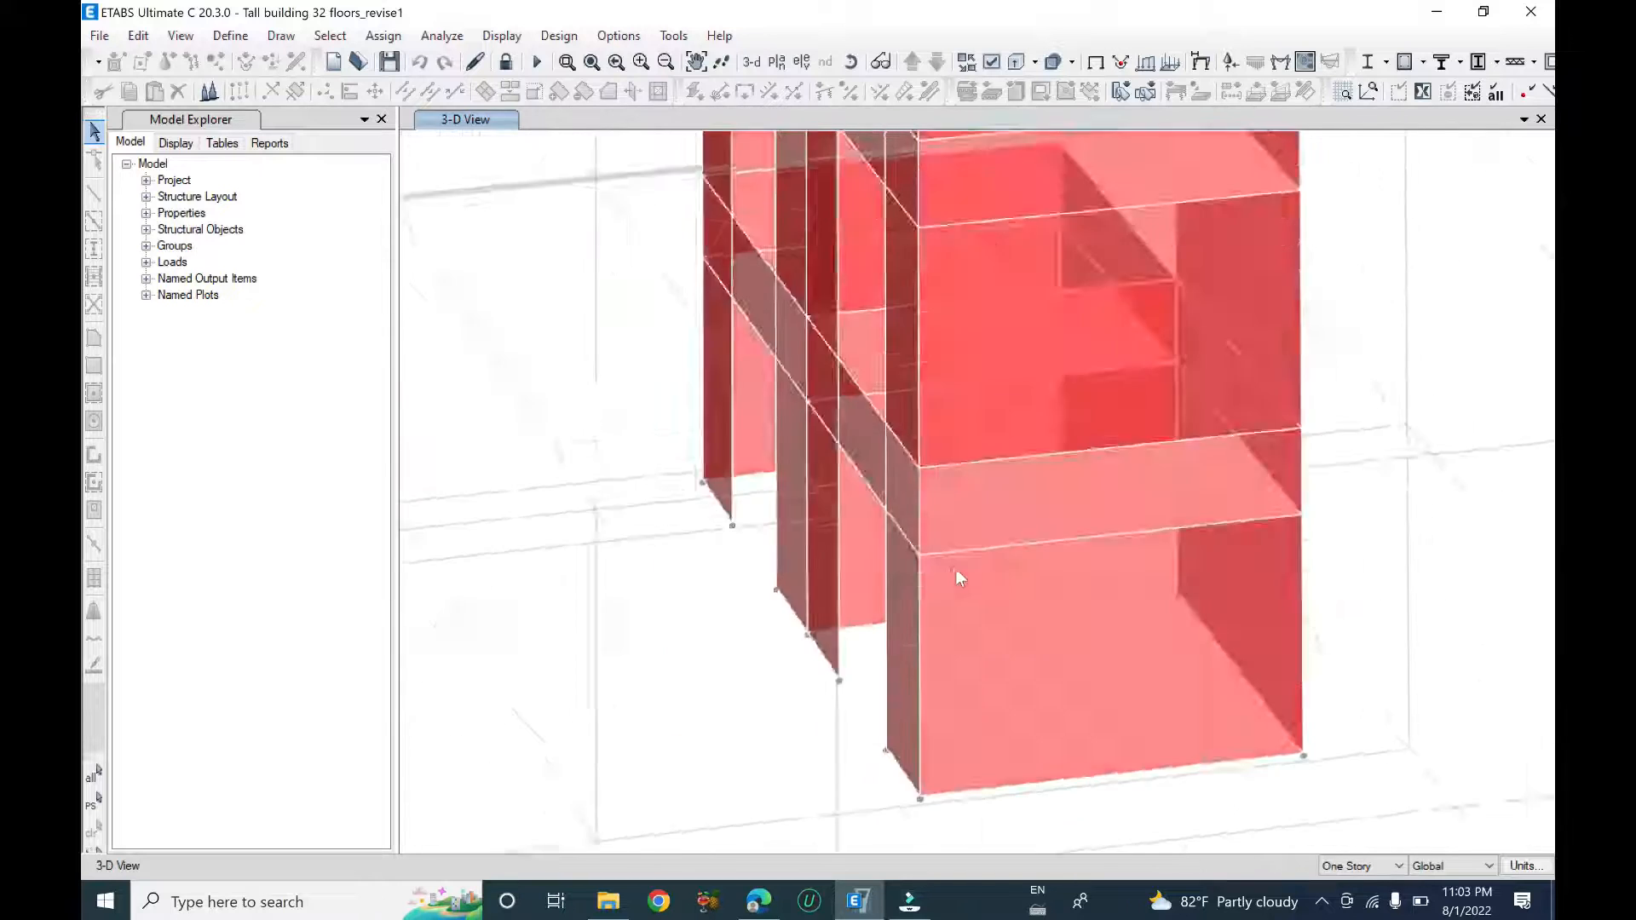
{"action": "middle_click_drag", "start_coordinate": [874, 571], "coordinate": [789, 585], "text": "shift"}
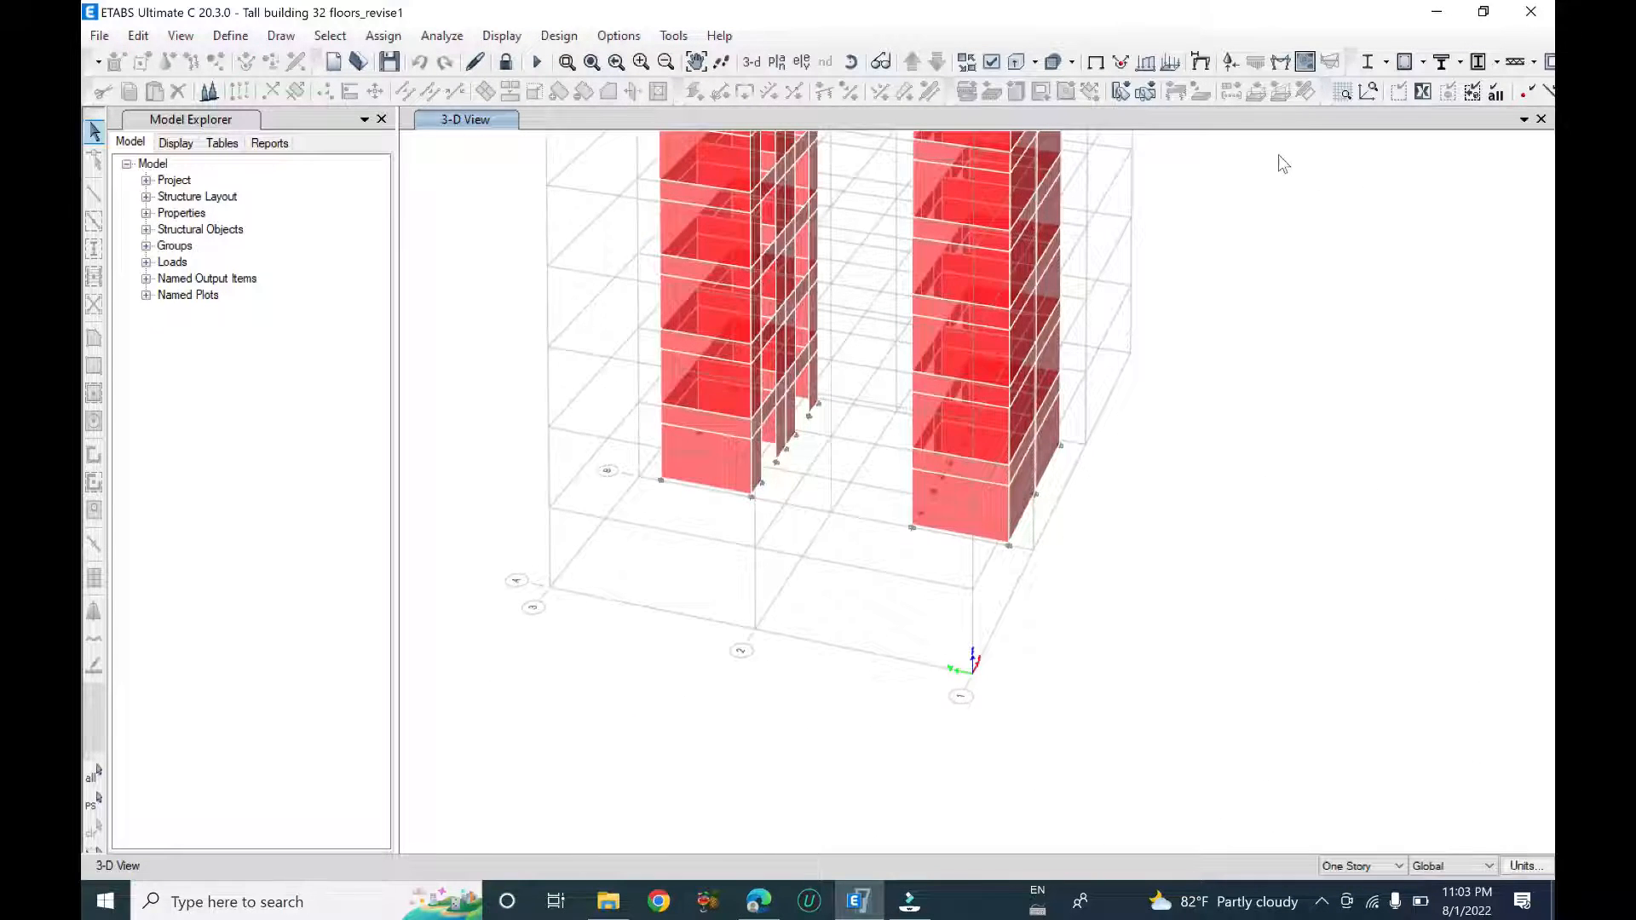
{"action": "middle_click_drag", "start_coordinate": [1132, 542], "coordinate": [1117, 503], "text": "shift"}
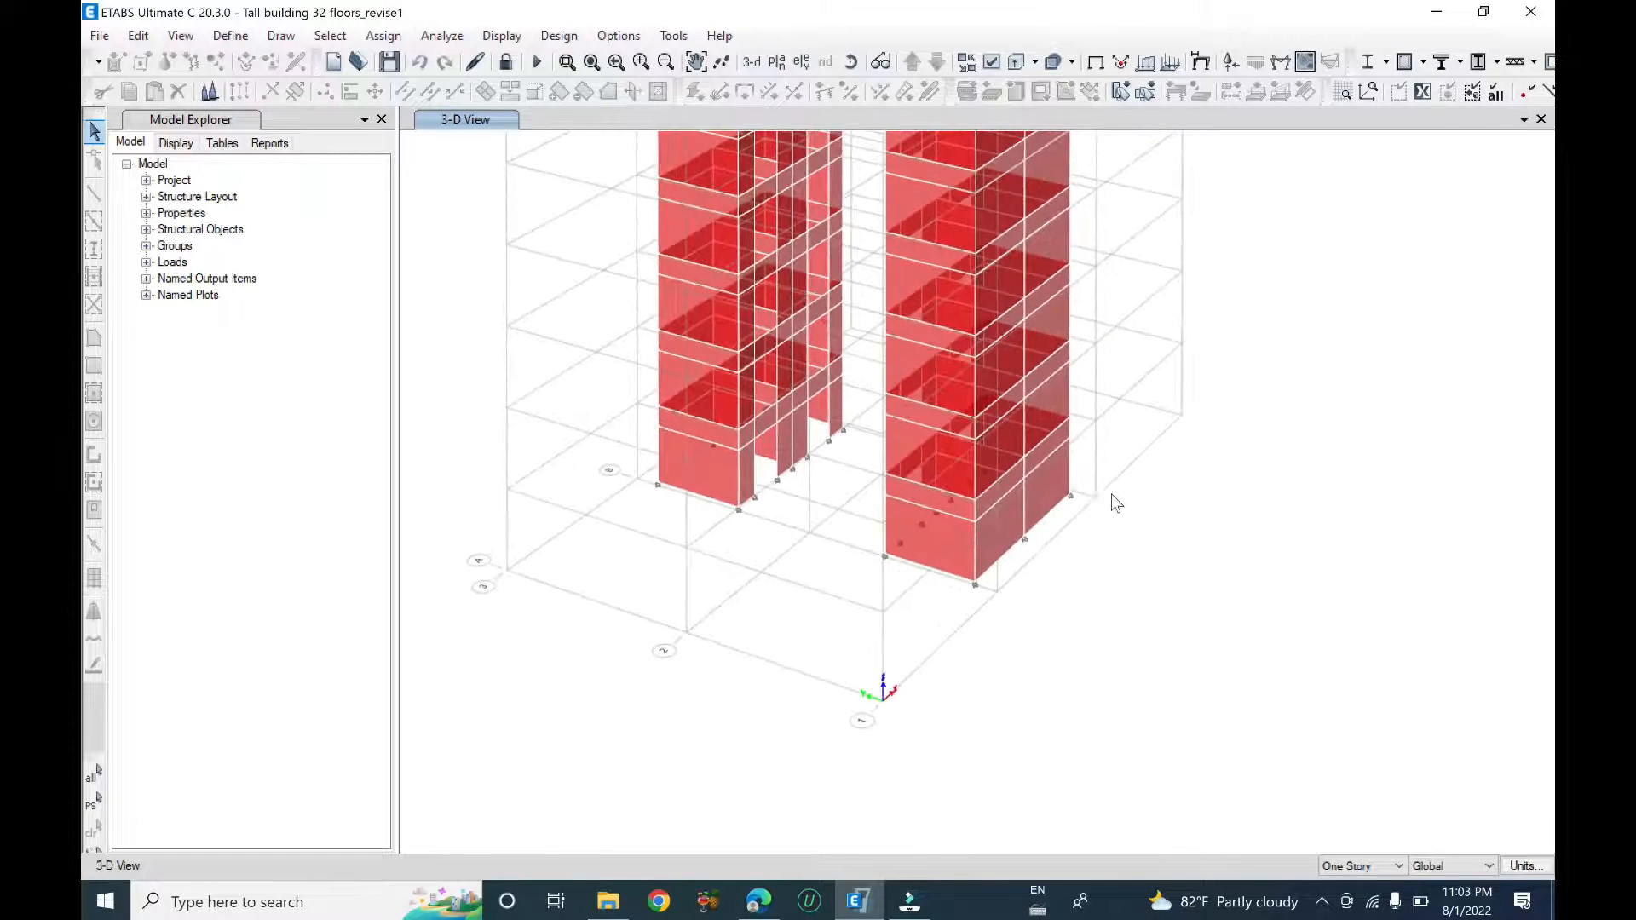
- Open the reactions display settings and review the load cases available for plotting
{"action": "left_click", "coordinate": [1231, 64]}
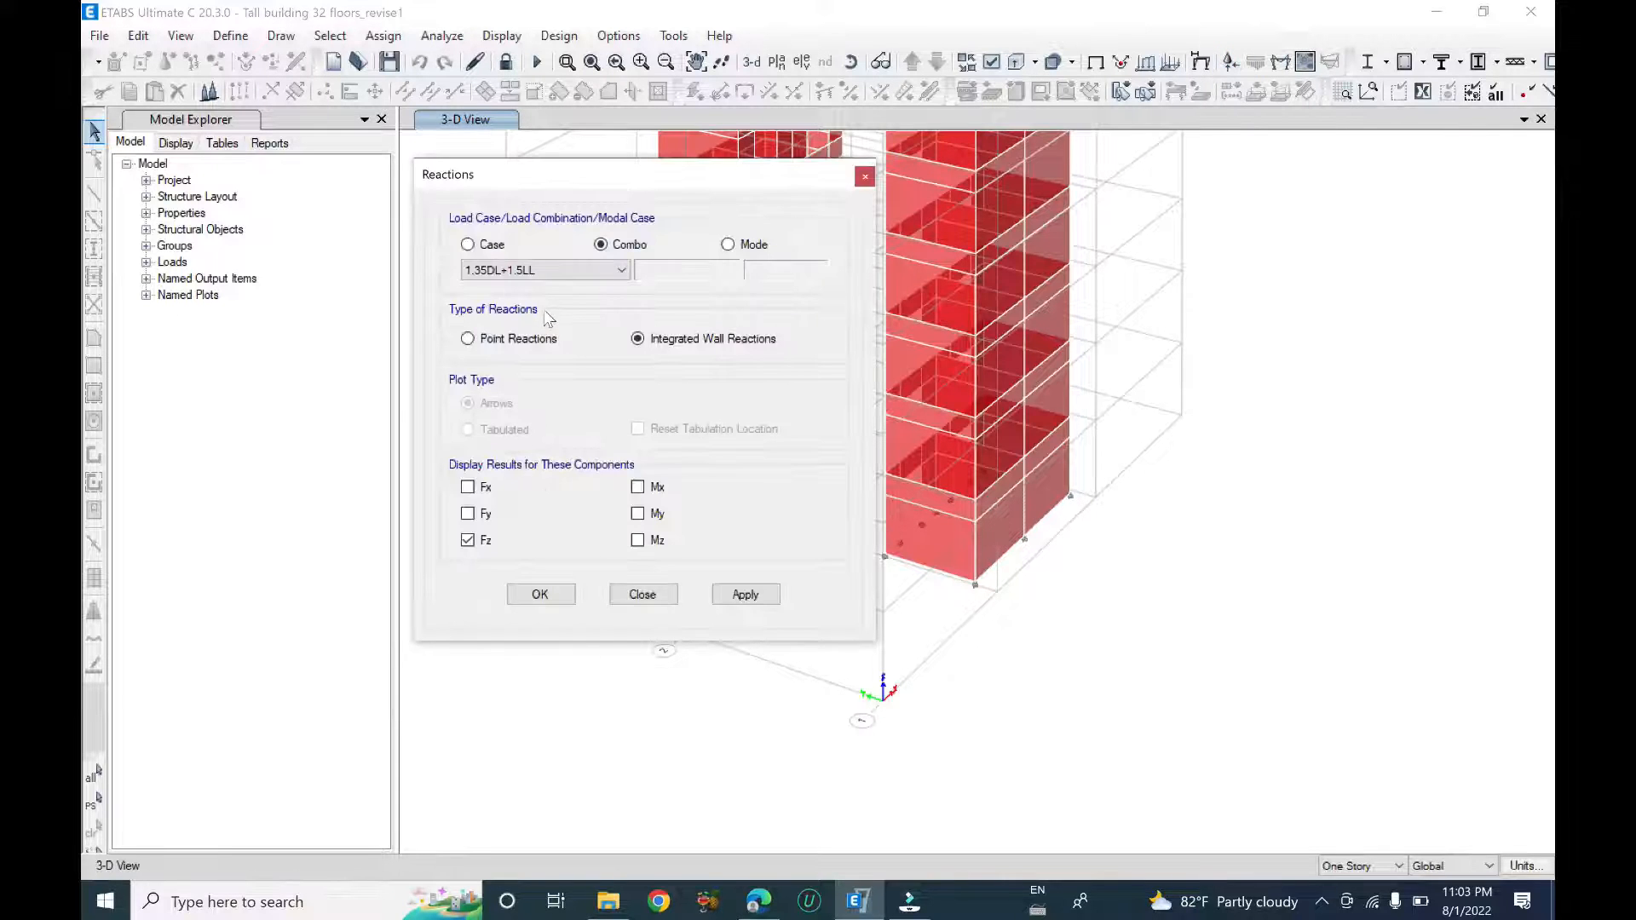
{"action": "left_click_drag", "start_coordinate": [588, 179], "coordinate": [1061, 234]}
{"action": "left_click", "coordinate": [946, 299]}
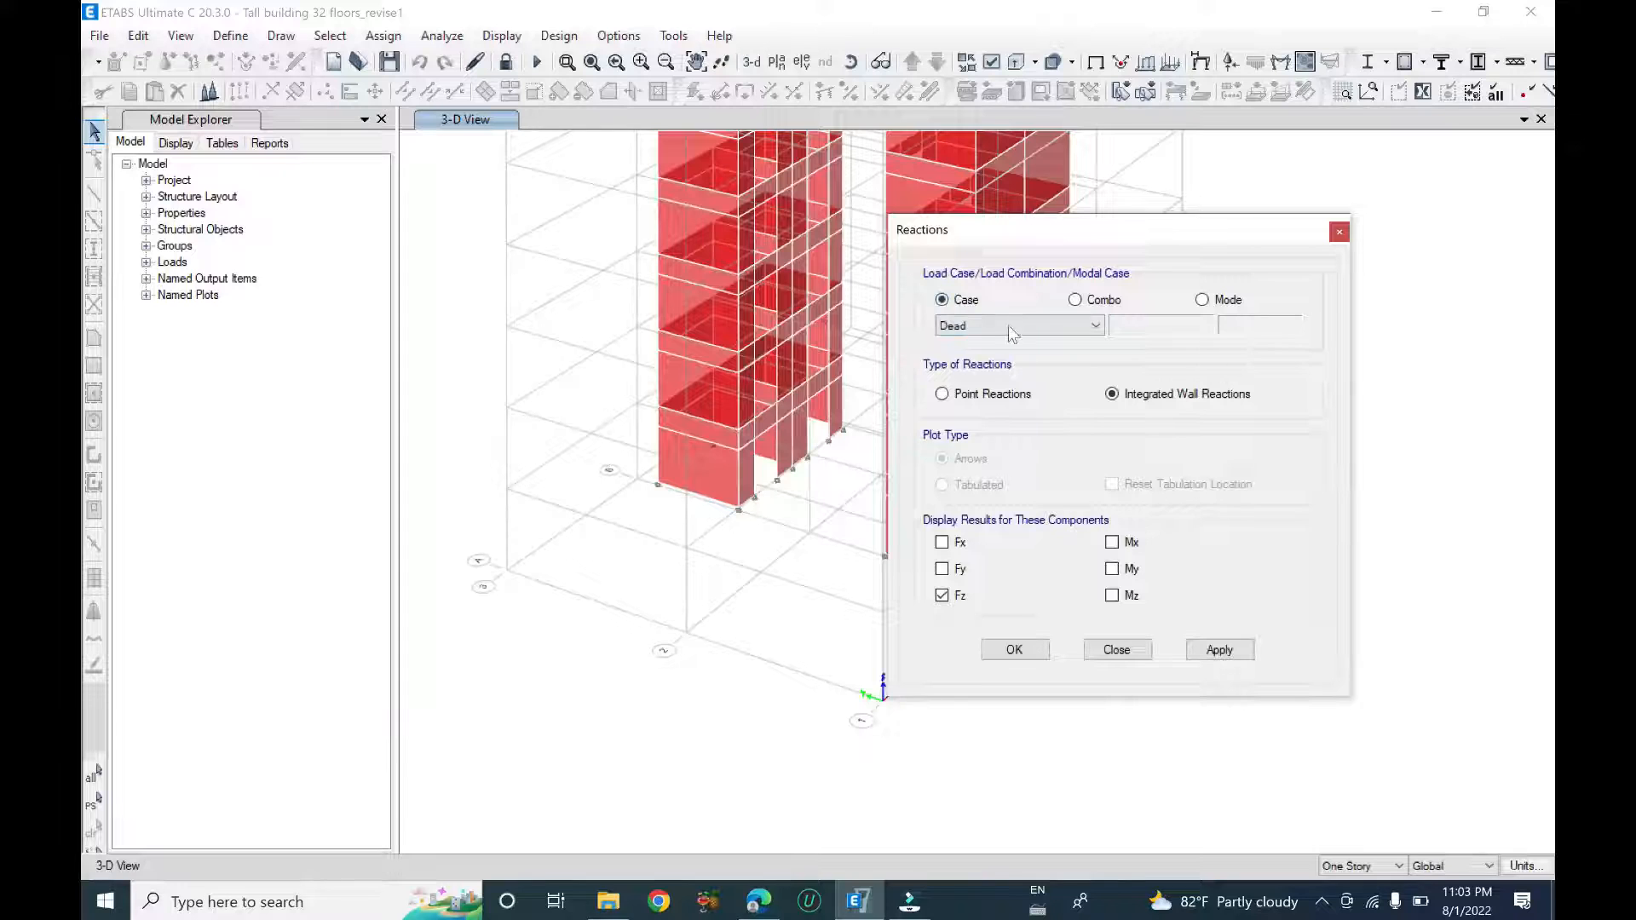
{"action": "left_click", "coordinate": [1011, 331]}
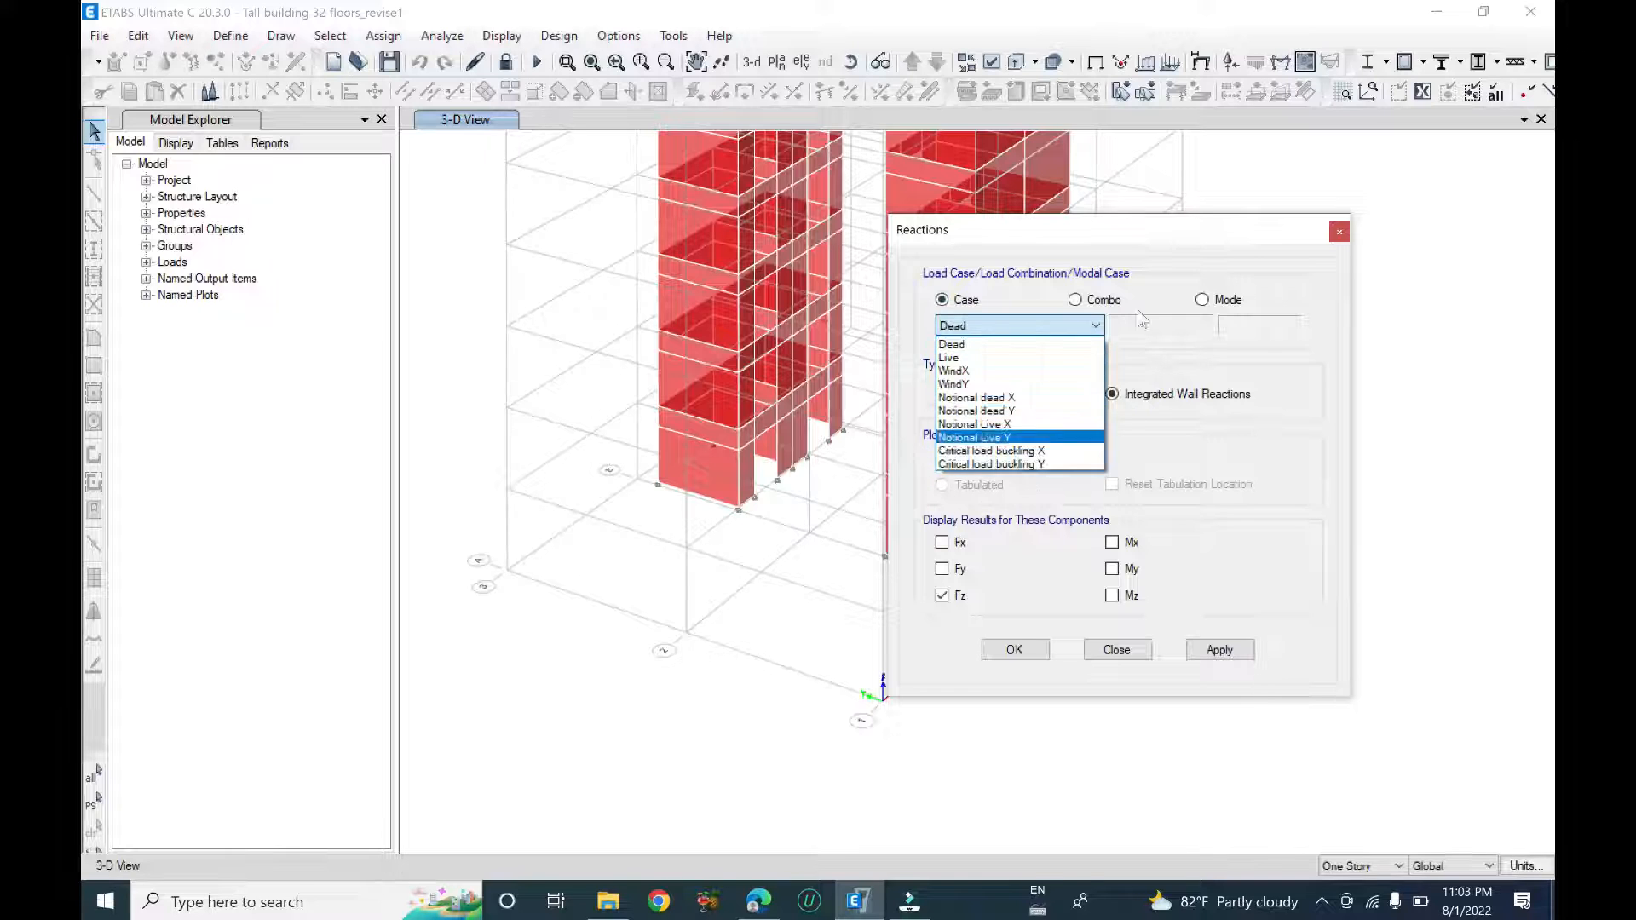
{"action": "left_click", "coordinate": [1098, 307]}
- Display the Fz integrated wall reactions at the core bases for the 1.35DL+1.5LL load combination
{"action": "left_click", "coordinate": [1076, 300]}
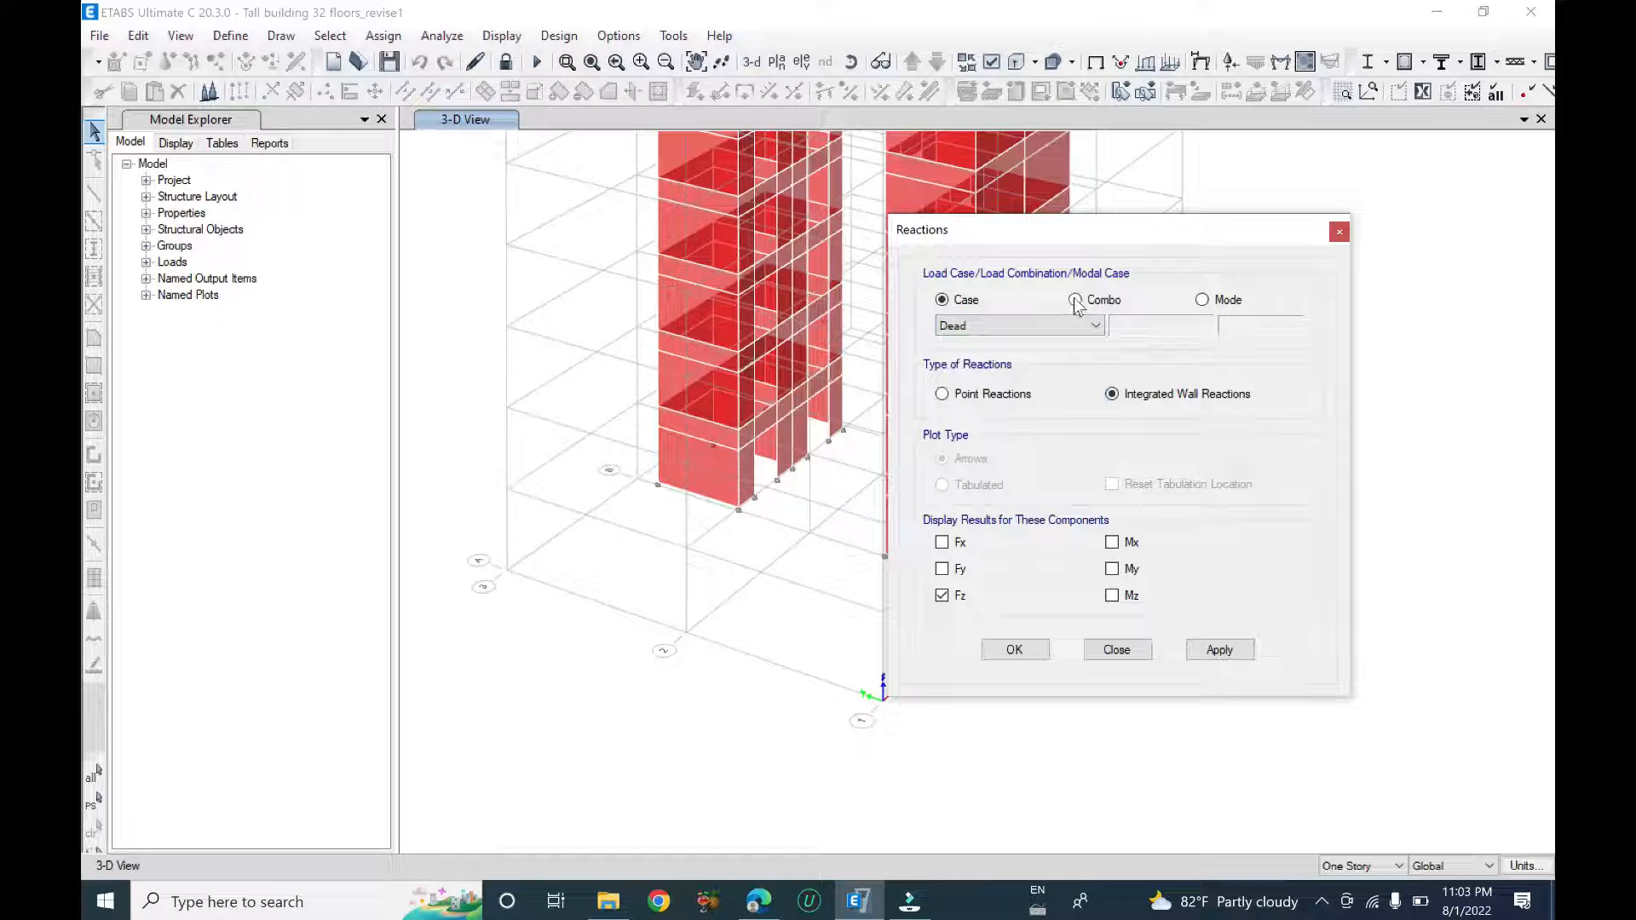
{"action": "left_click", "coordinate": [984, 329]}
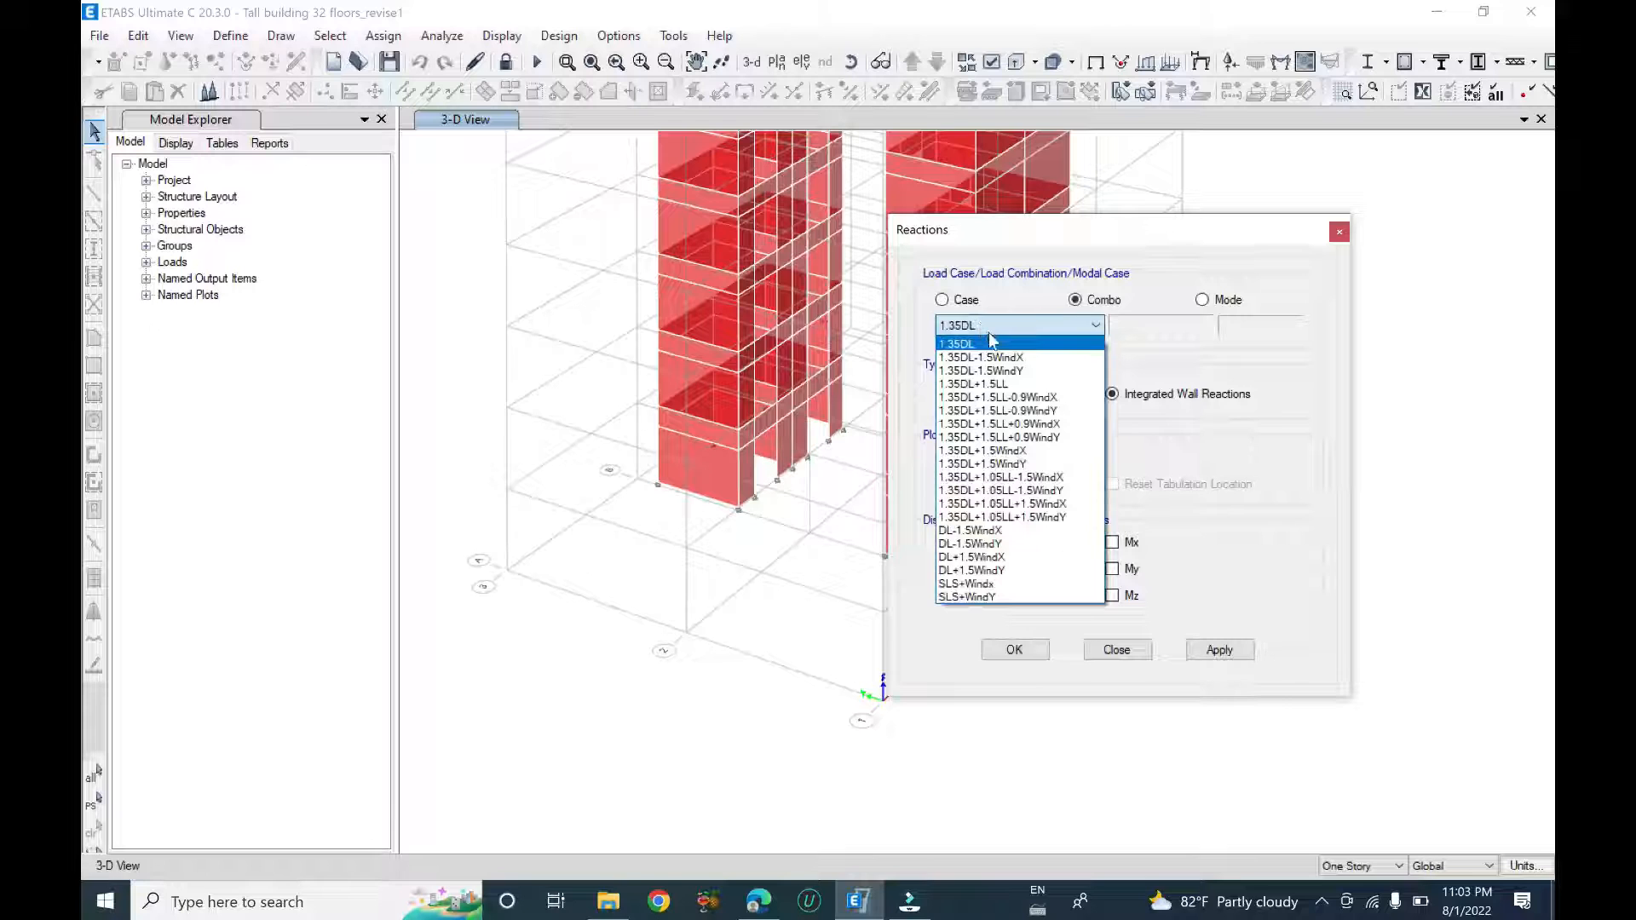
{"action": "left_click", "coordinate": [1014, 385]}
{"action": "left_click", "coordinate": [1044, 328]}
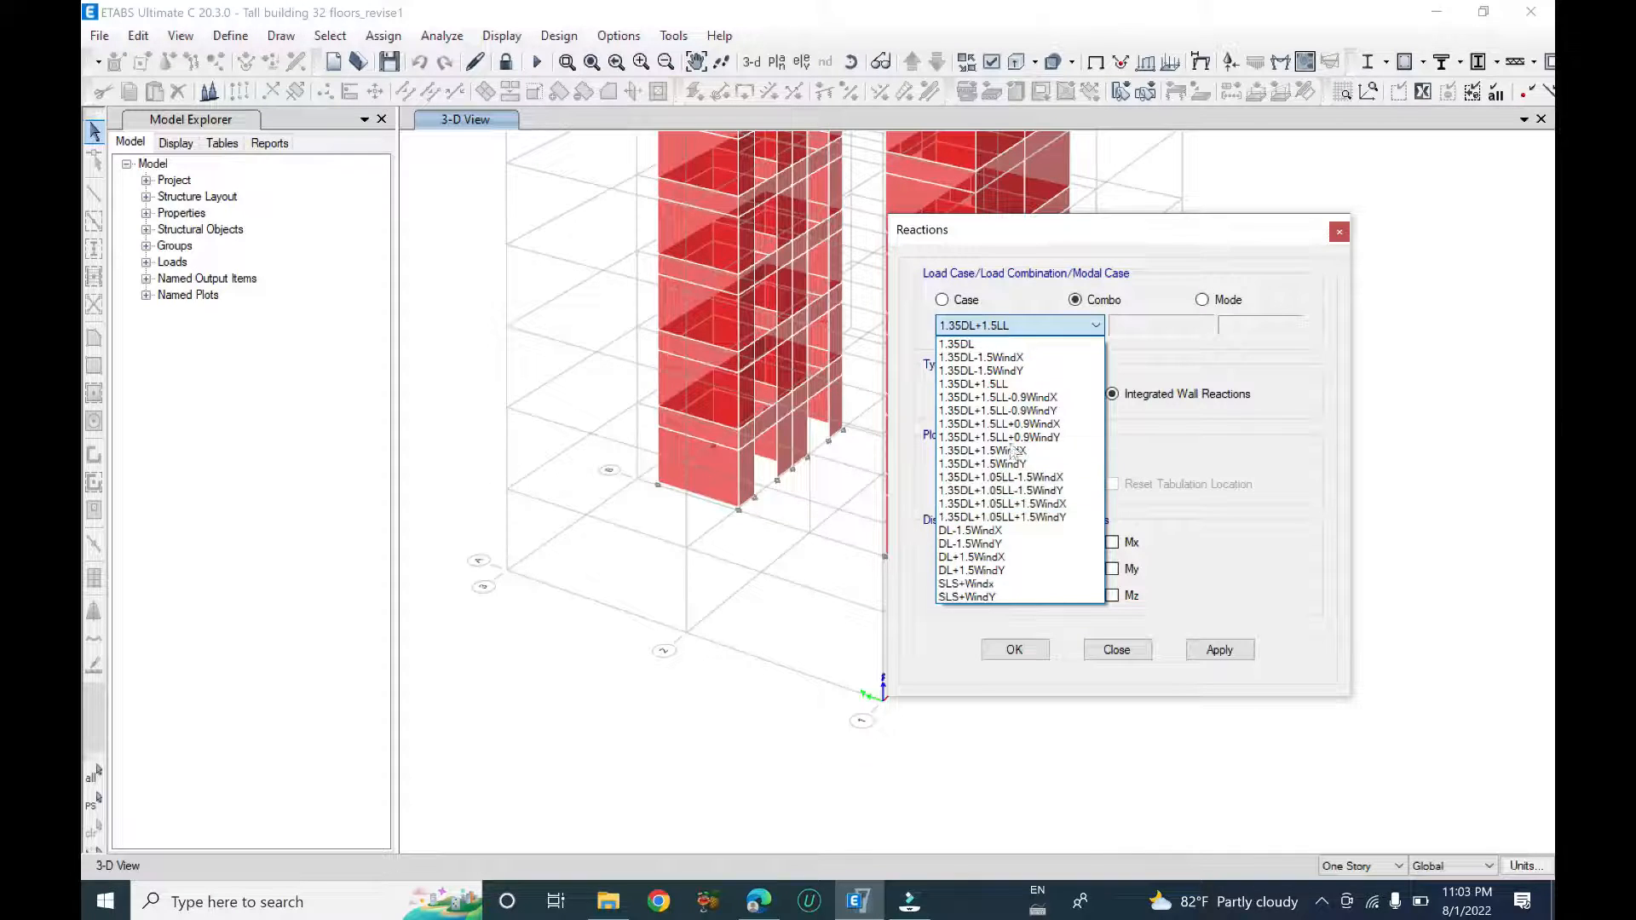
{"action": "left_click", "coordinate": [1017, 386]}
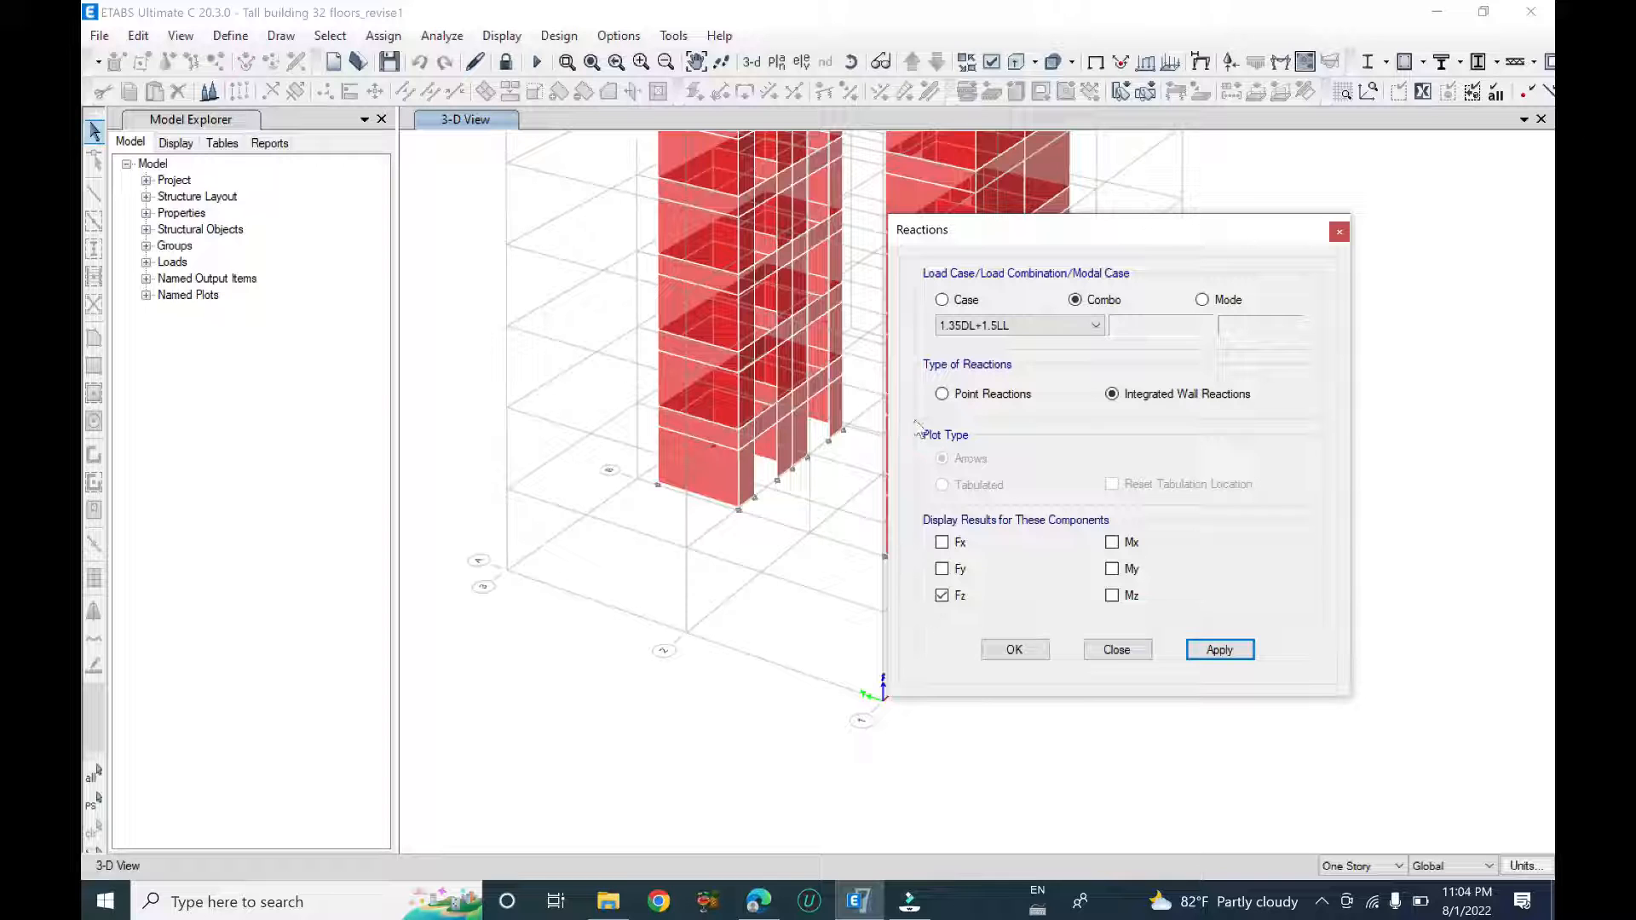
{"action": "left_click", "coordinate": [1220, 652]}
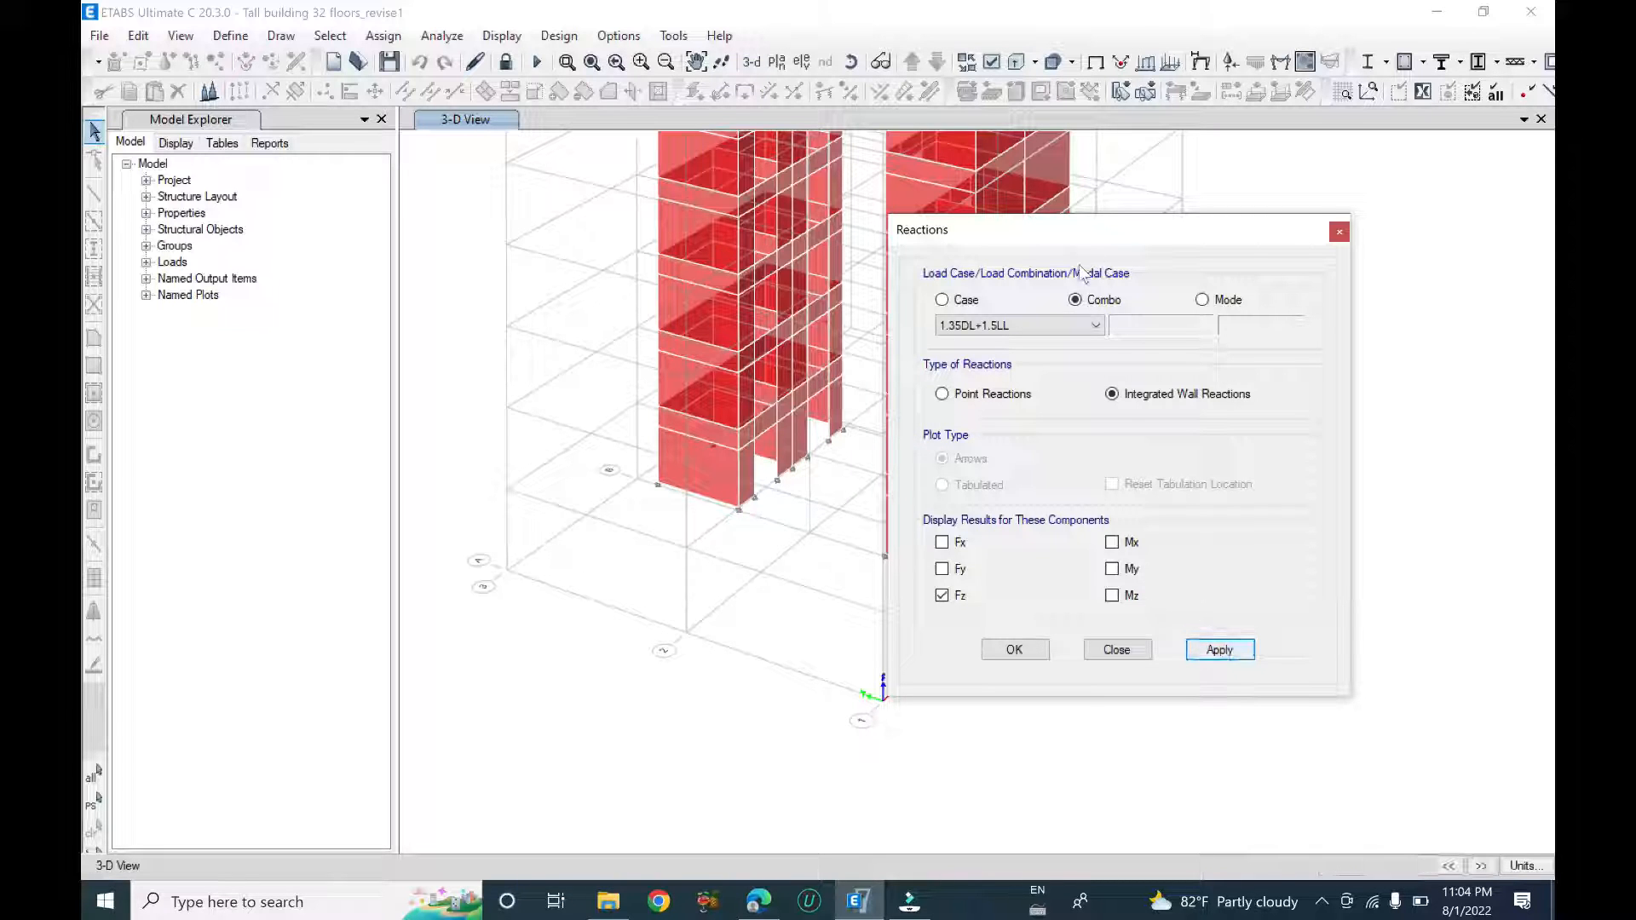
{"action": "left_click_drag", "start_coordinate": [1105, 236], "coordinate": [1354, 232]}
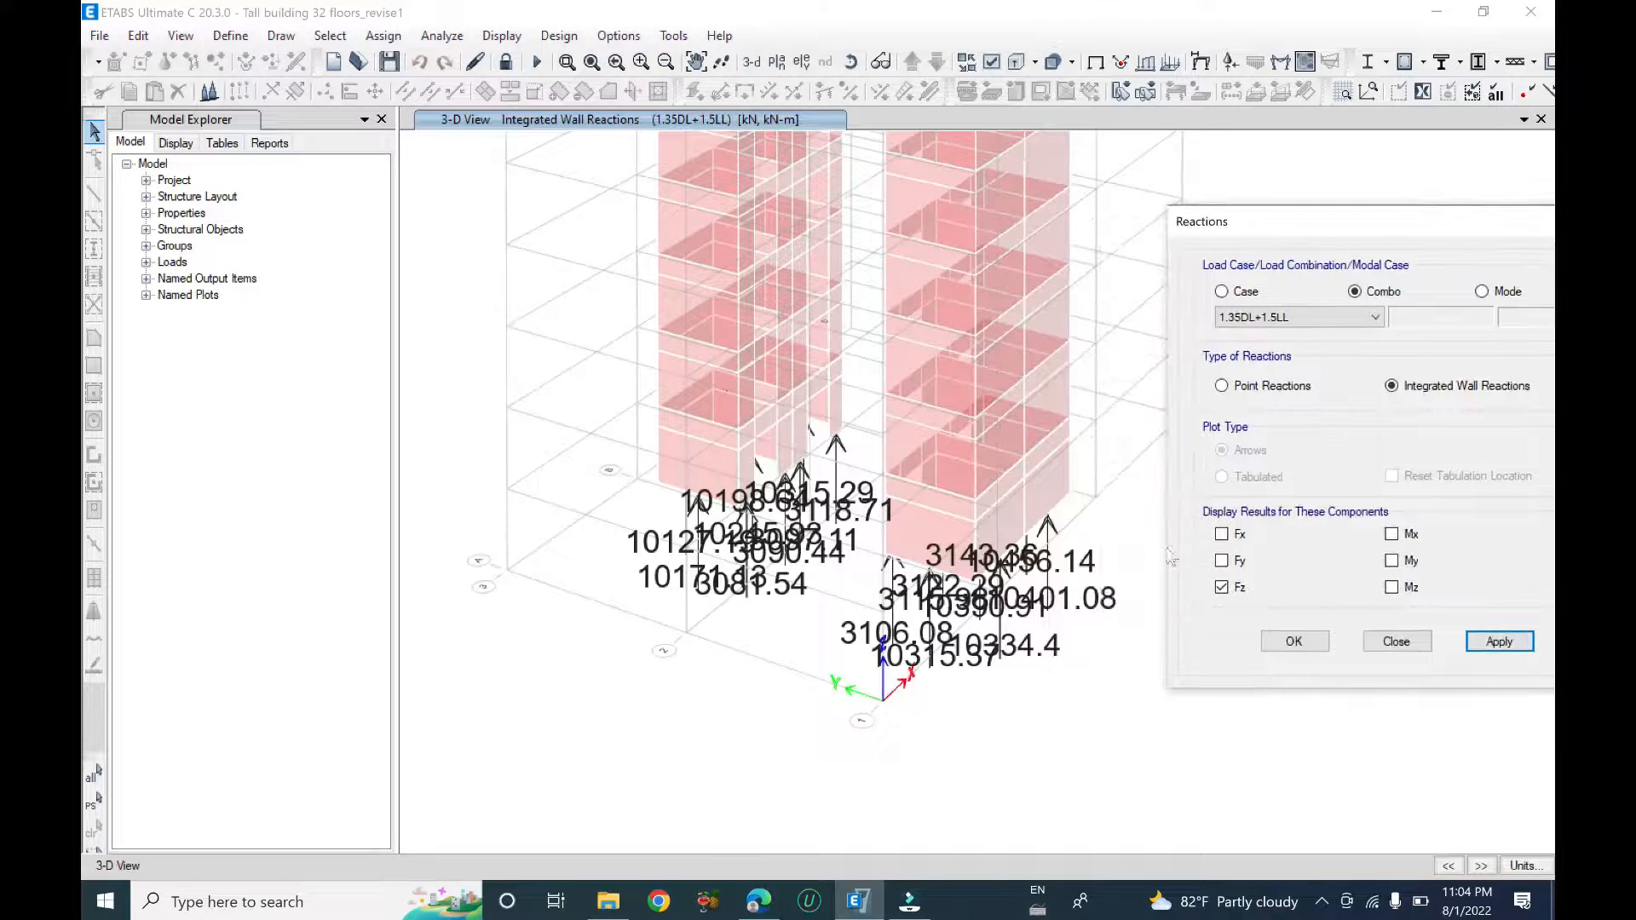
{"action": "middle_click_drag", "start_coordinate": [999, 598], "coordinate": [874, 541]}
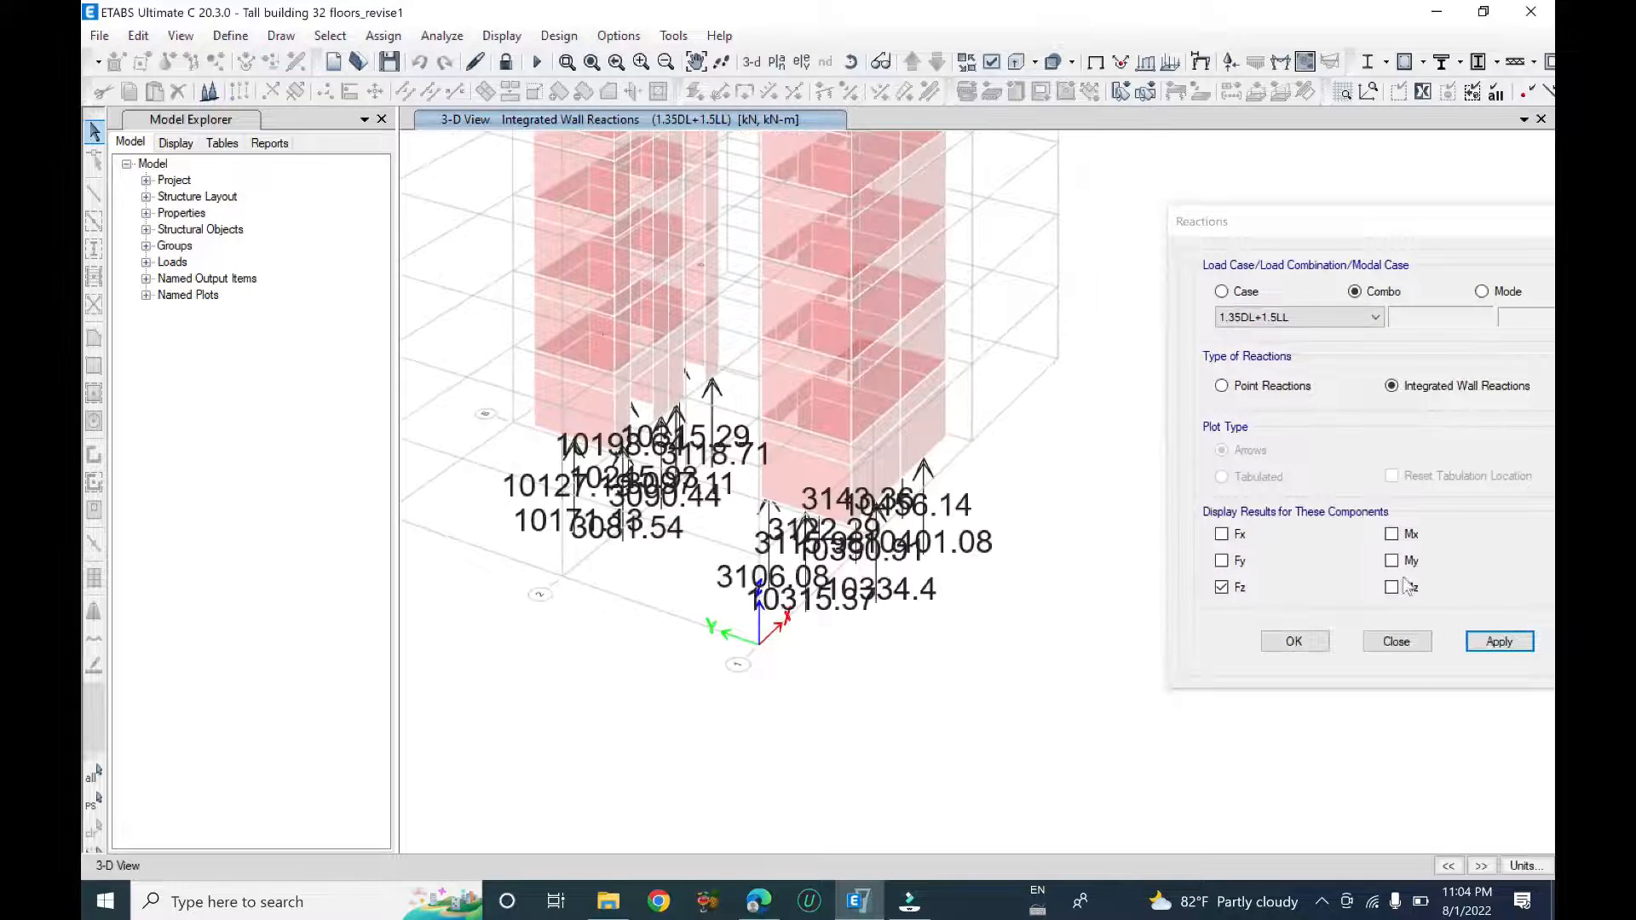
- Compare the Fz point reactions with the integrated wall reactions by plotting each in turn for the same combination
{"action": "left_click", "coordinate": [1250, 390]}
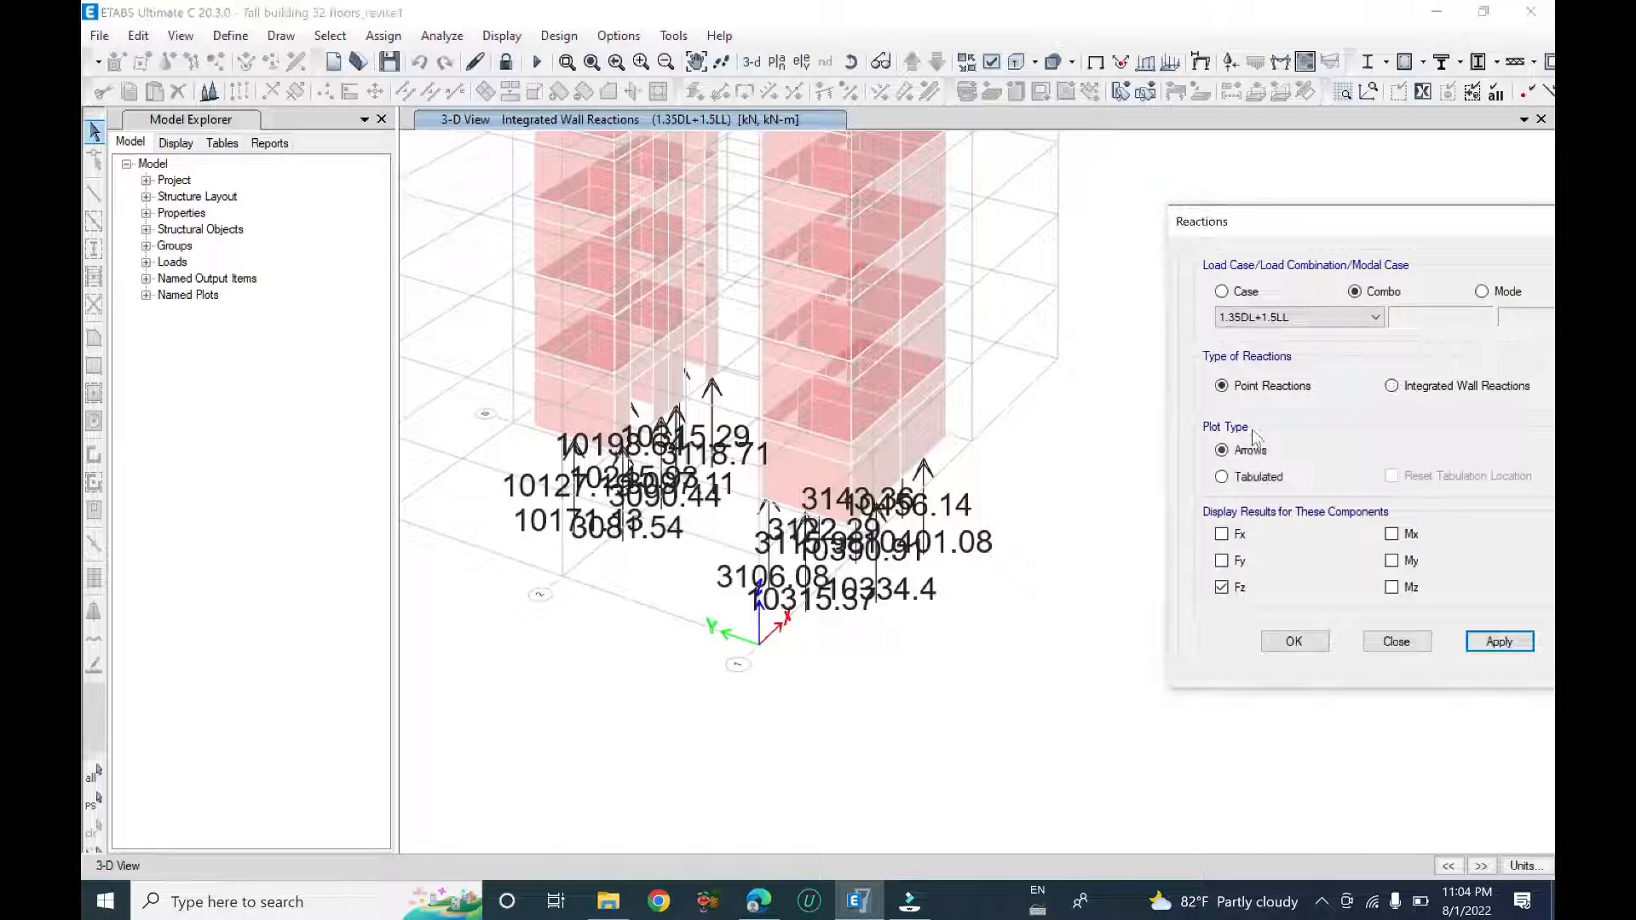
{"action": "left_click", "coordinate": [1498, 640]}
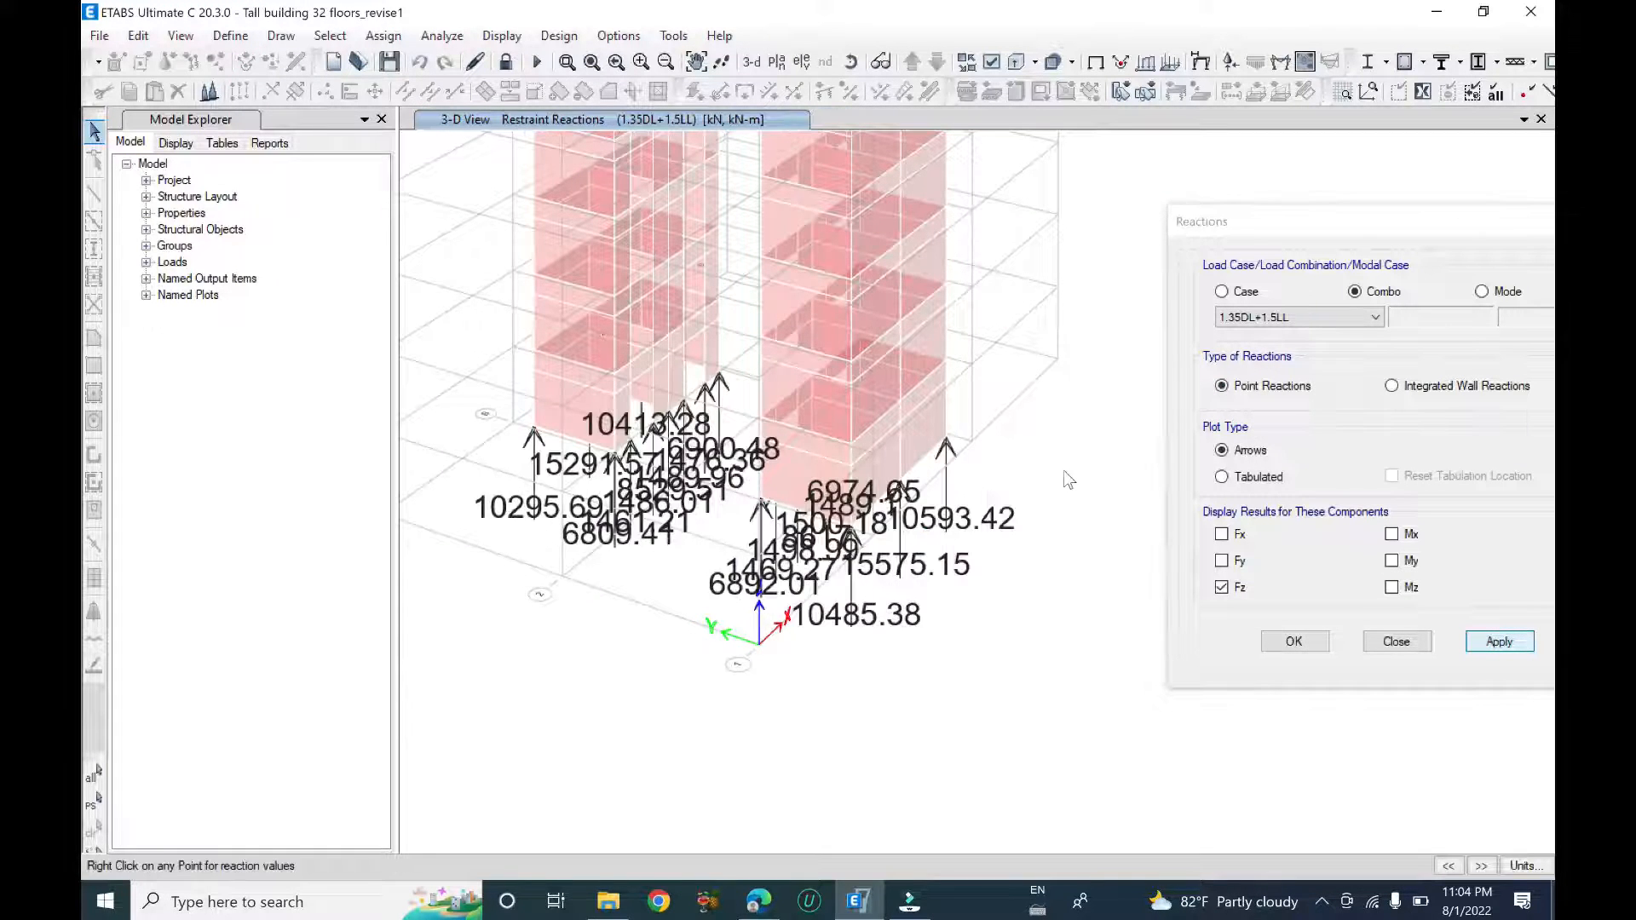
{"action": "left_click", "coordinate": [1429, 388]}
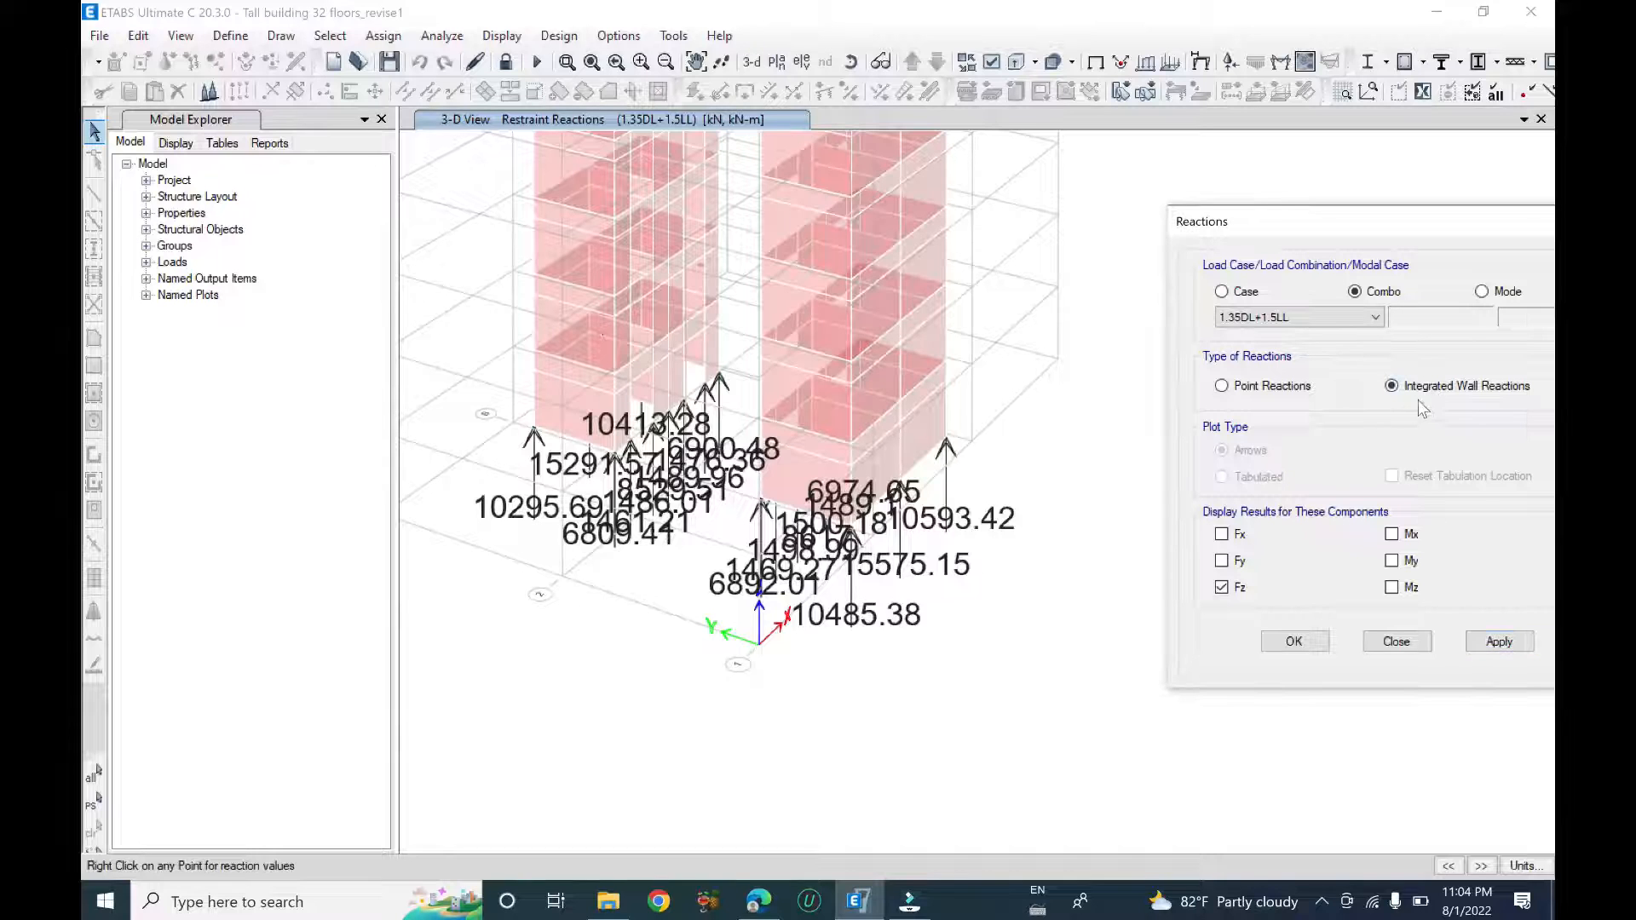
{"action": "left_click", "coordinate": [1501, 648]}
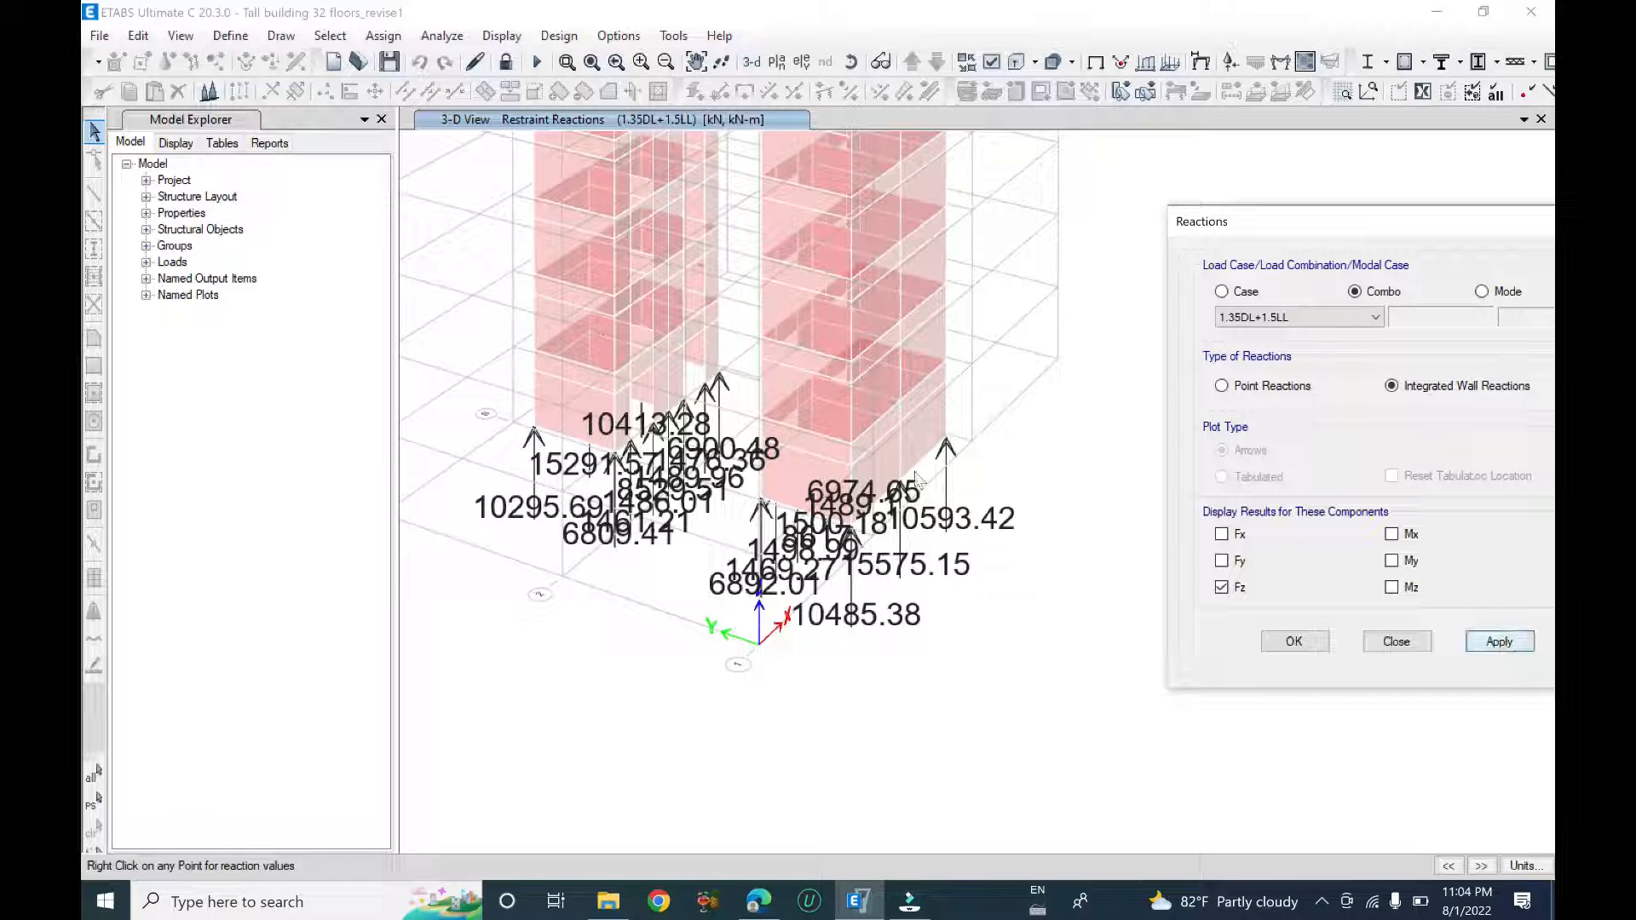
{"action": "middle_click_drag", "start_coordinate": [941, 628], "coordinate": [892, 647], "text": "shift"}
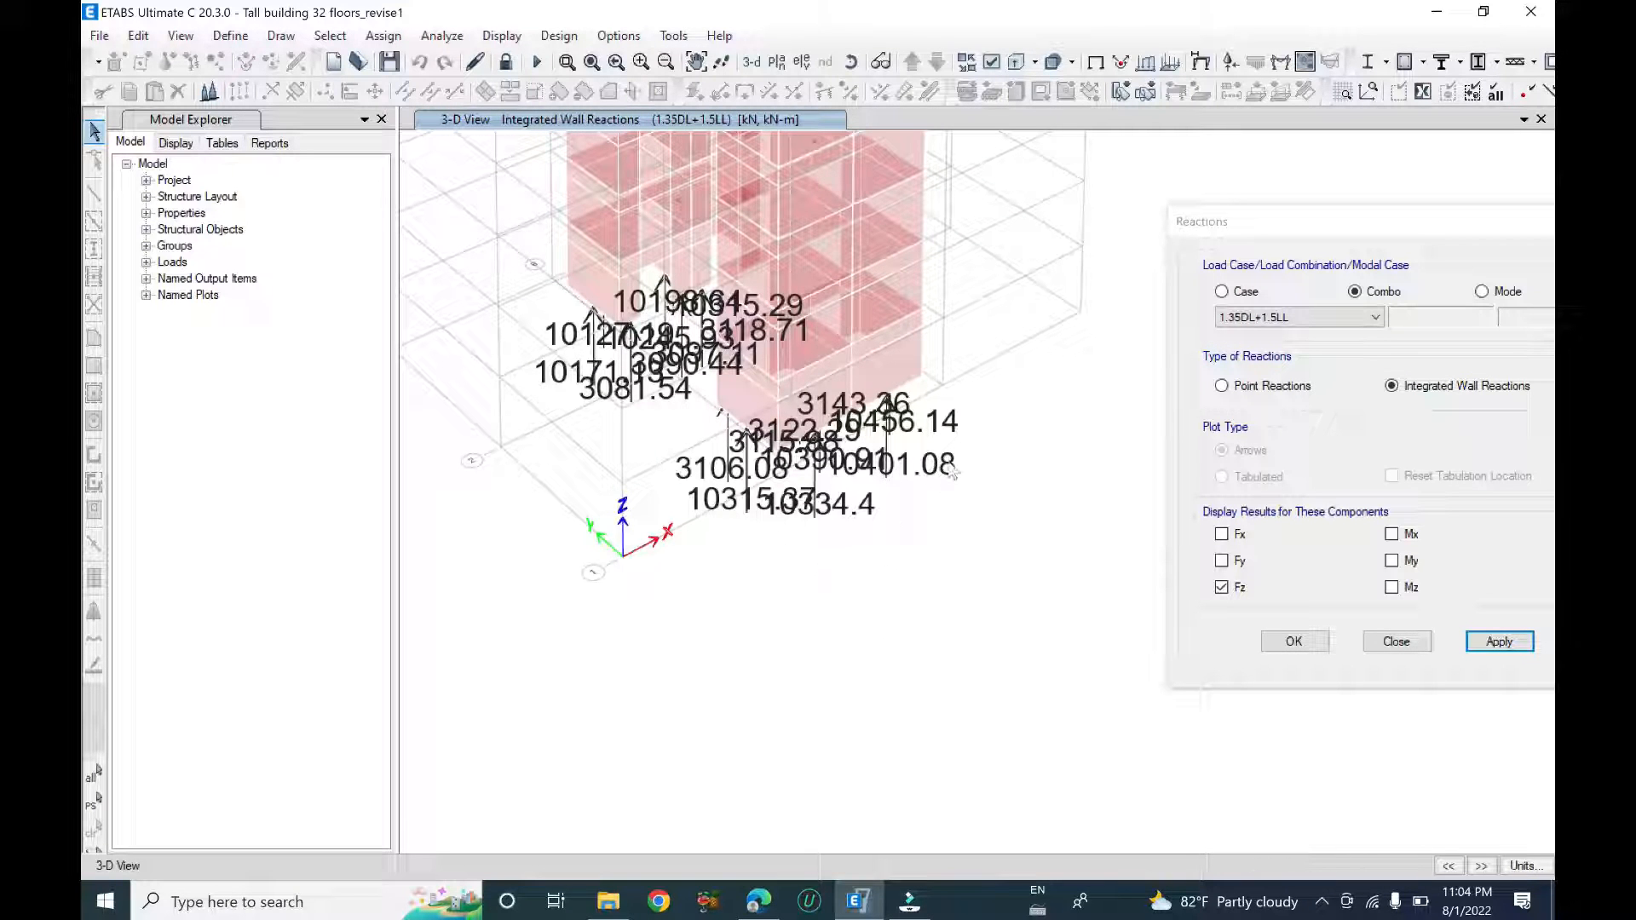
{"action": "left_click", "coordinate": [619, 35]}
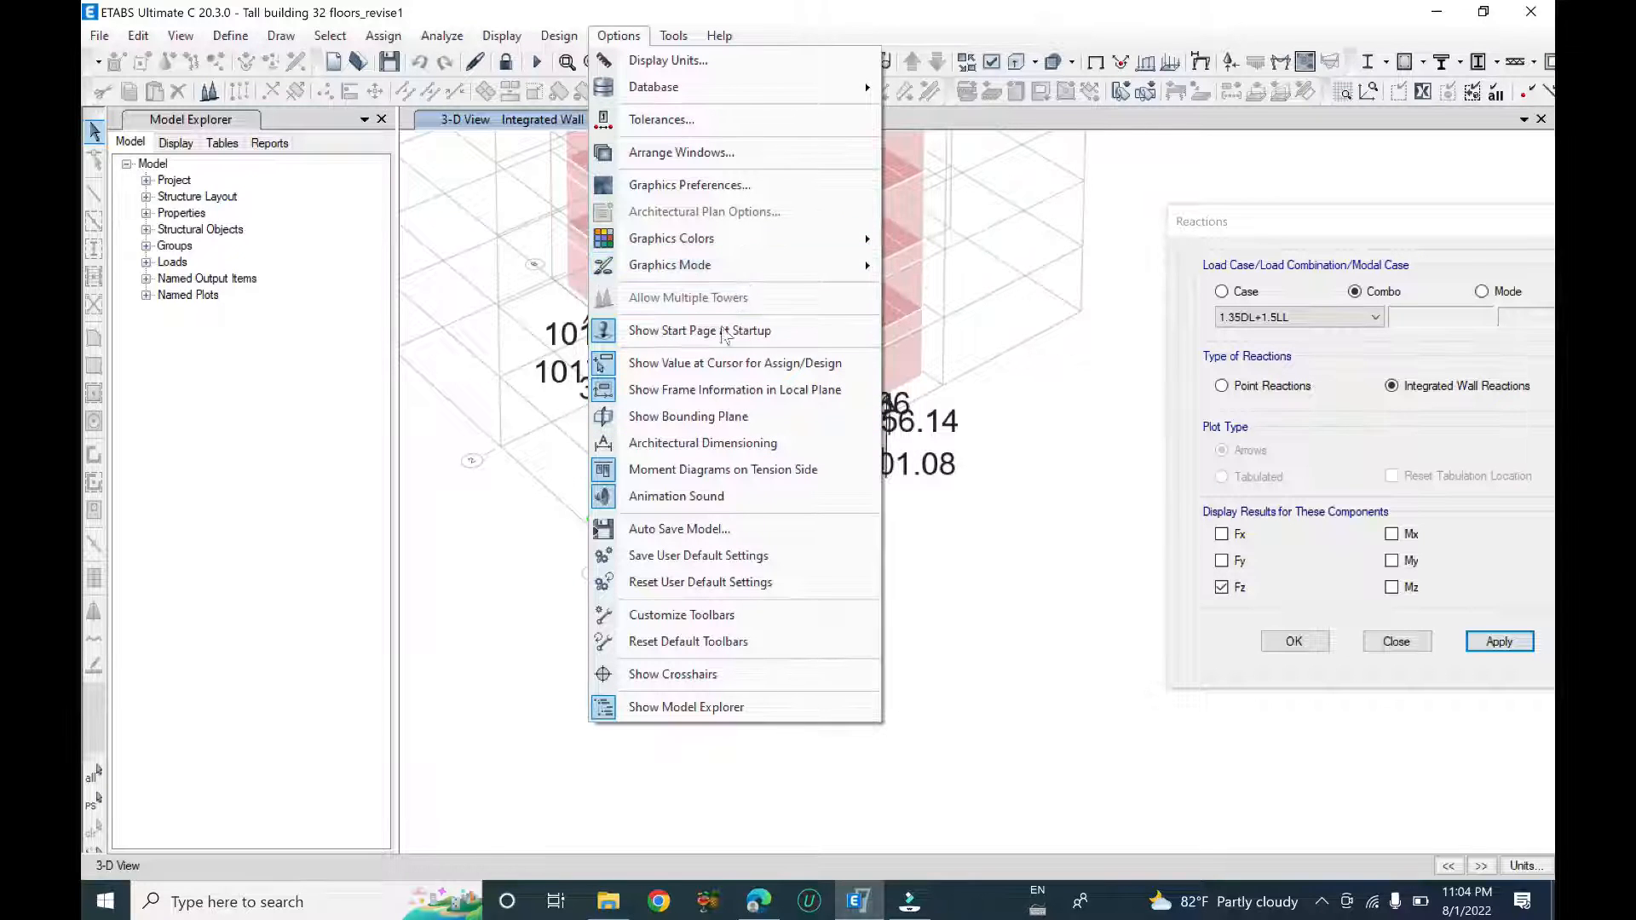
{"action": "mouse_move", "coordinate": [726, 95]}
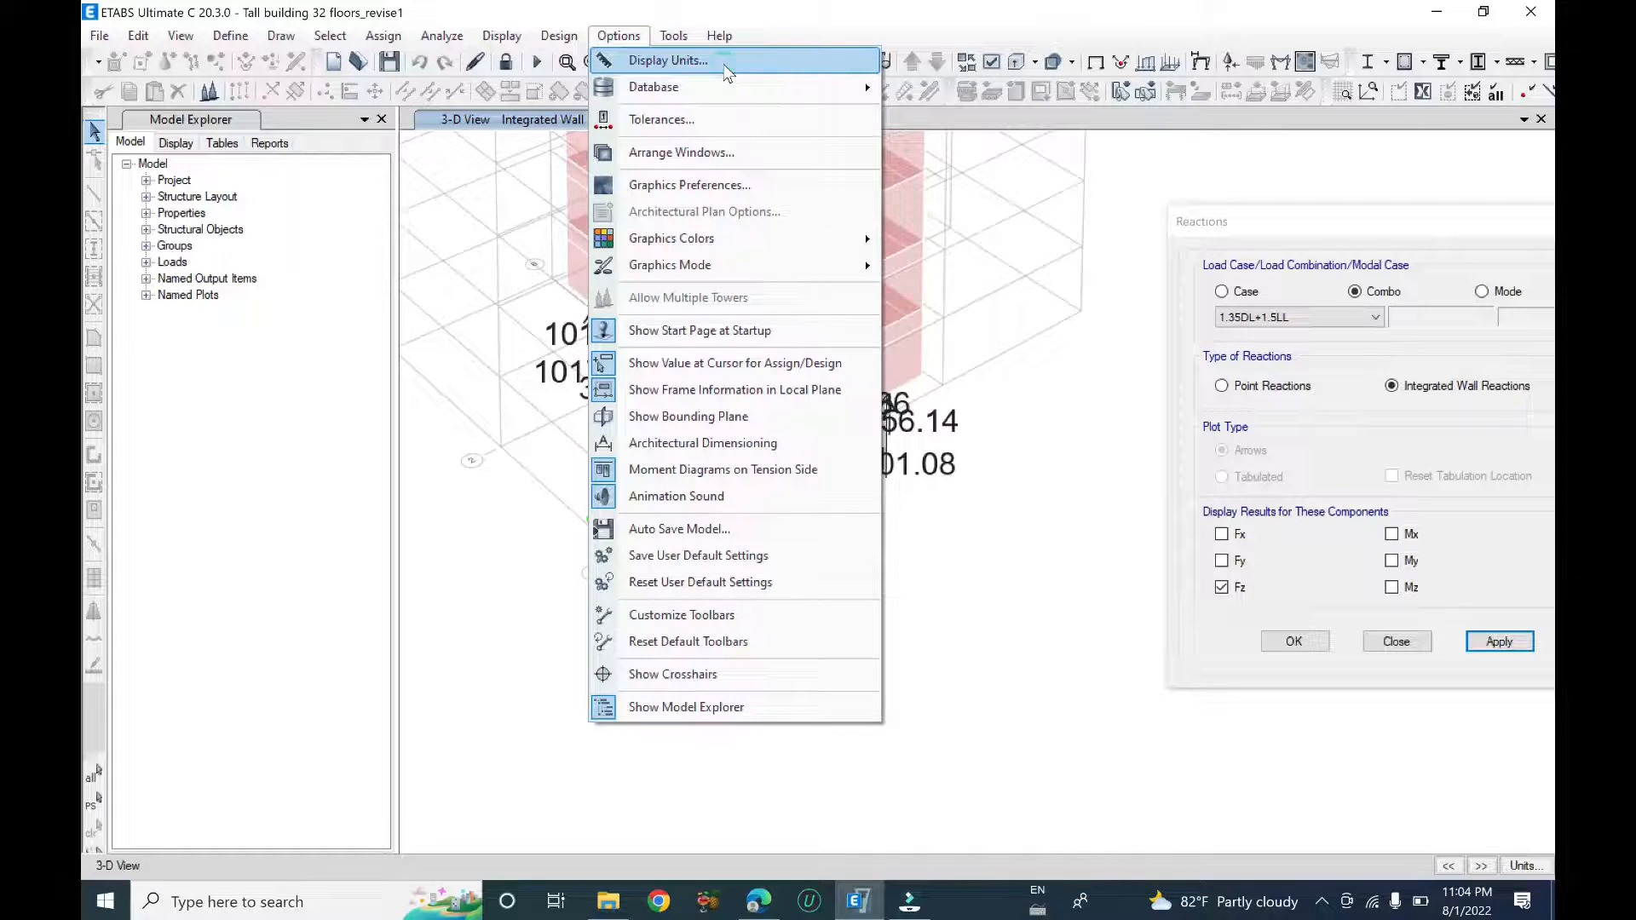
{"action": "left_click", "coordinate": [724, 61]}
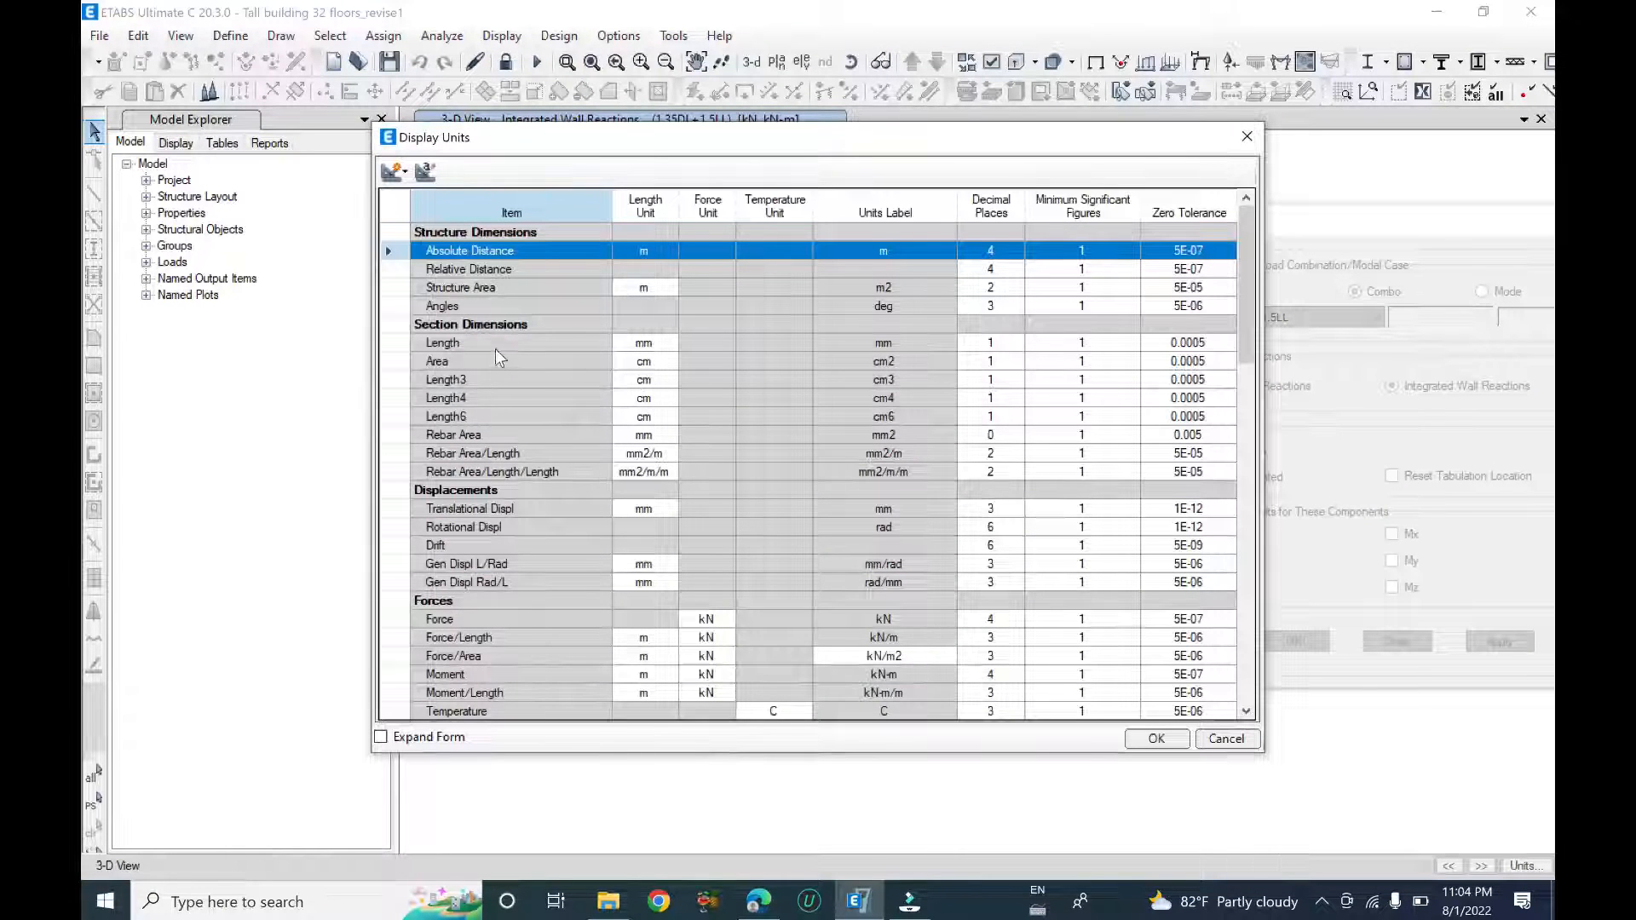
{"action": "left_click", "coordinate": [1246, 138]}
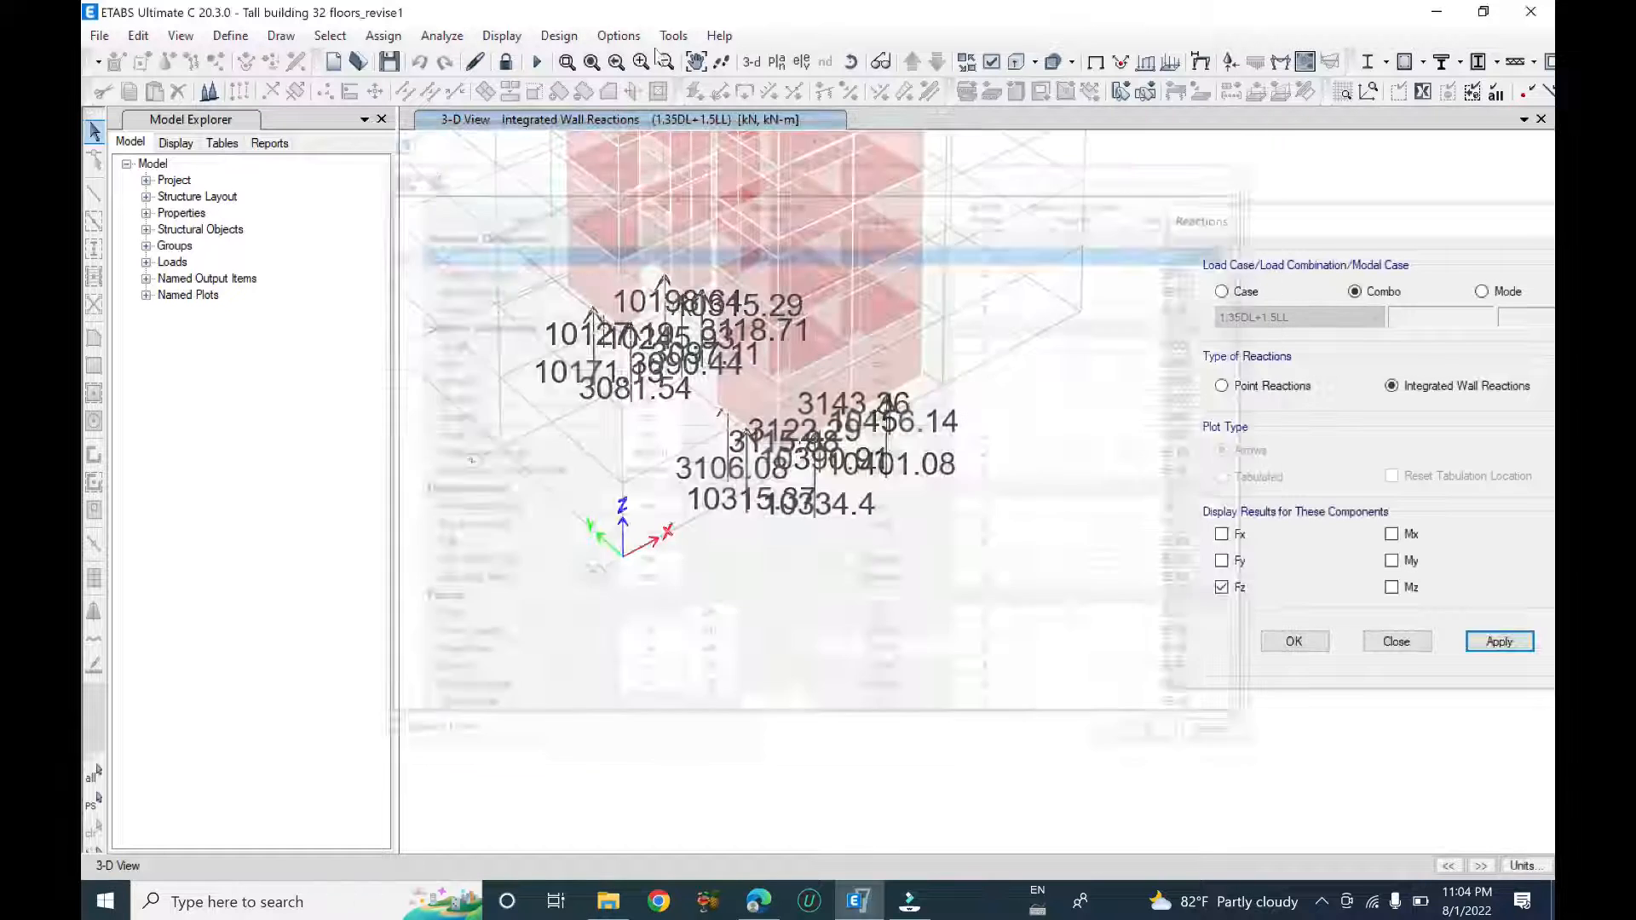
- Set the maximum graphic font size to 5 points to shrink the reaction labels
{"action": "left_click", "coordinate": [619, 35]}
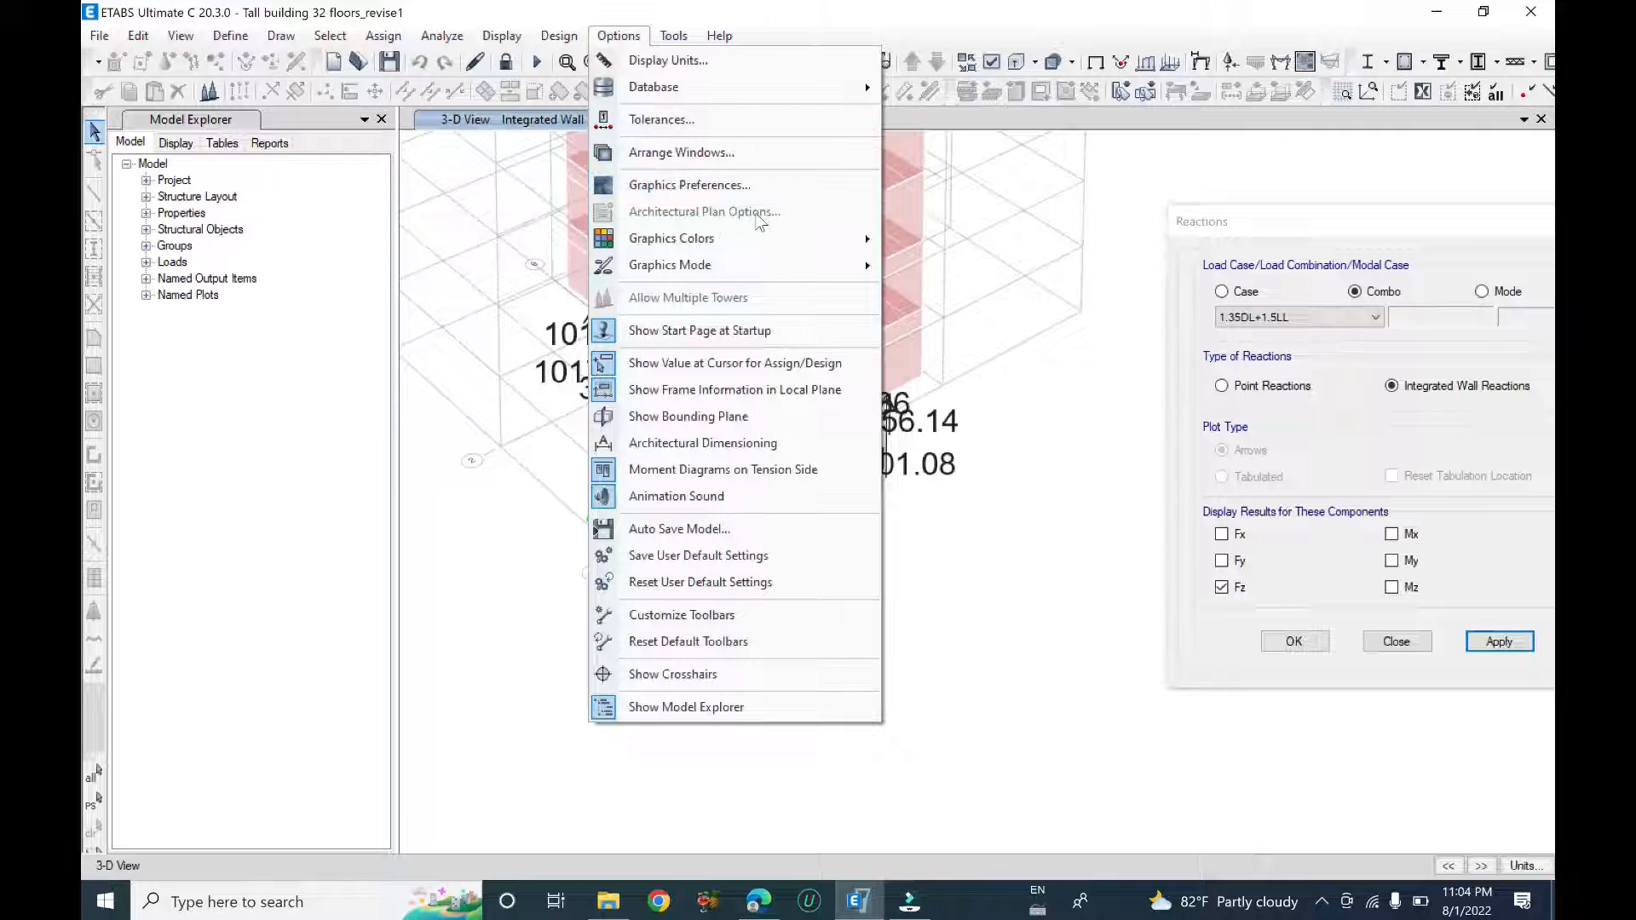
{"action": "left_click", "coordinate": [723, 186]}
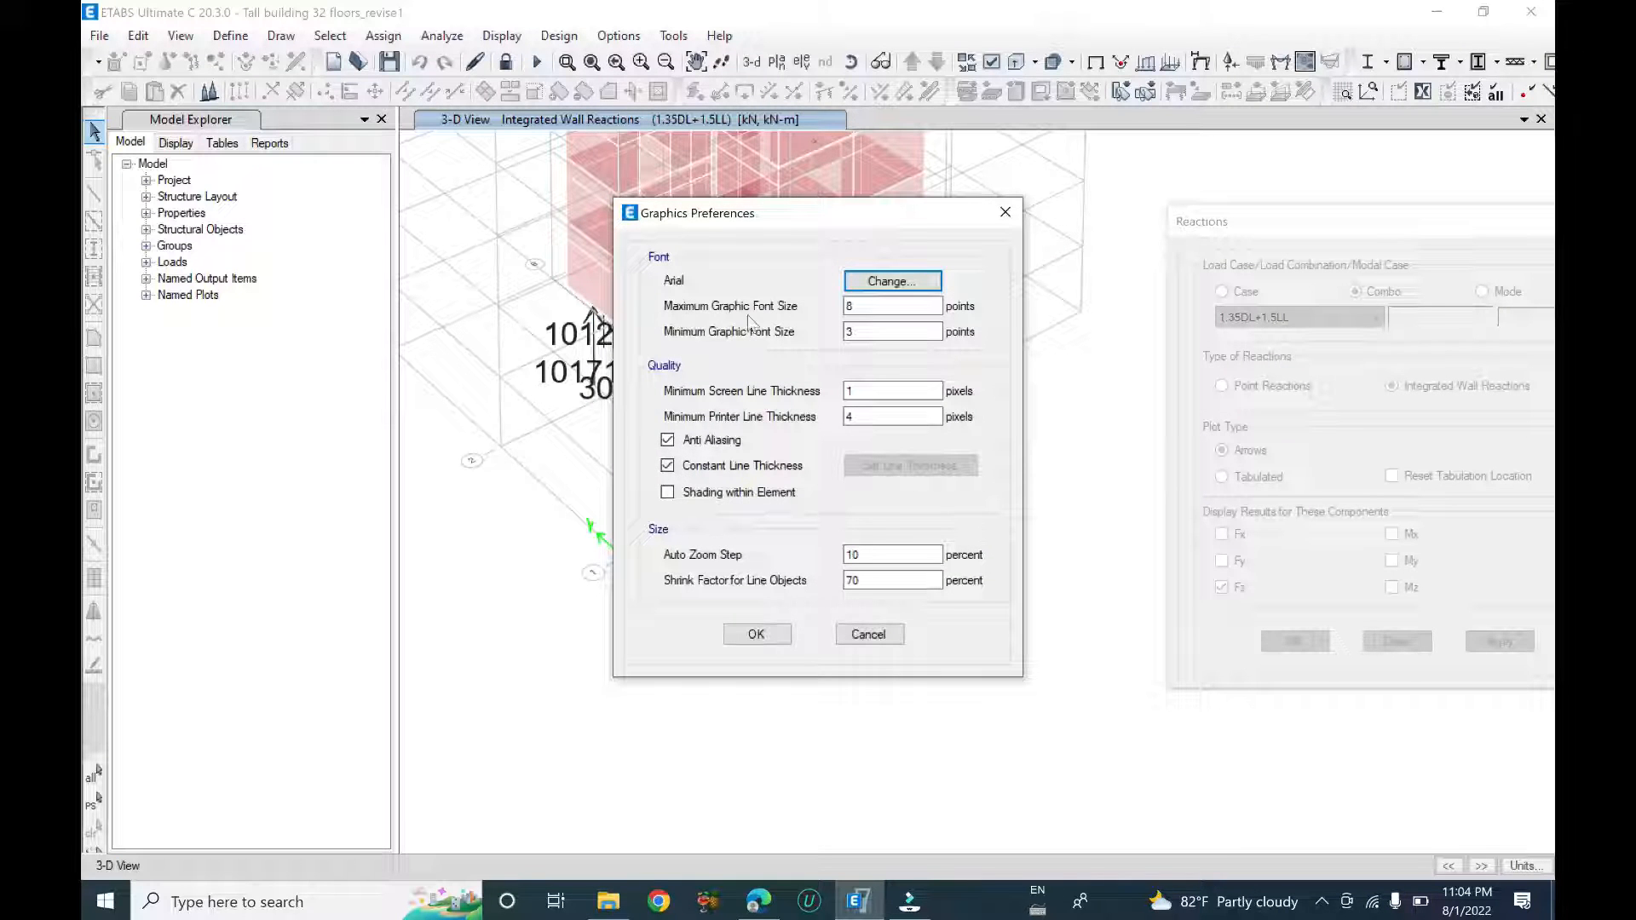
{"action": "key", "text": "Tab"}
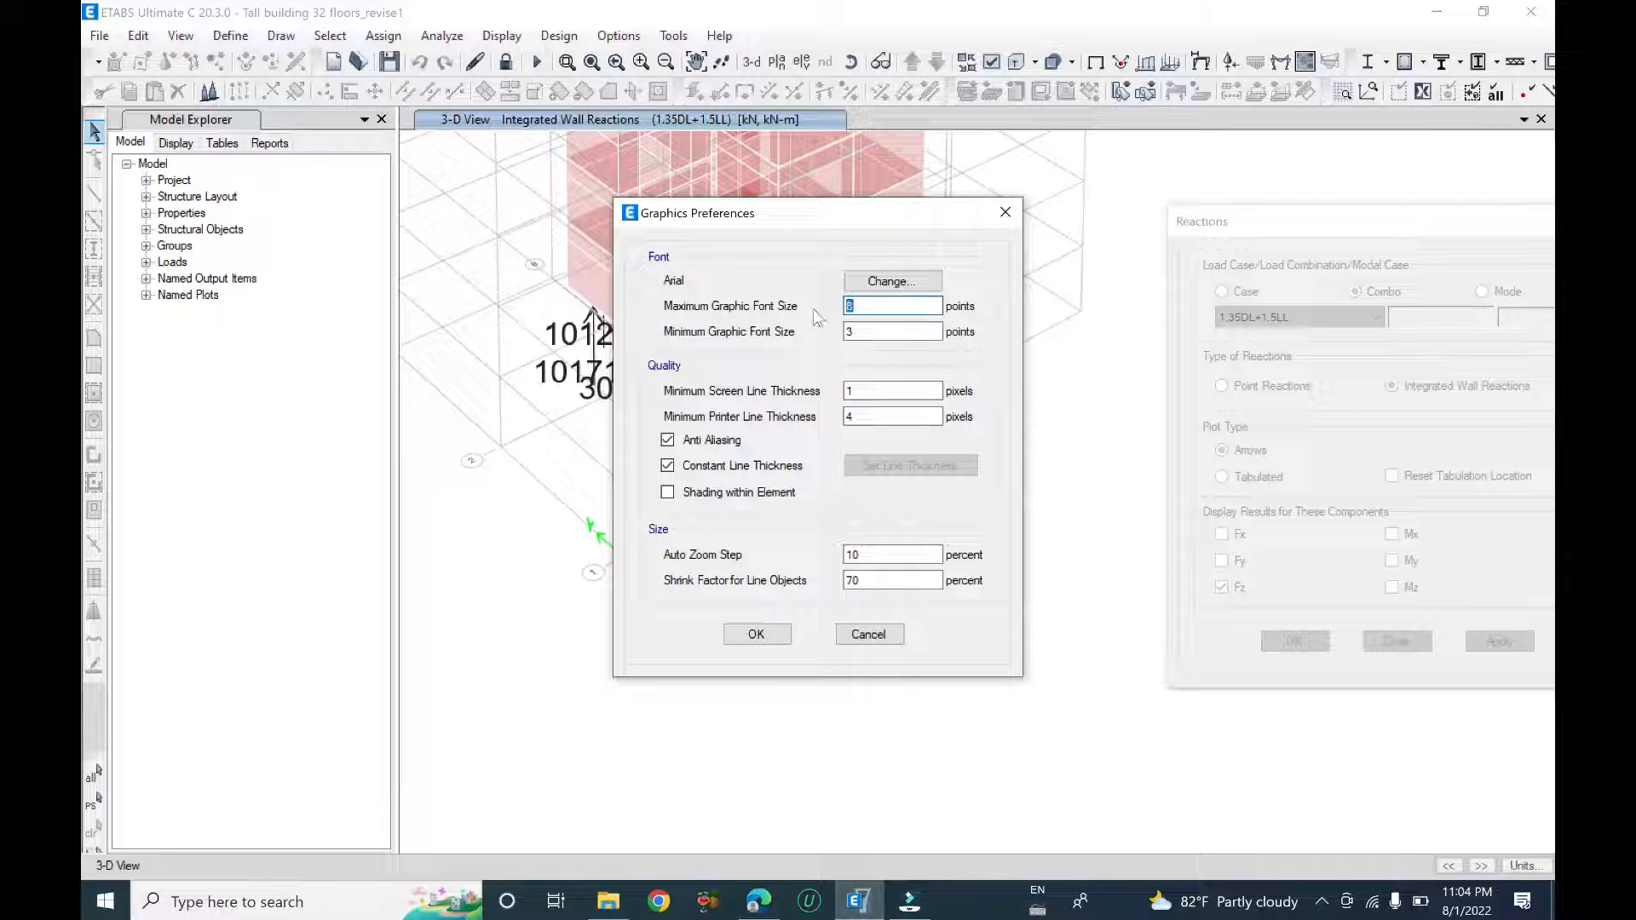
{"action": "type", "text": "5"}
{"action": "left_click", "coordinate": [757, 634]}
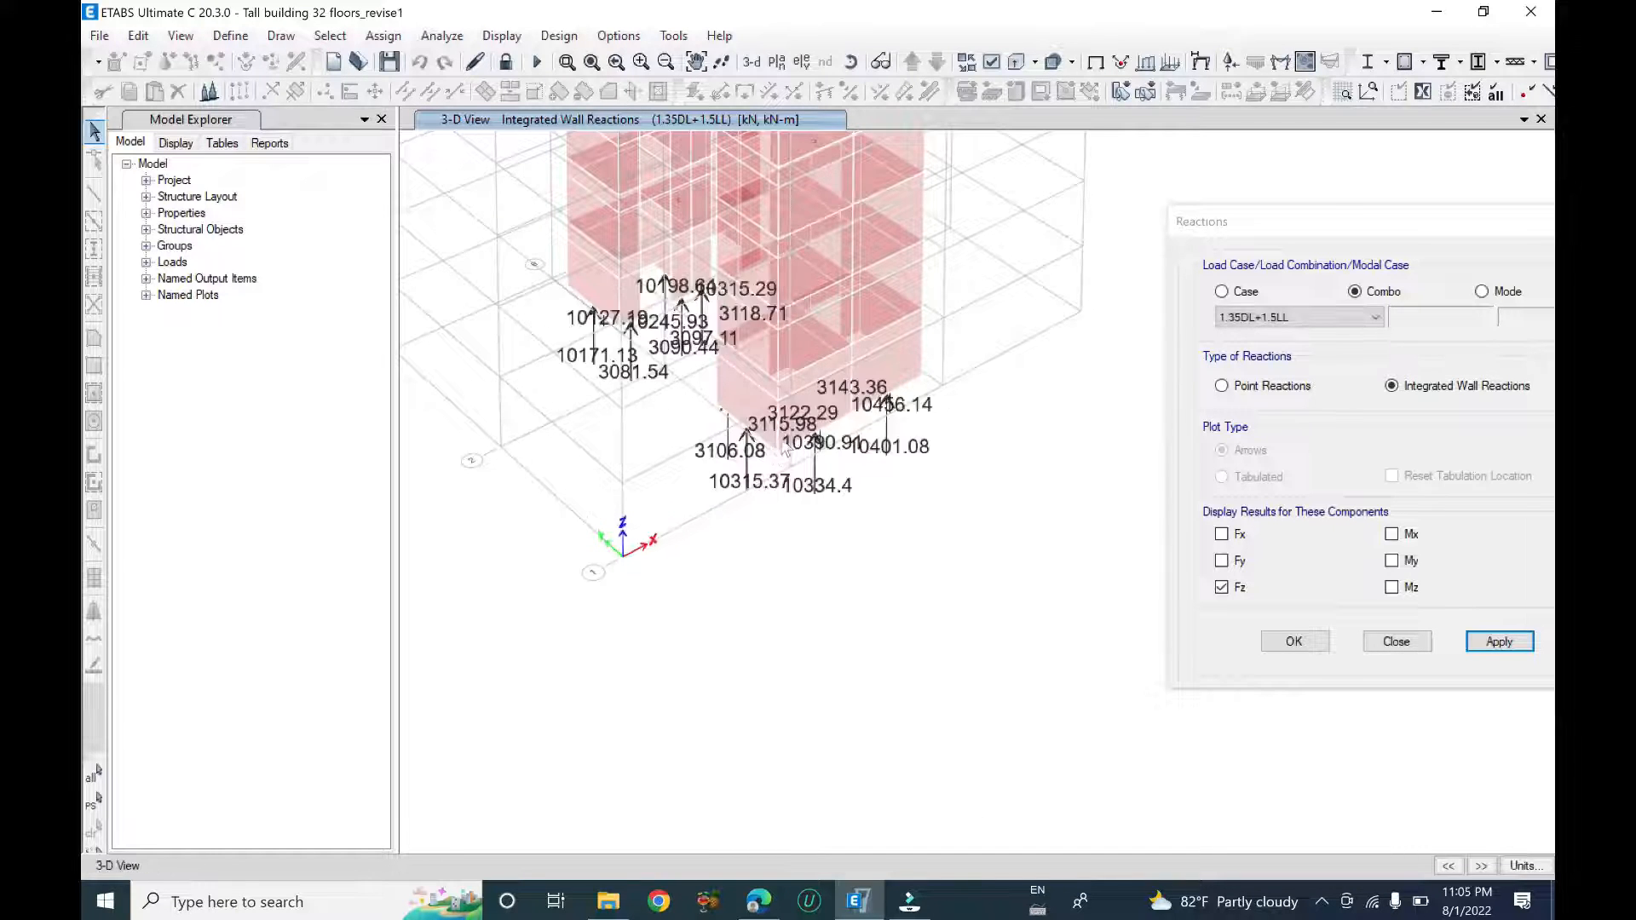
- Check the label size at the core bases and lower the maximum graphic font size further in the graphics preferences
{"action": "scroll", "coordinate": [715, 582], "scroll_direction": "up", "scroll_amount": 3}
{"action": "scroll", "coordinate": [712, 528], "scroll_direction": "down", "scroll_amount": 3}
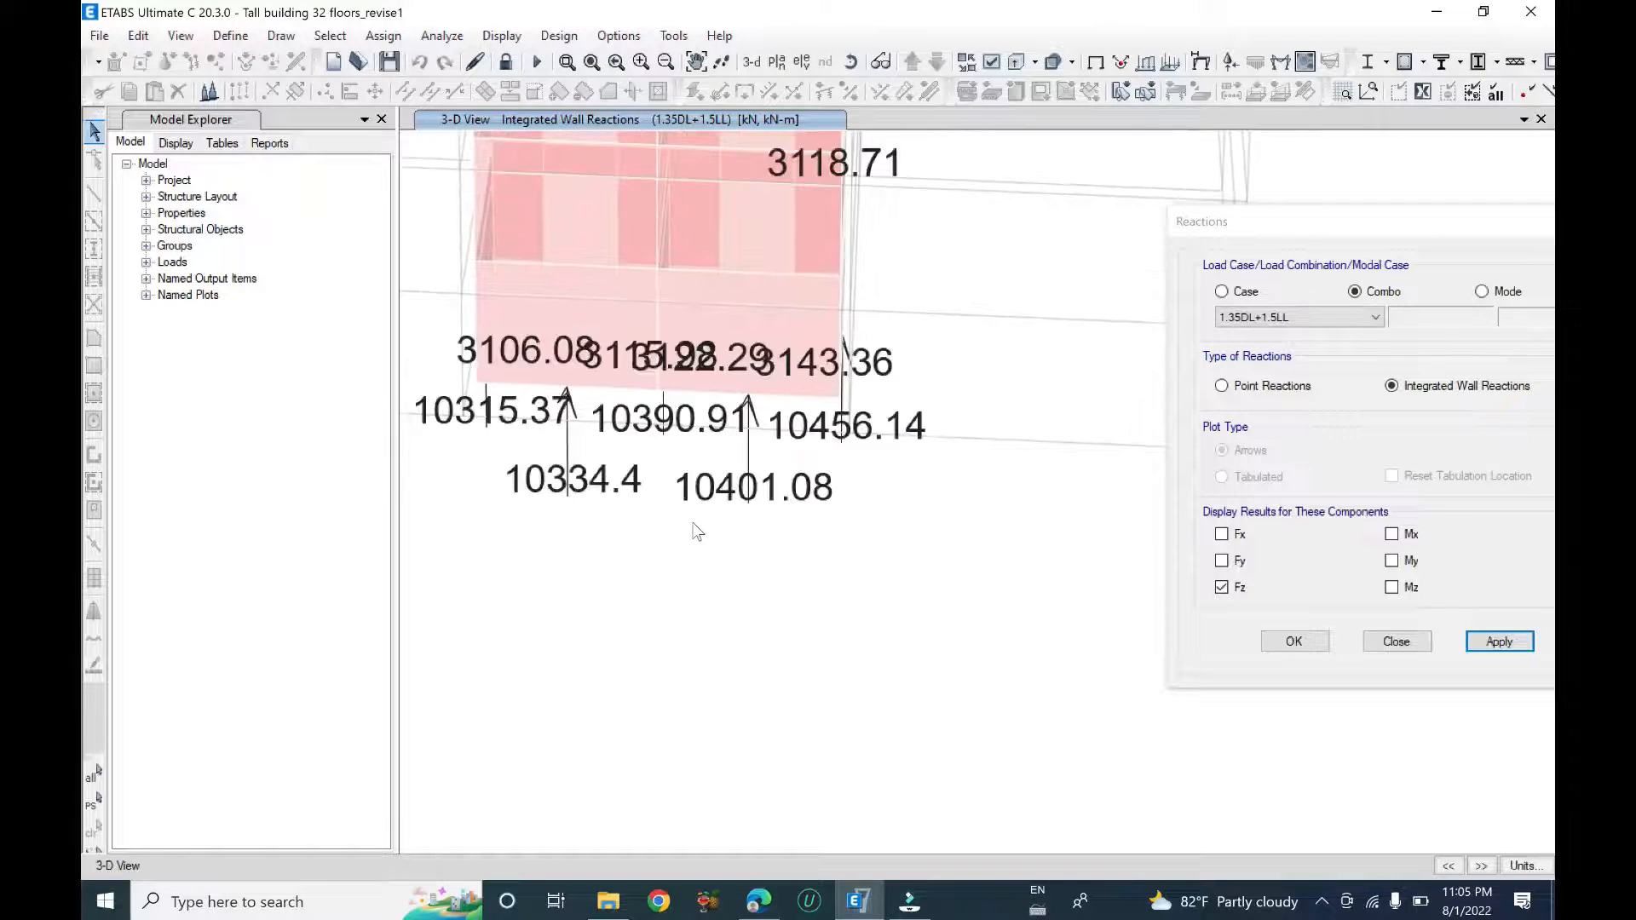
{"action": "scroll", "coordinate": [879, 603], "scroll_direction": "up", "scroll_amount": 2}
{"action": "middle_click_drag", "start_coordinate": [835, 766], "coordinate": [844, 556]}
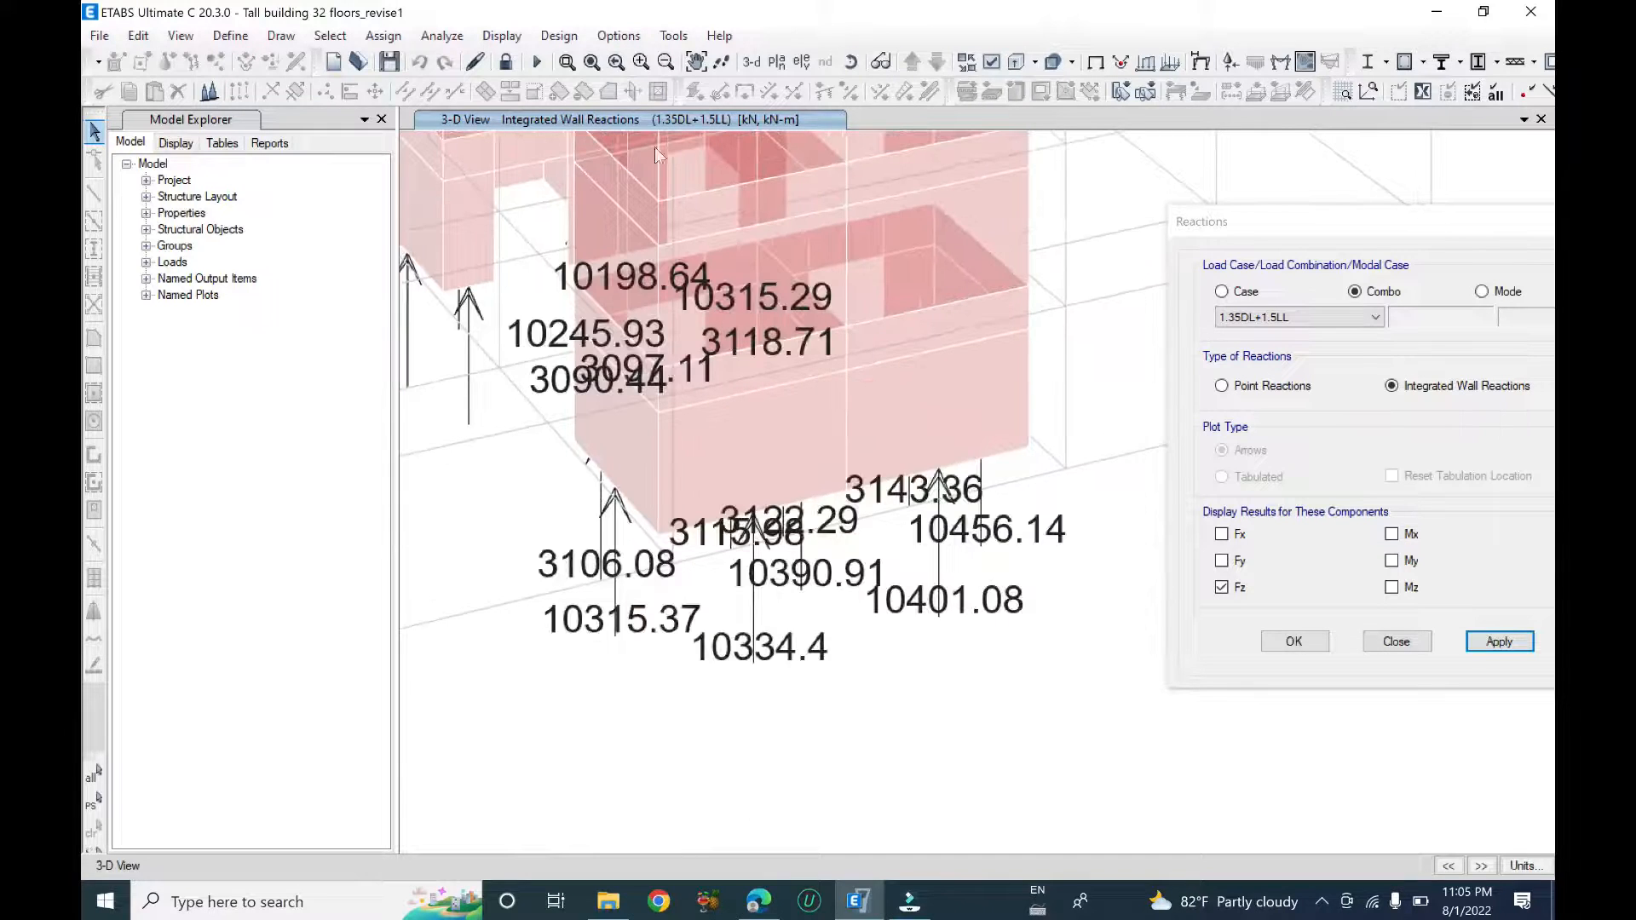
{"action": "left_click", "coordinate": [619, 36]}
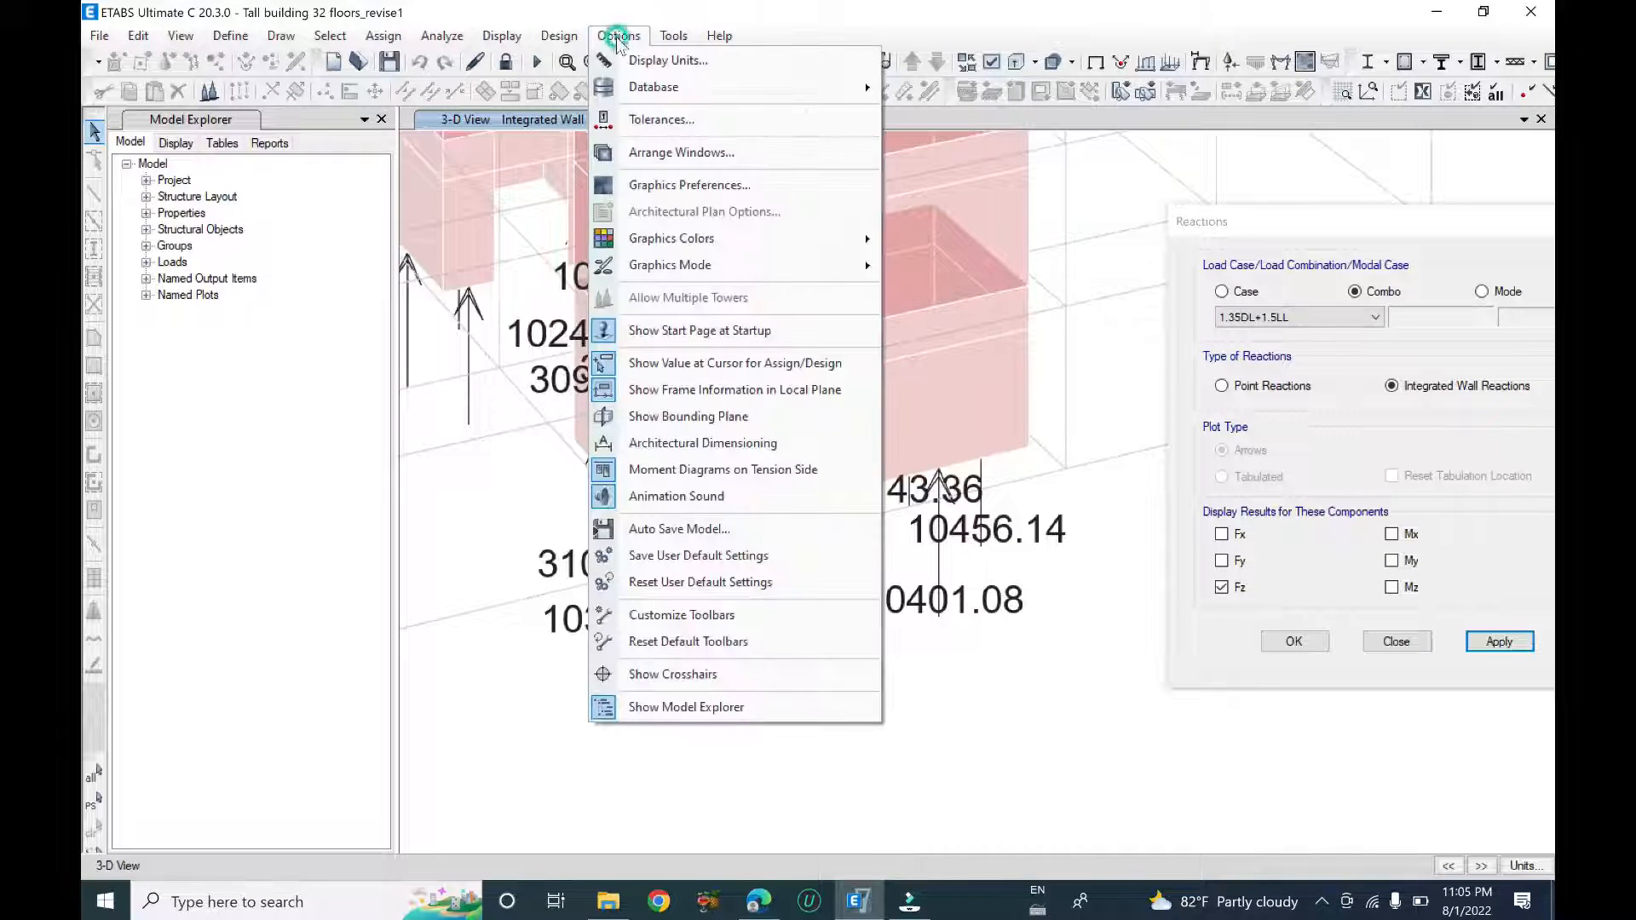
{"action": "left_click", "coordinate": [688, 185]}
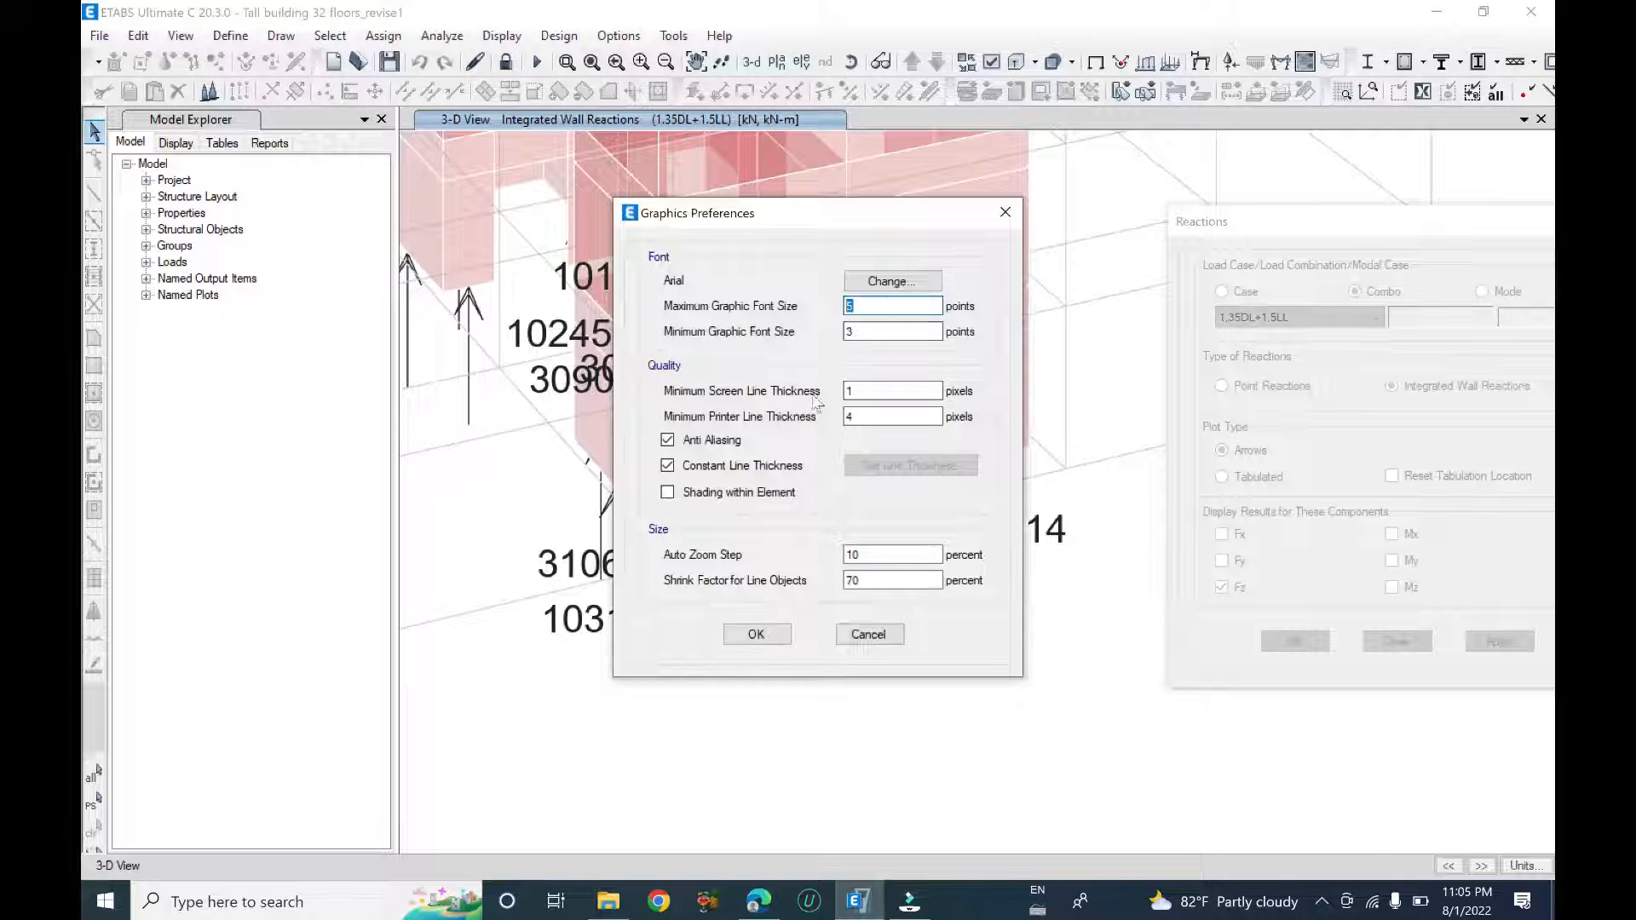
{"action": "left_click", "coordinate": [756, 635]}
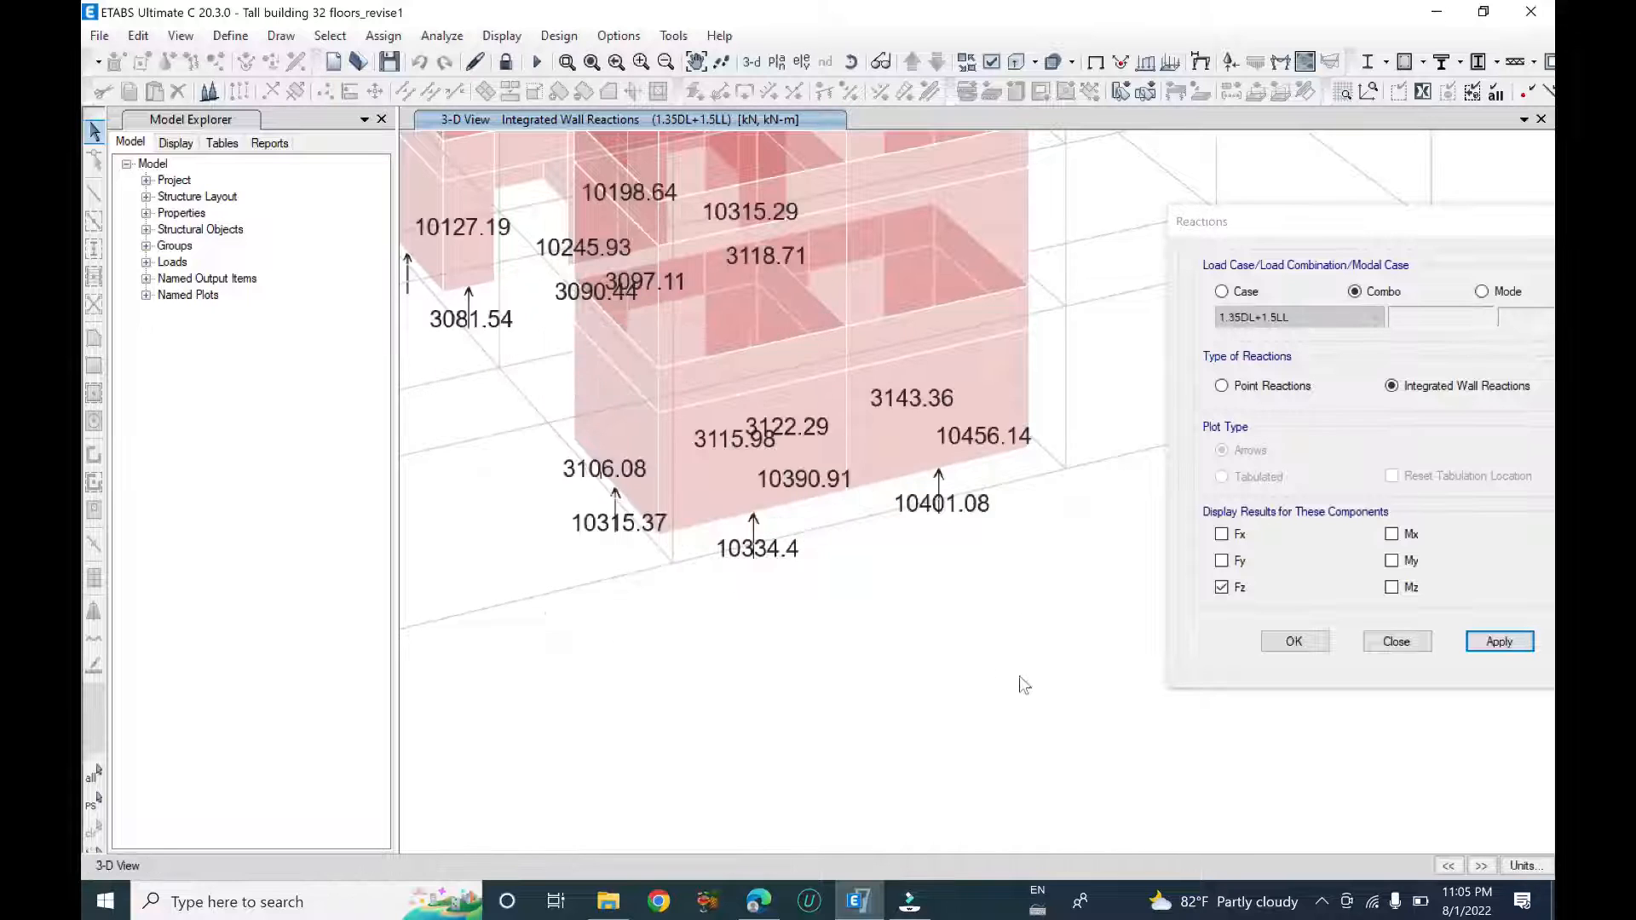
- Examine the Fz integrated wall reaction labels around the near core's base, and return the view to the undeformed model
{"action": "middle_click_drag", "start_coordinate": [798, 579], "coordinate": [875, 614], "text": "shift"}
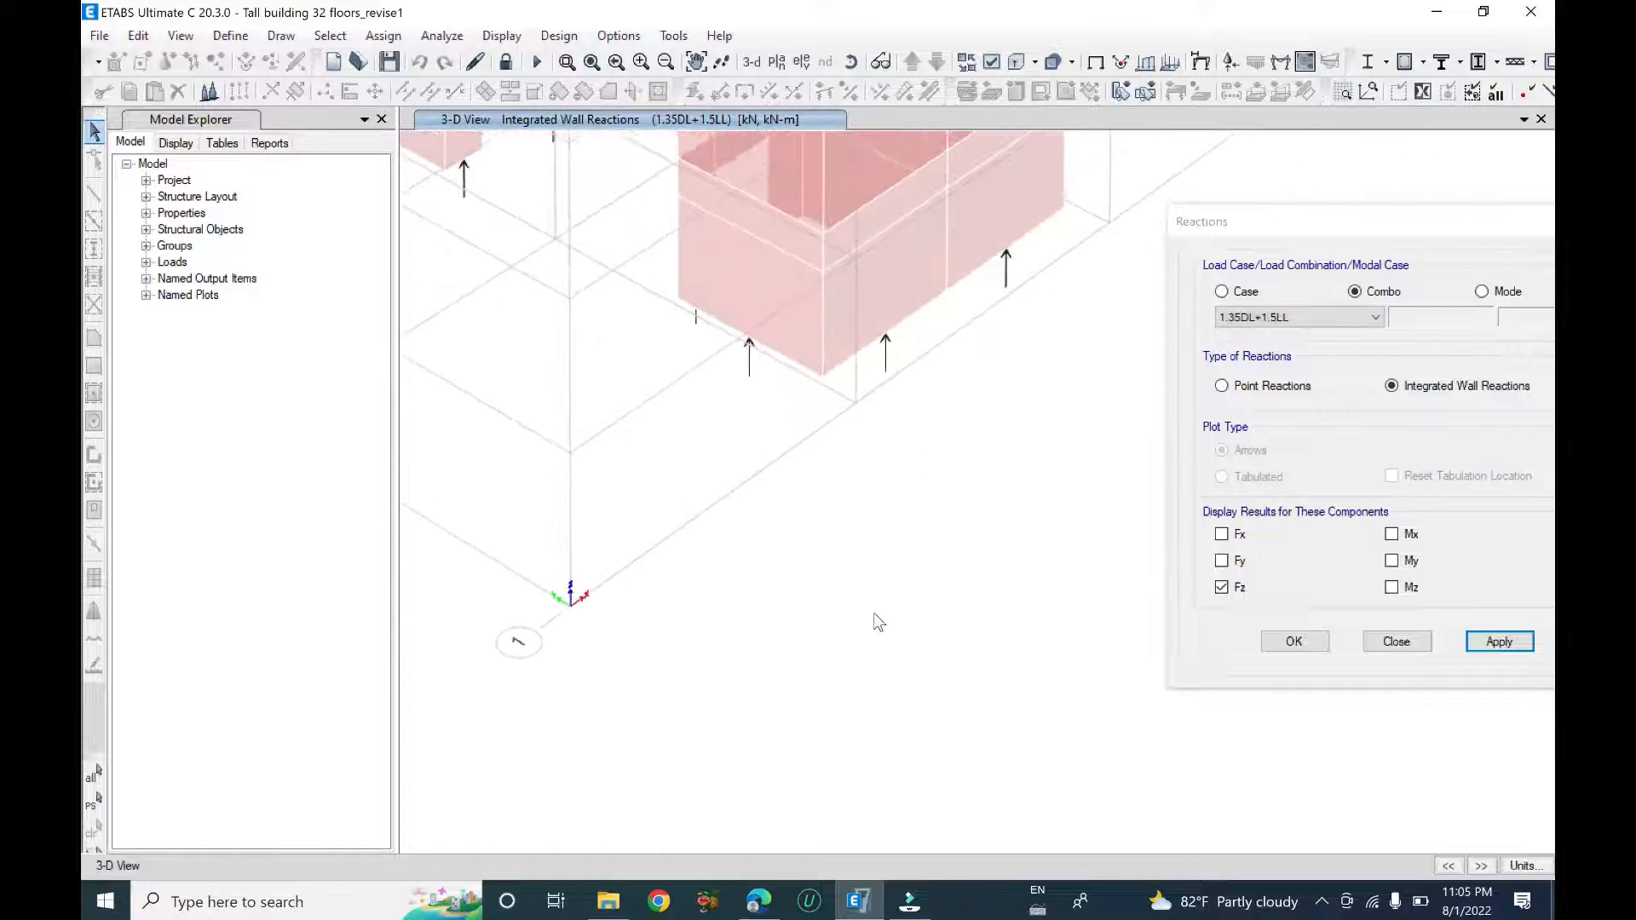
{"action": "middle_click_drag", "start_coordinate": [887, 554], "coordinate": [870, 556], "text": "shift"}
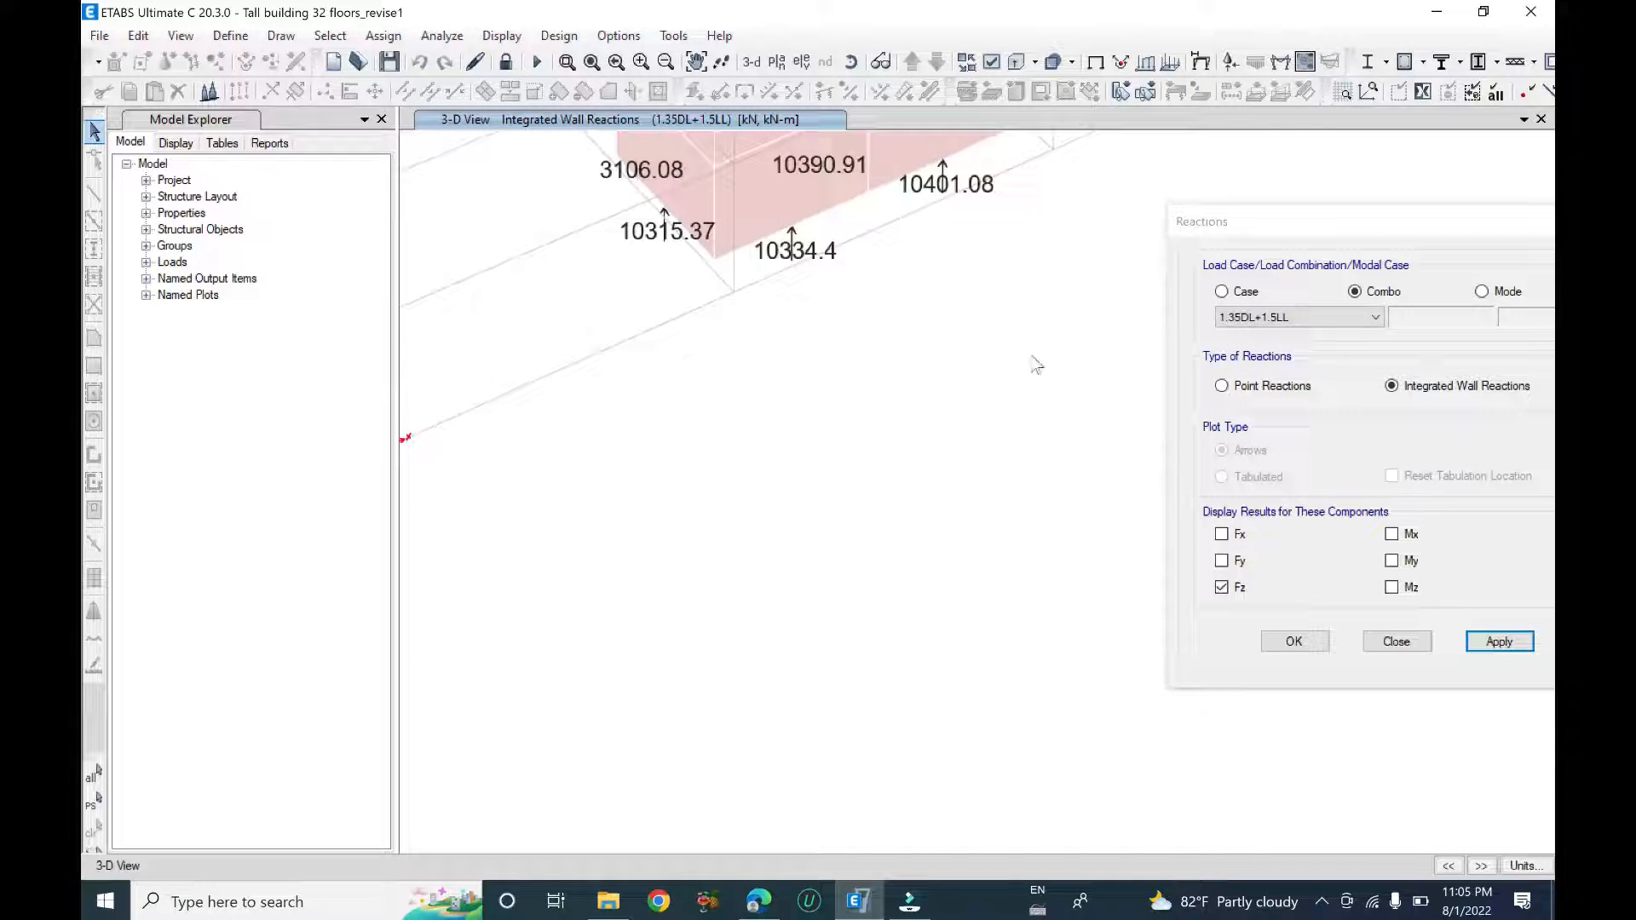
{"action": "middle_click_drag", "start_coordinate": [793, 342], "coordinate": [762, 600]}
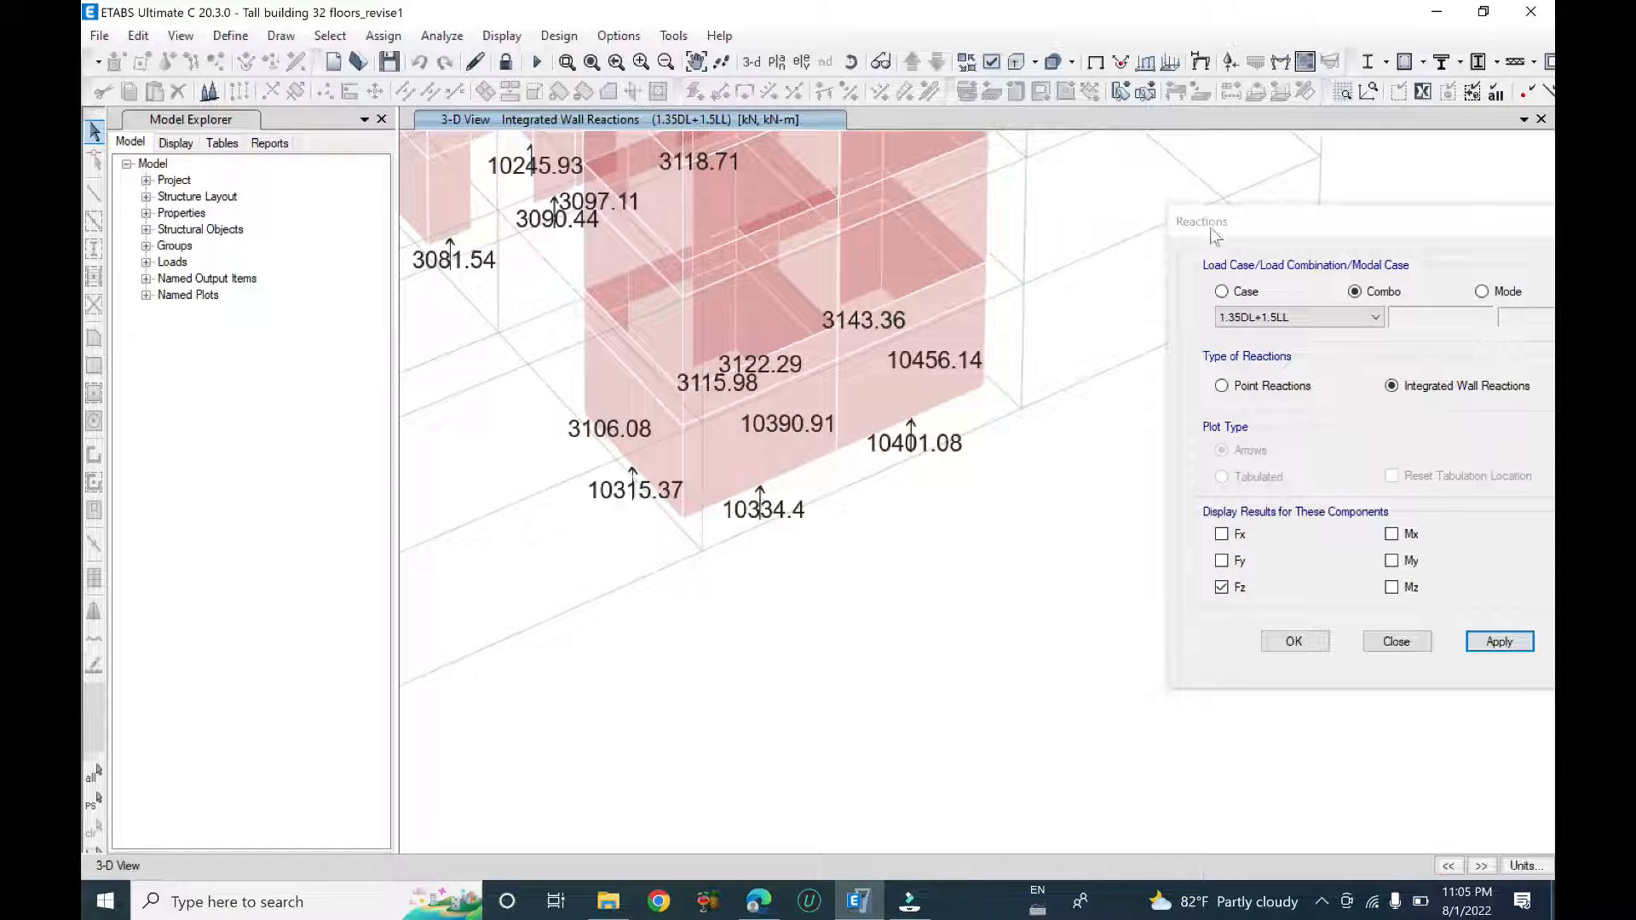
{"action": "left_click", "coordinate": [1096, 61]}
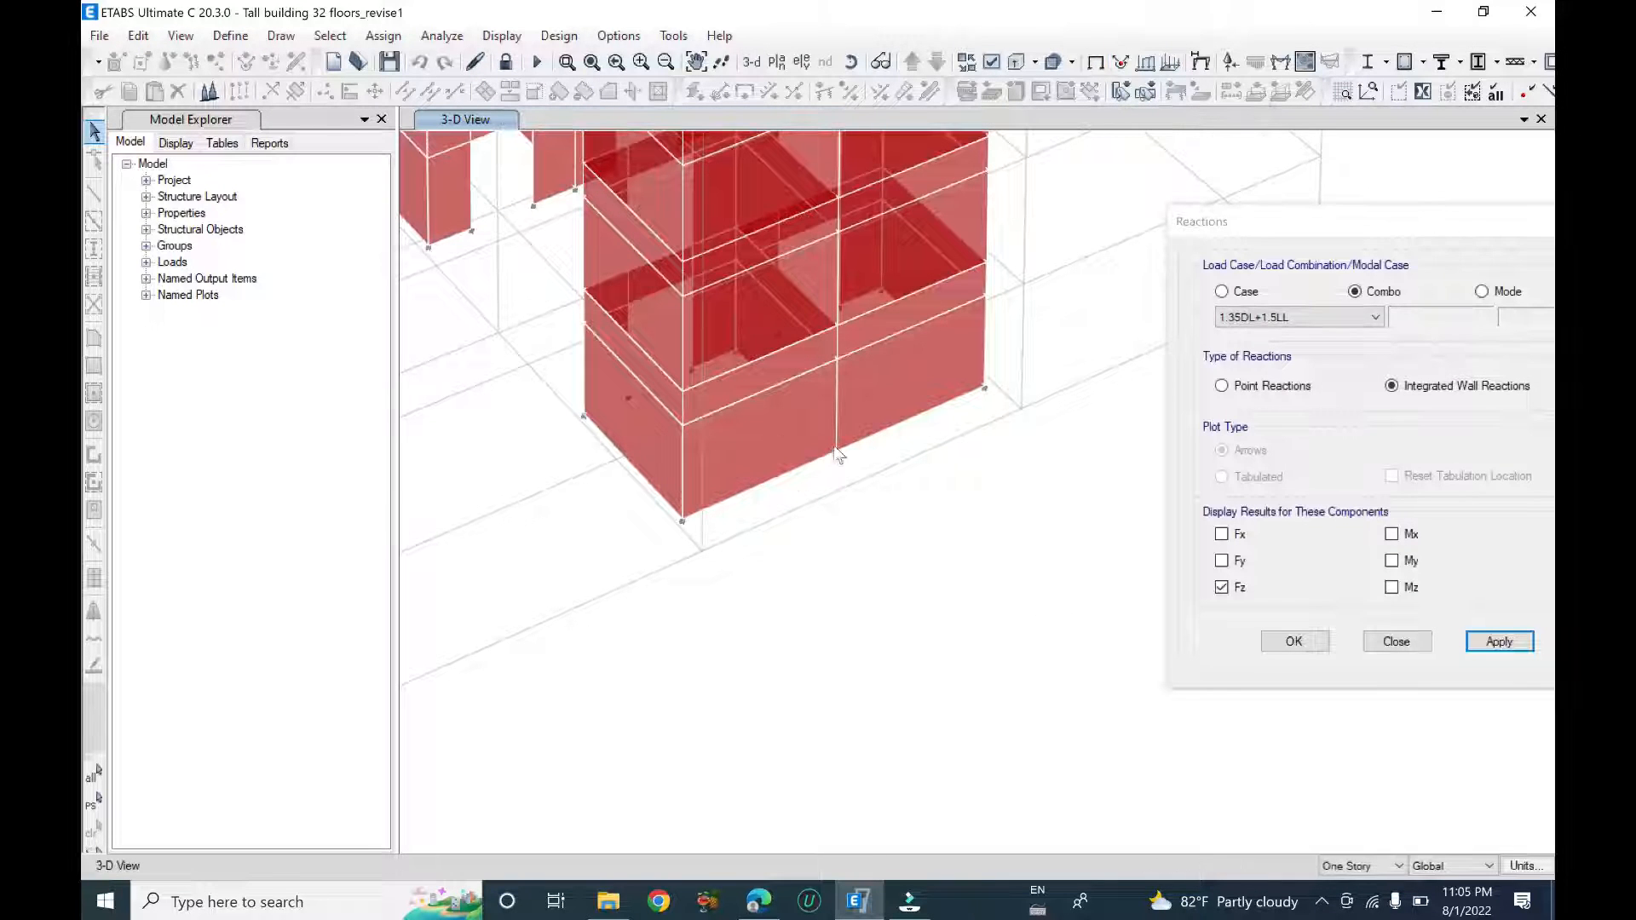
- Plot the Fz point reactions at the near core's base, and replot the integrated wall reactions to compare them under 1.35DL+1.5LL
{"action": "left_click", "coordinate": [1237, 391]}
{"action": "left_click", "coordinate": [1496, 643]}
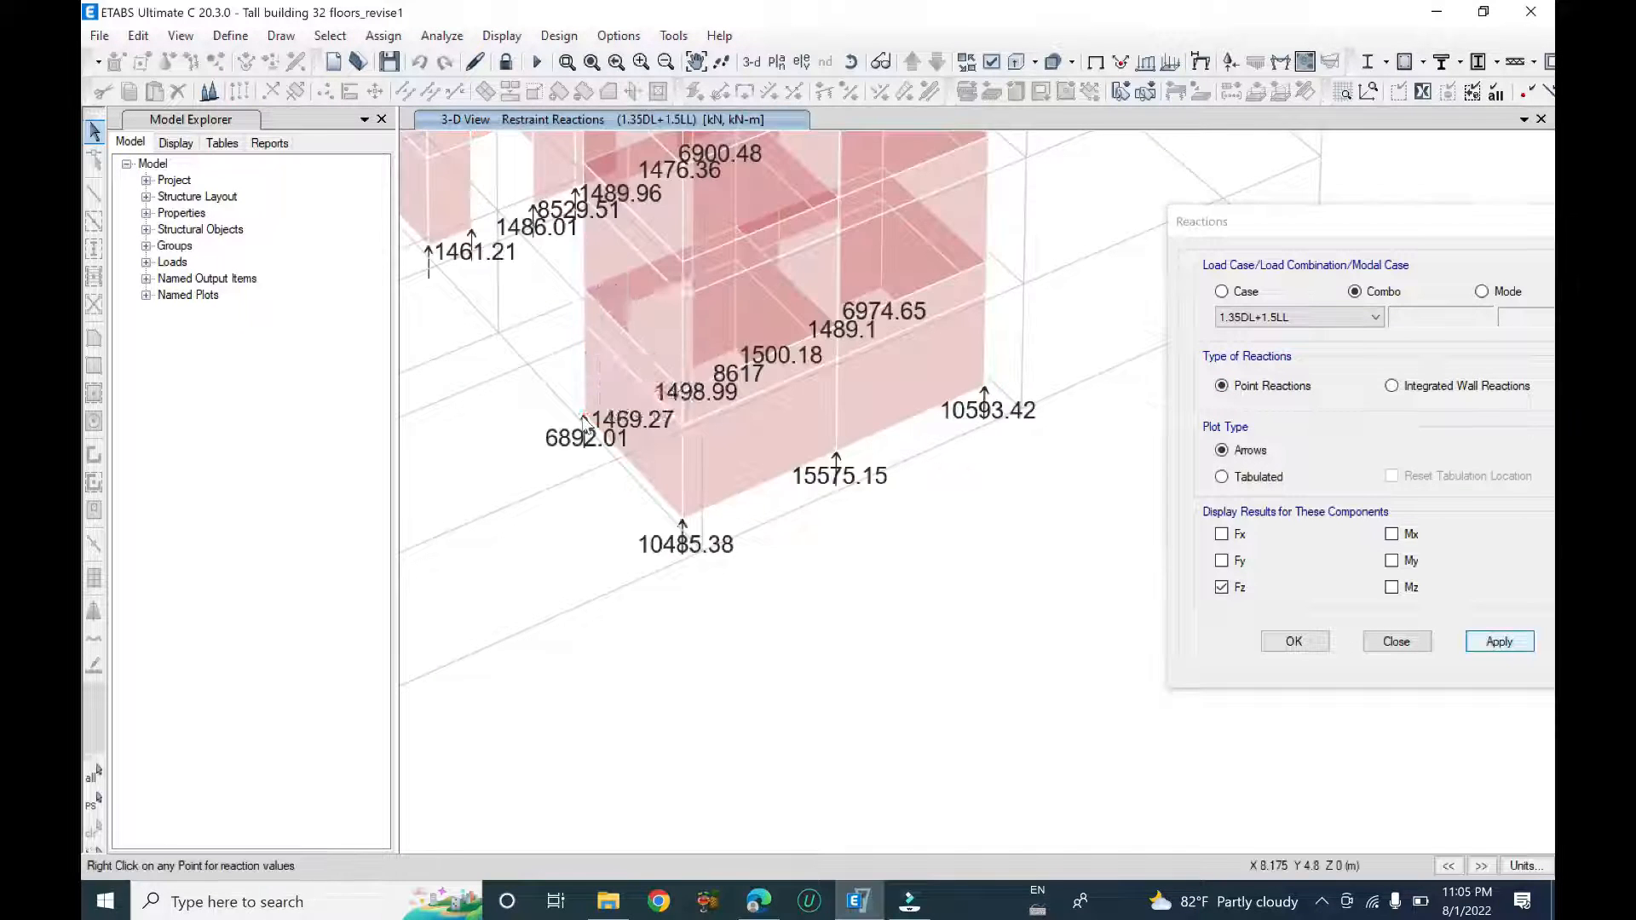
{"action": "mouse_move", "coordinate": [683, 522]}
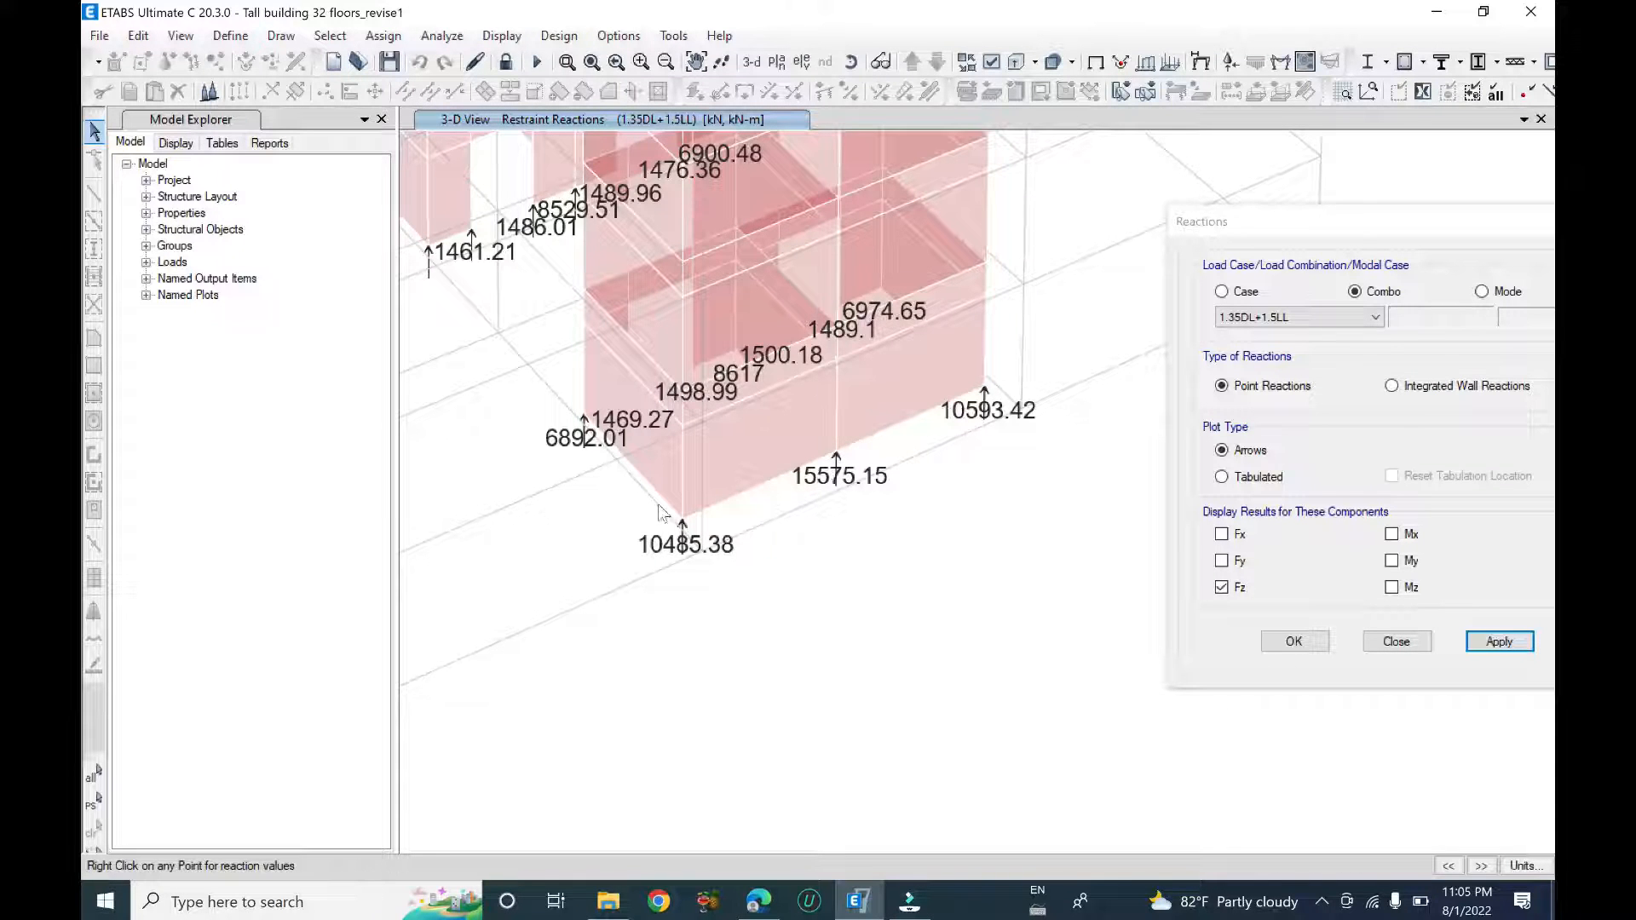
{"action": "middle_click_drag", "start_coordinate": [704, 534], "coordinate": [759, 559]}
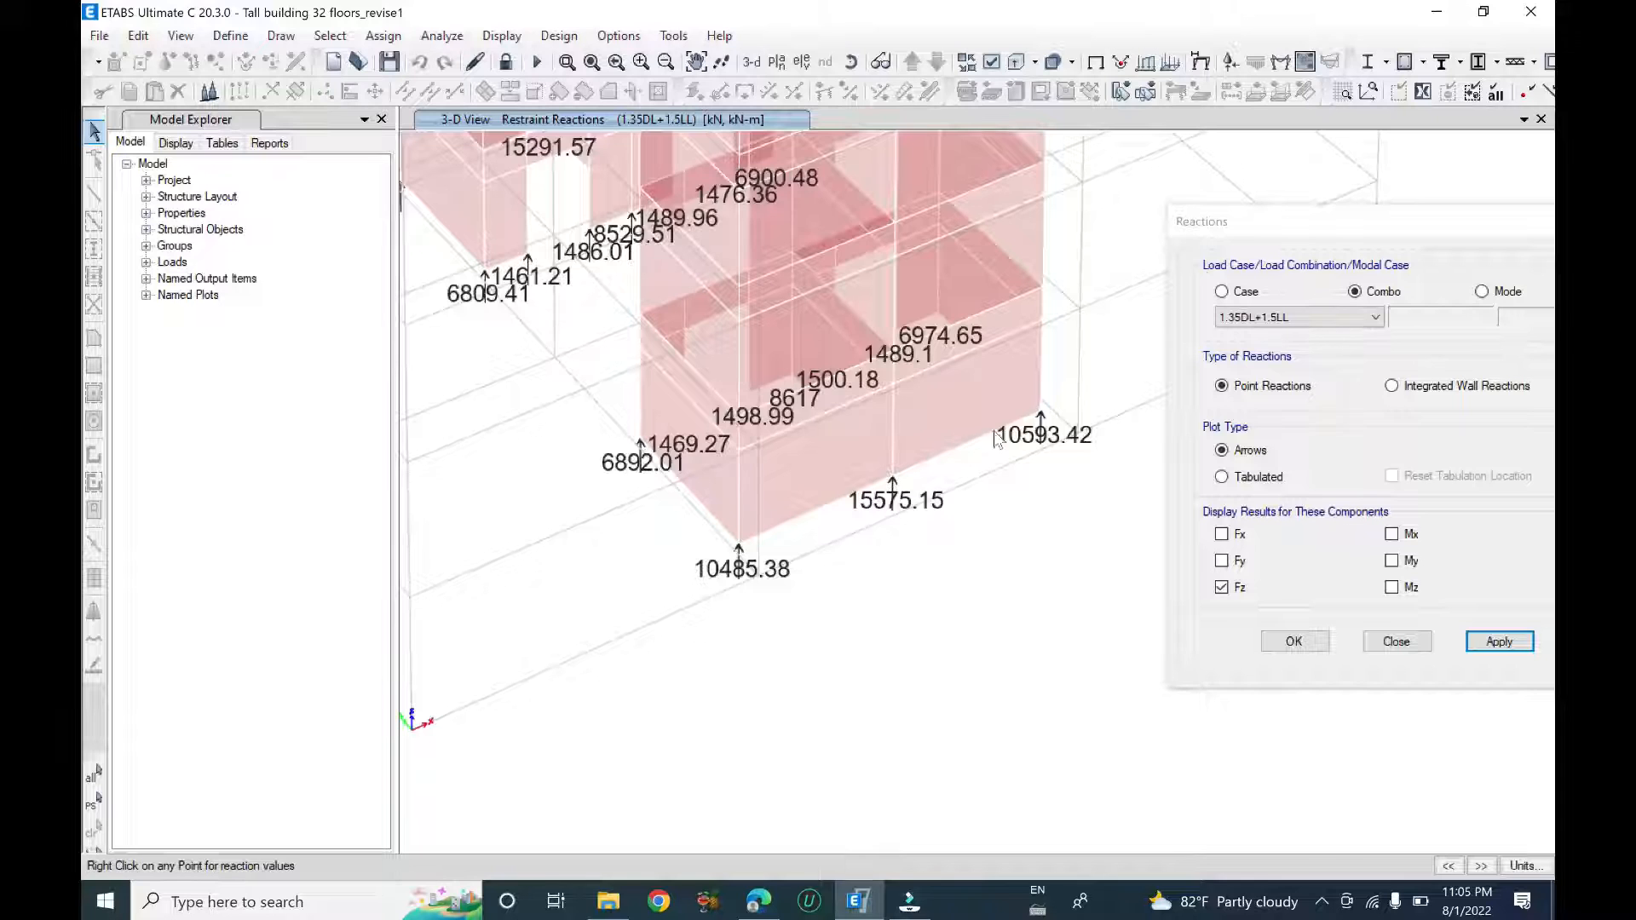
{"action": "left_click", "coordinate": [1408, 386]}
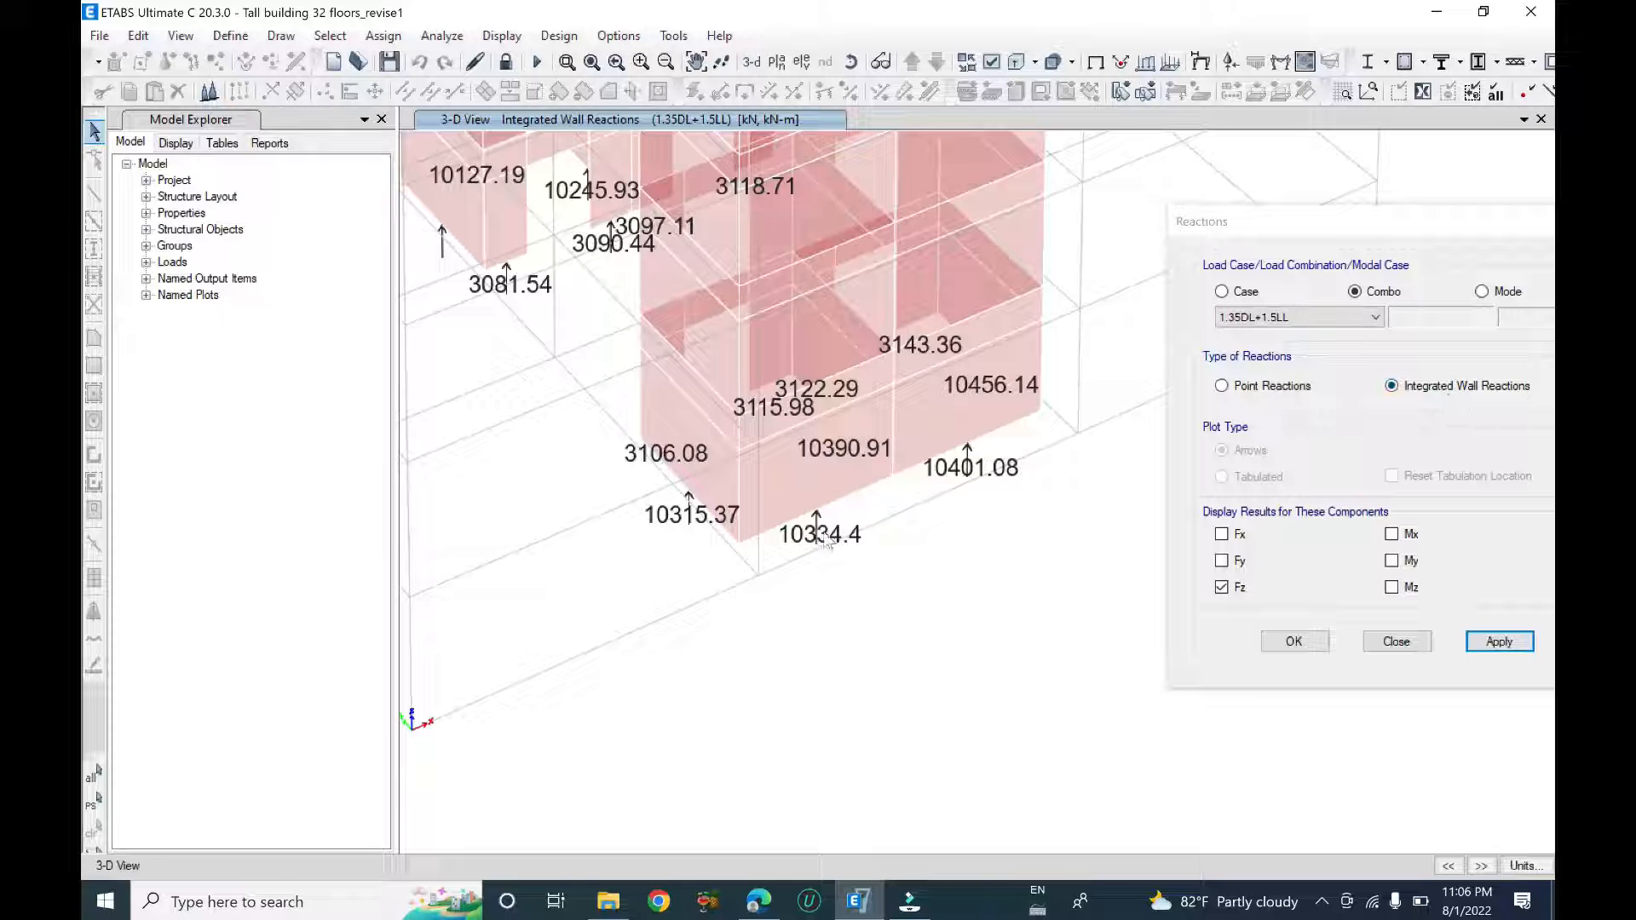
{"action": "scroll", "coordinate": [825, 541], "scroll_direction": "up", "scroll_amount": 2}
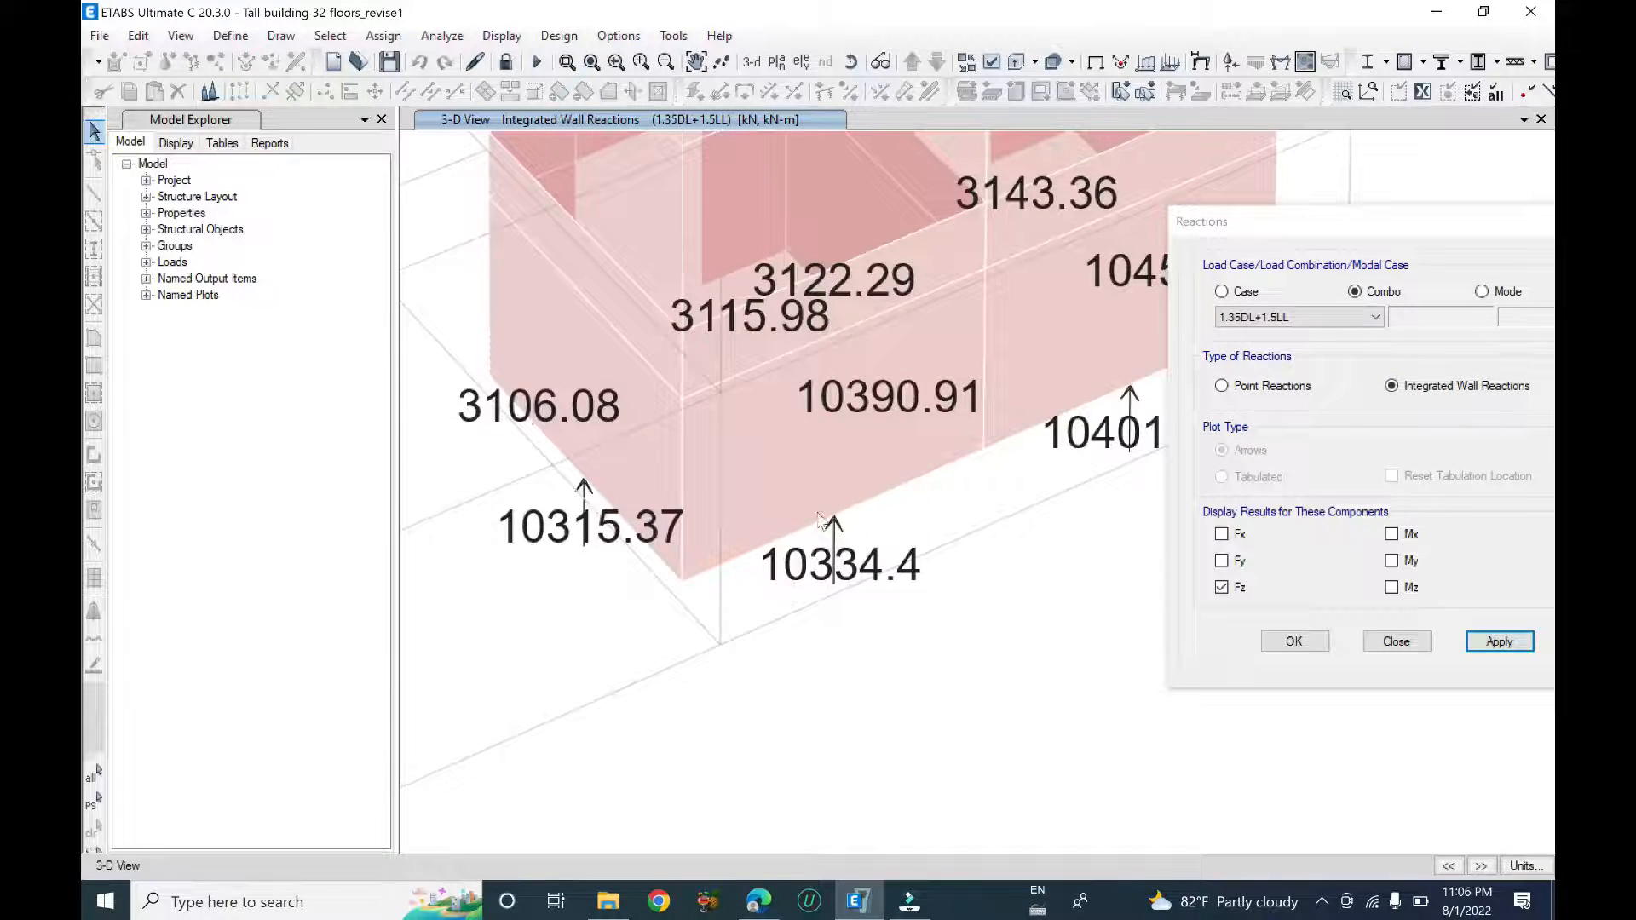
{"action": "scroll", "coordinate": [817, 588], "scroll_direction": "down", "scroll_amount": 2}
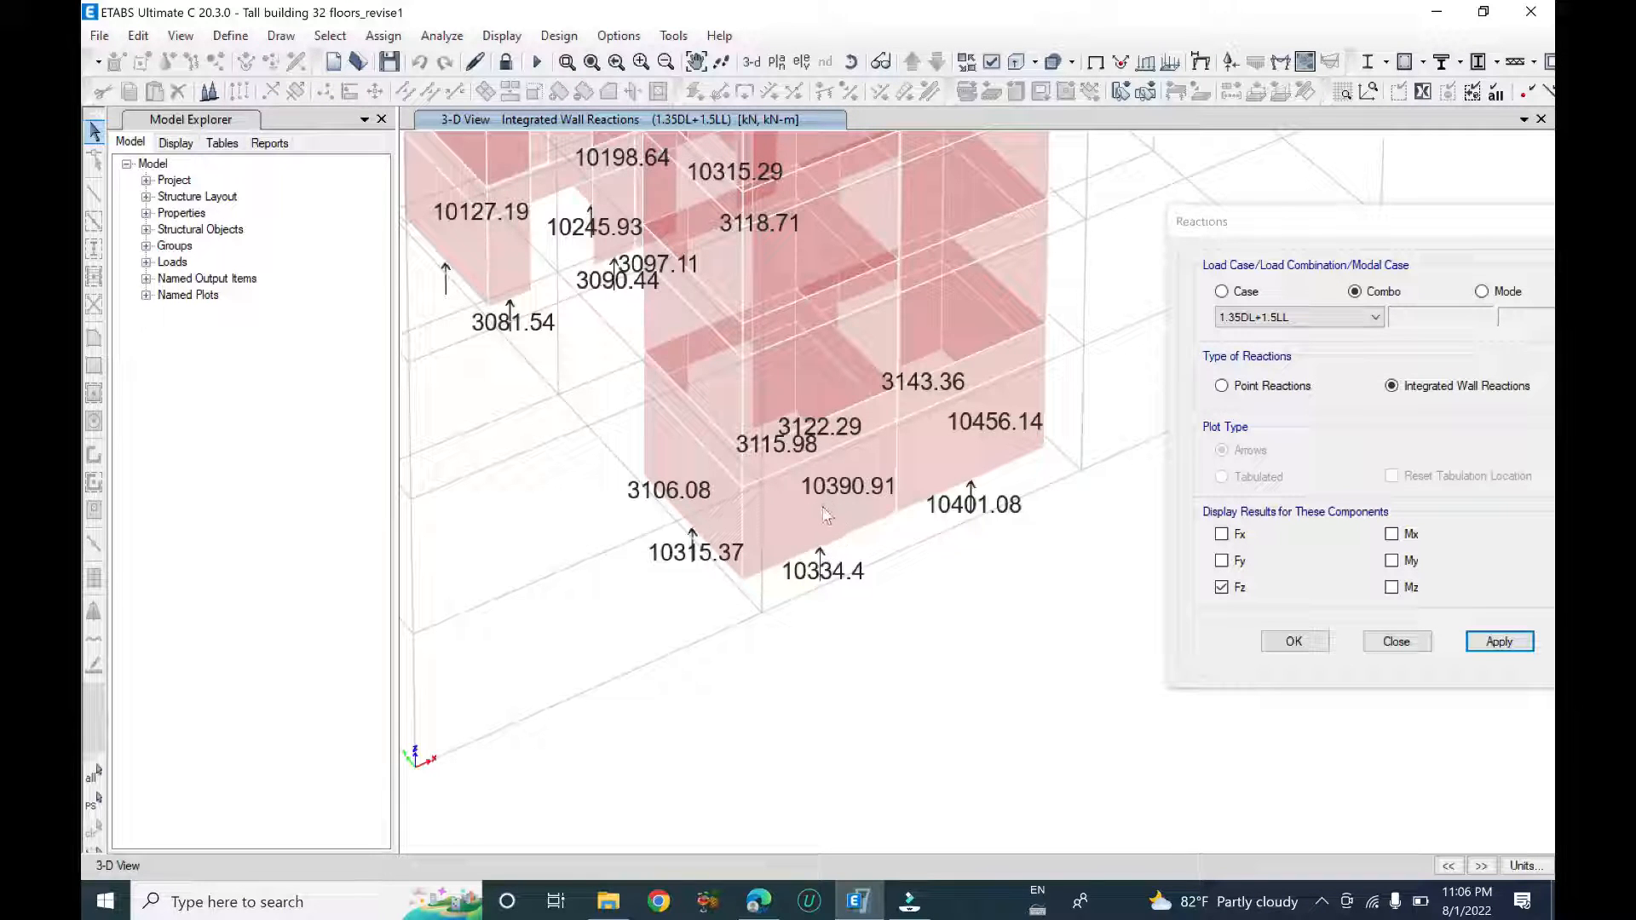
- Plot the integrated wall reactions with all six components Fx, Fy, Fz, Mx, My and Mz, and inspect the wall bases up close
{"action": "left_click", "coordinate": [1222, 560]}
{"action": "left_click", "coordinate": [1222, 534]}
{"action": "left_click", "coordinate": [1392, 534]}
{"action": "left_click", "coordinate": [1392, 562]}
{"action": "left_click", "coordinate": [1500, 645]}
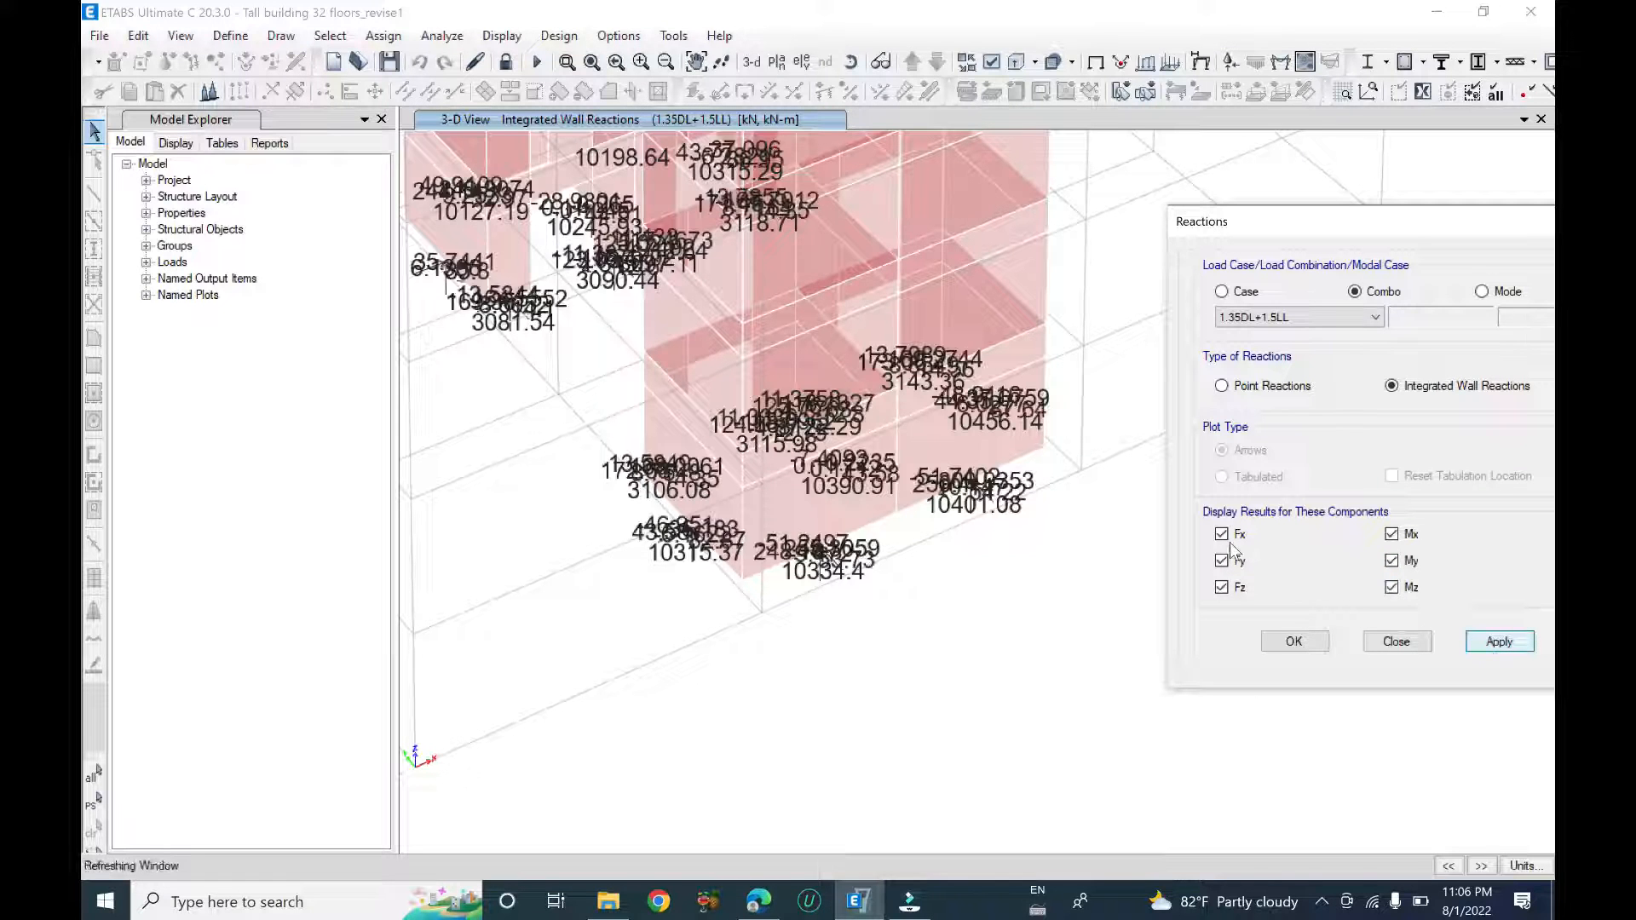
{"action": "scroll", "coordinate": [822, 522], "scroll_direction": "up", "scroll_amount": 5}
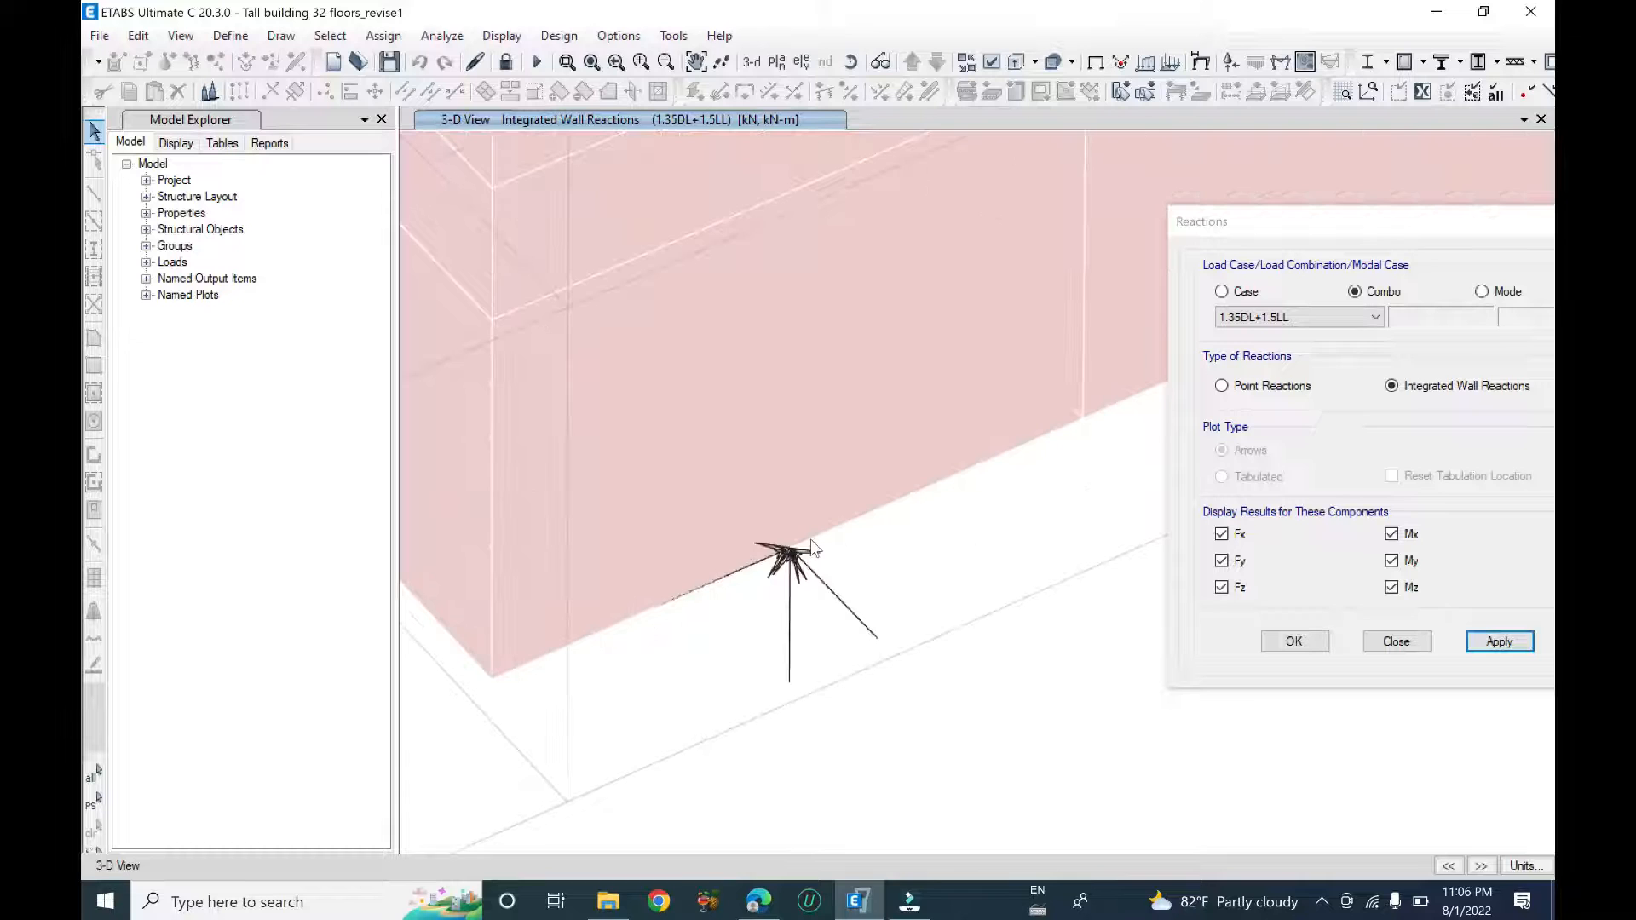
{"action": "scroll", "coordinate": [823, 567], "scroll_direction": "down", "scroll_amount": 5}
{"action": "scroll", "coordinate": [870, 657], "scroll_direction": "up", "scroll_amount": 5}
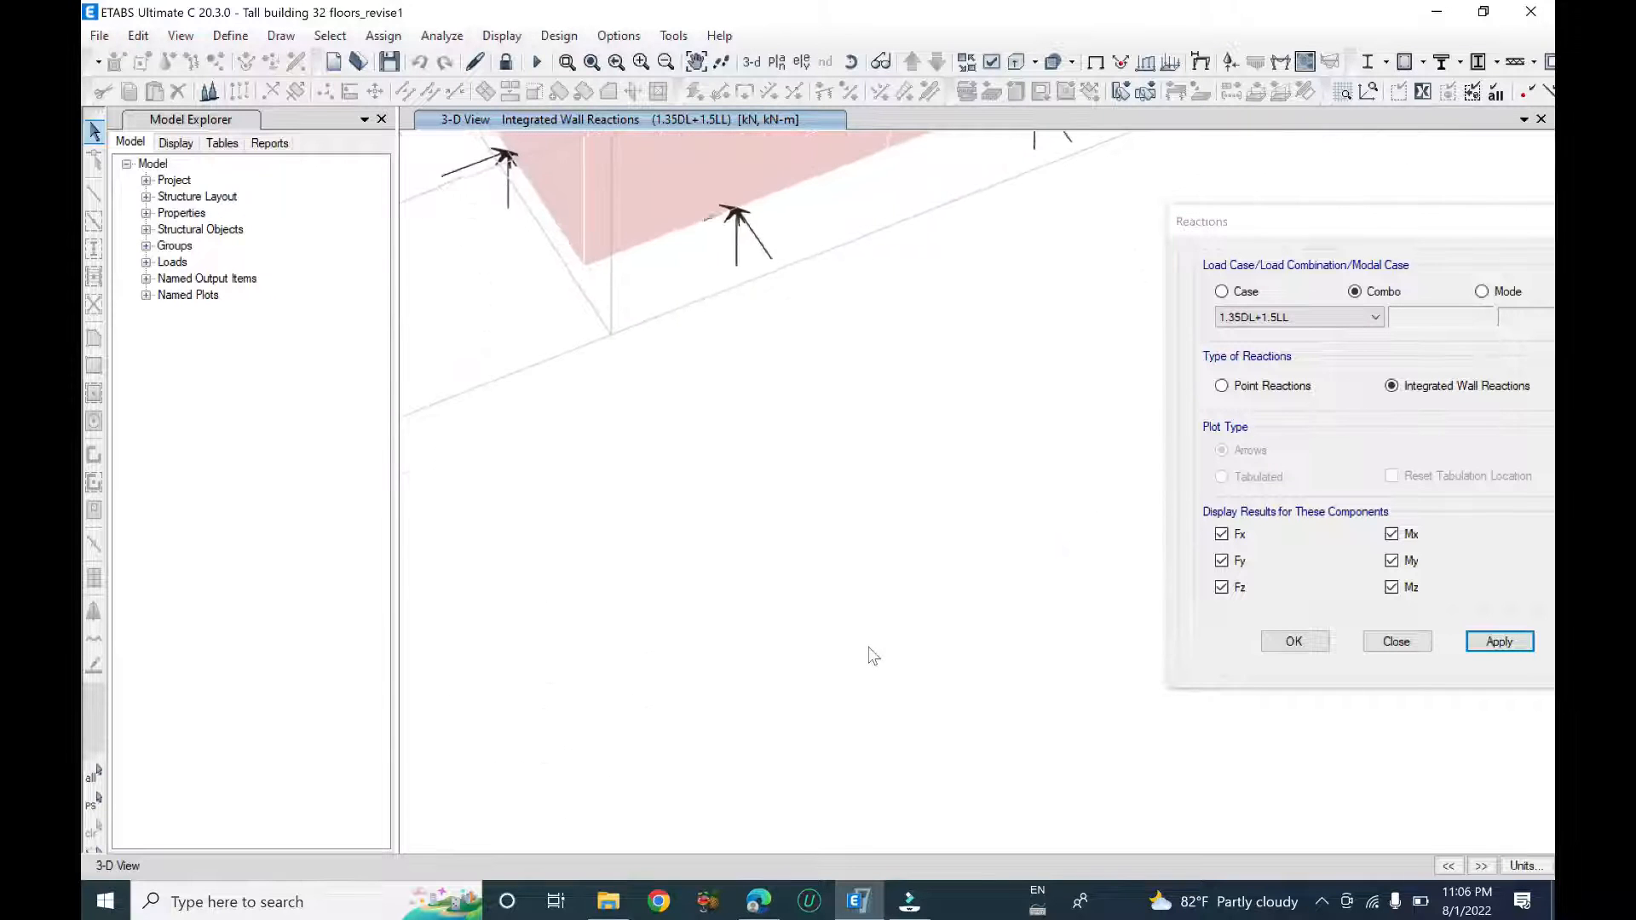
- Limit the integrated wall reactions plot to the Mx and My moments and examine them at the near core's base
{"action": "left_click", "coordinate": [1222, 587]}
{"action": "left_click", "coordinate": [1222, 560]}
{"action": "left_click", "coordinate": [1222, 534]}
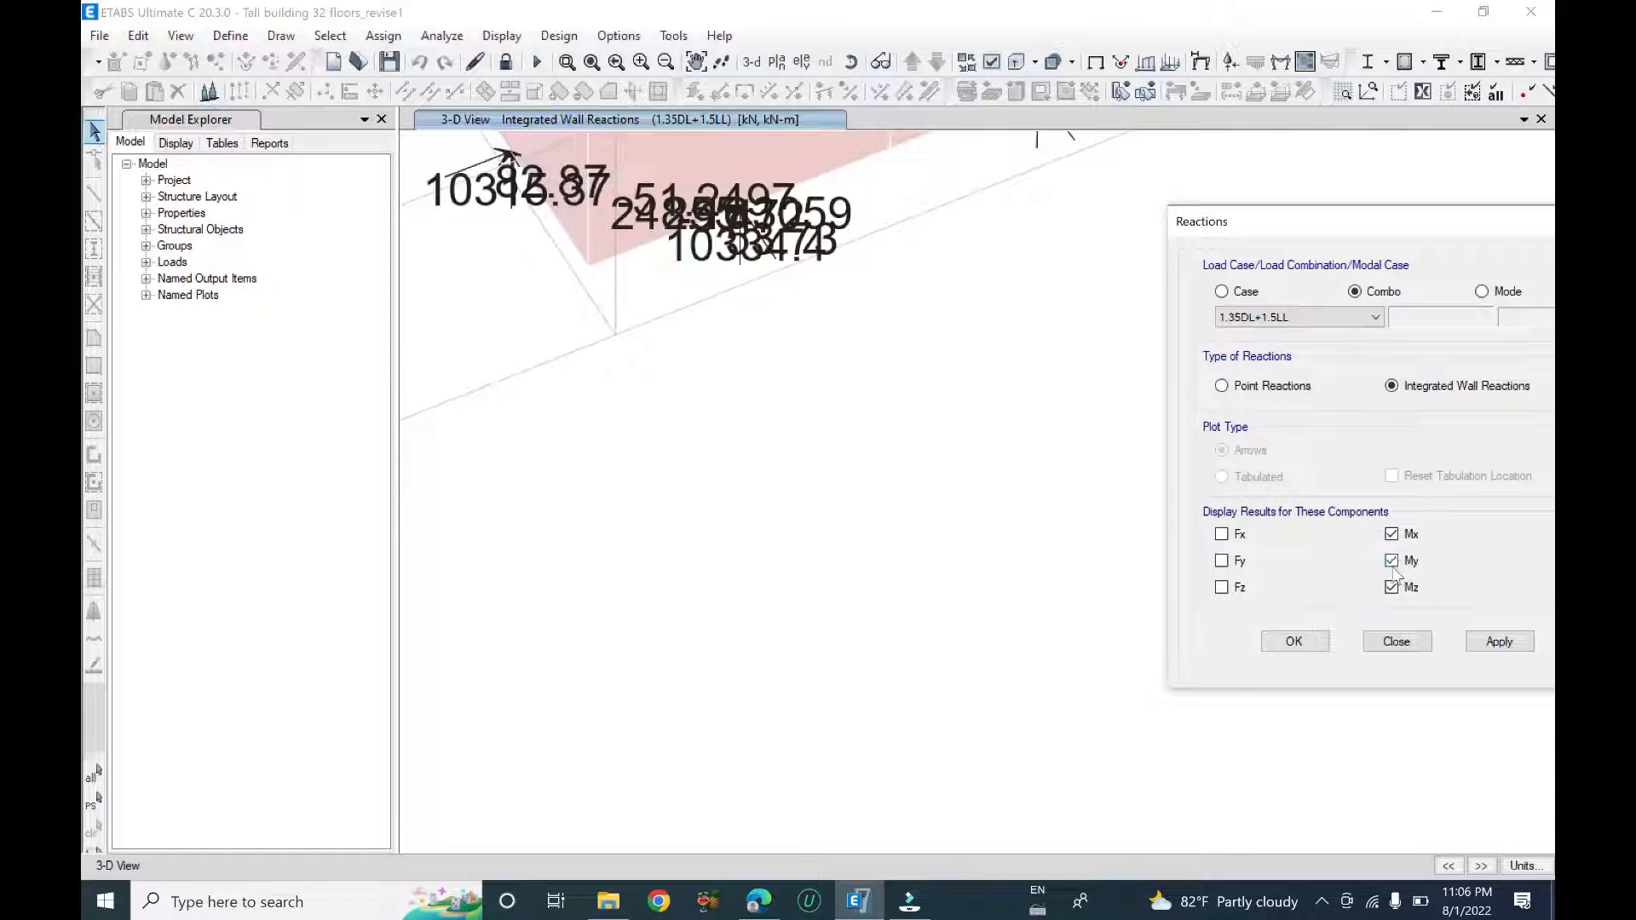
{"action": "left_click", "coordinate": [1392, 534]}
{"action": "left_click", "coordinate": [1392, 587]}
{"action": "left_click", "coordinate": [1499, 641]}
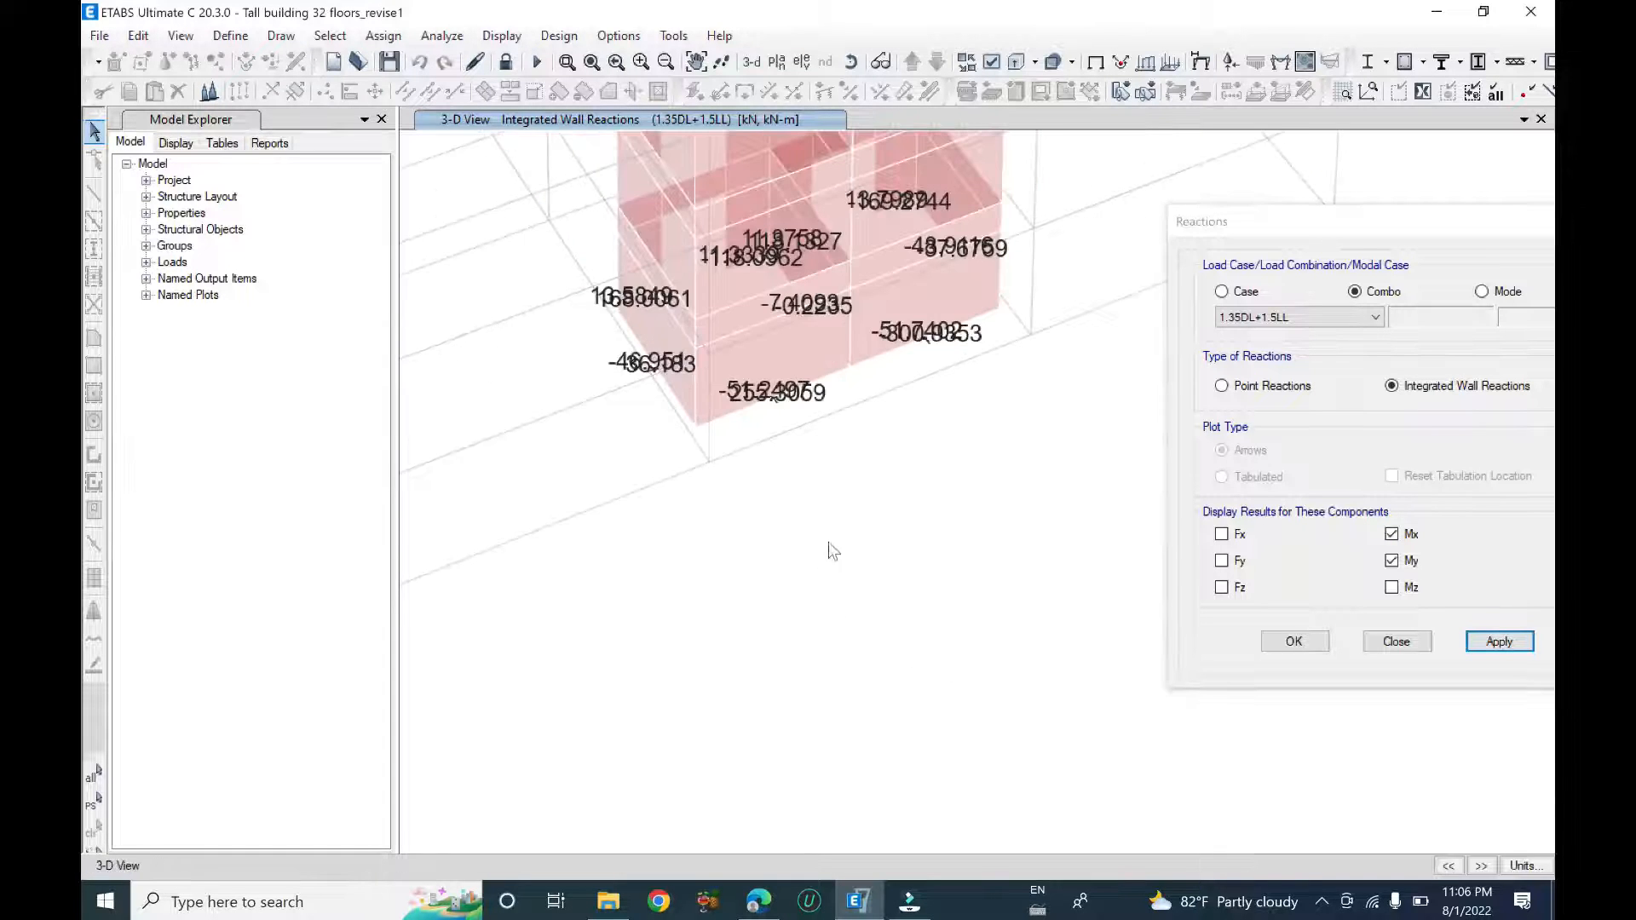
{"action": "middle_click_drag", "start_coordinate": [856, 635], "coordinate": [856, 671]}
{"action": "scroll", "coordinate": [792, 530], "scroll_direction": "up", "scroll_amount": 10}
{"action": "scroll", "coordinate": [659, 418], "scroll_direction": "down", "scroll_amount": 3}
{"action": "scroll", "coordinate": [782, 504], "scroll_direction": "down", "scroll_amount": 5}
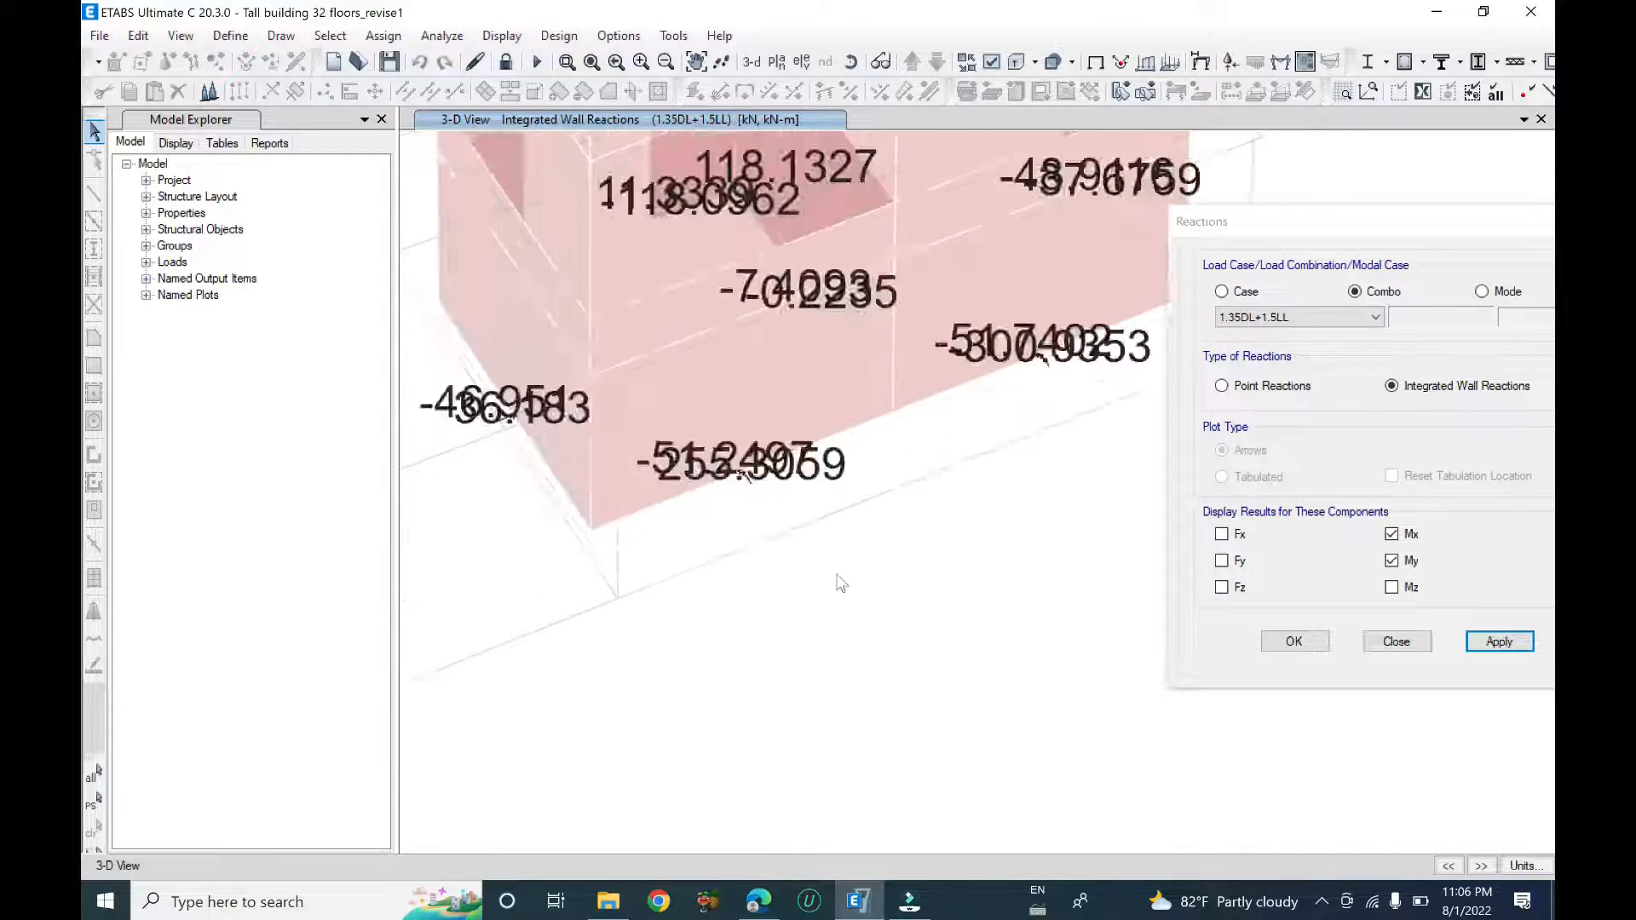
- Replot only the Fz integrated wall reactions, close the reactions settings, and view them at the bases of both cores
{"action": "left_click", "coordinate": [1393, 534]}
{"action": "left_click", "coordinate": [1393, 561]}
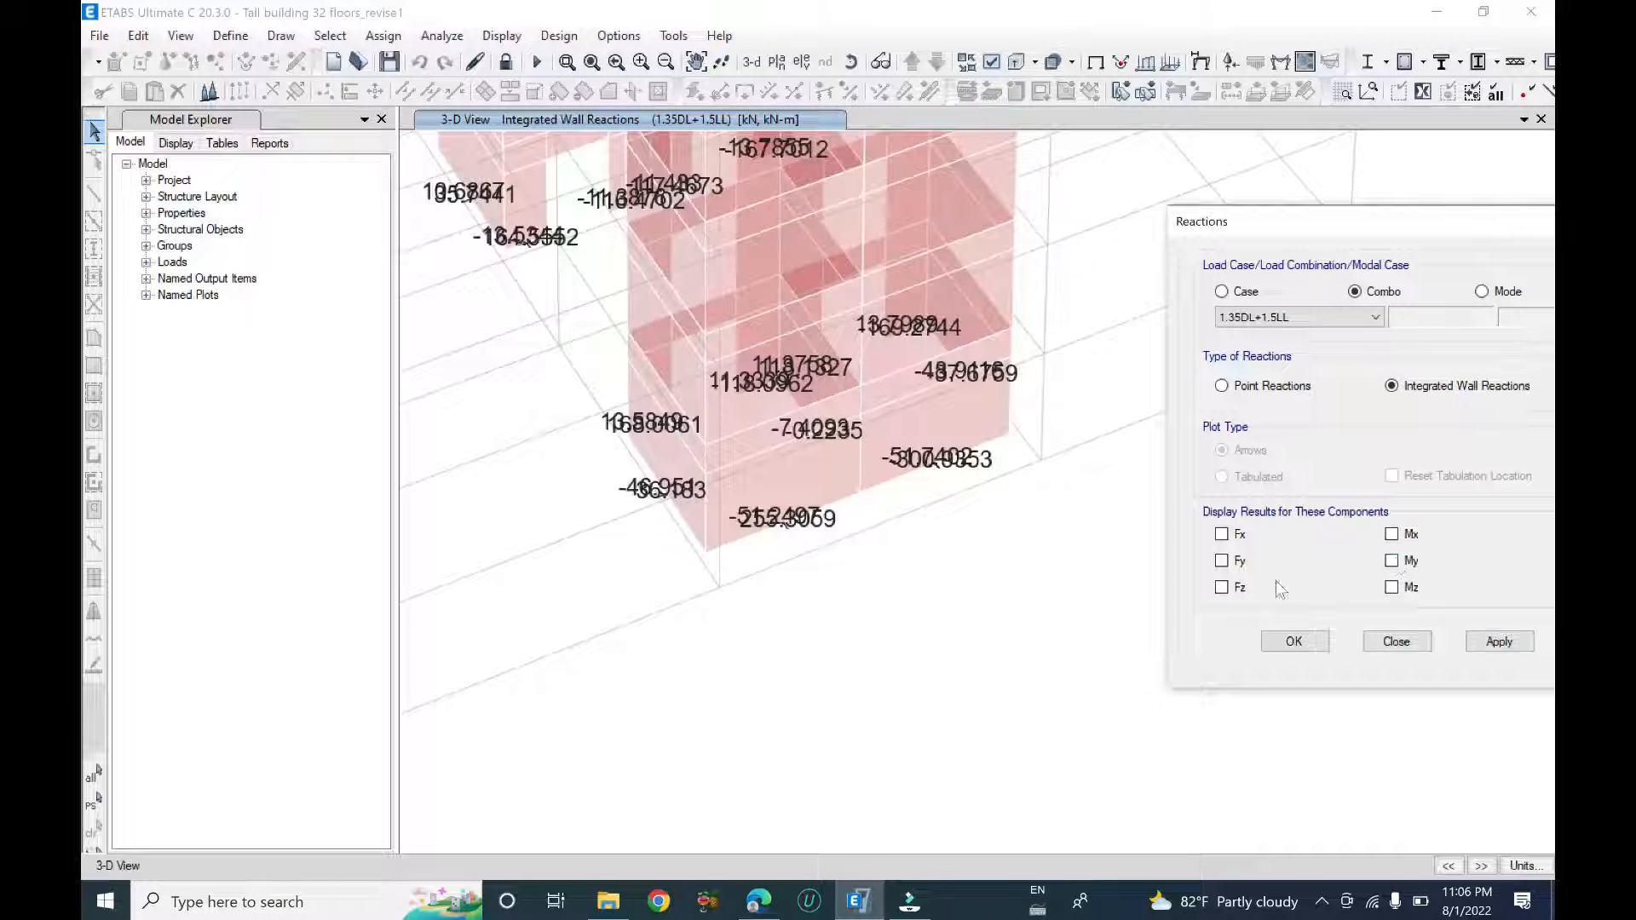
{"action": "left_click", "coordinate": [1220, 589]}
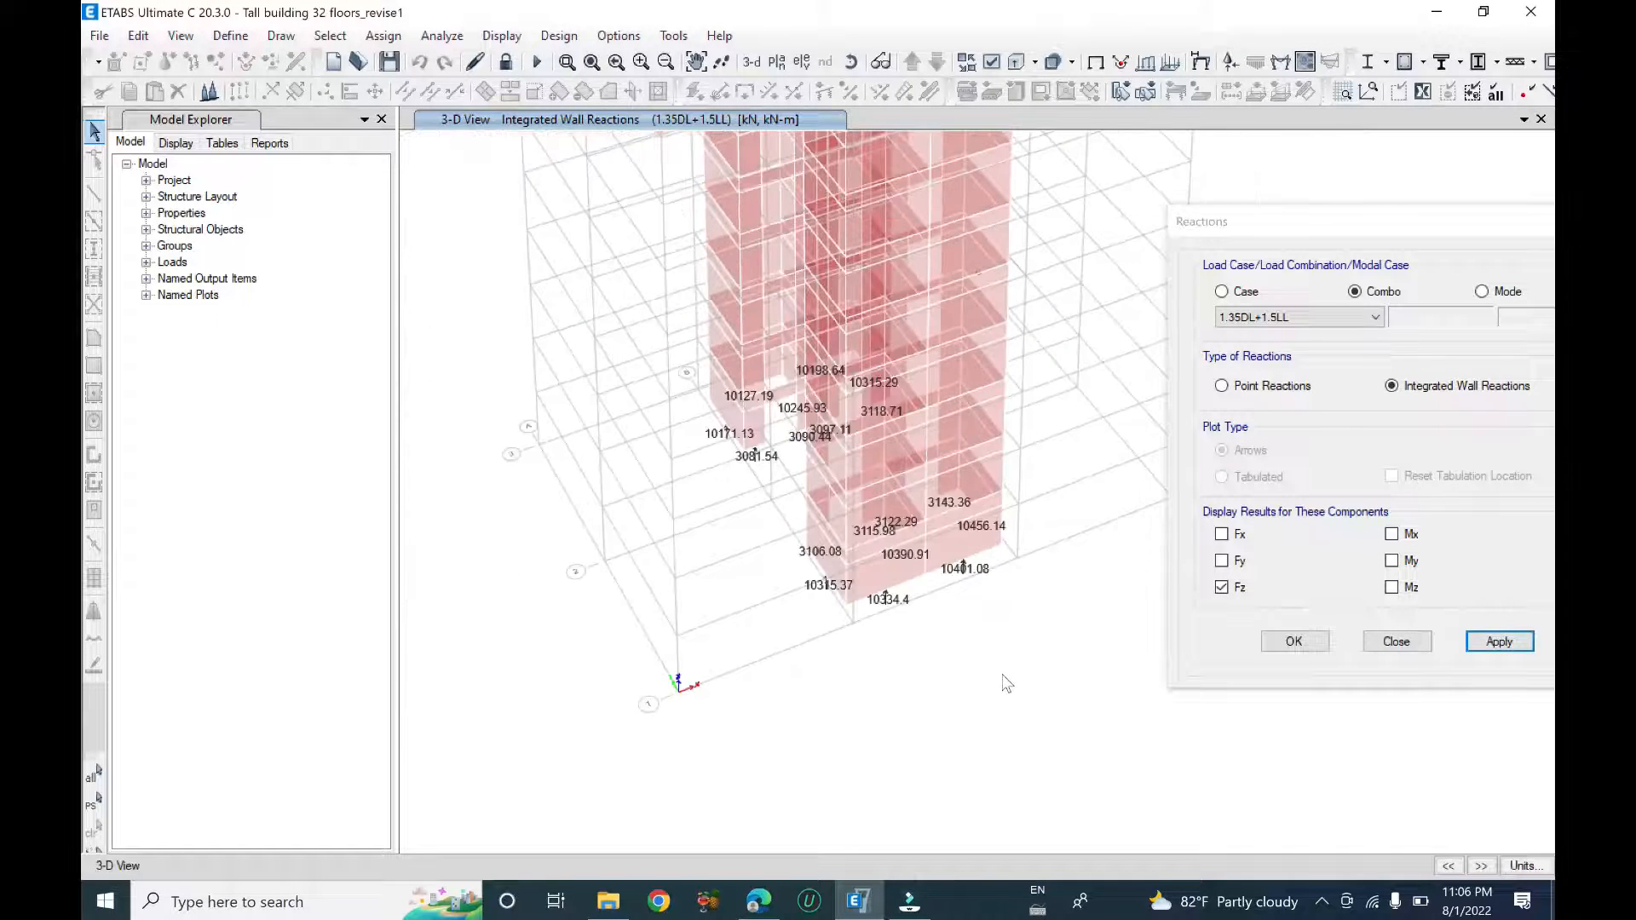
{"action": "middle_click_drag", "start_coordinate": [1033, 592], "coordinate": [928, 700]}
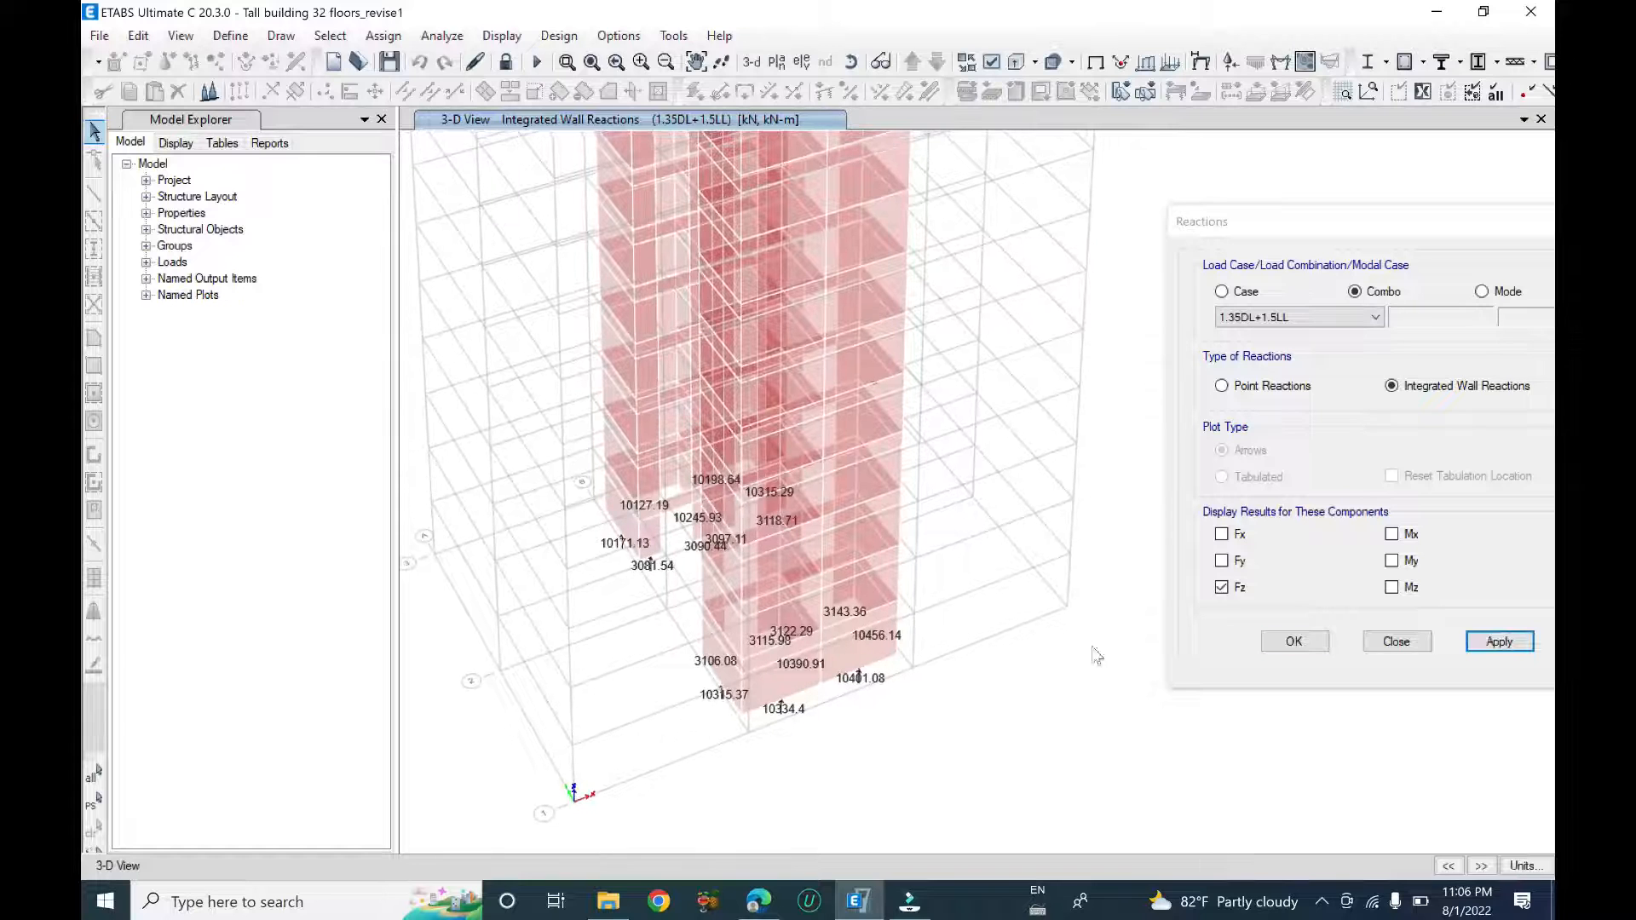
{"action": "left_click", "coordinate": [1398, 642]}
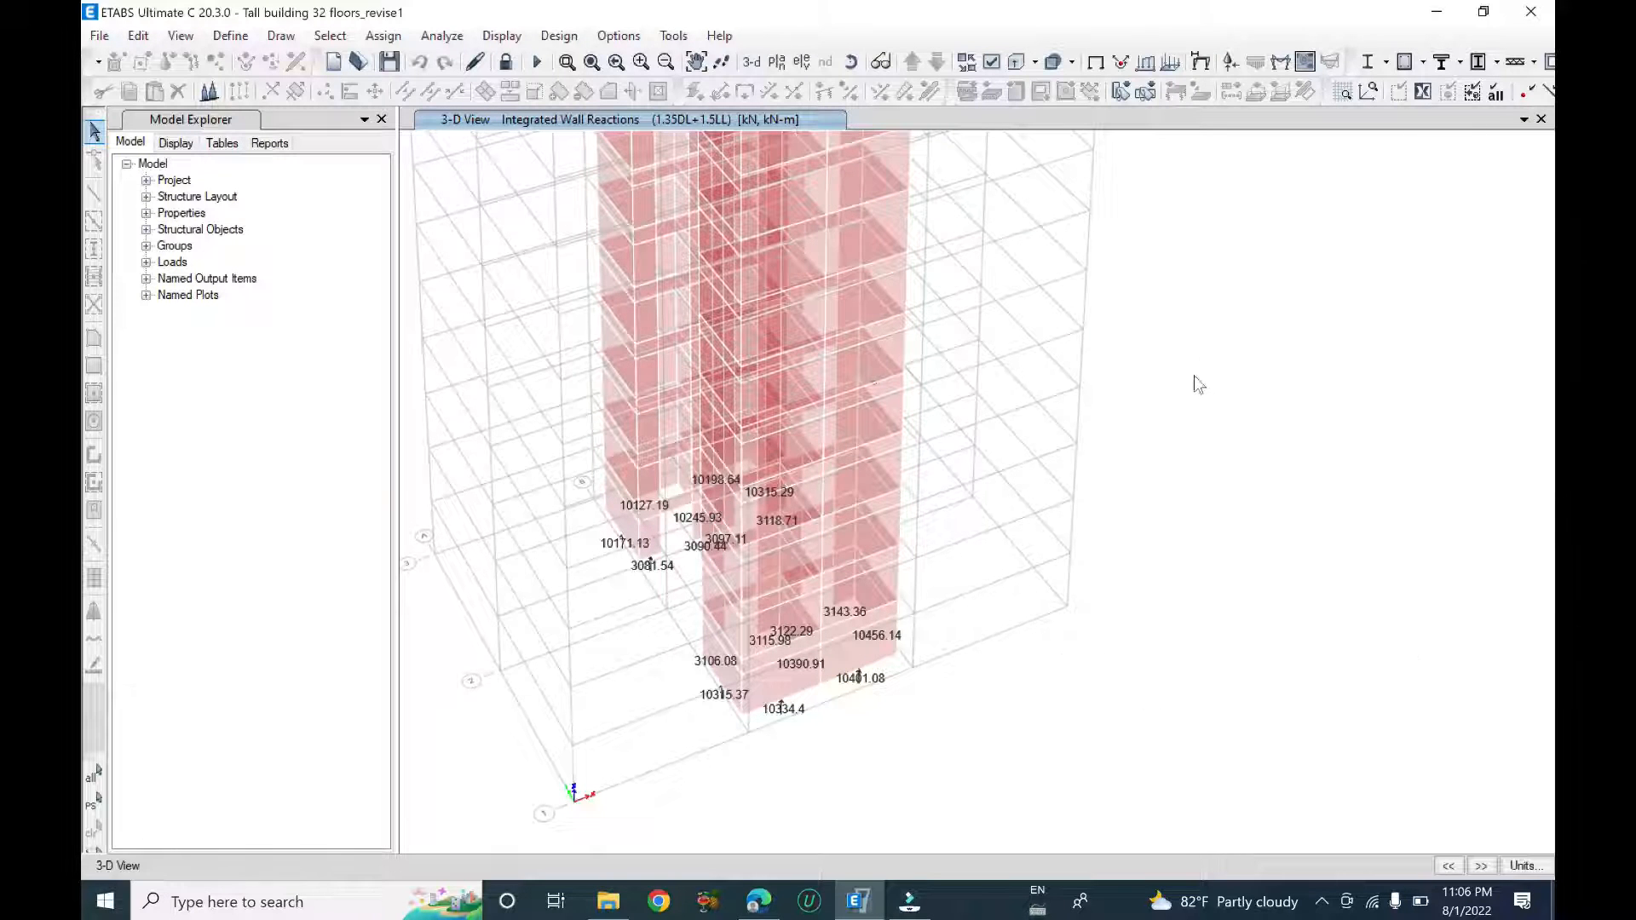
{"action": "middle_click_drag", "start_coordinate": [1252, 456], "coordinate": [1242, 466]}
{"action": "scroll", "coordinate": [996, 590], "scroll_direction": "up", "scroll_amount": 3}
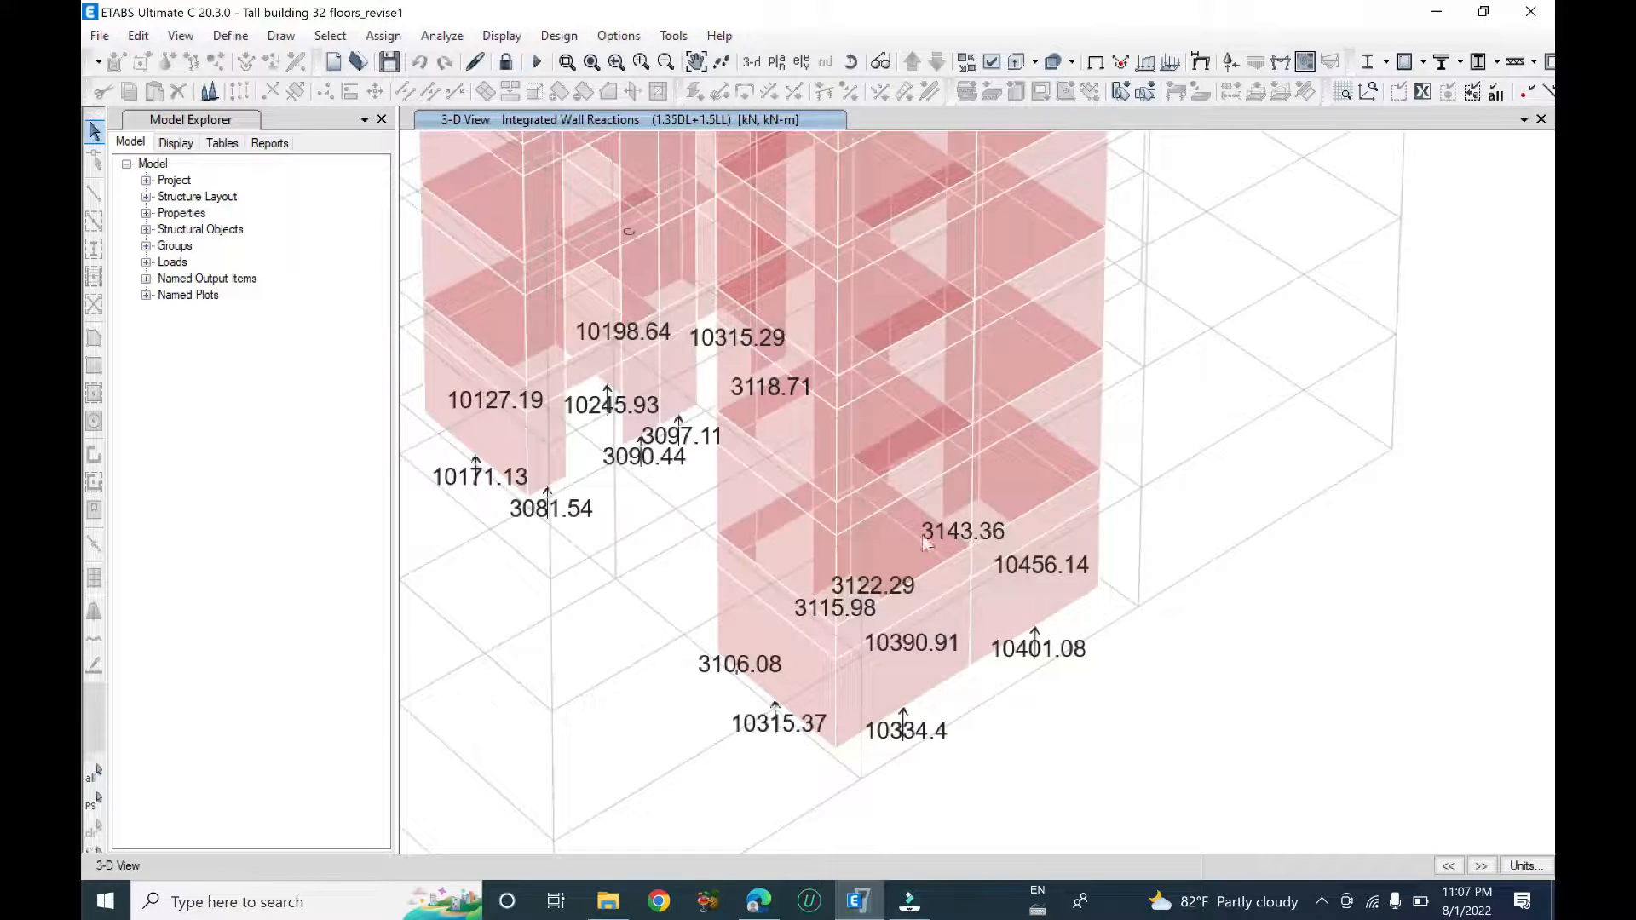
{"action": "middle_click_drag", "start_coordinate": [863, 606], "coordinate": [970, 556], "text": "shift"}
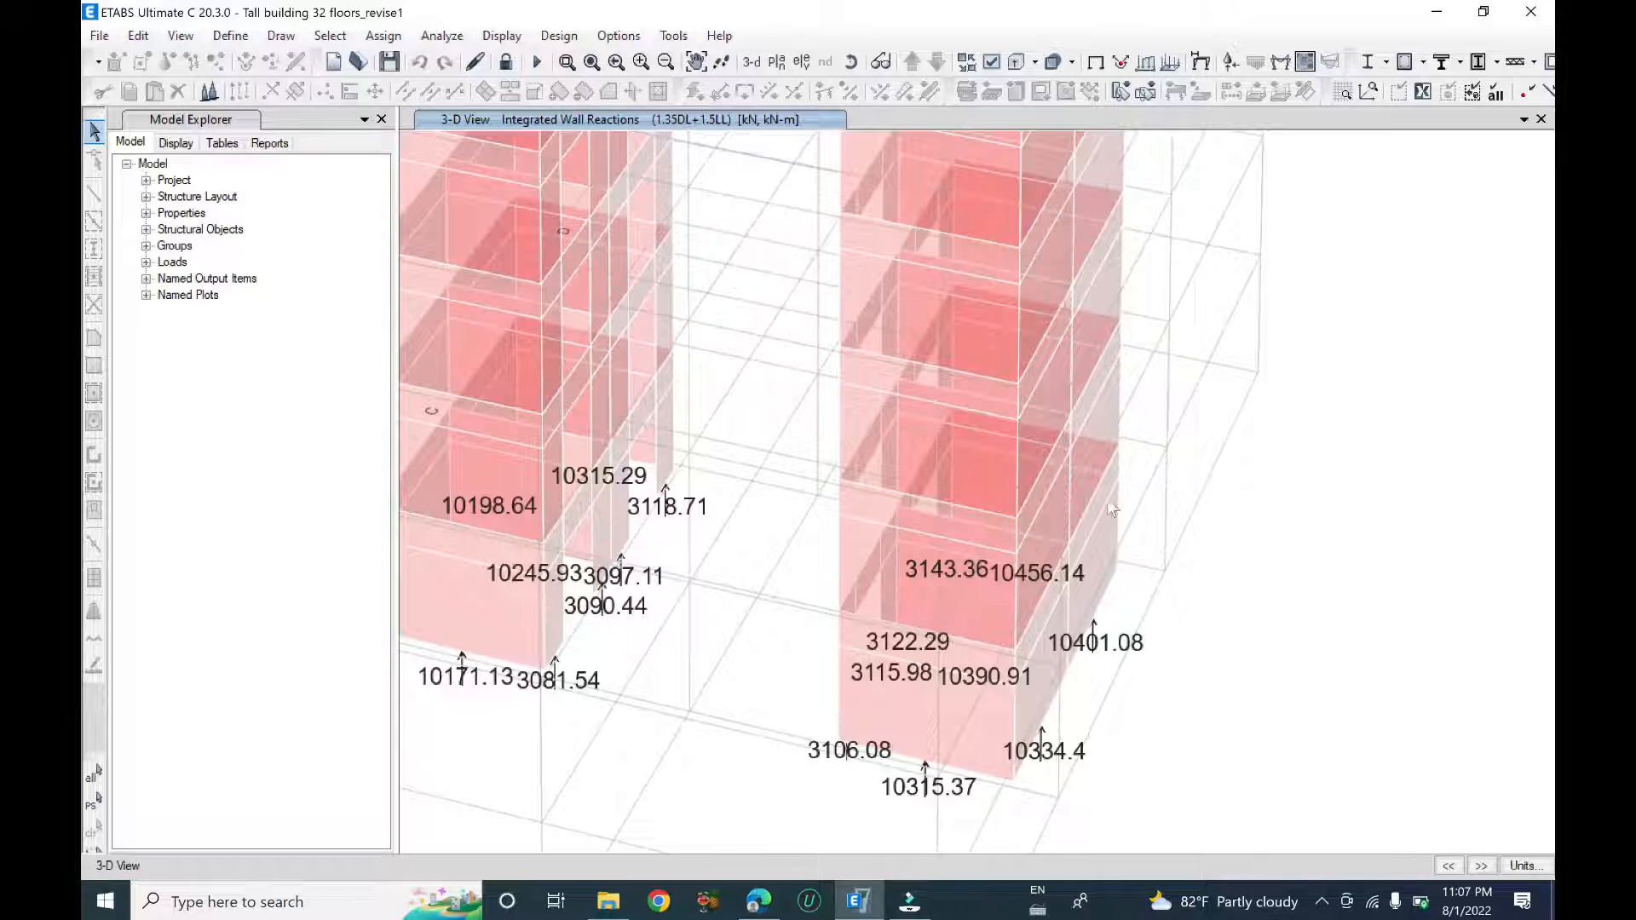
{"action": "middle_click_drag", "start_coordinate": [1336, 682], "coordinate": [1194, 302], "text": "shift"}
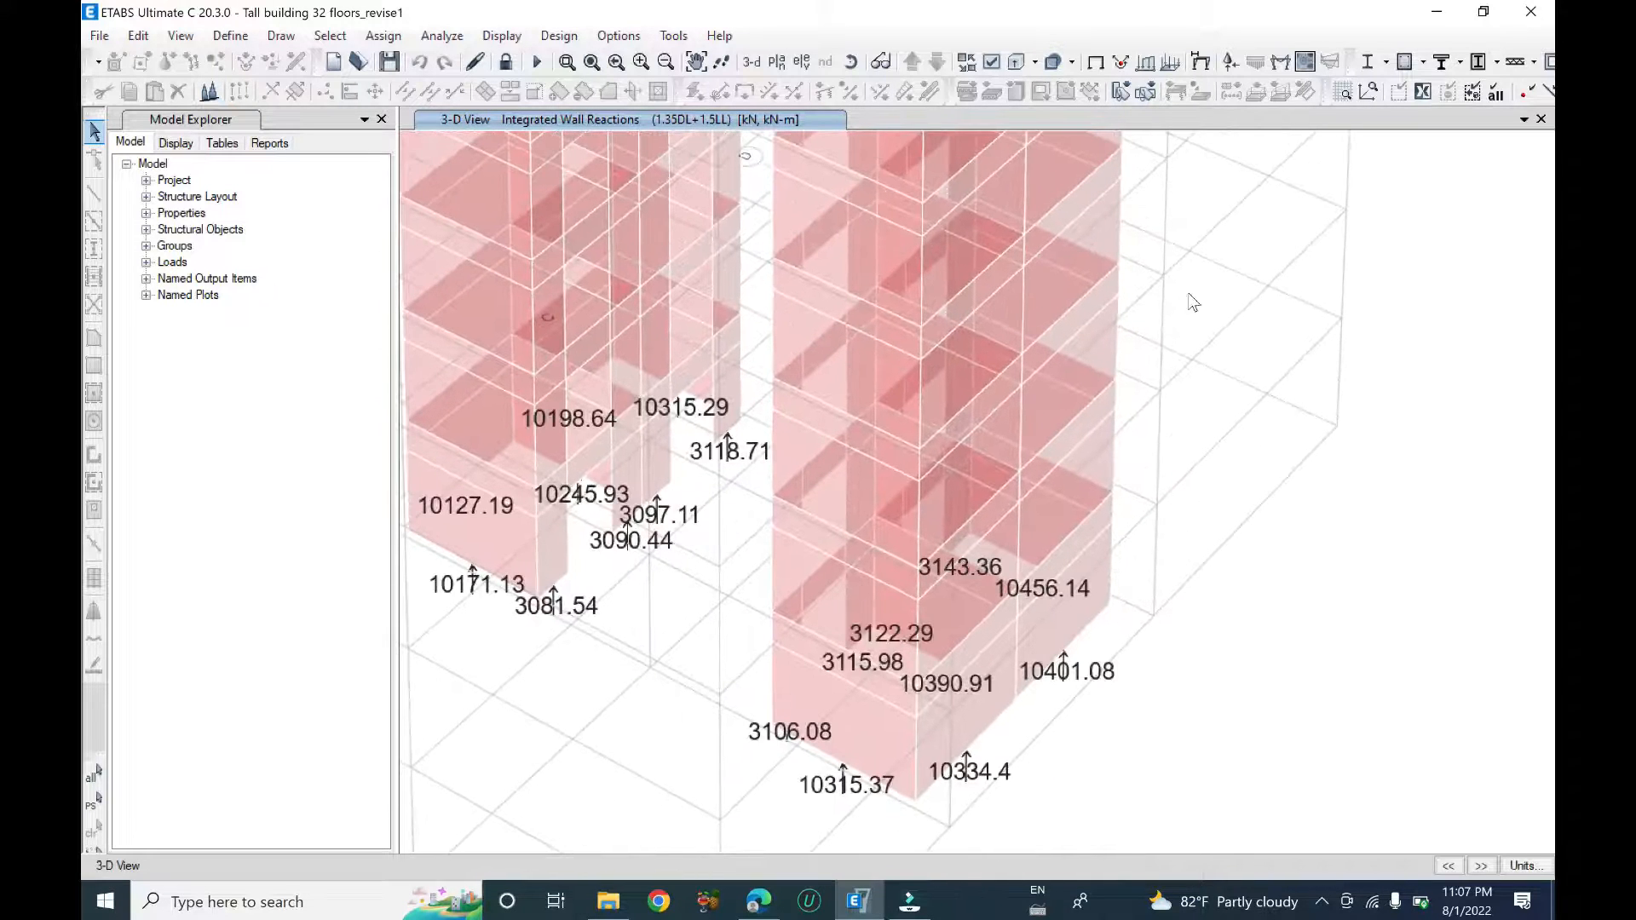
{"action": "left_click", "coordinate": [1306, 67]}
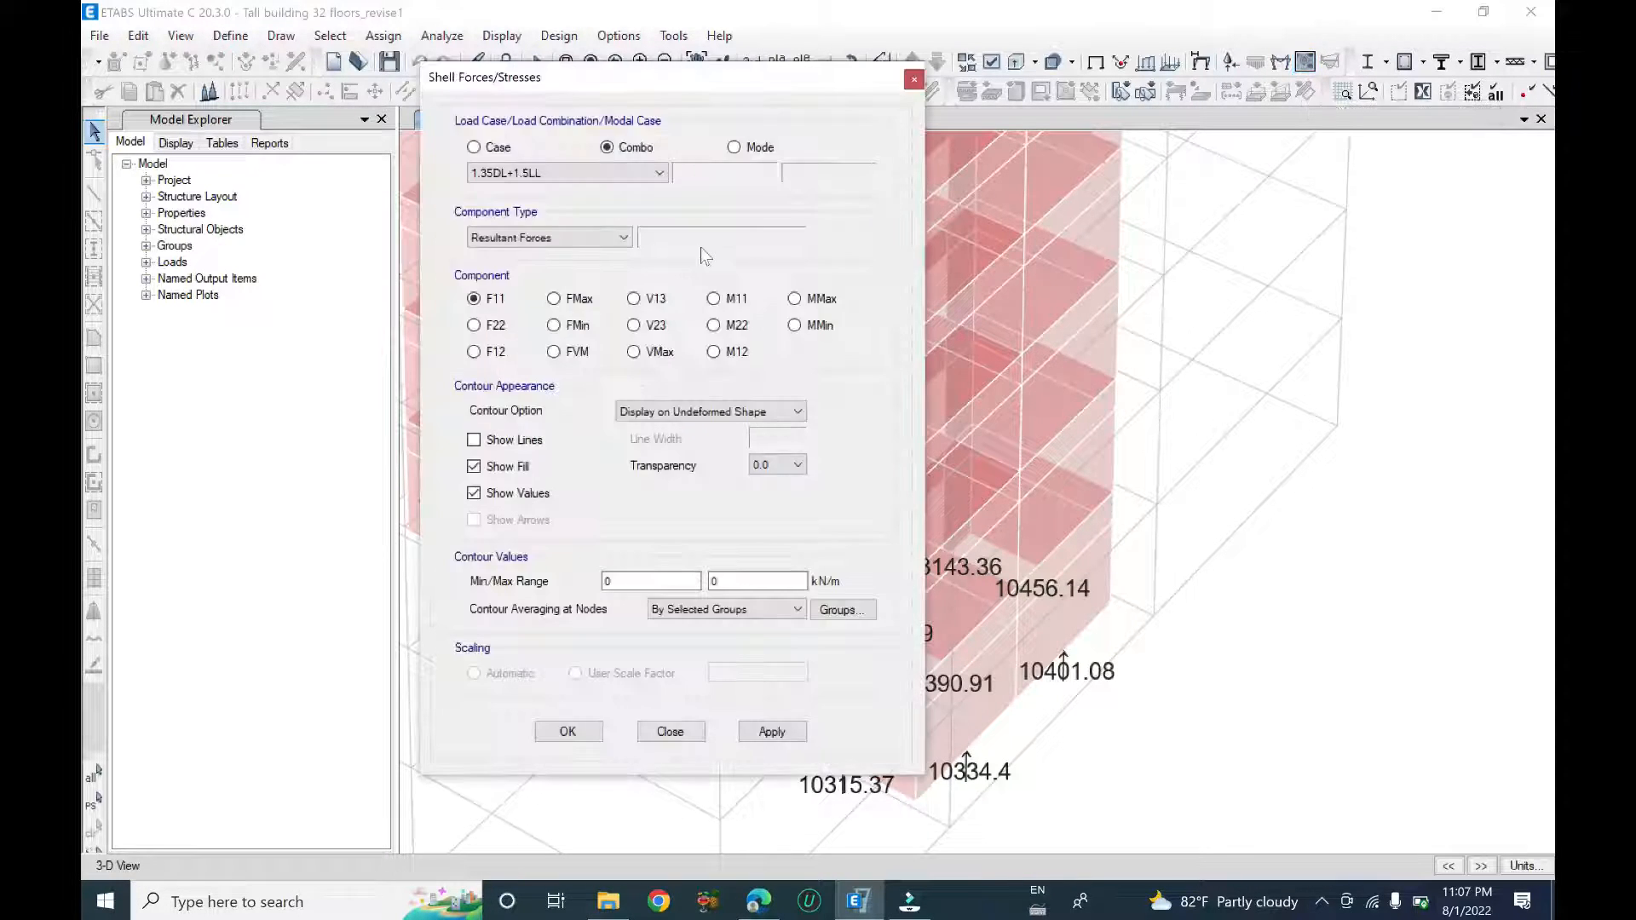
{"action": "left_click_drag", "start_coordinate": [613, 76], "coordinate": [1192, 48]}
{"action": "left_click", "coordinate": [1070, 123]}
{"action": "left_click", "coordinate": [1185, 121]}
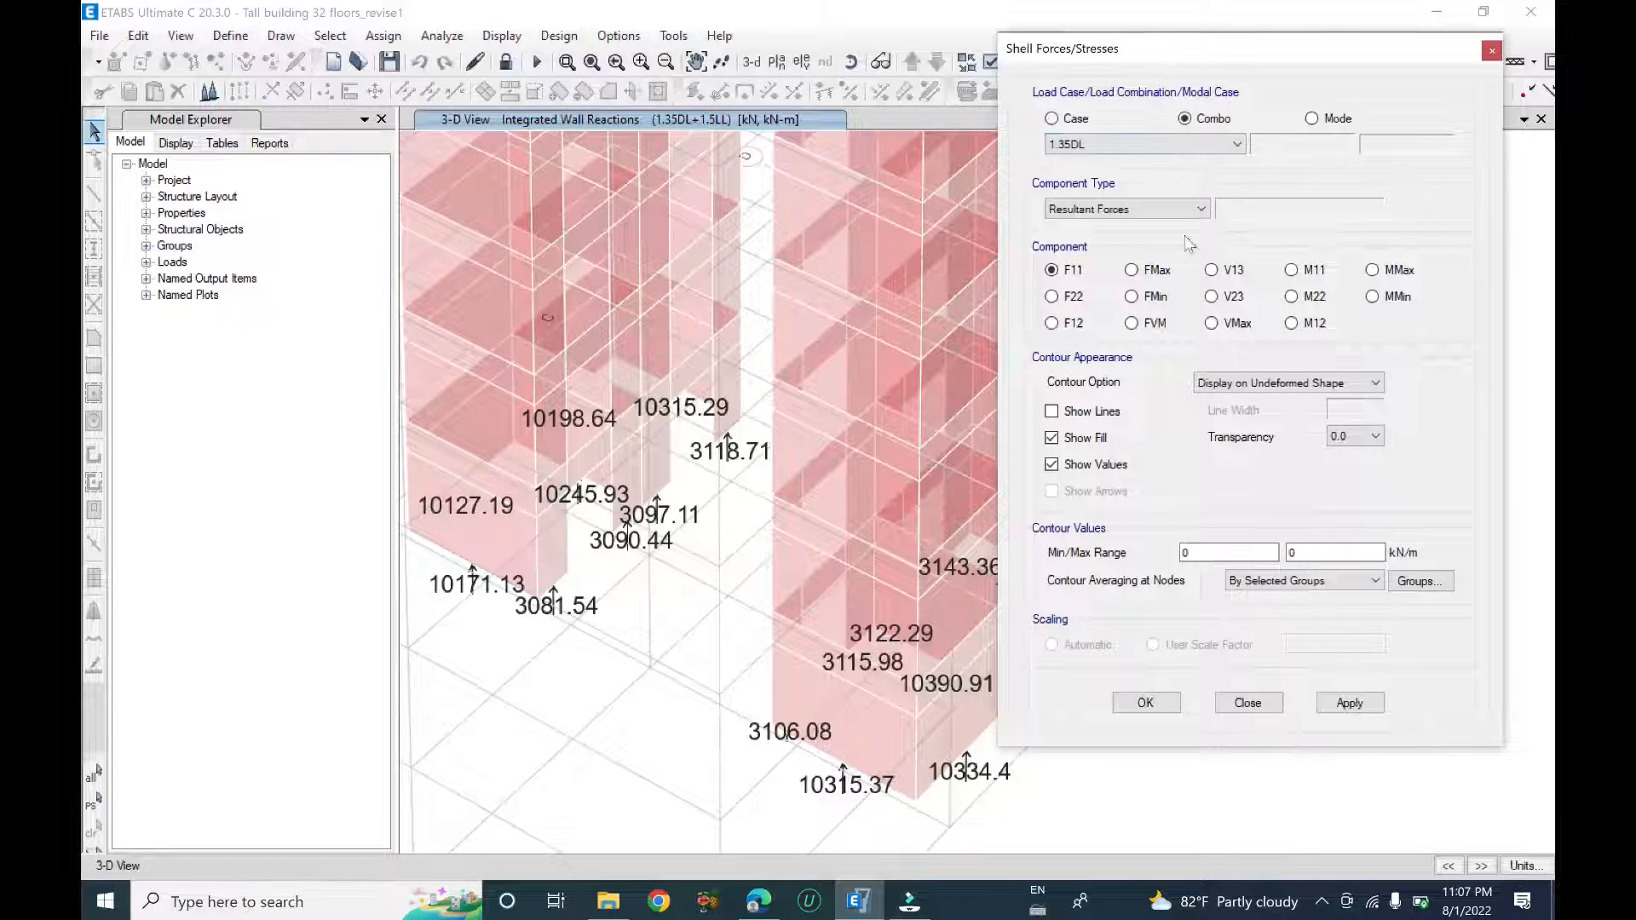
{"action": "left_click", "coordinate": [1189, 147]}
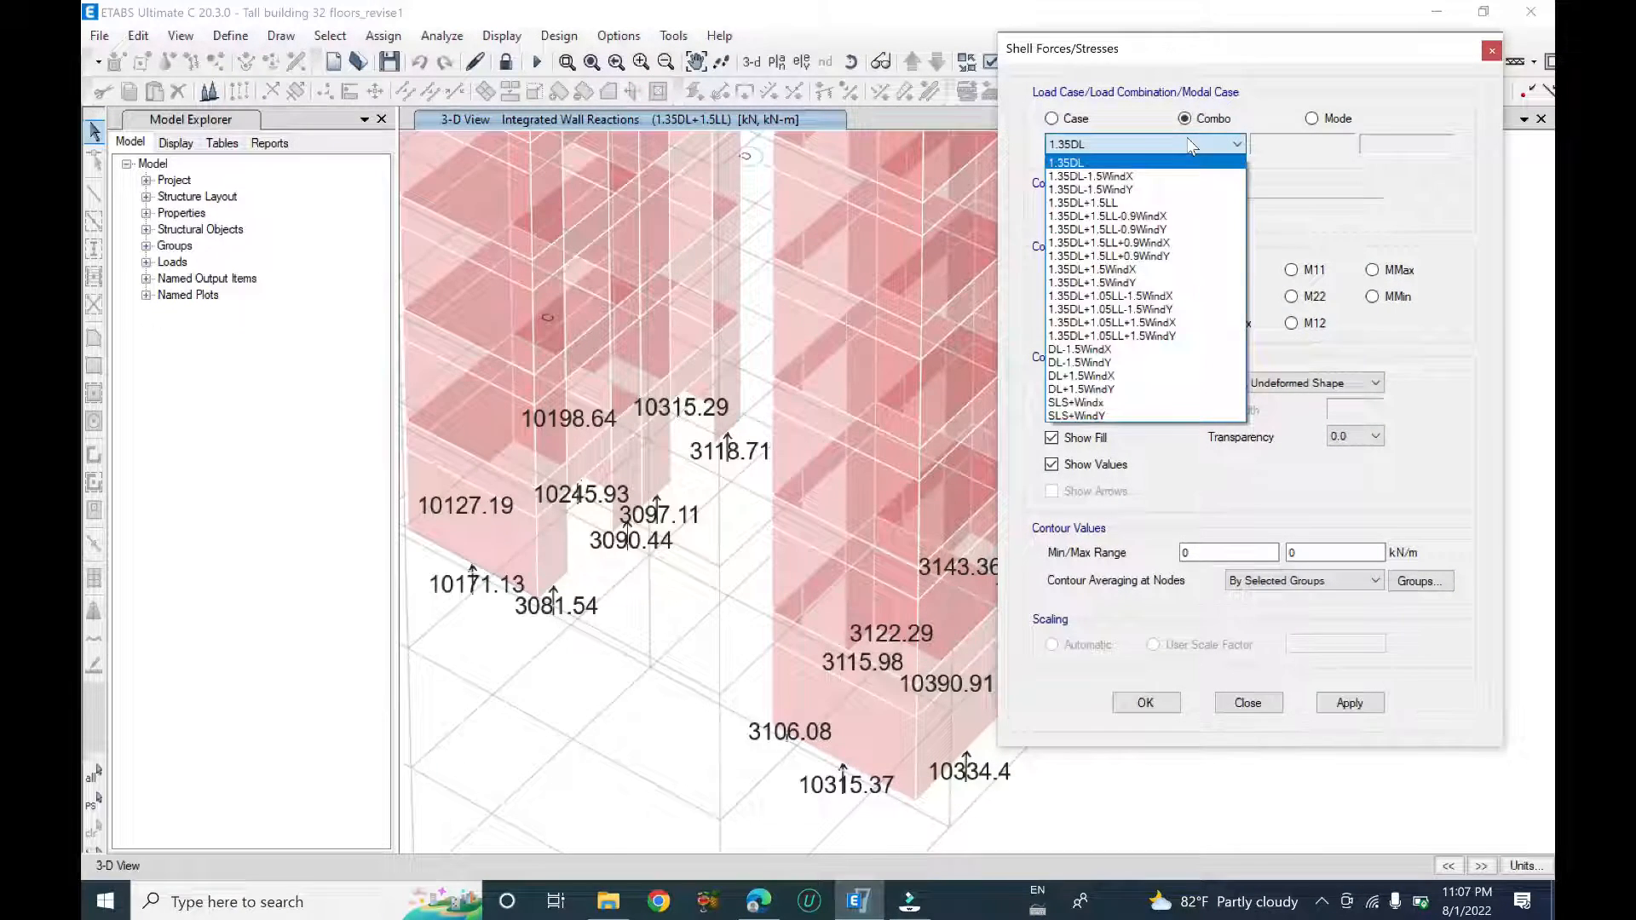
{"action": "left_click", "coordinate": [1175, 338]}
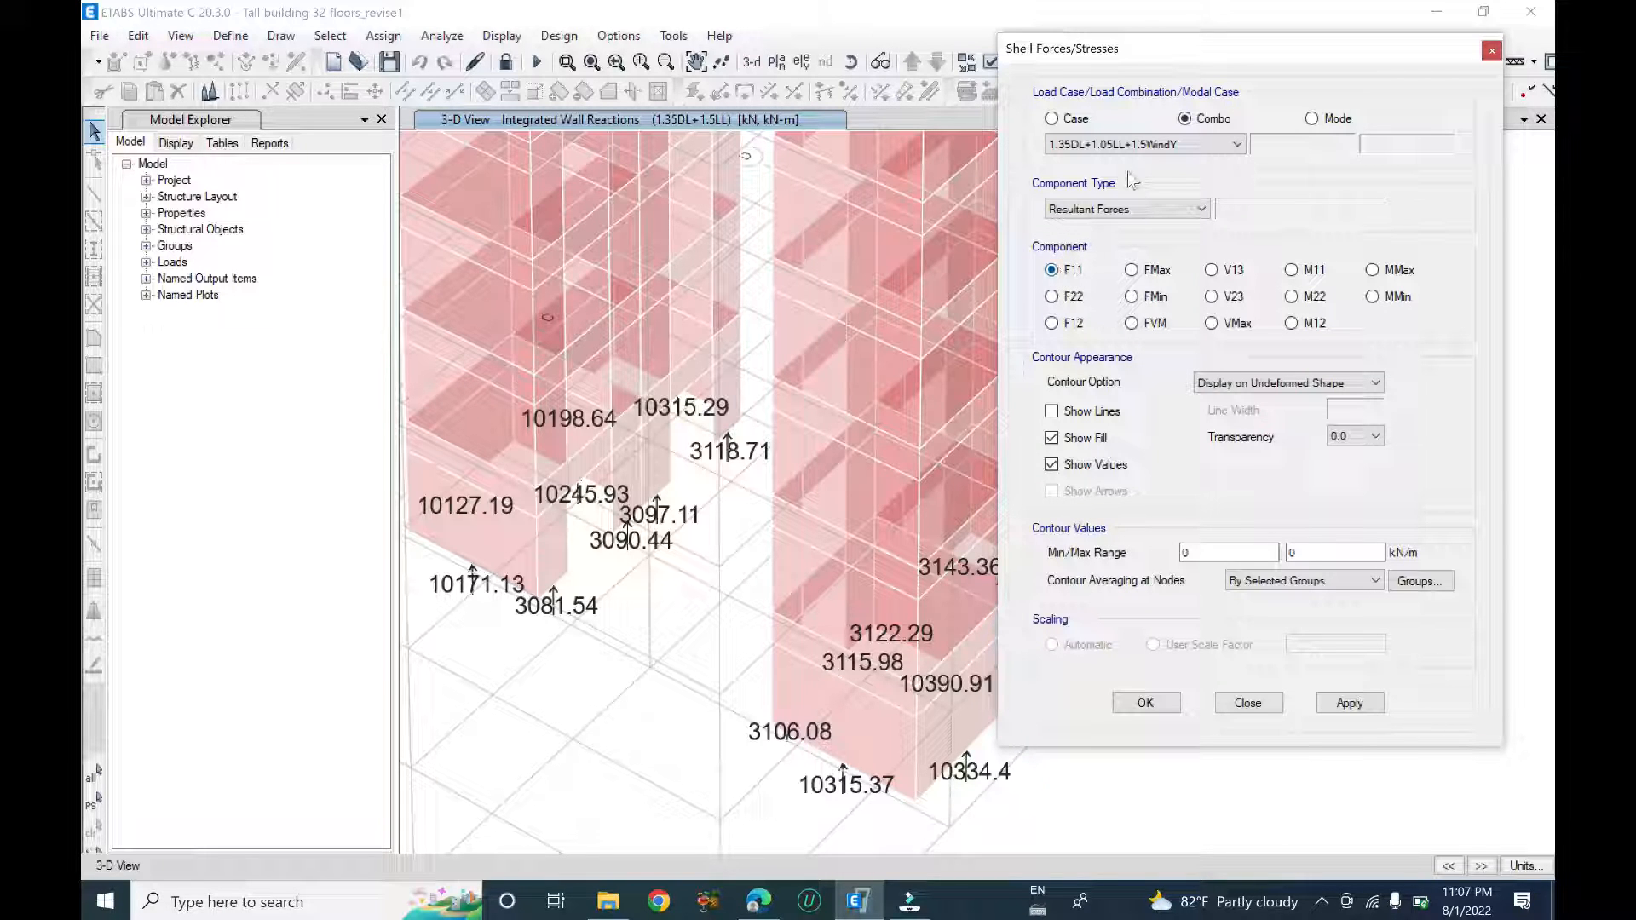
{"action": "left_click_drag", "start_coordinate": [1400, 66], "coordinate": [1240, 107]}
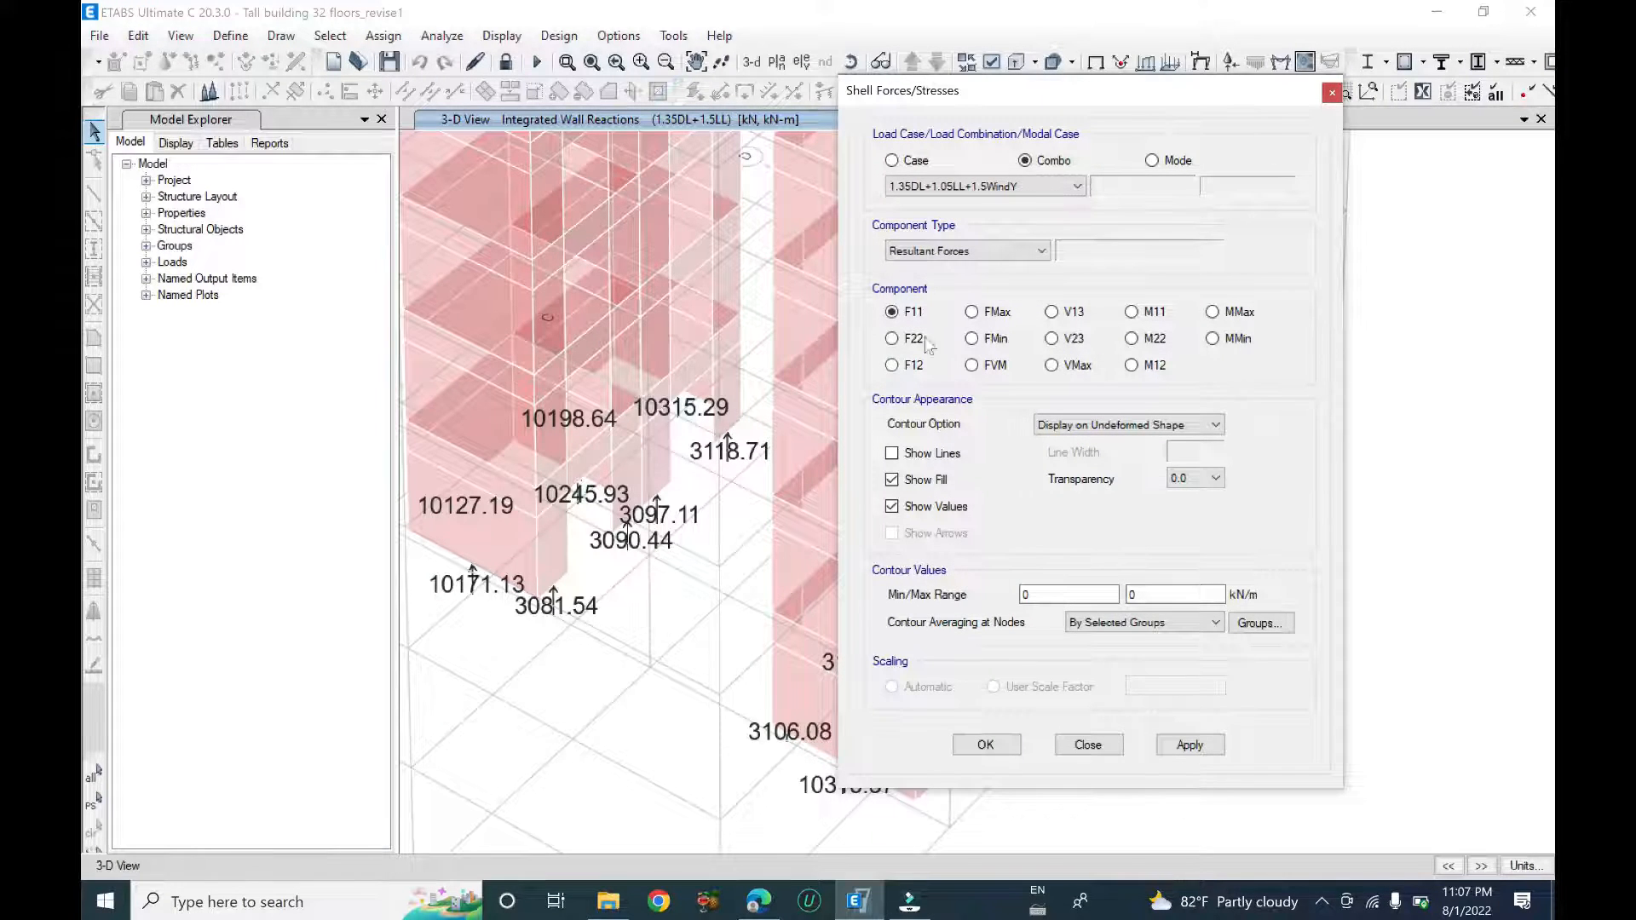
{"action": "left_click_drag", "start_coordinate": [1116, 95], "coordinate": [1271, 17]}
{"action": "left_click", "coordinate": [1008, 288]}
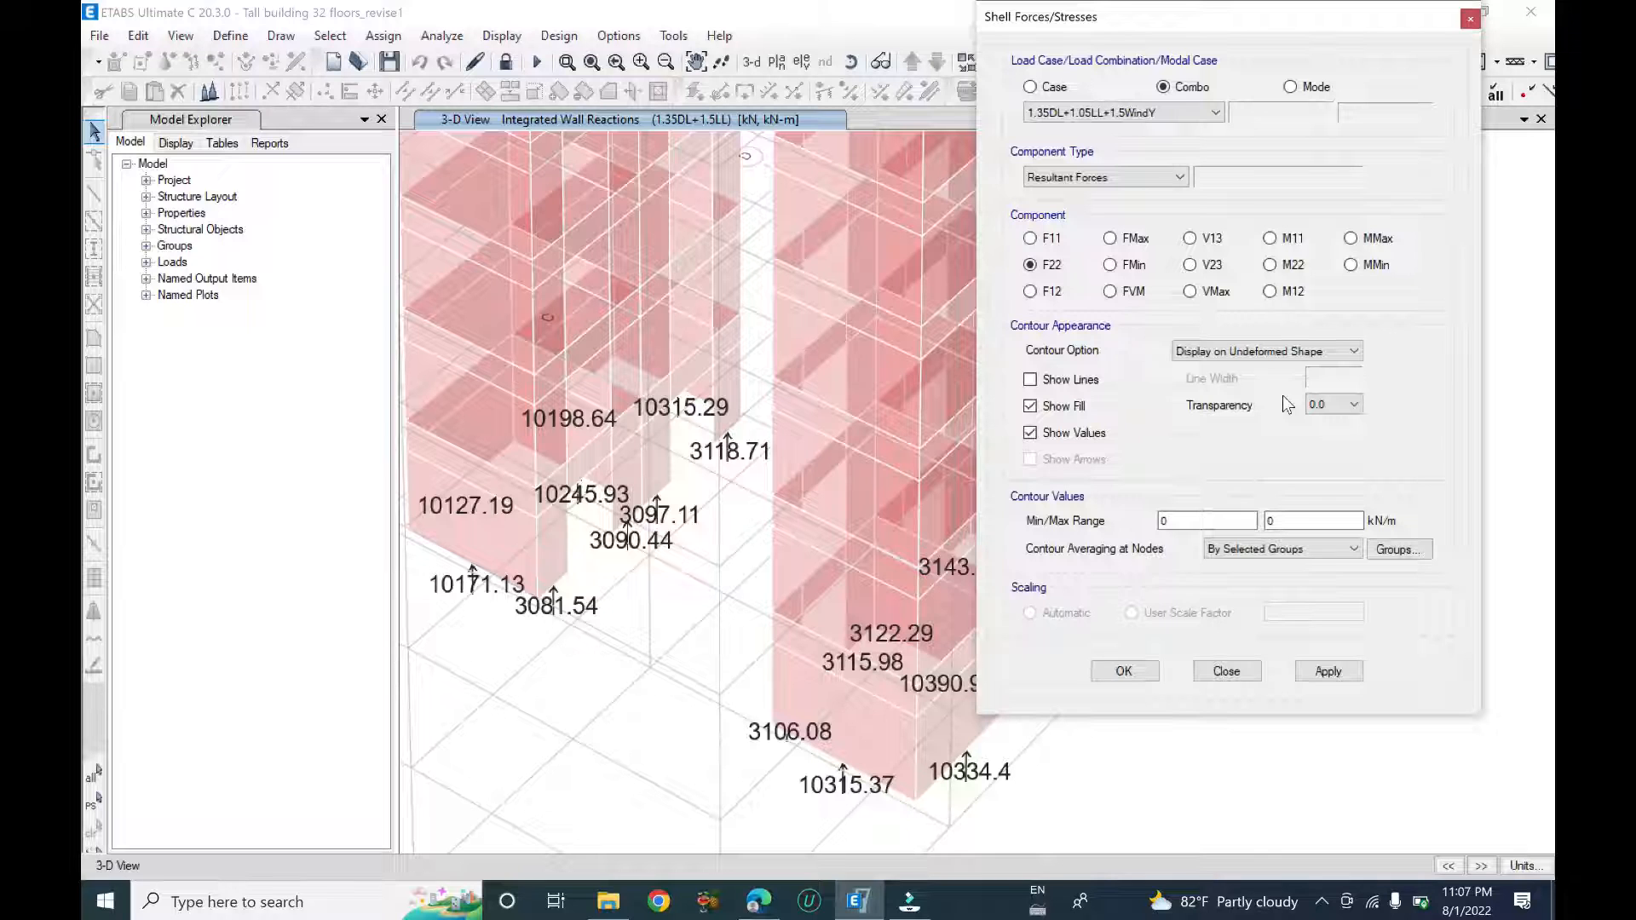
{"action": "key", "text": "Escape"}
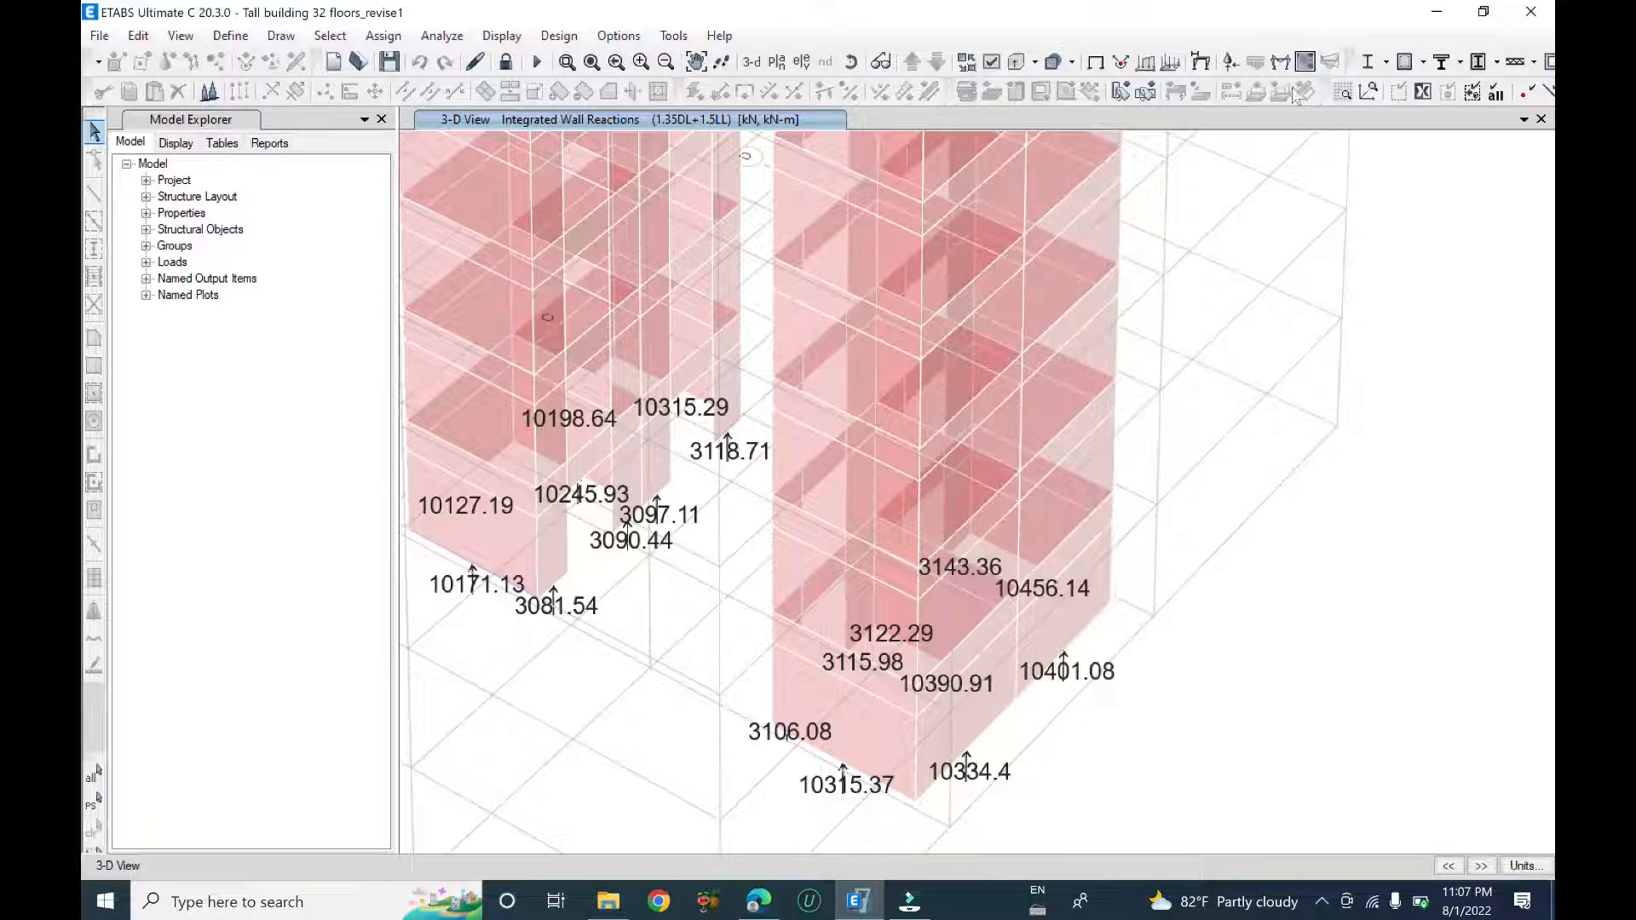
- Plot the axial force diagram for frames and piers under the 1.35DL+1.5LL combination, with filled diagrams and values shown
{"action": "left_click", "coordinate": [1281, 63]}
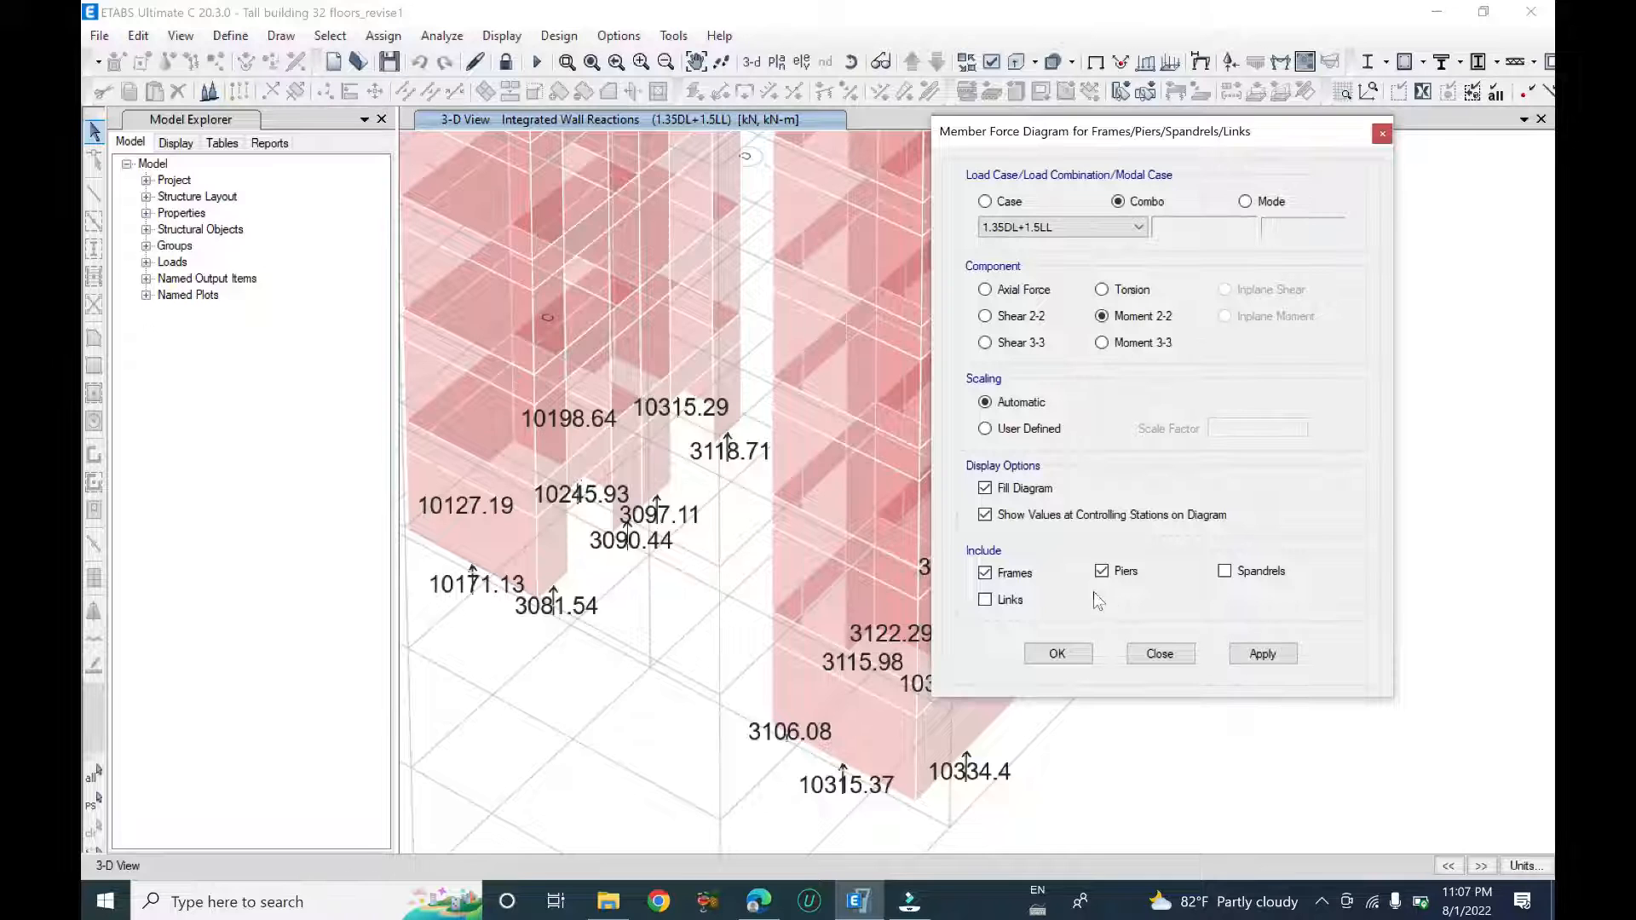
{"action": "left_click", "coordinate": [1101, 572]}
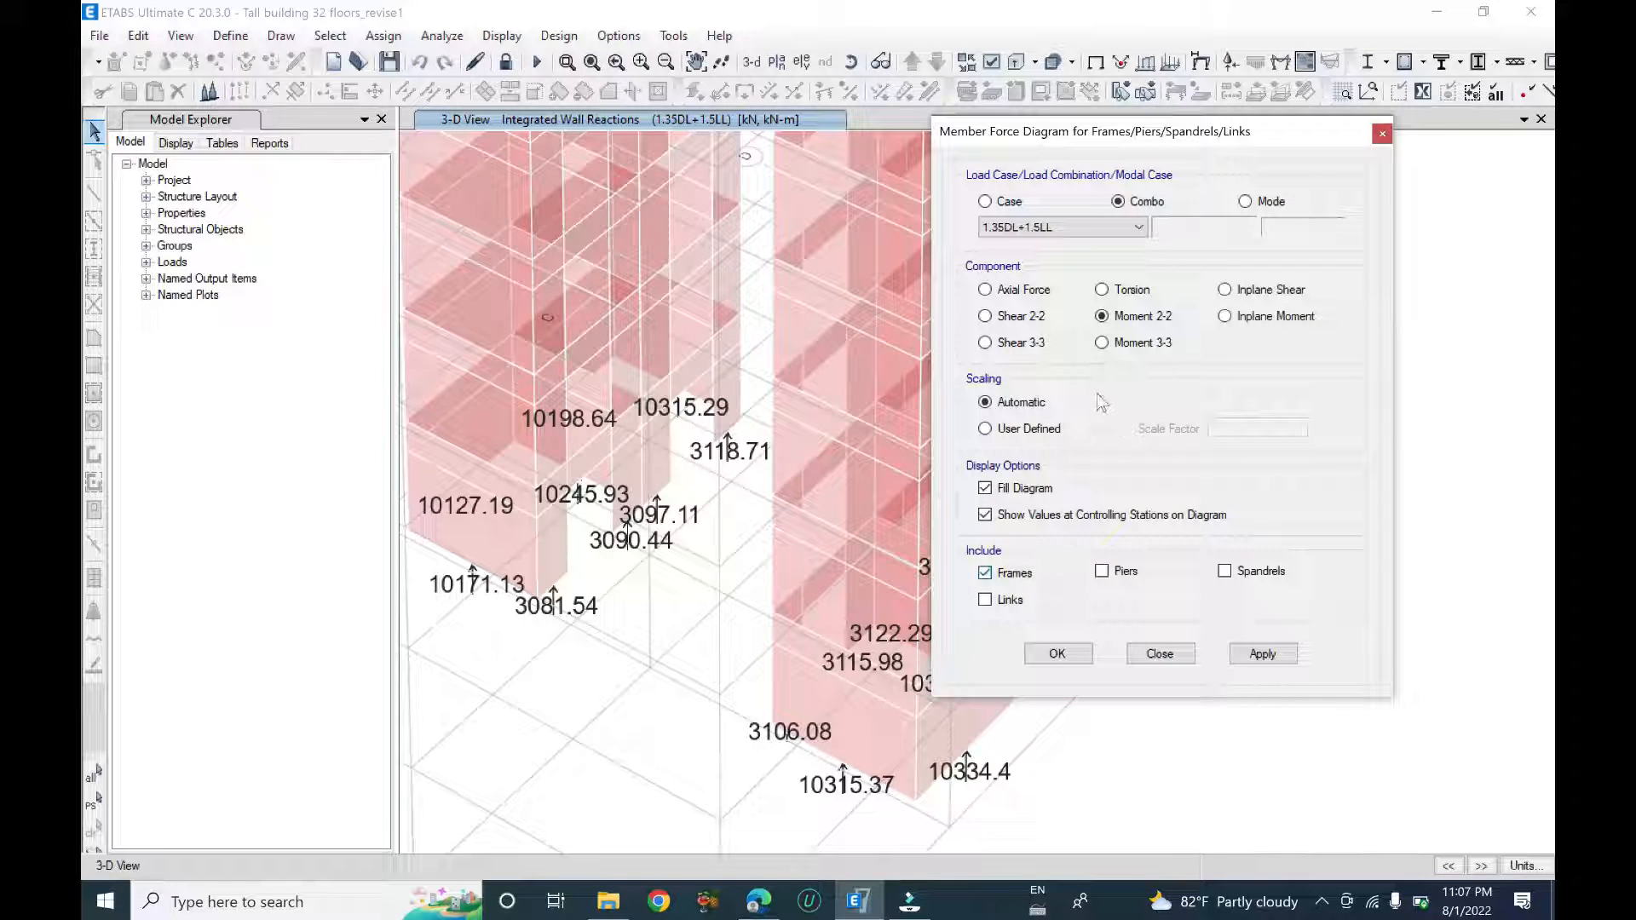
{"action": "left_click_drag", "start_coordinate": [1189, 144], "coordinate": [1137, 138]}
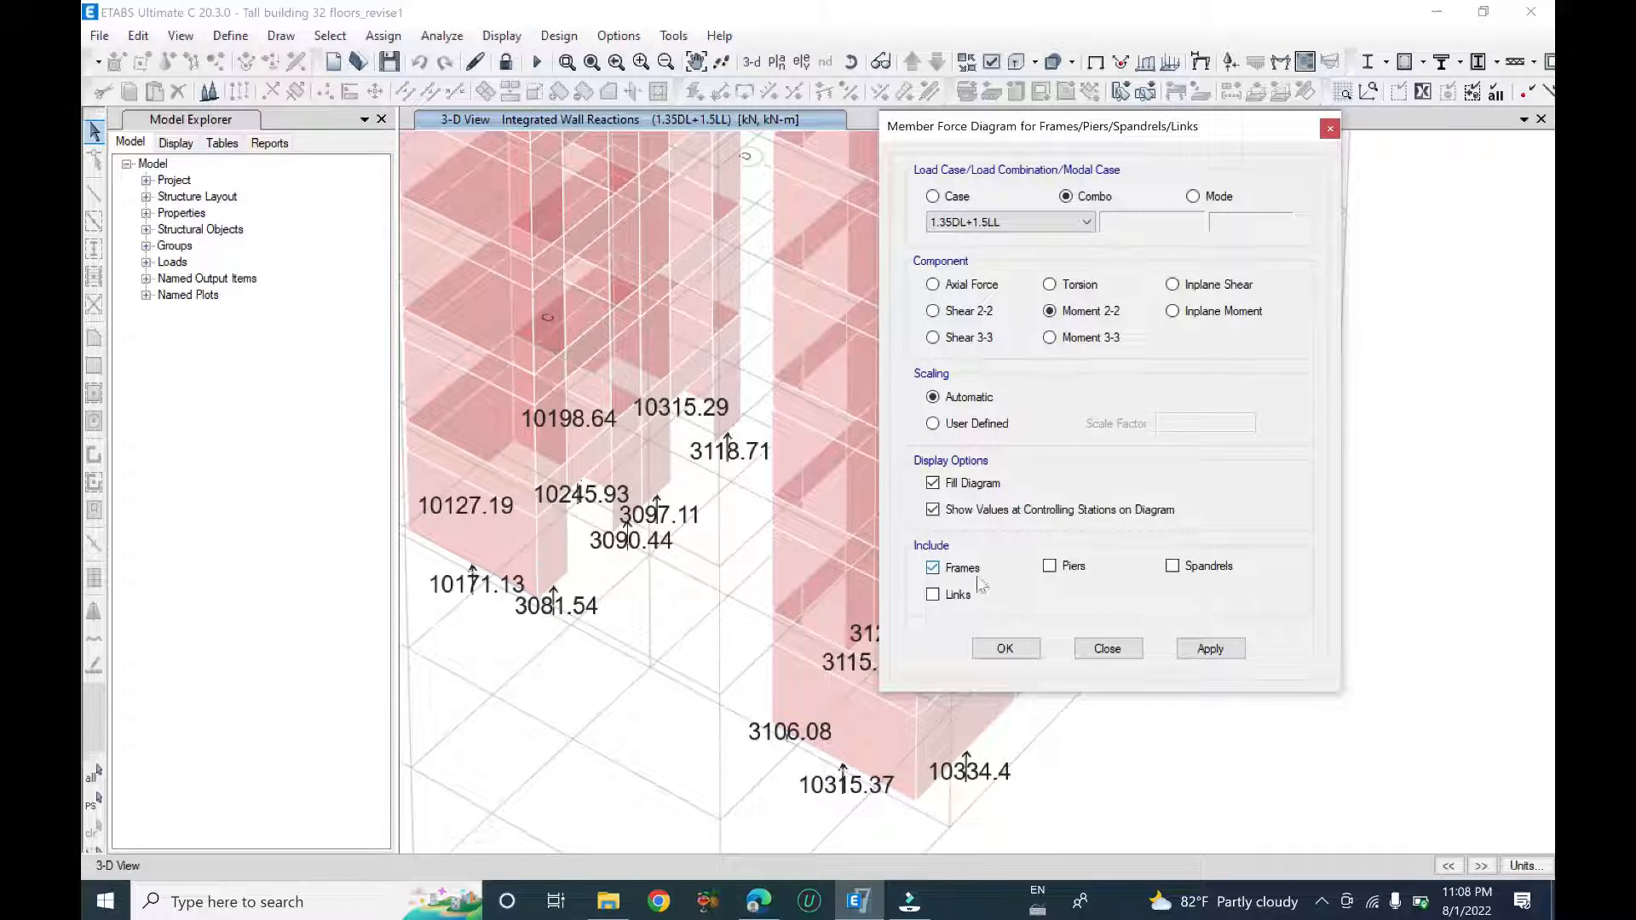
{"action": "left_click", "coordinate": [1053, 569]}
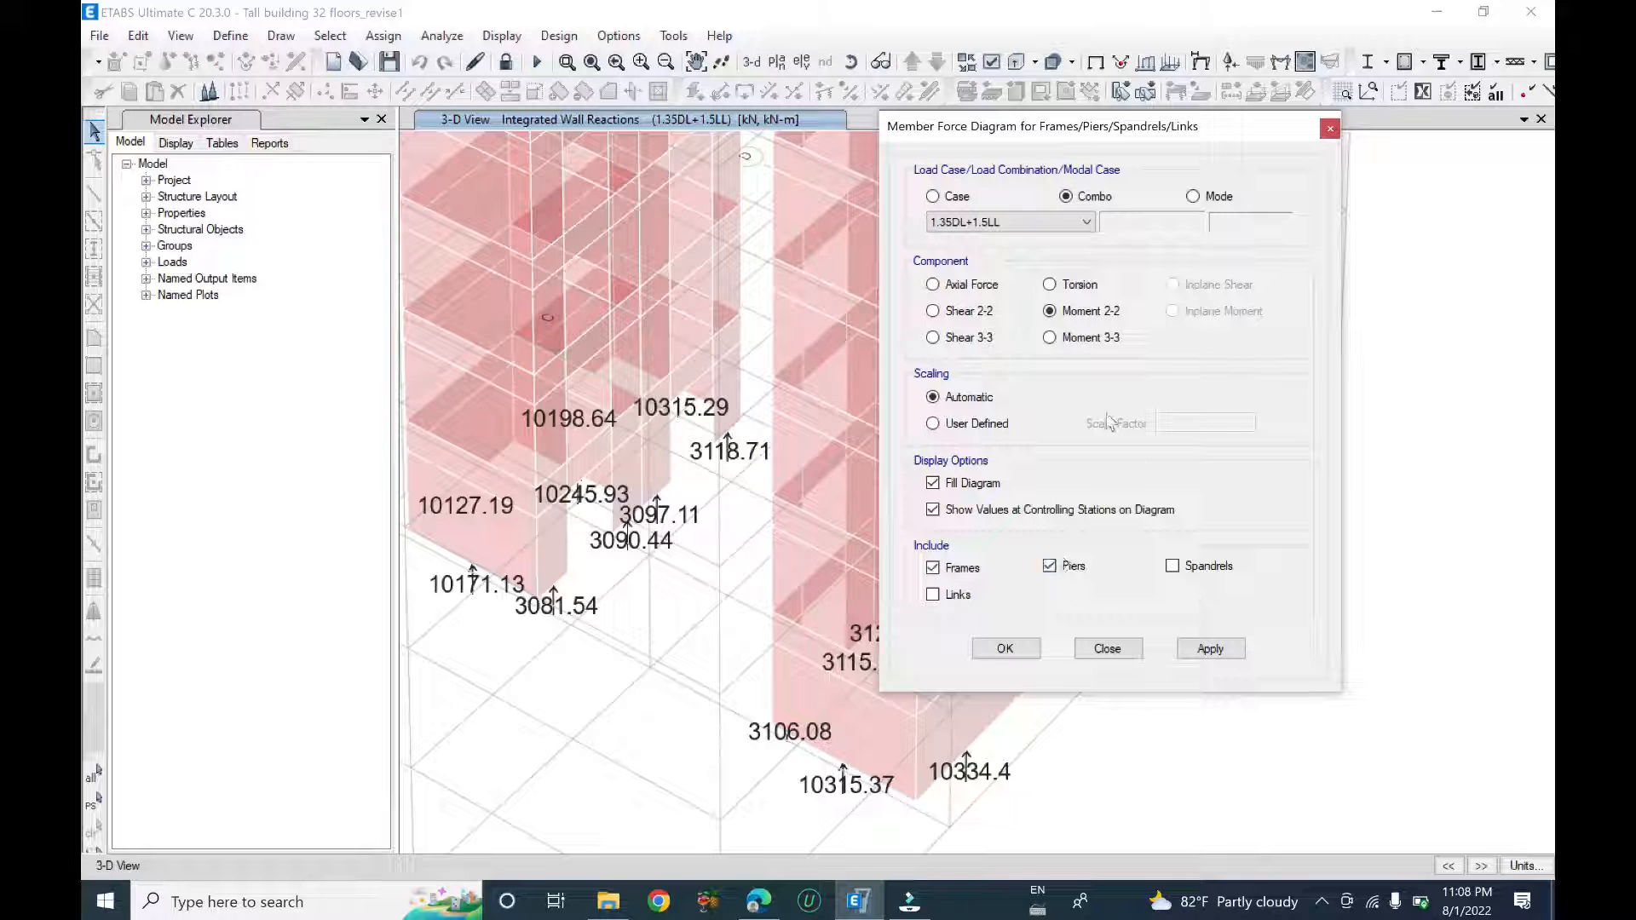
{"action": "left_click", "coordinate": [944, 287]}
{"action": "left_click_drag", "start_coordinate": [1087, 128], "coordinate": [1217, 90]}
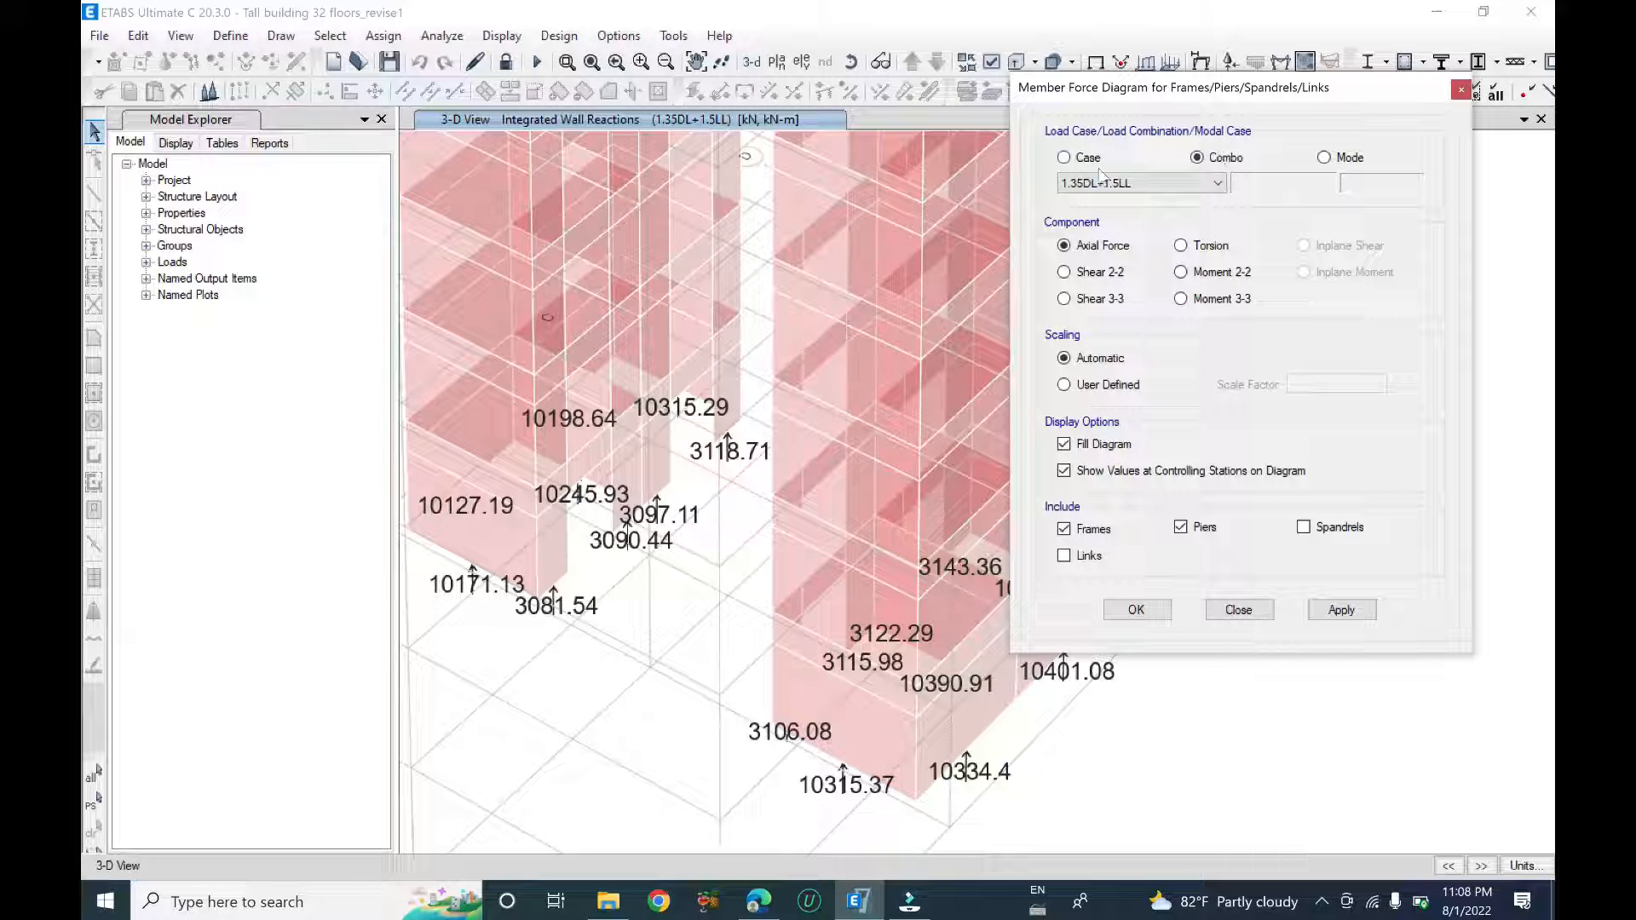
{"action": "left_click", "coordinate": [1202, 188]}
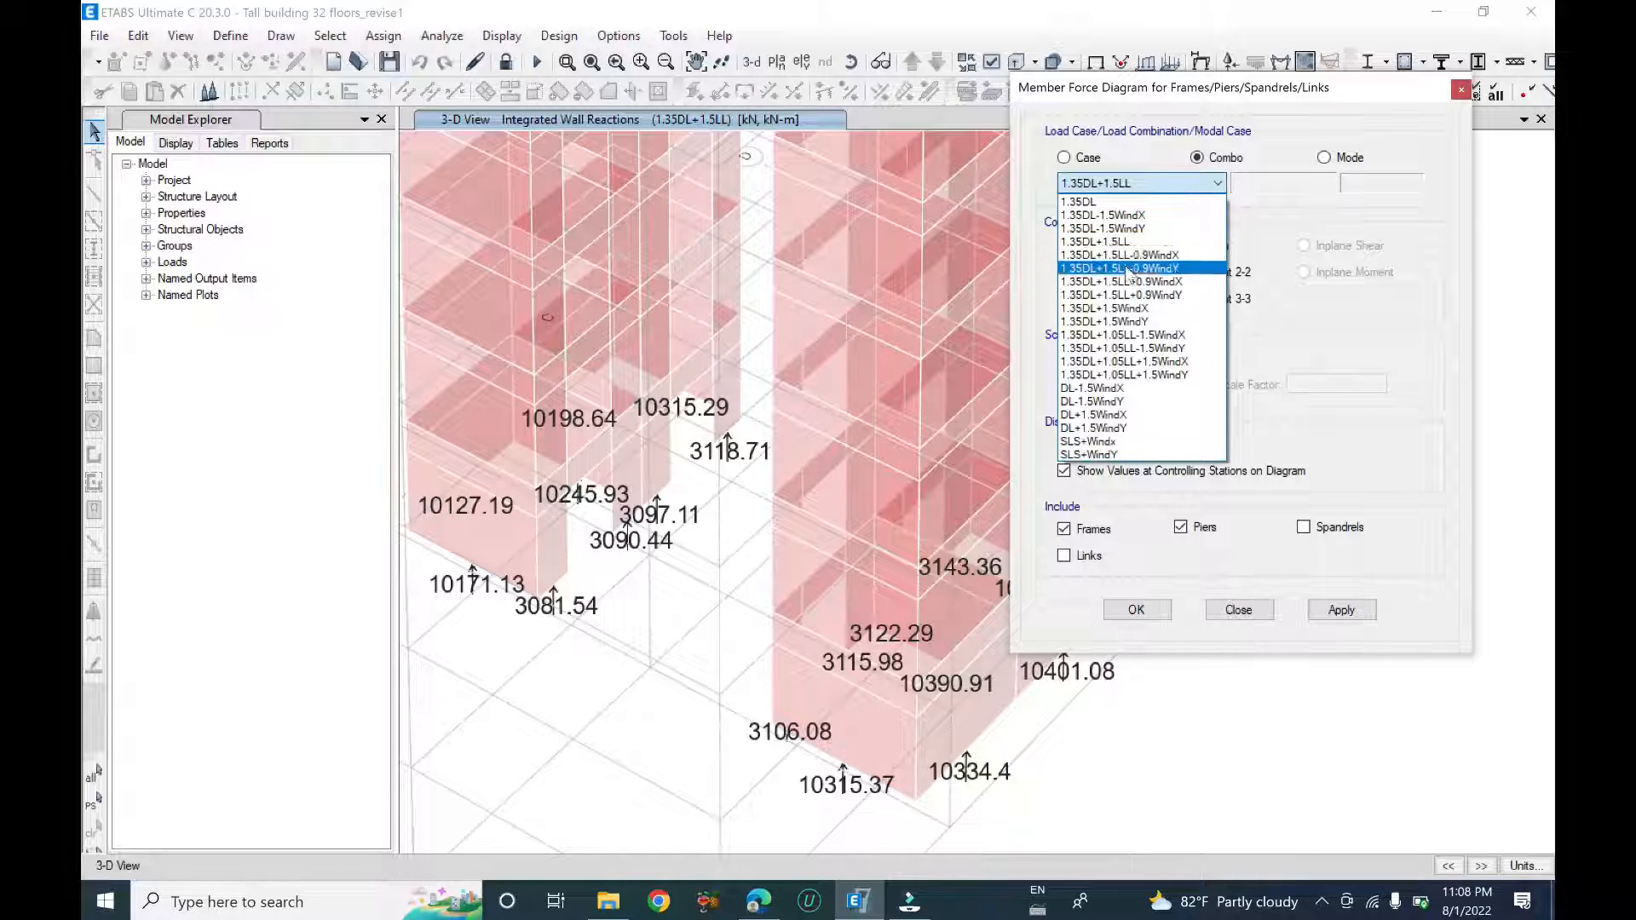
{"action": "left_click", "coordinate": [1146, 242]}
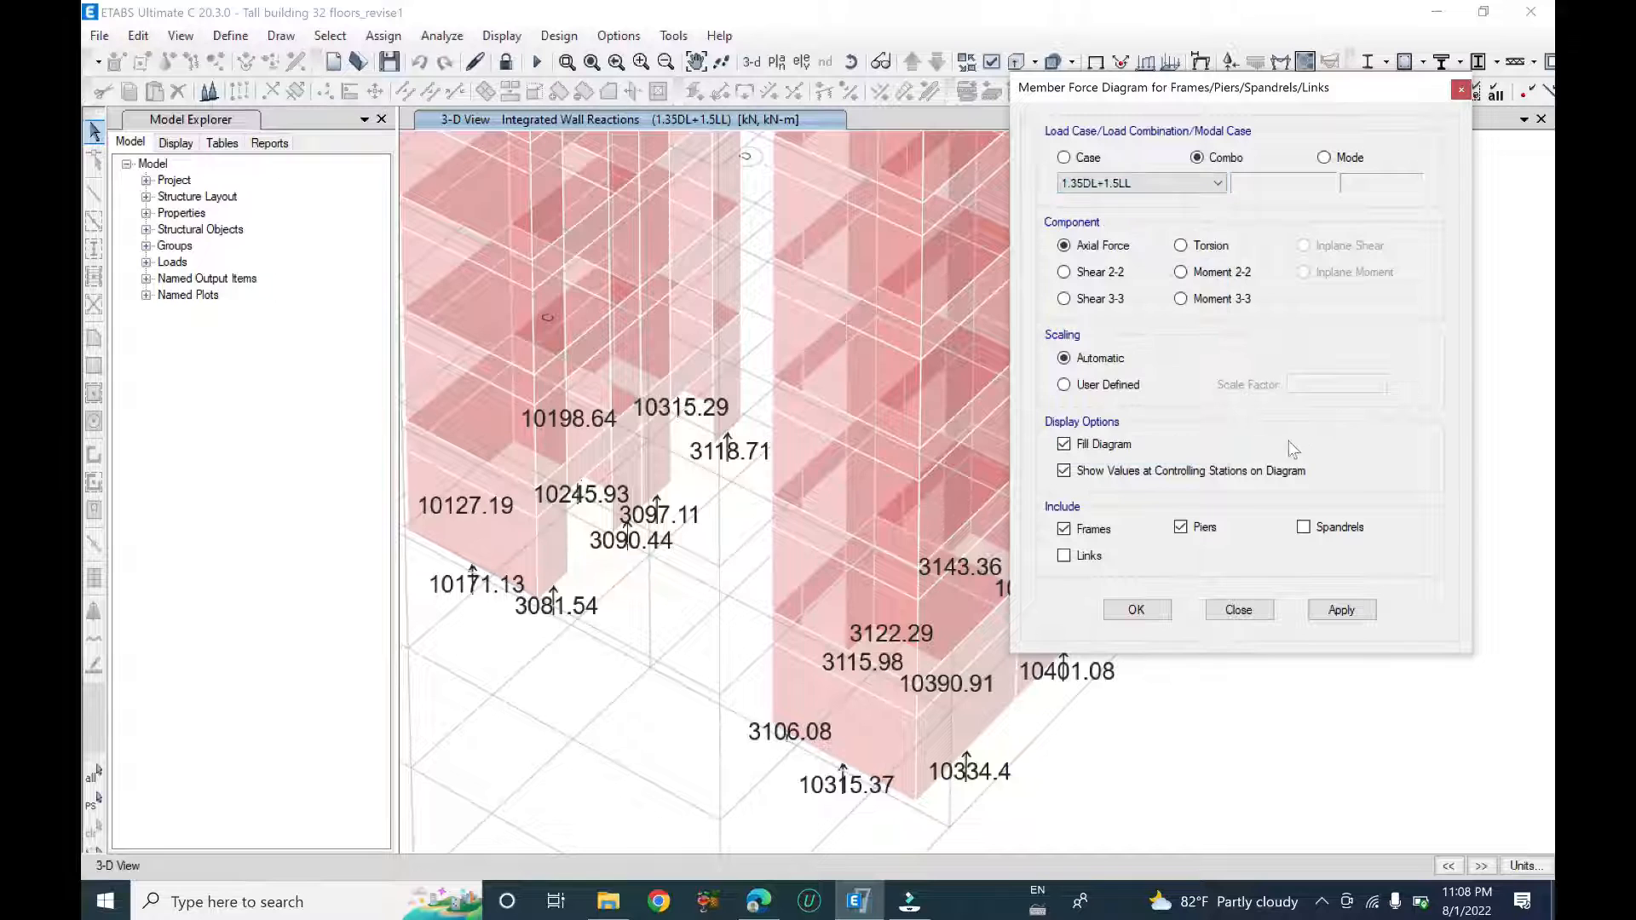
{"action": "left_click", "coordinate": [1340, 609]}
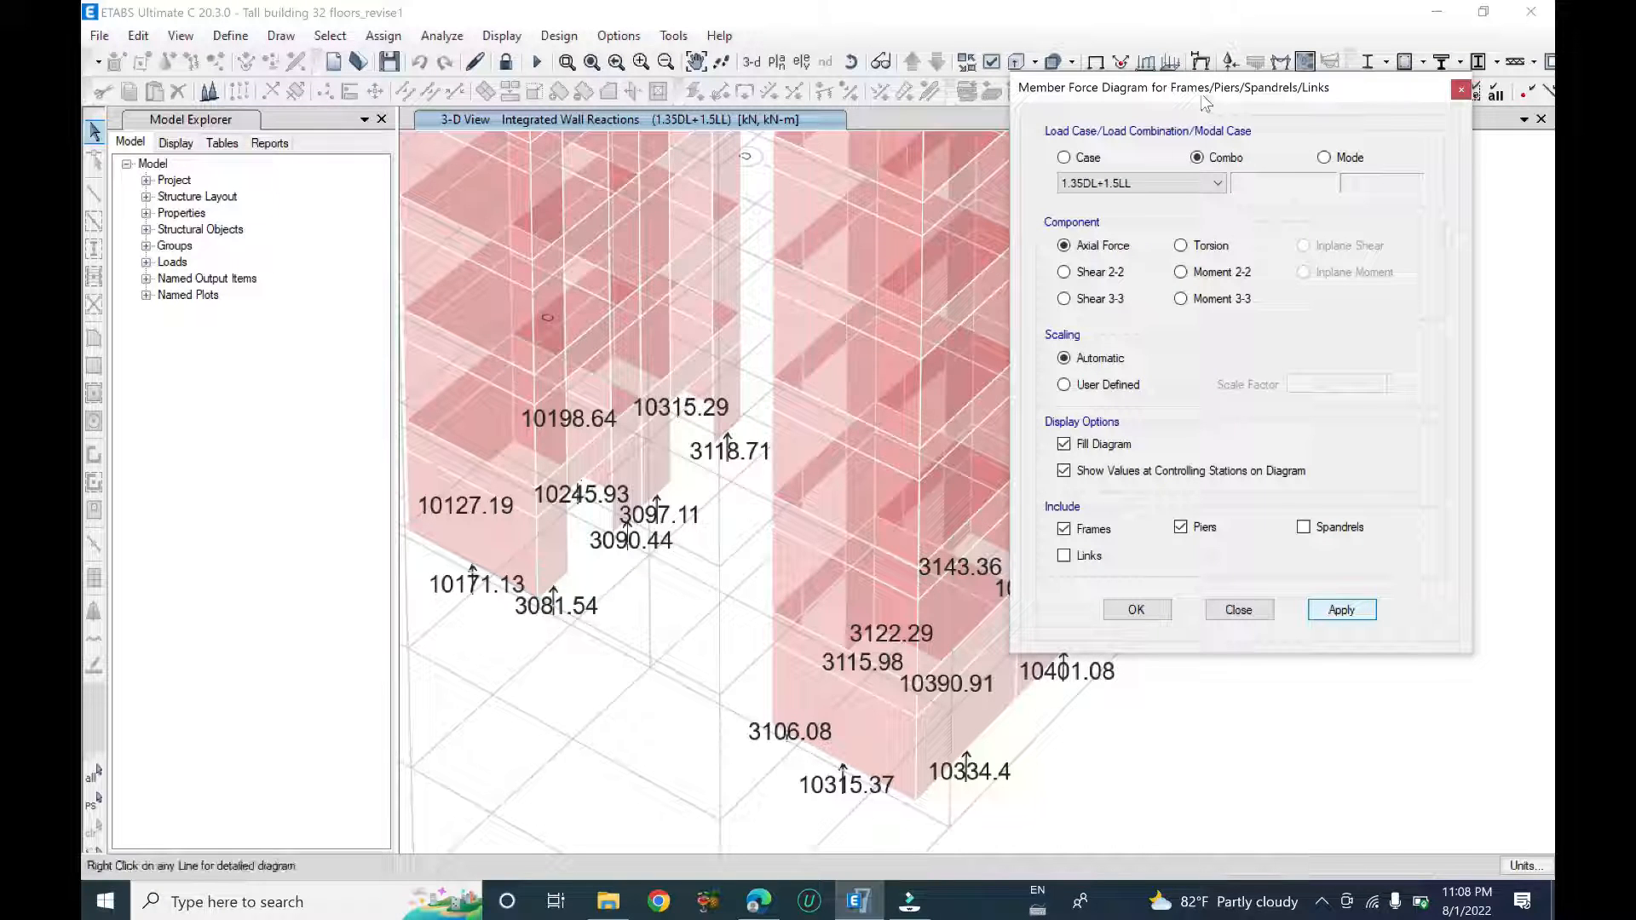
- Examine the pier axial force values at the bases of both cores from several angles
{"action": "left_click_drag", "start_coordinate": [1190, 98], "coordinate": [1282, 149]}
{"action": "middle_click_drag", "start_coordinate": [919, 573], "coordinate": [771, 389]}
{"action": "middle_click_drag", "start_coordinate": [699, 484], "coordinate": [864, 511], "text": "shift"}
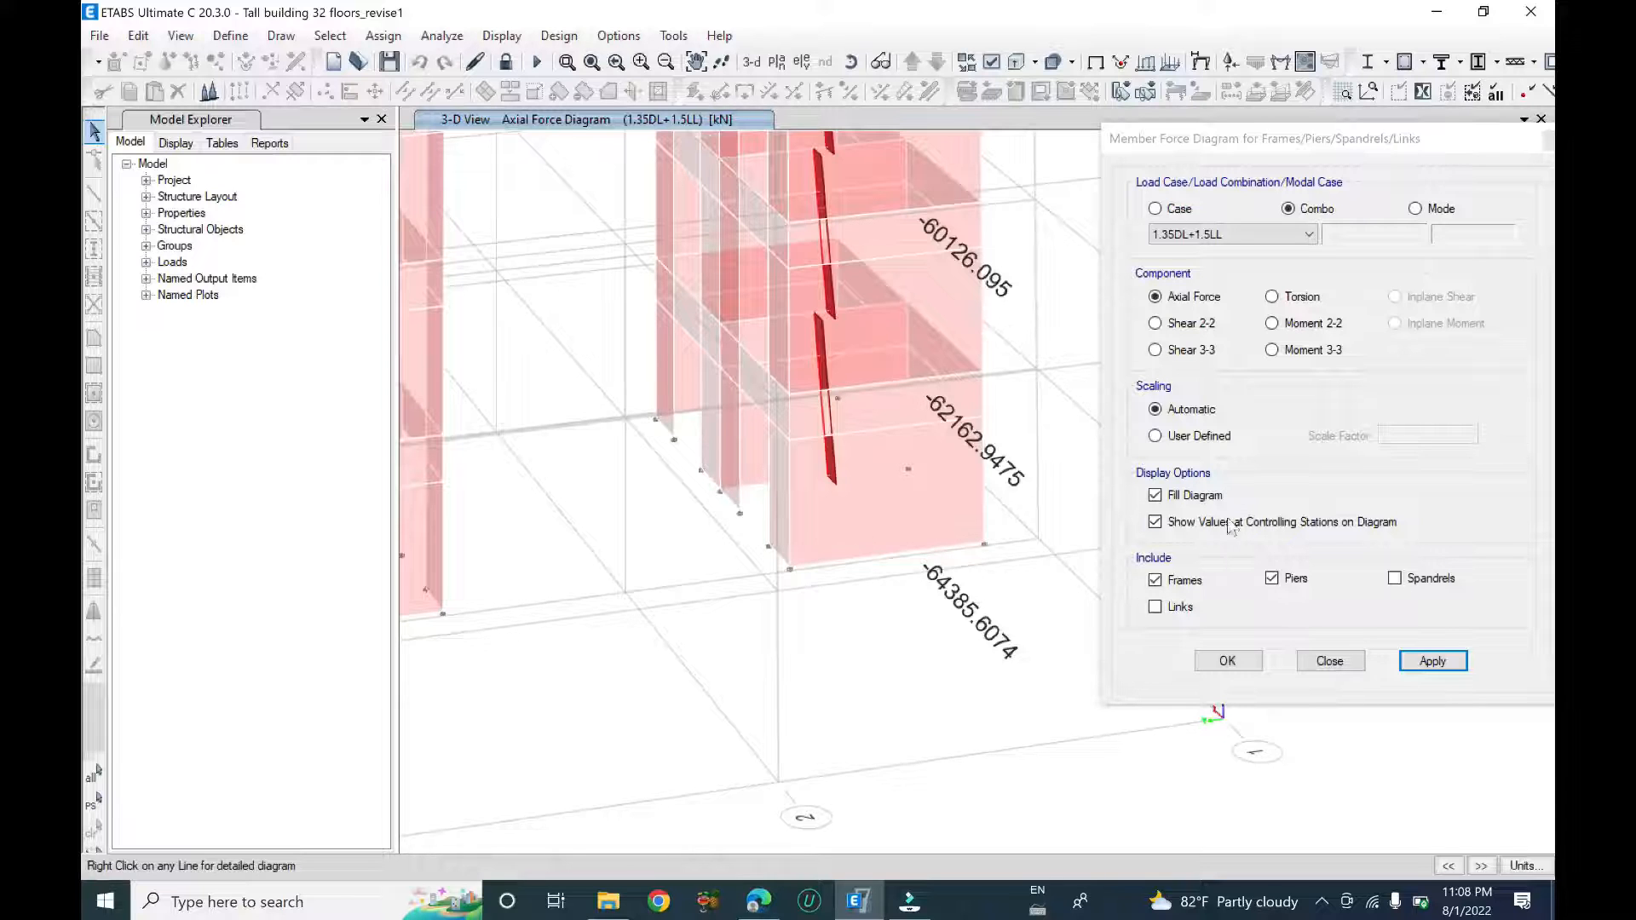
{"action": "middle_click_drag", "start_coordinate": [898, 450], "coordinate": [780, 527]}
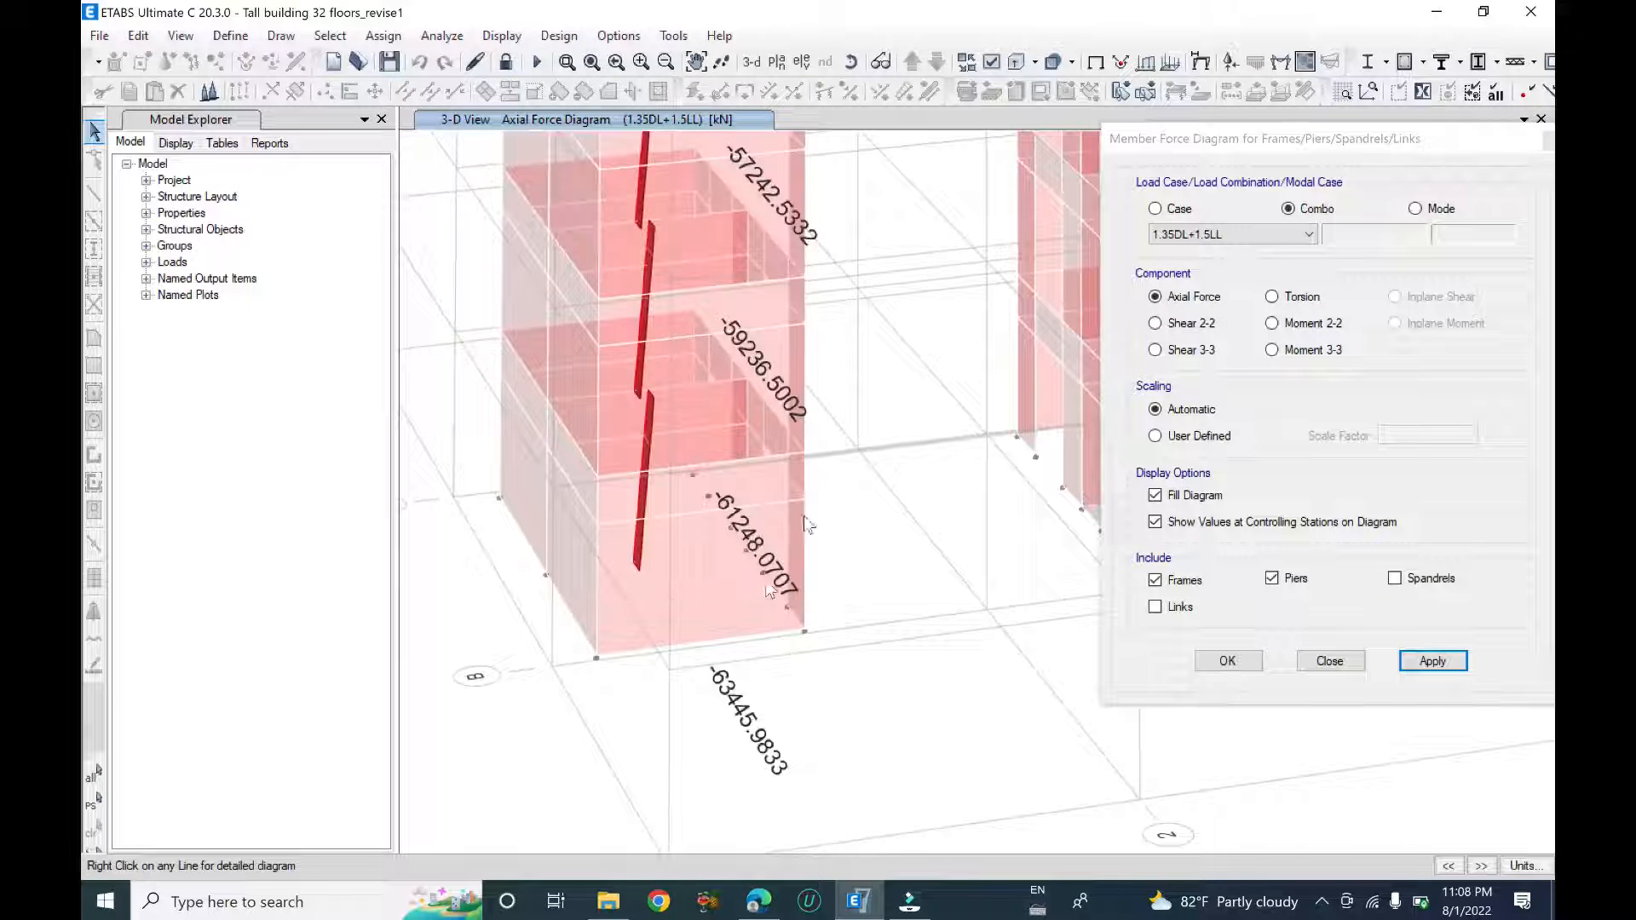
{"action": "scroll", "coordinate": [694, 515], "scroll_direction": "down", "scroll_amount": 3}
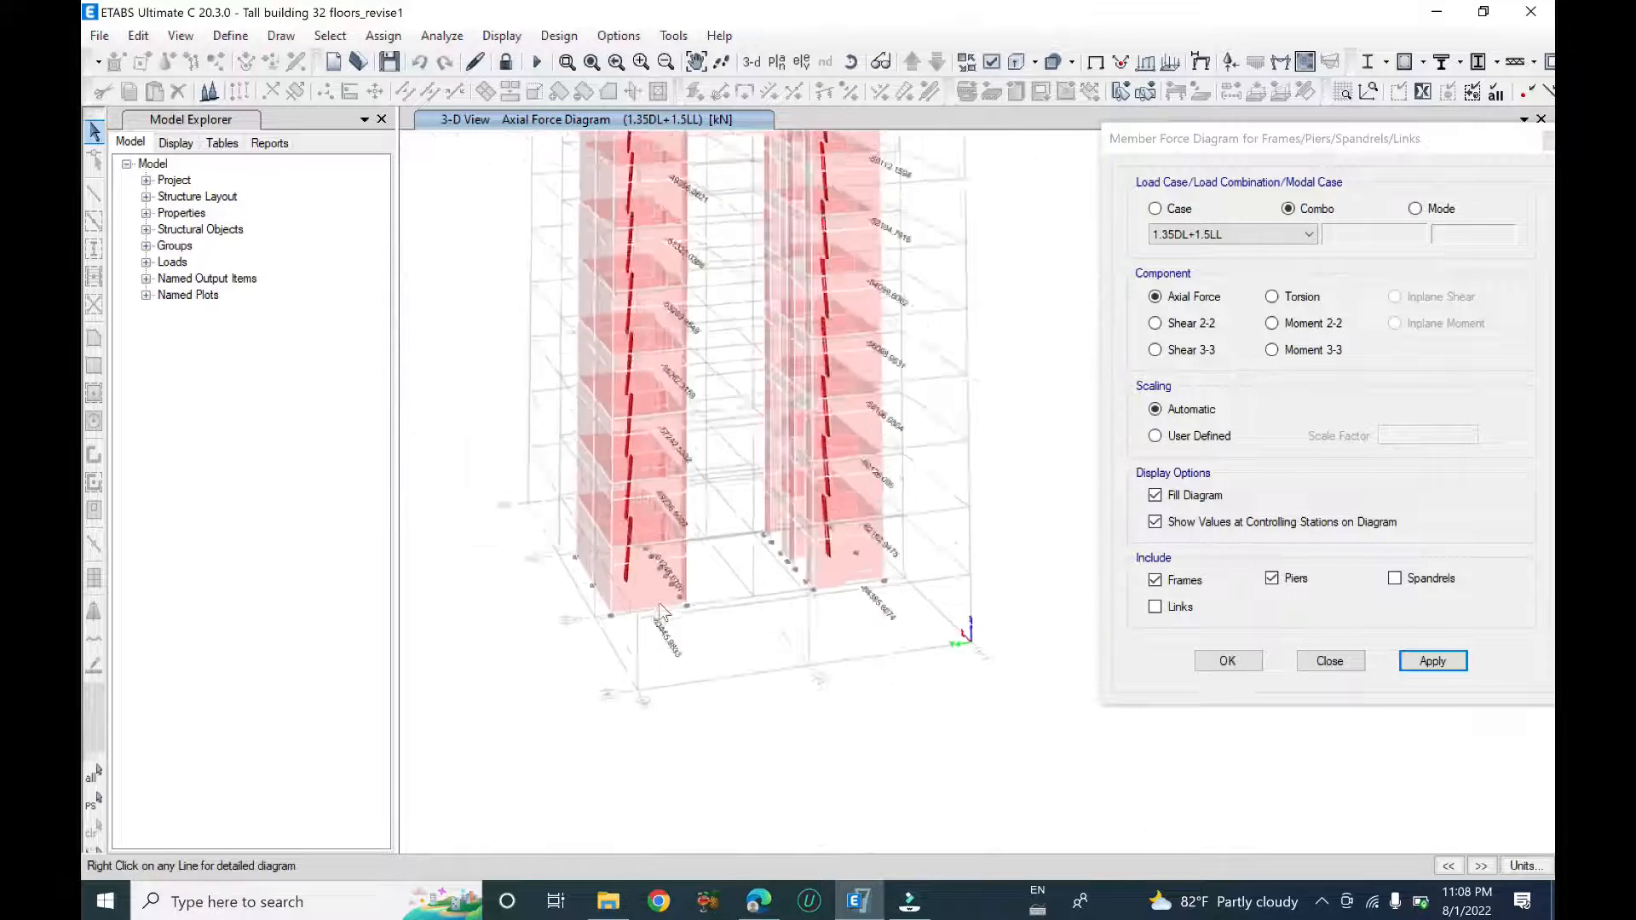
{"action": "scroll", "coordinate": [745, 562], "scroll_direction": "up", "scroll_amount": 3}
{"action": "mouse_move", "coordinate": [743, 554]}
{"action": "middle_mouse_down", "text": "shift"}
{"action": "mouse_move", "coordinate": [713, 566]}
{"action": "mouse_move", "coordinate": [662, 553]}
{"action": "mouse_move", "coordinate": [760, 551]}
{"action": "middle_mouse_up", "text": "shift"}
{"action": "middle_click_drag", "start_coordinate": [812, 604], "coordinate": [873, 590], "text": "shift"}
{"action": "scroll", "coordinate": [786, 518], "scroll_direction": "down", "scroll_amount": 5}
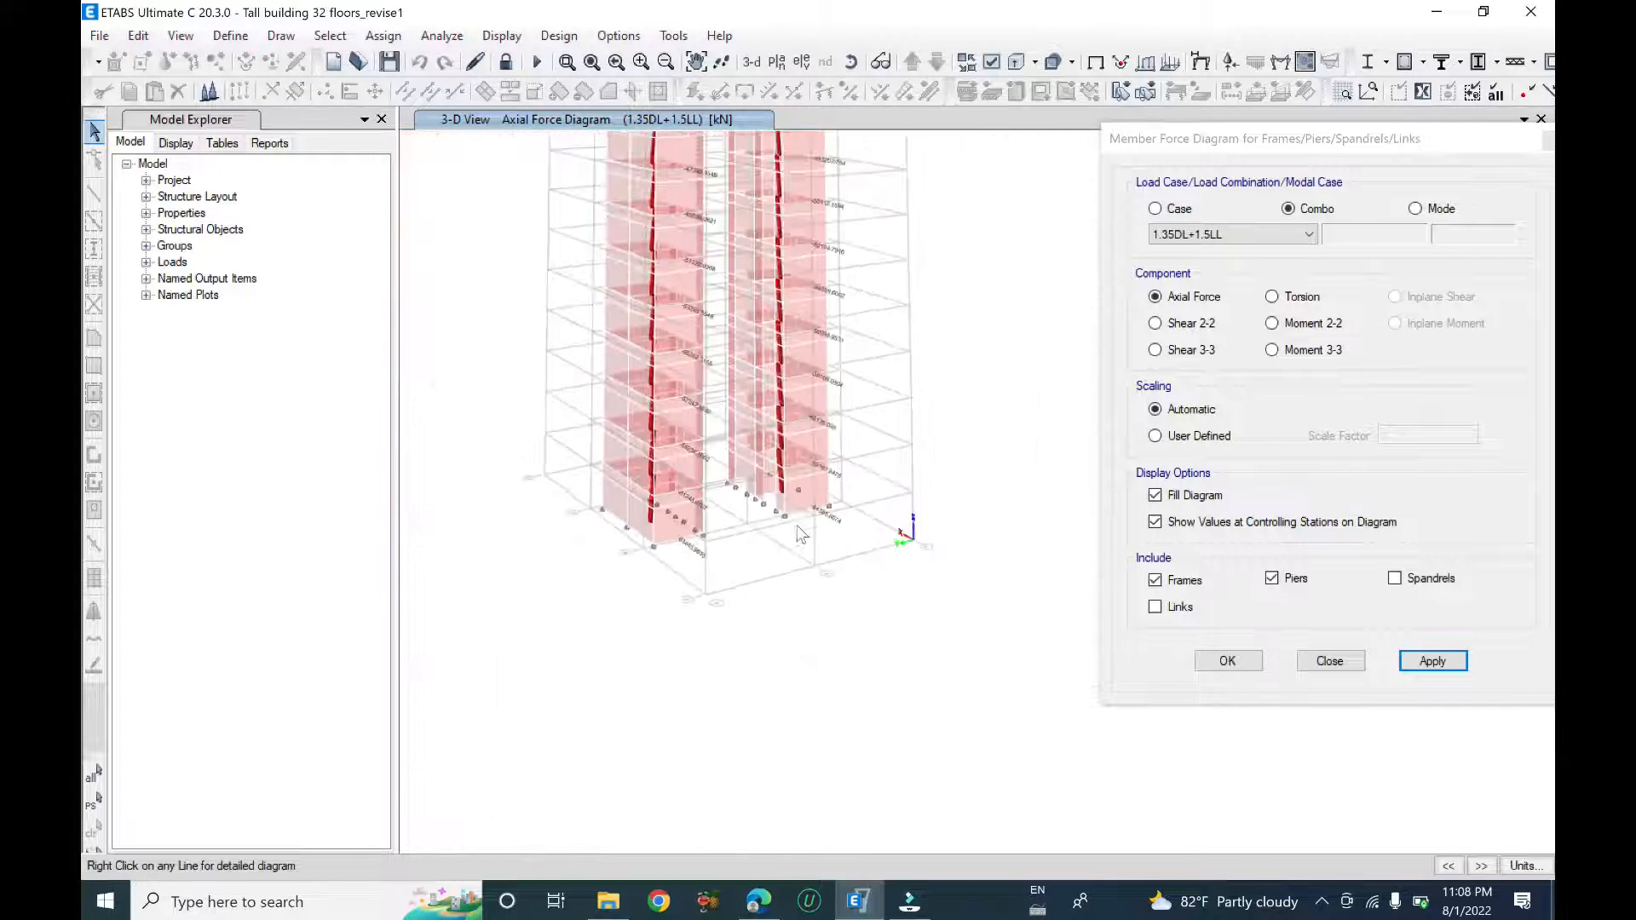
{"action": "scroll", "coordinate": [697, 499], "scroll_direction": "up", "scroll_amount": 3}
{"action": "middle_click_drag", "start_coordinate": [929, 535], "coordinate": [827, 554], "text": "shift"}
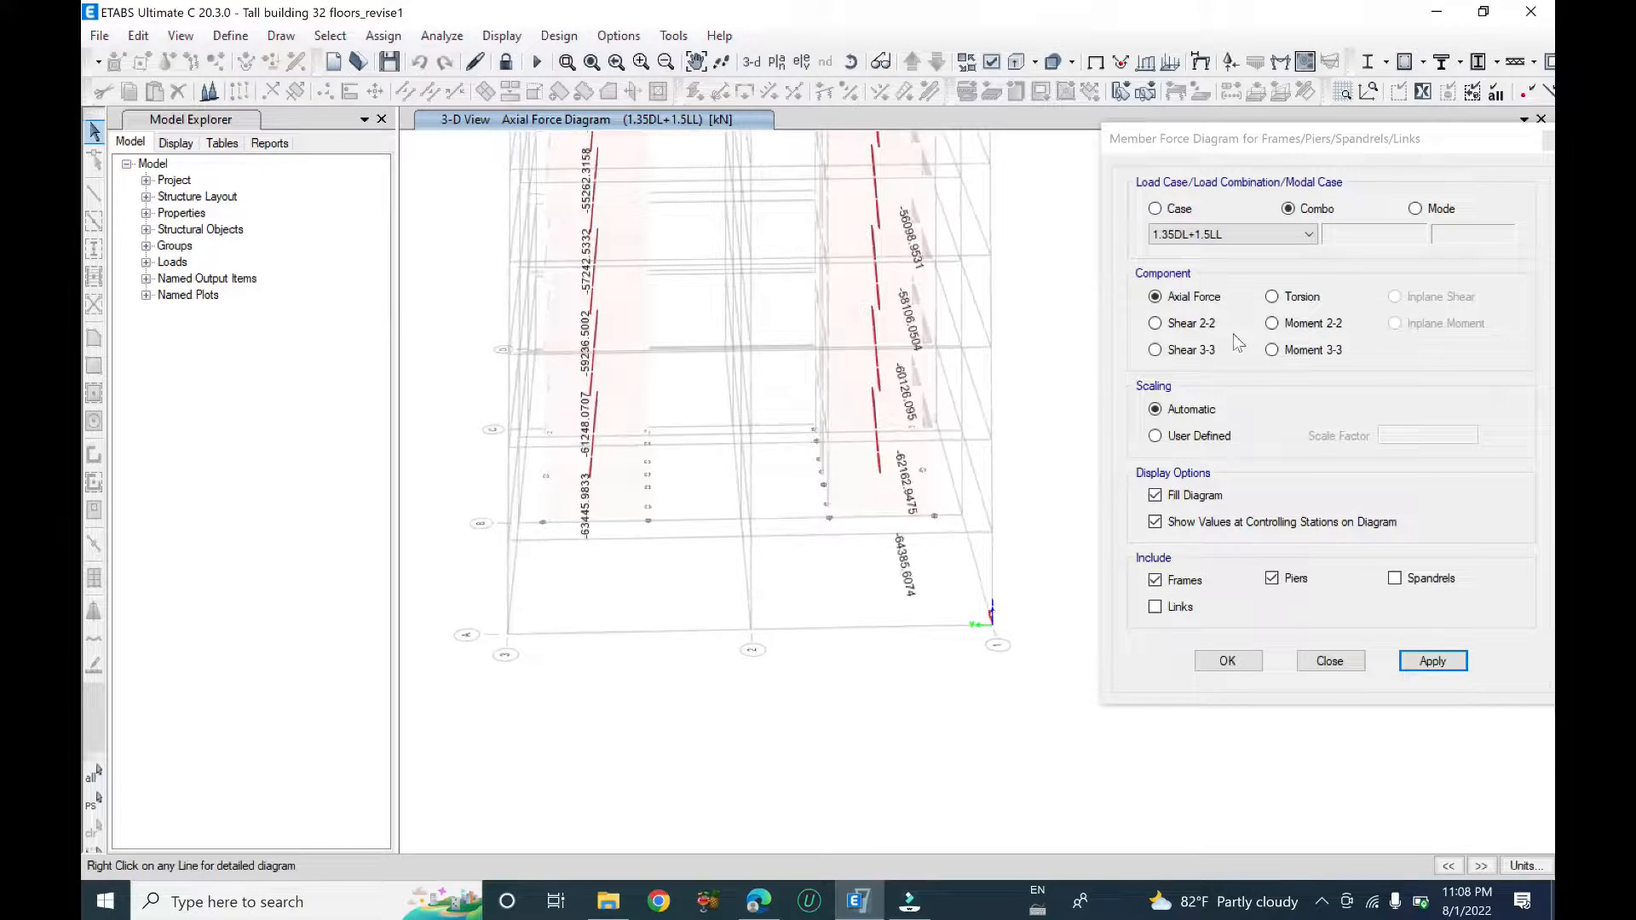
- Switch the pier force diagram to Moment 3-3 under 1.35DL+1.5LL and inspect it at the near core's base
{"action": "left_click", "coordinate": [1286, 354]}
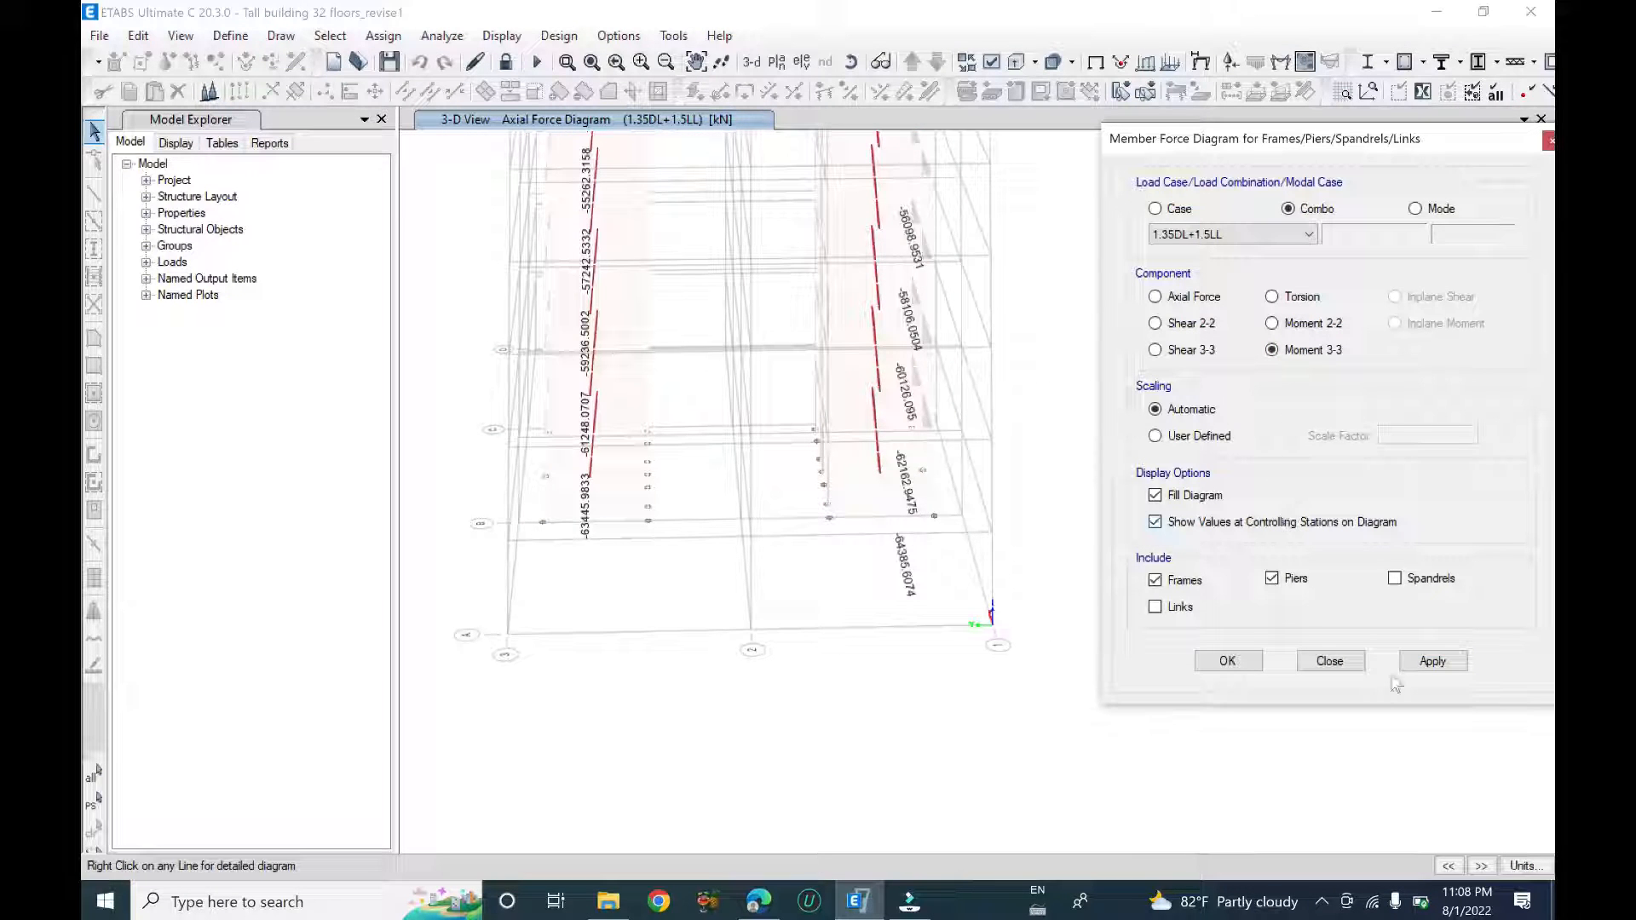
{"action": "left_click", "coordinate": [1432, 663]}
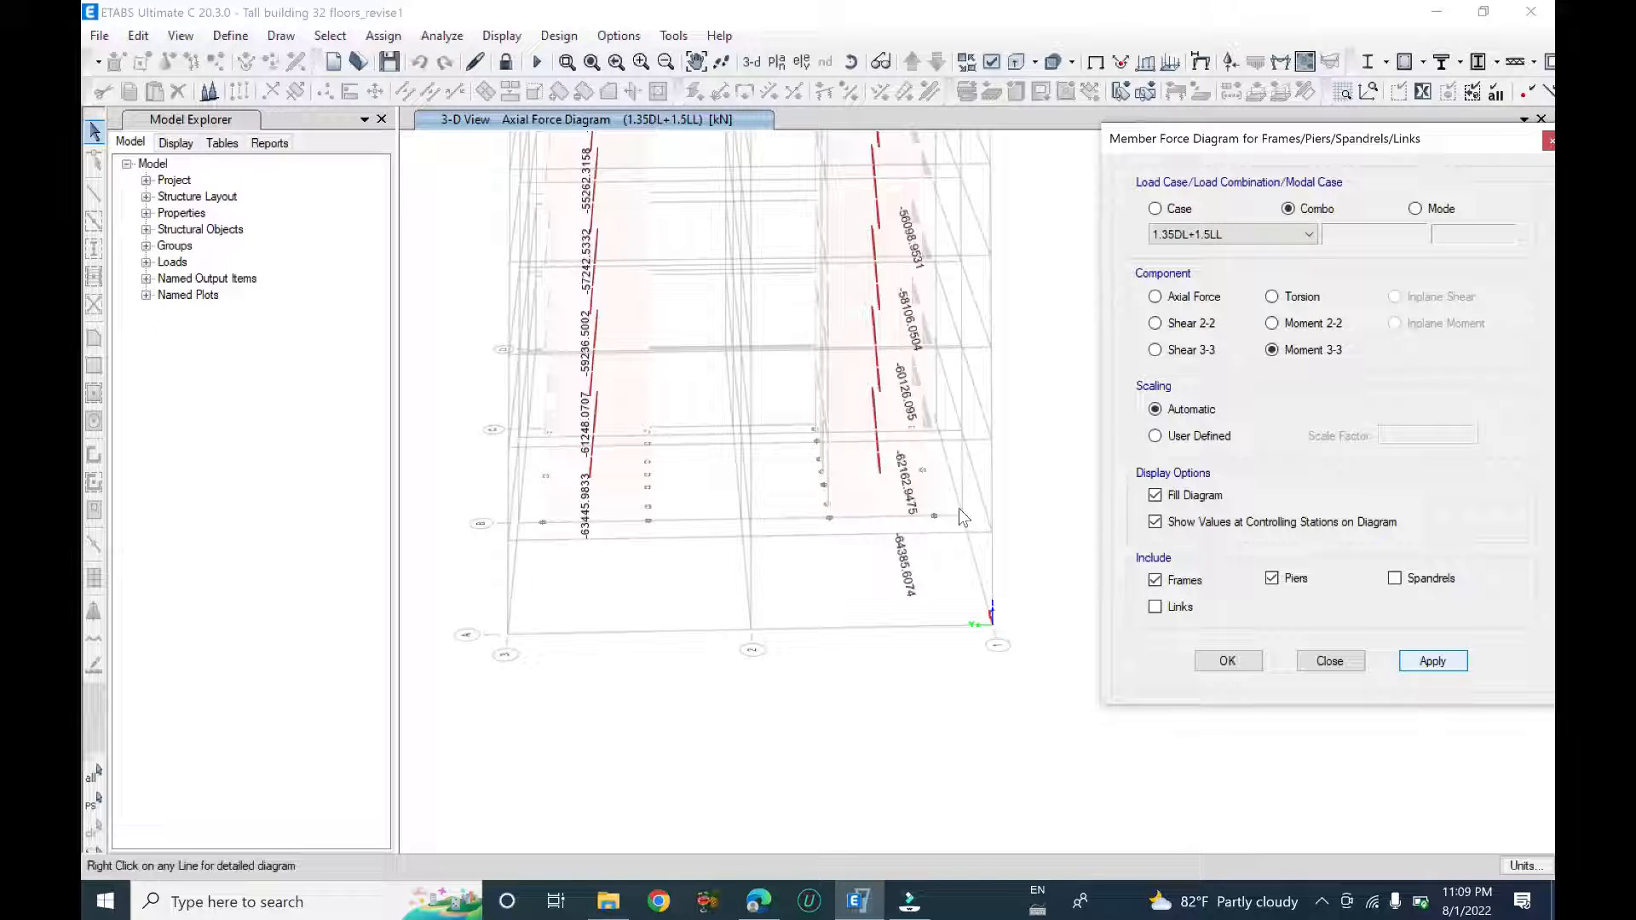
{"action": "key", "text": "Return"}
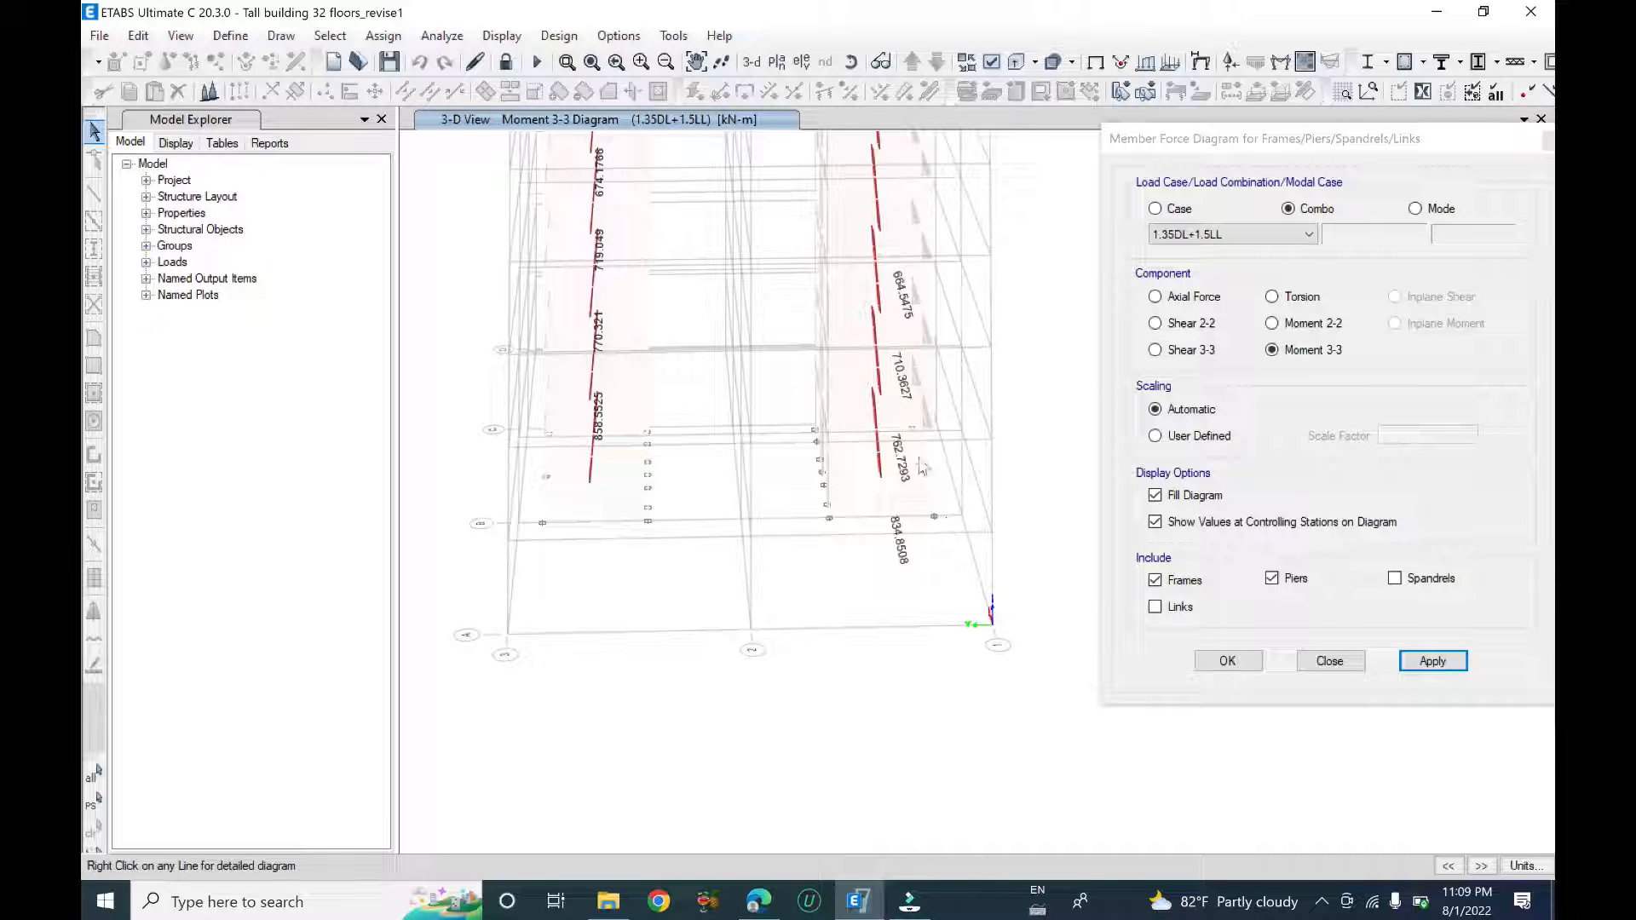
{"action": "middle_click_drag", "start_coordinate": [915, 558], "coordinate": [682, 532], "text": "shift"}
{"action": "scroll", "coordinate": [836, 493], "scroll_direction": "up", "scroll_amount": 3}
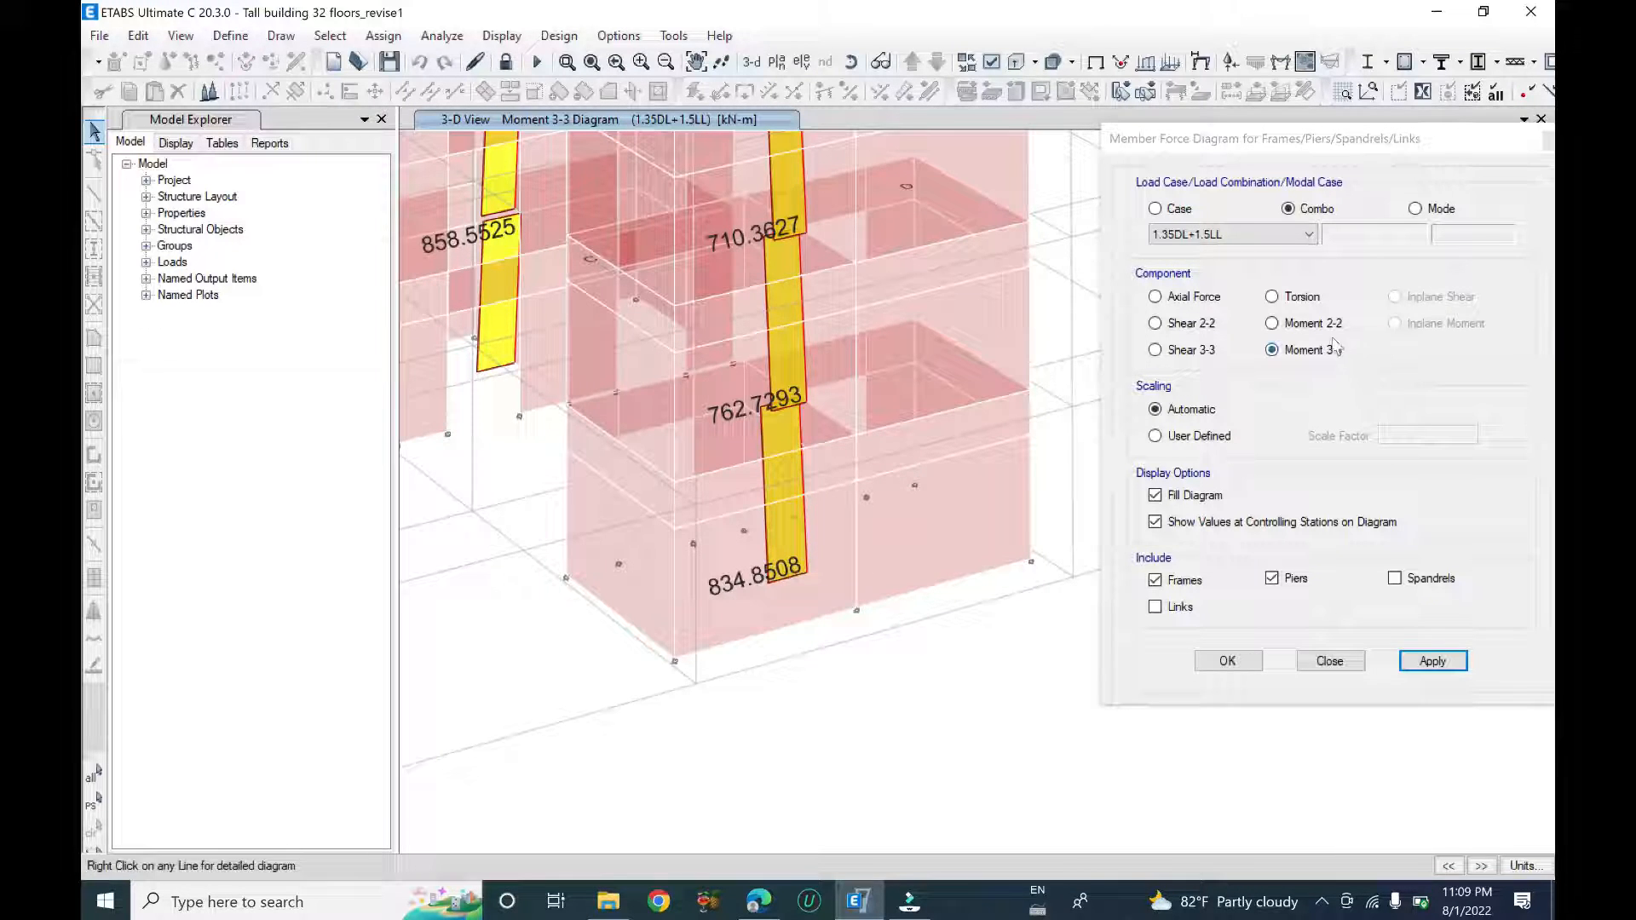
- Plot the Moment 2-2 diagram of the piers under 1.35DL+1.5LL and view it at both cores' lower floors
{"action": "left_click", "coordinate": [1312, 324]}
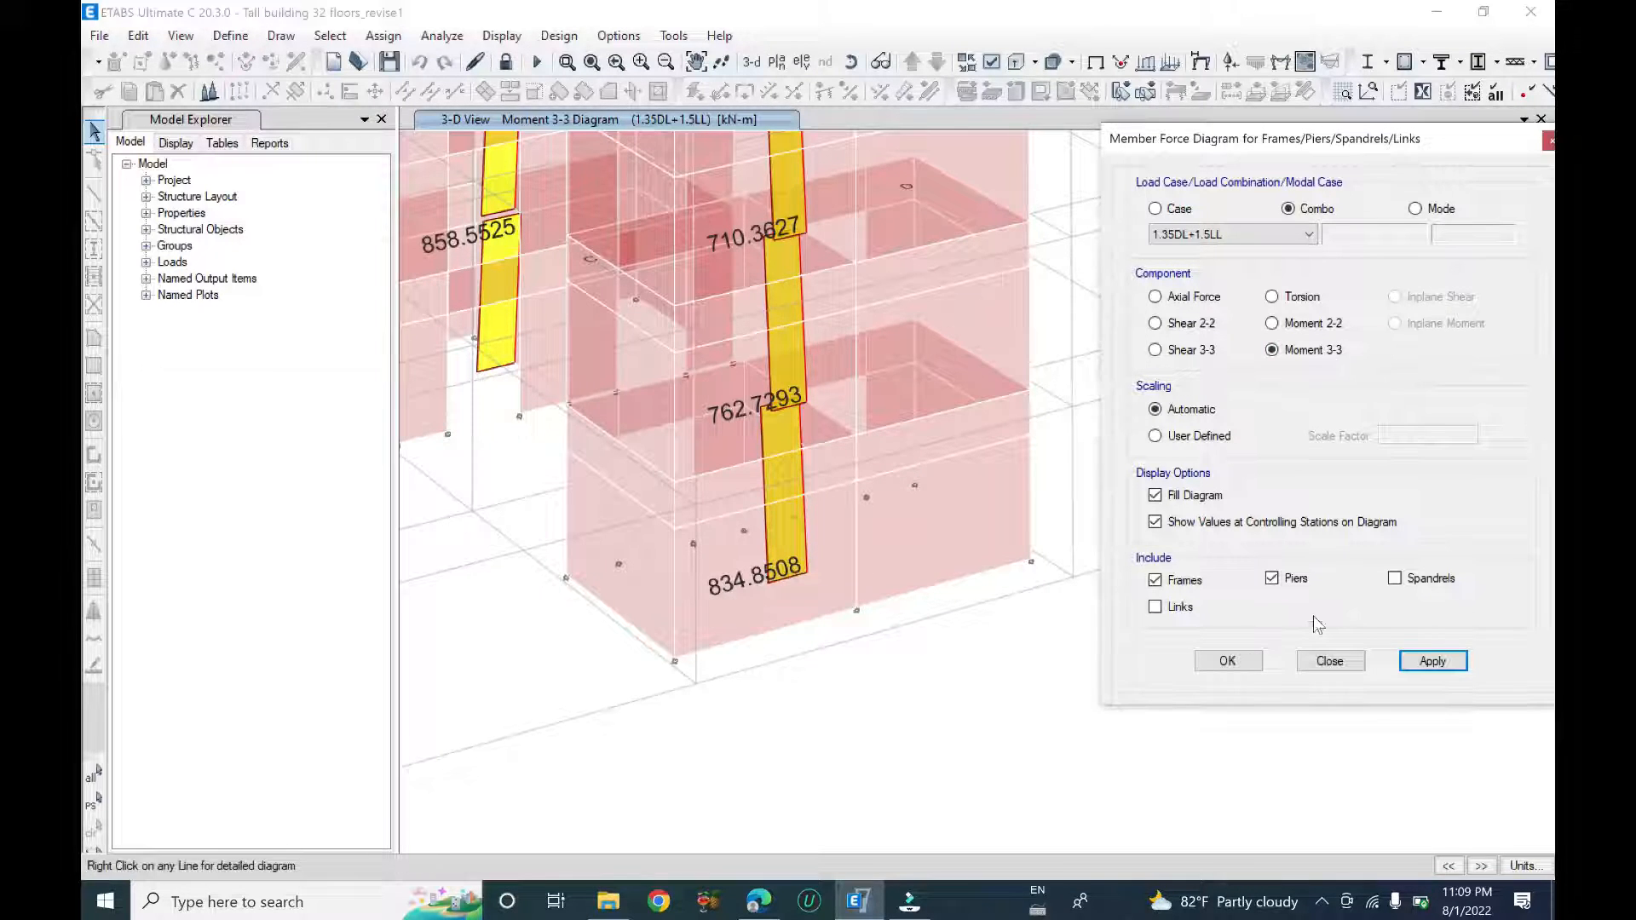
{"action": "right_click", "coordinate": [763, 539]}
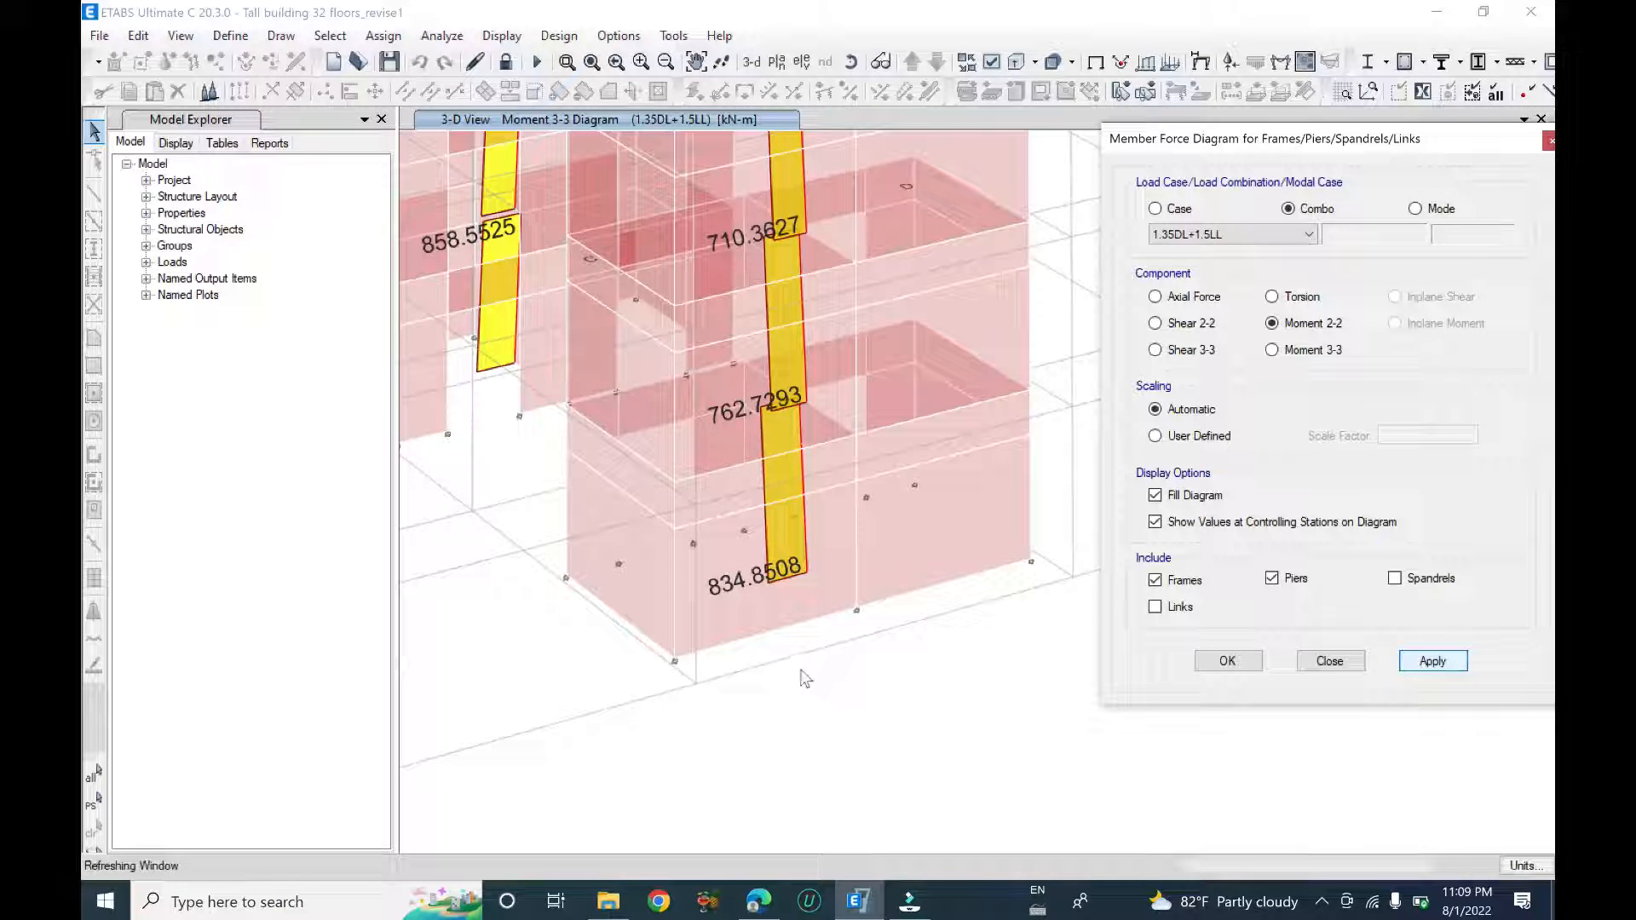
{"action": "mouse_move", "coordinate": [620, 641]}
{"action": "middle_mouse_down", "text": "shift"}
{"action": "mouse_move", "coordinate": [714, 649]}
{"action": "mouse_move", "coordinate": [822, 493]}
{"action": "middle_mouse_up", "text": "shift"}
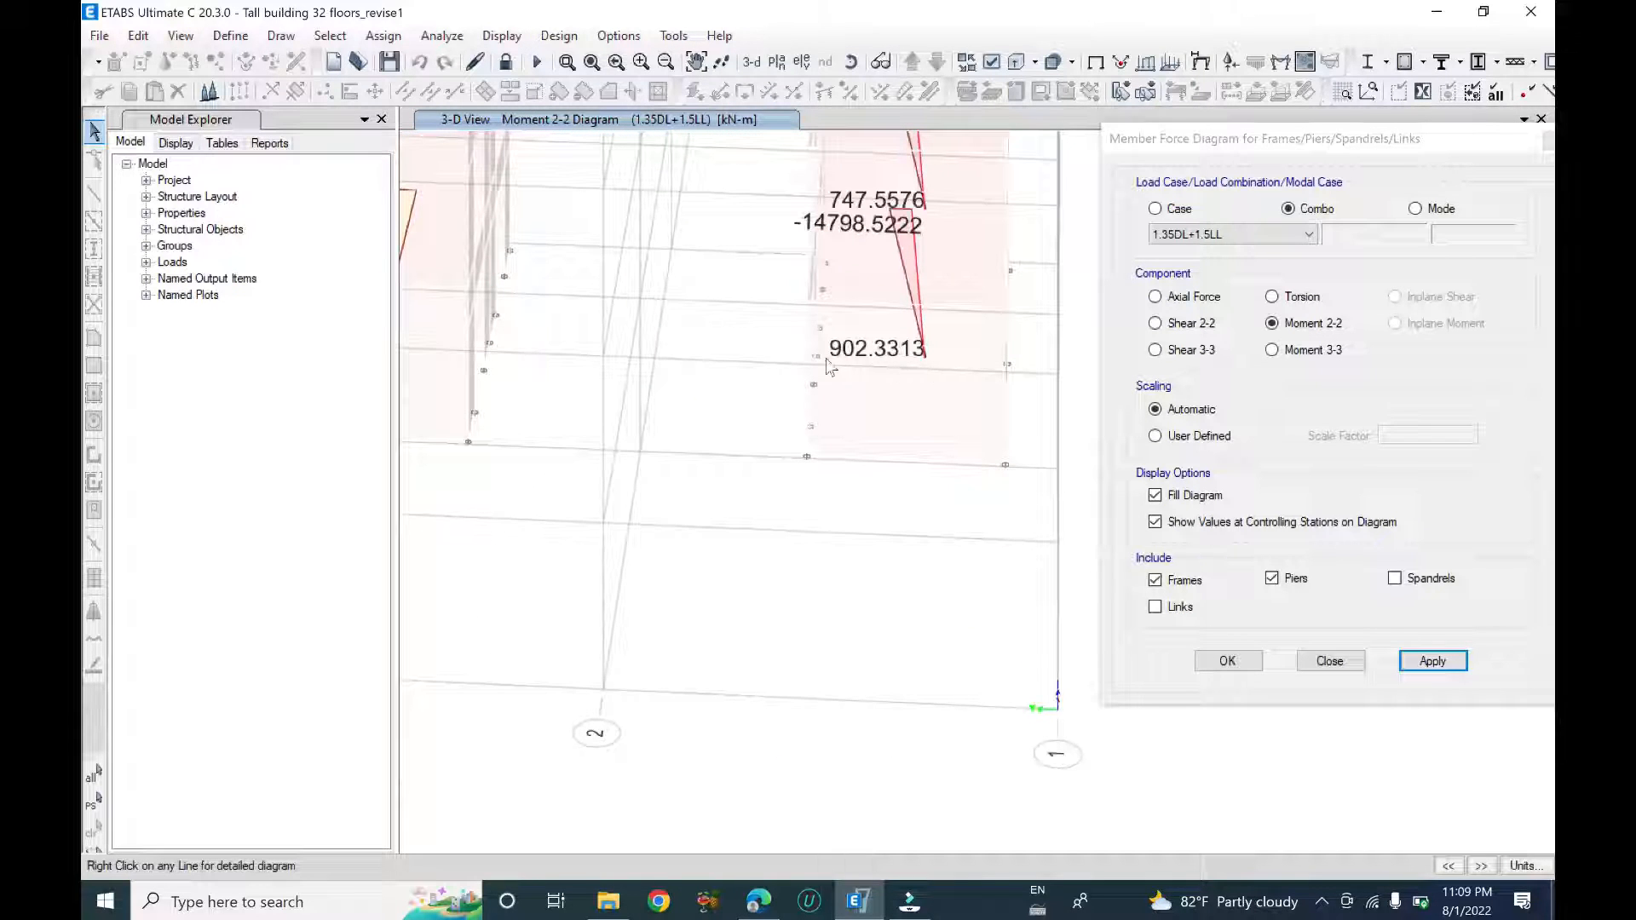
{"action": "scroll", "coordinate": [911, 375], "scroll_direction": "down", "scroll_amount": 3}
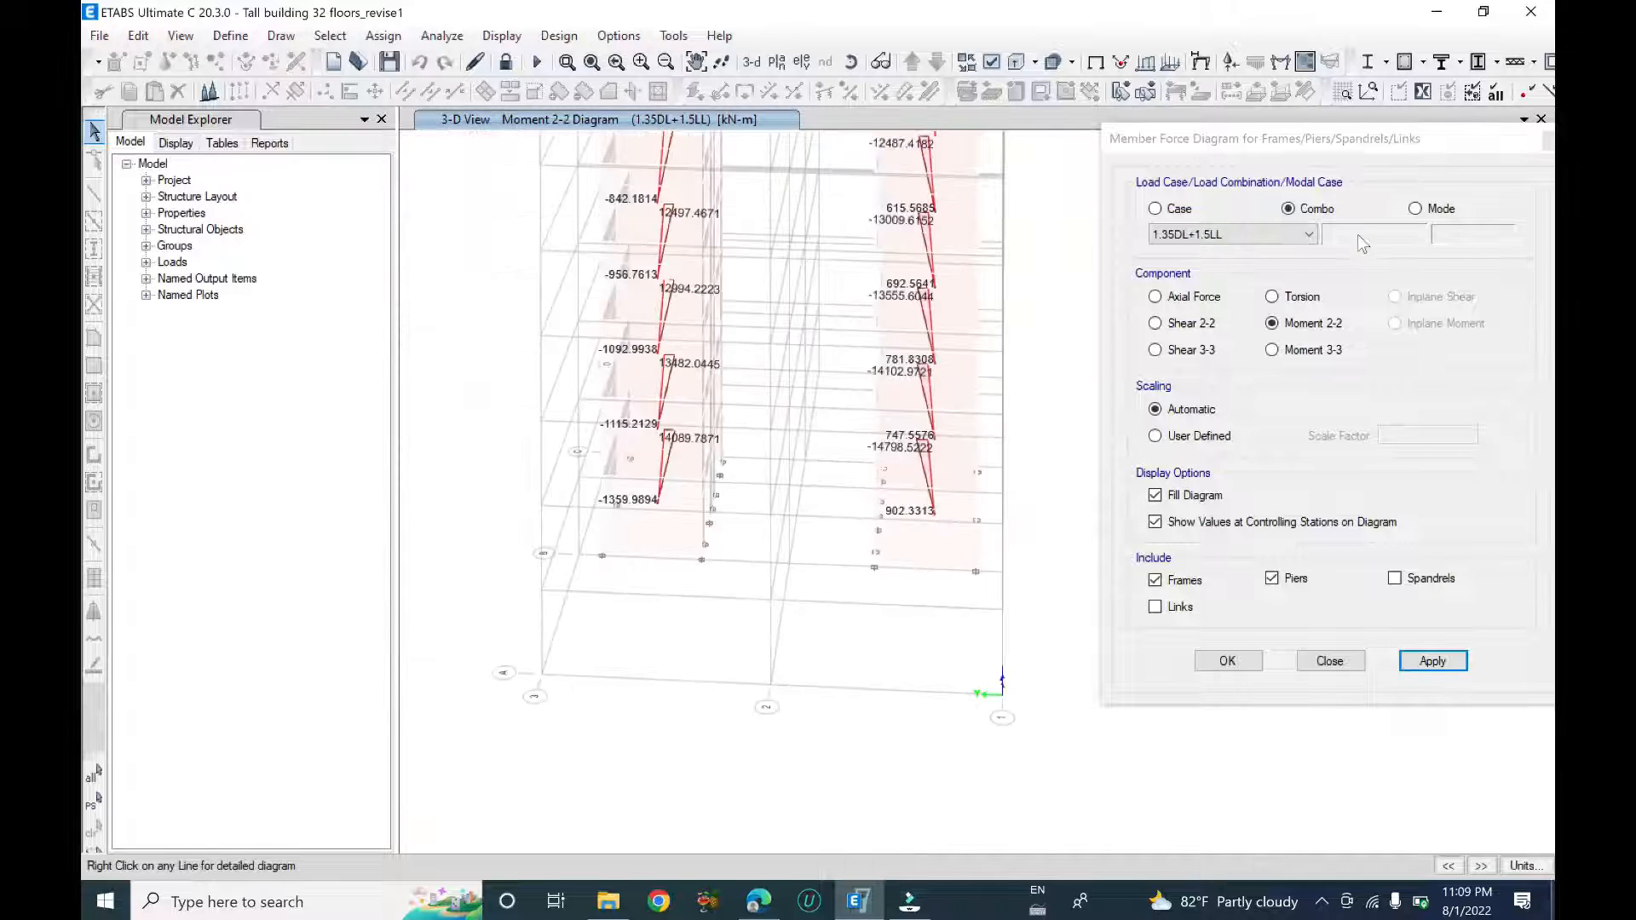
- Replot the Moment 2-2 diagram under the 1.35DL+1.05LL+1.5WindY combination and inspect the values at the core bases
{"action": "left_click", "coordinate": [1294, 237]}
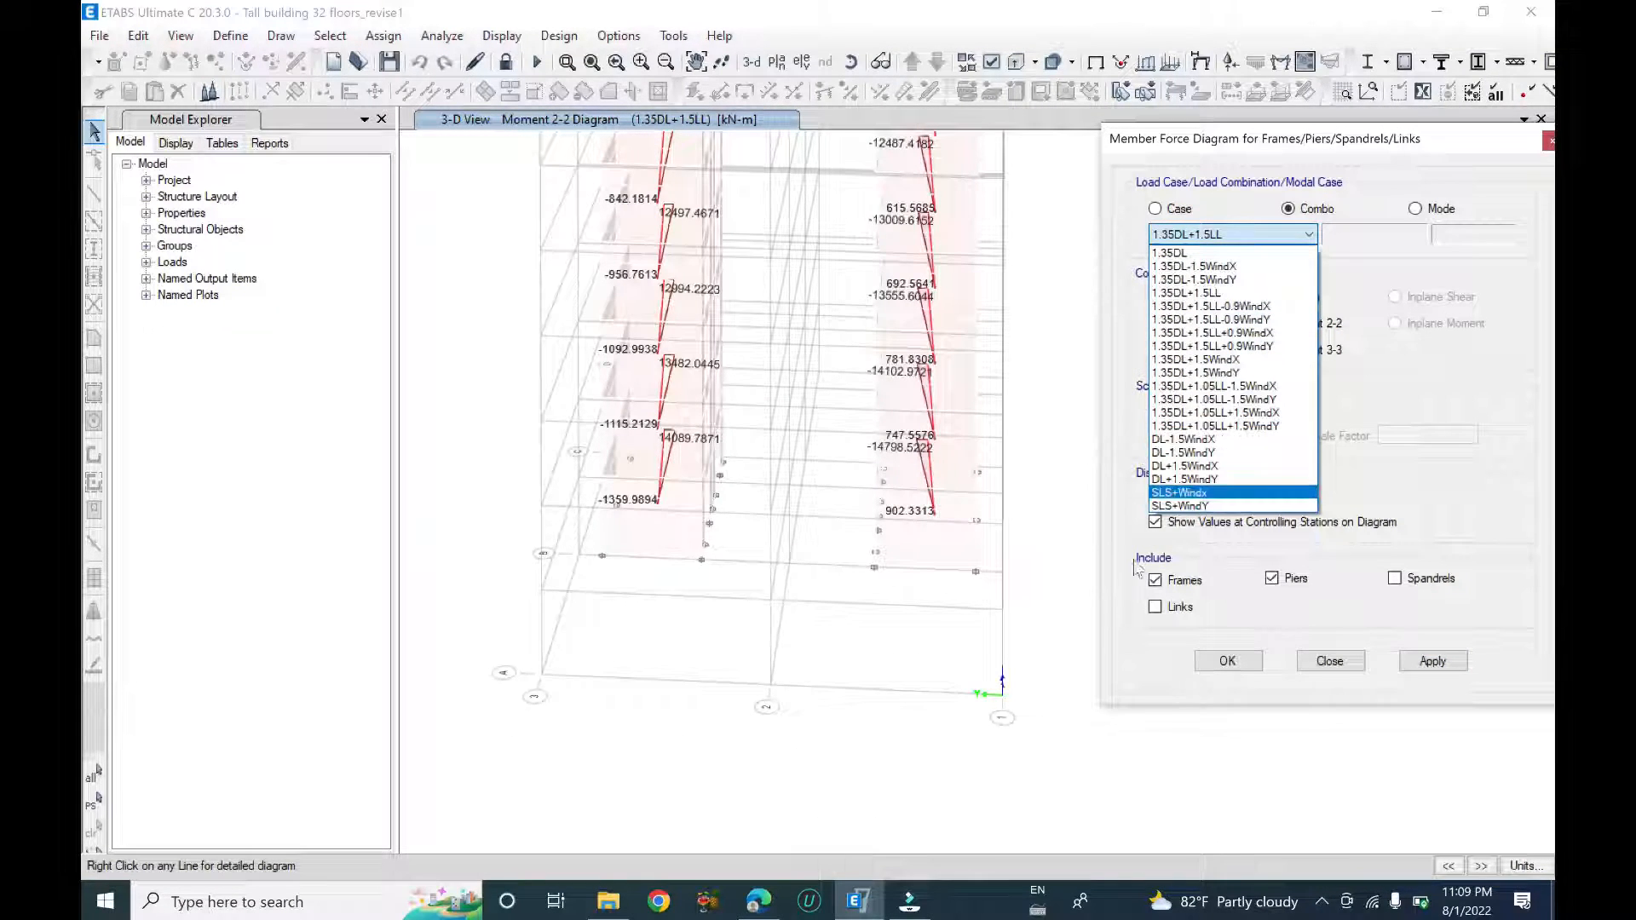
{"action": "left_click", "coordinate": [1272, 428]}
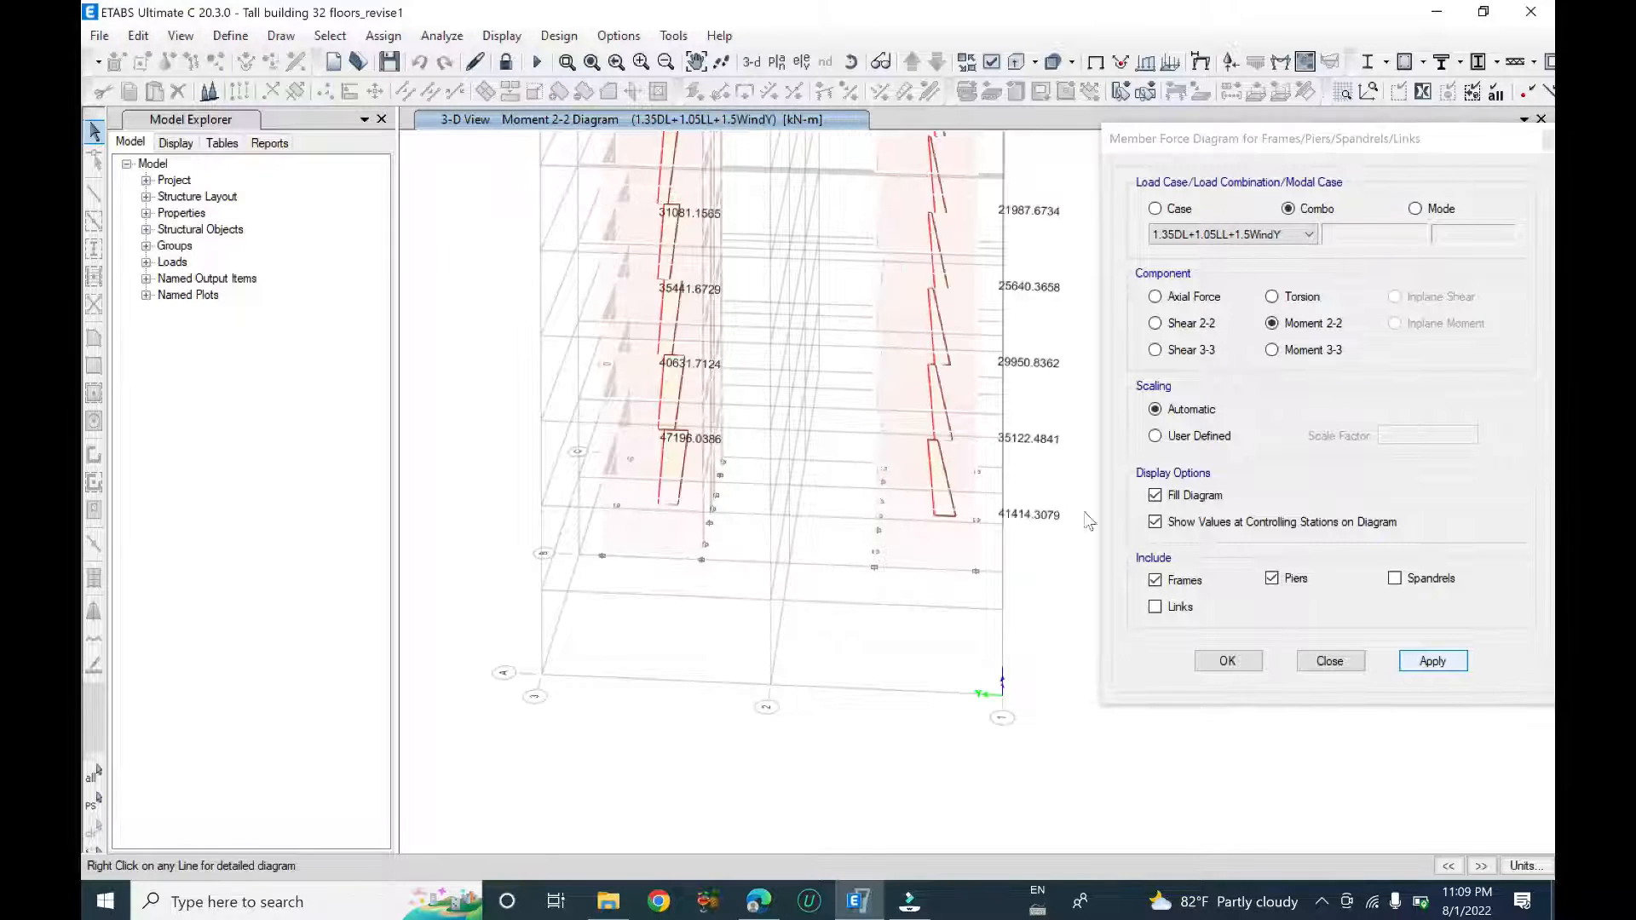
{"action": "middle_click_drag", "start_coordinate": [951, 519], "coordinate": [859, 499]}
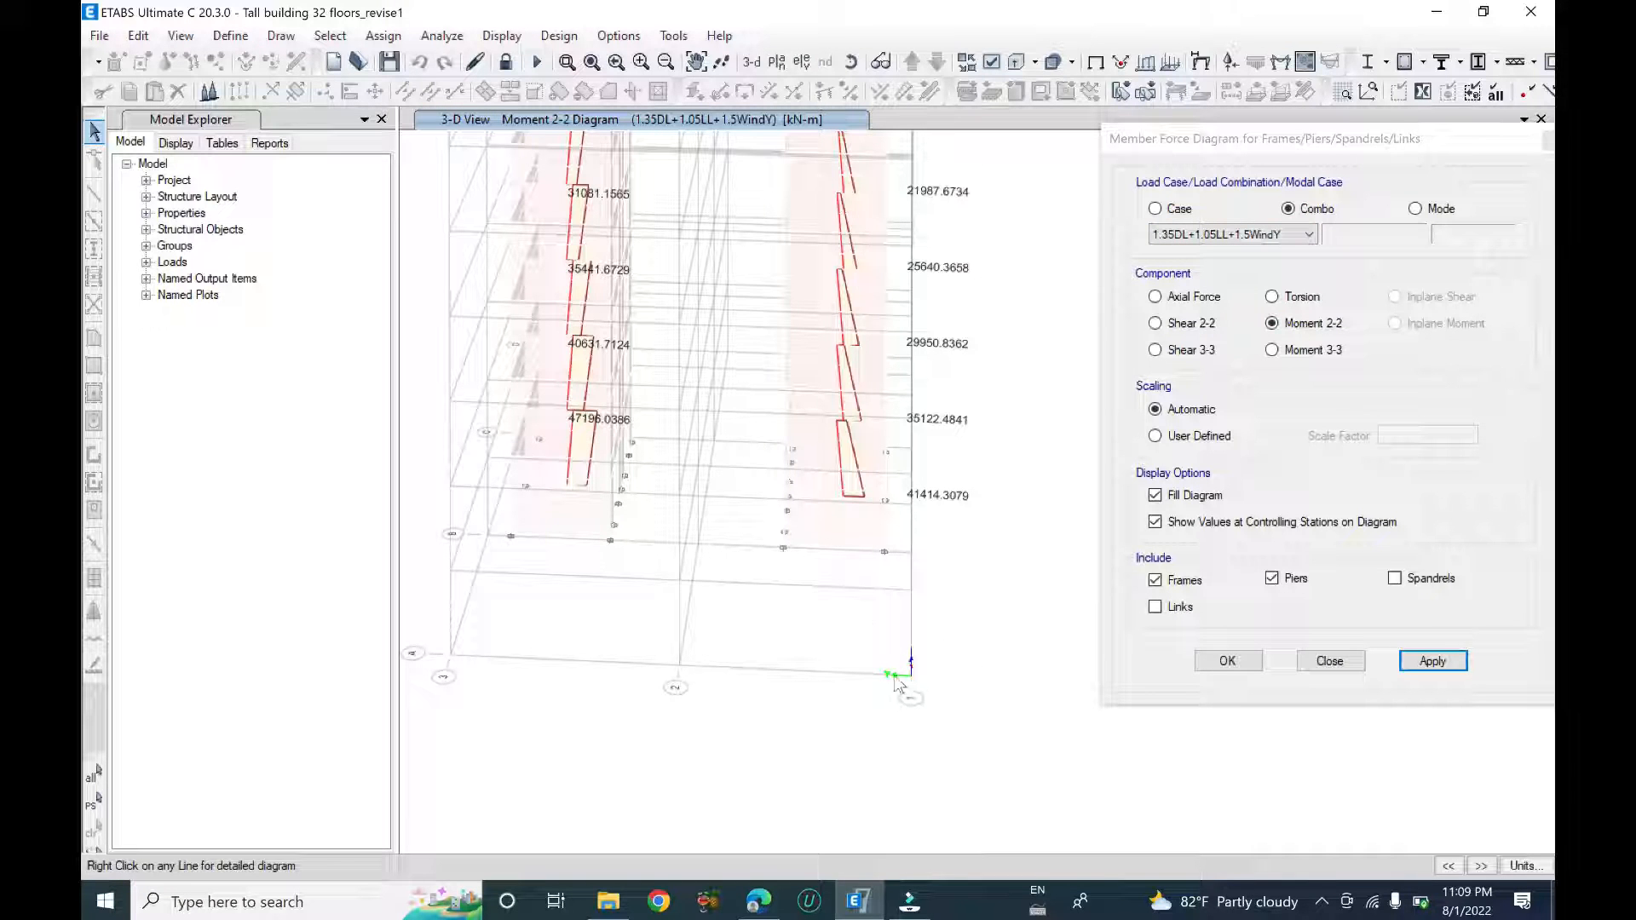
{"action": "scroll", "coordinate": [801, 486], "scroll_direction": "up", "scroll_amount": 2}
{"action": "middle_click_drag", "start_coordinate": [916, 506], "coordinate": [753, 521]}
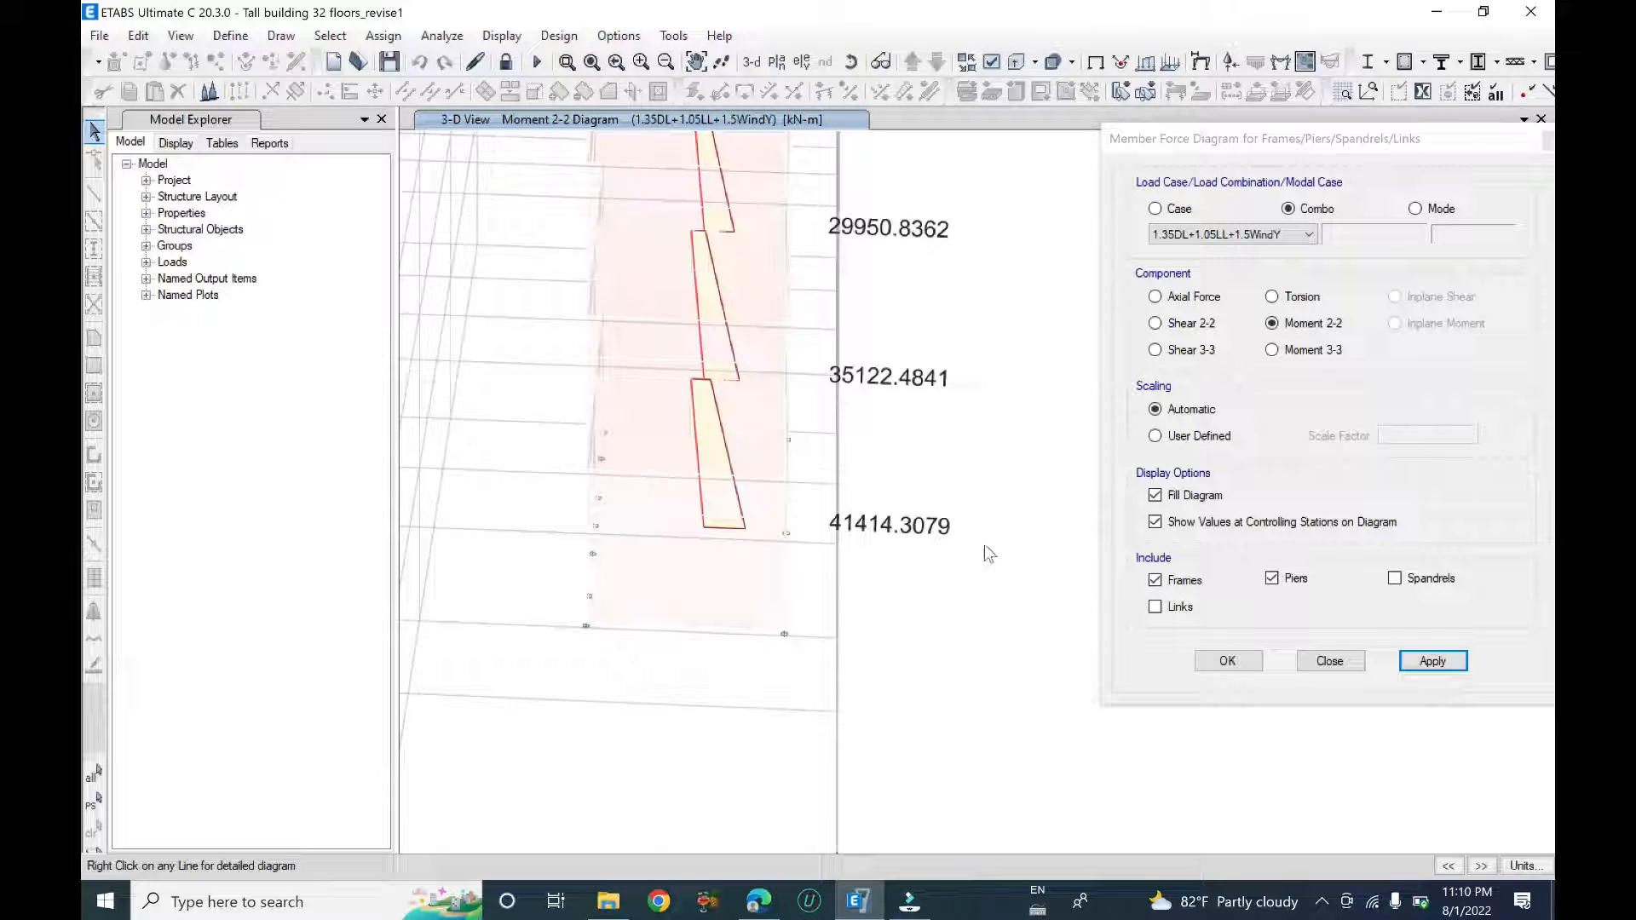
{"action": "scroll", "coordinate": [944, 490], "scroll_direction": "down", "scroll_amount": 2}
- Plot the Moment 3-3 diagram under 1.35DL+1.05LL+1.5WindY and view it up close at the near core's base
{"action": "left_click", "coordinate": [1296, 352]}
{"action": "left_click", "coordinate": [1433, 662]}
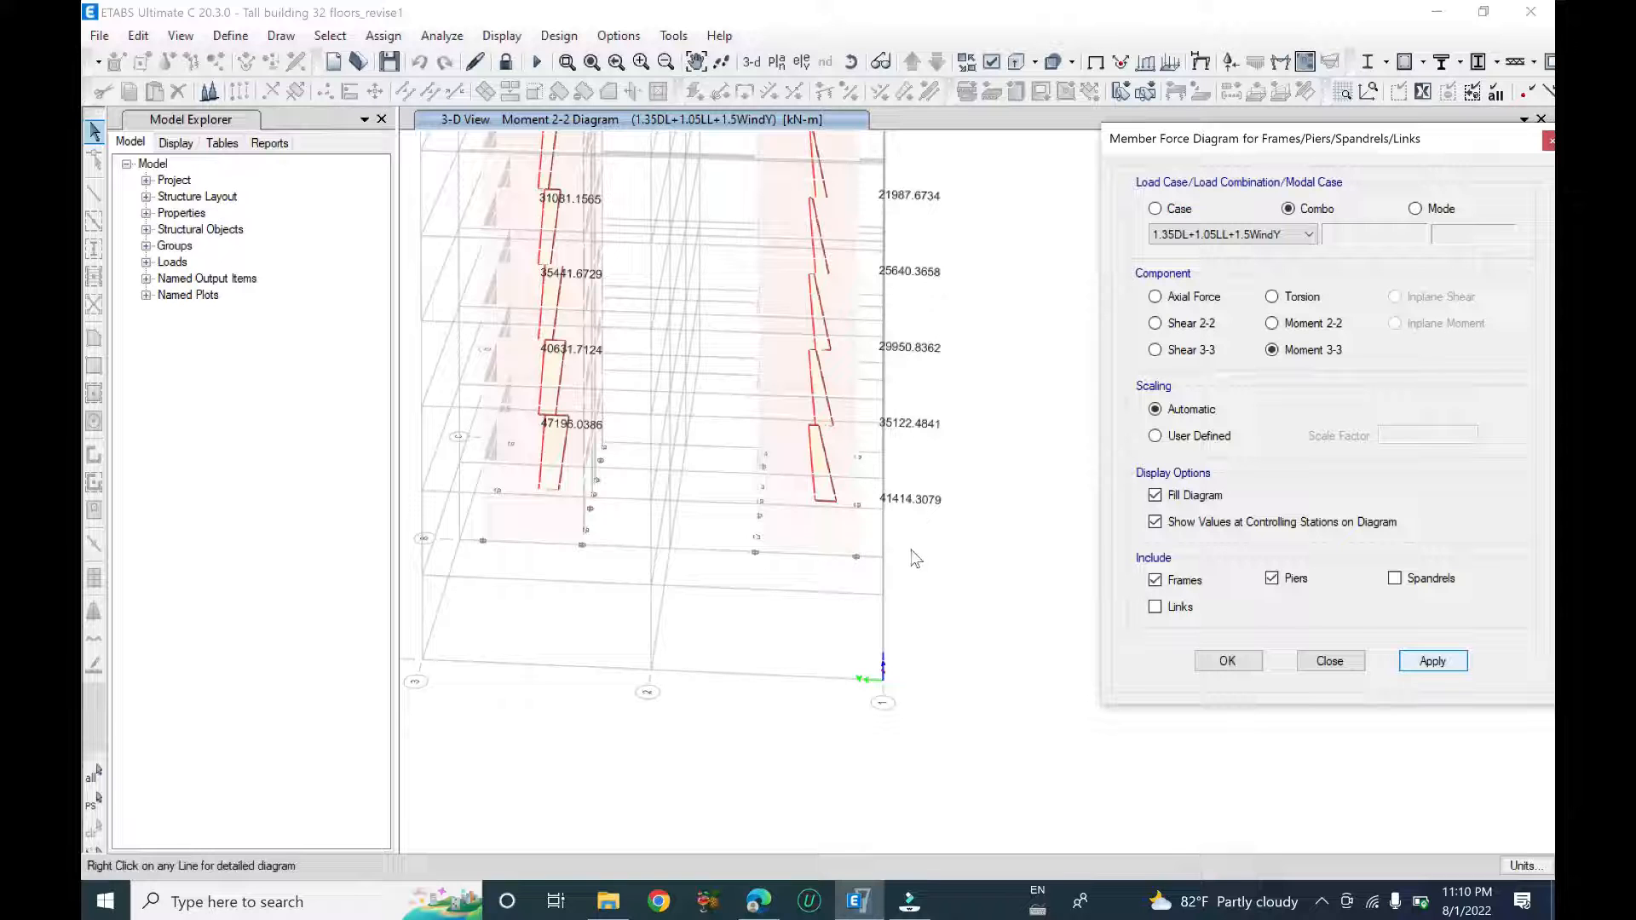
{"action": "middle_click_drag", "start_coordinate": [912, 552], "coordinate": [738, 590], "text": "shift"}
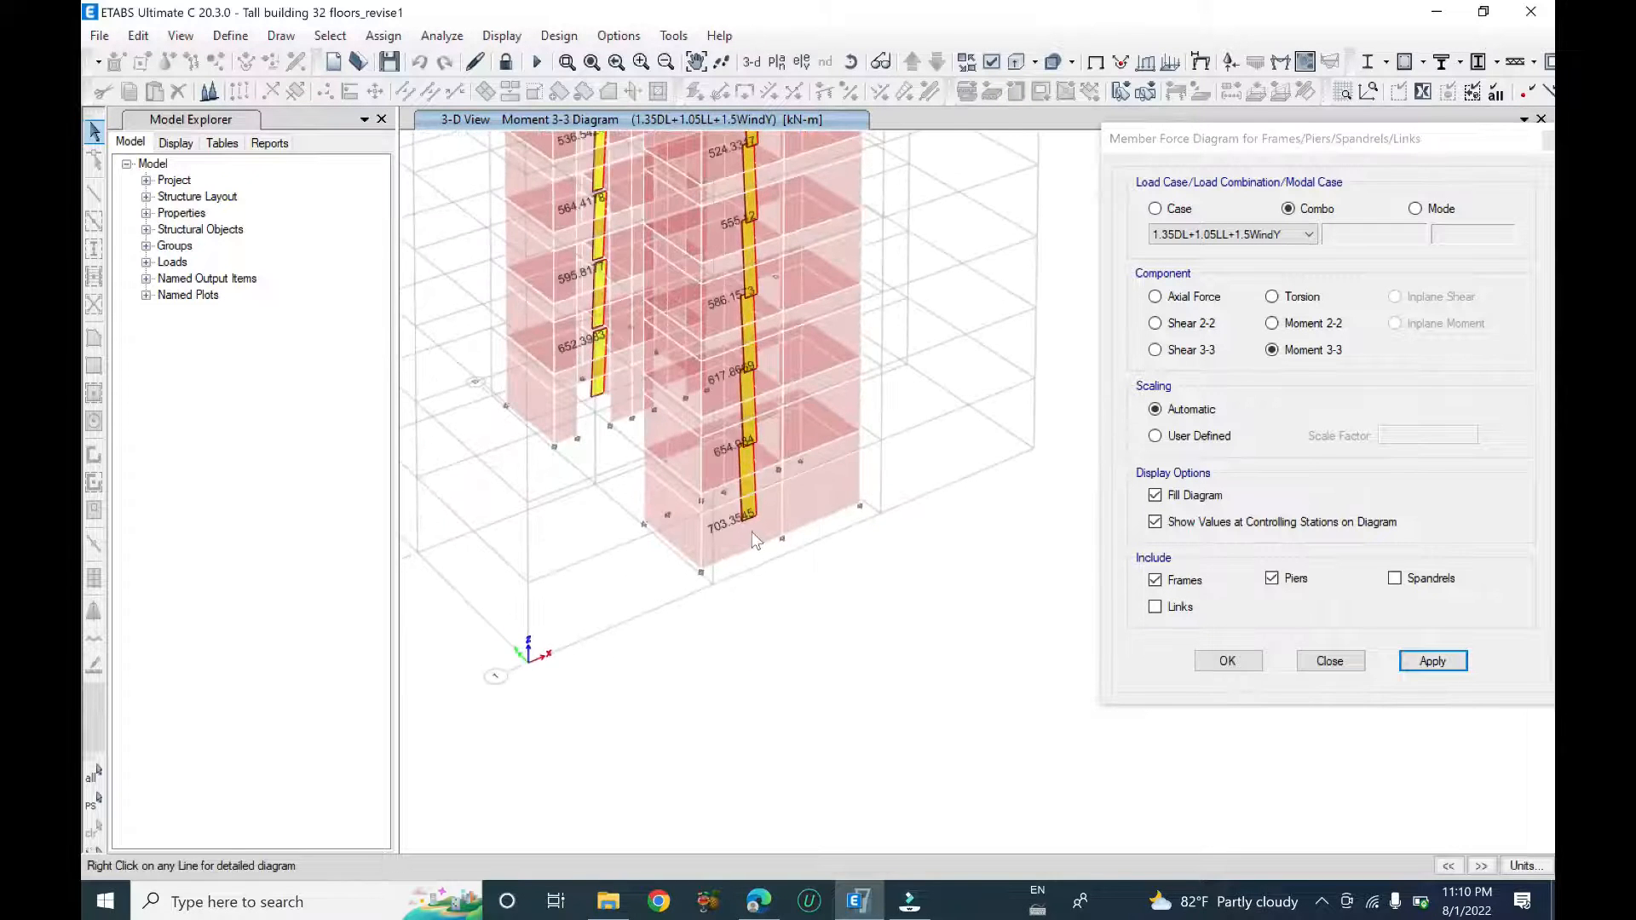
{"action": "scroll", "coordinate": [754, 538], "scroll_direction": "up", "scroll_amount": 3}
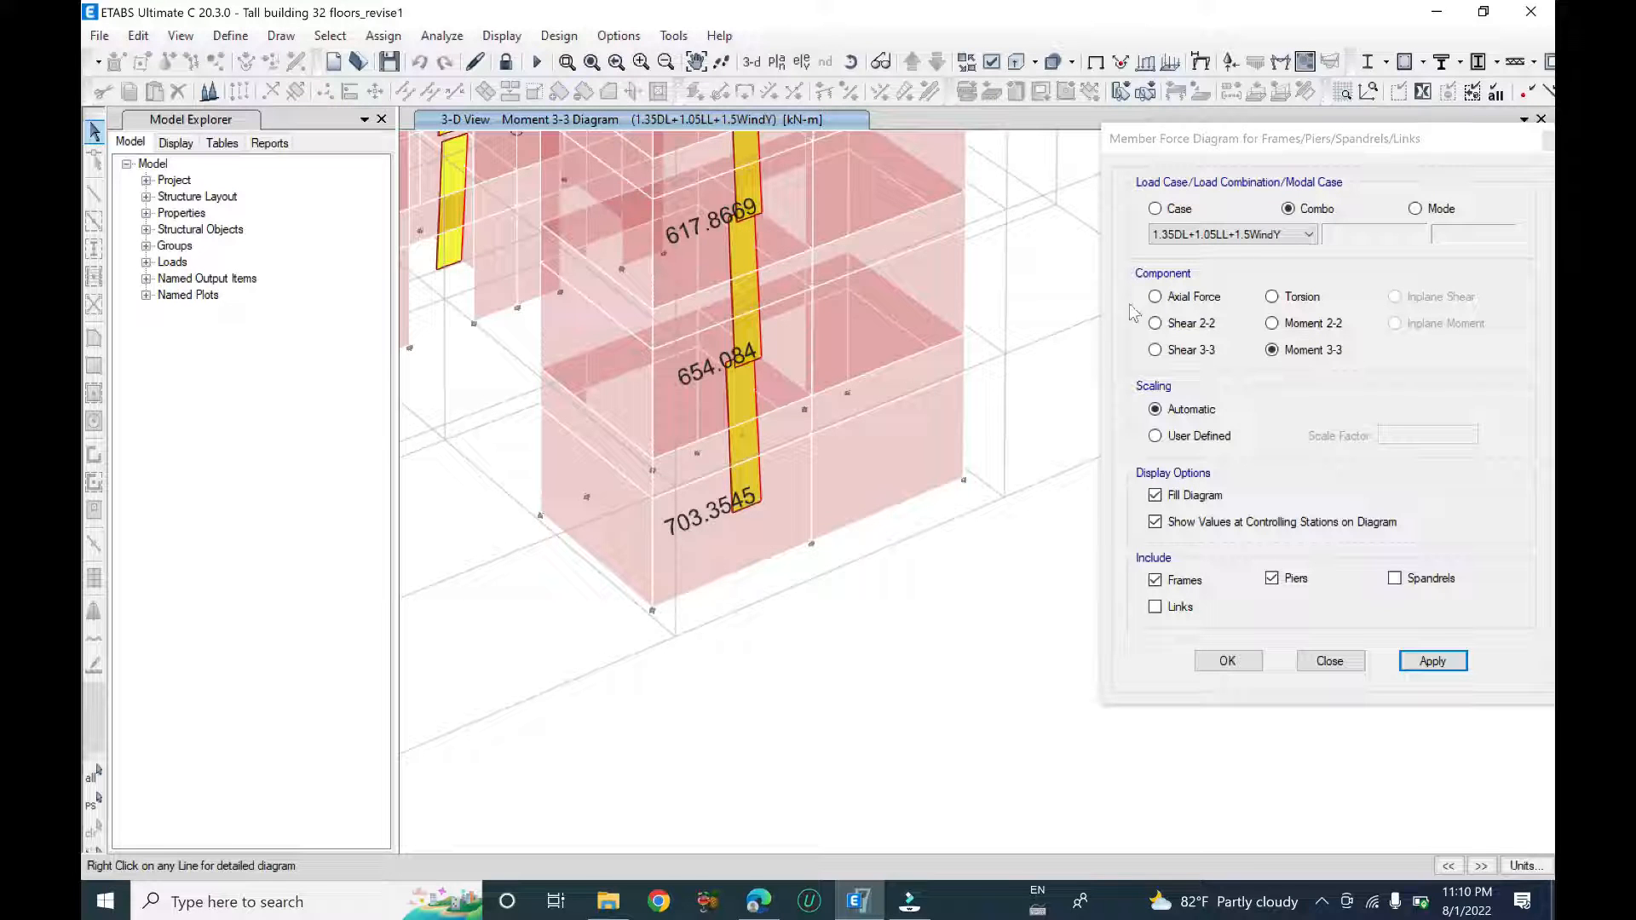
- Plot the Moment 3-3 diagram of the piers under 1.35DL+1.05LL+1.5WindX and view the values at both core bases
{"action": "left_click", "coordinate": [1270, 242]}
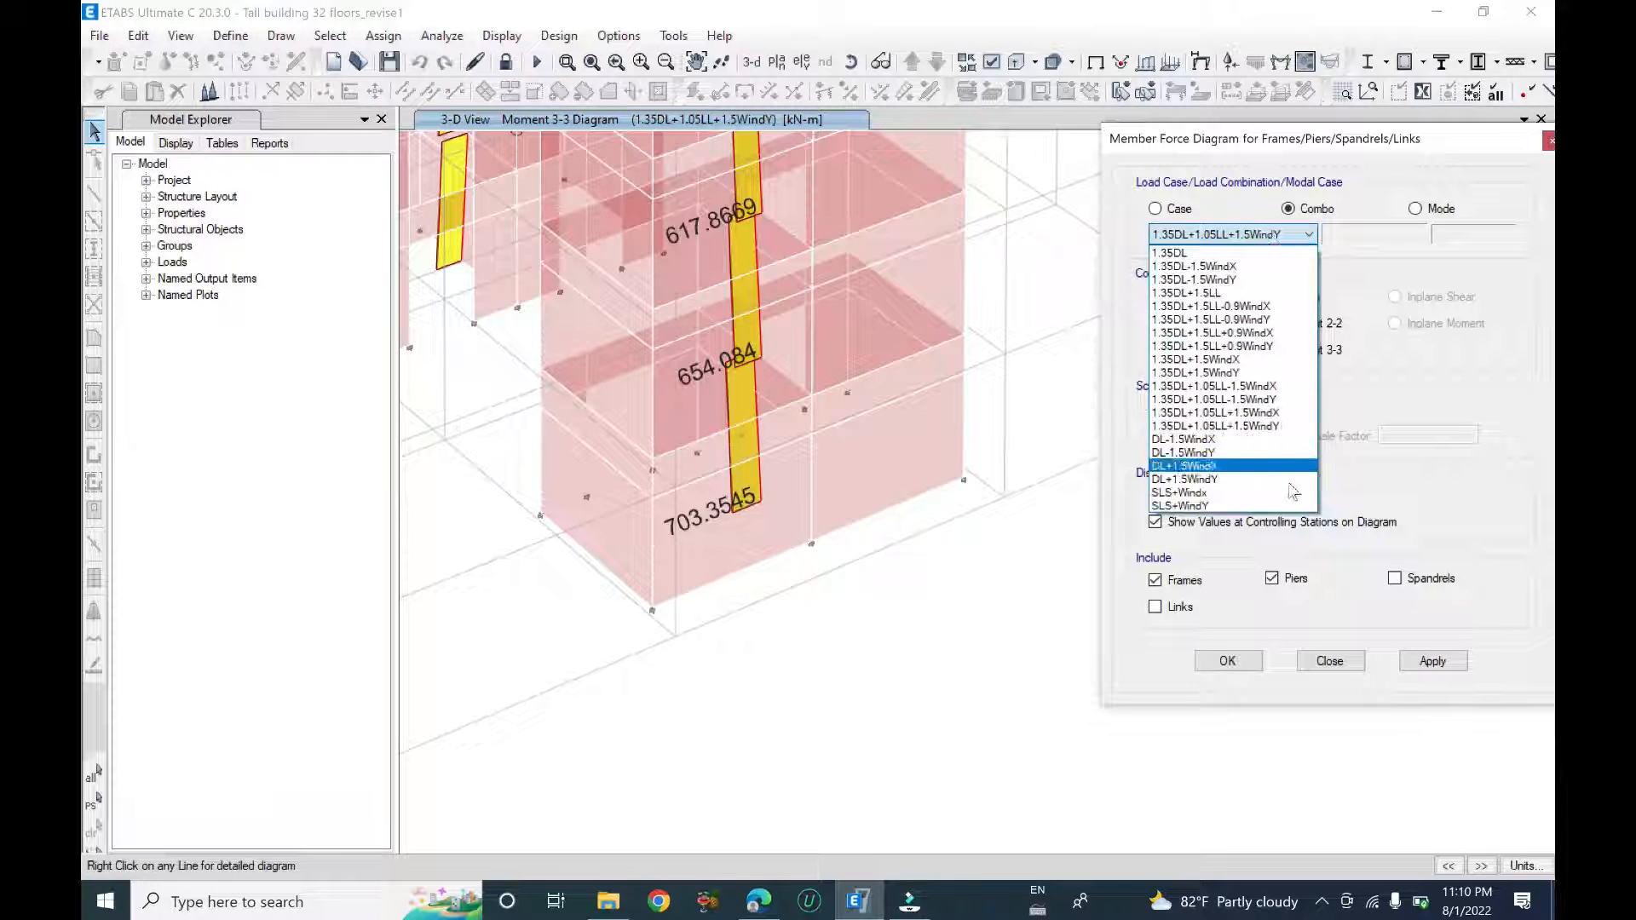
{"action": "left_click", "coordinate": [1283, 415]}
{"action": "left_click", "coordinate": [1432, 661]}
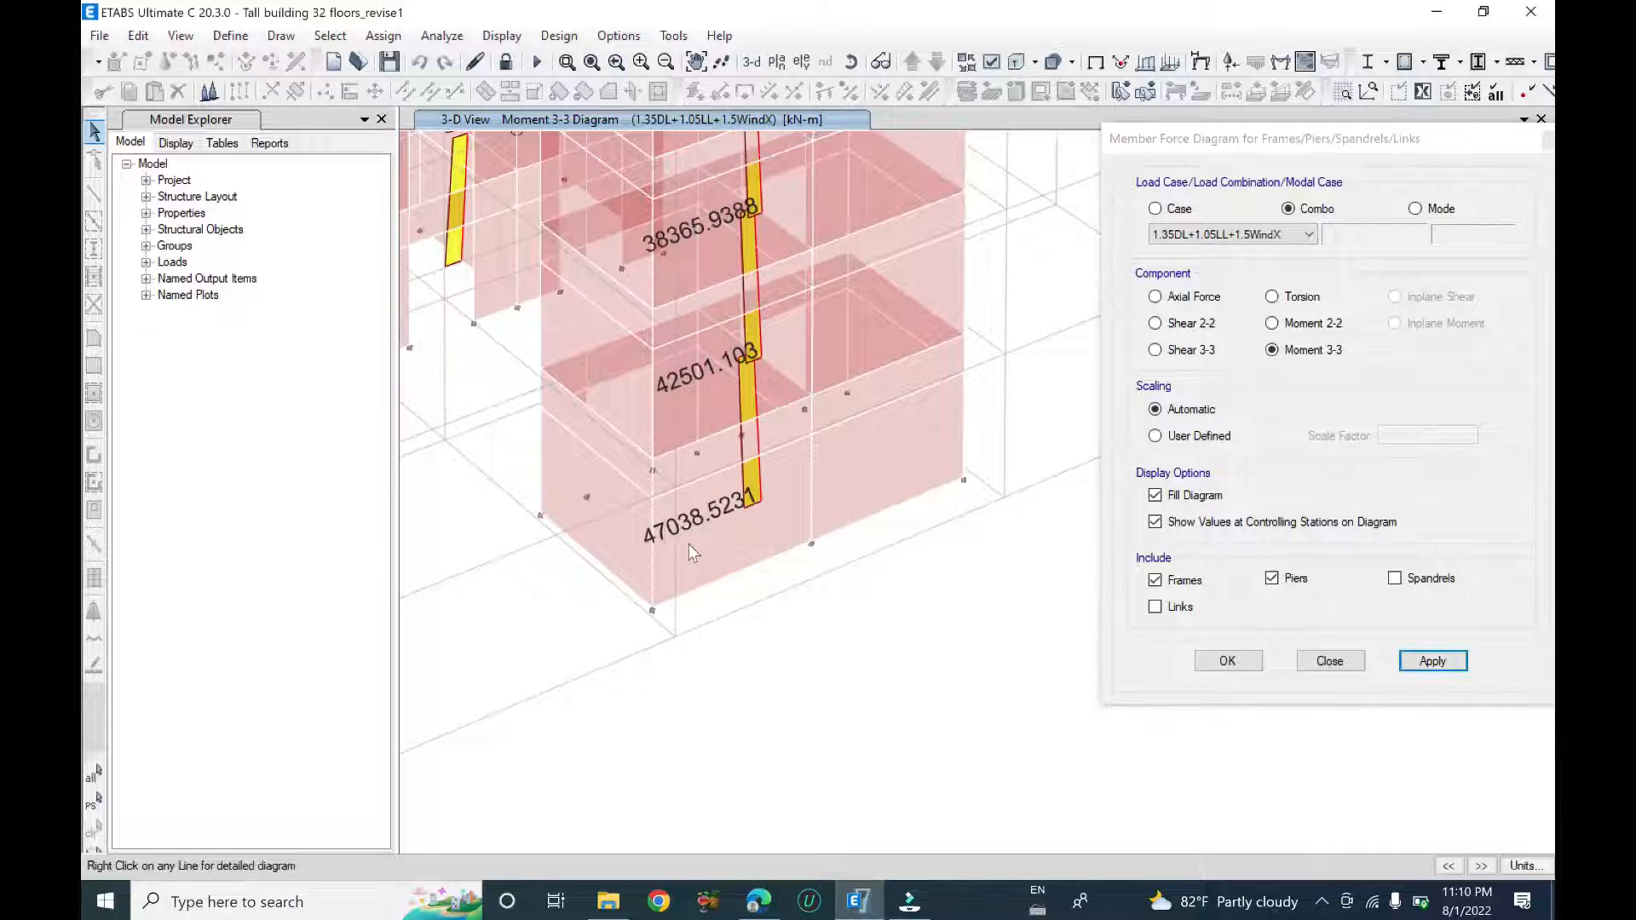
{"action": "middle_click_drag", "start_coordinate": [658, 558], "coordinate": [716, 570]}
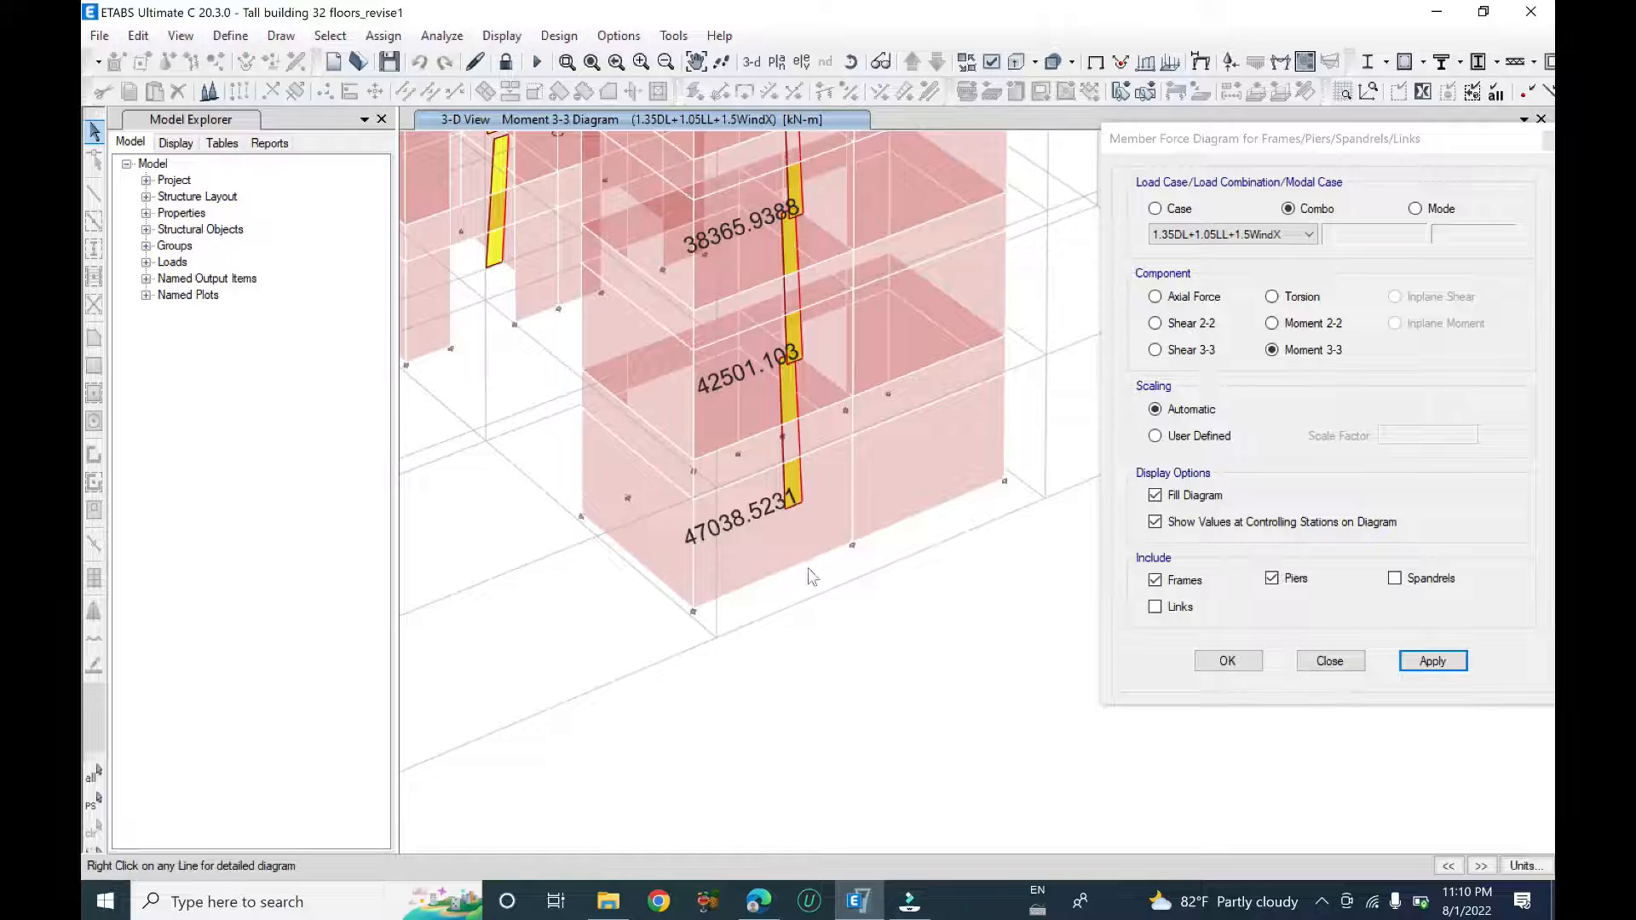
{"action": "scroll", "coordinate": [821, 515], "scroll_direction": "down", "scroll_amount": 2}
{"action": "scroll", "coordinate": [876, 627], "scroll_direction": "down", "scroll_amount": 3}
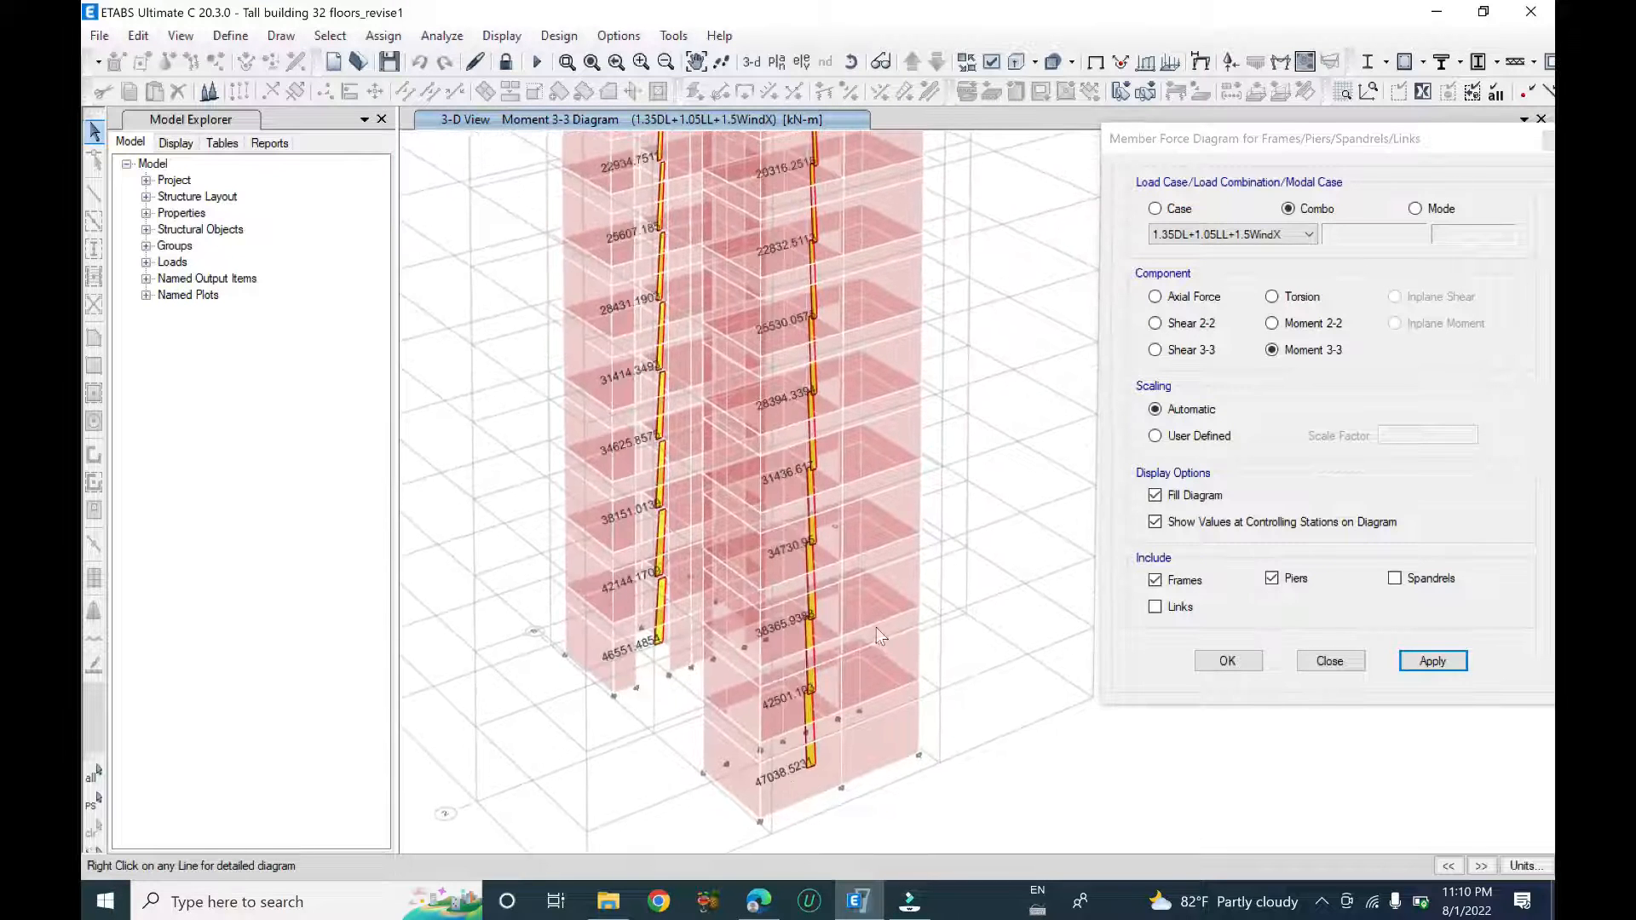
{"action": "scroll", "coordinate": [867, 617], "scroll_direction": "up", "scroll_amount": 3}
{"action": "left_click", "coordinate": [1237, 235]}
{"action": "left_click", "coordinate": [1239, 237]}
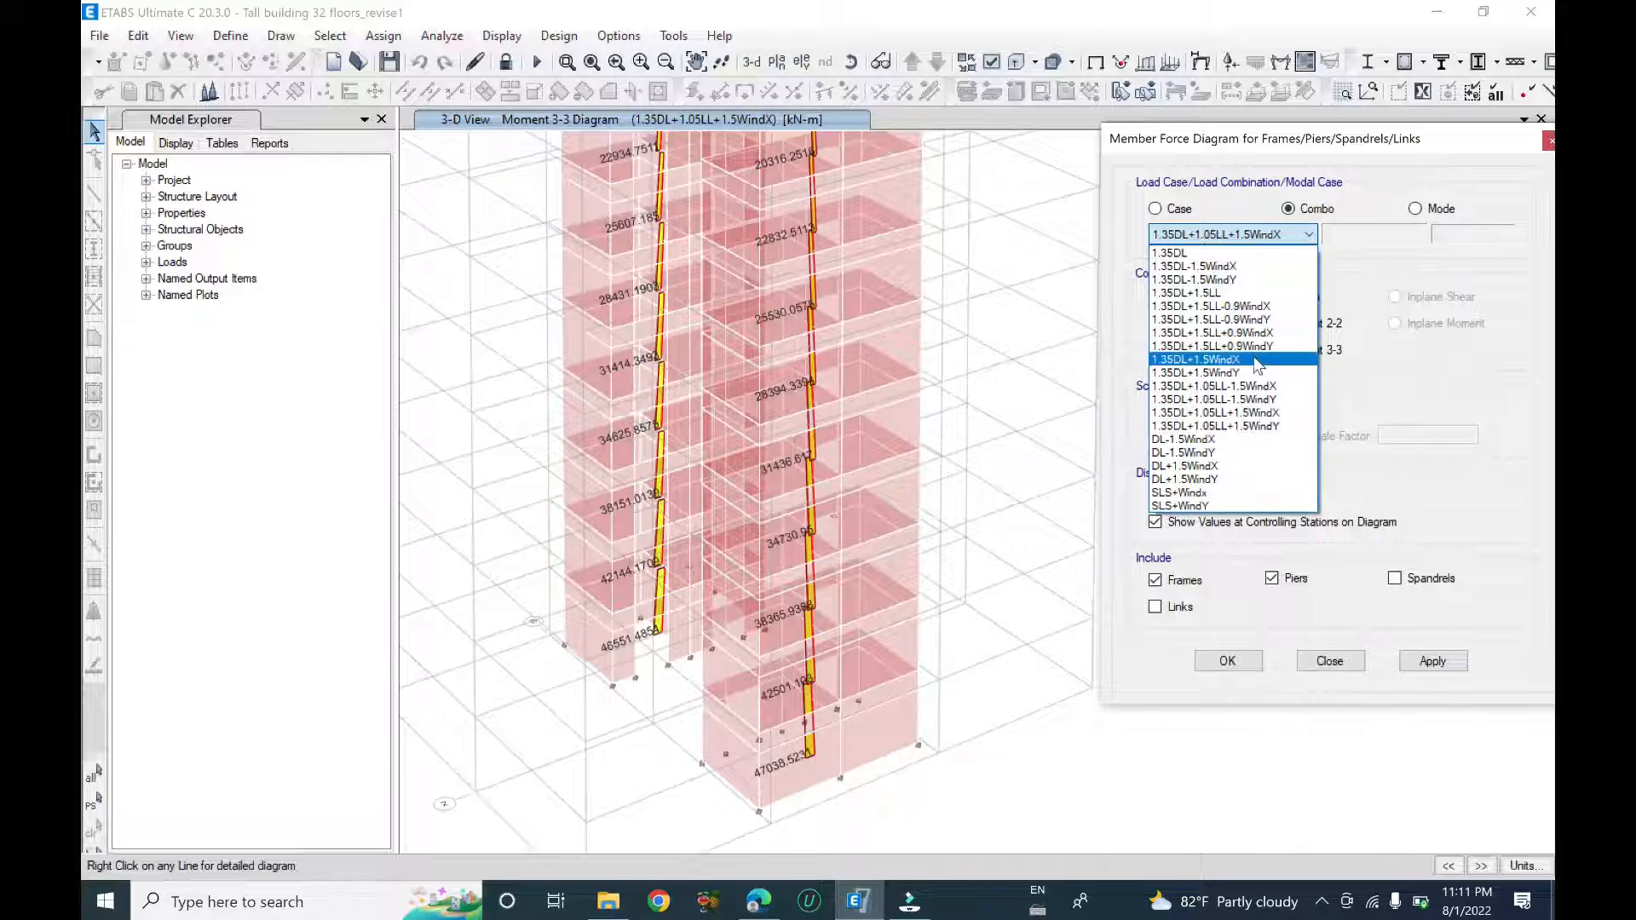
{"action": "left_click", "coordinate": [1272, 178]}
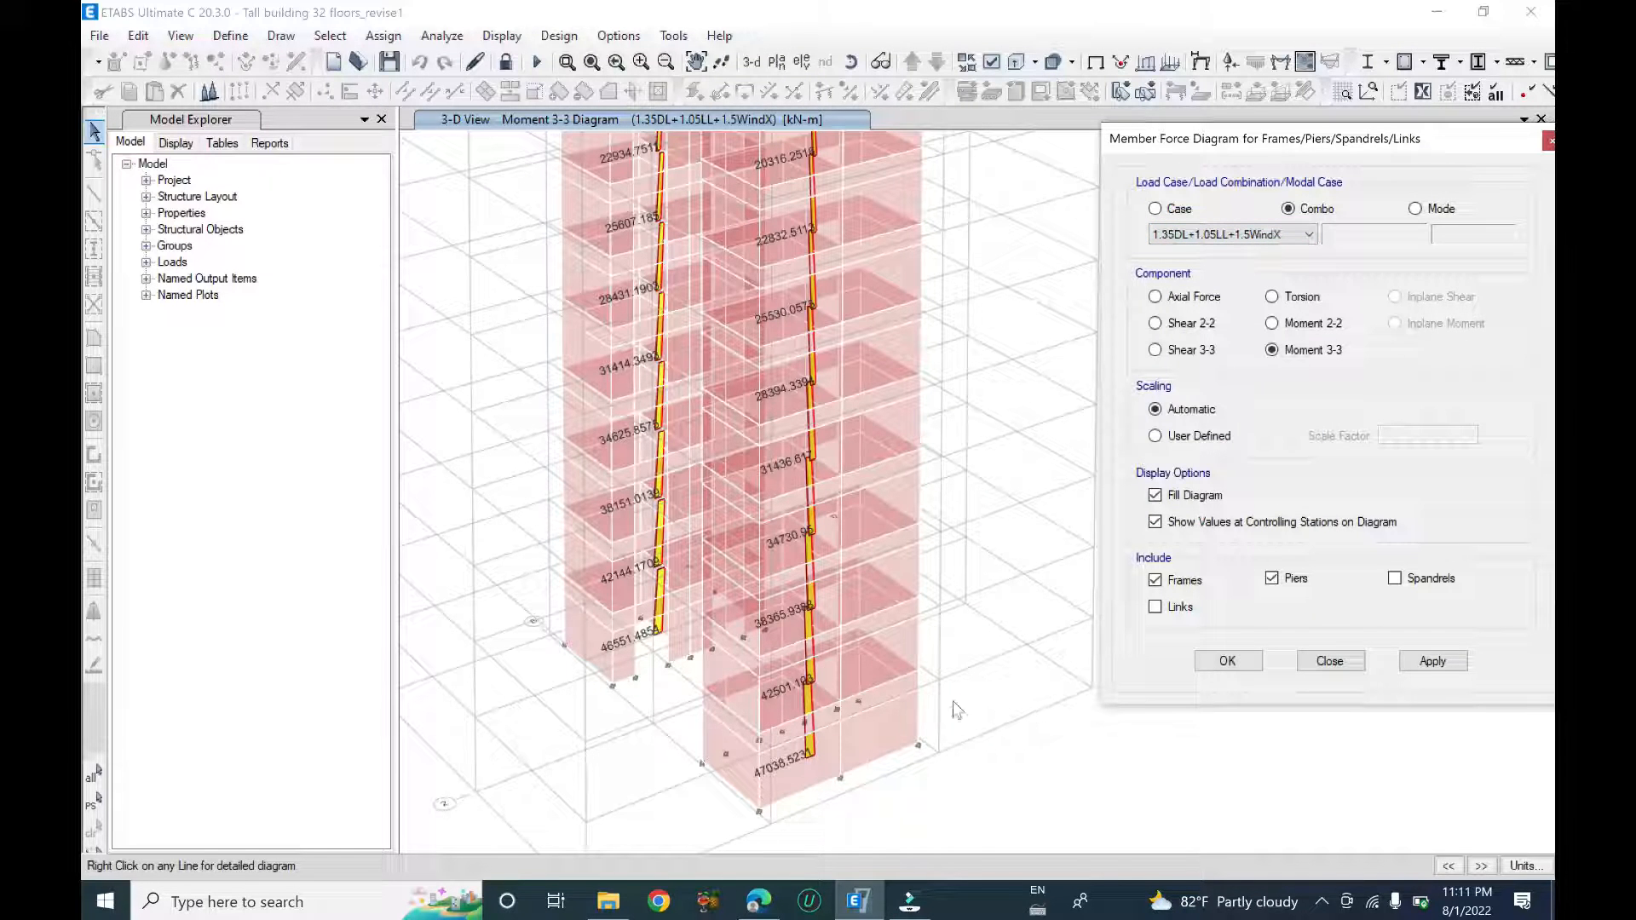
- Examine the 1.35DL+1.05LL+1.5WindX Moment 3-3 diagram at the near core's base and along both cores, and close the force diagram settings
{"action": "middle_click_drag", "start_coordinate": [930, 739], "coordinate": [946, 654]}
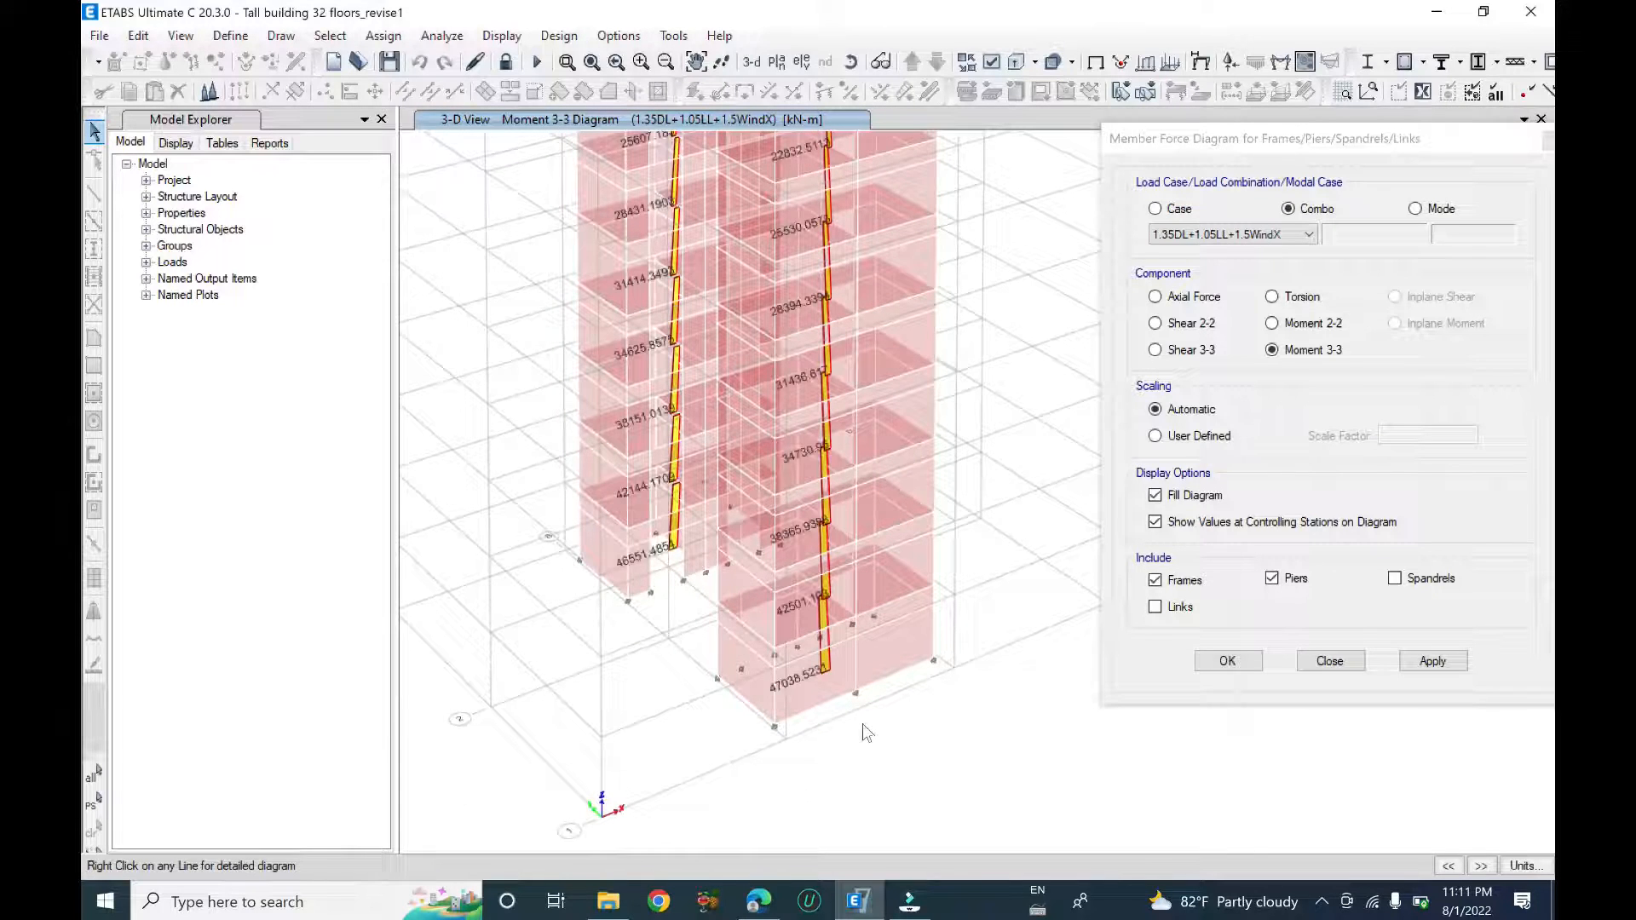
{"action": "scroll", "coordinate": [827, 728], "scroll_direction": "up", "scroll_amount": 4}
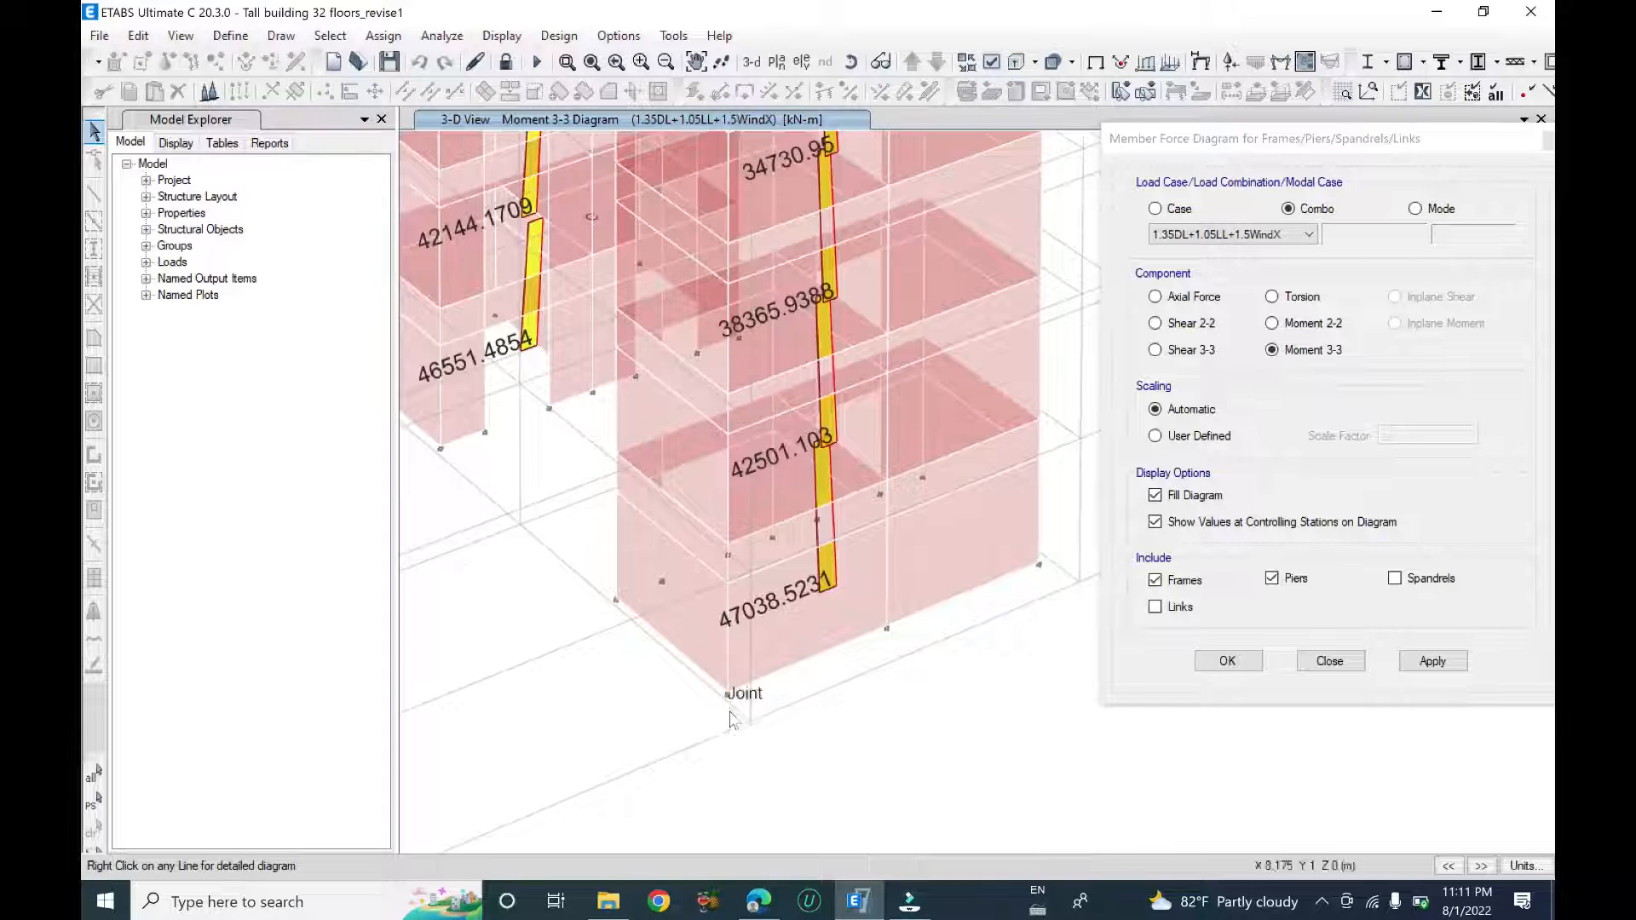
{"action": "scroll", "coordinate": [727, 712], "scroll_direction": "up", "scroll_amount": 2}
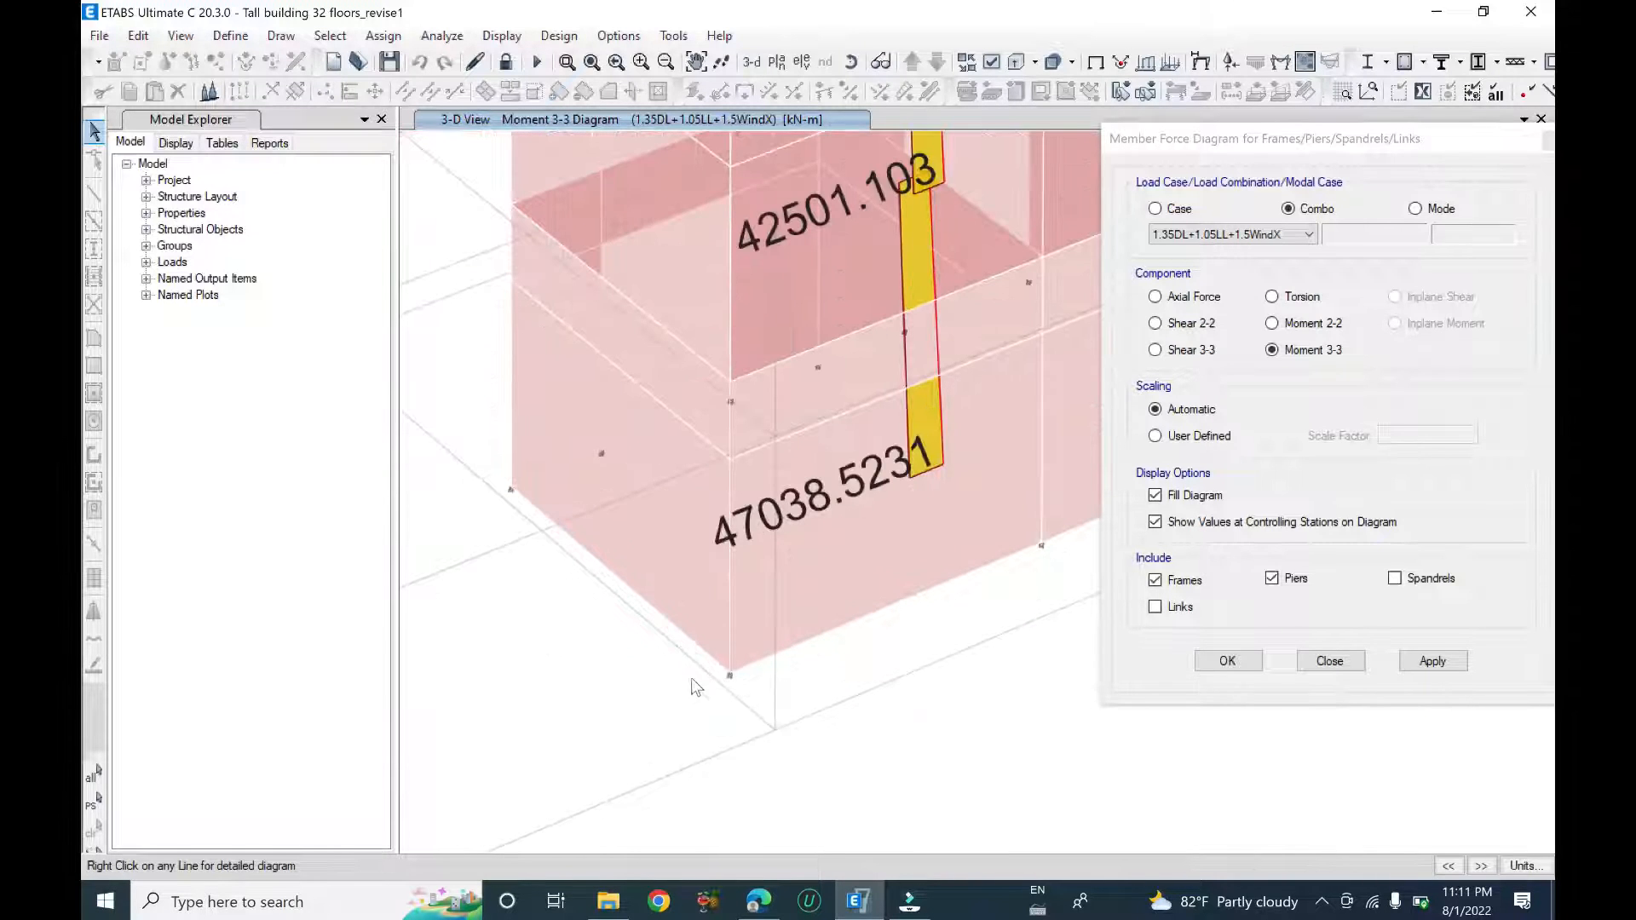
{"action": "scroll", "coordinate": [692, 682], "scroll_direction": "down", "scroll_amount": 4}
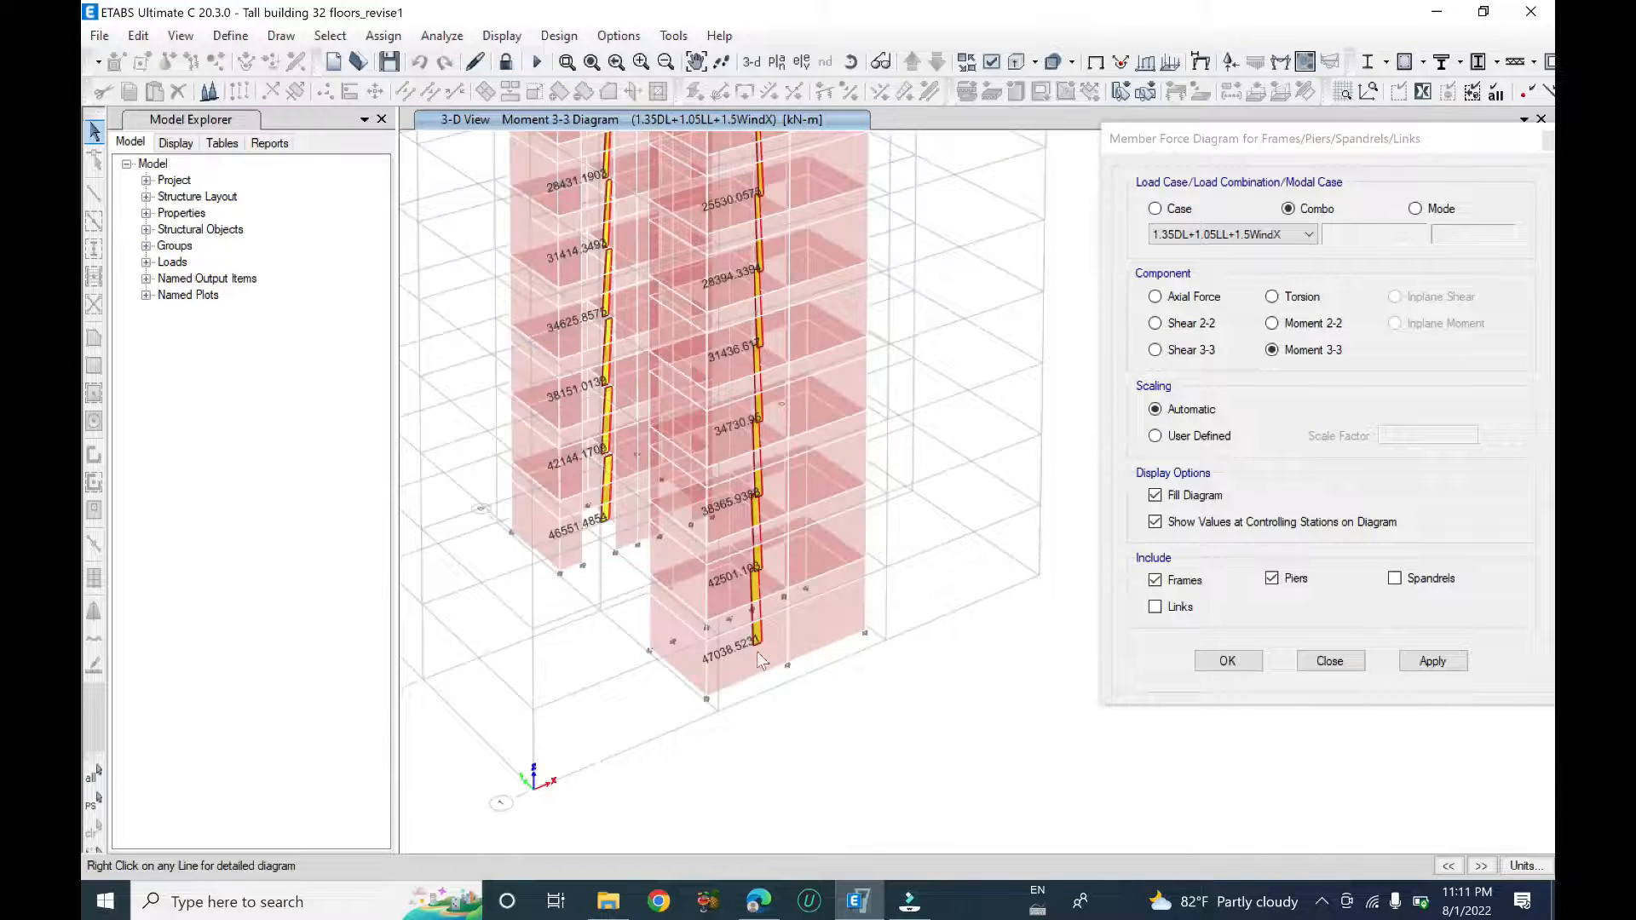
{"action": "middle_click_drag", "start_coordinate": [790, 660], "coordinate": [777, 702], "text": "shift"}
{"action": "scroll", "coordinate": [774, 703], "scroll_direction": "up", "scroll_amount": 5}
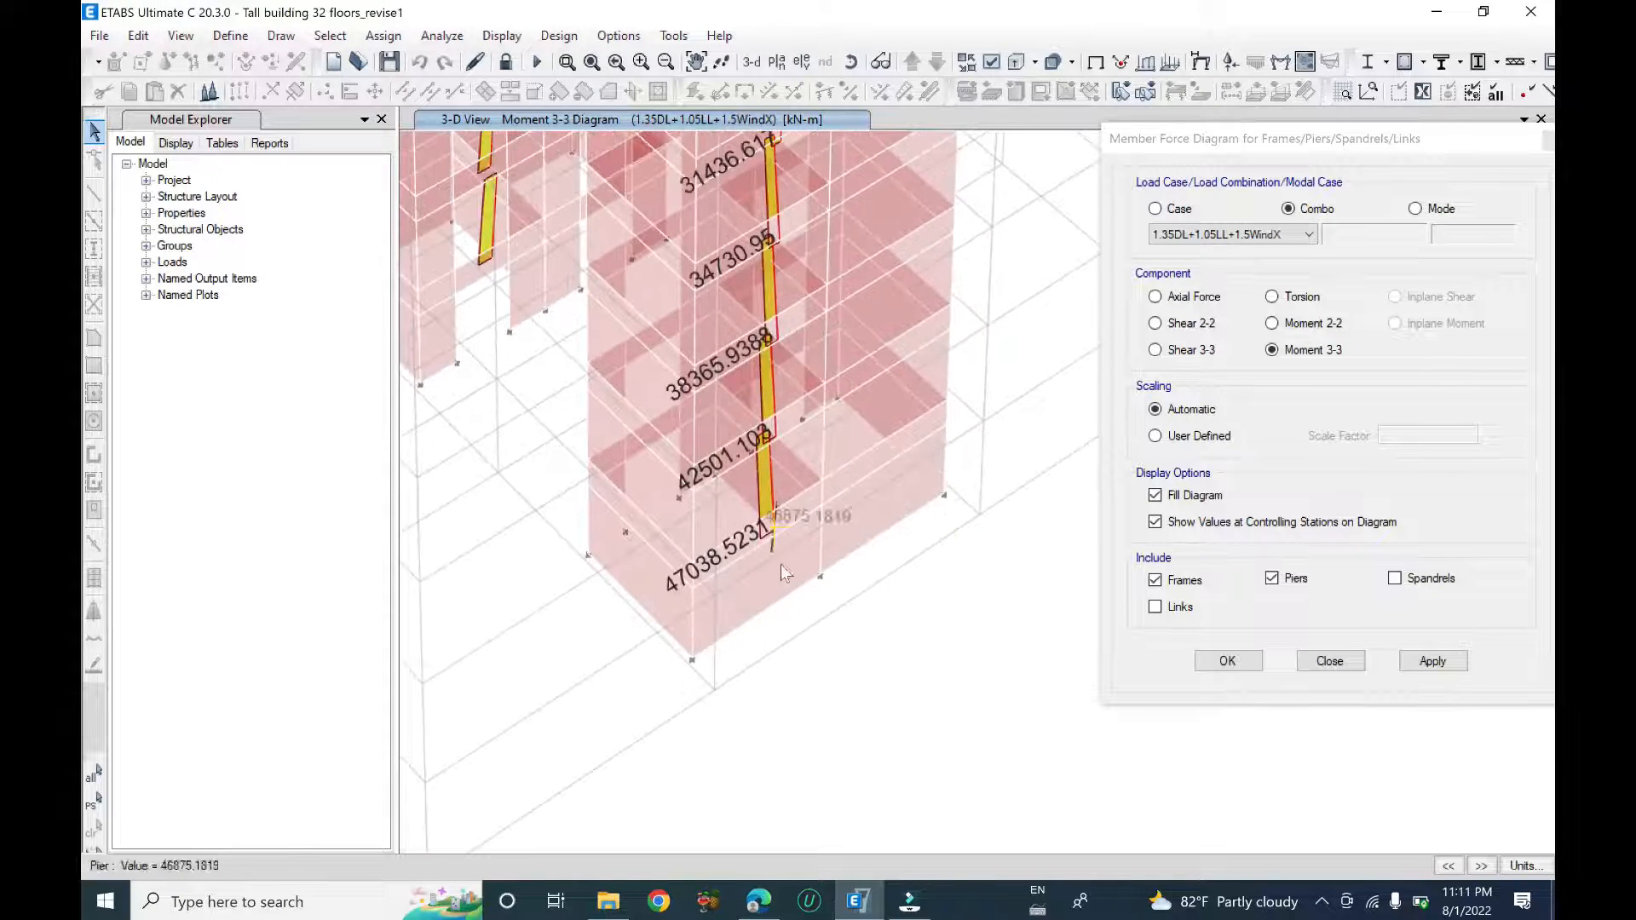
{"action": "middle_click_drag", "start_coordinate": [601, 540], "coordinate": [779, 417], "text": "shift"}
{"action": "scroll", "coordinate": [1057, 499], "scroll_direction": "down", "scroll_amount": 3}
{"action": "scroll", "coordinate": [1057, 507], "scroll_direction": "down", "scroll_amount": 3}
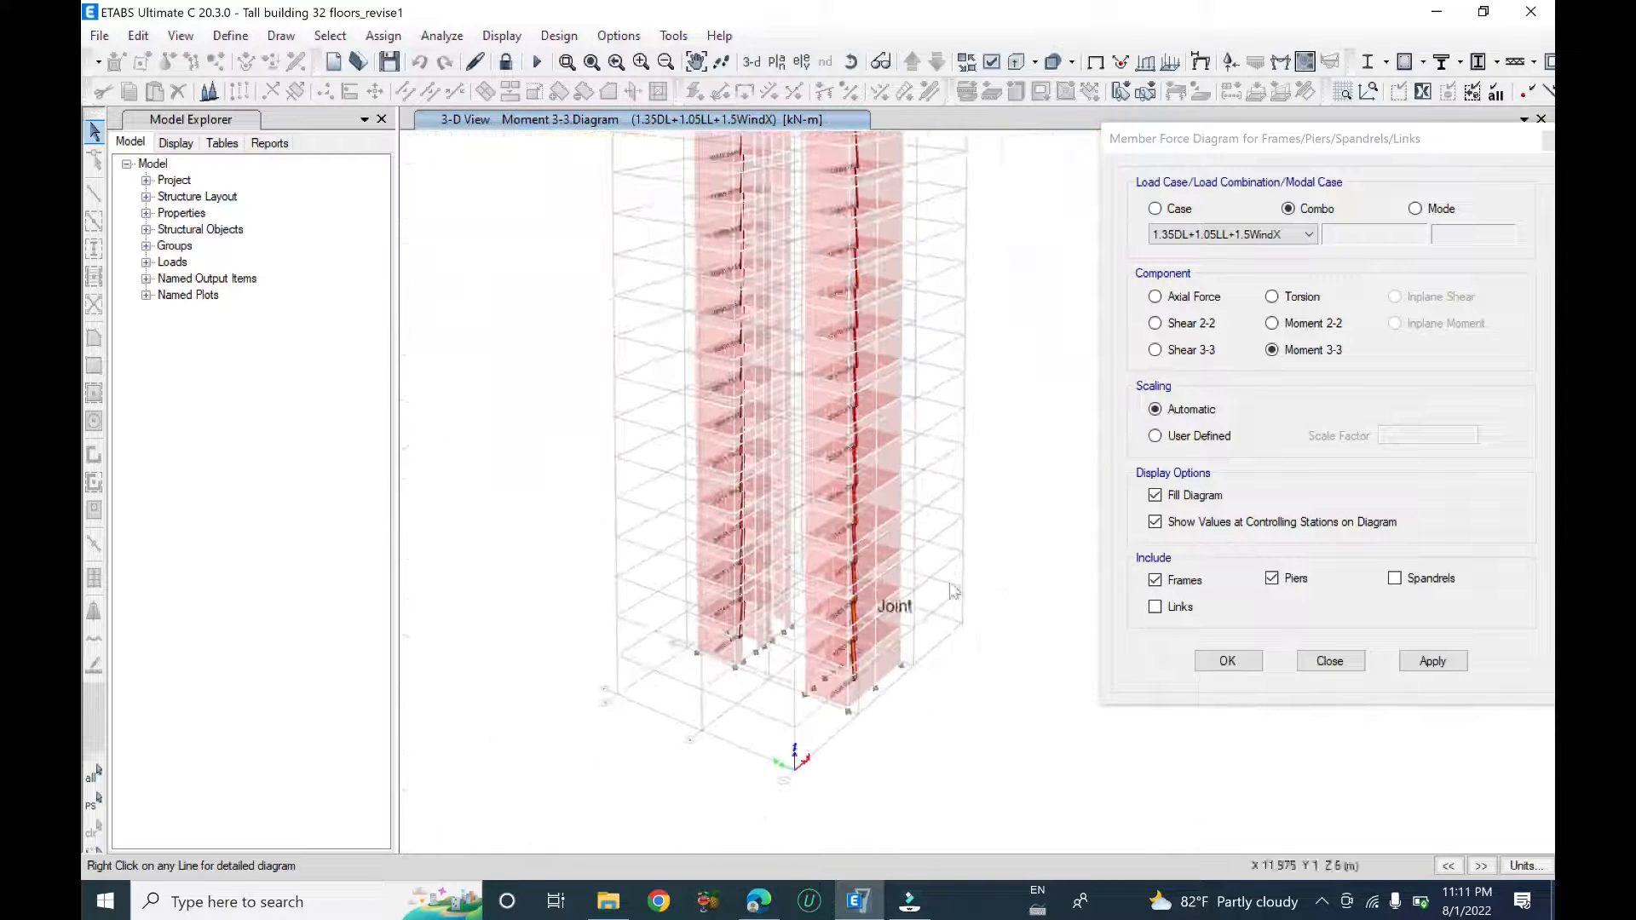
{"action": "left_click", "coordinate": [1548, 139]}
{"action": "middle_click_drag", "start_coordinate": [979, 354], "coordinate": [895, 354], "text": "shift"}
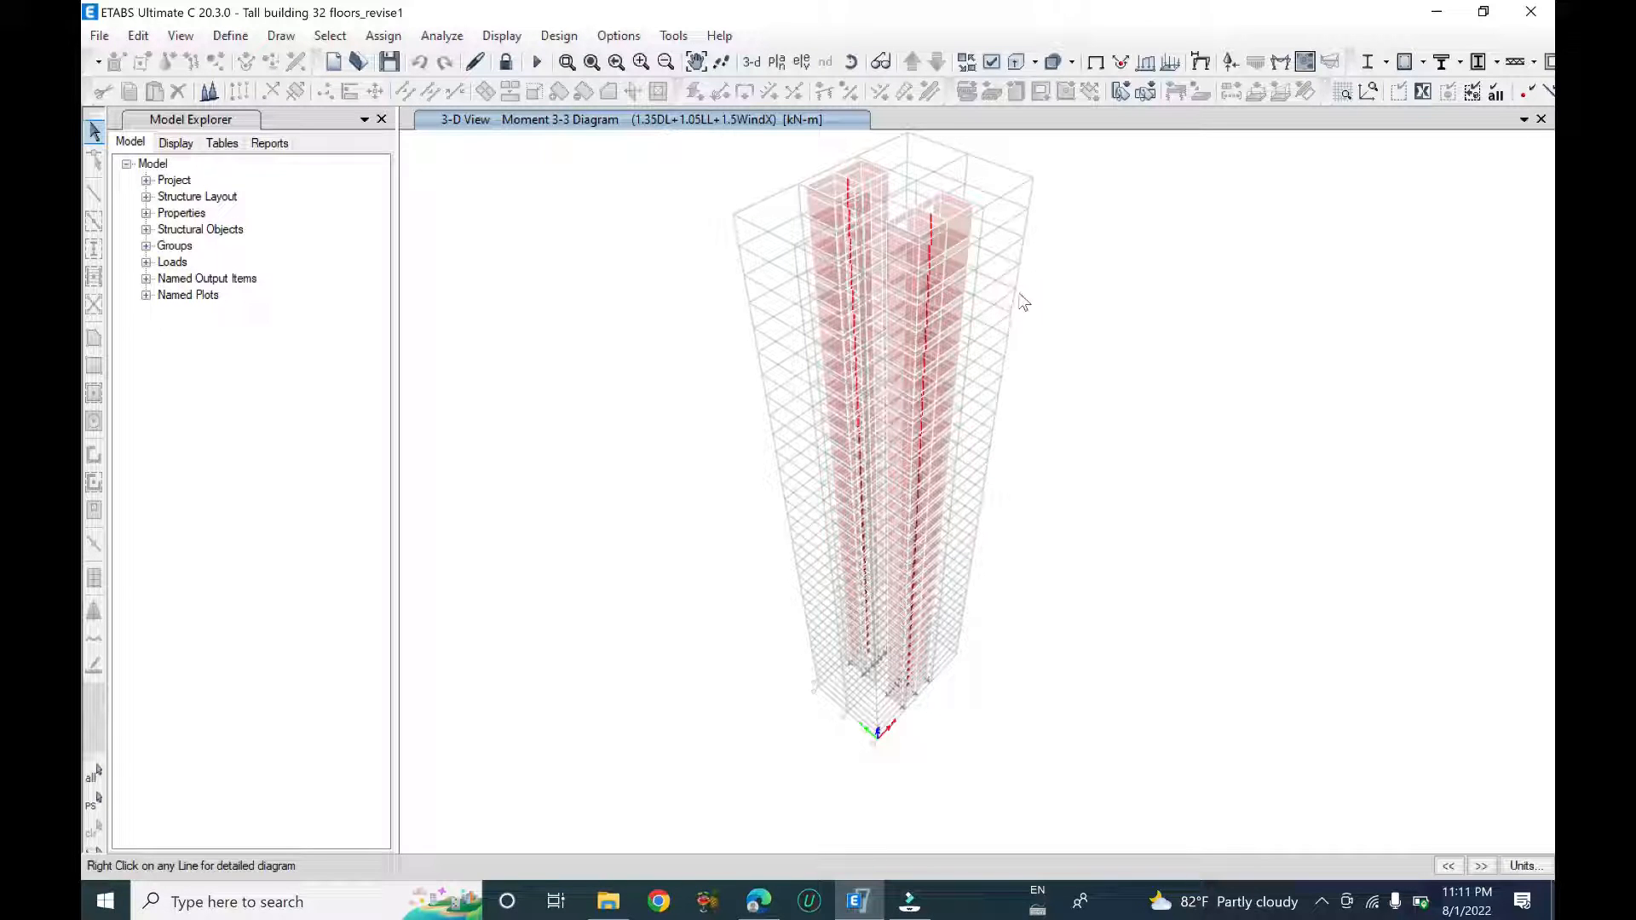
{"action": "left_click", "coordinate": [560, 36]}
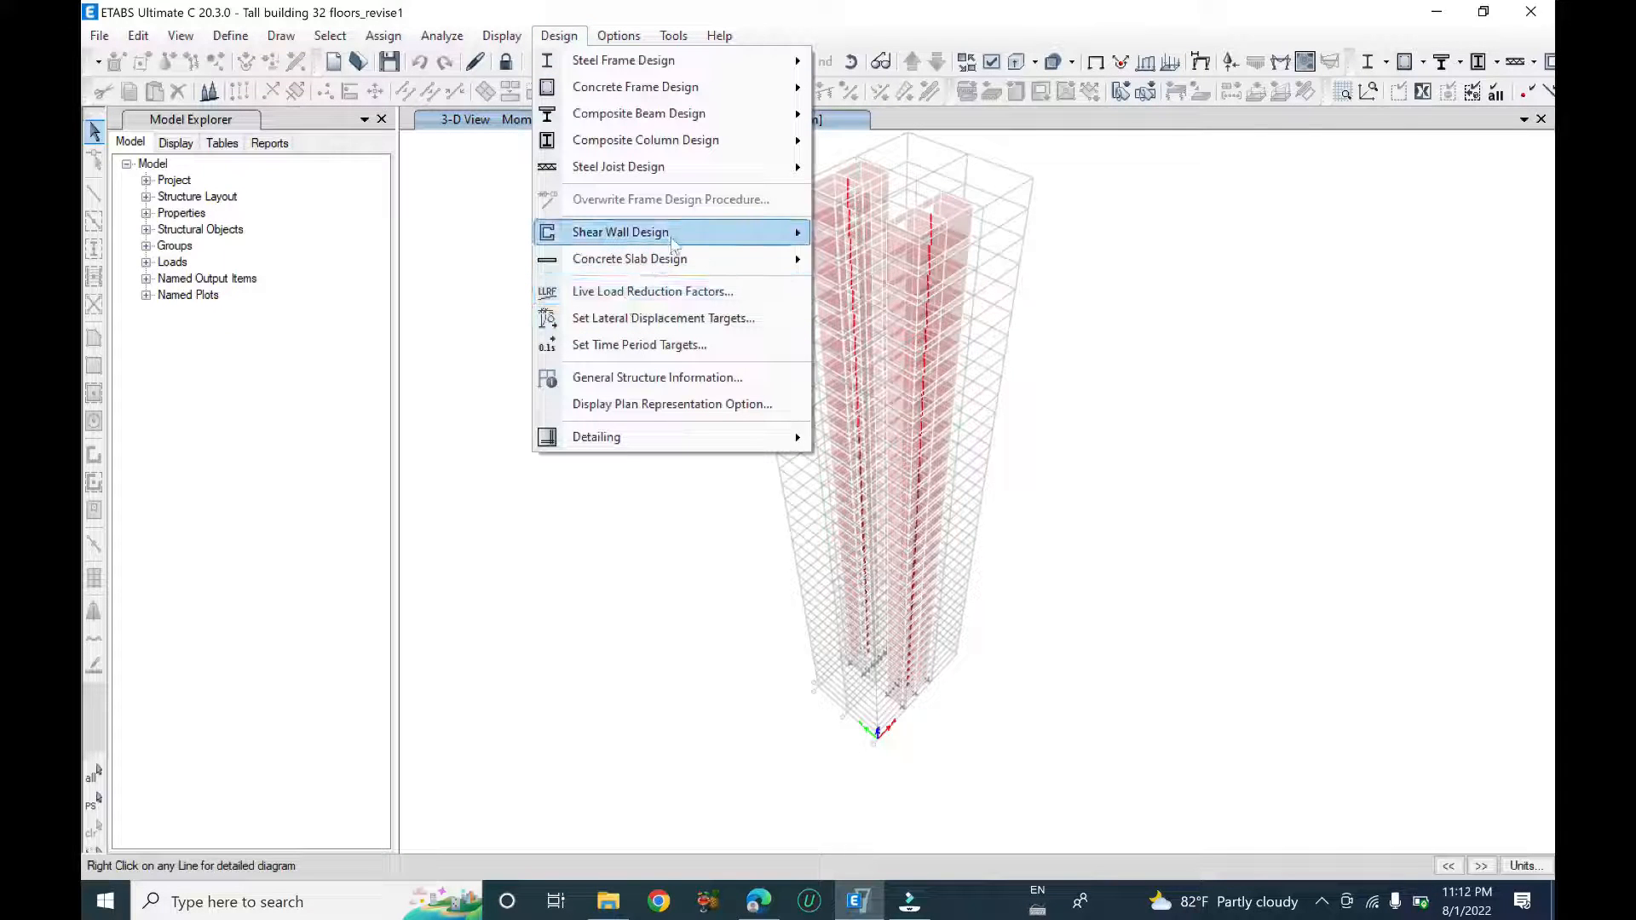
{"action": "mouse_move", "coordinate": [678, 242]}
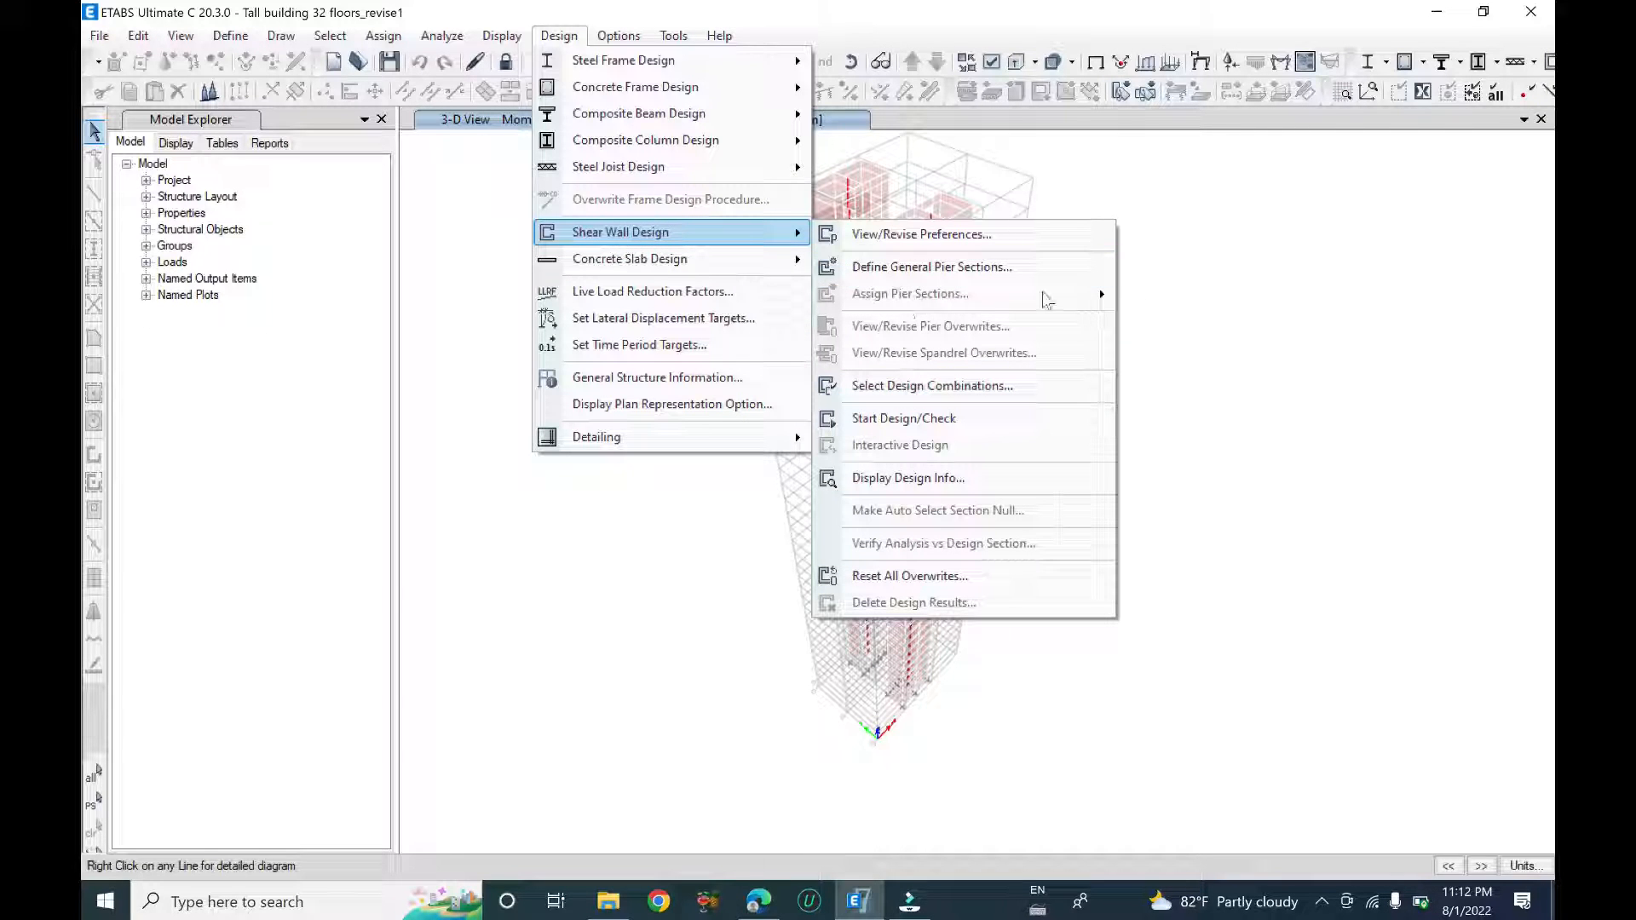
{"action": "left_click", "coordinate": [1176, 289]}
- Return the 3-D view to the undeformed model and try to window-select the tower from a frontal view
{"action": "left_click", "coordinate": [1097, 64]}
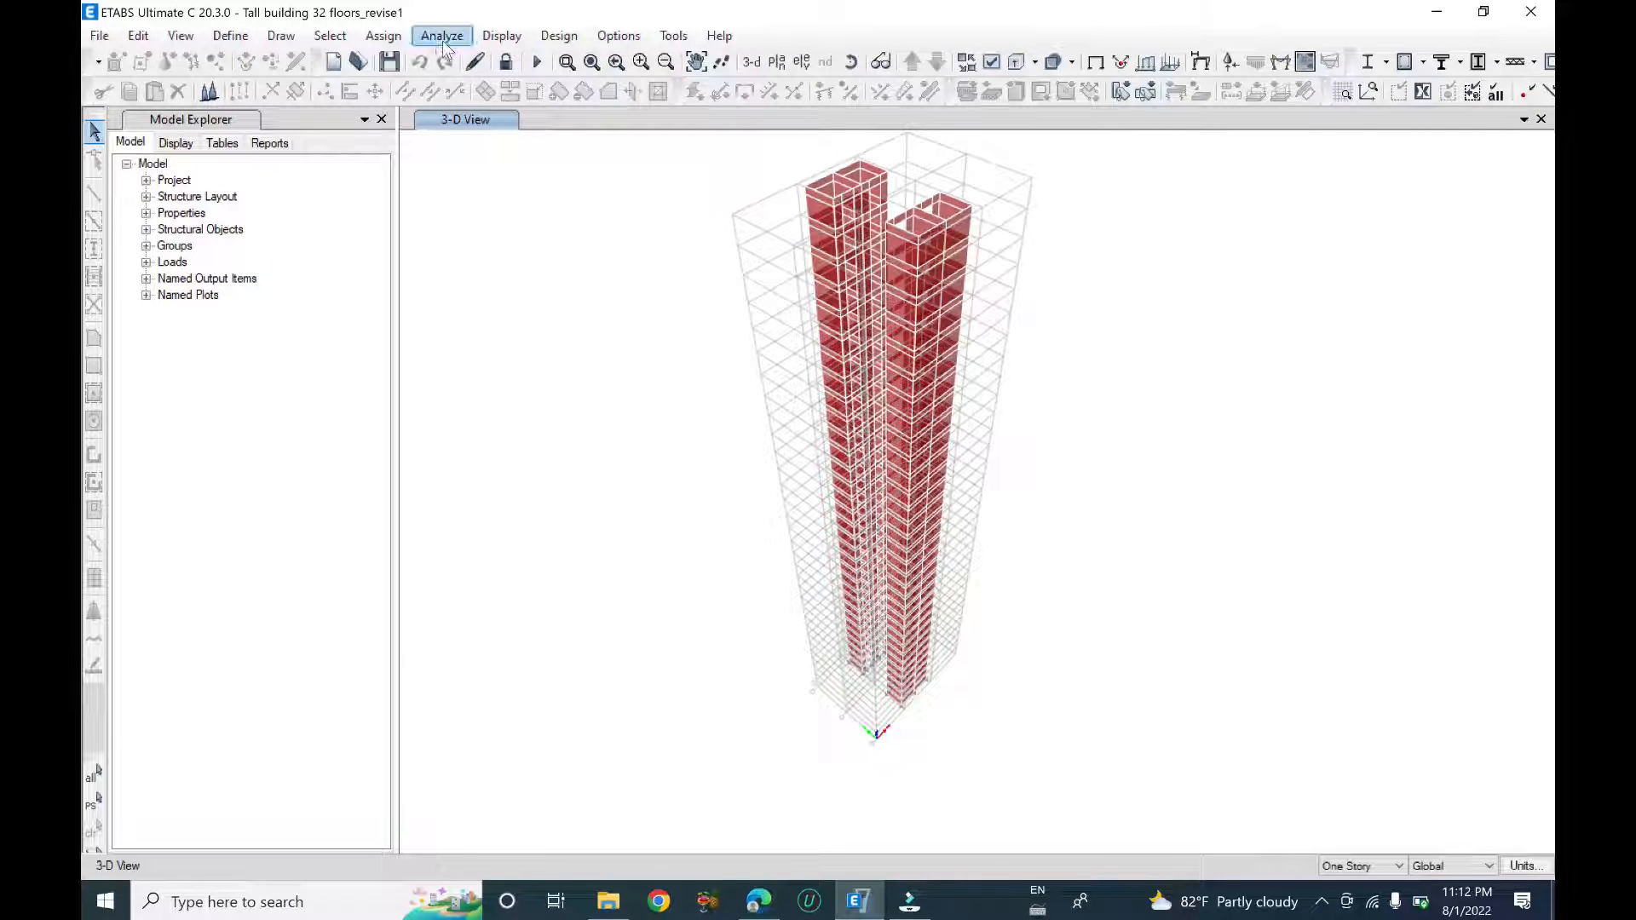
{"action": "middle_click_drag", "start_coordinate": [1153, 556], "coordinate": [993, 429]}
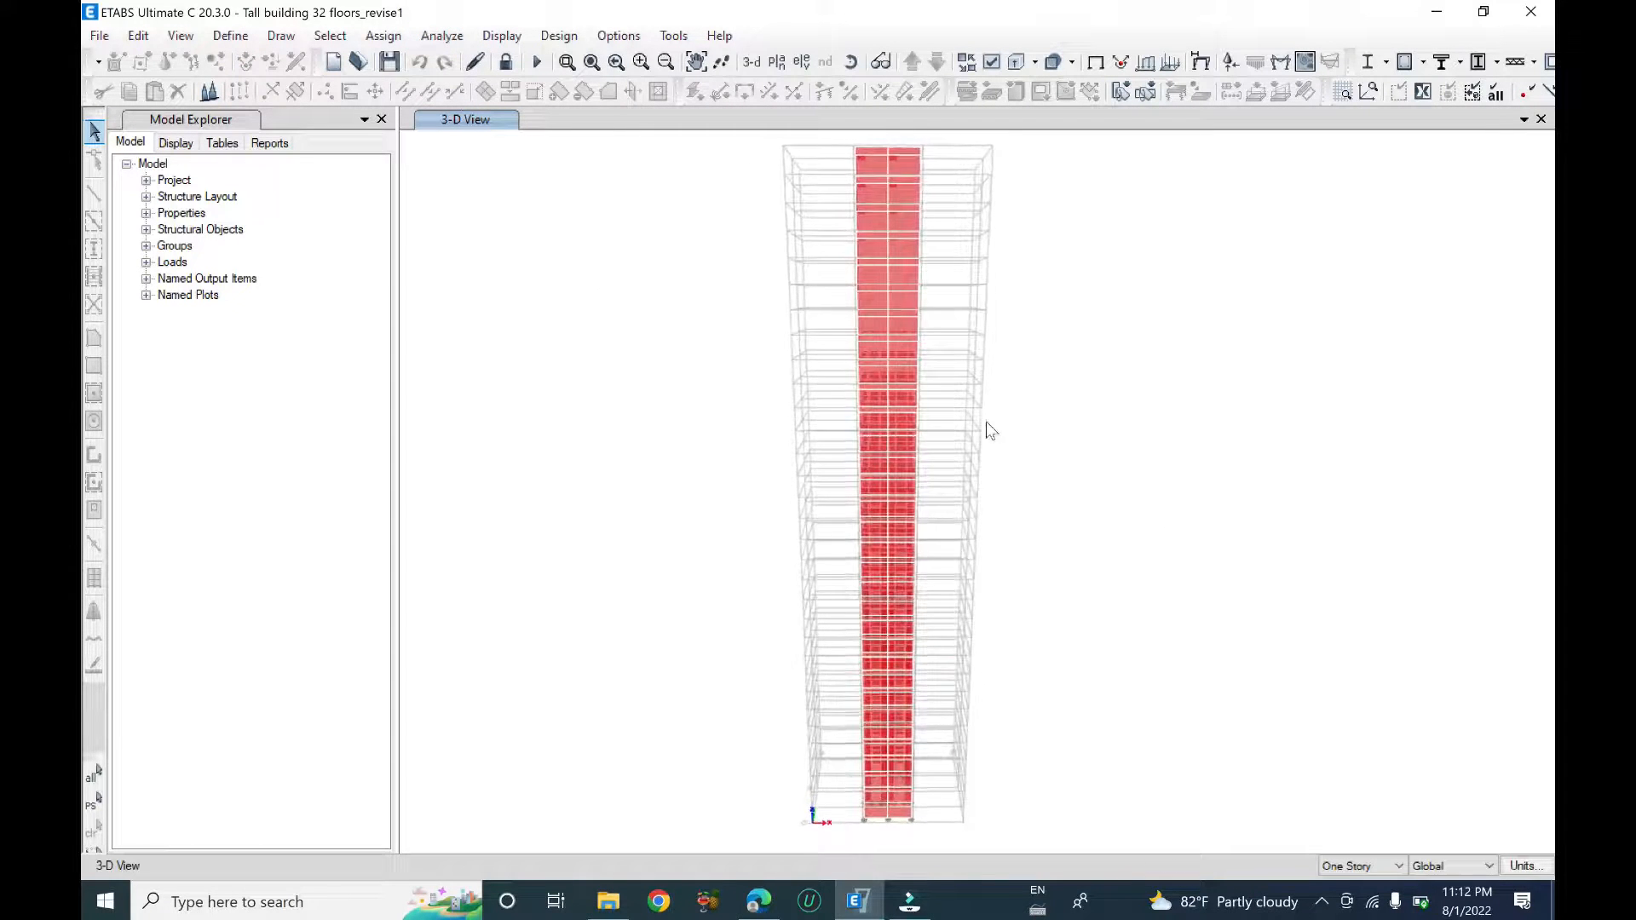
{"action": "scroll", "coordinate": [980, 384], "scroll_direction": "down", "scroll_amount": 3}
{"action": "left_click_drag", "start_coordinate": [1089, 184], "coordinate": [780, 512]}
{"action": "left_click_drag", "start_coordinate": [752, 590], "coordinate": [759, 521]}
{"action": "left_click", "coordinate": [1067, 433]}
- Select all walls of the model by object type and show the tower in an angled 3-D view
{"action": "left_click", "coordinate": [337, 35]}
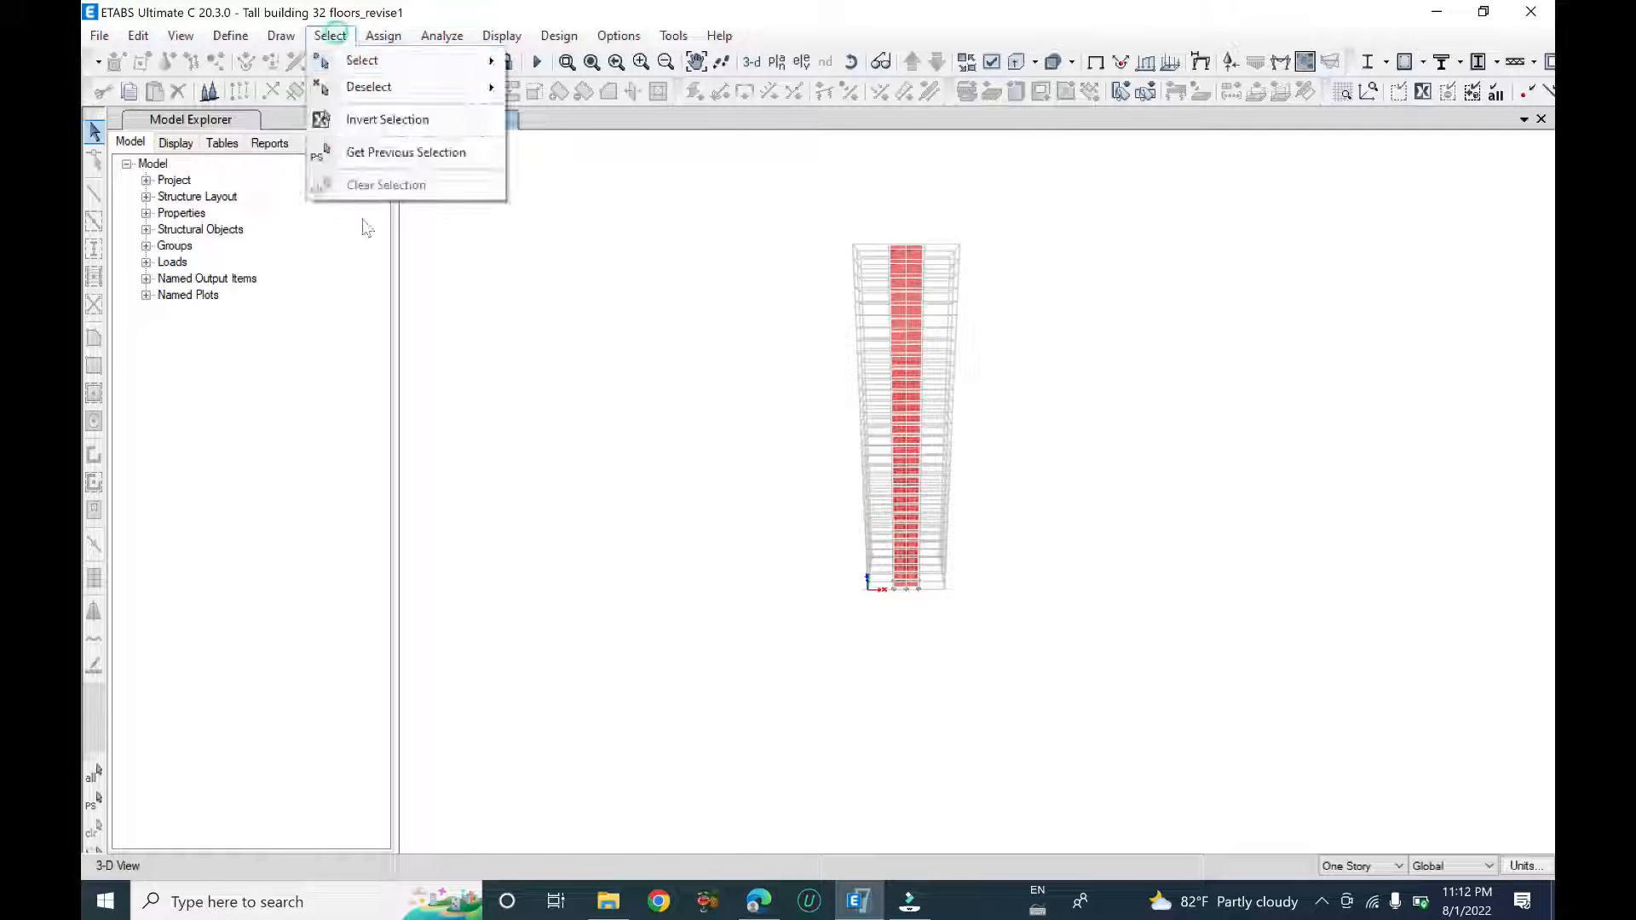
{"action": "mouse_move", "coordinate": [383, 58]}
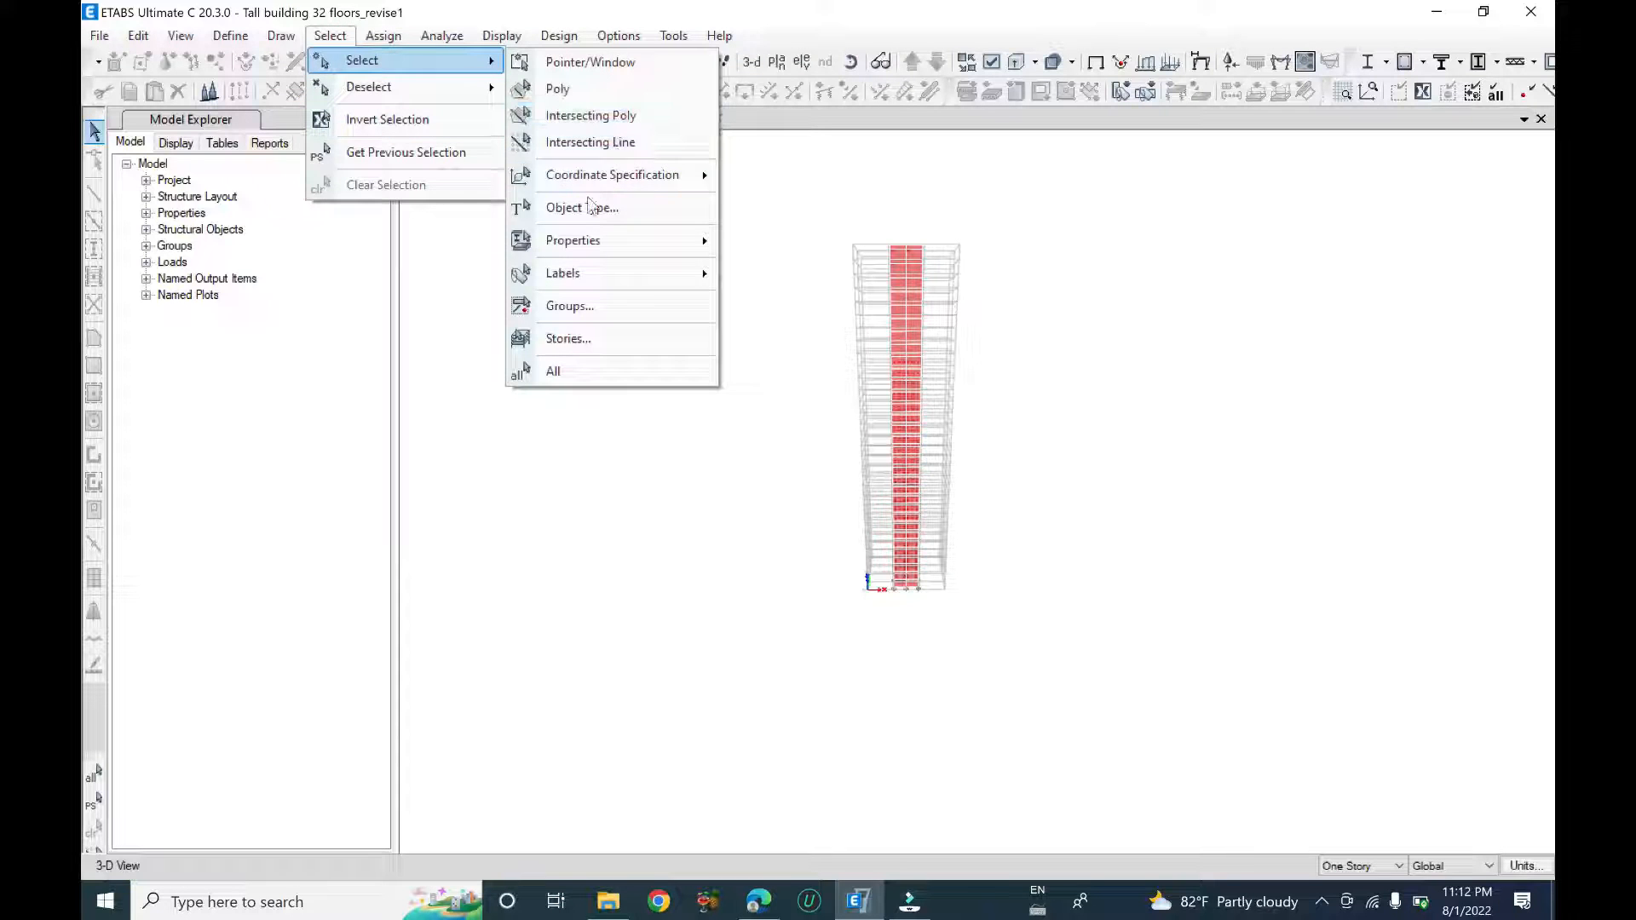
{"action": "left_click", "coordinate": [583, 207]}
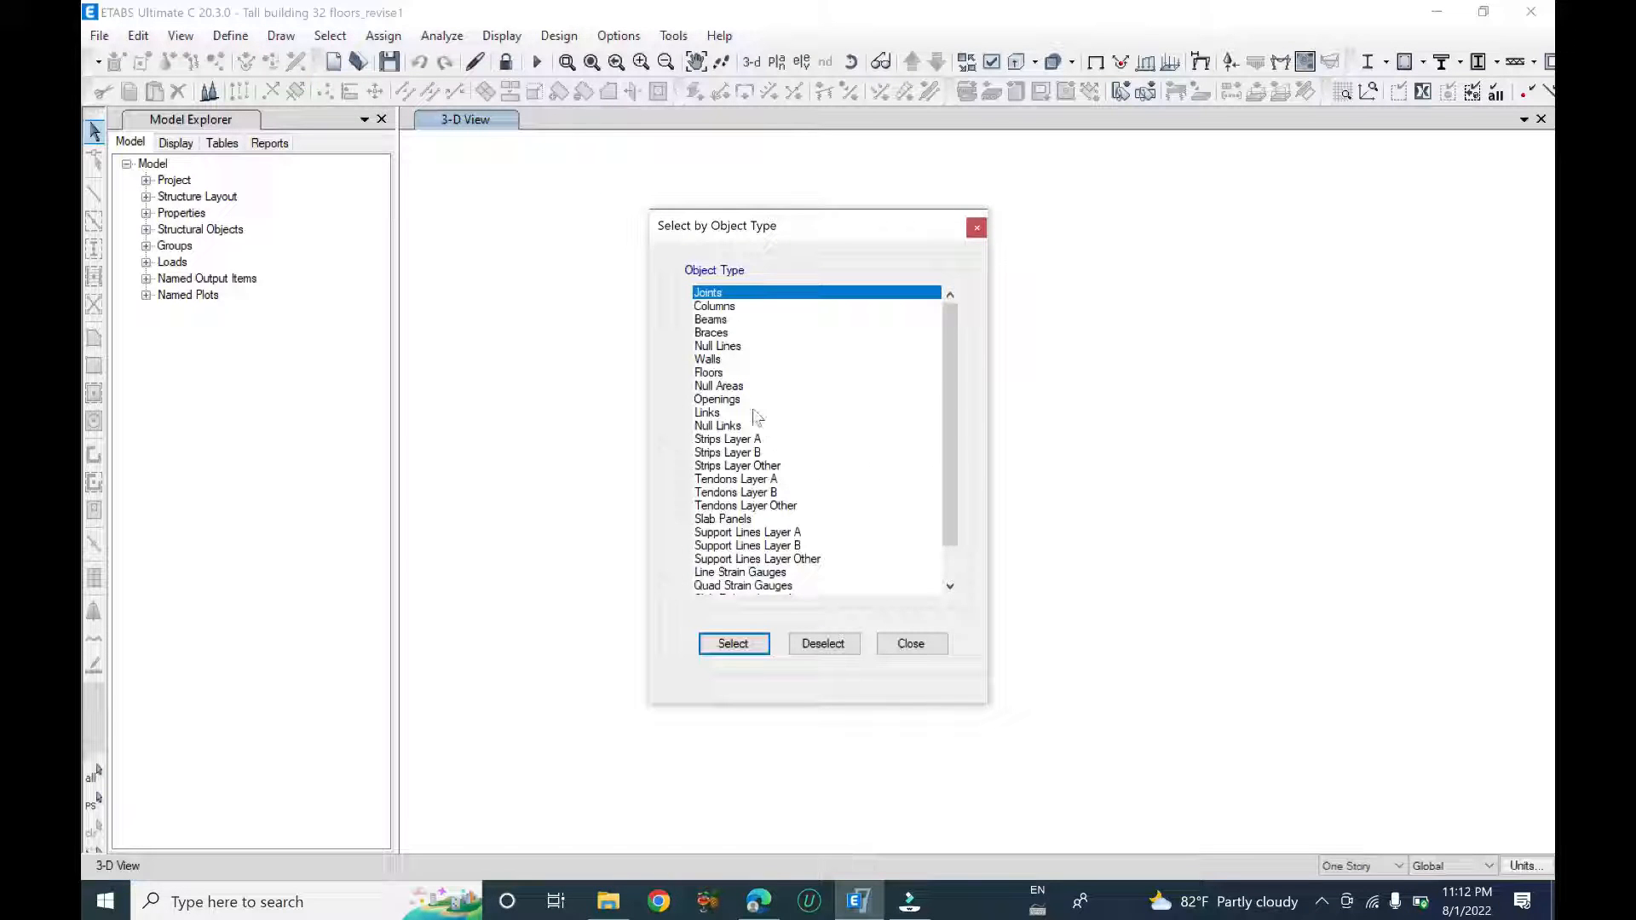
{"action": "left_click", "coordinate": [722, 360]}
{"action": "left_click", "coordinate": [732, 645]}
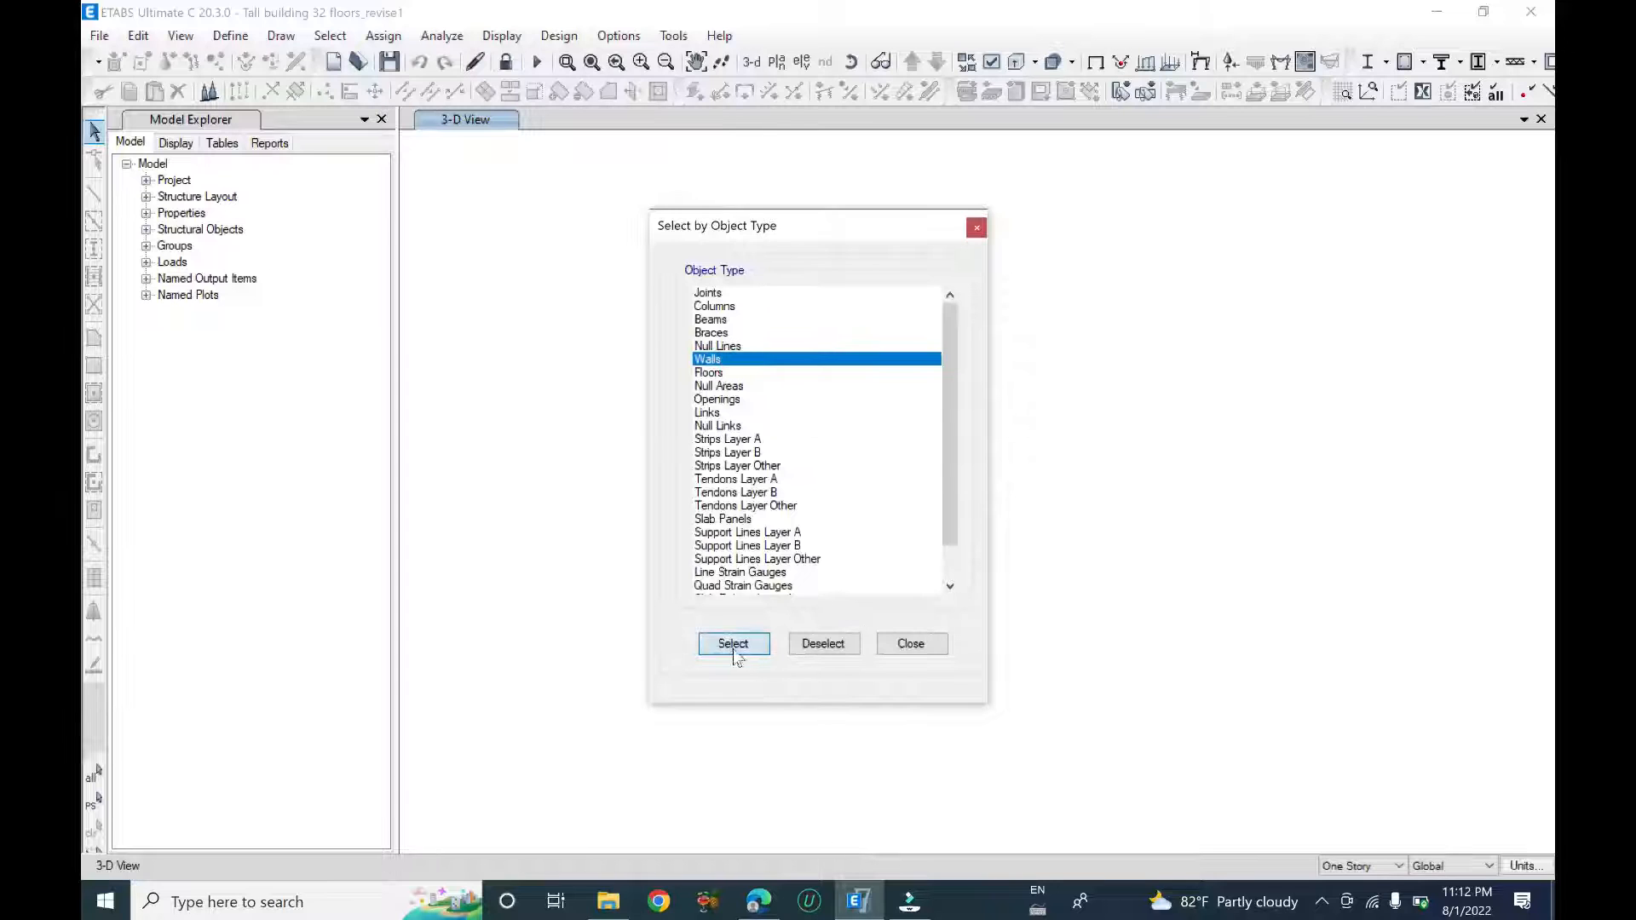
{"action": "left_click_drag", "start_coordinate": [876, 230], "coordinate": [558, 253]}
{"action": "left_click", "coordinate": [593, 667]}
{"action": "middle_click_drag", "start_coordinate": [900, 564], "coordinate": [1011, 583], "text": "shift"}
{"action": "scroll", "coordinate": [1006, 360], "scroll_direction": "up", "scroll_amount": 3}
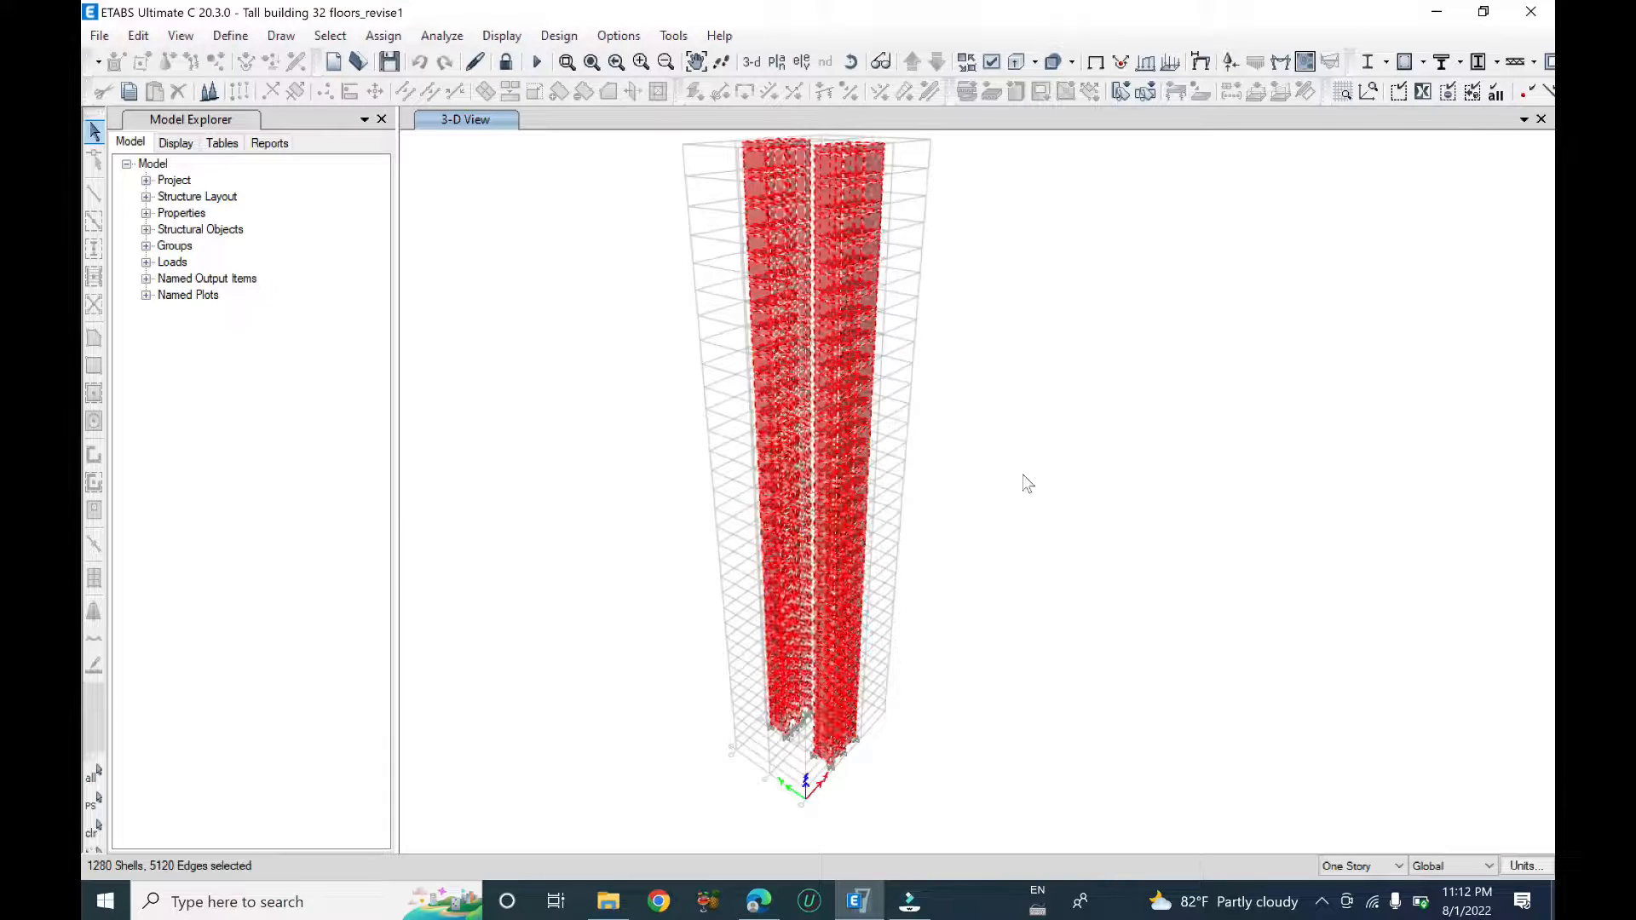
{"action": "middle_click_drag", "start_coordinate": [1023, 474], "coordinate": [1045, 540]}
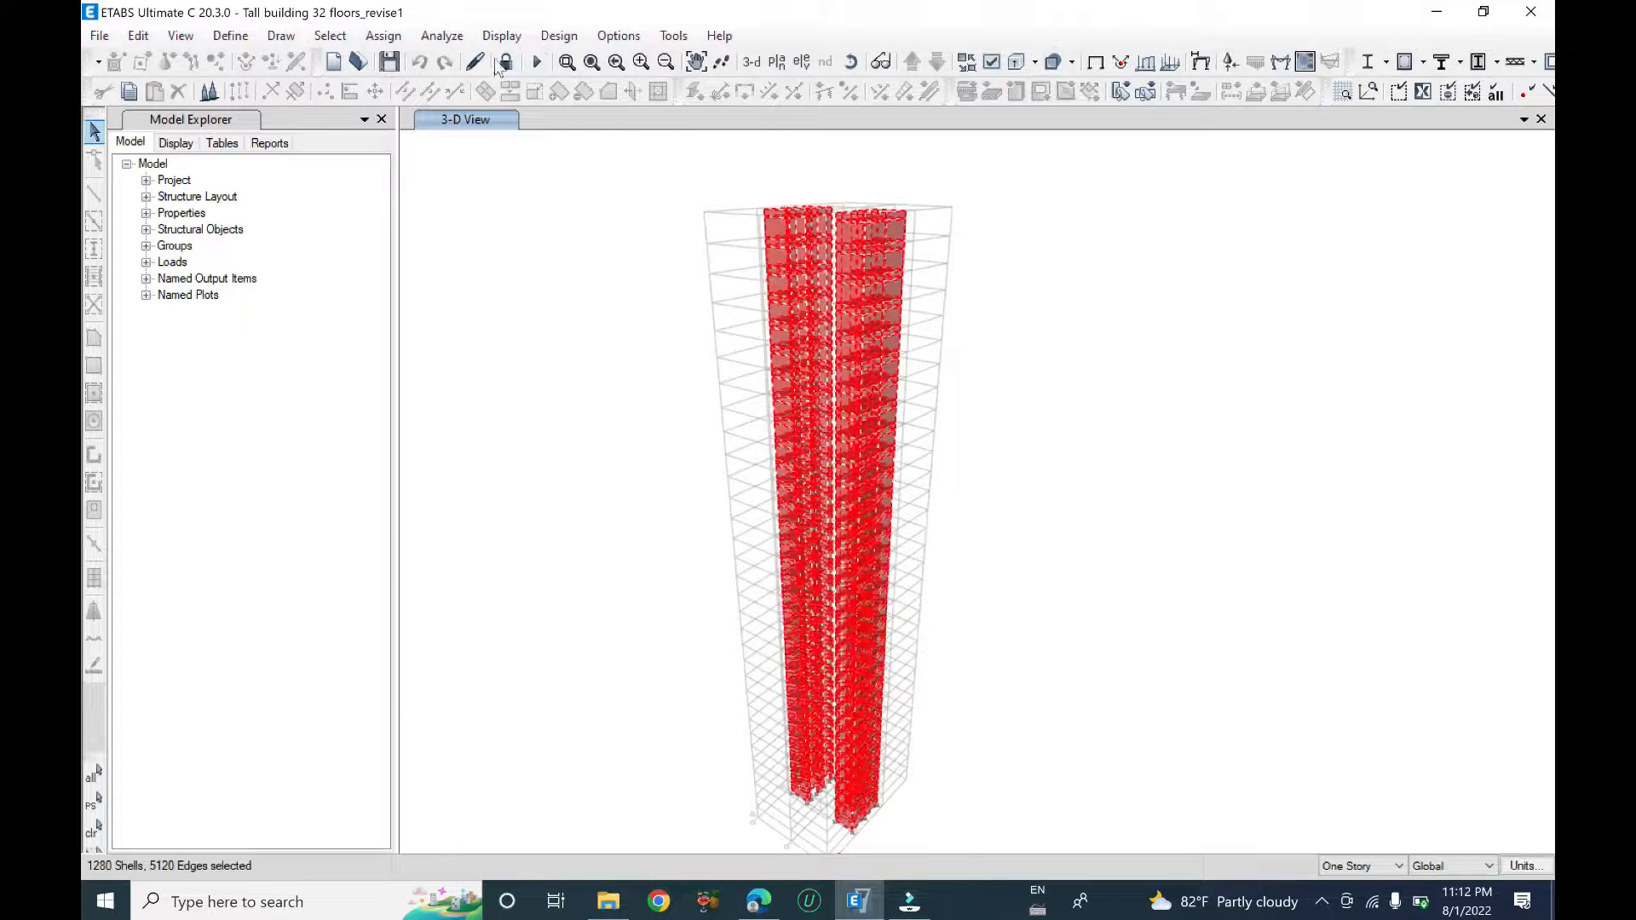
{"action": "left_click", "coordinate": [559, 35]}
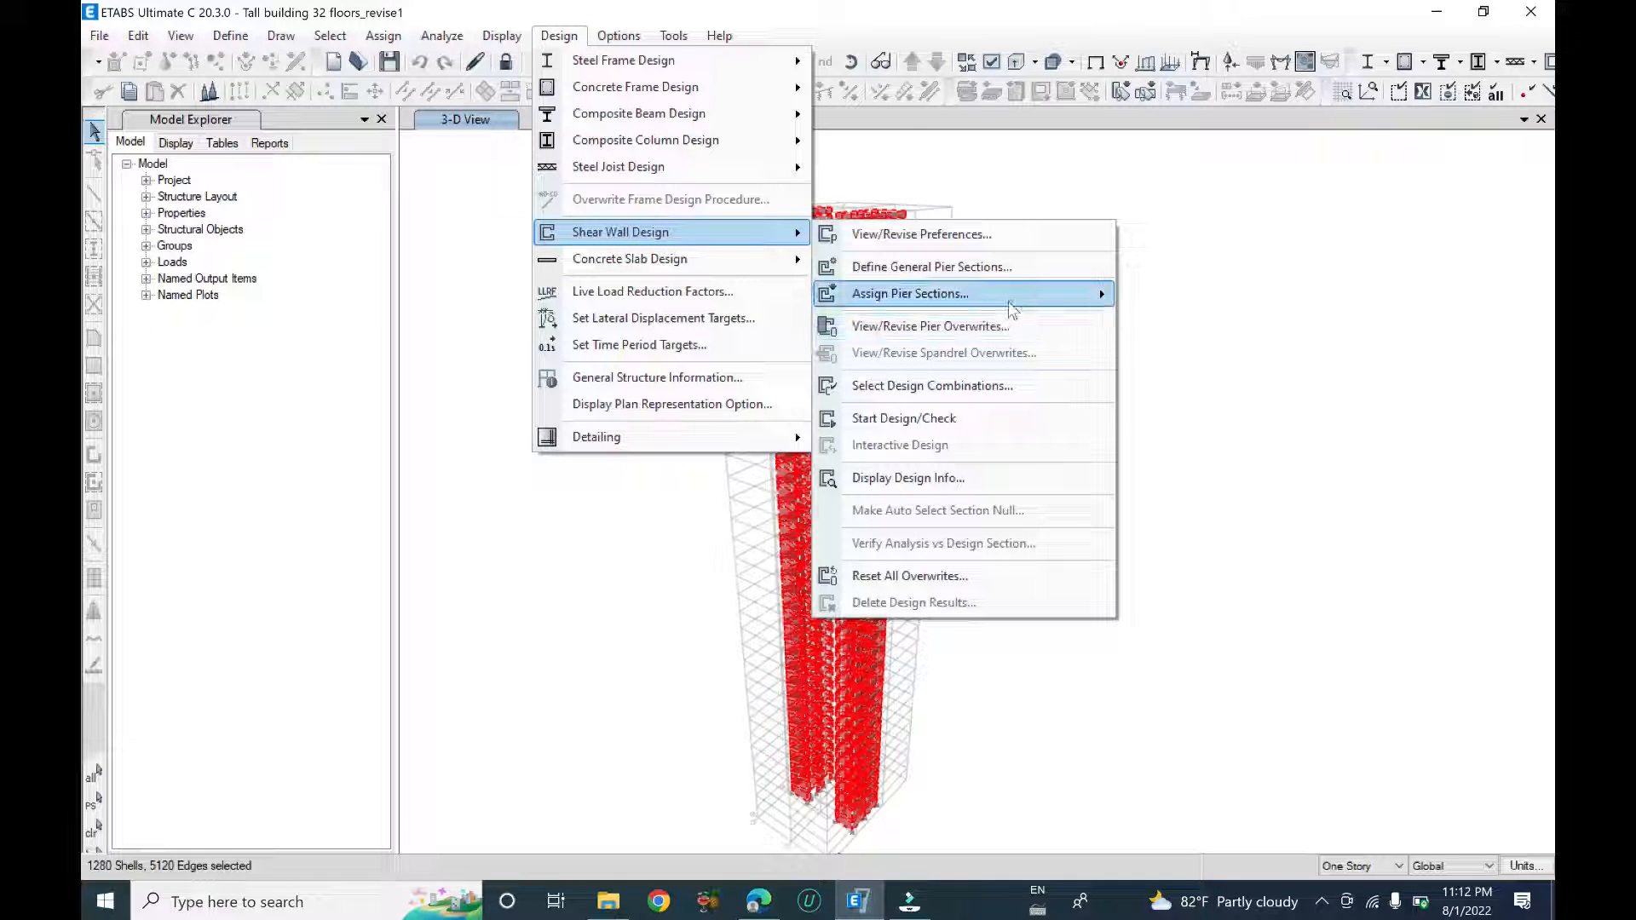
{"action": "mouse_move", "coordinate": [1013, 309]}
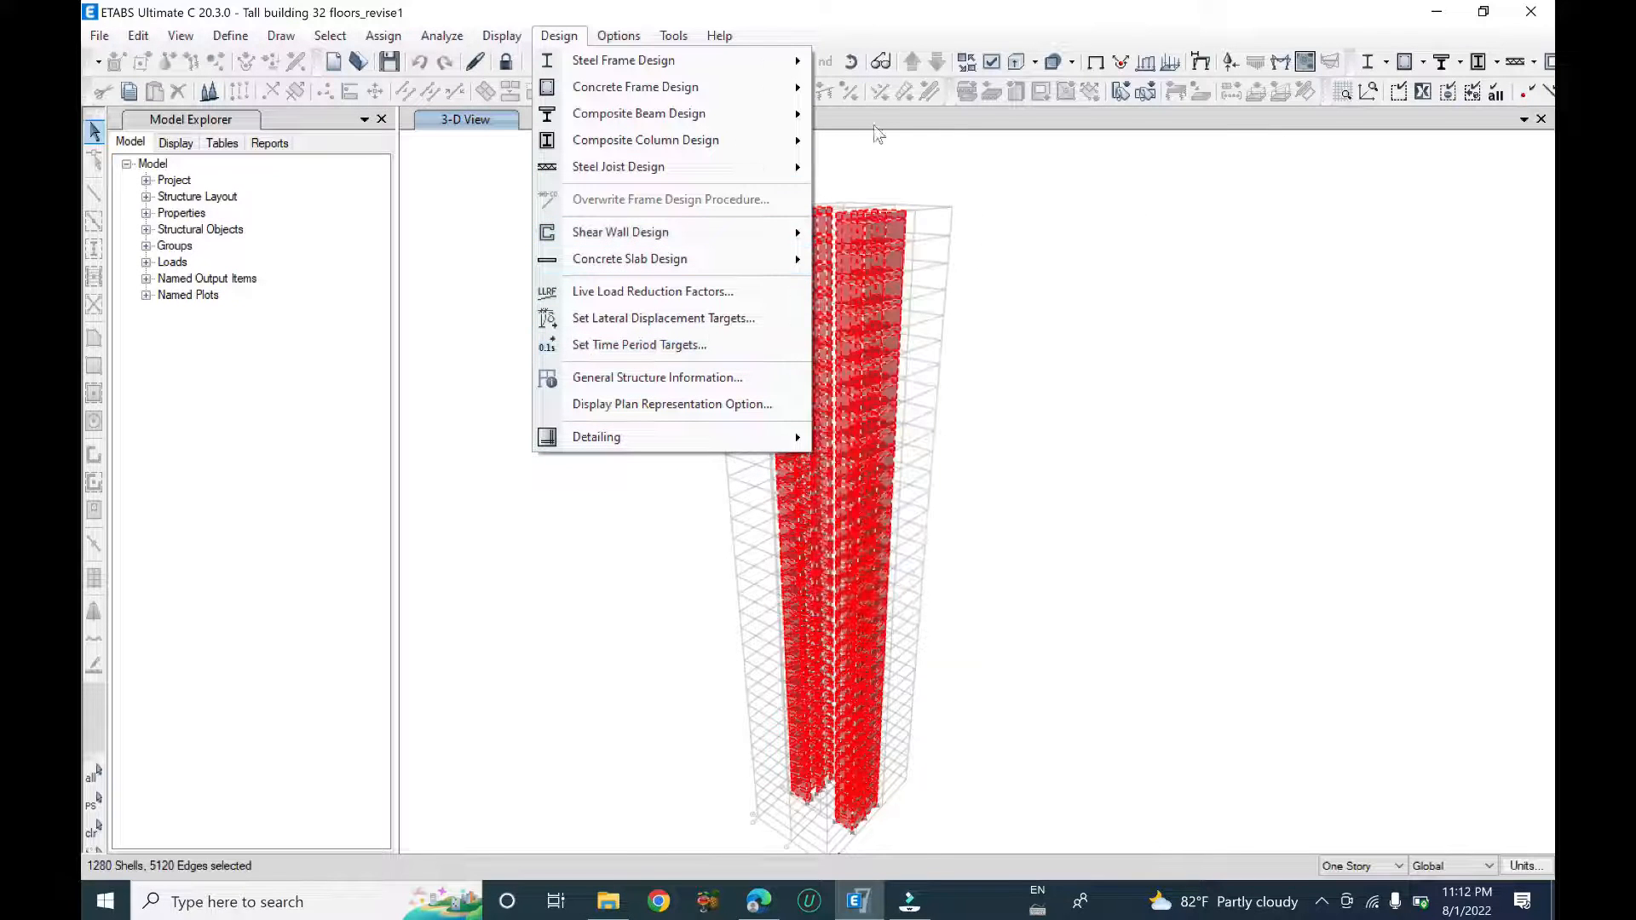
{"action": "left_click", "coordinate": [1266, 126]}
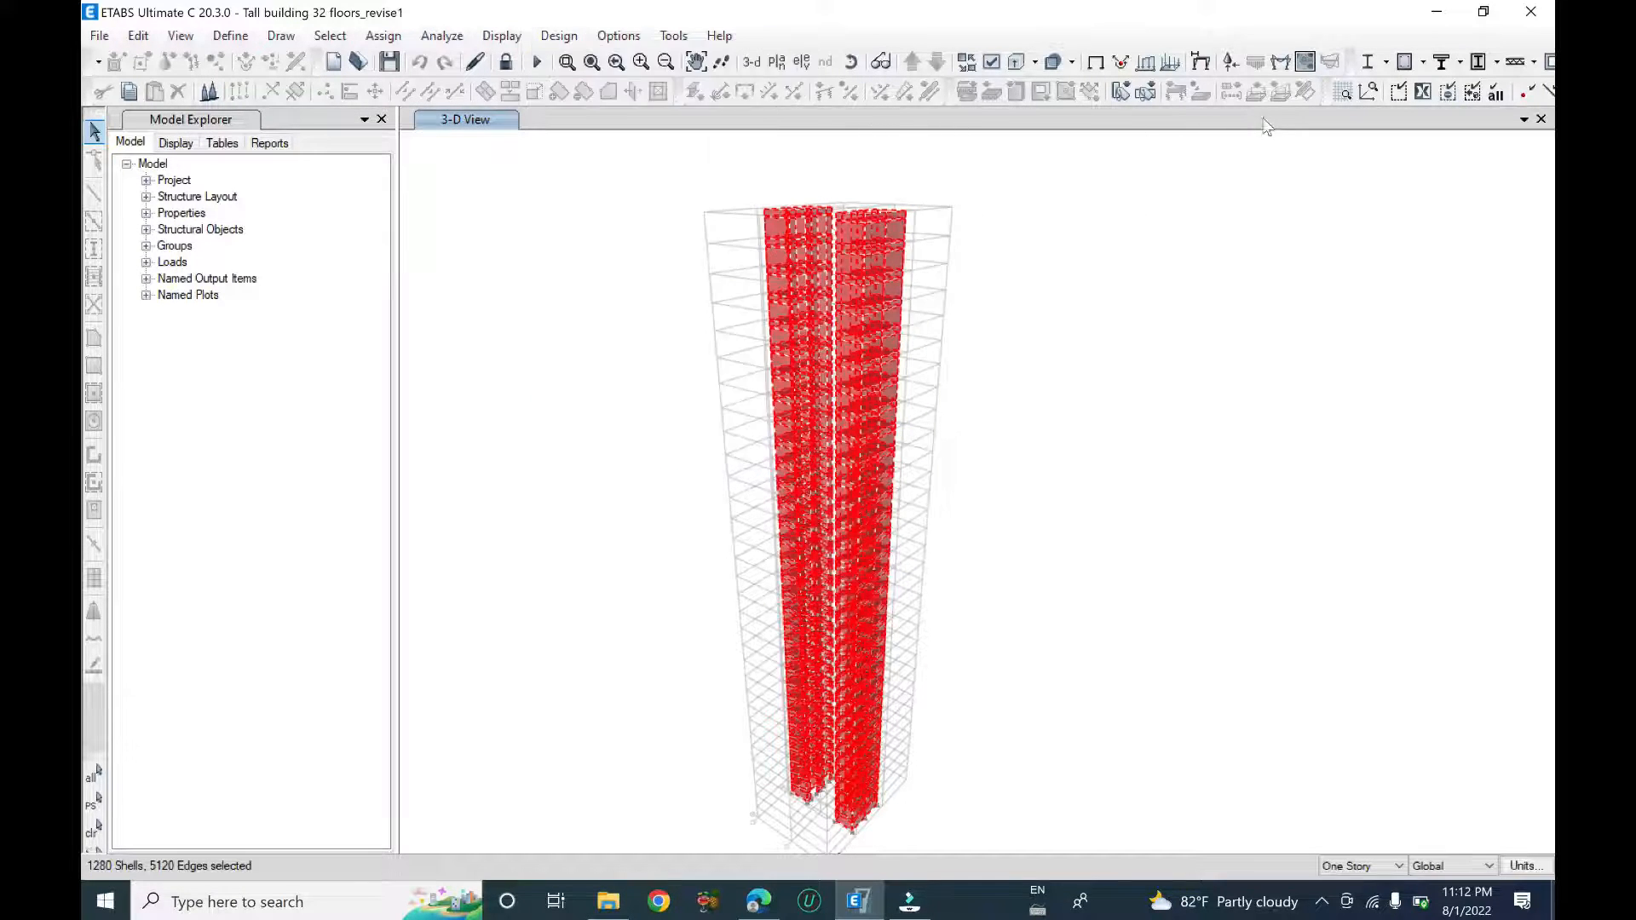
- Review the pier labels available for the selected walls, highlight P2, and leave without assigning it
{"action": "left_click", "coordinate": [1122, 95]}
{"action": "left_click_drag", "start_coordinate": [808, 226], "coordinate": [1233, 209]}
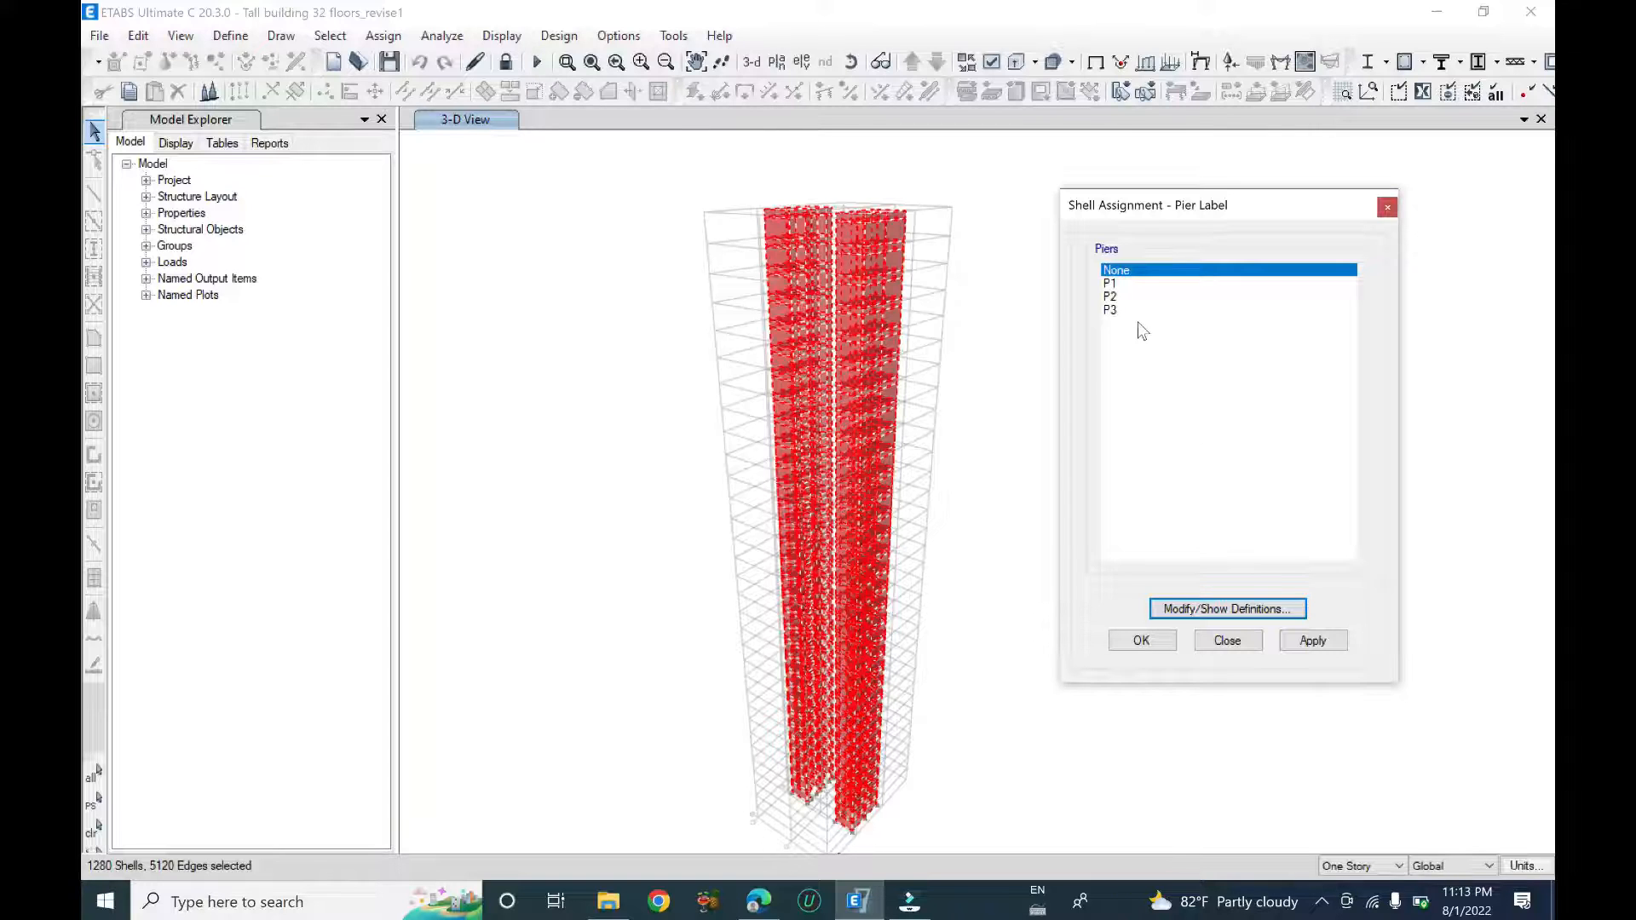
{"action": "left_click", "coordinate": [1127, 296]}
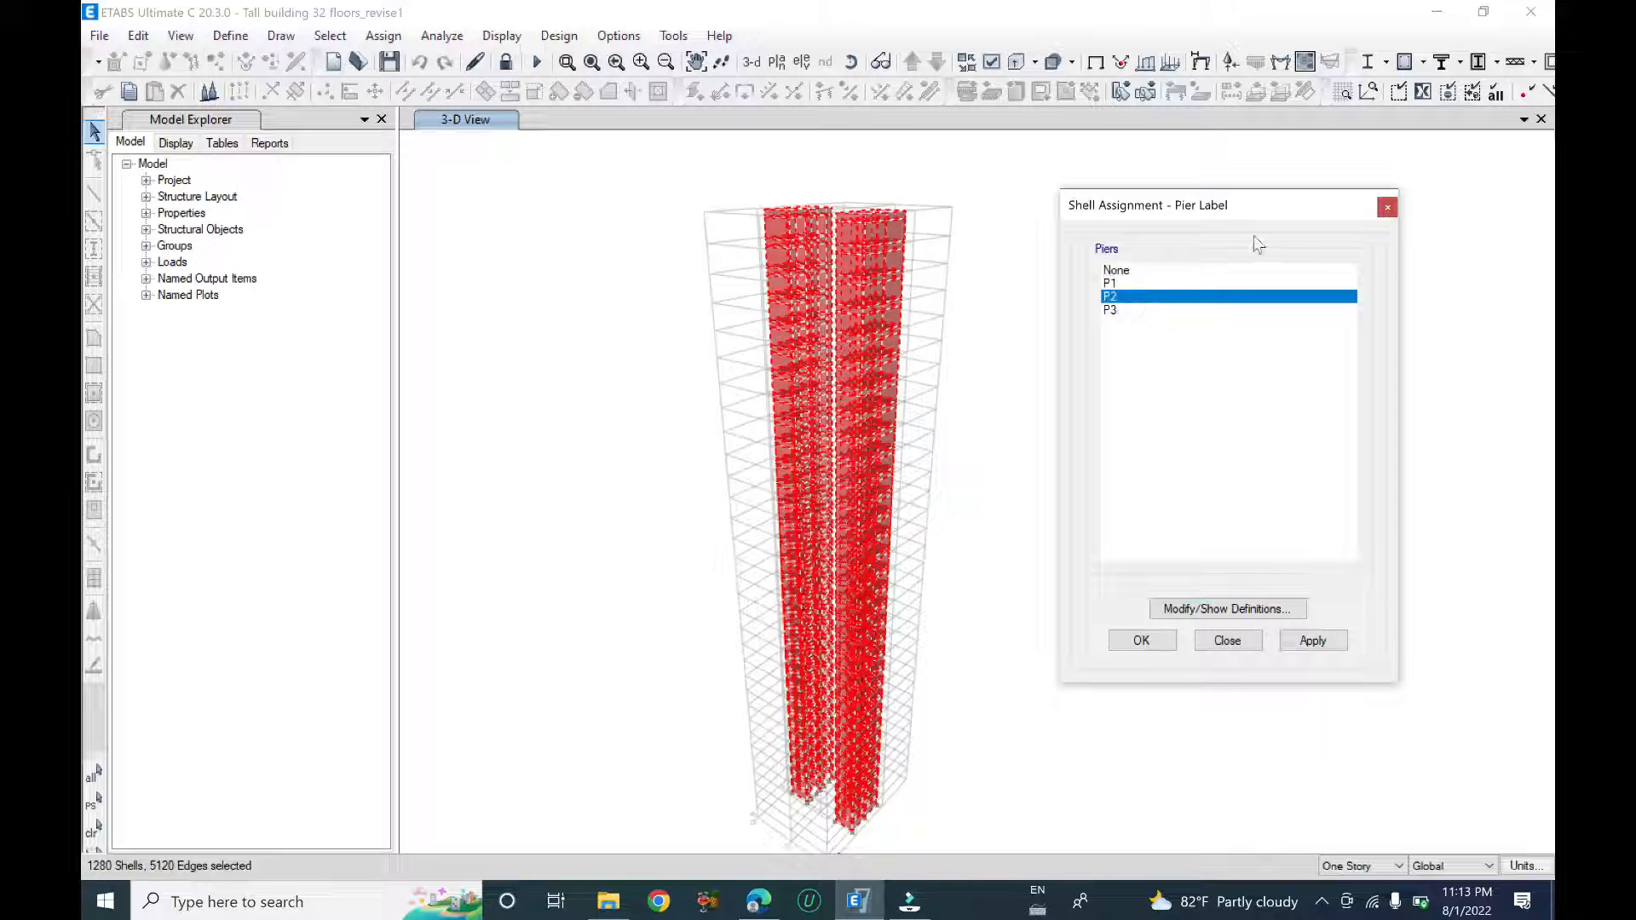
{"action": "left_click", "coordinate": [1387, 208]}
- Clear the wall selection and check the pier label assigned to the end wall at the near core's Story1 base
{"action": "middle_click_drag", "start_coordinate": [1012, 468], "coordinate": [991, 738], "text": "shift"}
{"action": "scroll", "coordinate": [987, 738], "scroll_direction": "up", "scroll_amount": 5}
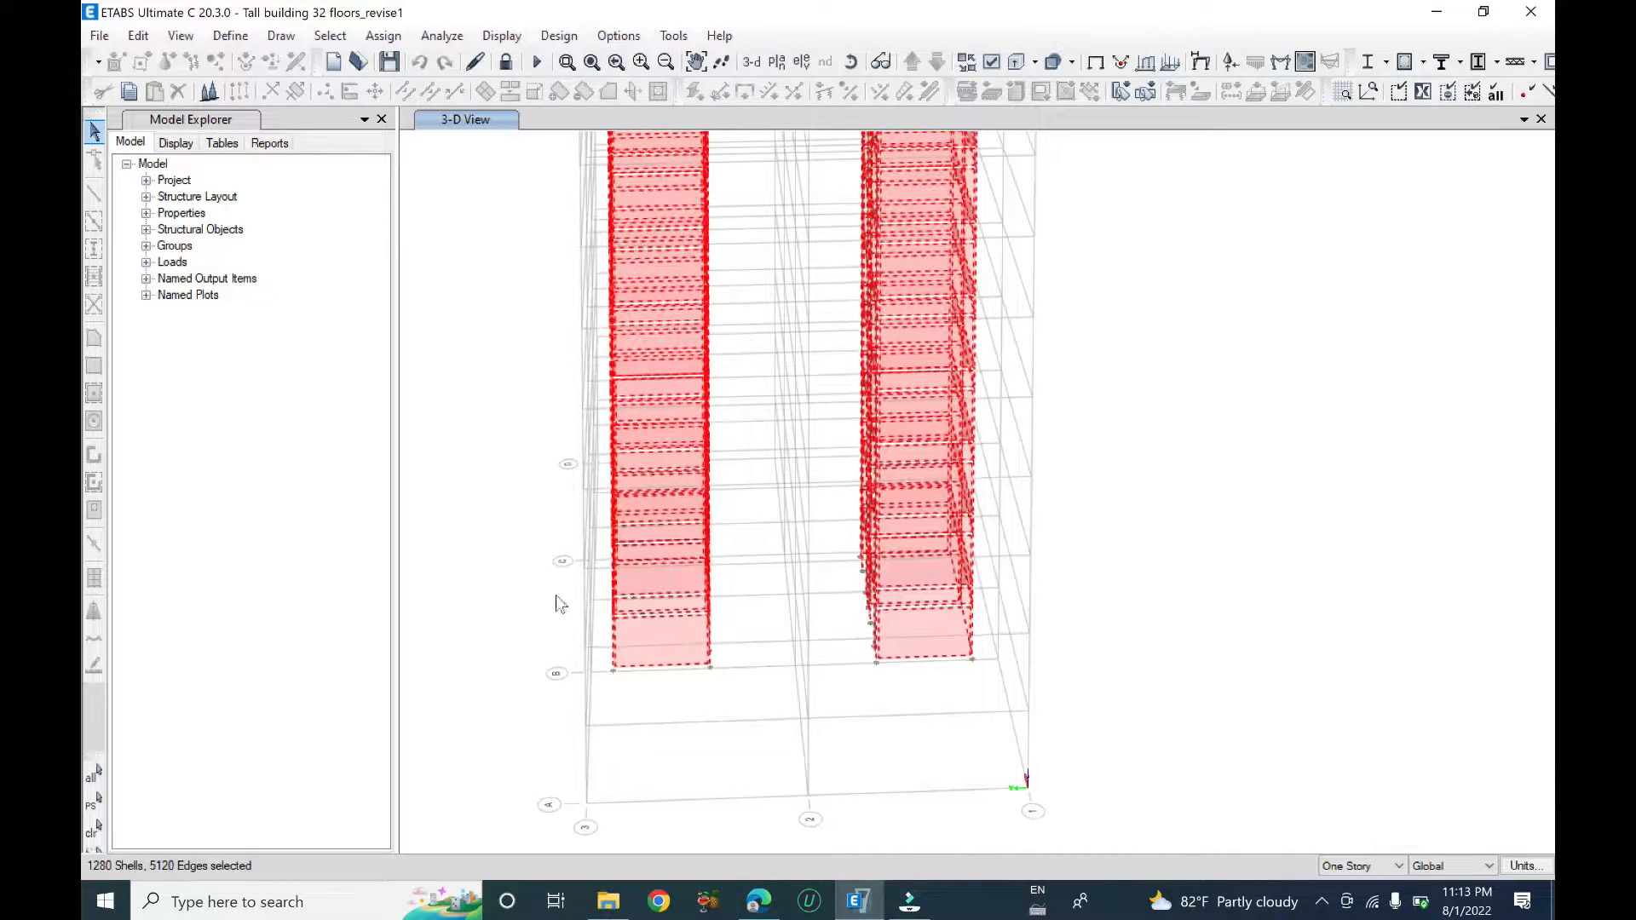
{"action": "middle_click_drag", "start_coordinate": [1085, 581], "coordinate": [968, 712]}
{"action": "key", "text": "Escape"}
{"action": "scroll", "coordinate": [852, 673], "scroll_direction": "up", "scroll_amount": 5}
{"action": "left_click", "coordinate": [676, 524]}
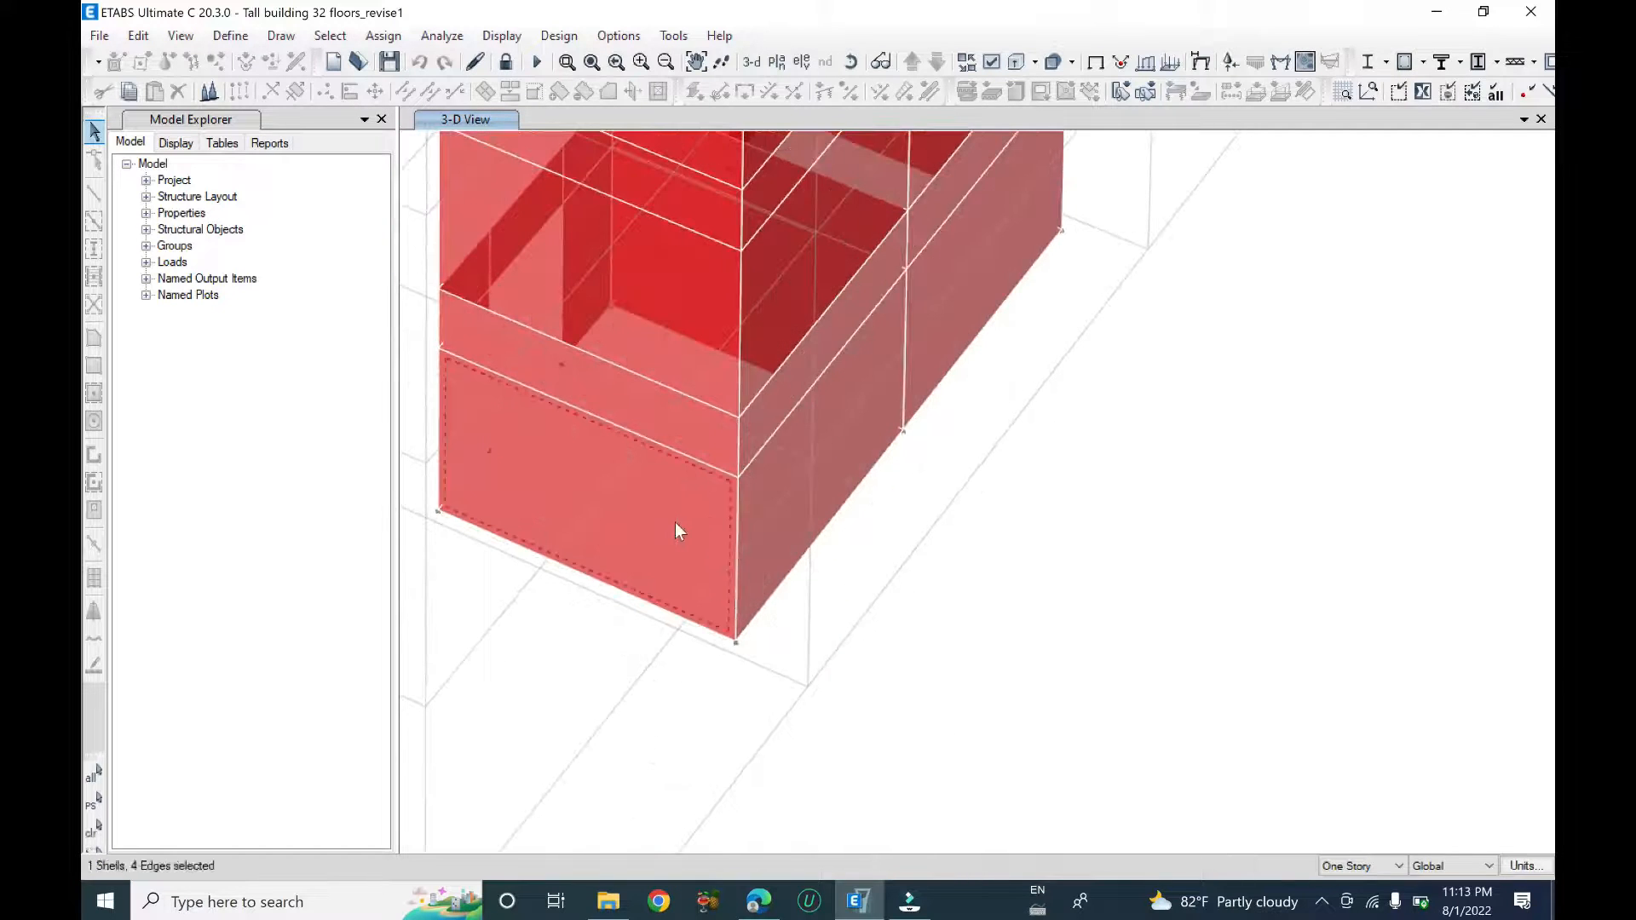
{"action": "right_click", "coordinate": [675, 524]}
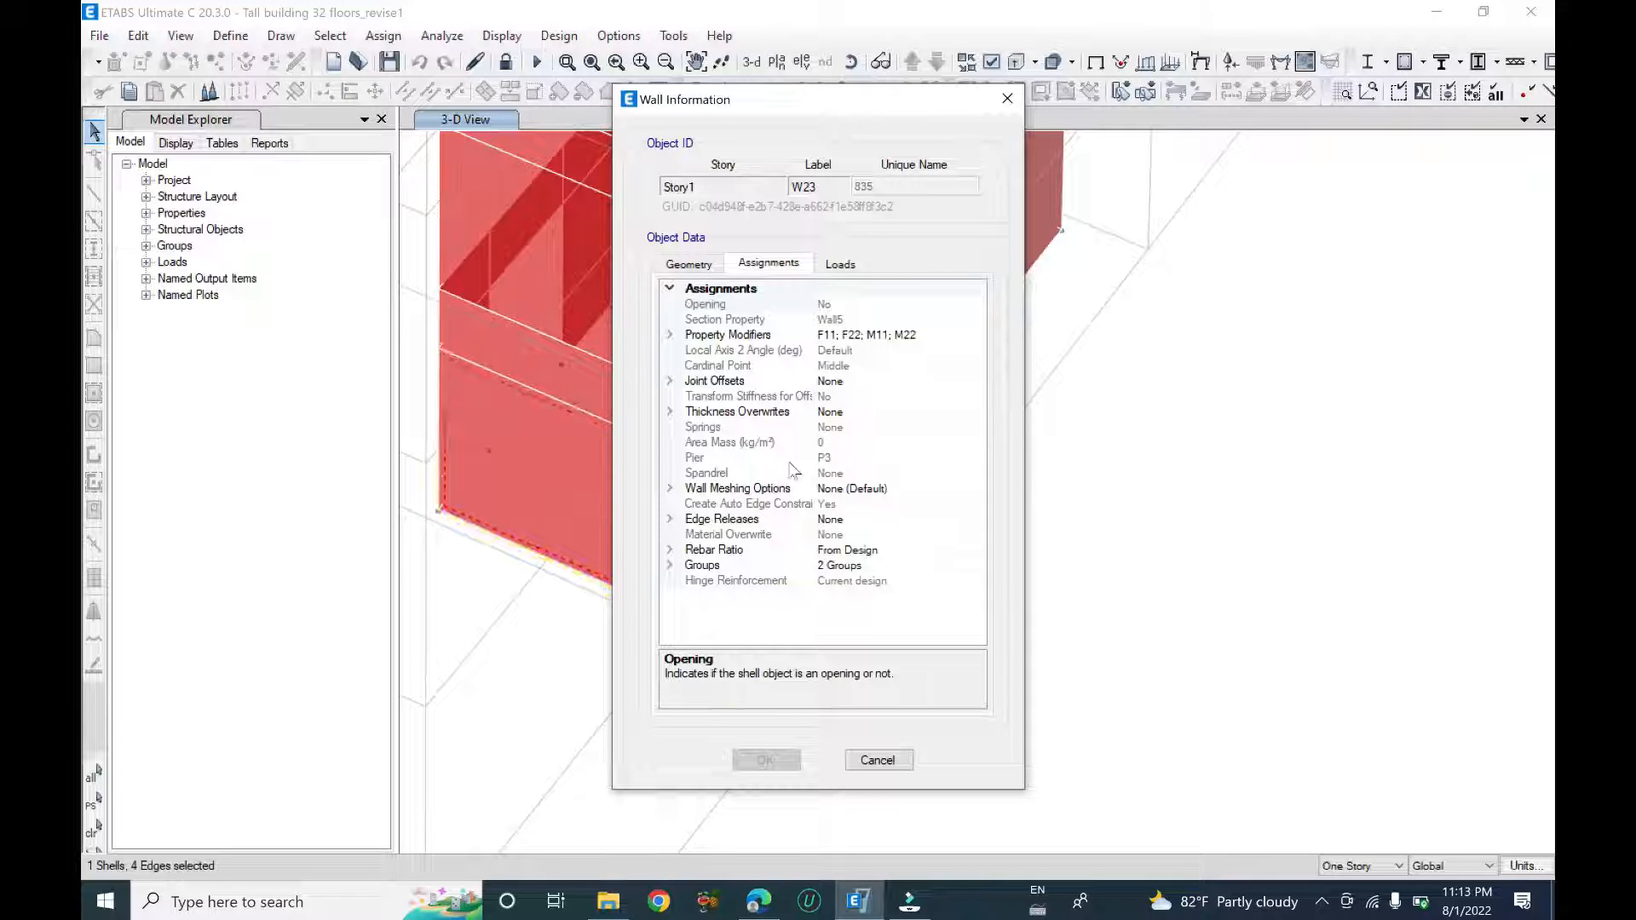
{"action": "left_click", "coordinate": [837, 458]}
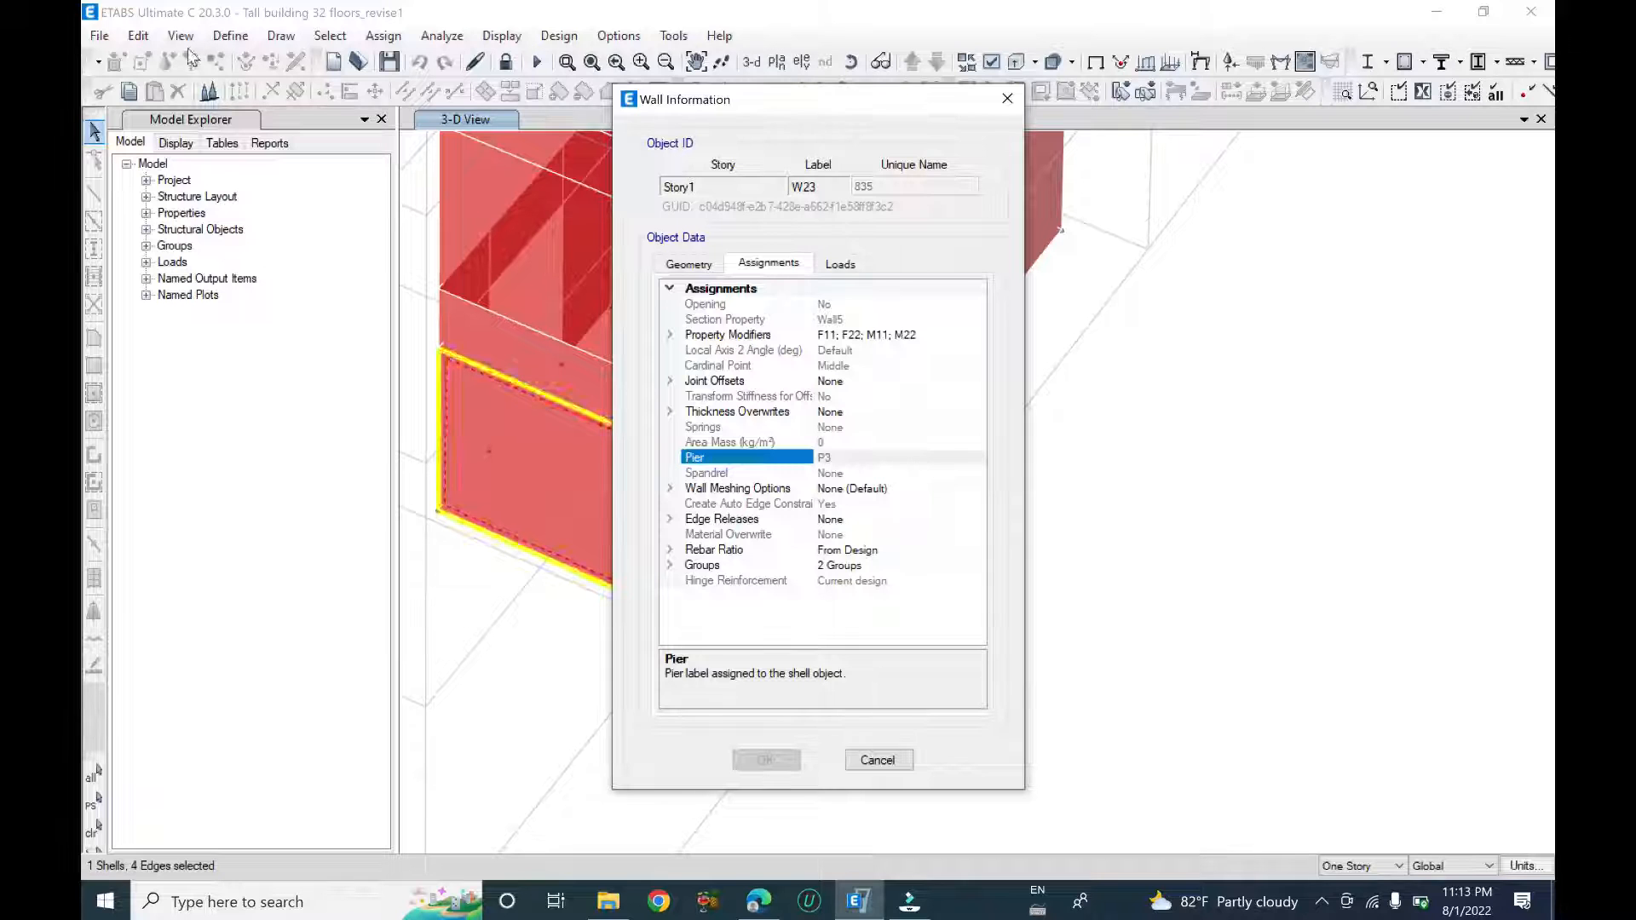
{"action": "left_click", "coordinate": [878, 760]}
- Check the pier assignments of the adjacent Story1 side wall and of an inner wall visible from the core's opening side
{"action": "left_click", "coordinate": [826, 443]}
{"action": "right_click", "coordinate": [826, 444]}
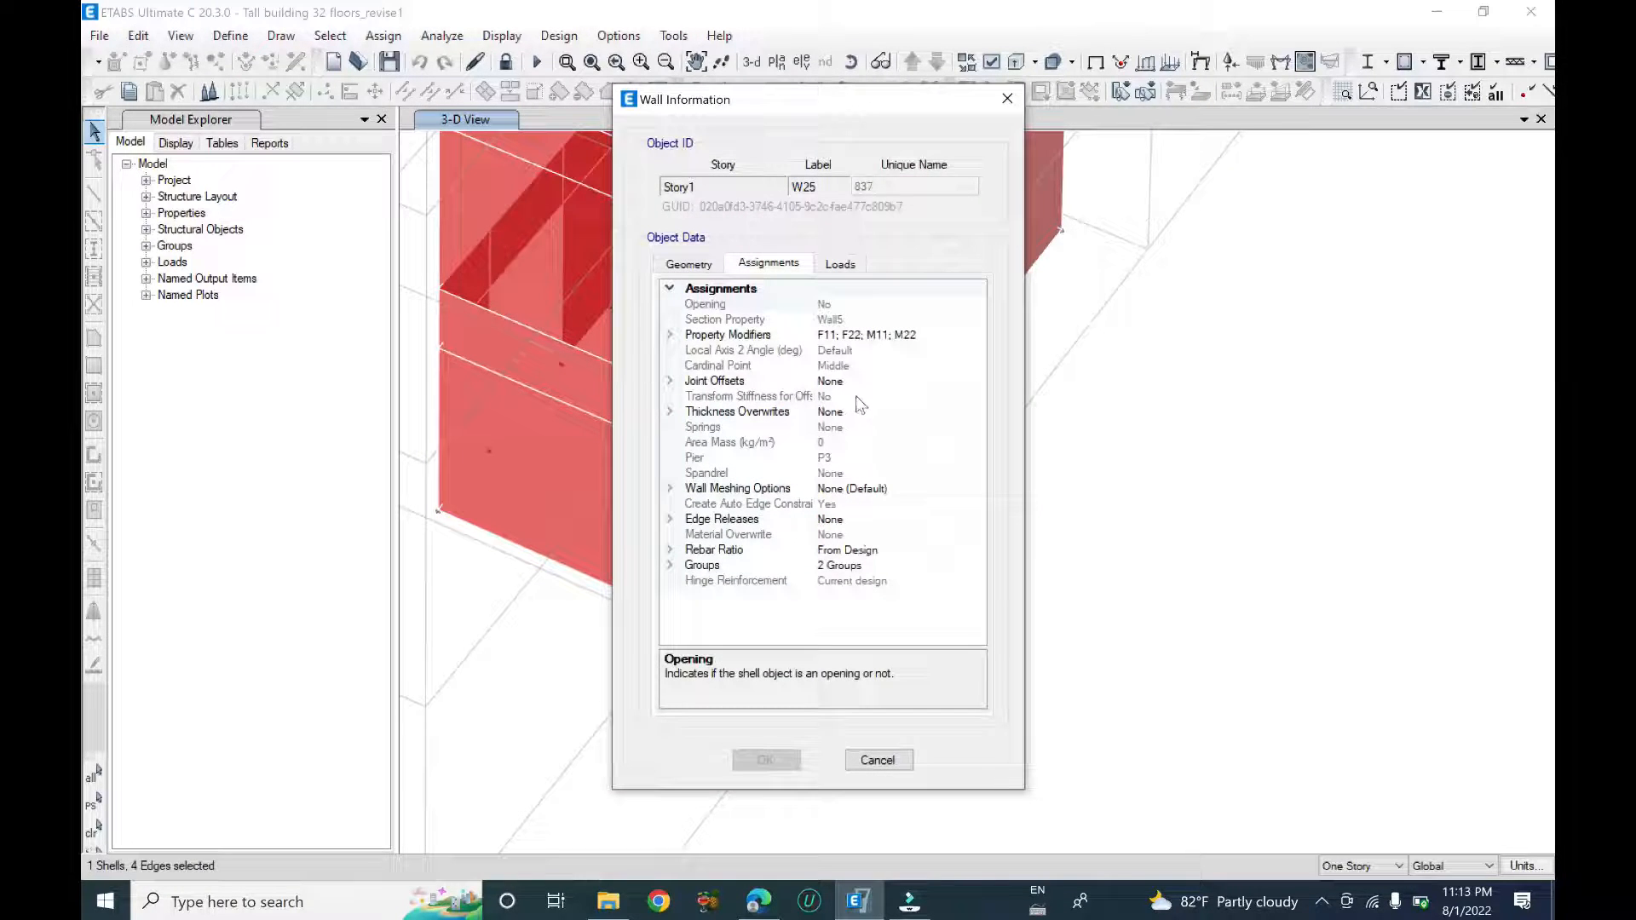
{"action": "key", "text": "Escape"}
{"action": "middle_click_drag", "start_coordinate": [730, 443], "coordinate": [910, 406], "text": "shift"}
{"action": "left_click", "coordinate": [703, 641]}
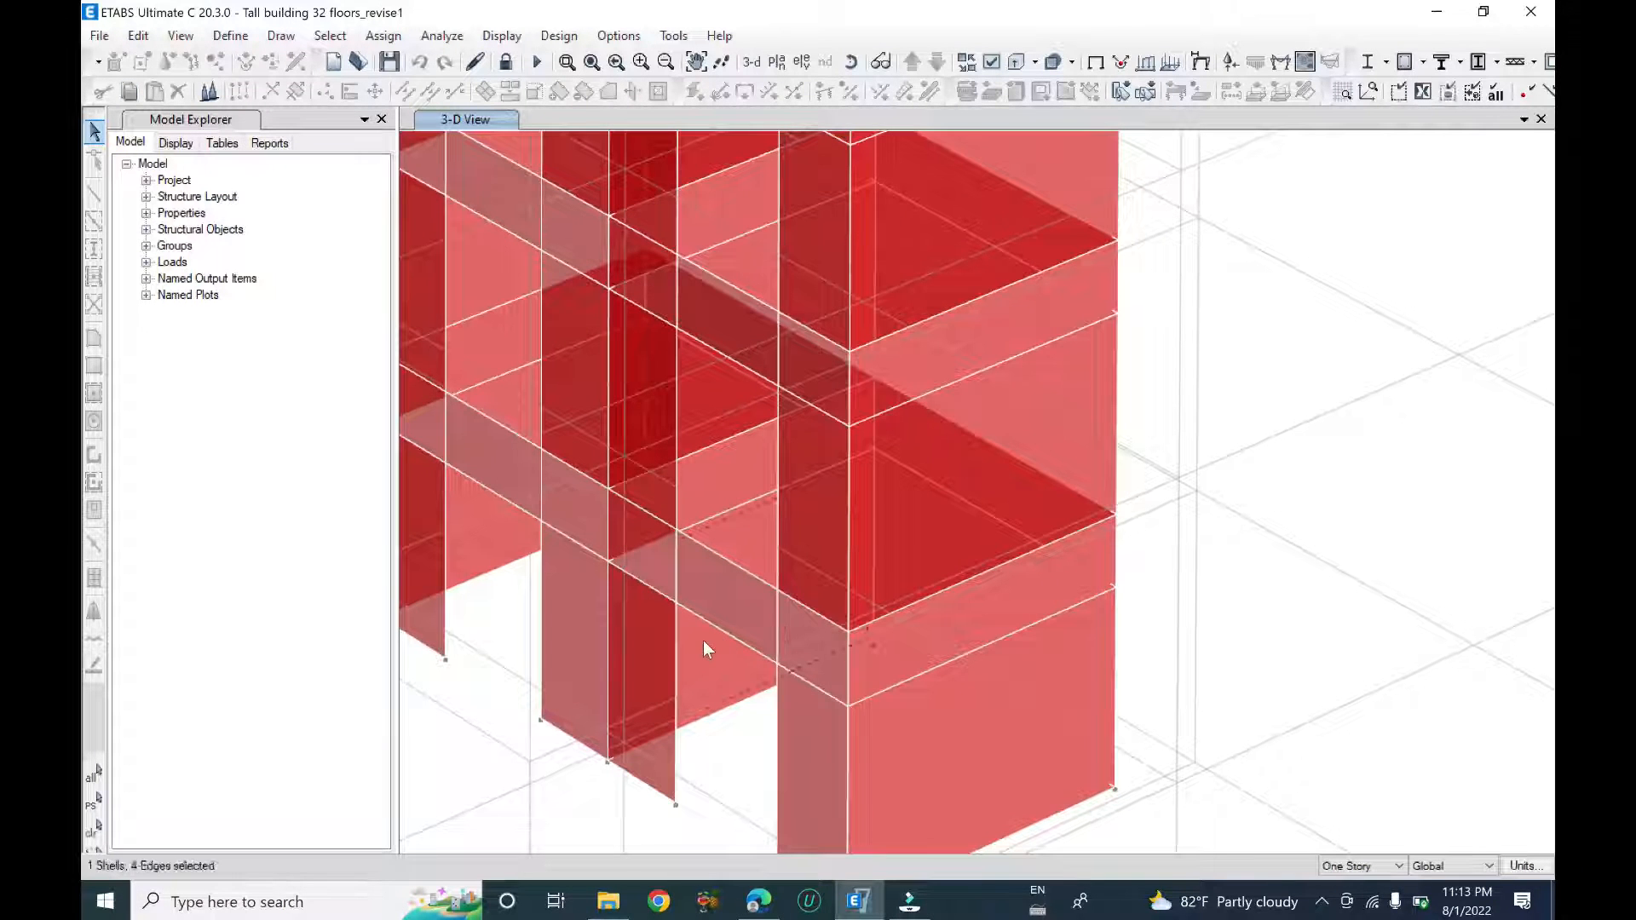
{"action": "right_click", "coordinate": [703, 641]}
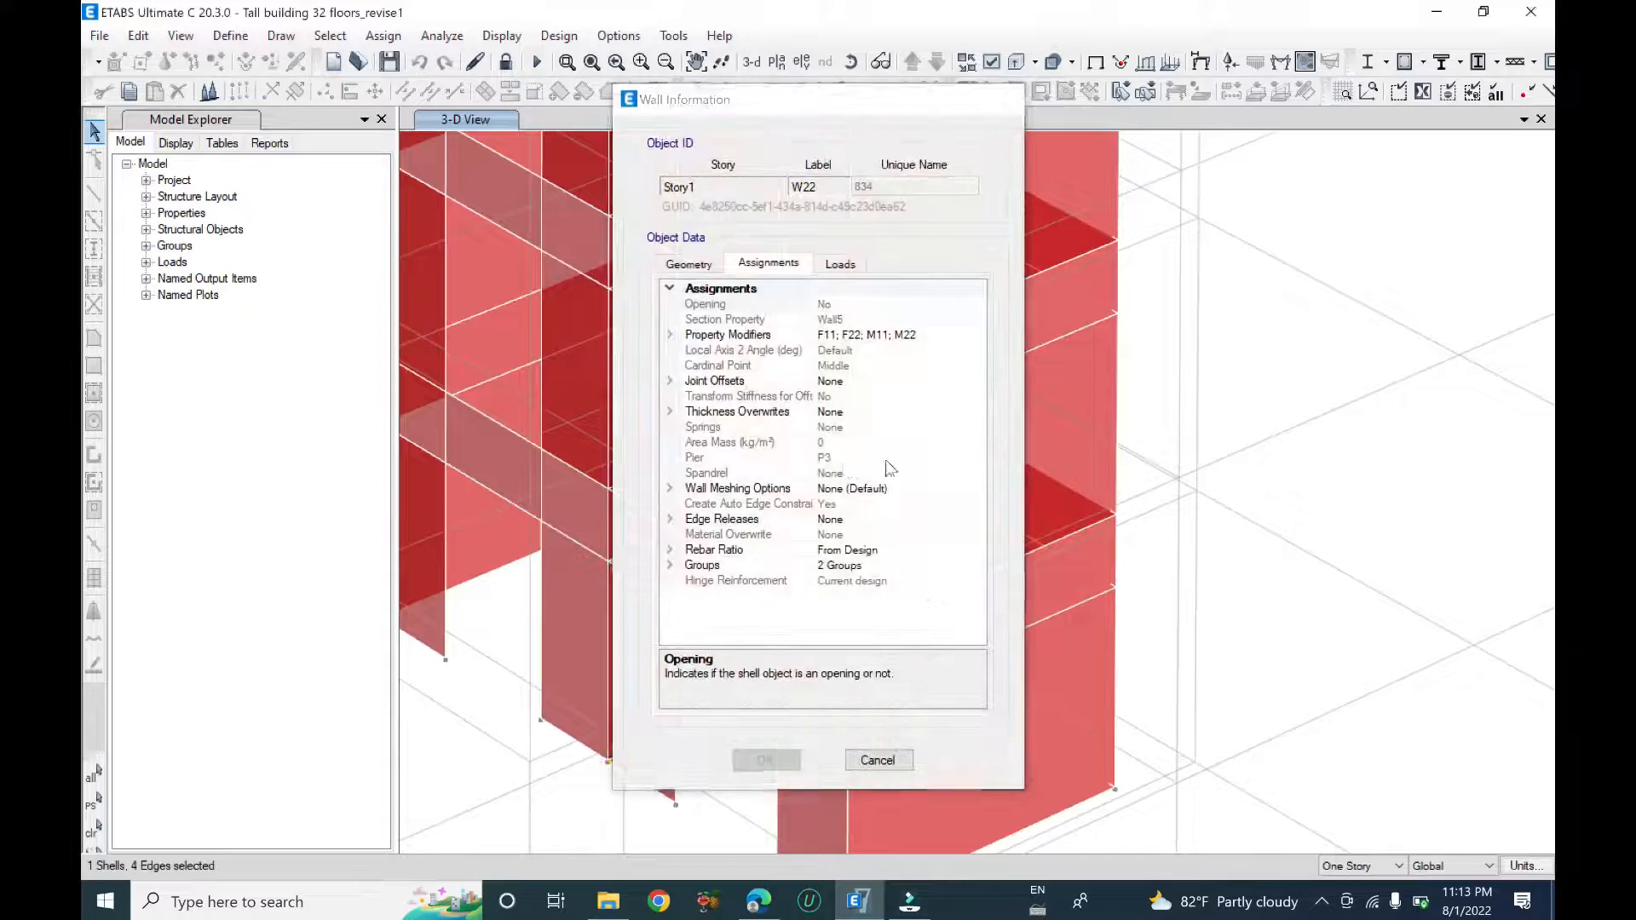
- Check the pier label assigned to the Story1 base wall of the other core
{"action": "key", "text": "Escape"}
{"action": "middle_click_drag", "start_coordinate": [674, 467], "coordinate": [965, 438]}
{"action": "scroll", "coordinate": [964, 438], "scroll_direction": "down", "scroll_amount": 5}
{"action": "scroll", "coordinate": [966, 569], "scroll_direction": "up", "scroll_amount": 4}
{"action": "middle_click_drag", "start_coordinate": [986, 588], "coordinate": [800, 528], "text": "shift"}
{"action": "middle_click_drag", "start_coordinate": [1112, 588], "coordinate": [1208, 569], "text": "shift"}
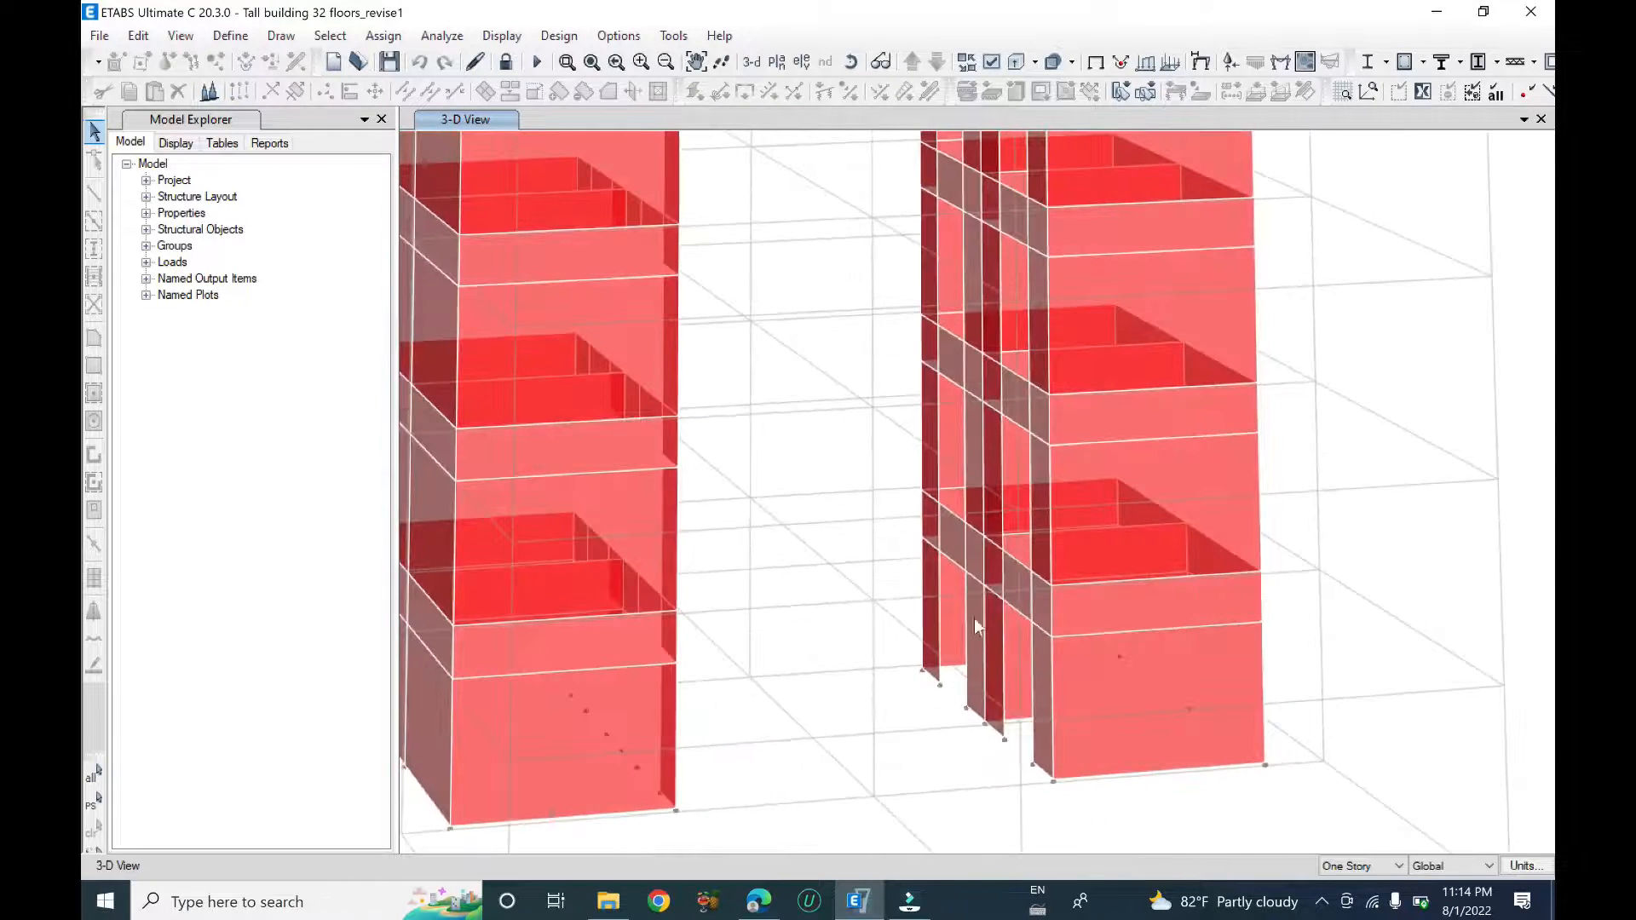
{"action": "middle_click_drag", "start_coordinate": [975, 622], "coordinate": [1110, 543]}
{"action": "right_click", "coordinate": [684, 631]}
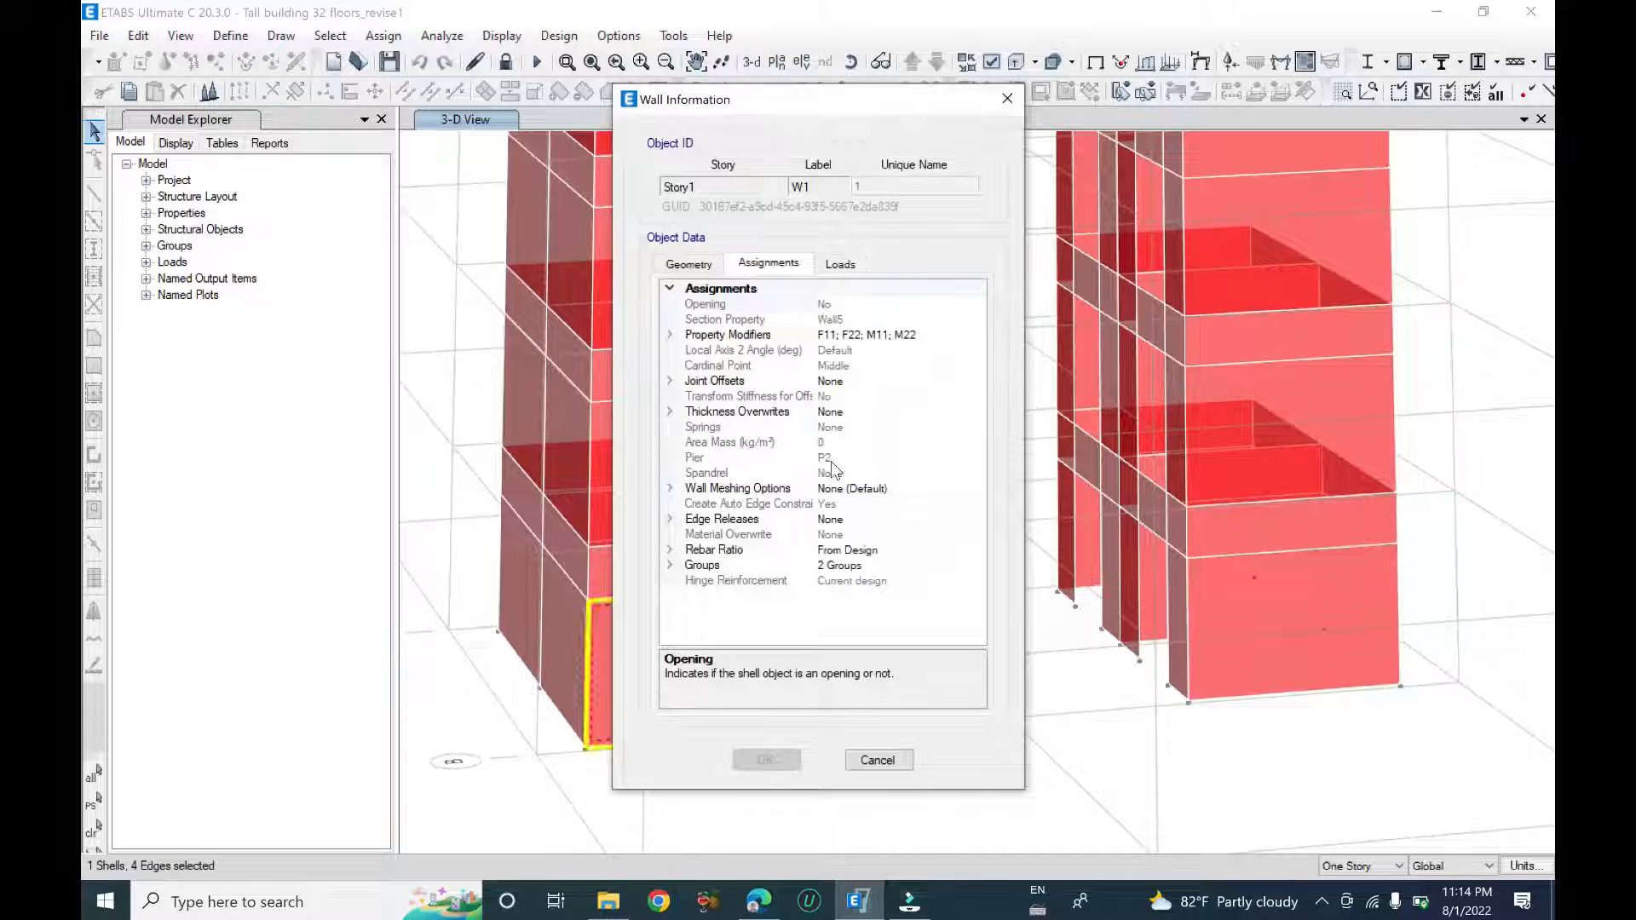
{"action": "key", "text": "Escape"}
- Show the whole tower in an angled 3-D view and select all its walls by object type
{"action": "scroll", "coordinate": [748, 576], "scroll_direction": "down", "scroll_amount": 6}
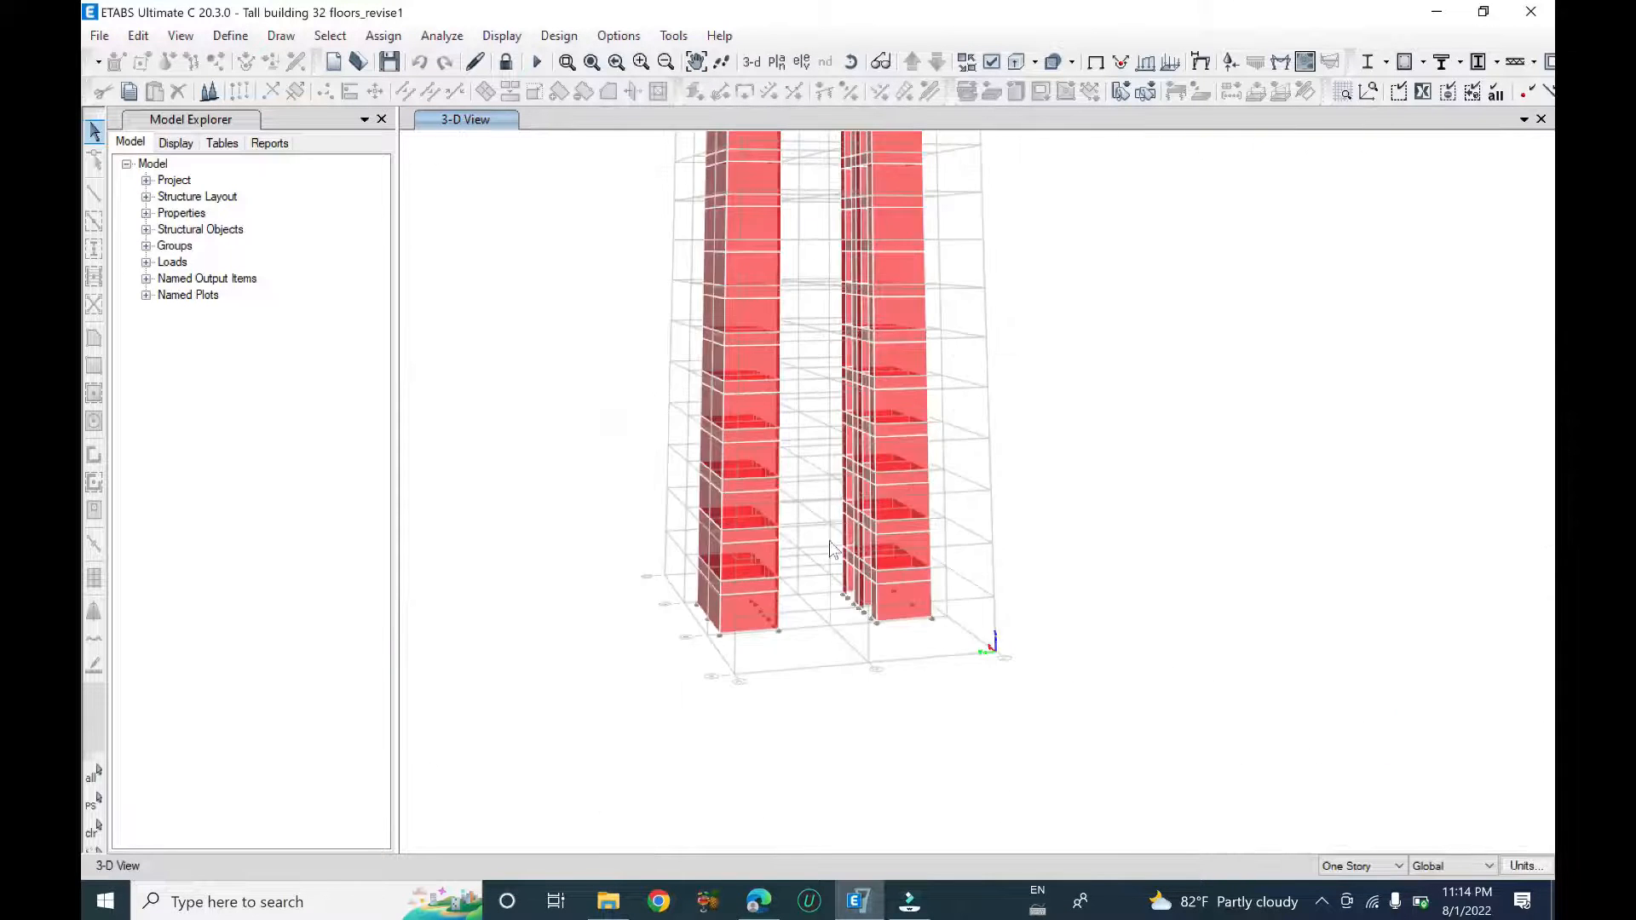
{"action": "middle_click_drag", "start_coordinate": [963, 525], "coordinate": [969, 651], "text": "shift"}
{"action": "scroll", "coordinate": [938, 643], "scroll_direction": "down", "scroll_amount": 5}
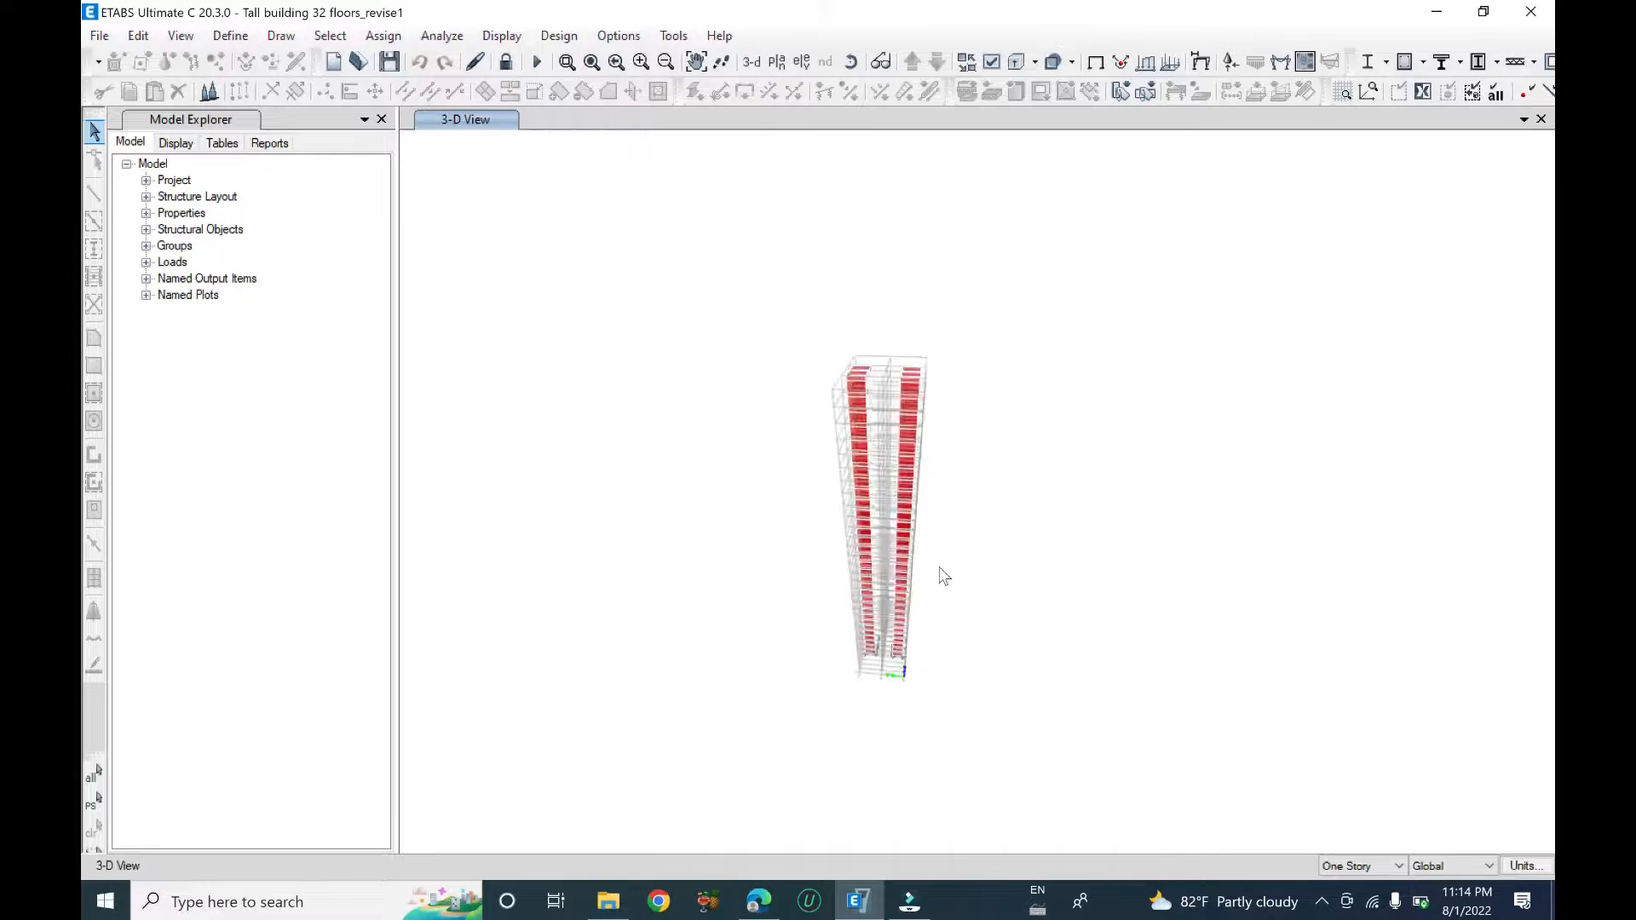
{"action": "scroll", "coordinate": [952, 600], "scroll_direction": "up", "scroll_amount": 4}
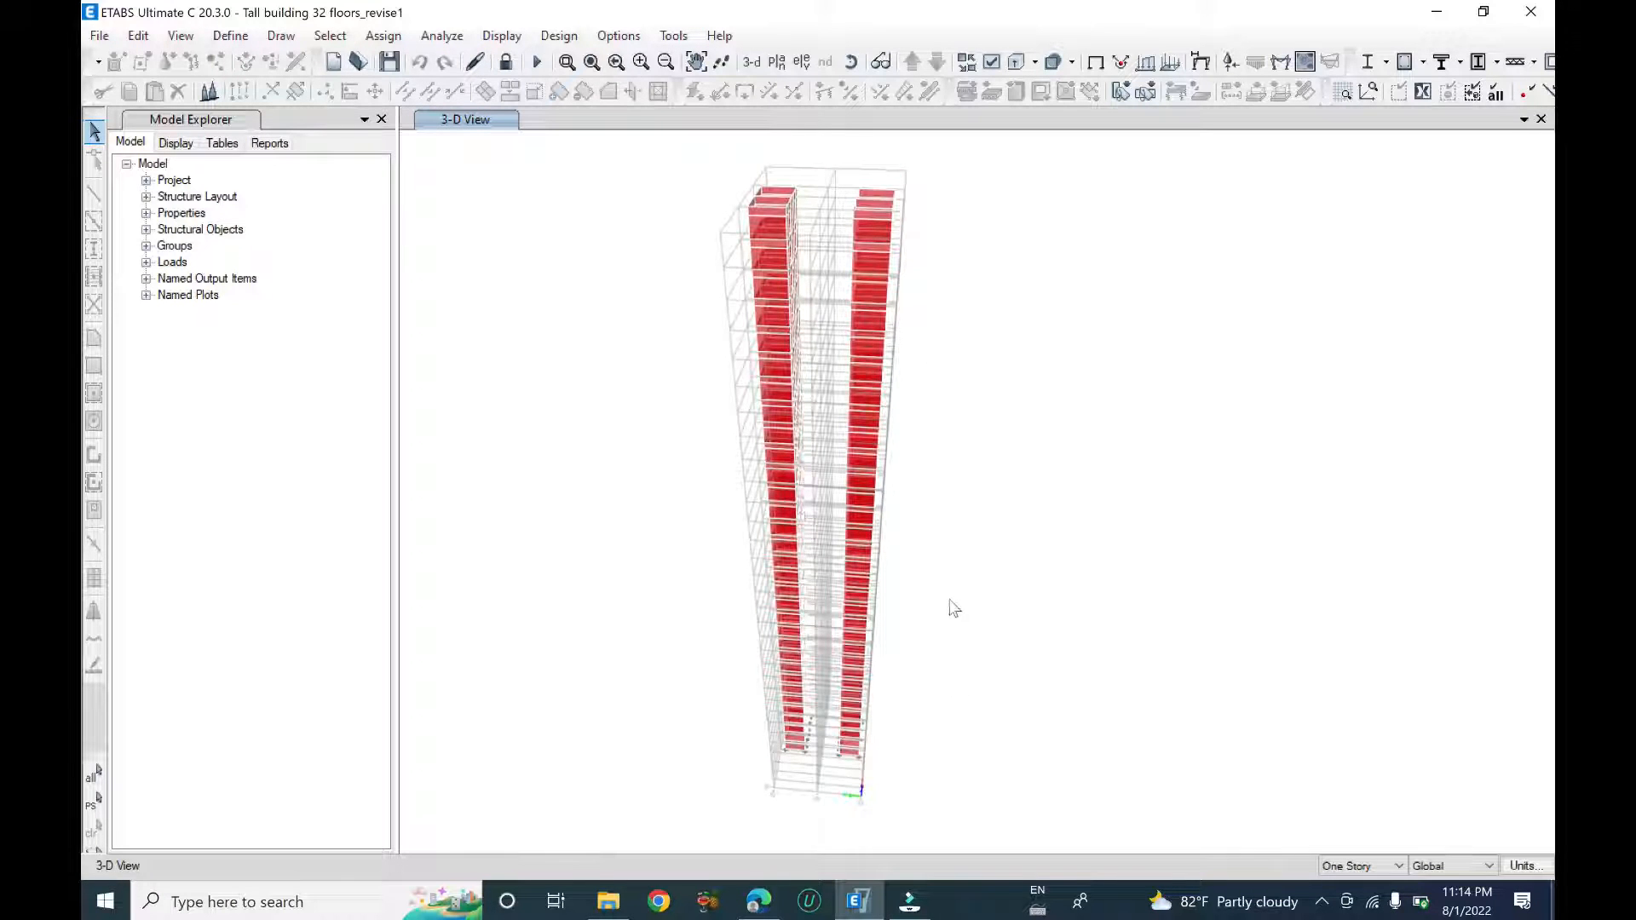
{"action": "middle_click_drag", "start_coordinate": [999, 632], "coordinate": [918, 484], "text": "shift"}
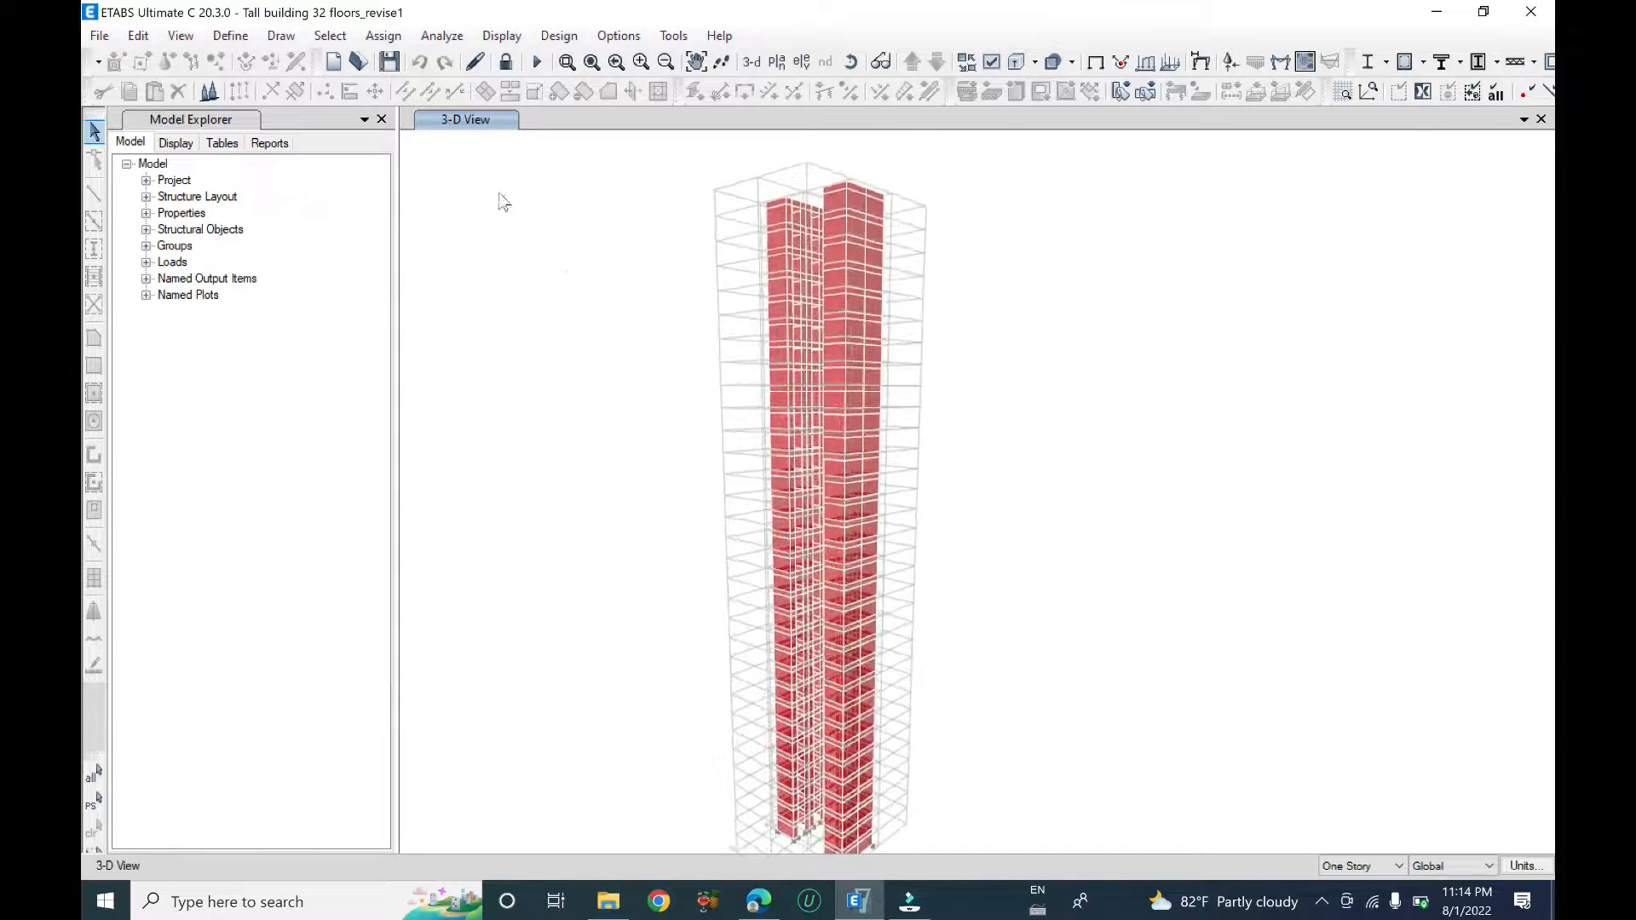
{"action": "left_click_drag", "start_coordinate": [1018, 187], "coordinate": [980, 635]}
{"action": "scroll", "coordinate": [954, 596], "scroll_direction": "down", "scroll_amount": 3}
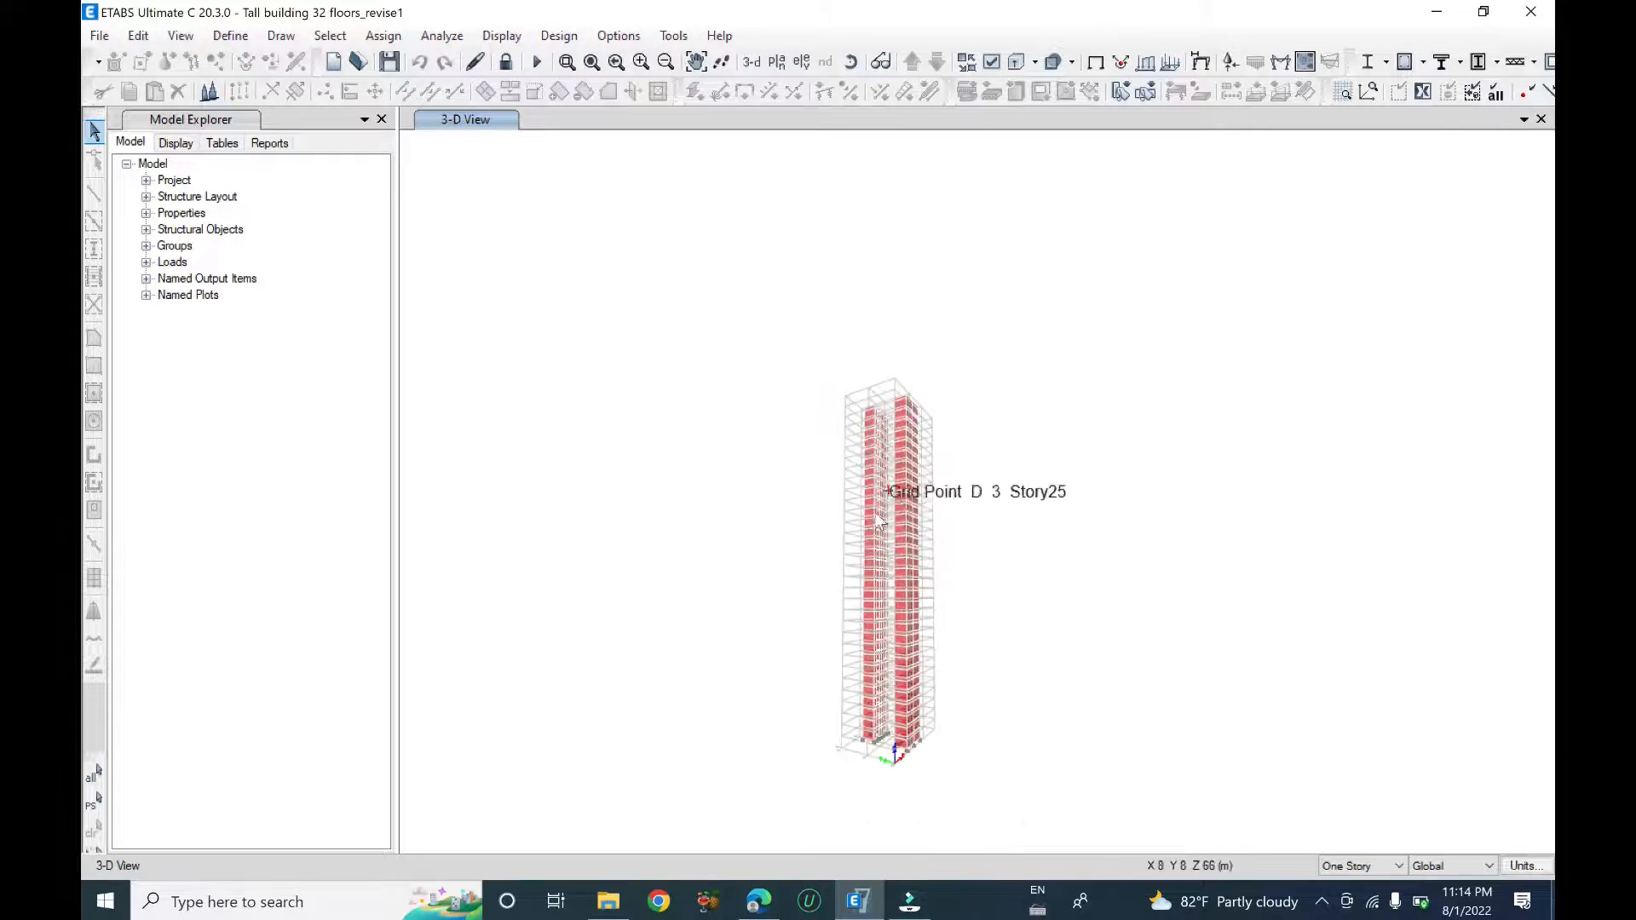
{"action": "left_click", "coordinate": [331, 36]}
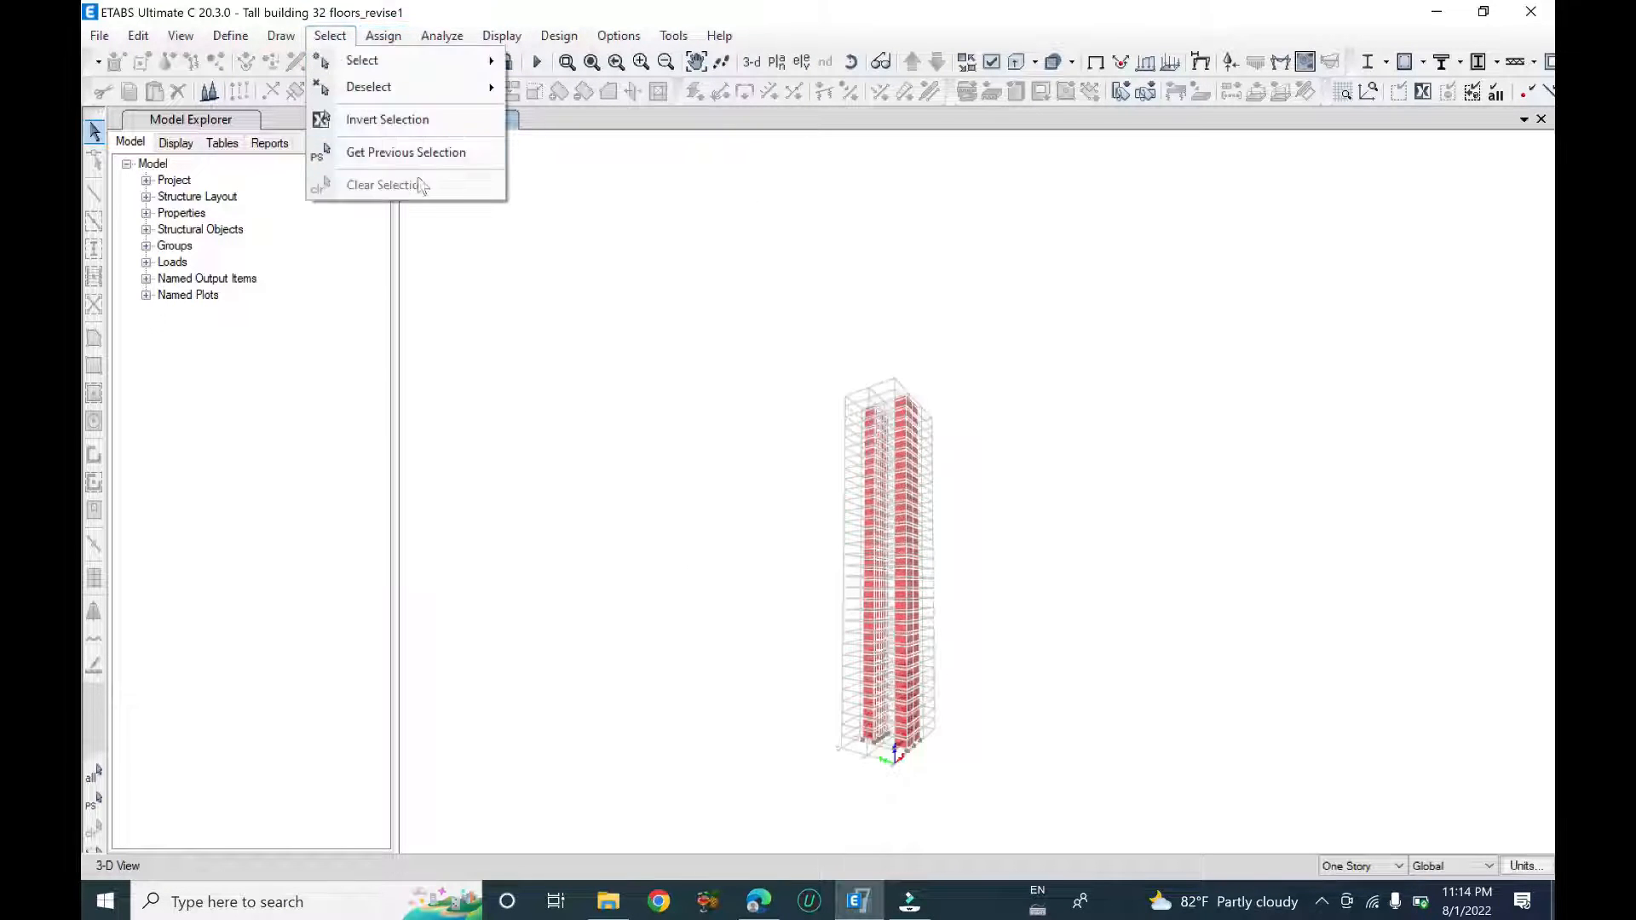
{"action": "mouse_move", "coordinate": [407, 68]}
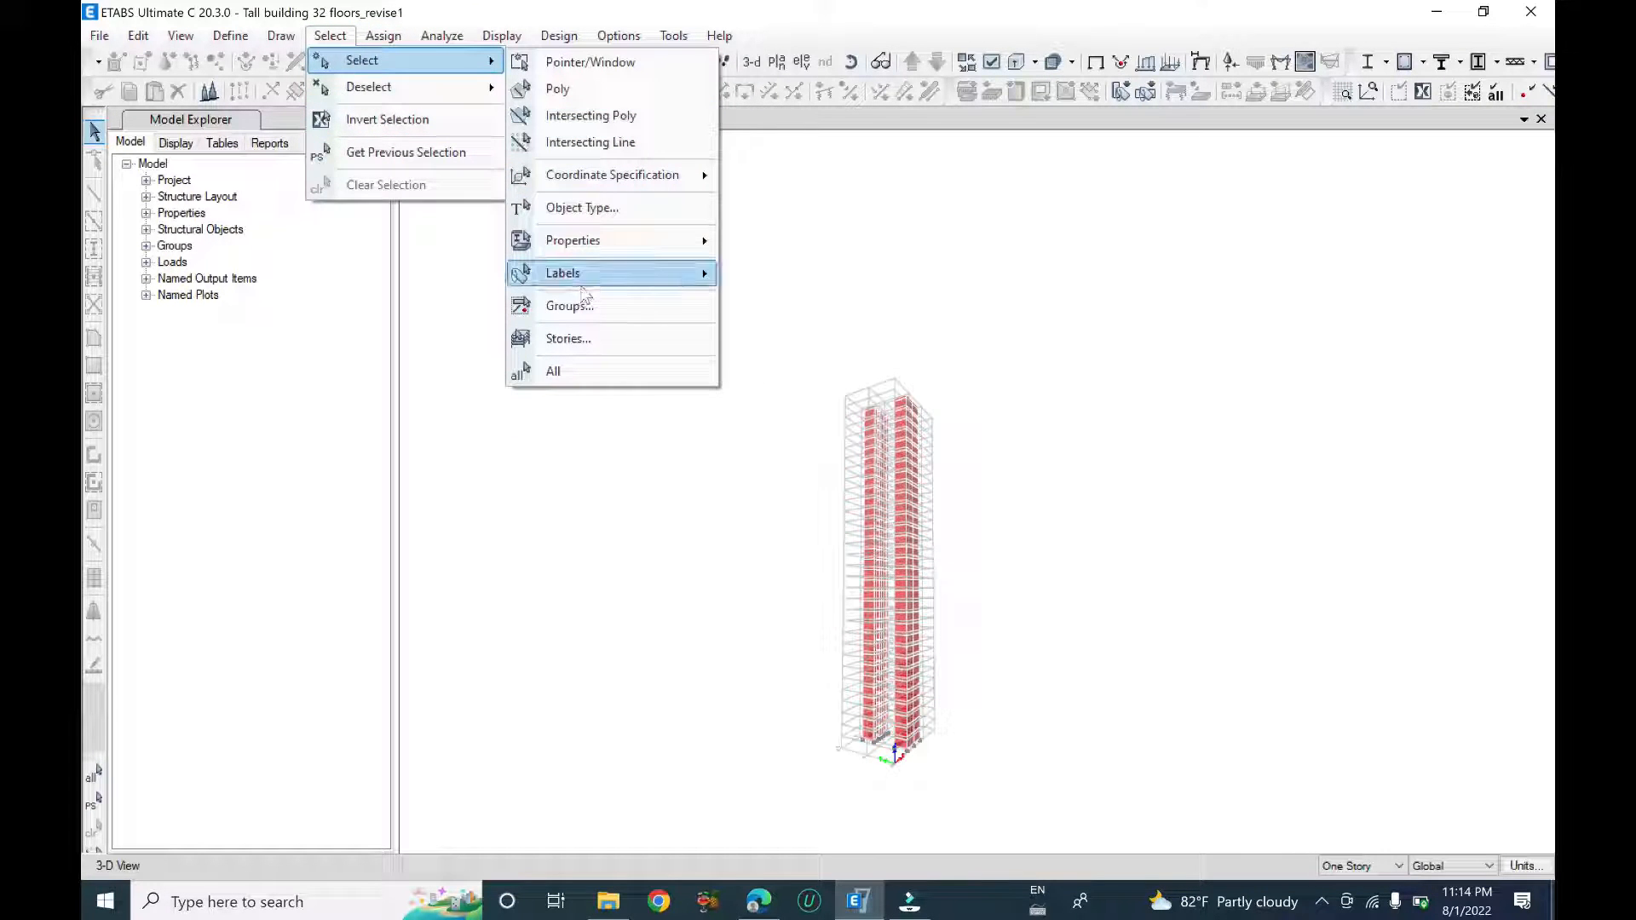
{"action": "left_click", "coordinate": [601, 208]}
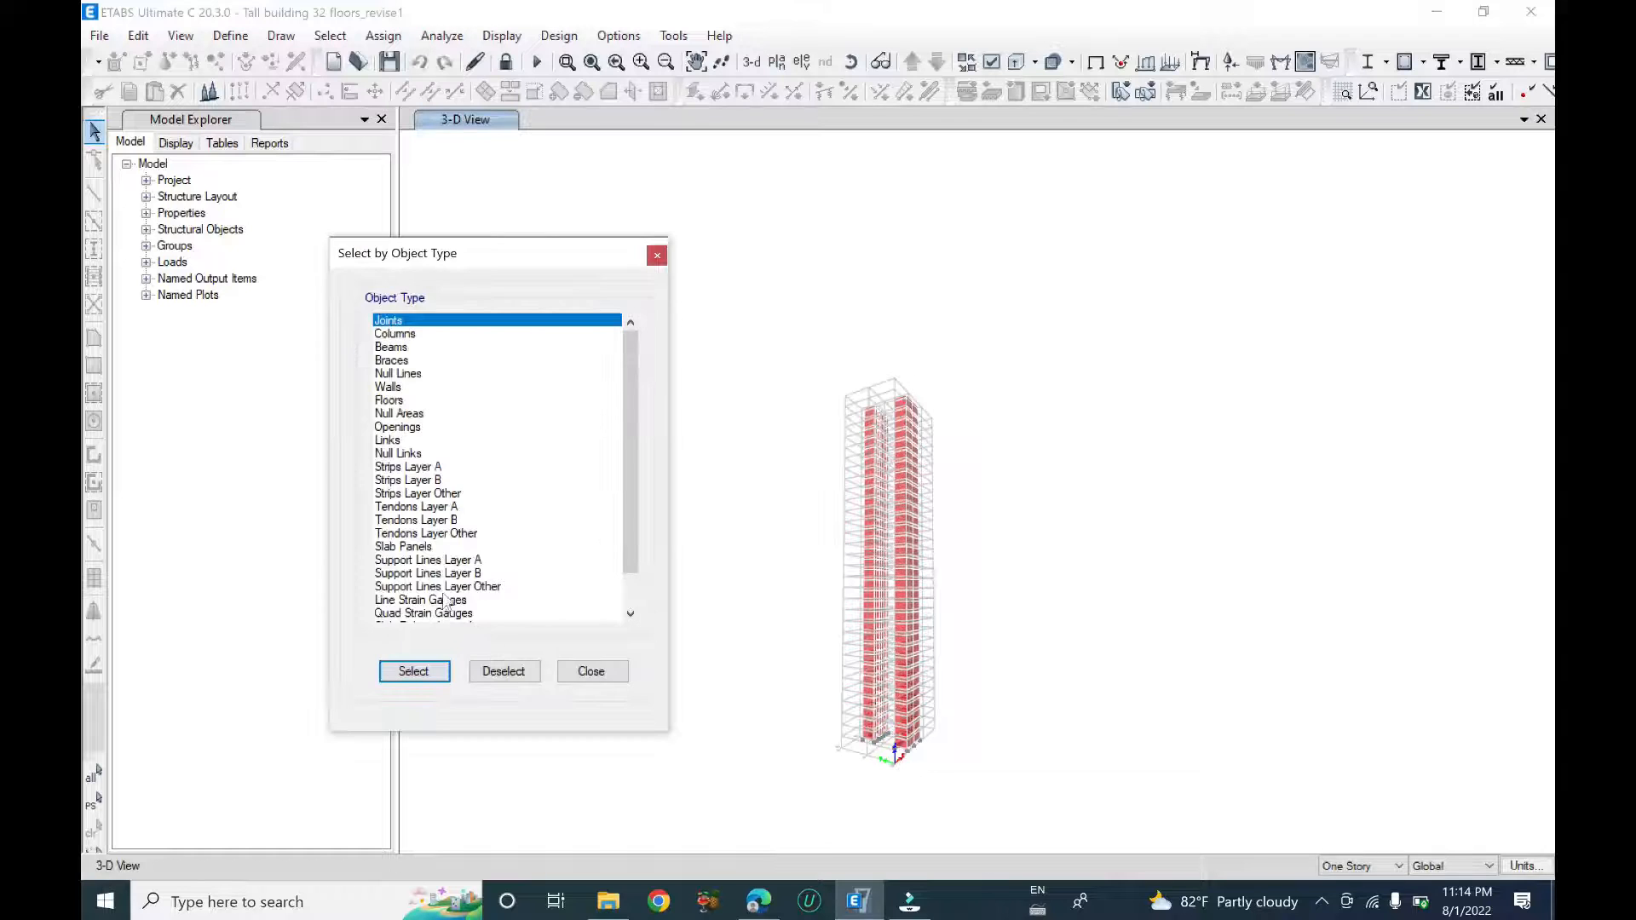
{"action": "left_click", "coordinate": [394, 387]}
{"action": "left_click", "coordinate": [414, 671]}
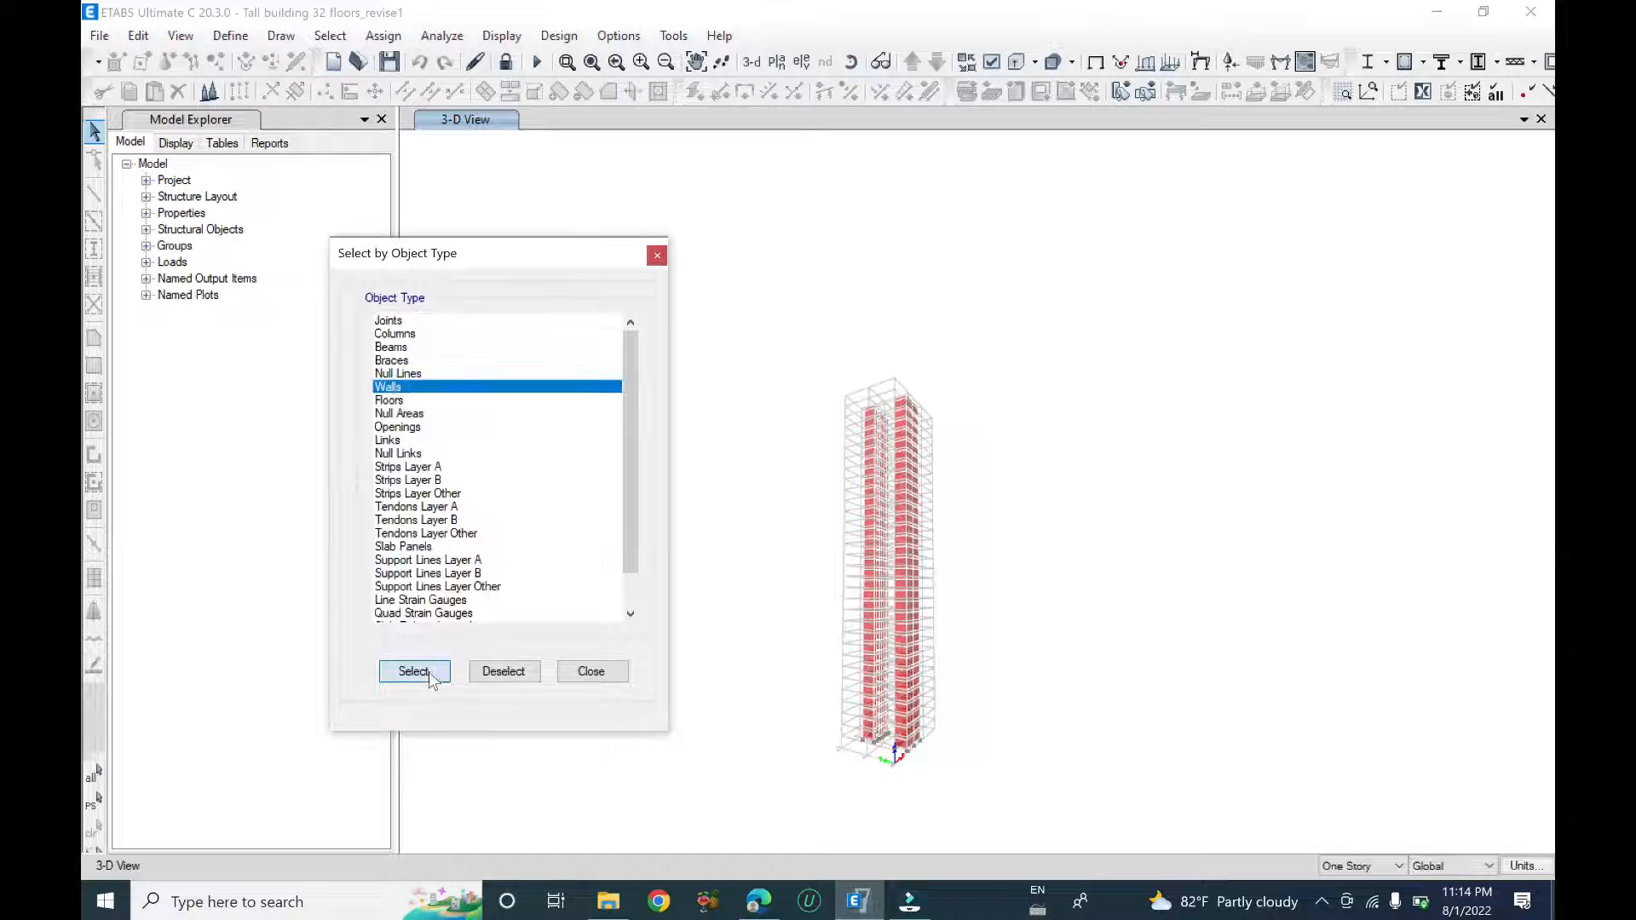
{"action": "left_click", "coordinate": [592, 671]}
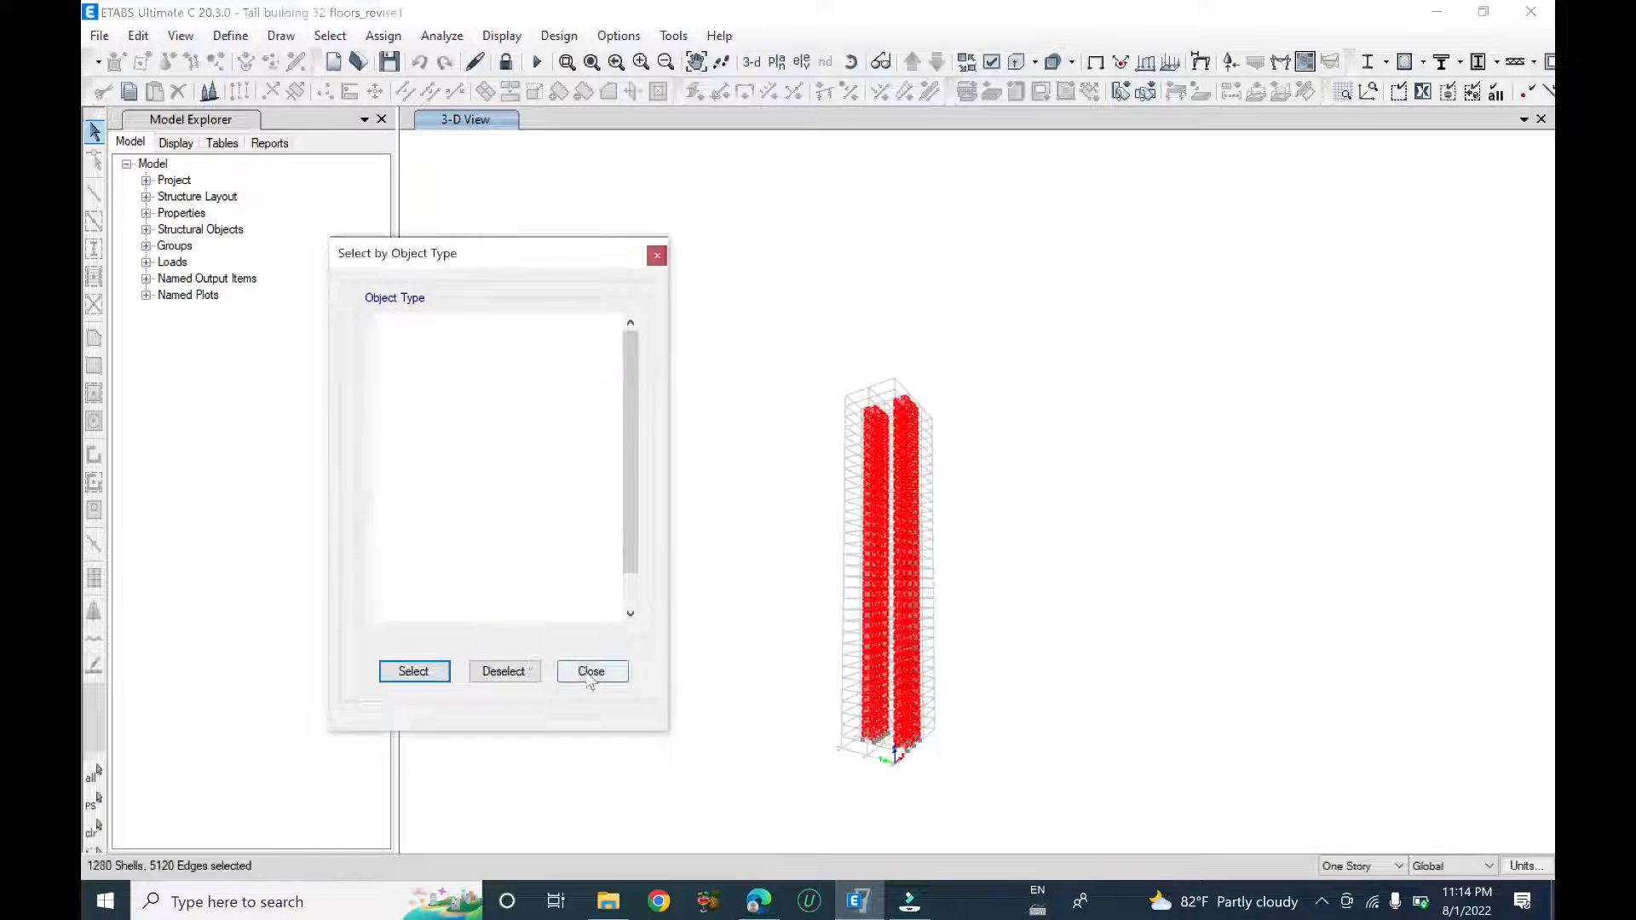
- Review the pier labels P1 to P3 and their definitions for the selected walls, and leave without assigning any
{"action": "left_click", "coordinate": [1122, 92]}
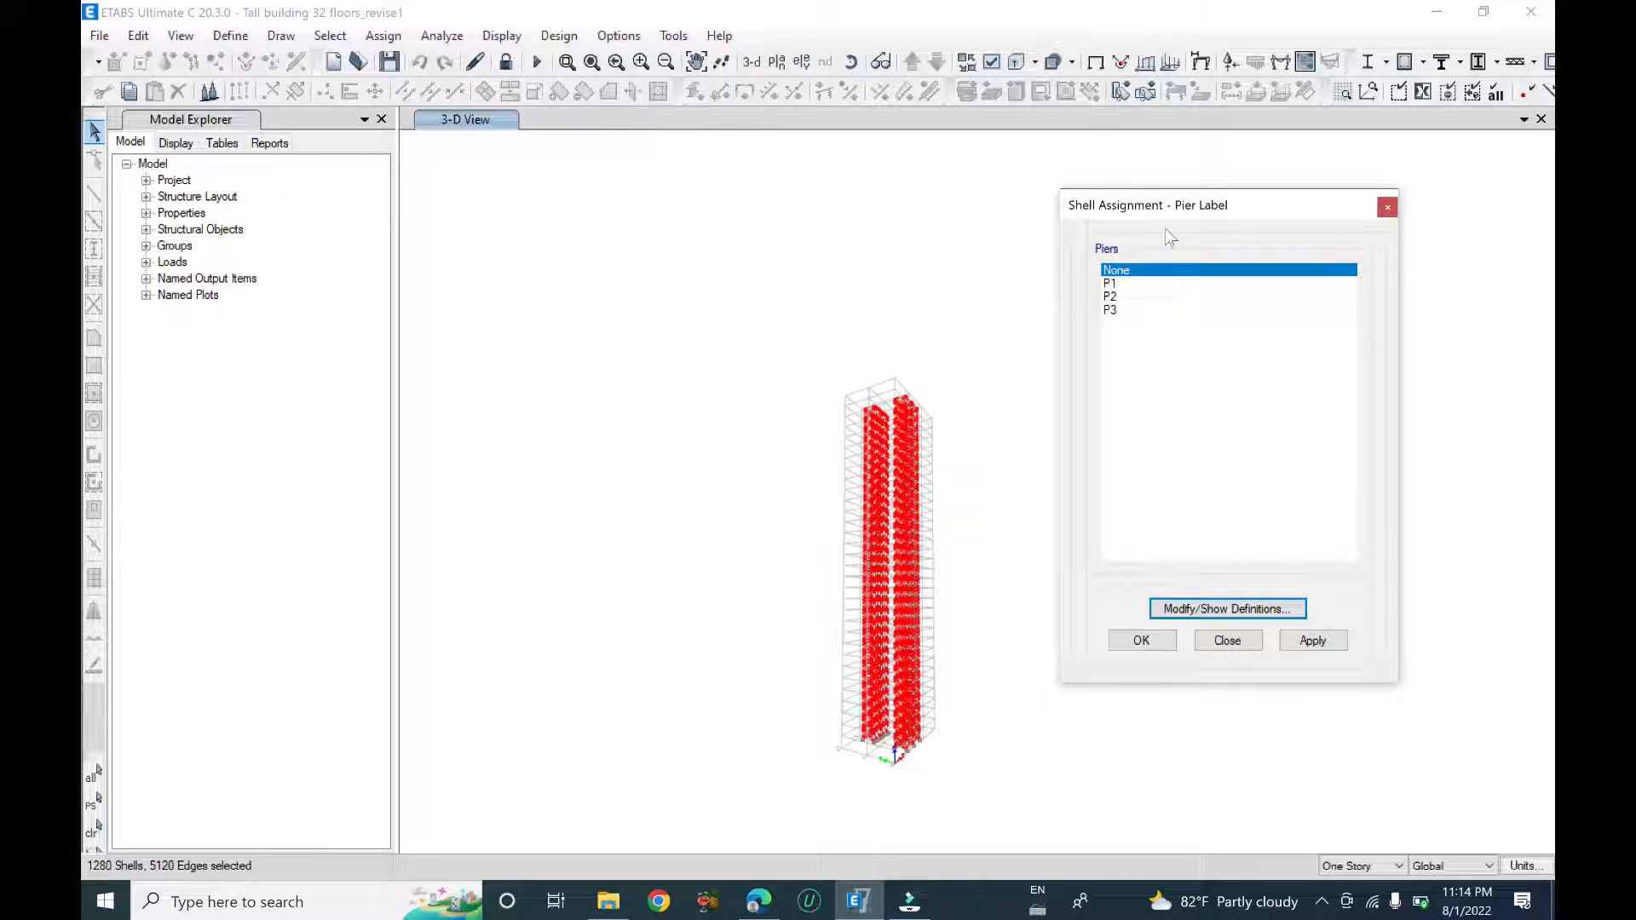
{"action": "left_click", "coordinate": [1121, 289]}
{"action": "left_click", "coordinate": [1121, 311]}
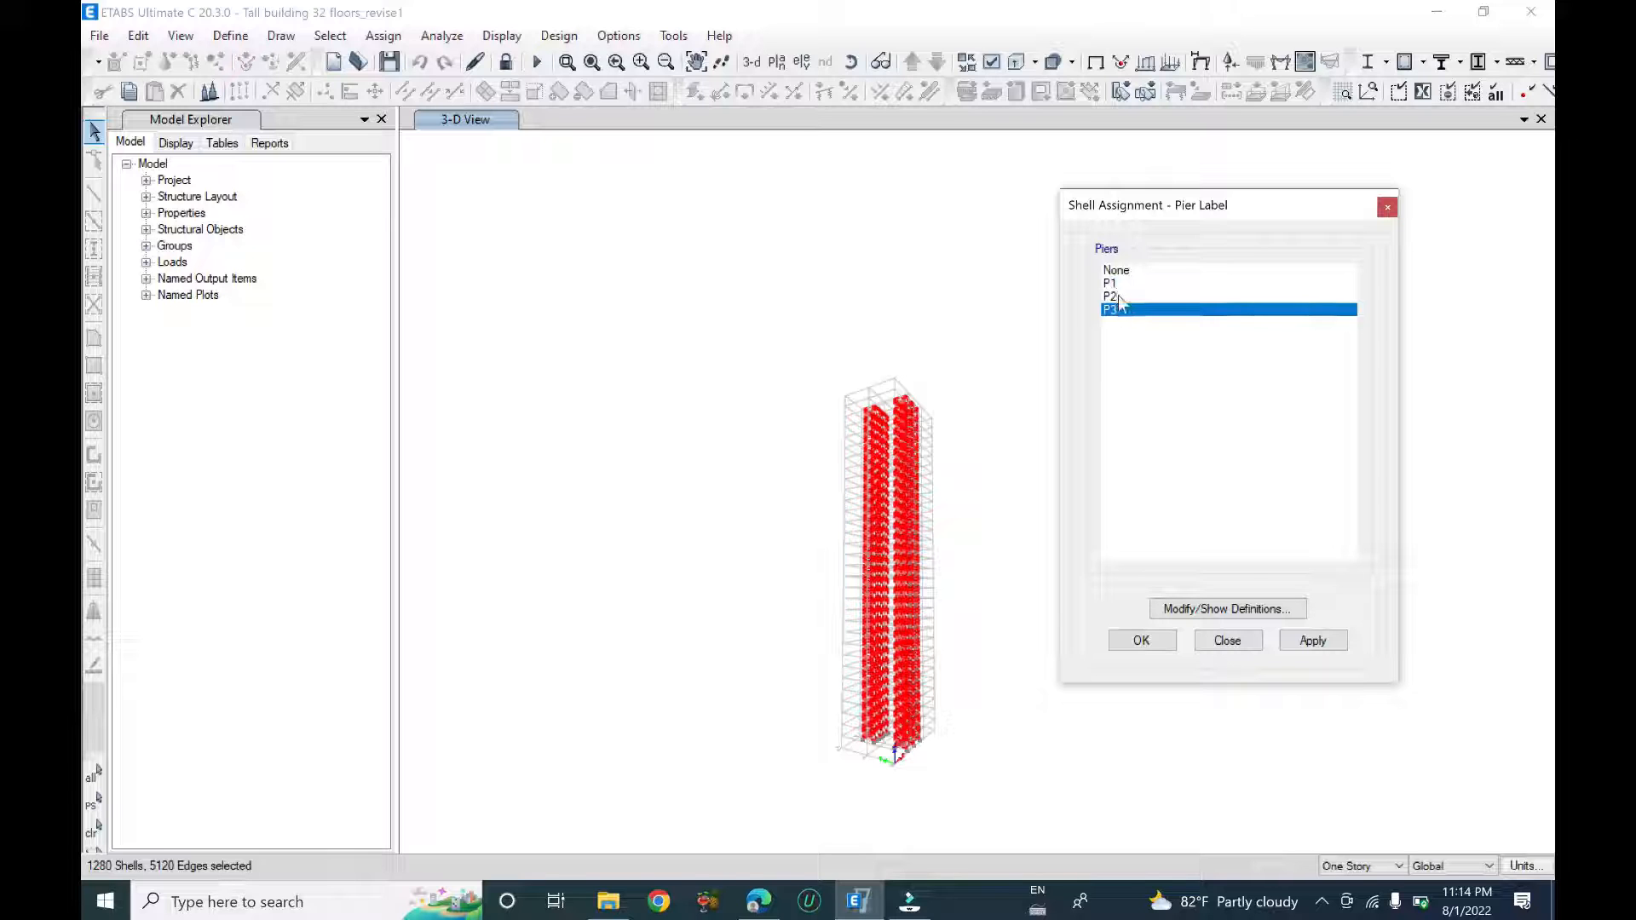
{"action": "key", "text": "Home"}
{"action": "left_click", "coordinate": [1187, 606]}
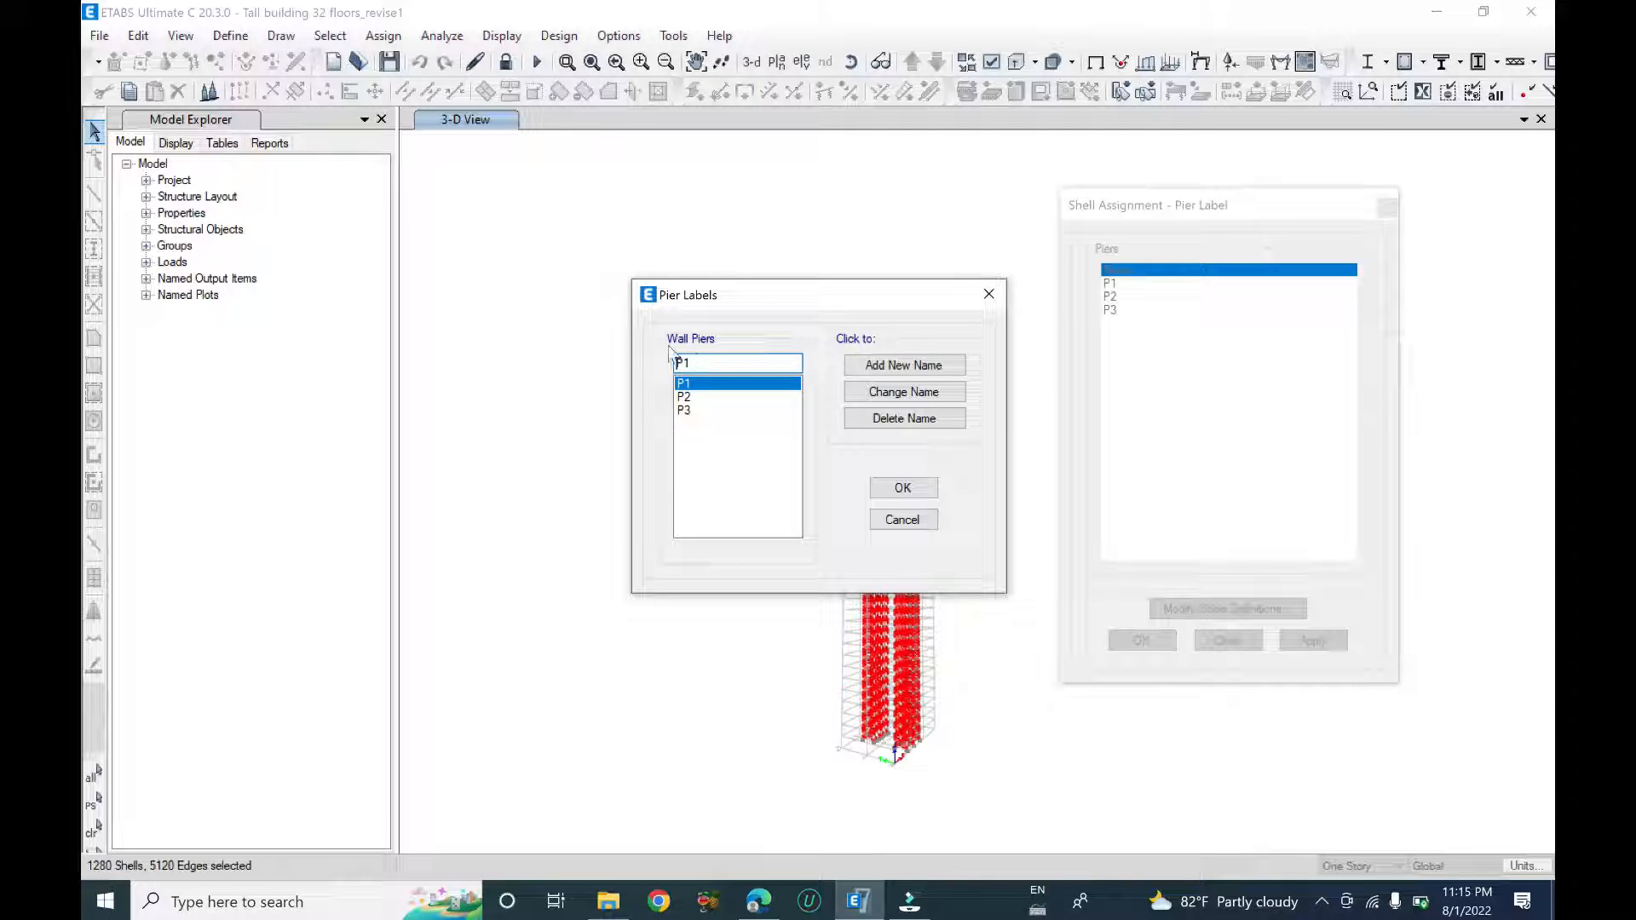
{"action": "left_click", "coordinate": [988, 294]}
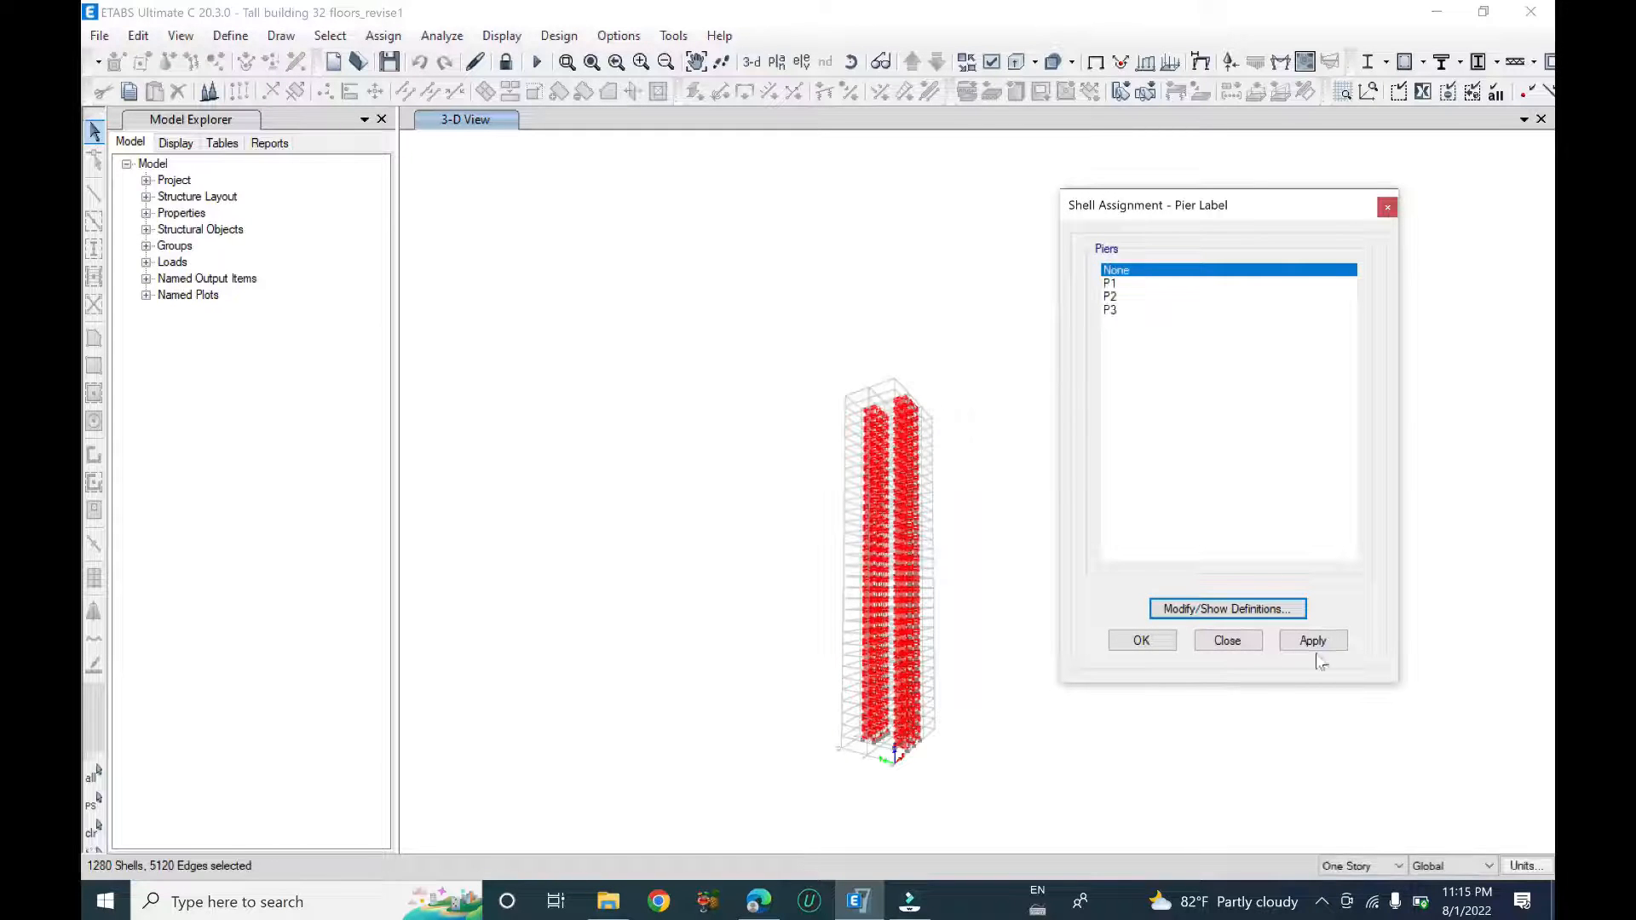
{"action": "left_click", "coordinate": [1226, 642]}
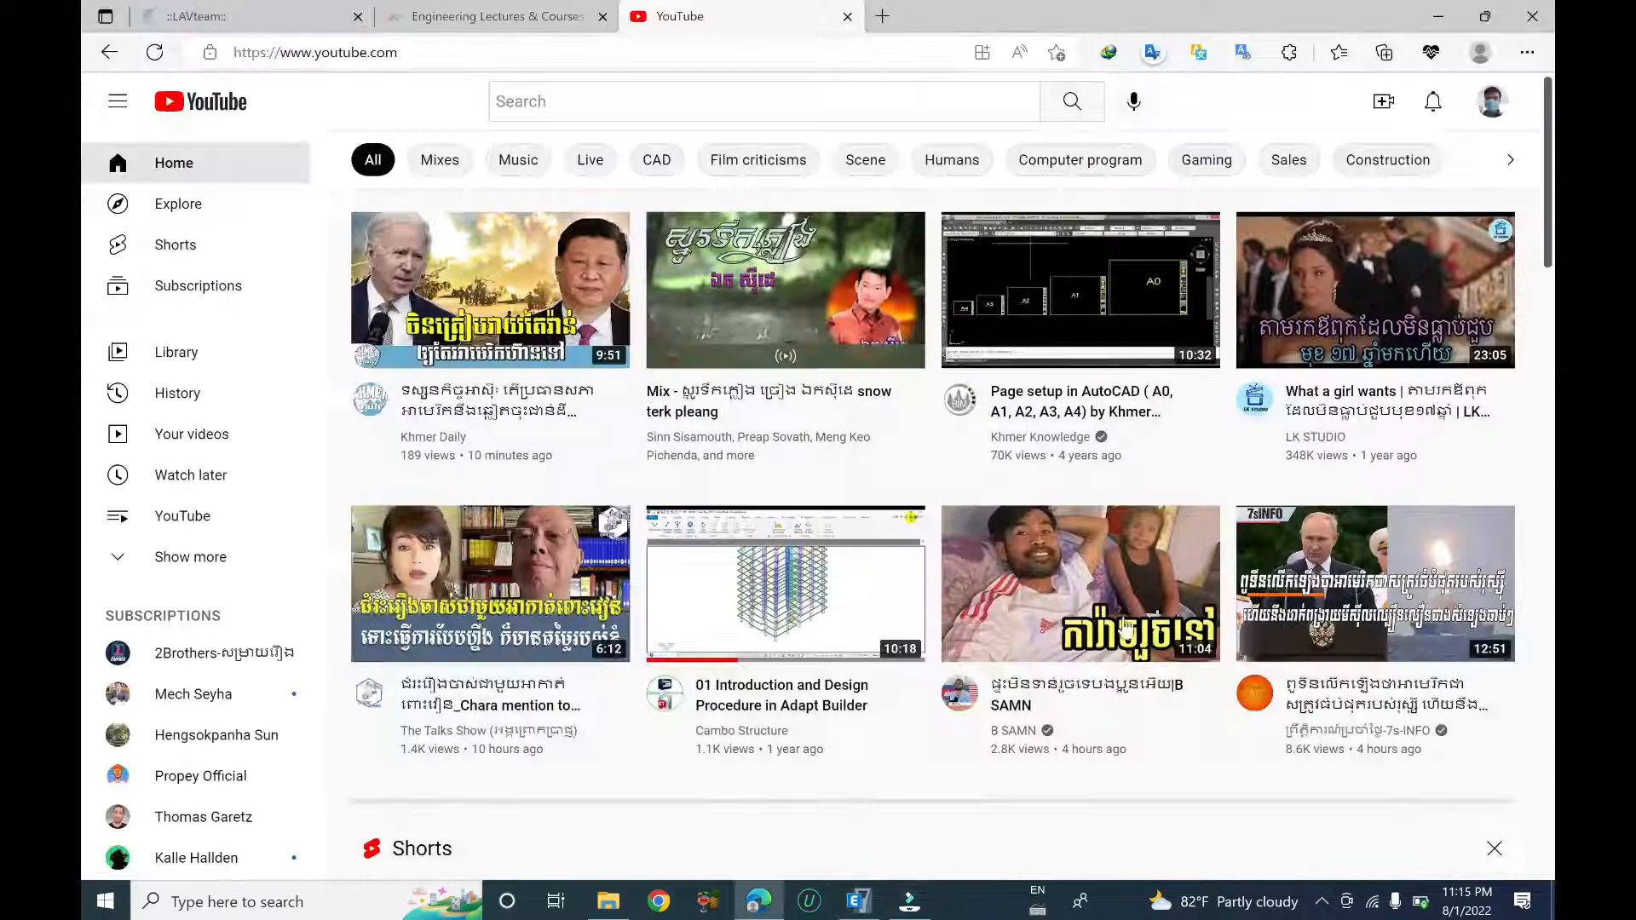
- Switch from the browser back to ETABS and restore the previous selection of all walls
{"action": "left_click", "coordinate": [758, 900]}
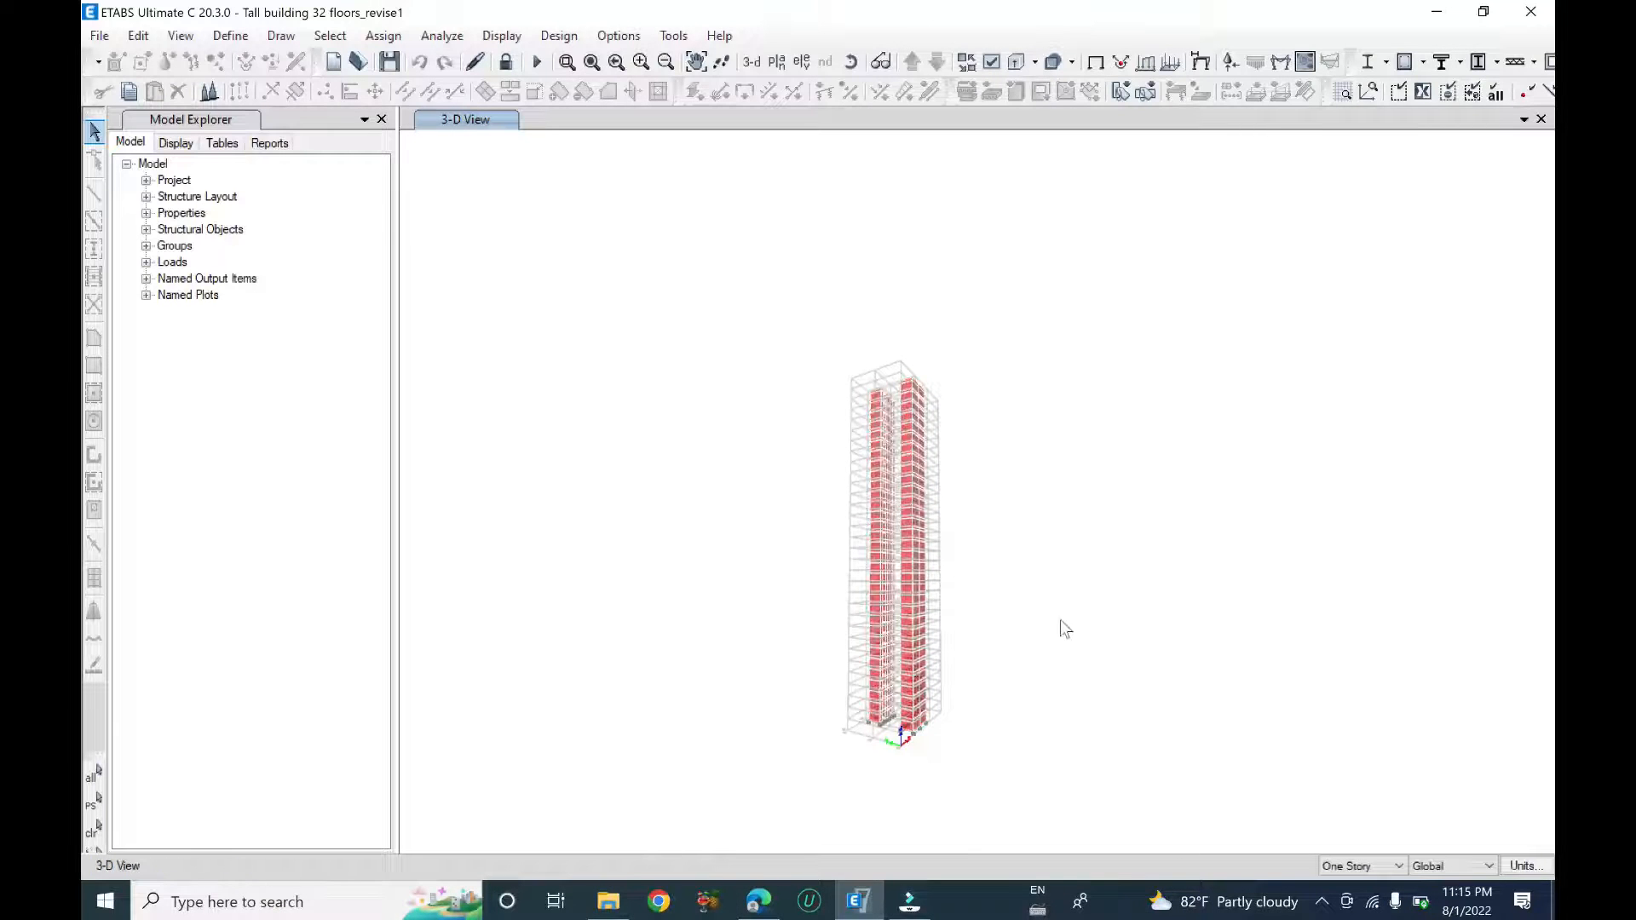
{"action": "middle_click_drag", "start_coordinate": [1060, 620], "coordinate": [1009, 730], "text": "shift"}
{"action": "middle_click_drag", "start_coordinate": [827, 290], "coordinate": [1060, 365], "text": "shift"}
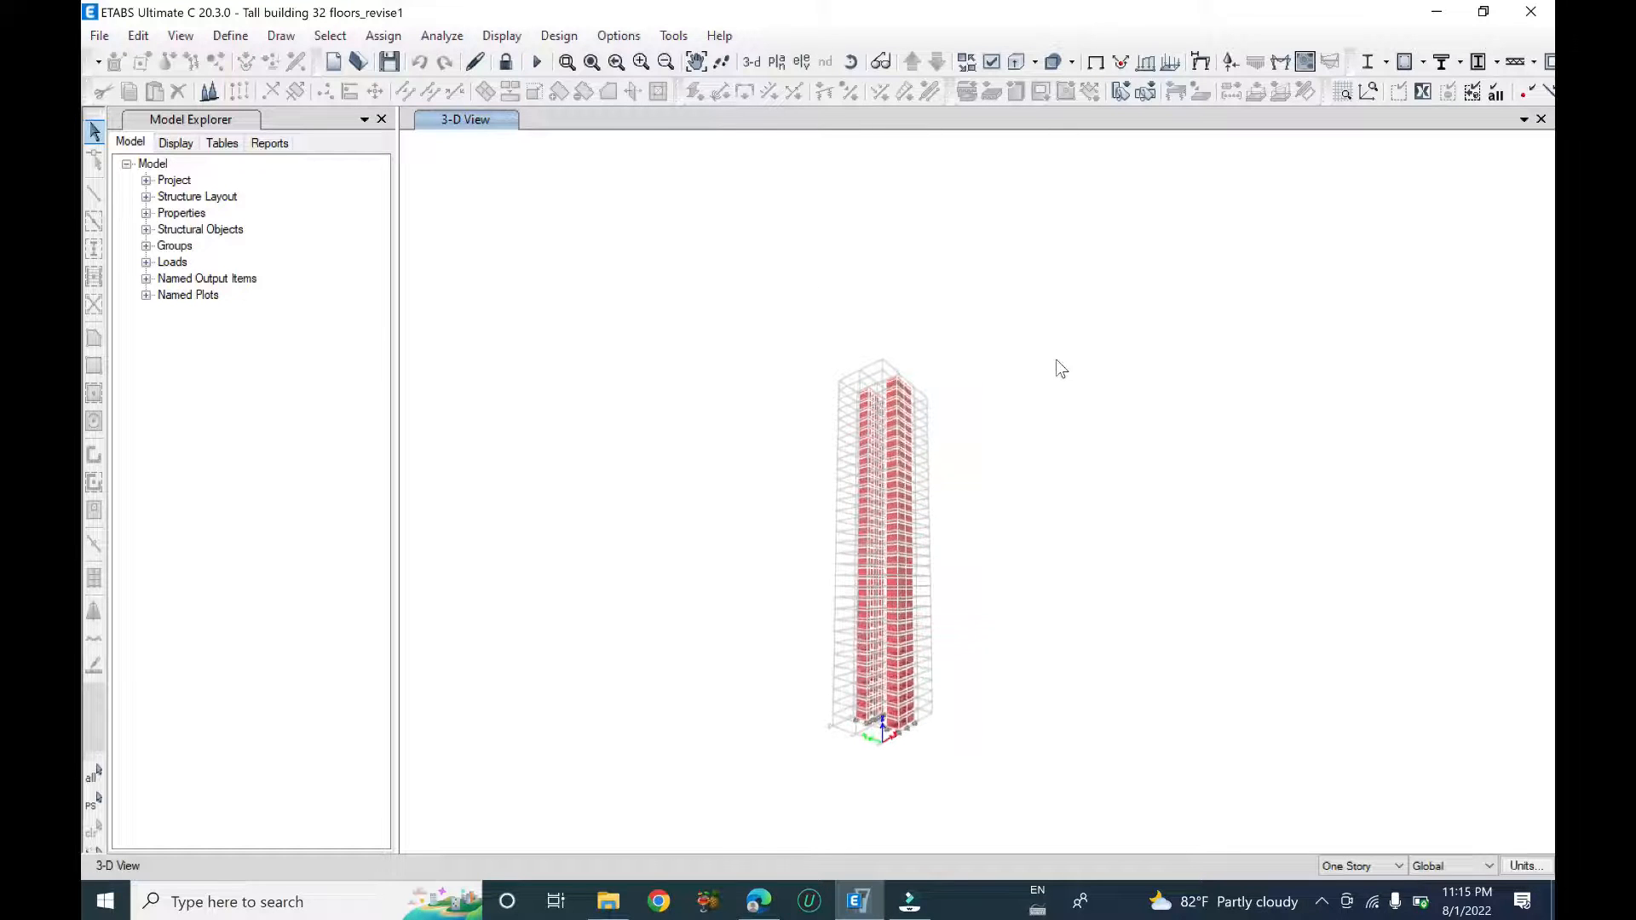
{"action": "left_click", "coordinate": [93, 803]}
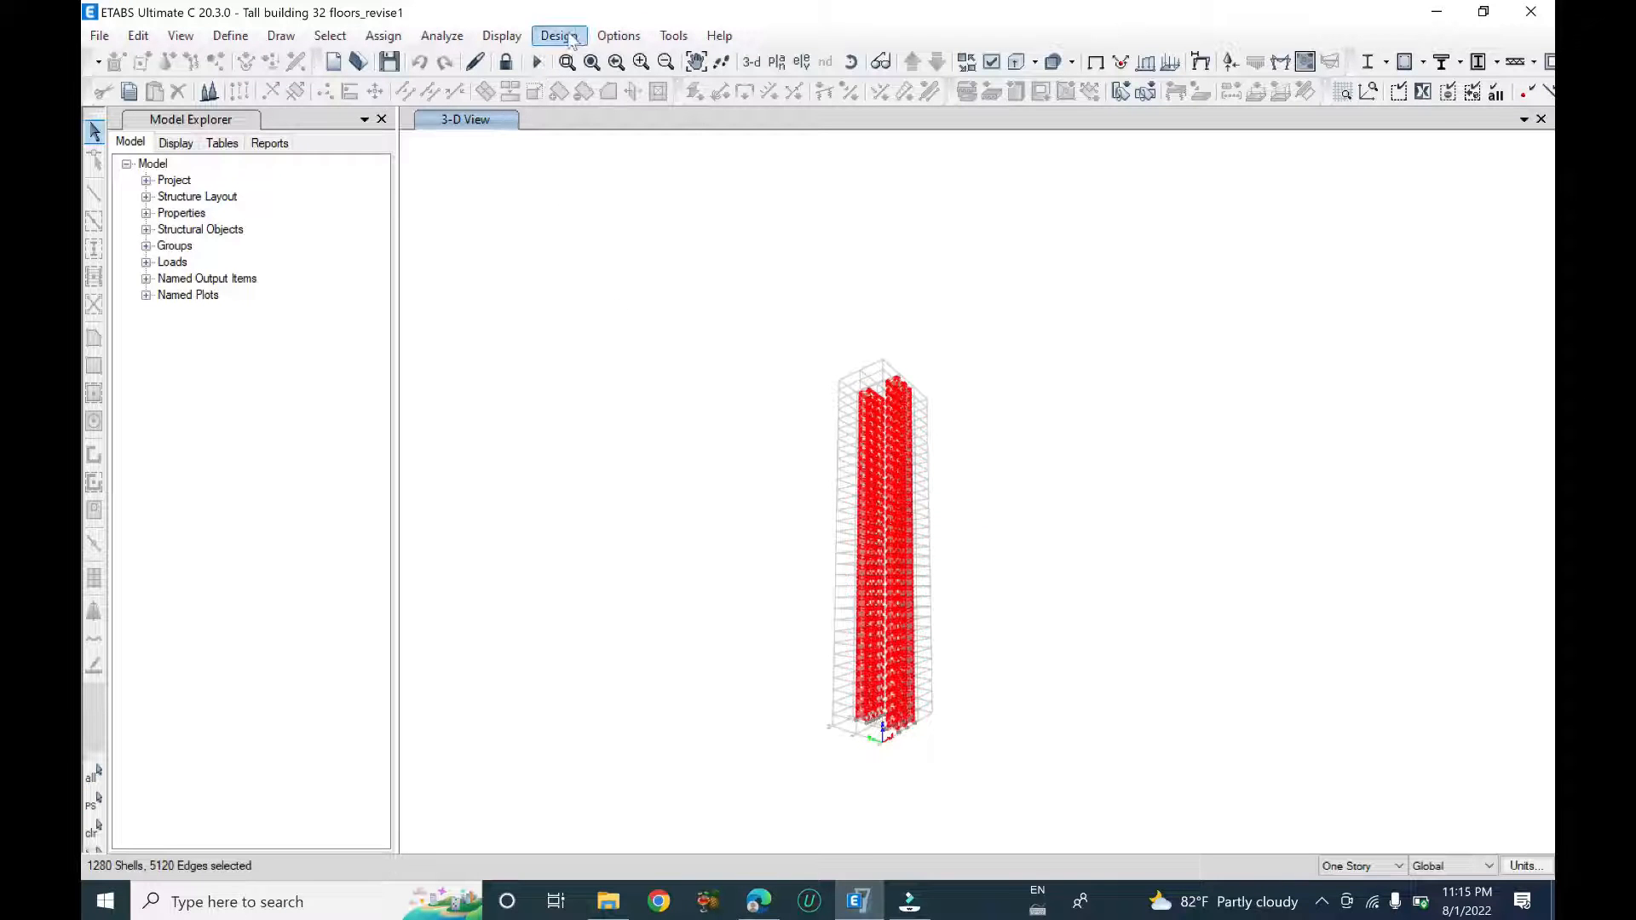
- Start a uniform reinforcing pier section assignment for the selected walls and set the pier material to C45/55
{"action": "left_click", "coordinate": [559, 36]}
{"action": "mouse_move", "coordinate": [663, 238]}
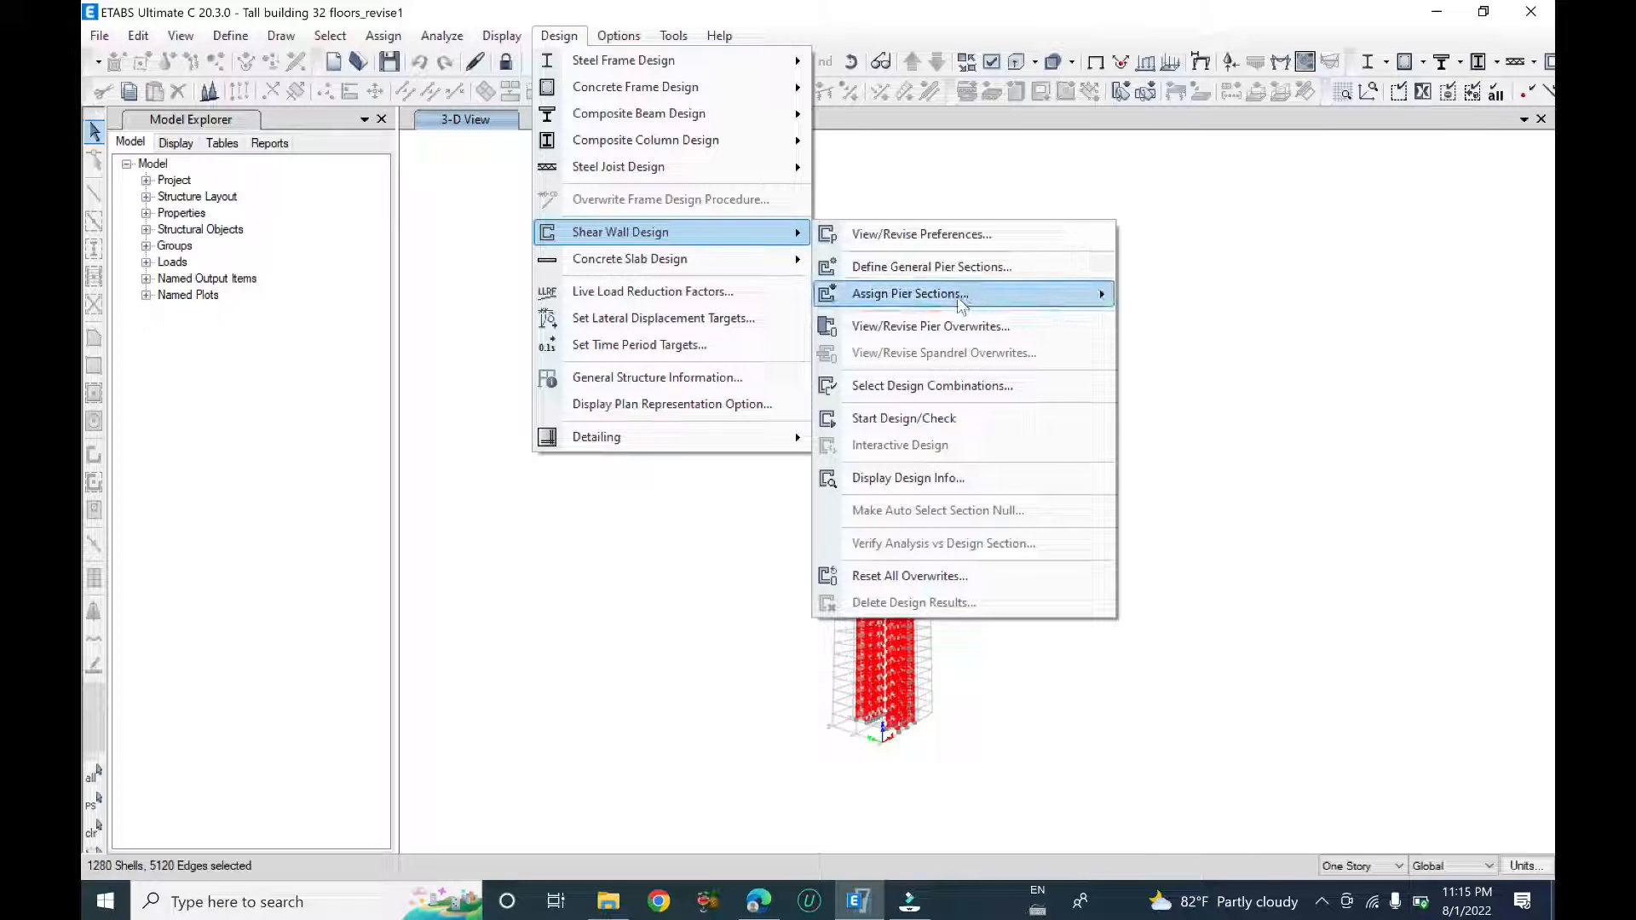
{"action": "mouse_move", "coordinate": [952, 305]}
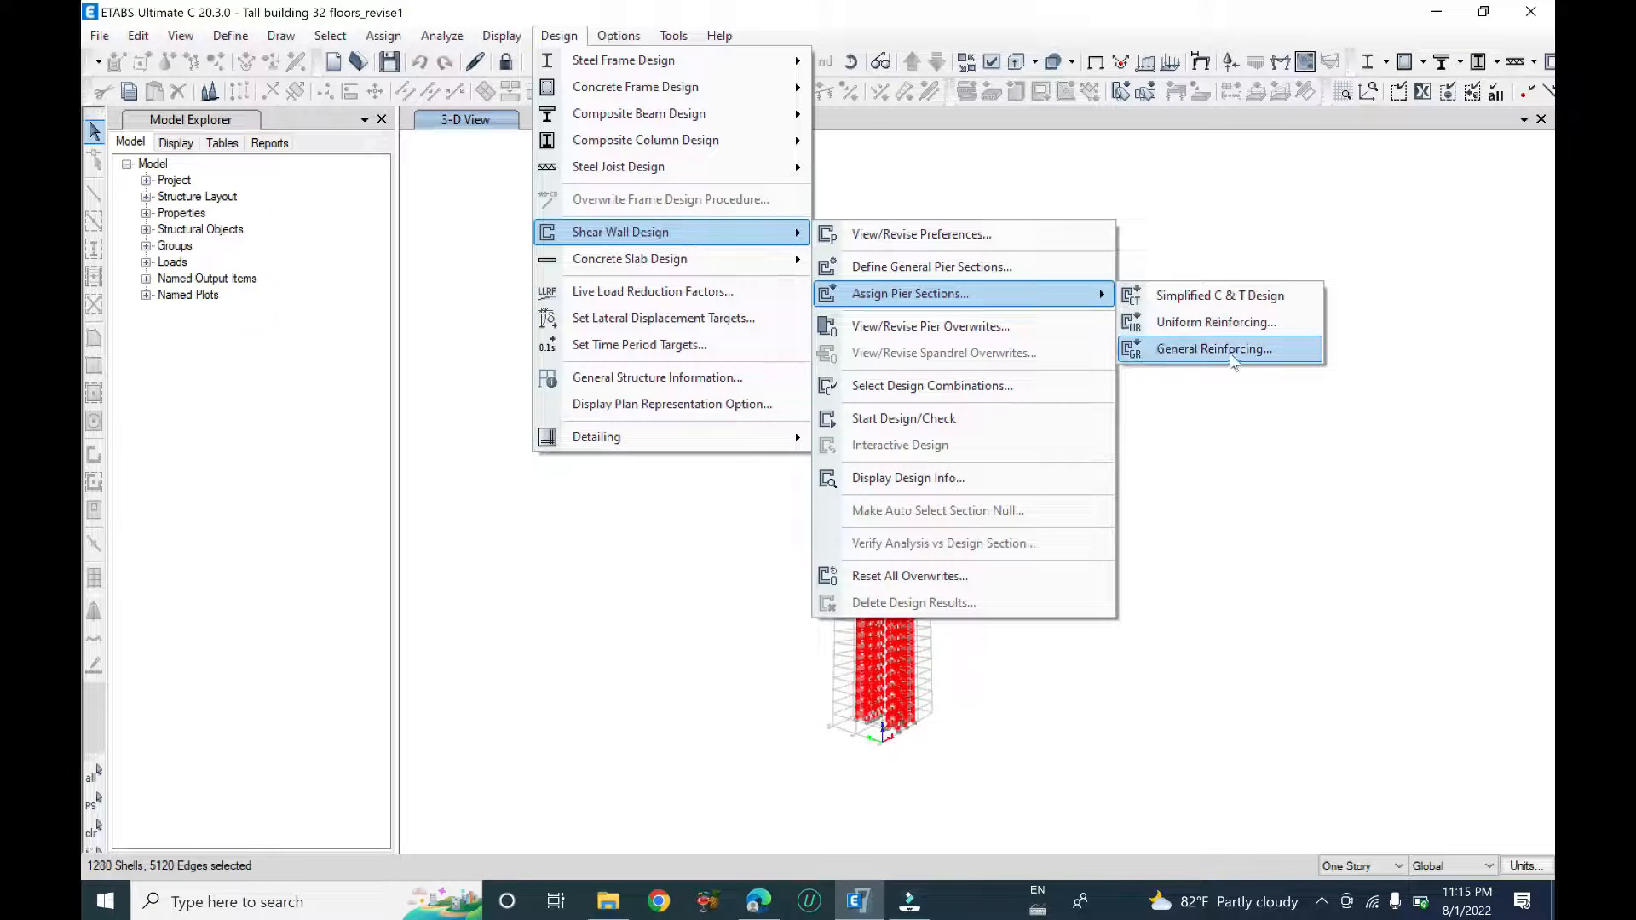
{"action": "left_click", "coordinate": [1157, 326]}
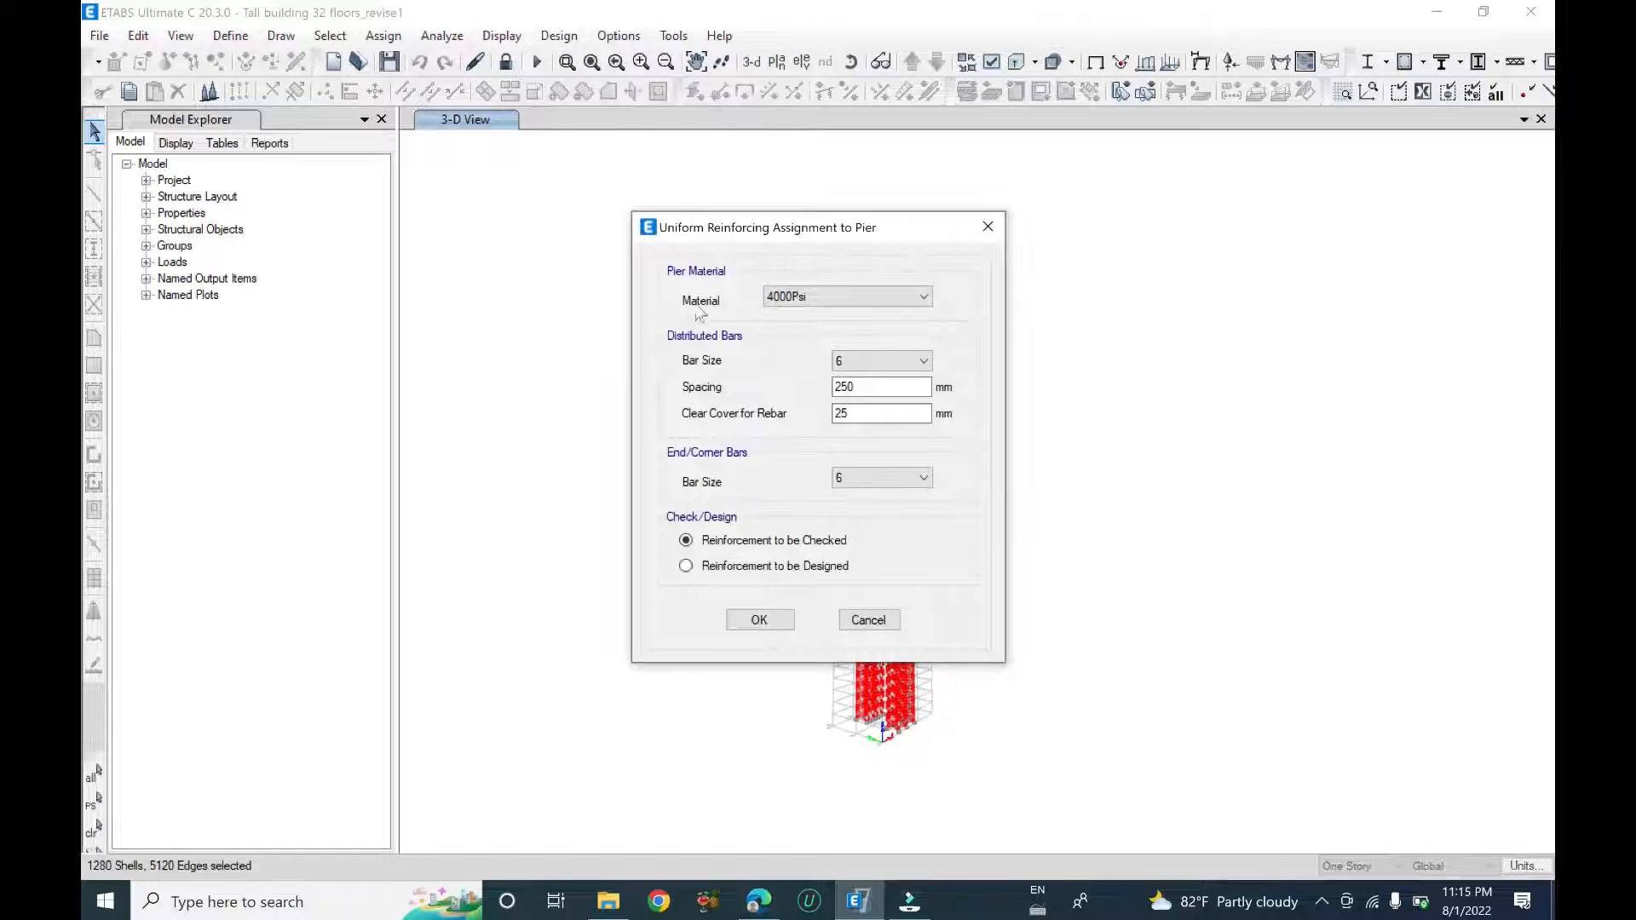
{"action": "left_click", "coordinate": [859, 305]}
{"action": "left_click", "coordinate": [847, 232]}
{"action": "left_click_drag", "start_coordinate": [805, 232], "coordinate": [1211, 263]}
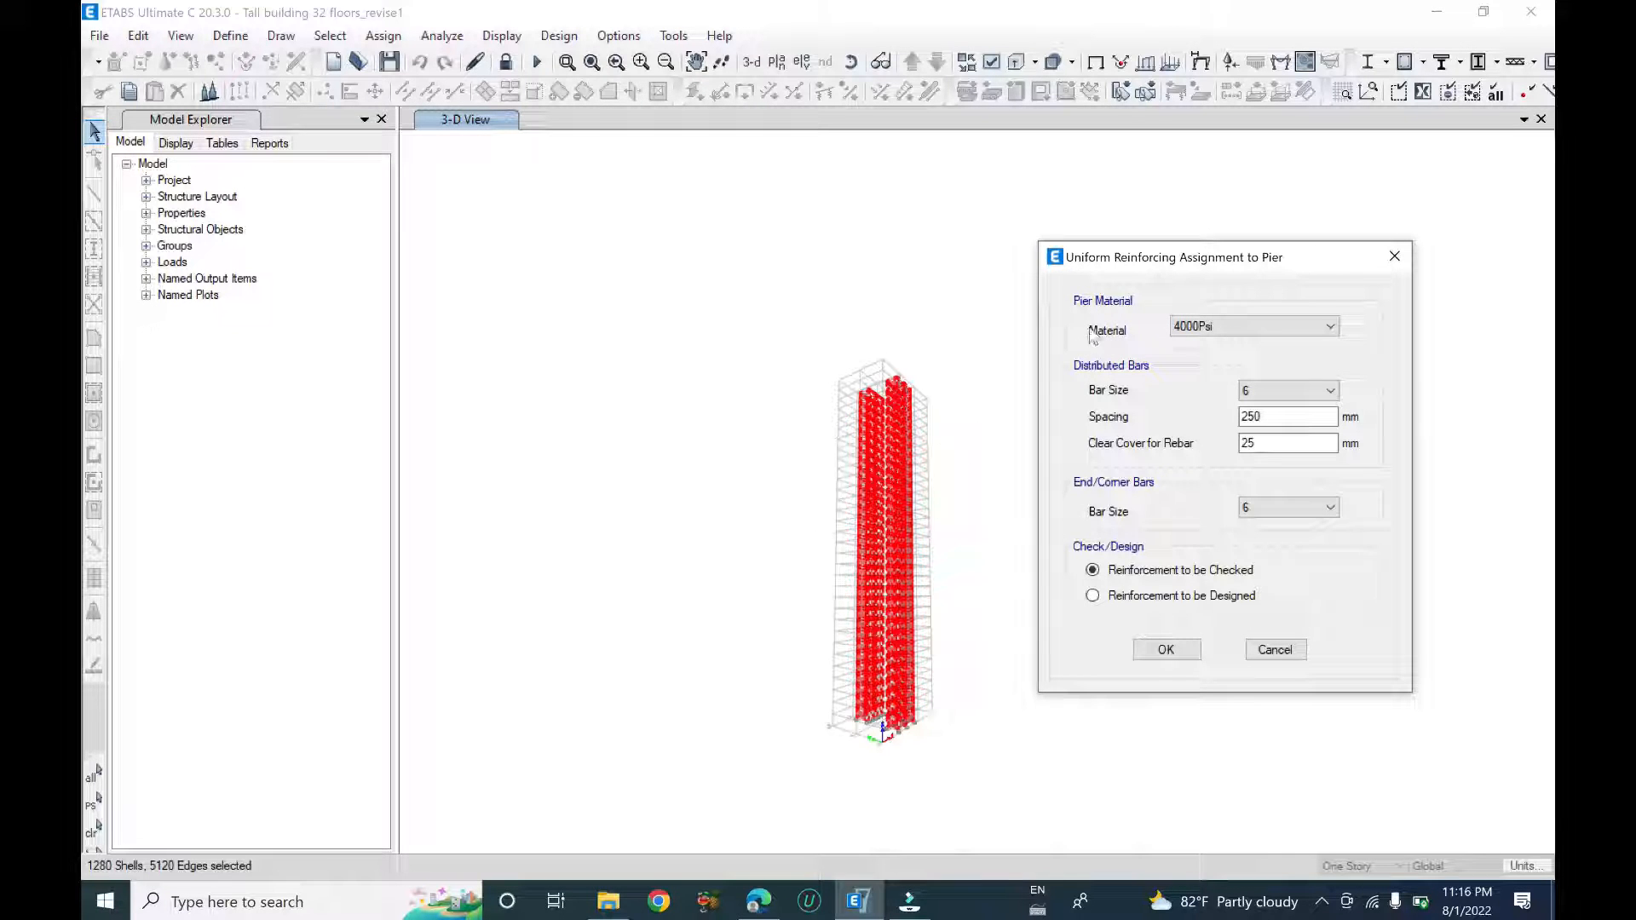
{"action": "left_click", "coordinate": [1257, 327]}
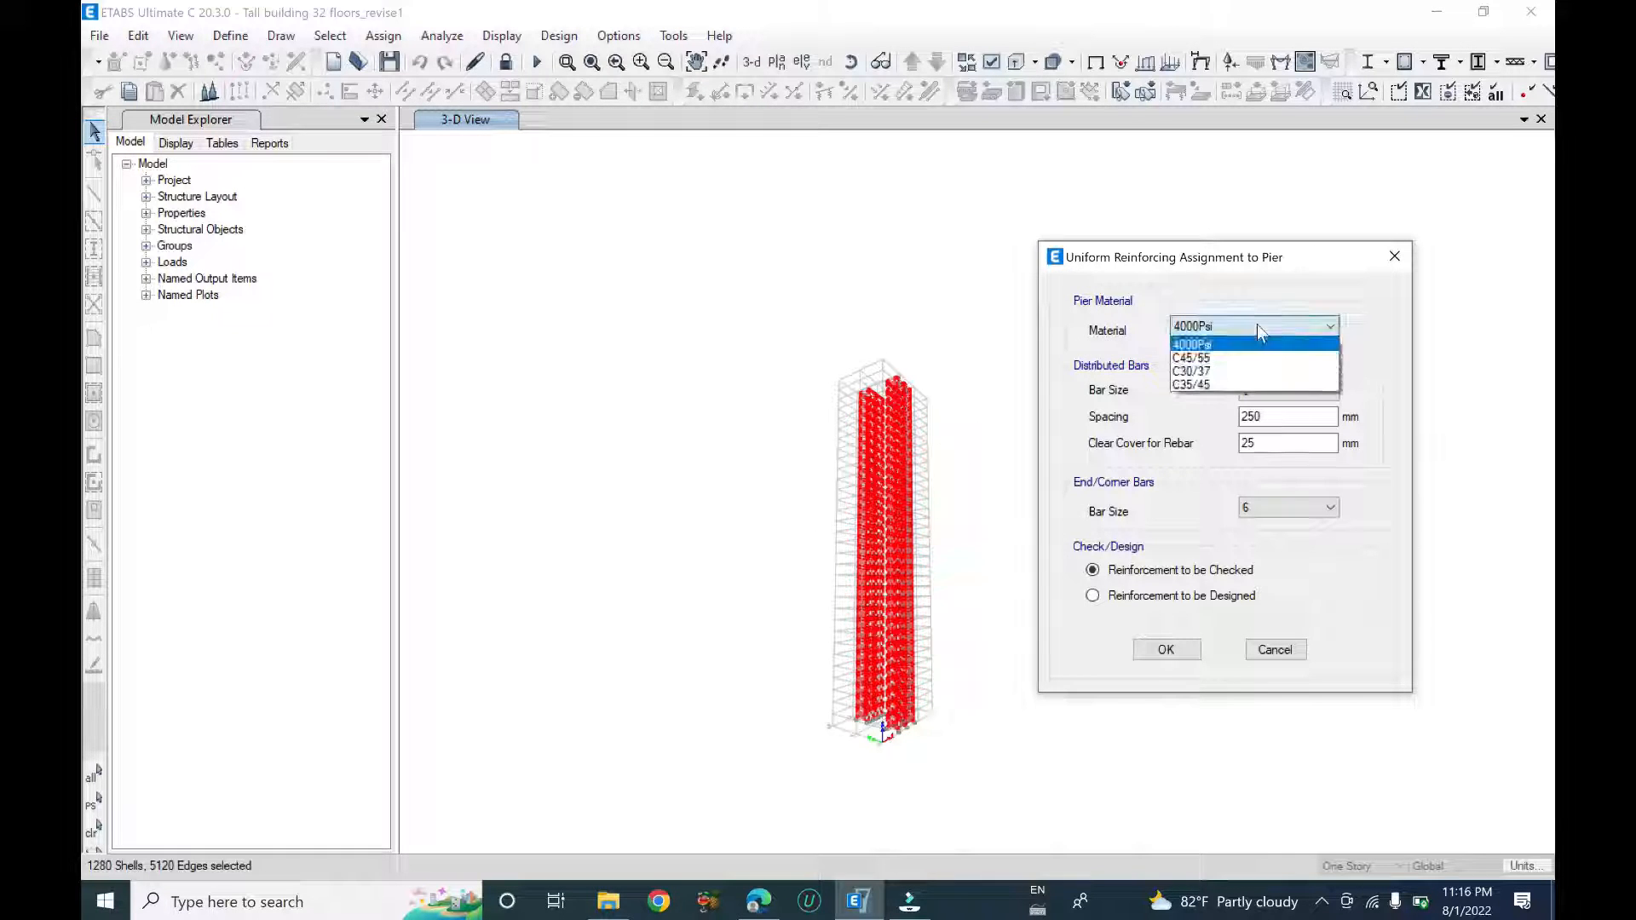
{"action": "left_click", "coordinate": [1210, 358]}
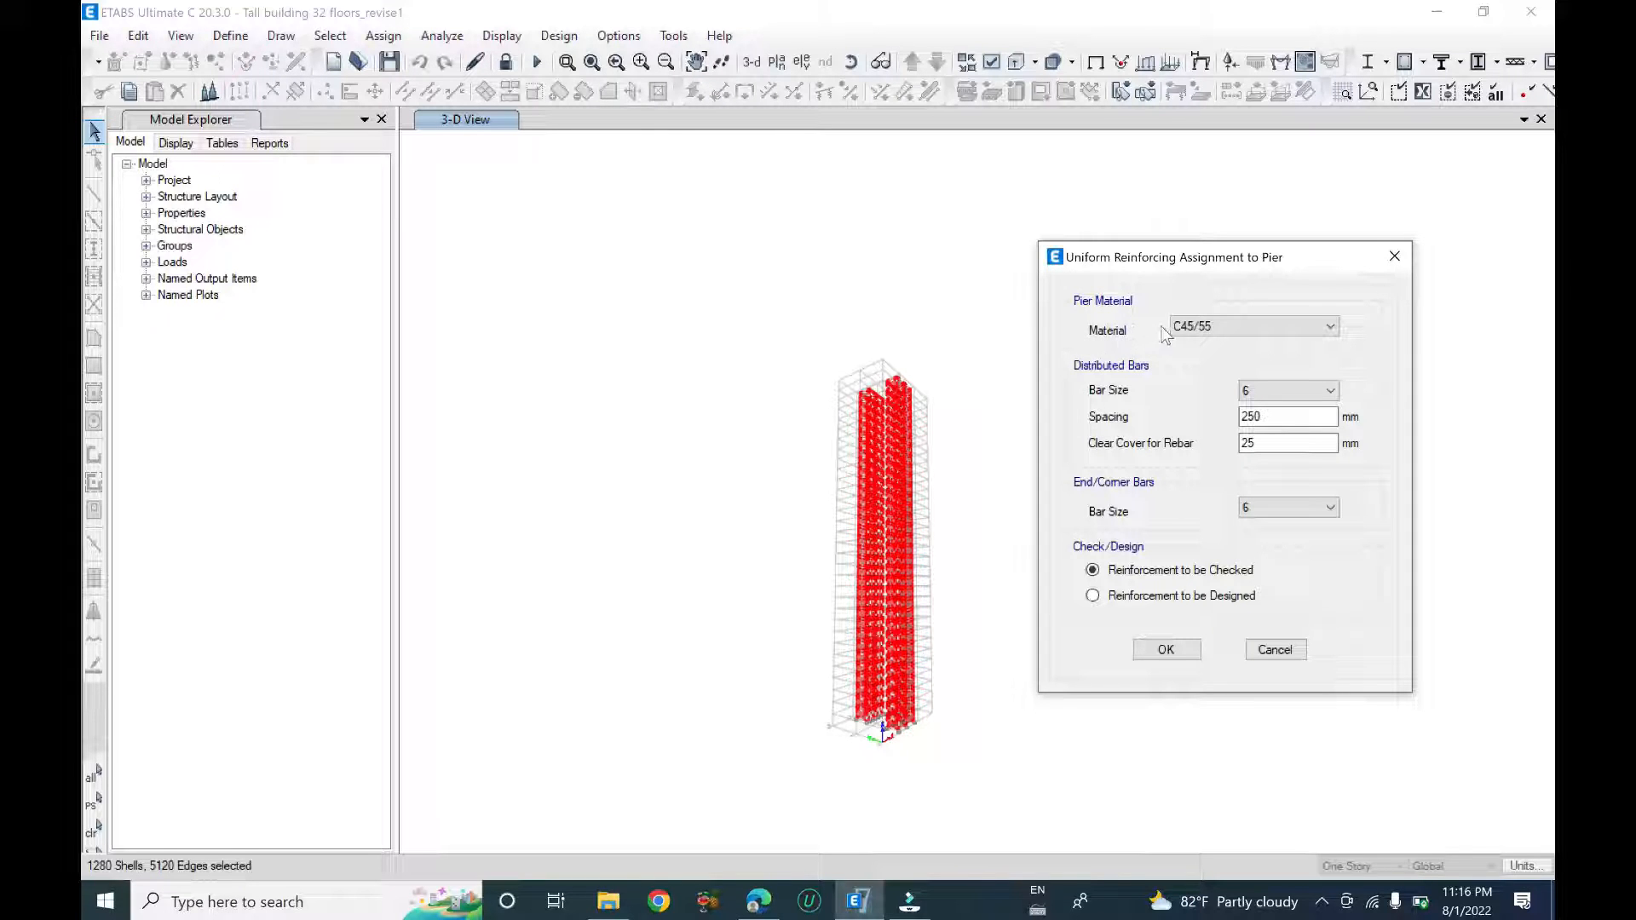
{"action": "left_click", "coordinate": [1289, 325]}
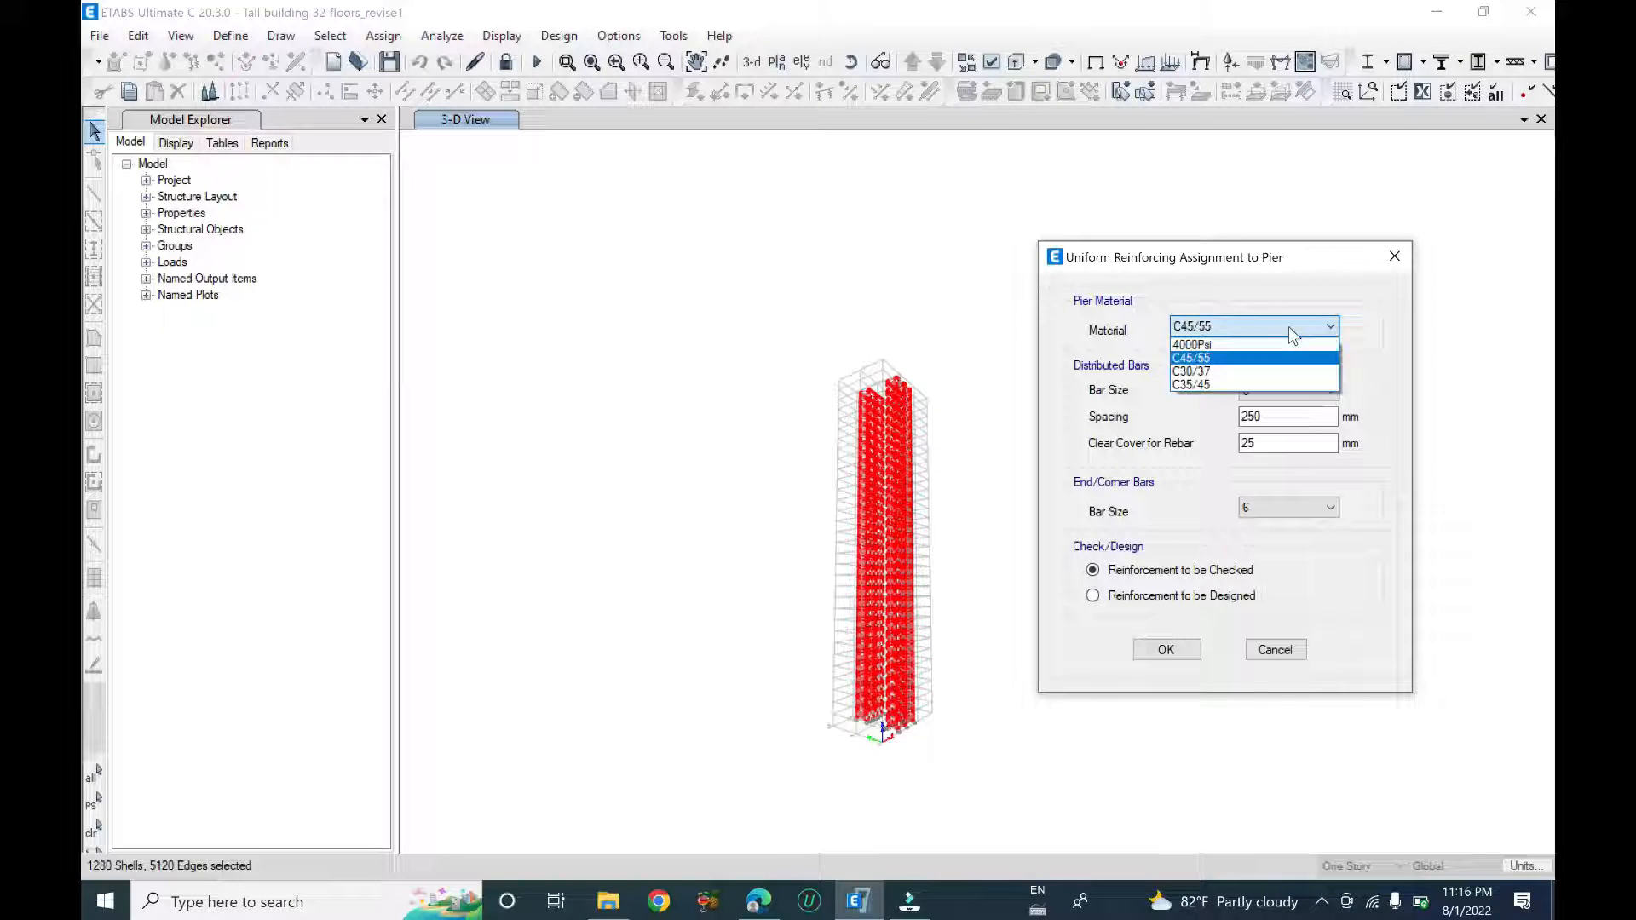
{"action": "left_click", "coordinate": [1289, 325]}
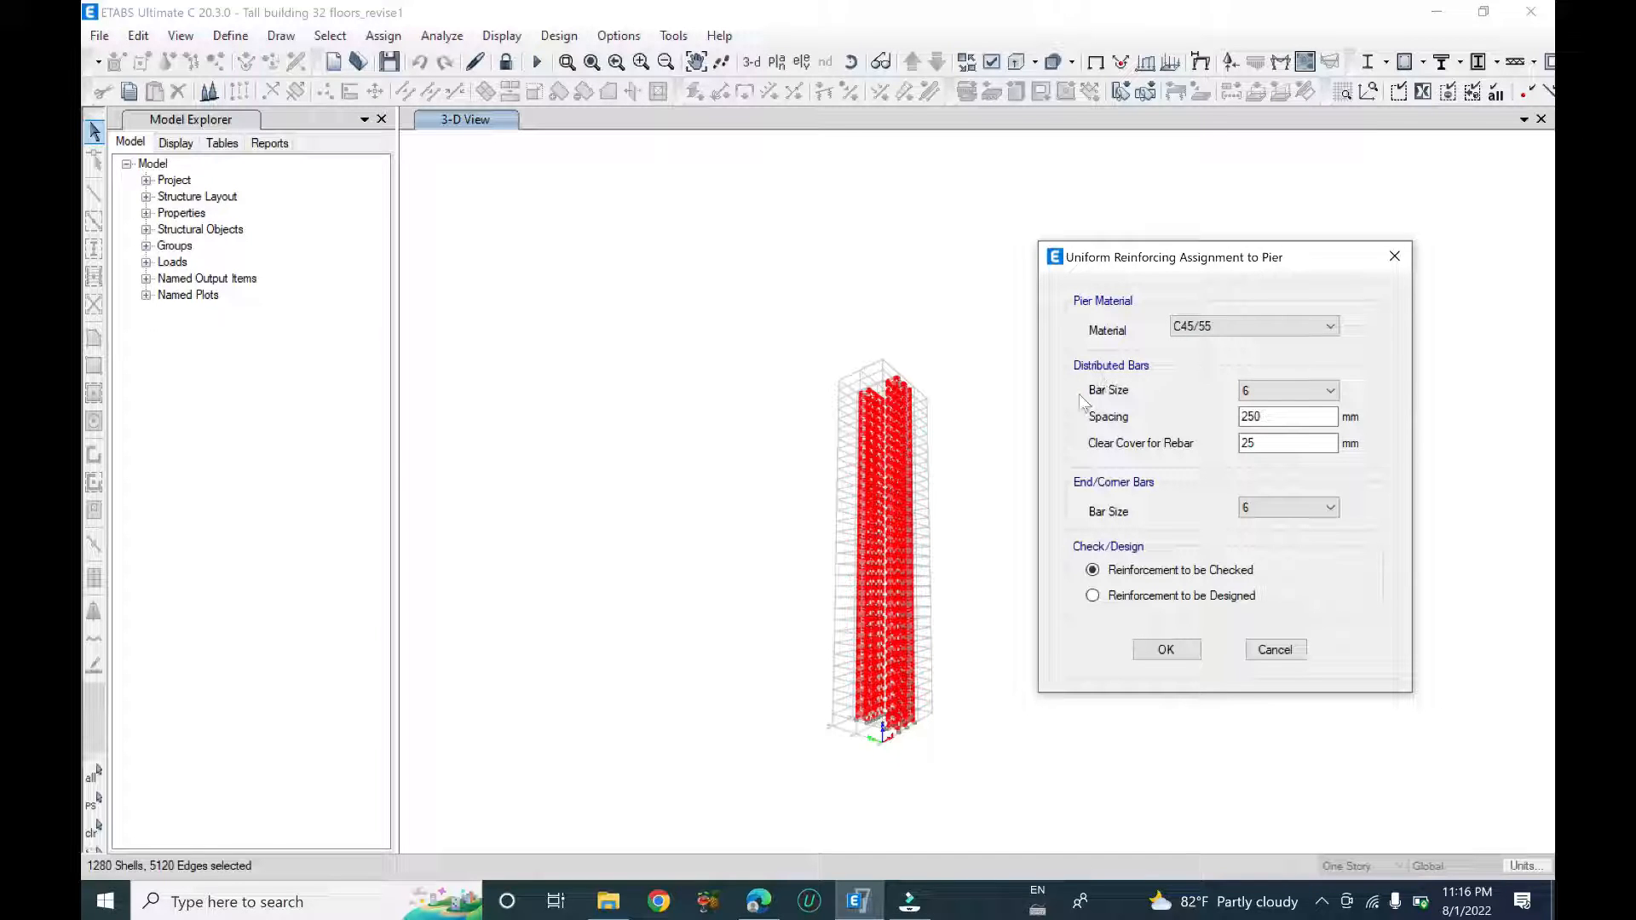
- Set the distributed bars to size 16 at 150 mm spacing with a 25 mm clear cover
{"action": "left_click", "coordinate": [1305, 397]}
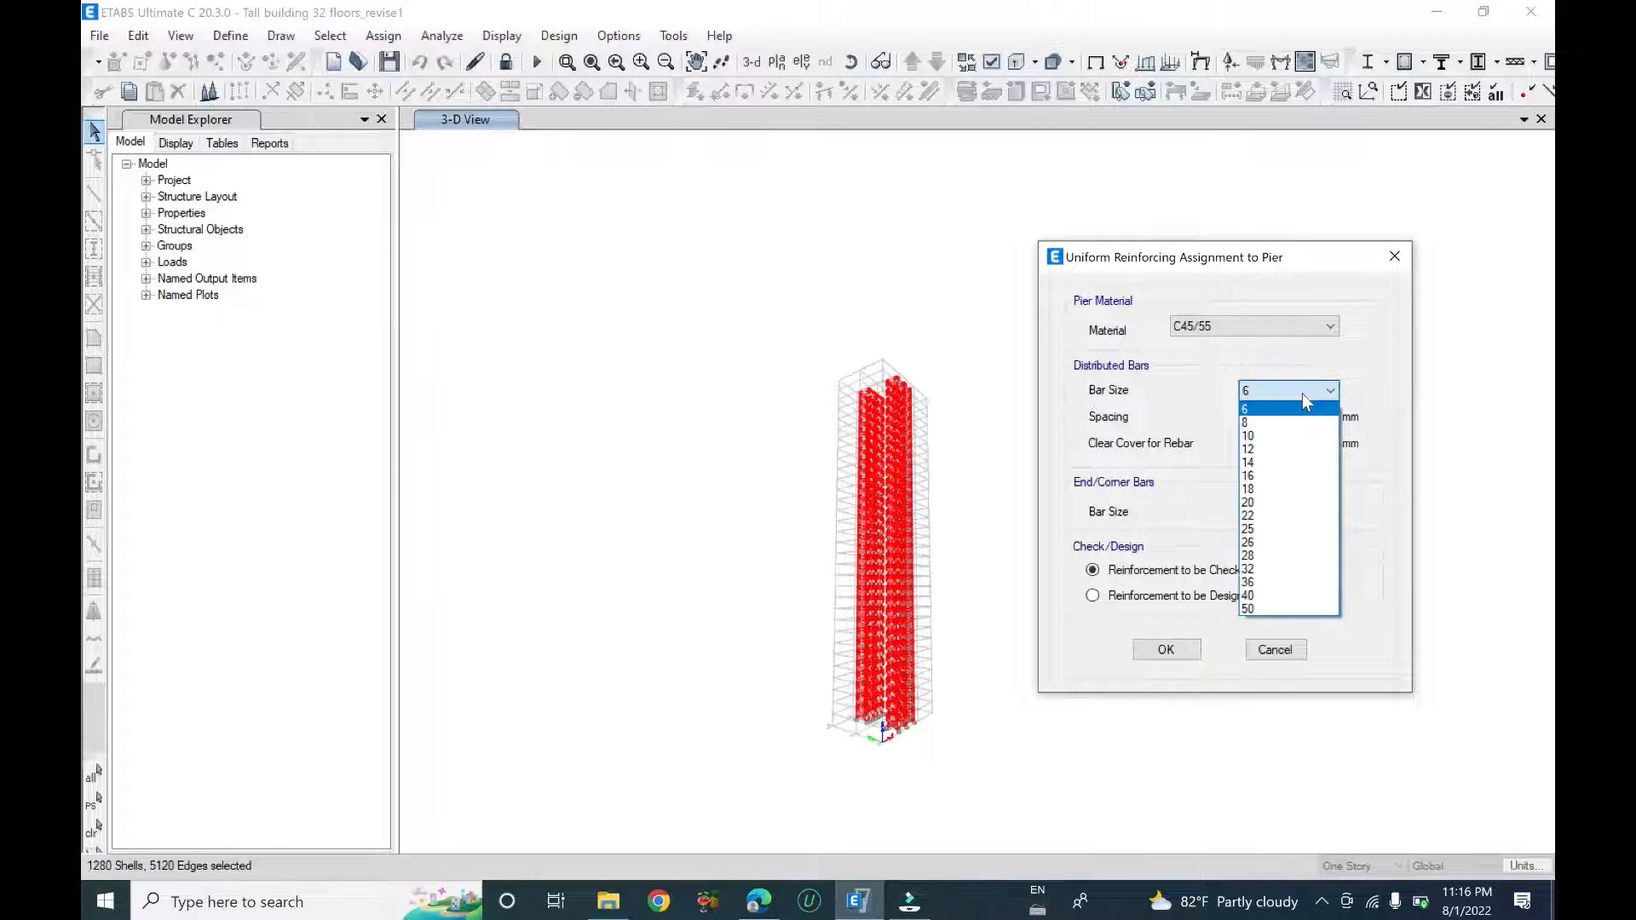
{"action": "left_click", "coordinate": [1272, 478]}
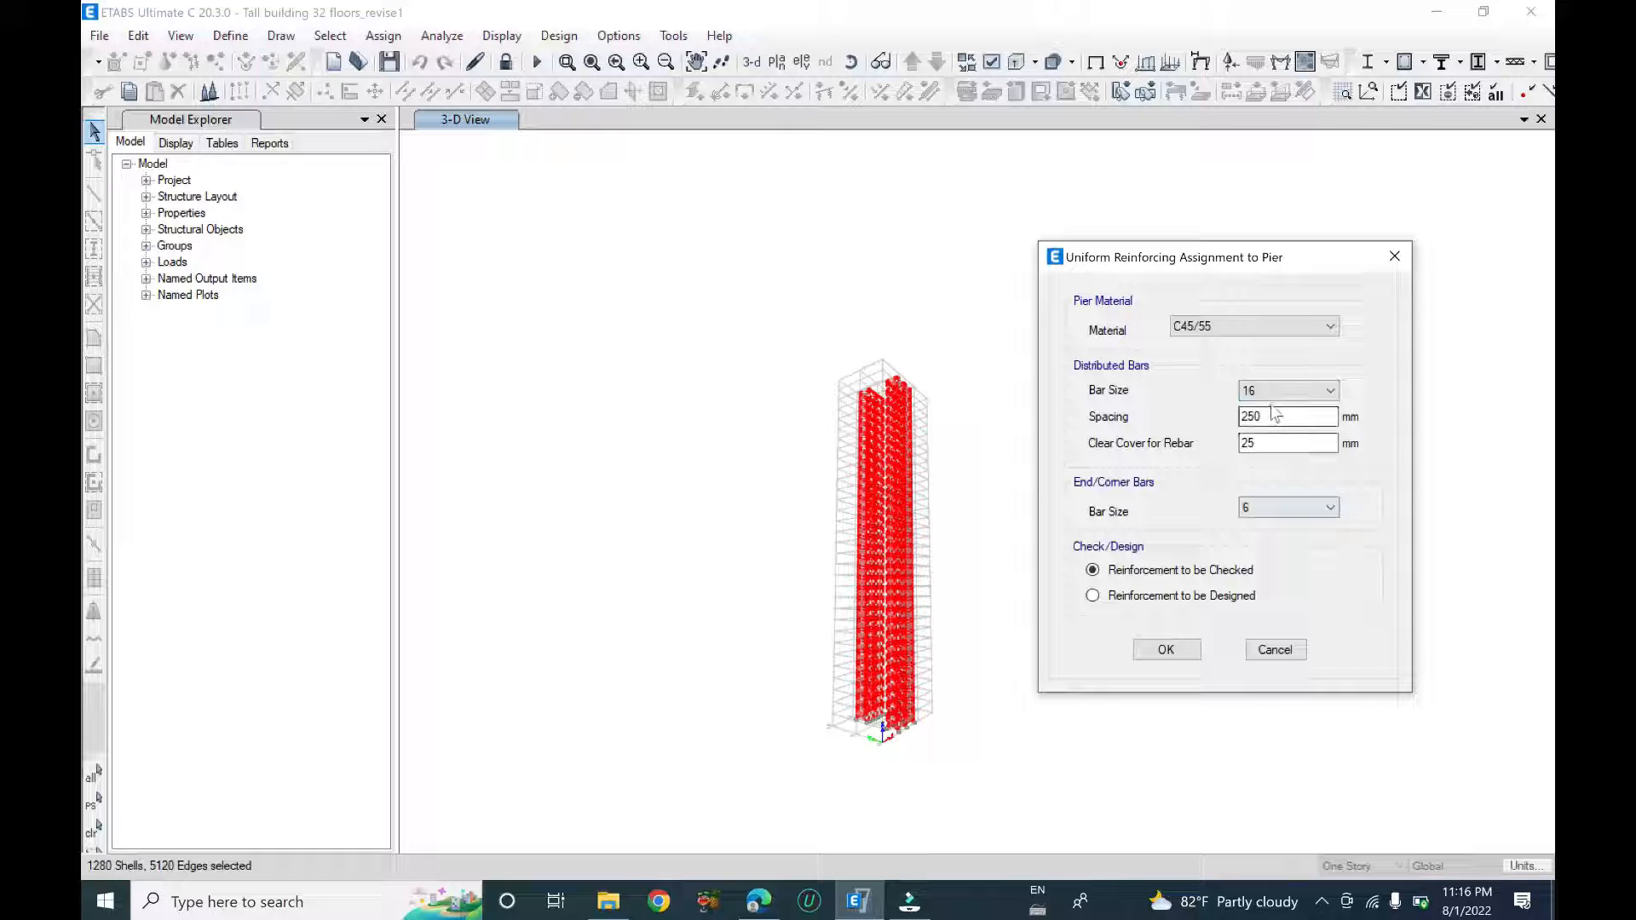
{"action": "key", "text": "Tab"}
{"action": "type", "text": "15"}
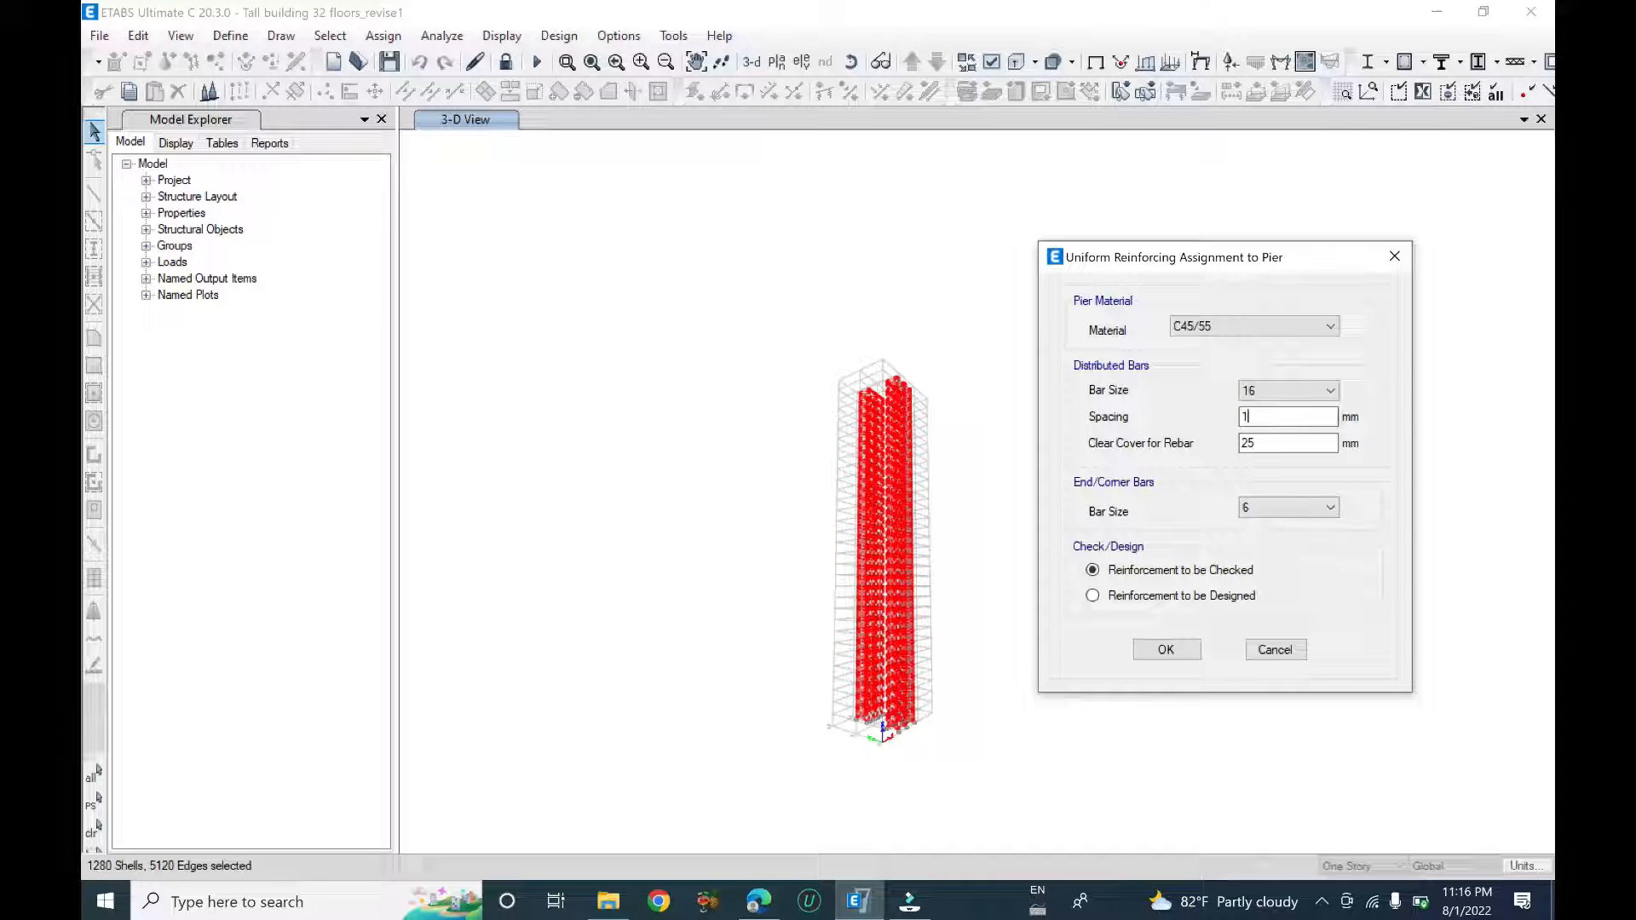
{"action": "key", "text": "Tab"}
{"action": "type", "text": "2525"}
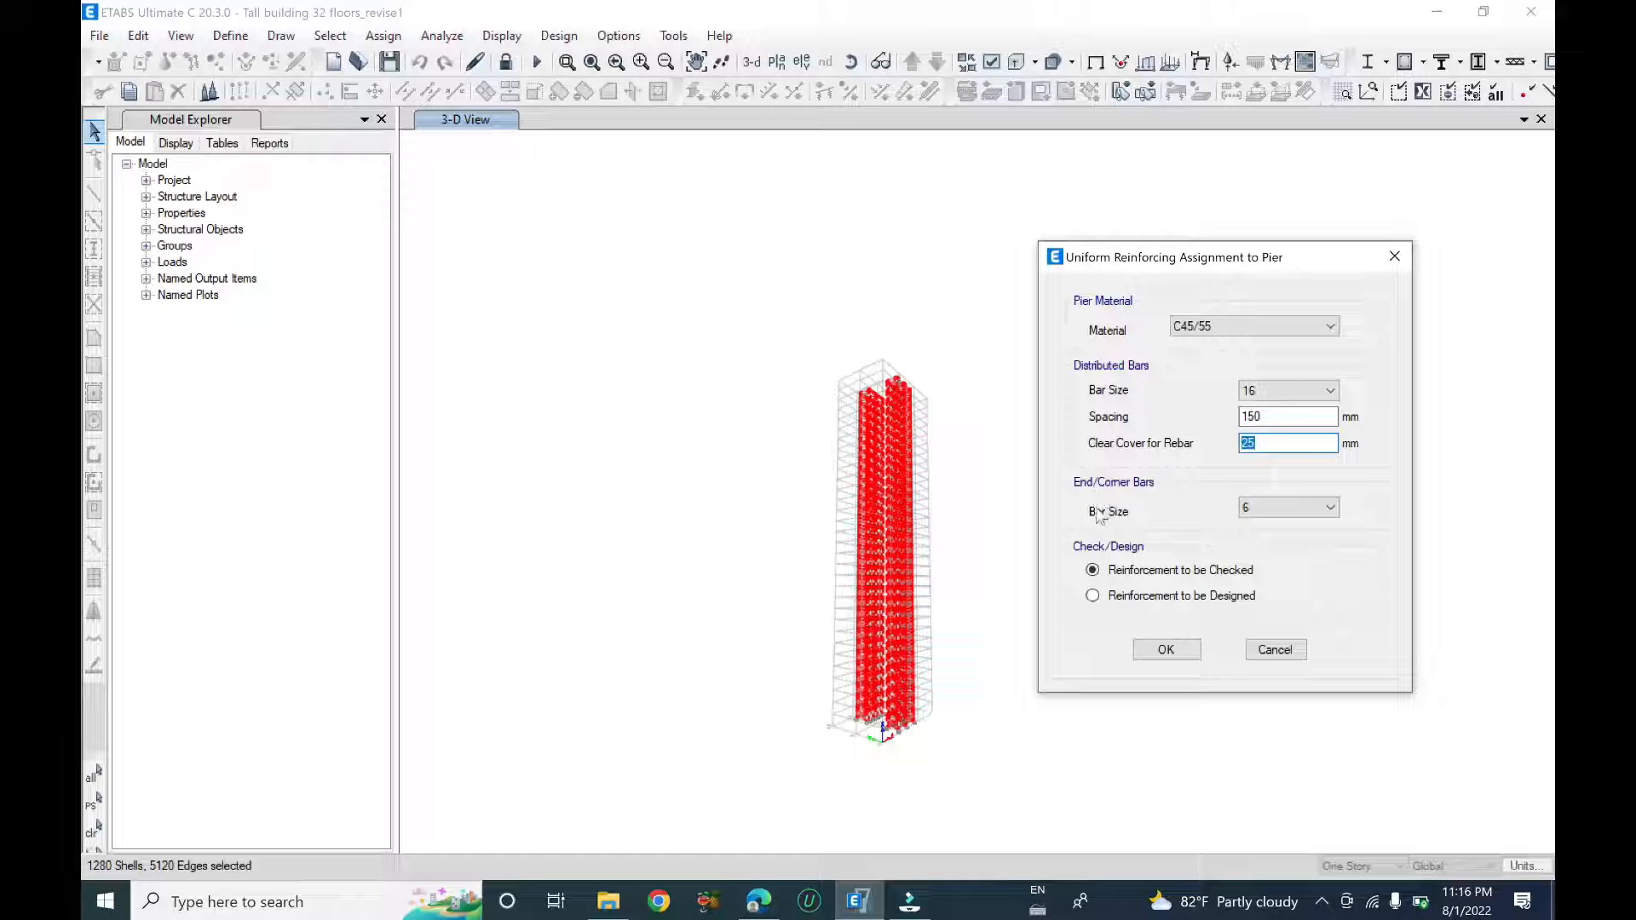
- Set the end/corner bar size to 20 and assign the uniform reinforcing to the selected piers as reinforcement to be checked
{"action": "left_click", "coordinate": [1299, 508]}
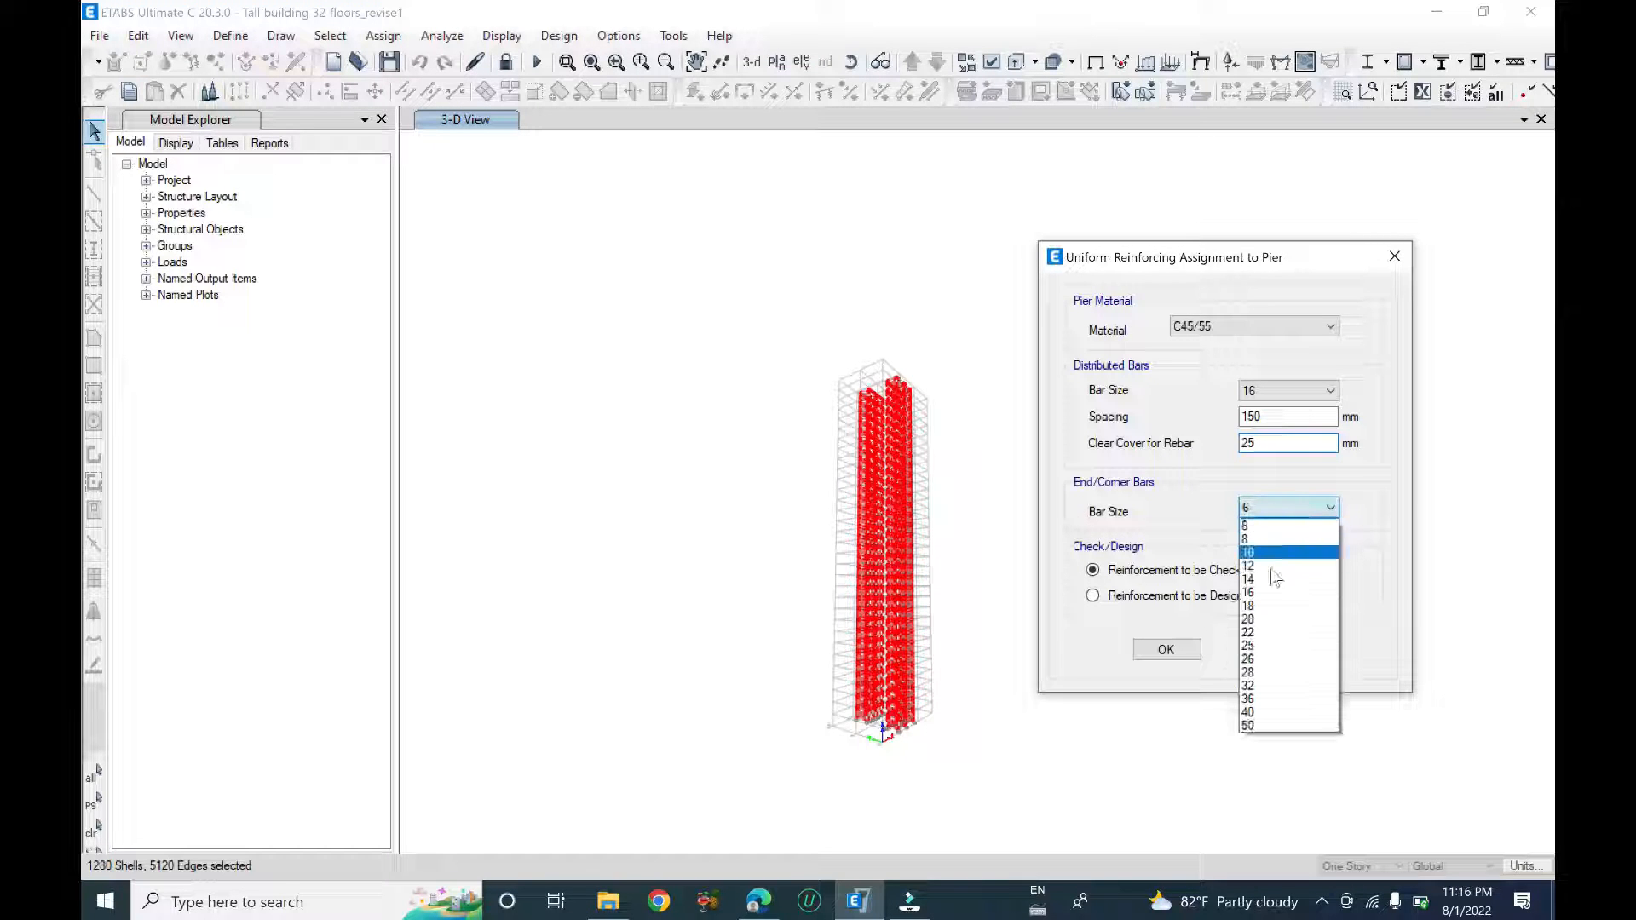
{"action": "left_click", "coordinate": [1269, 619]}
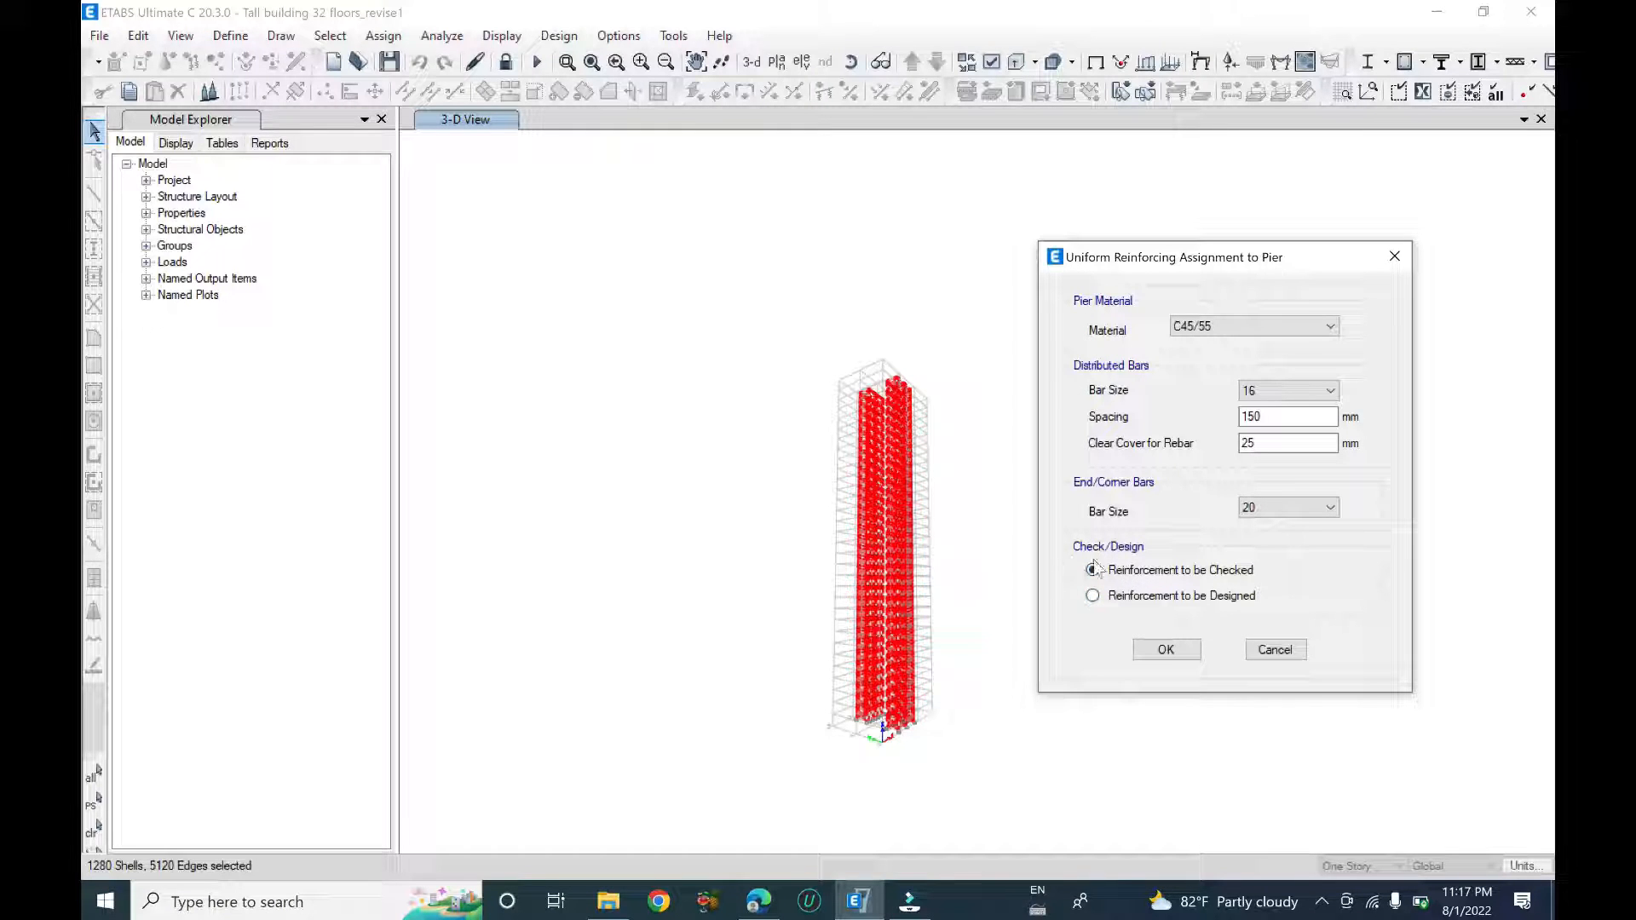
{"action": "left_click", "coordinate": [1166, 649]}
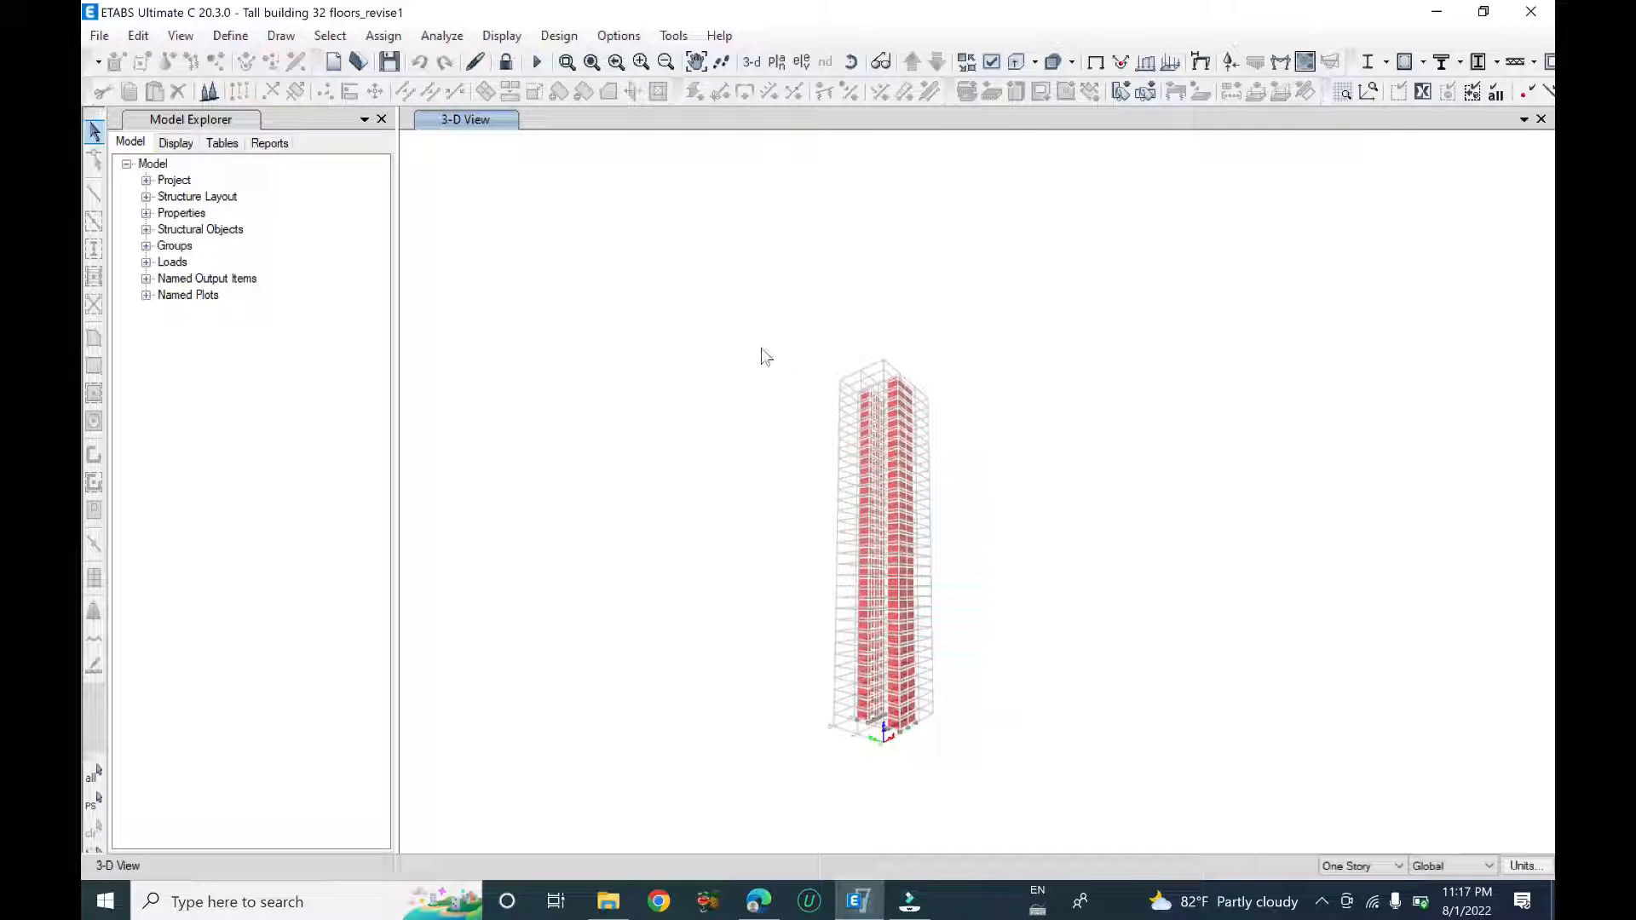
- Open the shear wall design preferences and keep Eurocode 2-2004 as the design code
{"action": "left_click", "coordinate": [559, 35]}
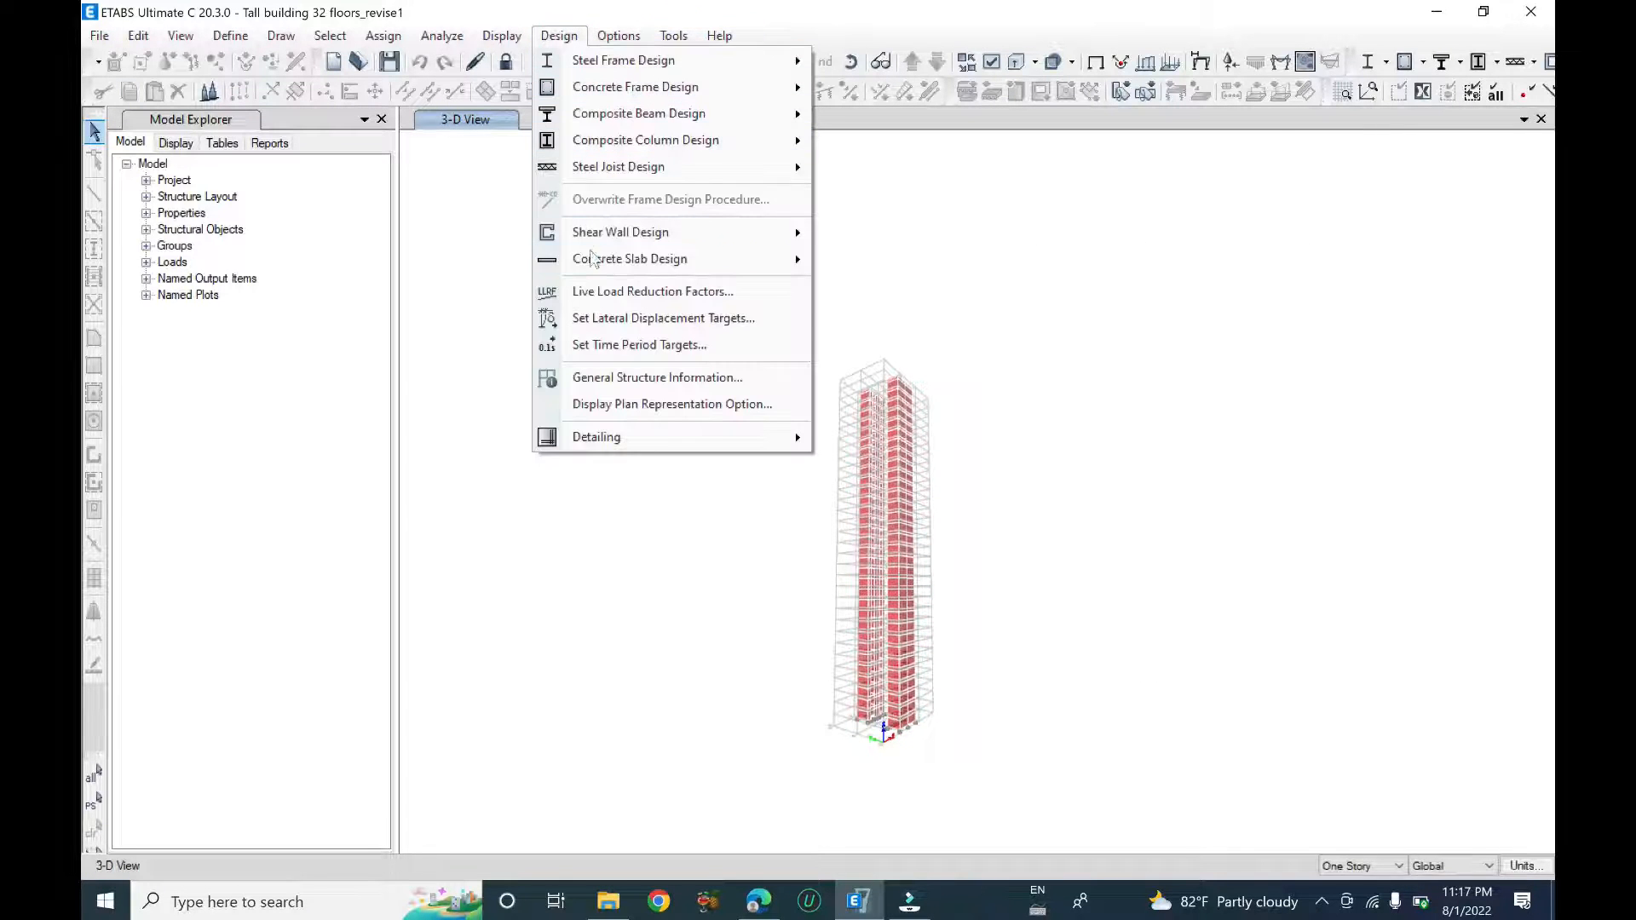
{"action": "mouse_move", "coordinate": [666, 237]}
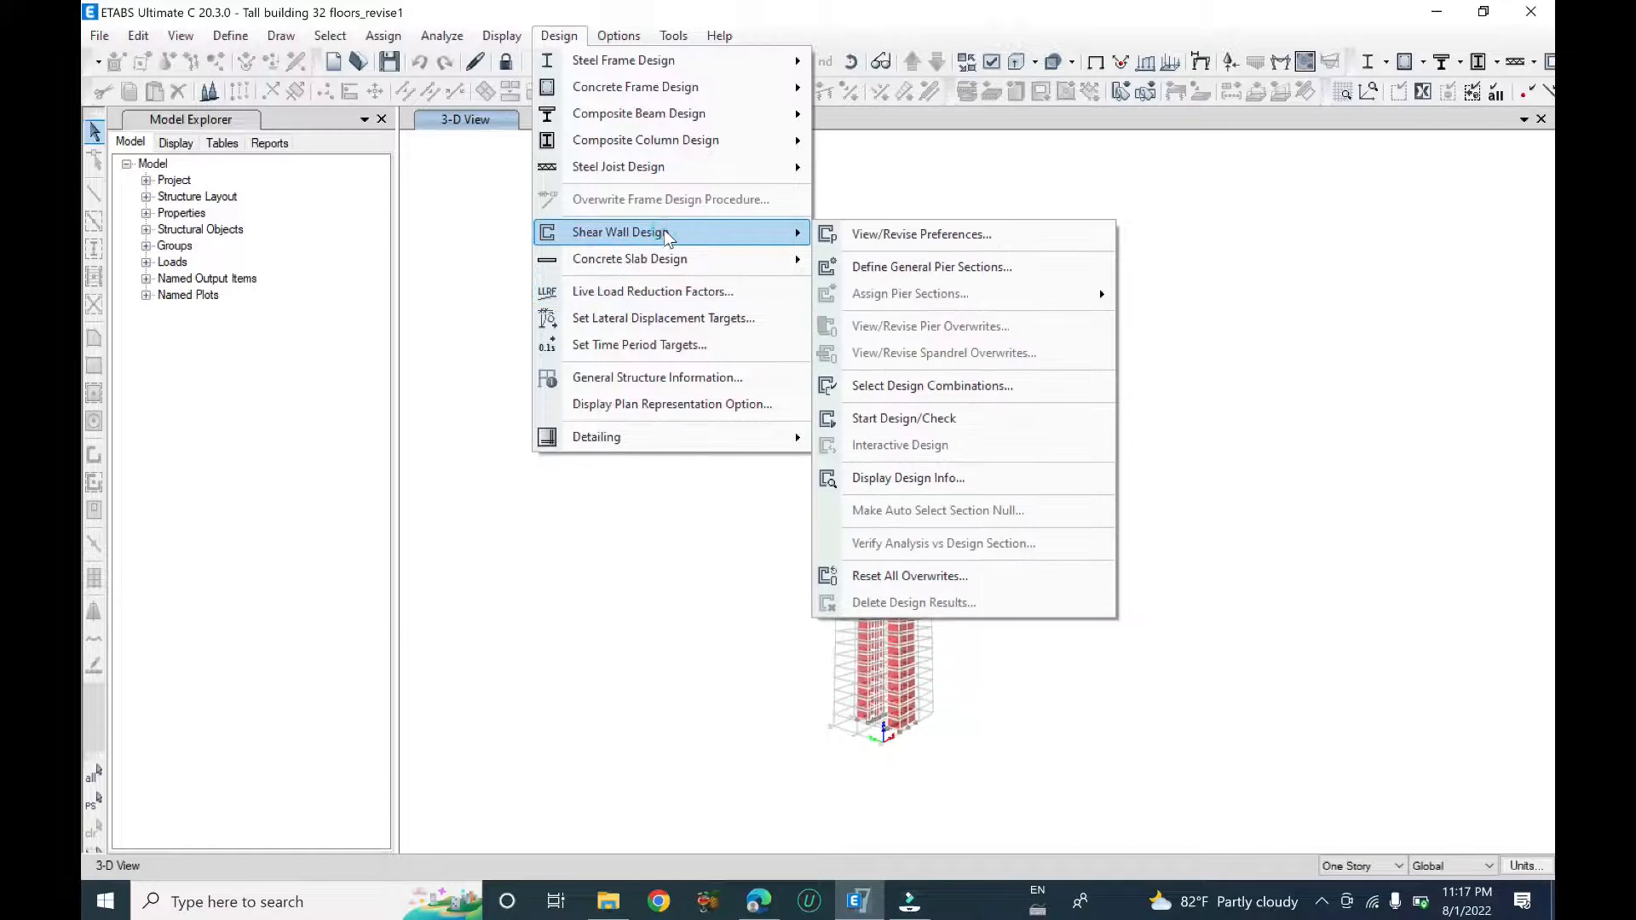
{"action": "left_click", "coordinate": [935, 241]}
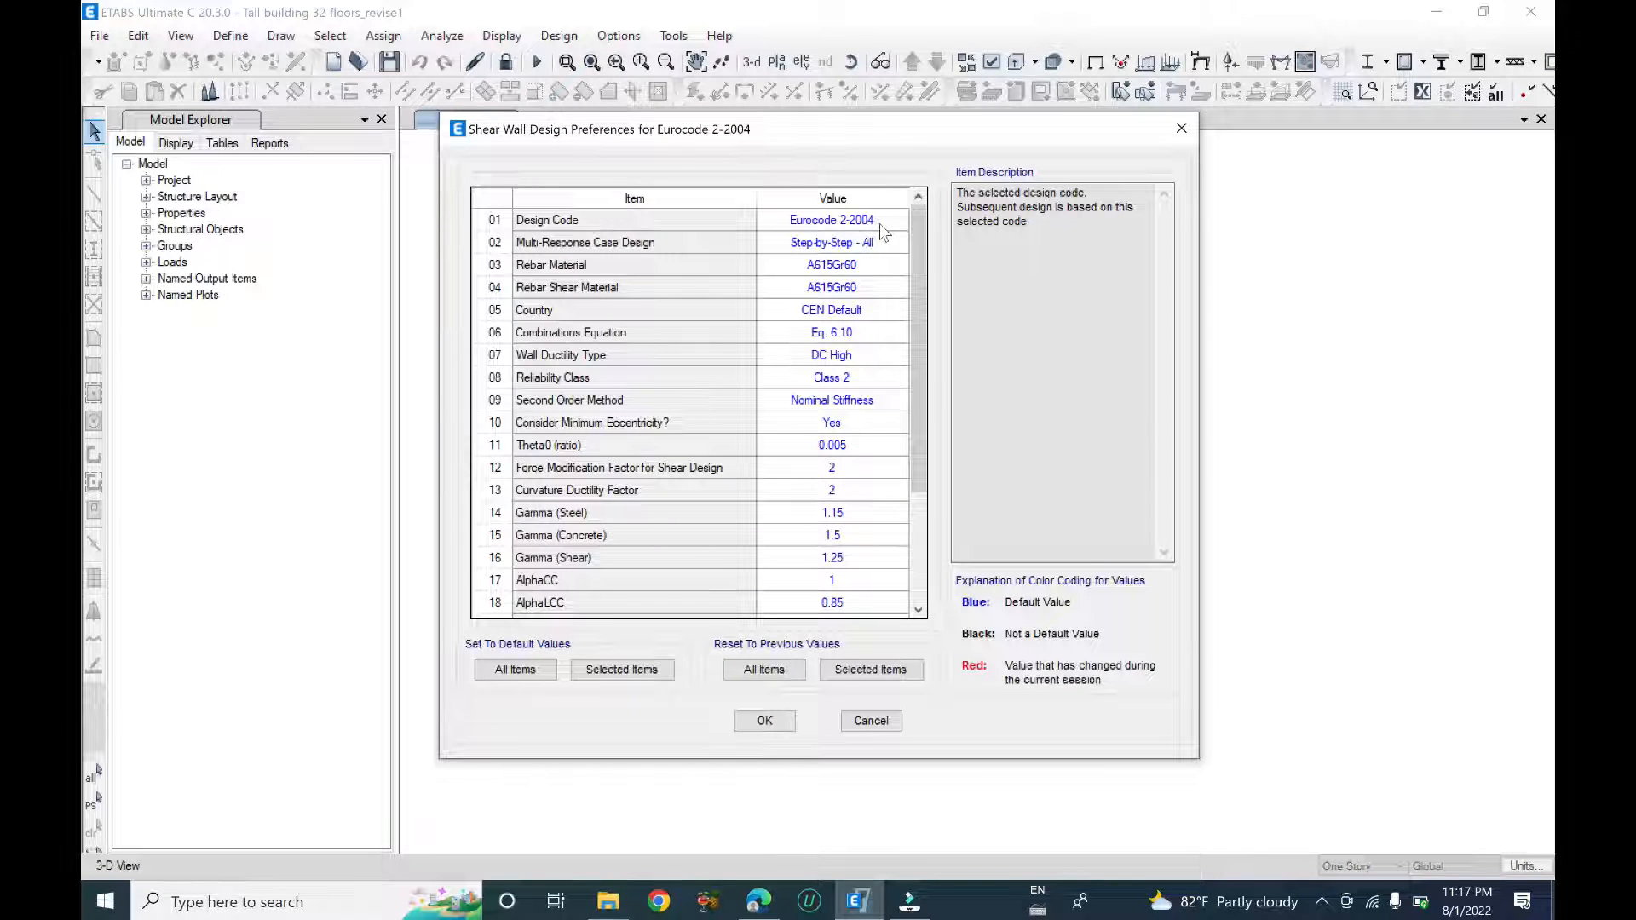
{"action": "left_click", "coordinate": [882, 224]}
{"action": "left_click", "coordinate": [877, 224]}
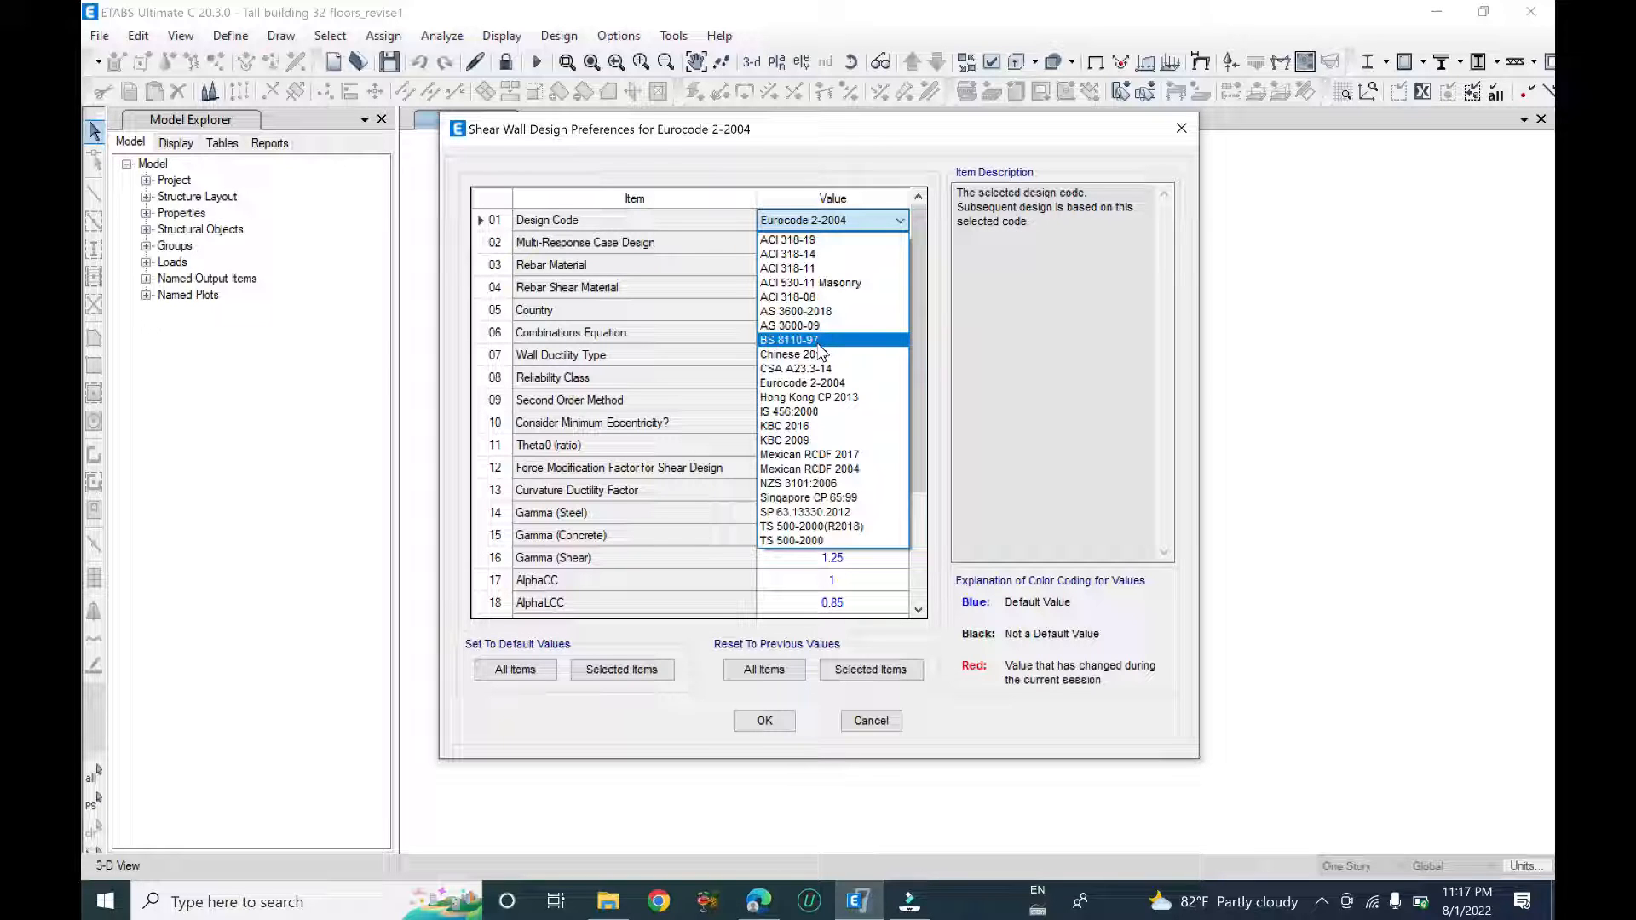
{"action": "left_click", "coordinate": [842, 131]}
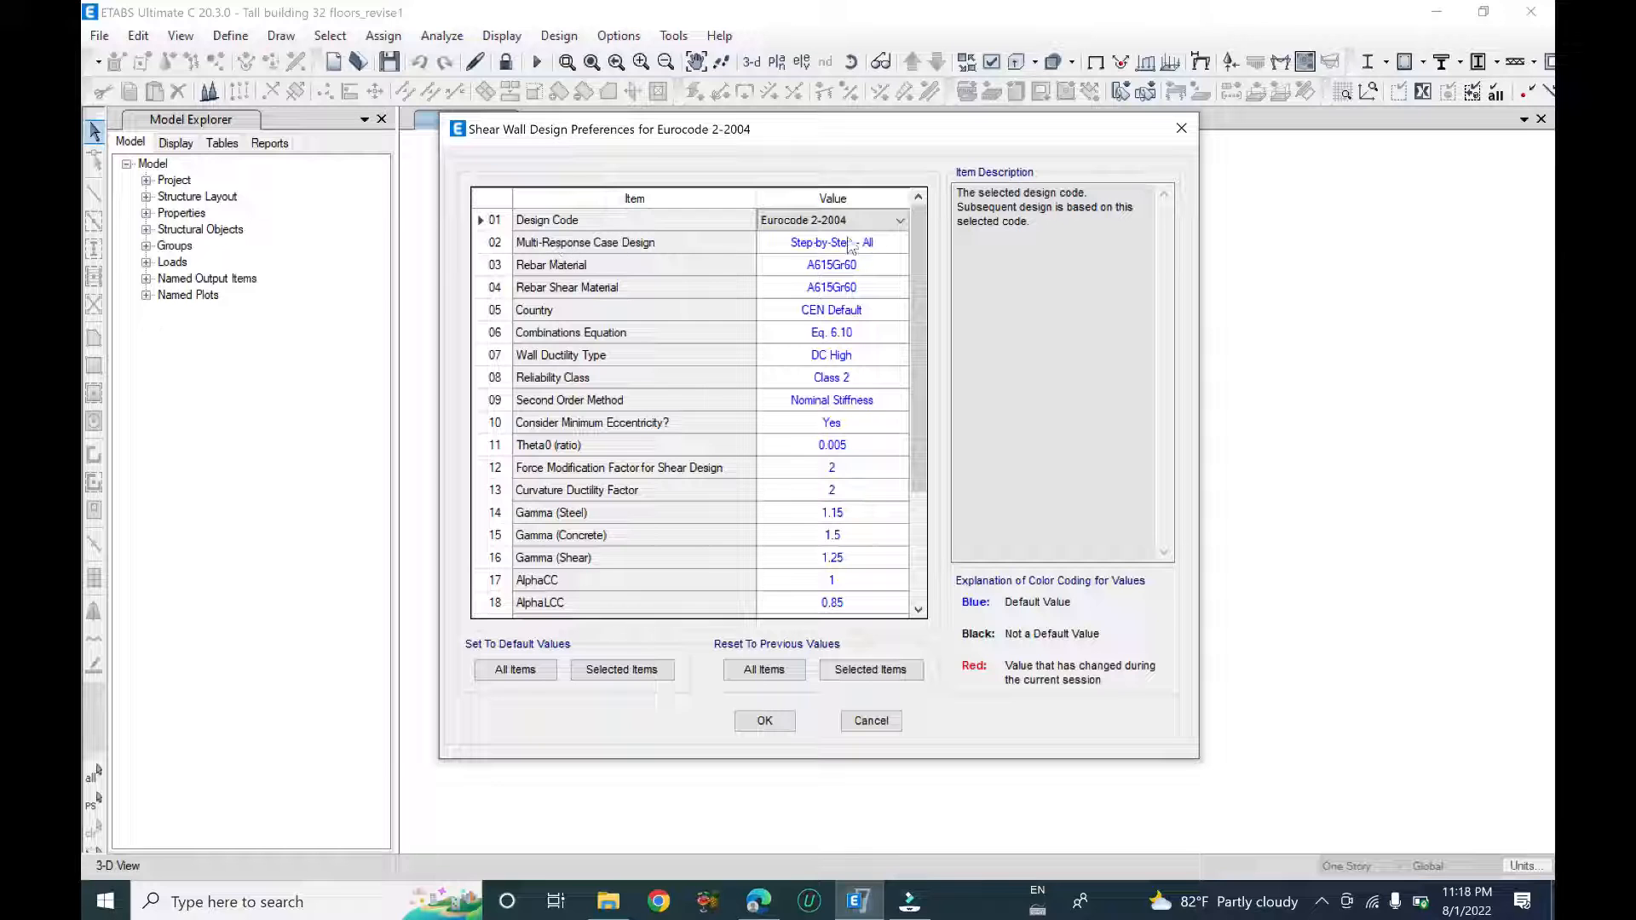
- Set both the rebar material and the rebar shear material to Main rebar fy 400MPa
{"action": "left_click", "coordinate": [588, 269]}
{"action": "left_click", "coordinate": [877, 267]}
{"action": "left_click", "coordinate": [883, 266]}
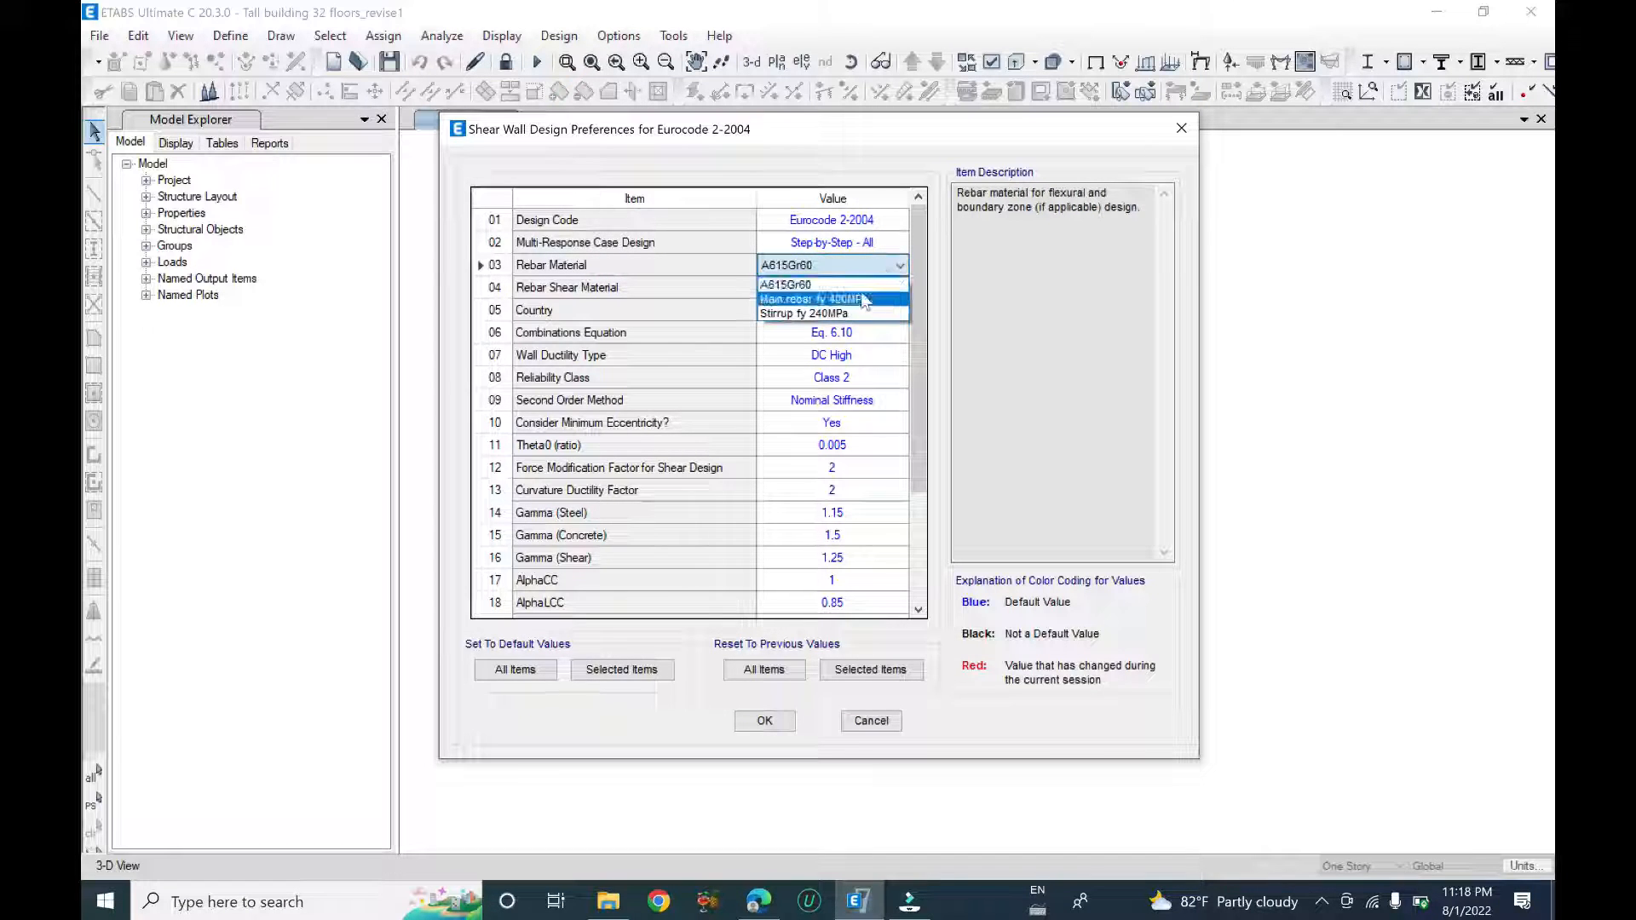
{"action": "left_click", "coordinate": [863, 300]}
{"action": "left_click", "coordinate": [871, 289]}
{"action": "left_click", "coordinate": [872, 289]}
{"action": "left_click", "coordinate": [869, 321]}
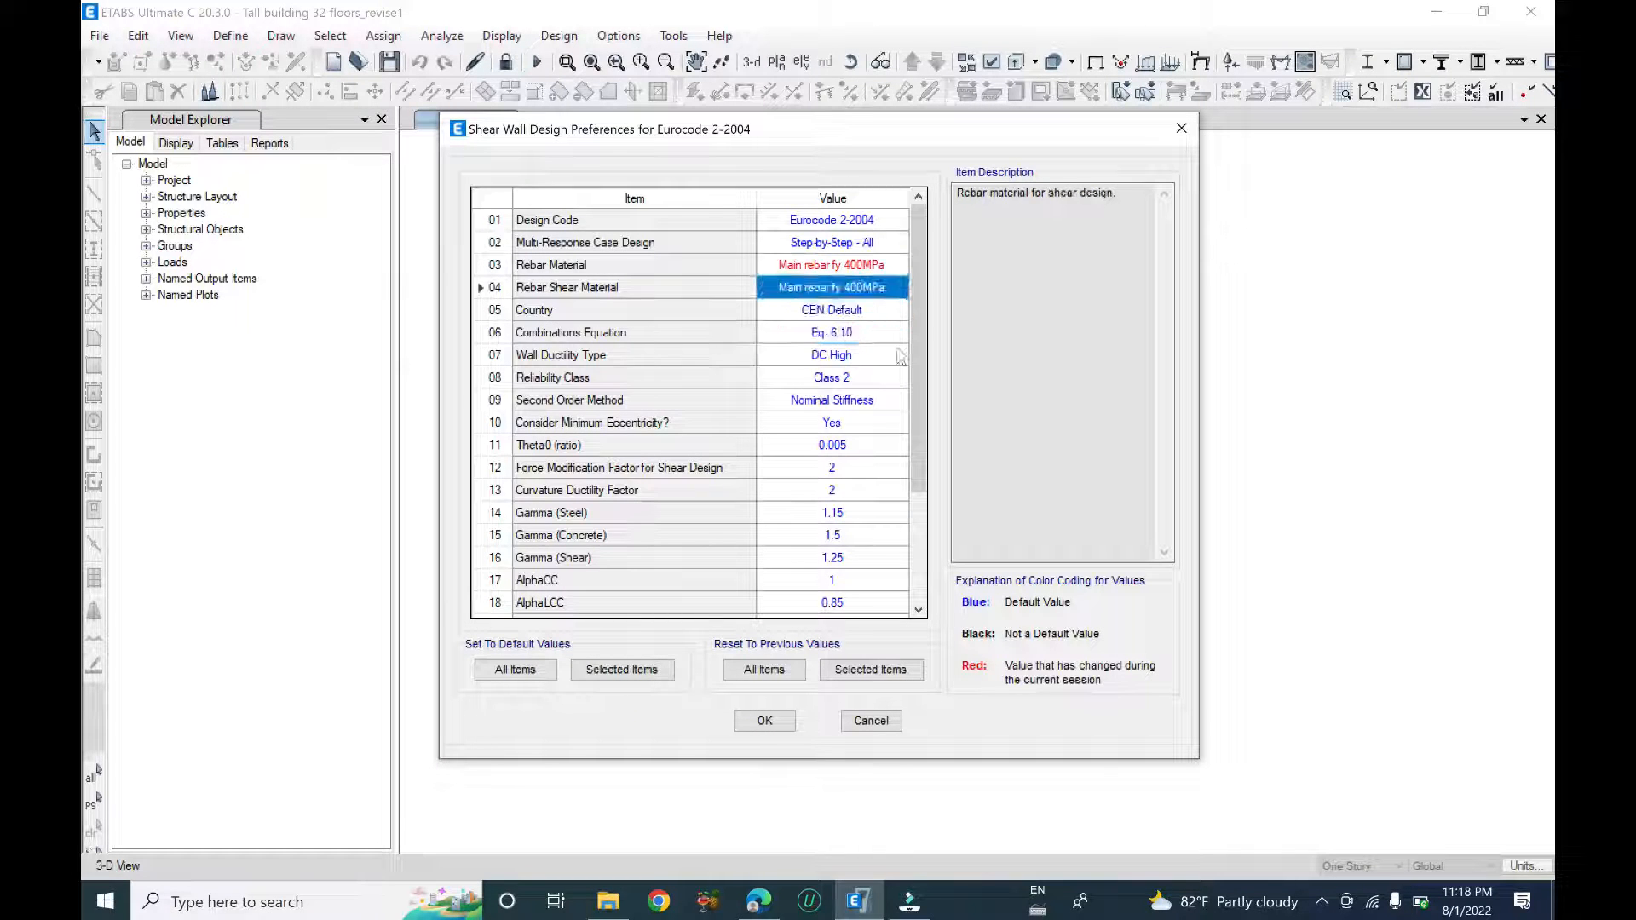
- Set the country for the Eurocode shear wall design preferences to United Kingdom
{"action": "left_click", "coordinate": [887, 314]}
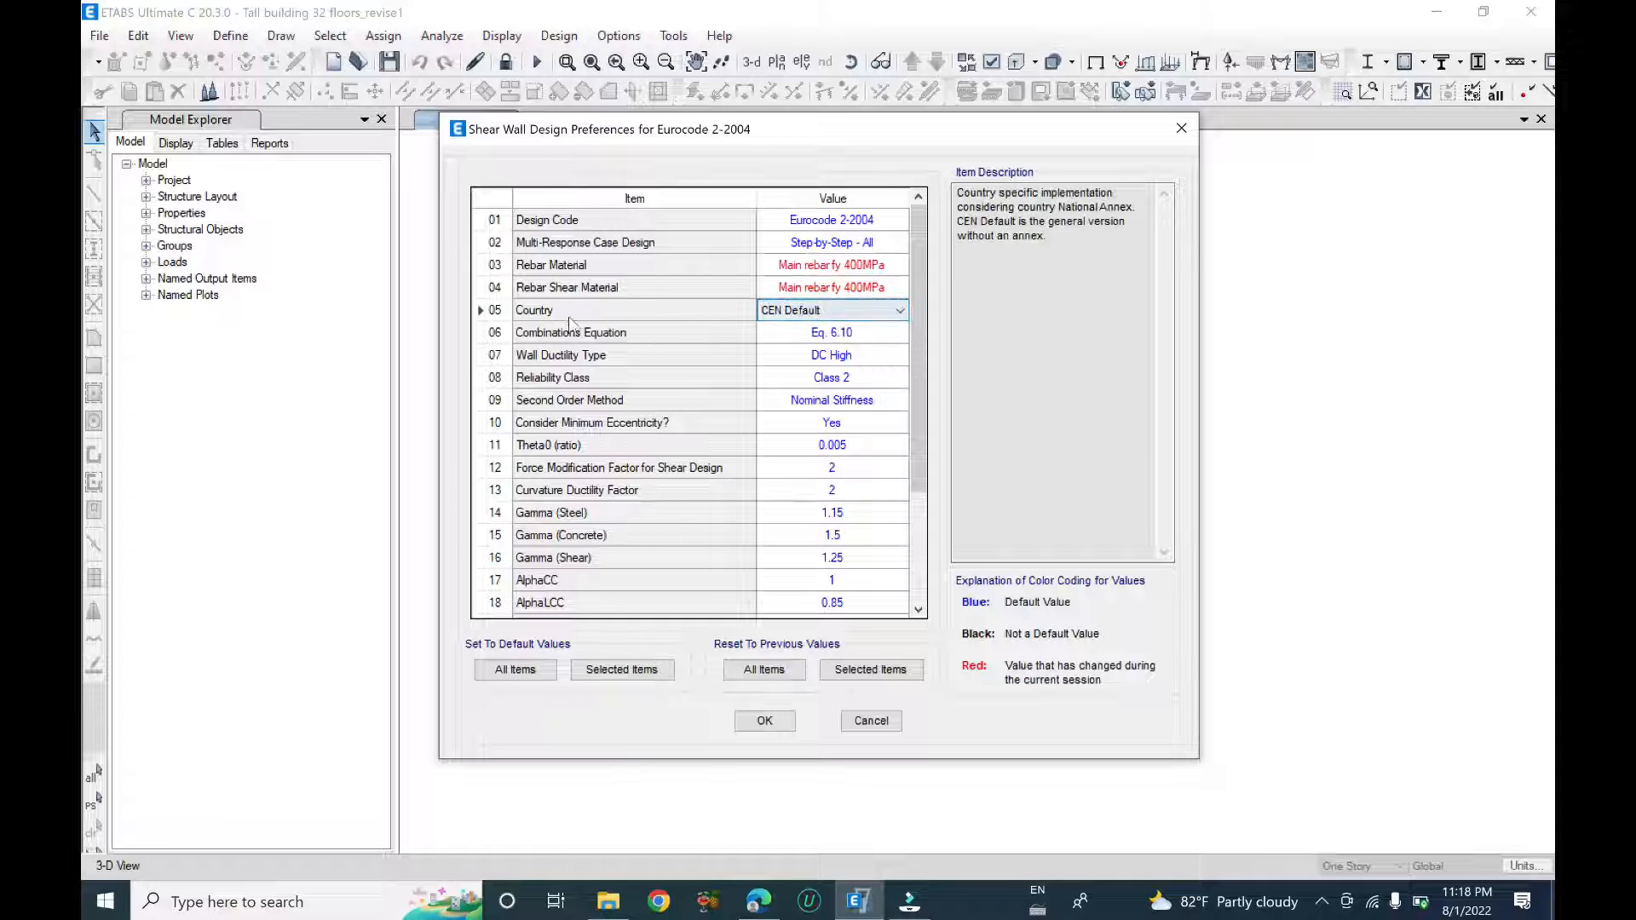
{"action": "left_click", "coordinate": [881, 314]}
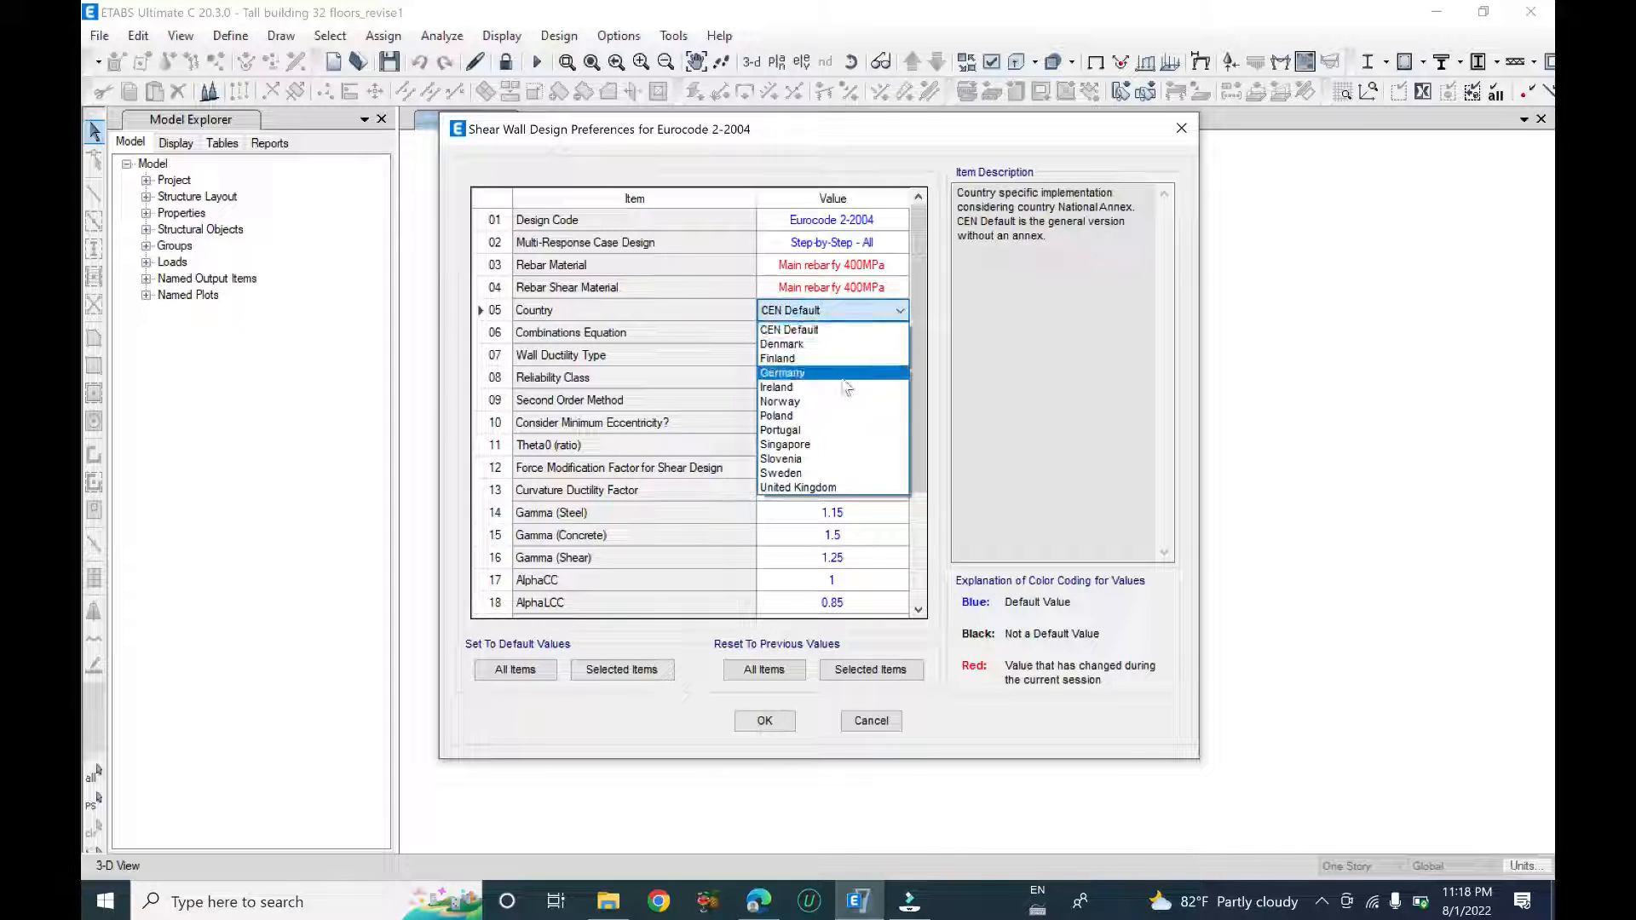
{"action": "left_click", "coordinate": [820, 489]}
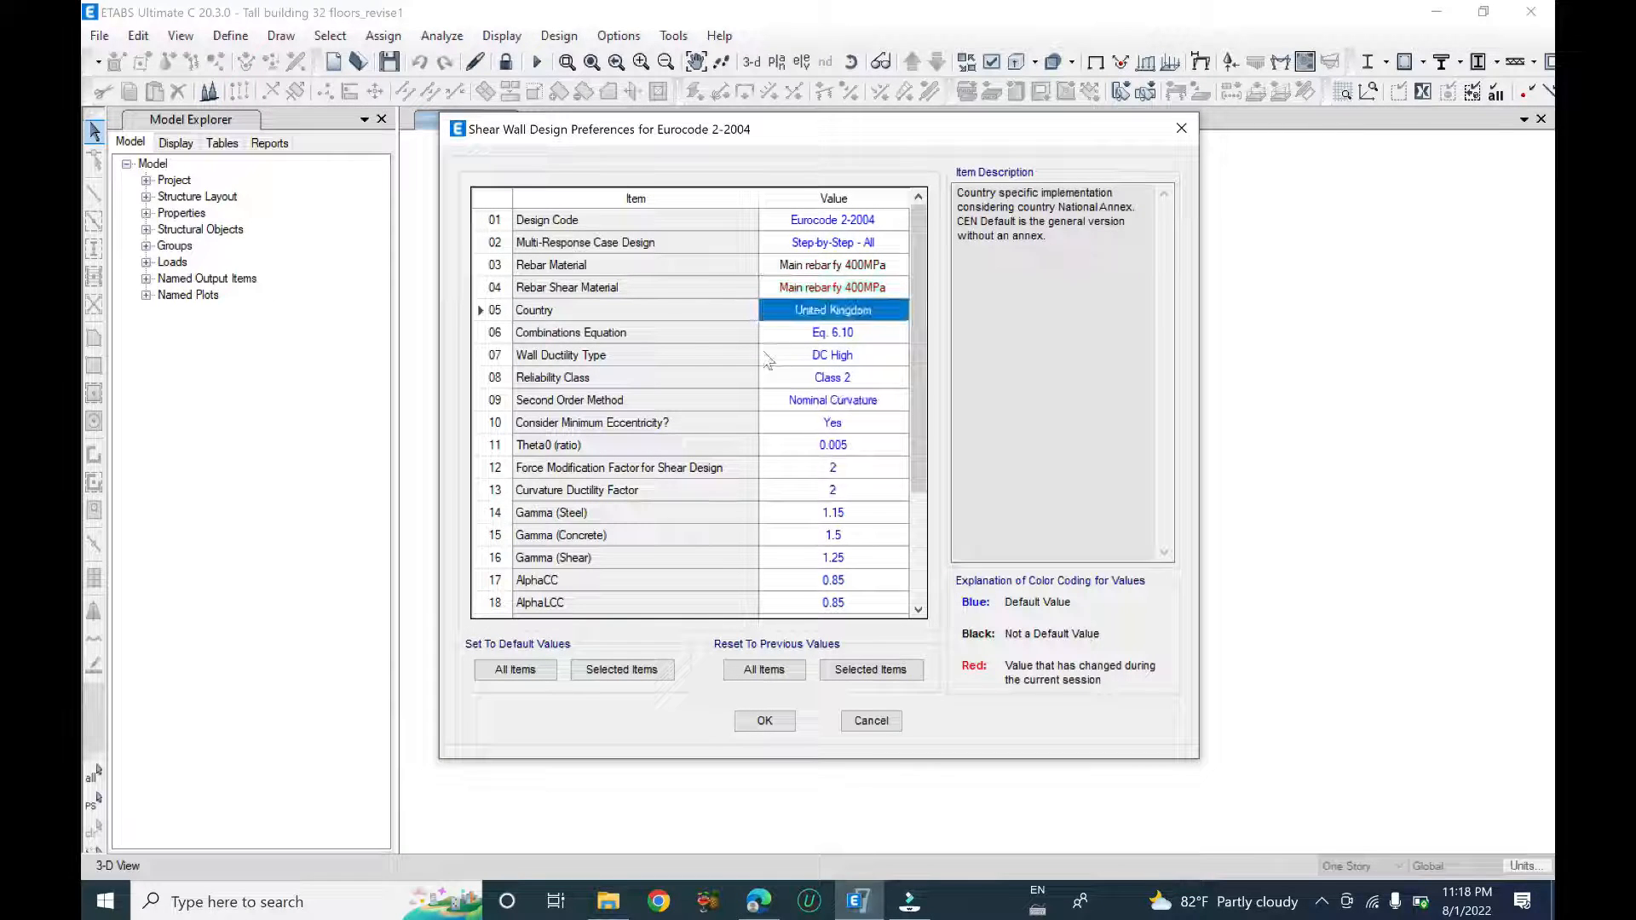
- Keep combinations equation Eq. 6.10 and the Nominal Curvature second order method, and accept the shear wall design preferences
{"action": "left_click", "coordinate": [865, 337]}
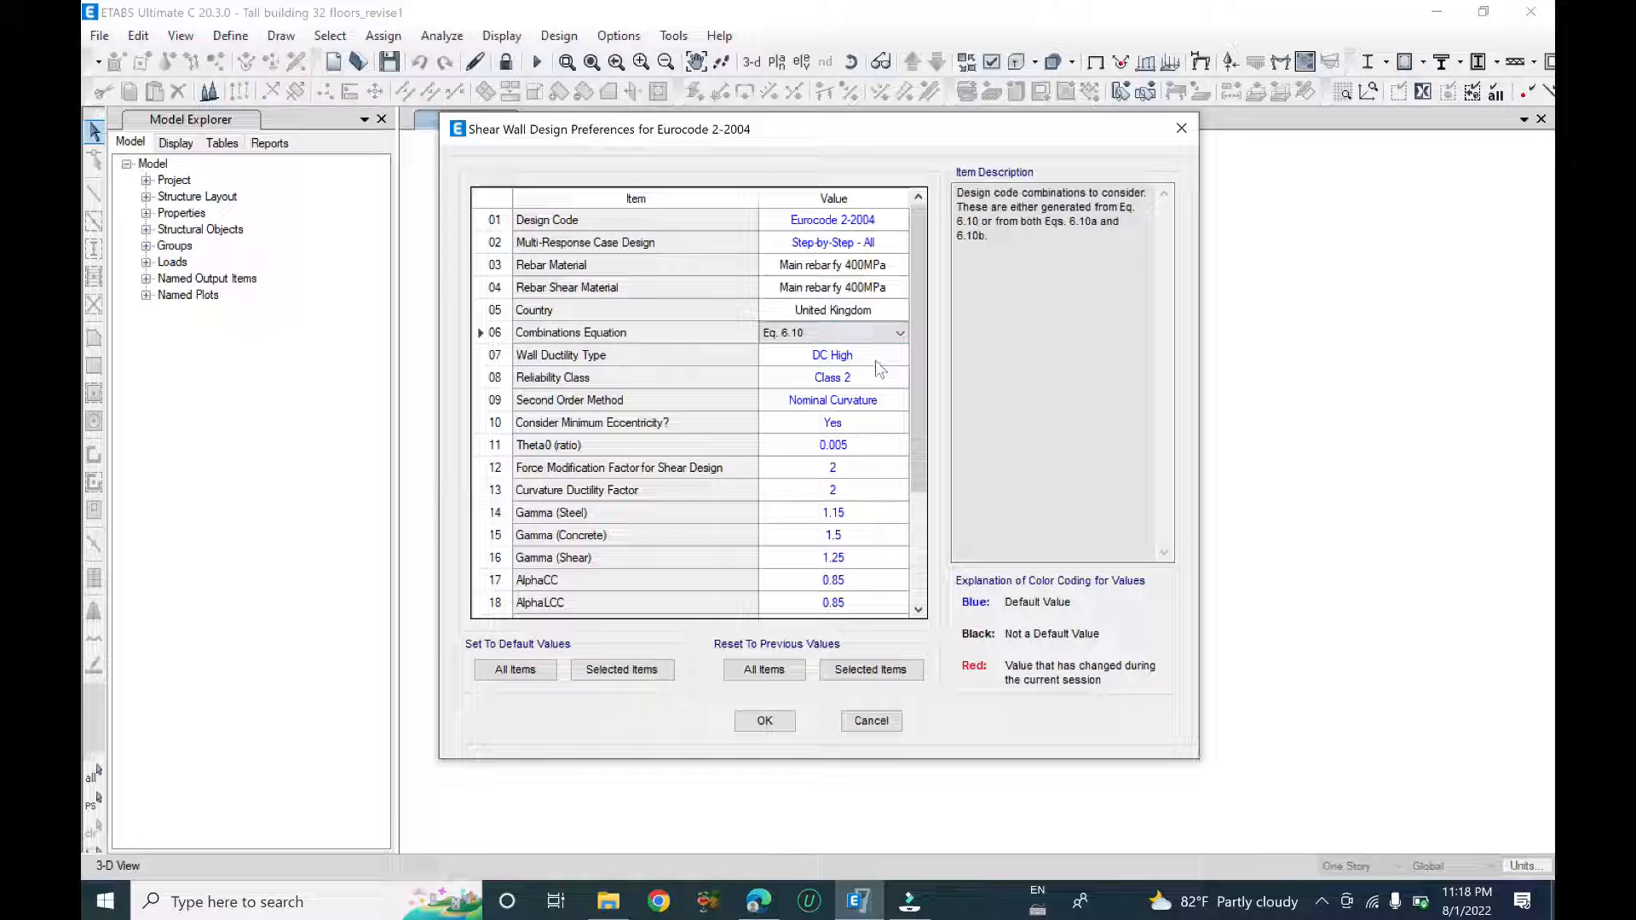
{"action": "scroll", "coordinate": [919, 467], "scroll_direction": "down", "scroll_amount": 2}
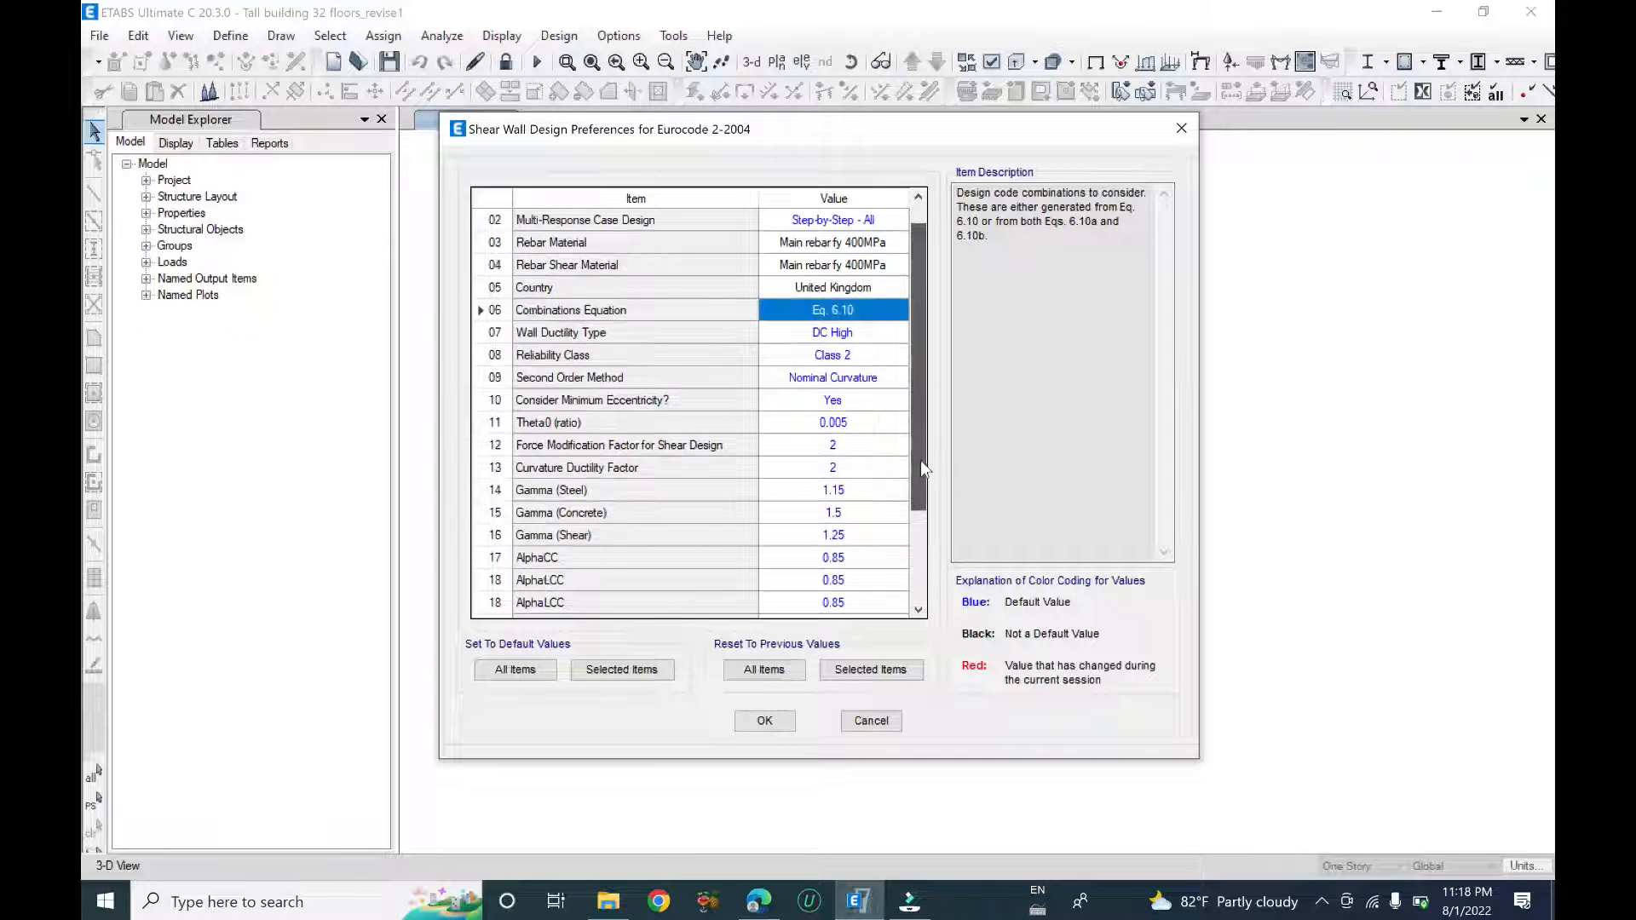
{"action": "left_click", "coordinate": [893, 365]}
{"action": "left_click", "coordinate": [895, 363]}
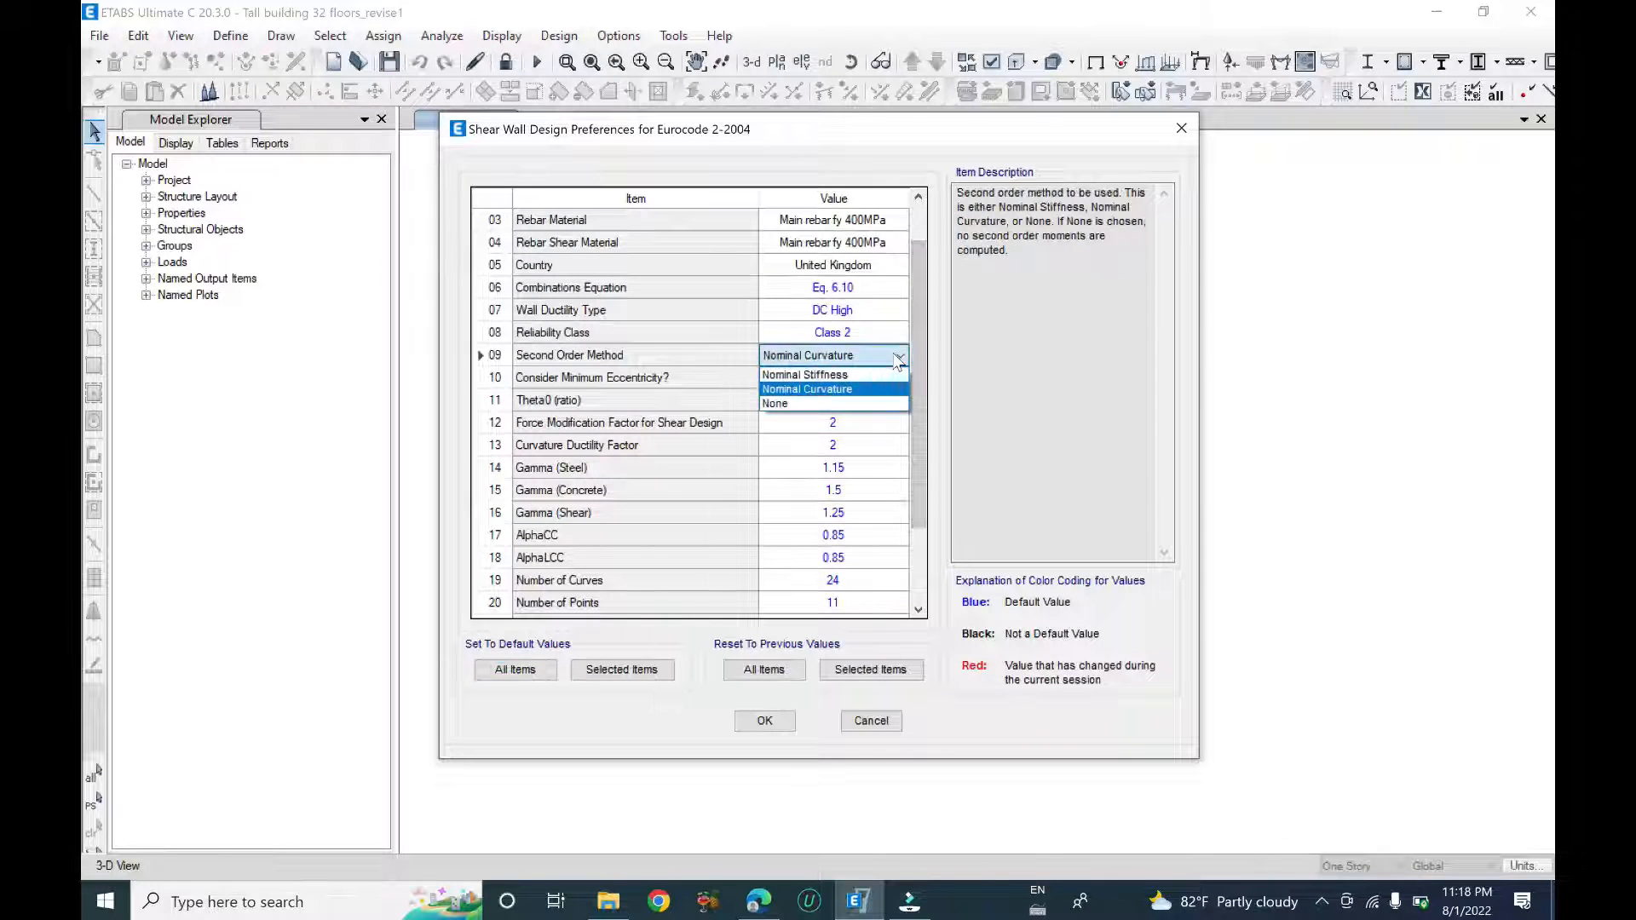
{"action": "left_click", "coordinate": [866, 397]}
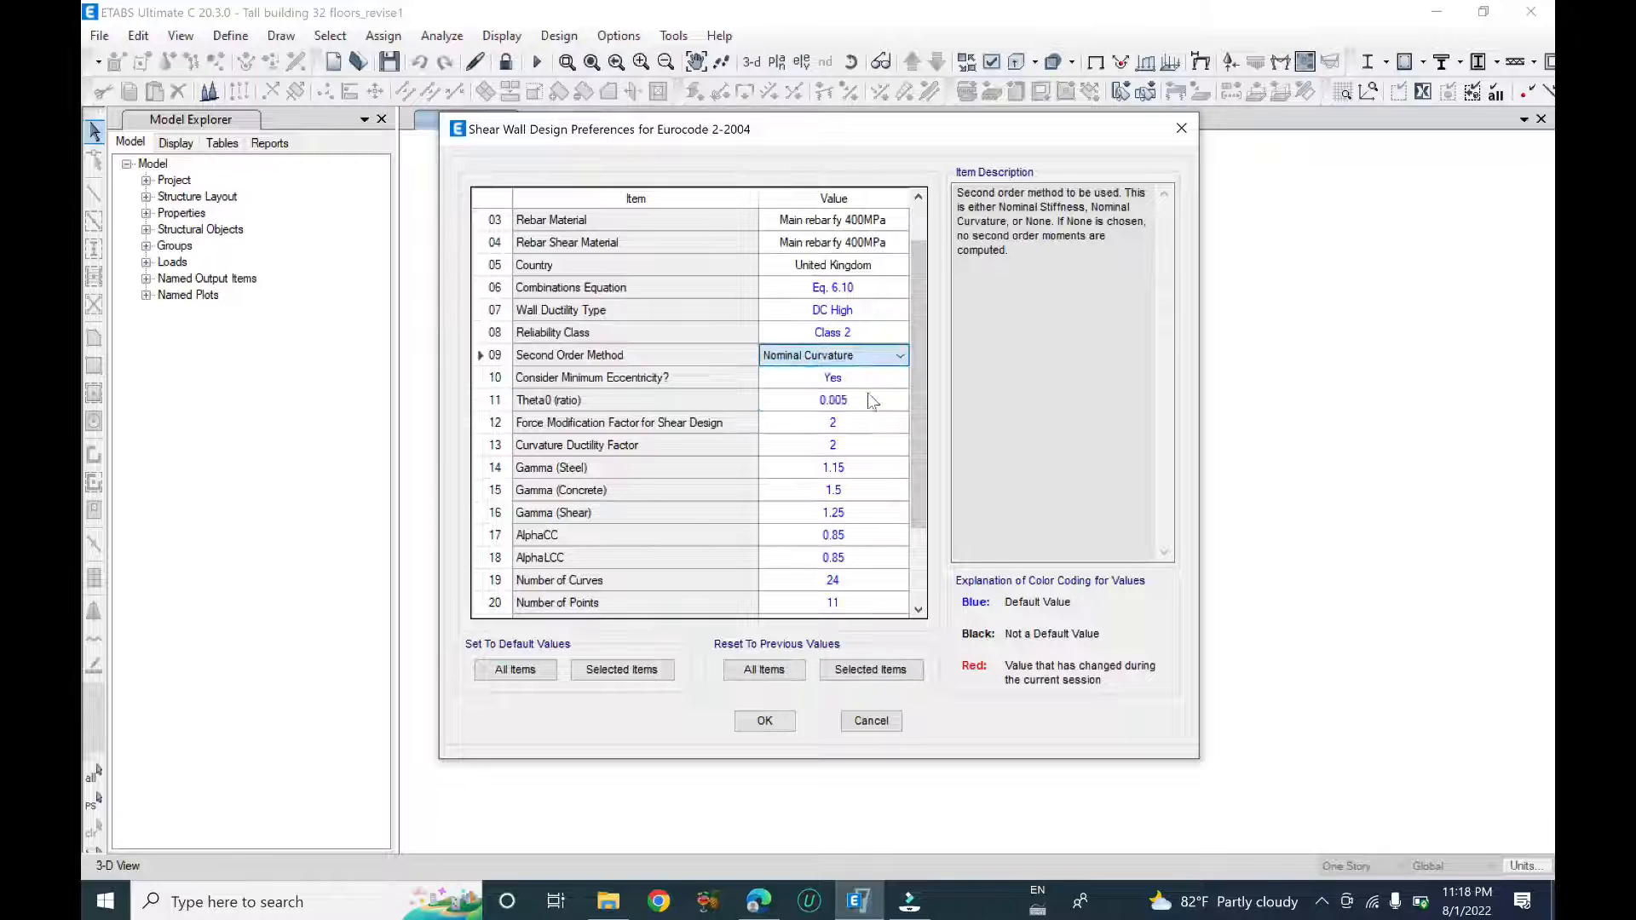
{"action": "left_click", "coordinate": [764, 720]}
- Inspect the assignments of a Story1 wall at the base of the front core, including its section property
{"action": "scroll", "coordinate": [919, 767], "scroll_direction": "up", "scroll_amount": 5}
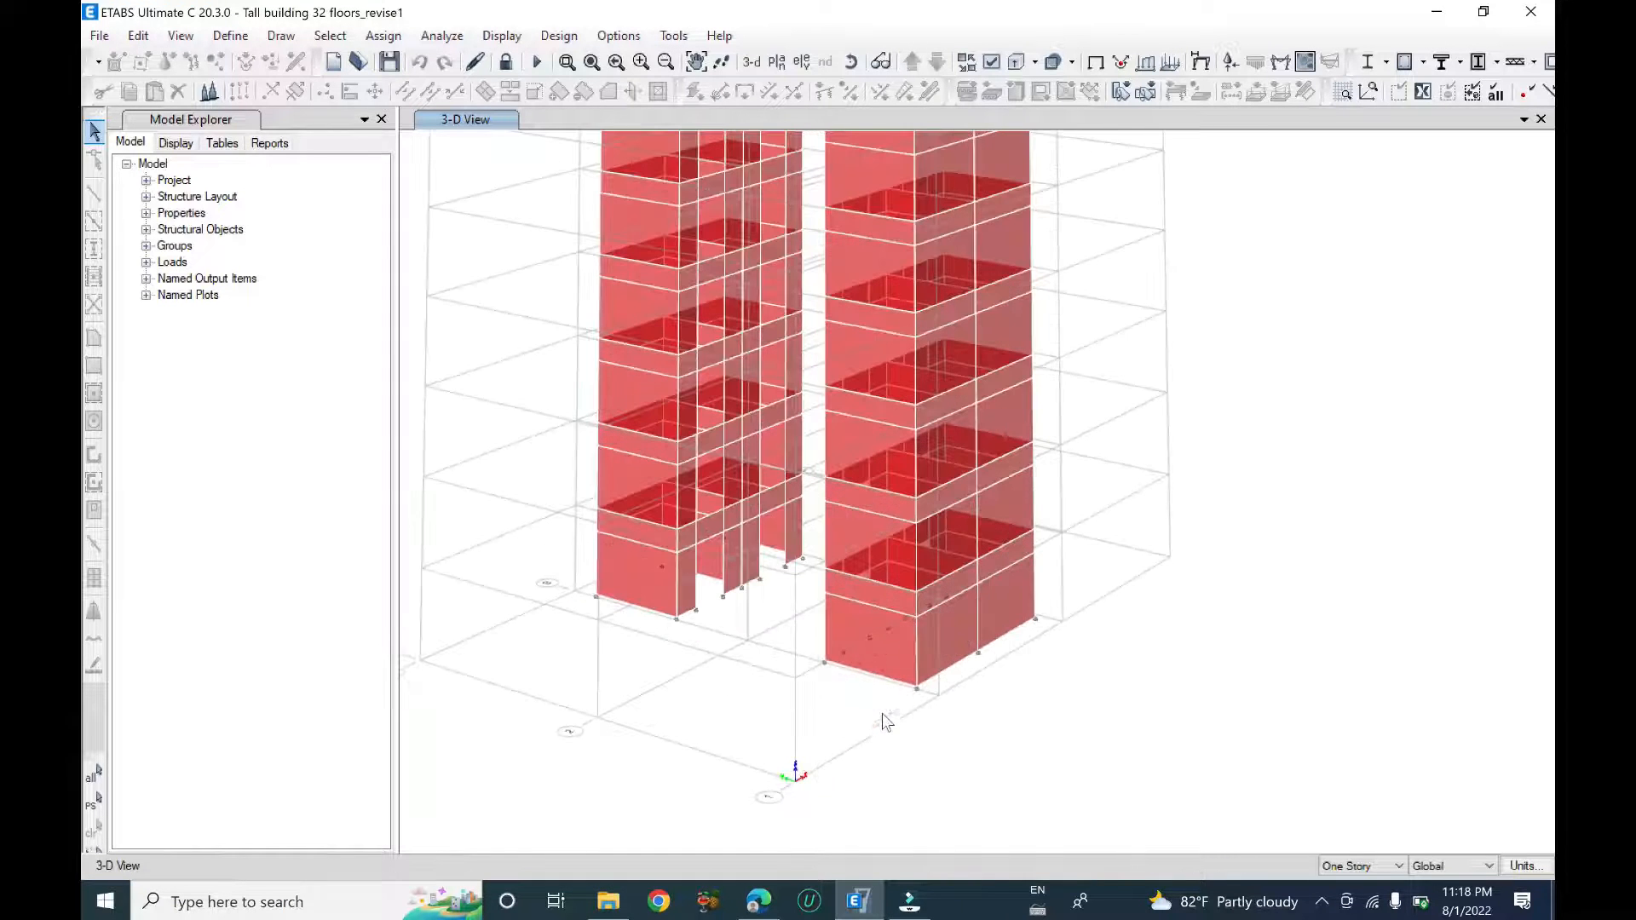
{"action": "left_click", "coordinate": [849, 616]}
{"action": "right_click", "coordinate": [849, 616]}
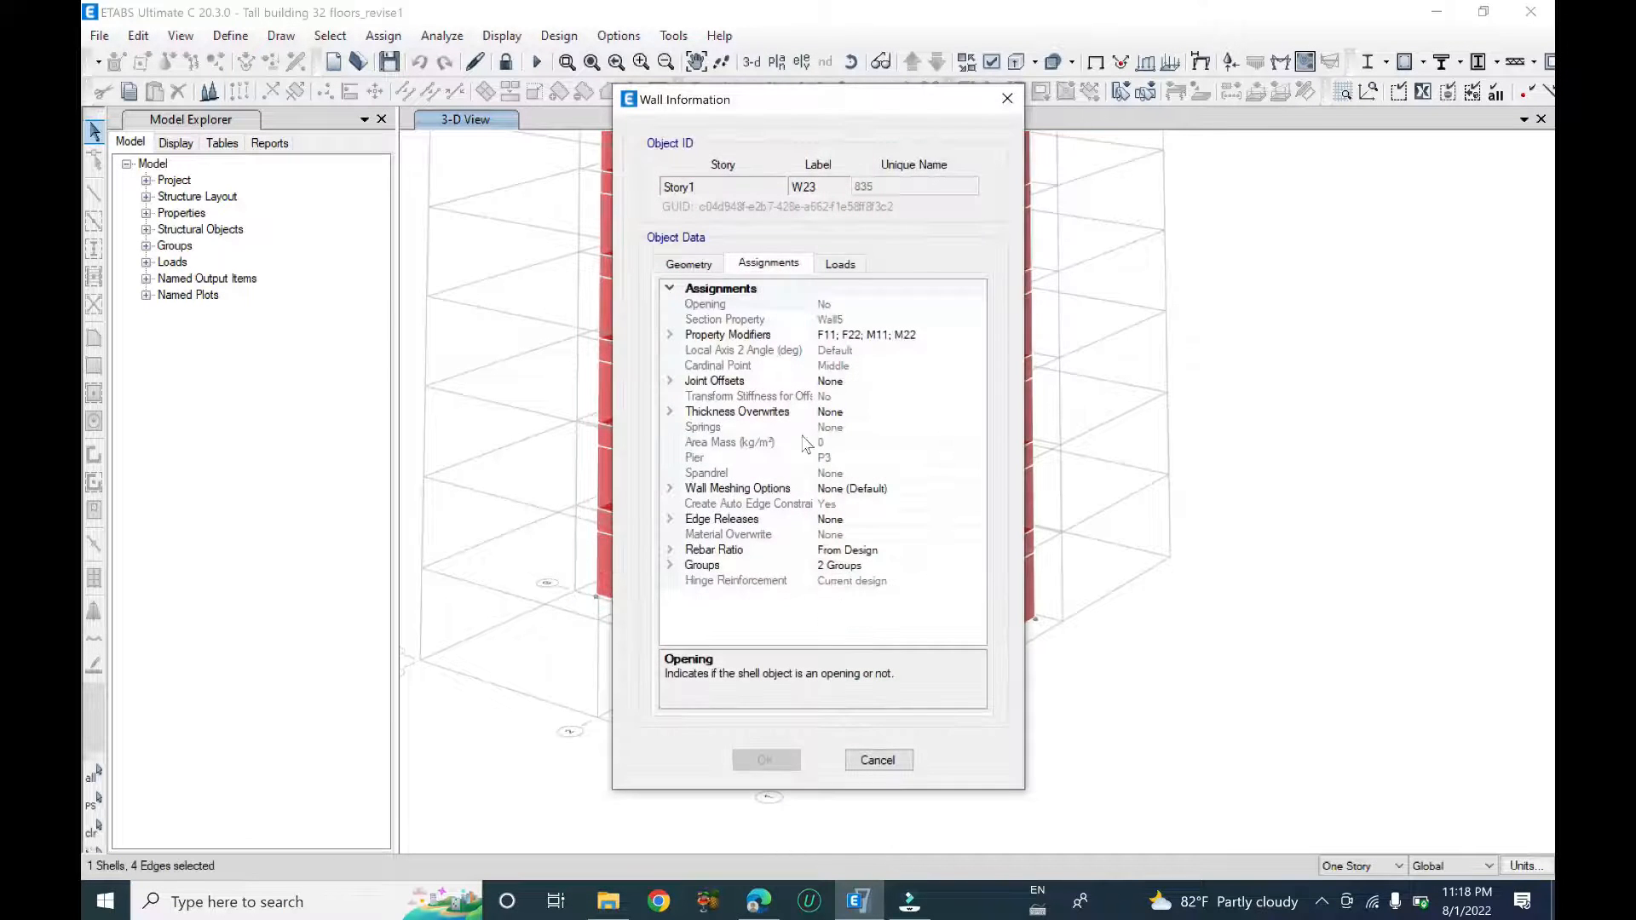
{"action": "key", "text": "Escape"}
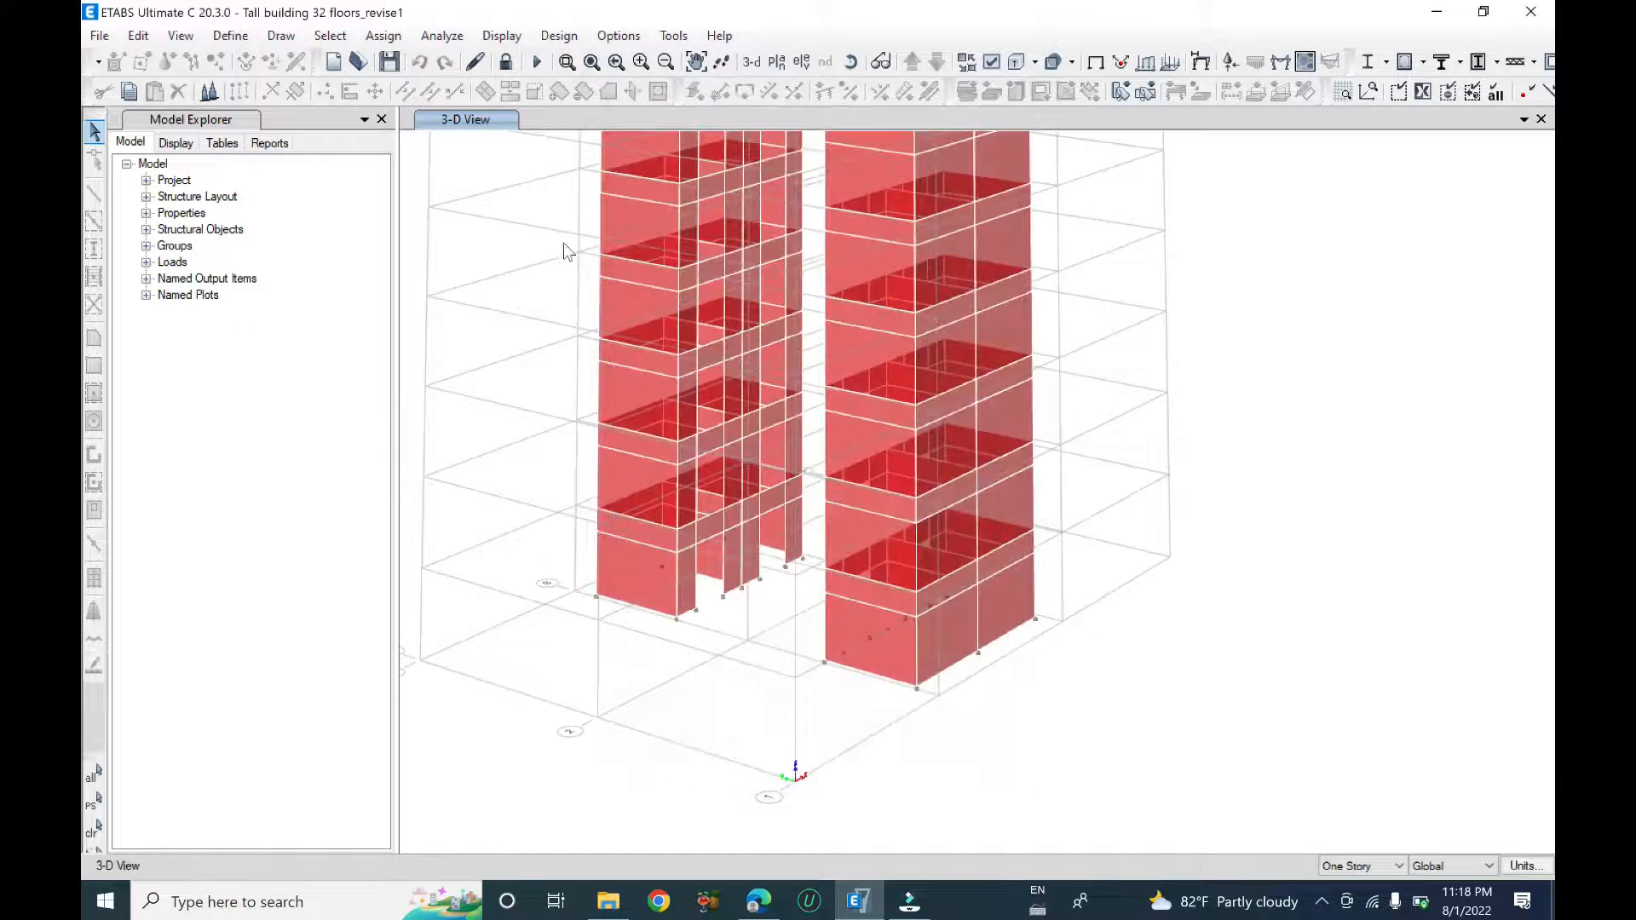
- Review the wall section property data of Wall1, including its material and thickness, without changing it
{"action": "left_click", "coordinate": [230, 36]}
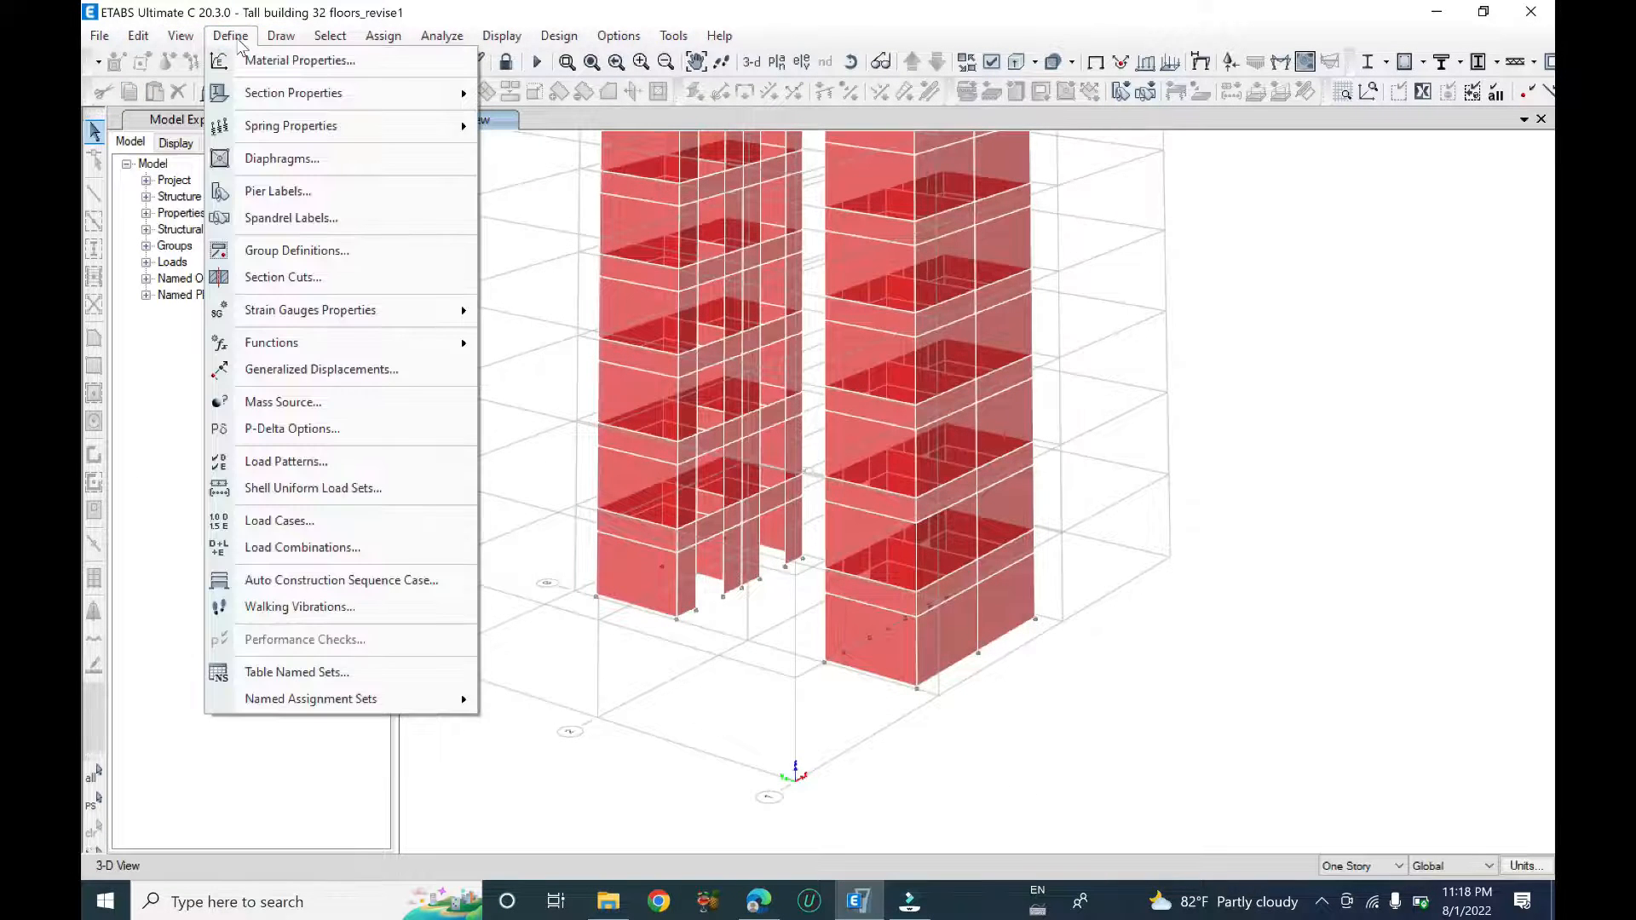
{"action": "mouse_move", "coordinate": [277, 96]}
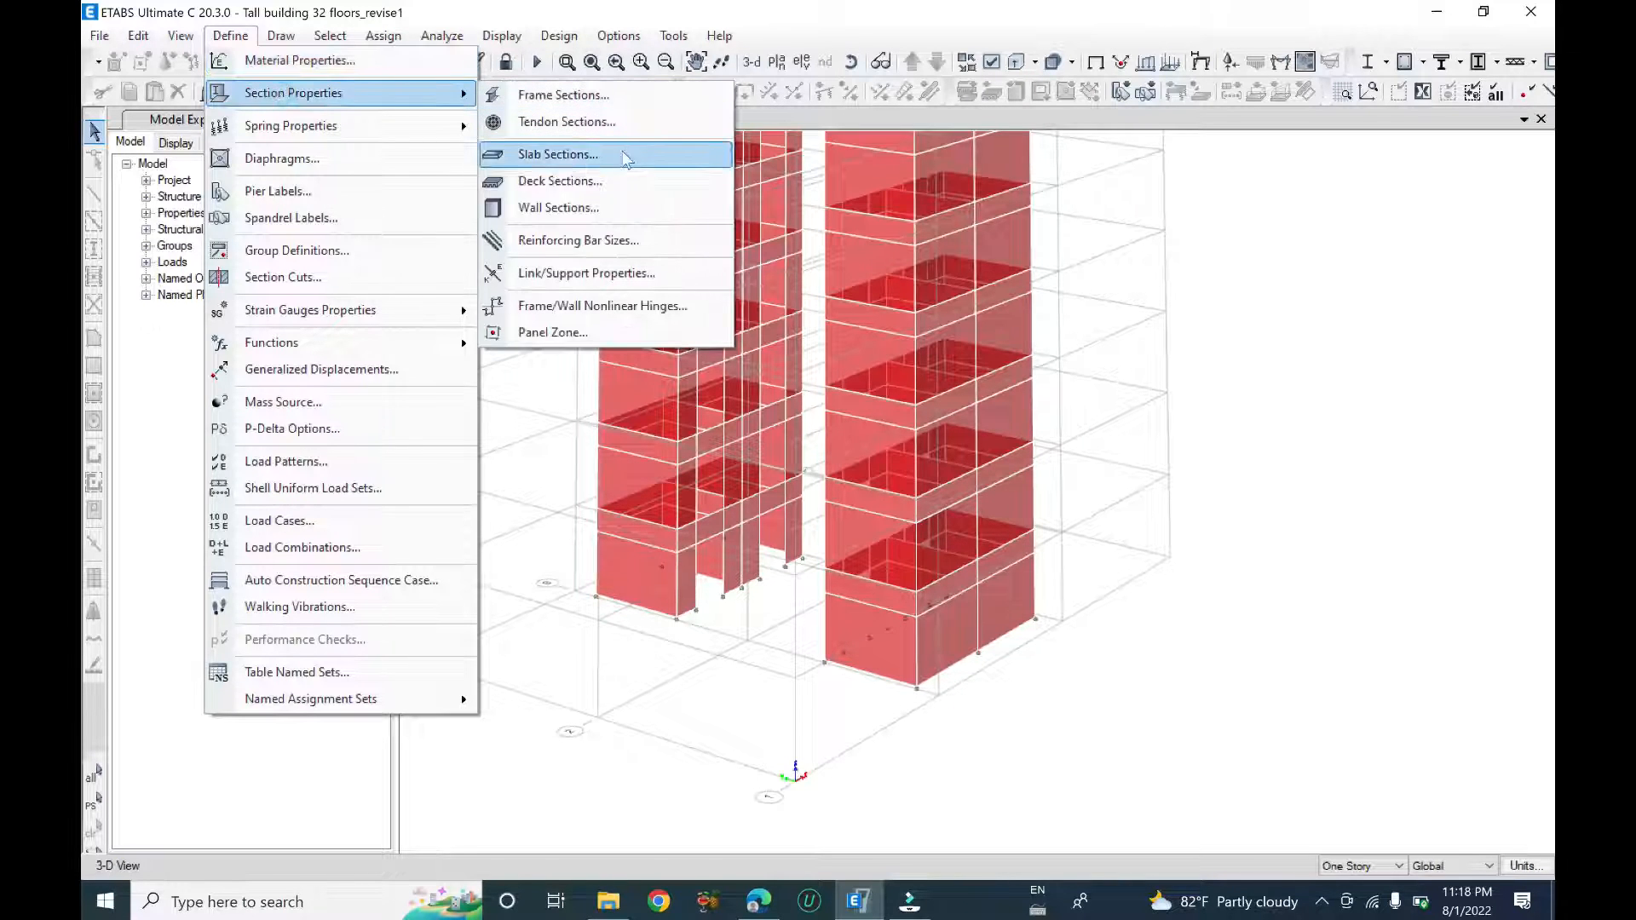
{"action": "left_click", "coordinate": [580, 208]}
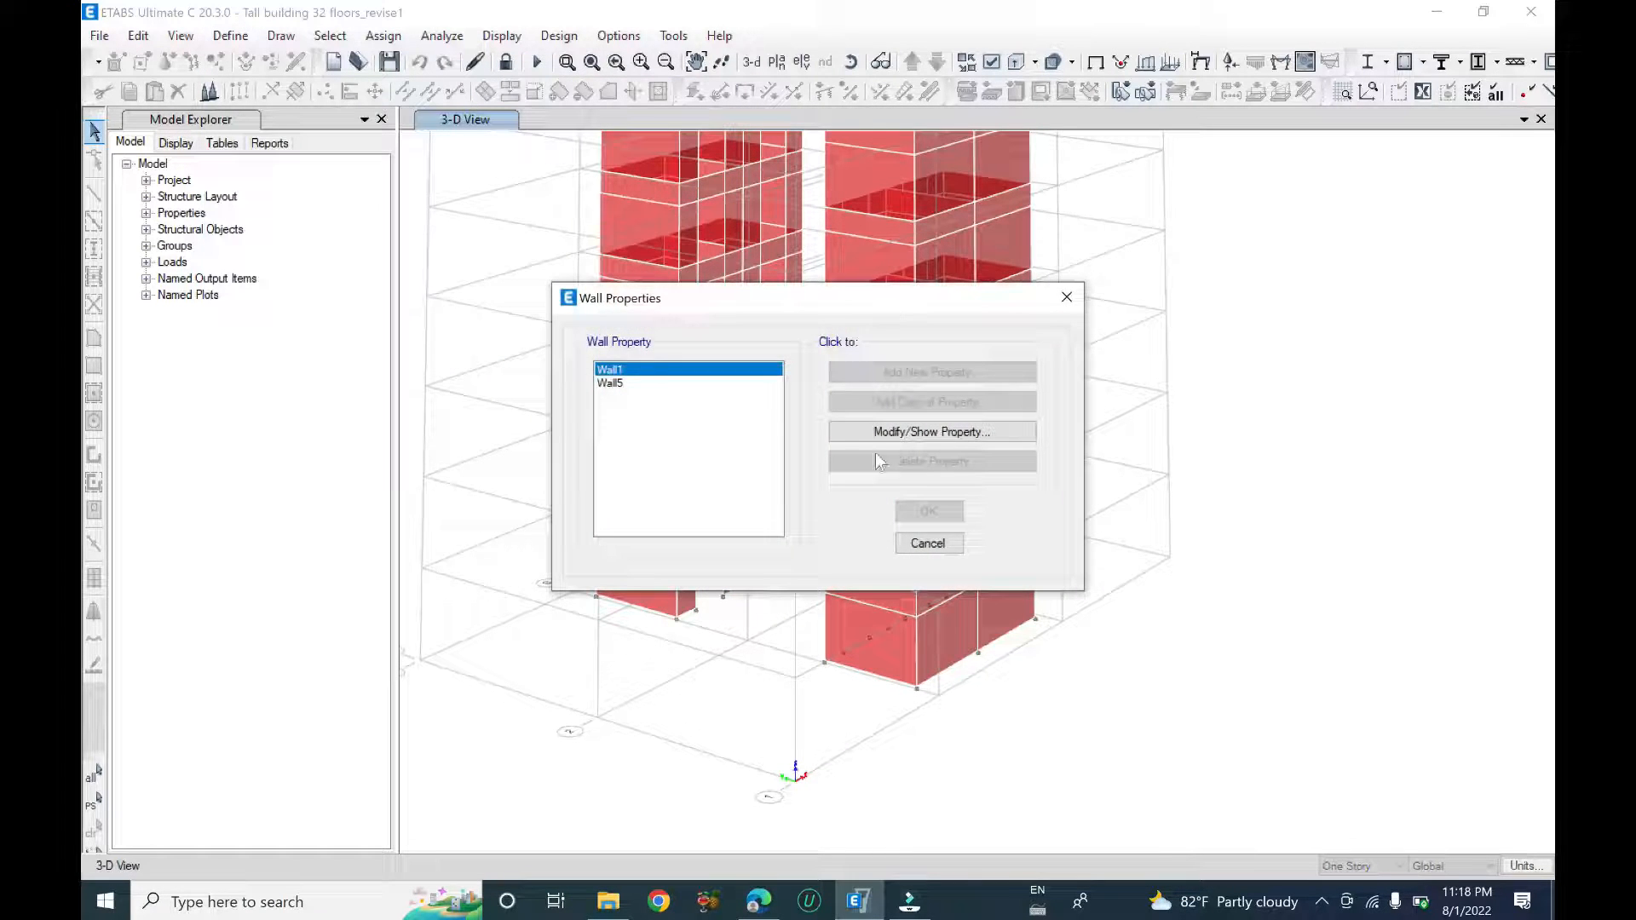
{"action": "left_click", "coordinate": [891, 434]}
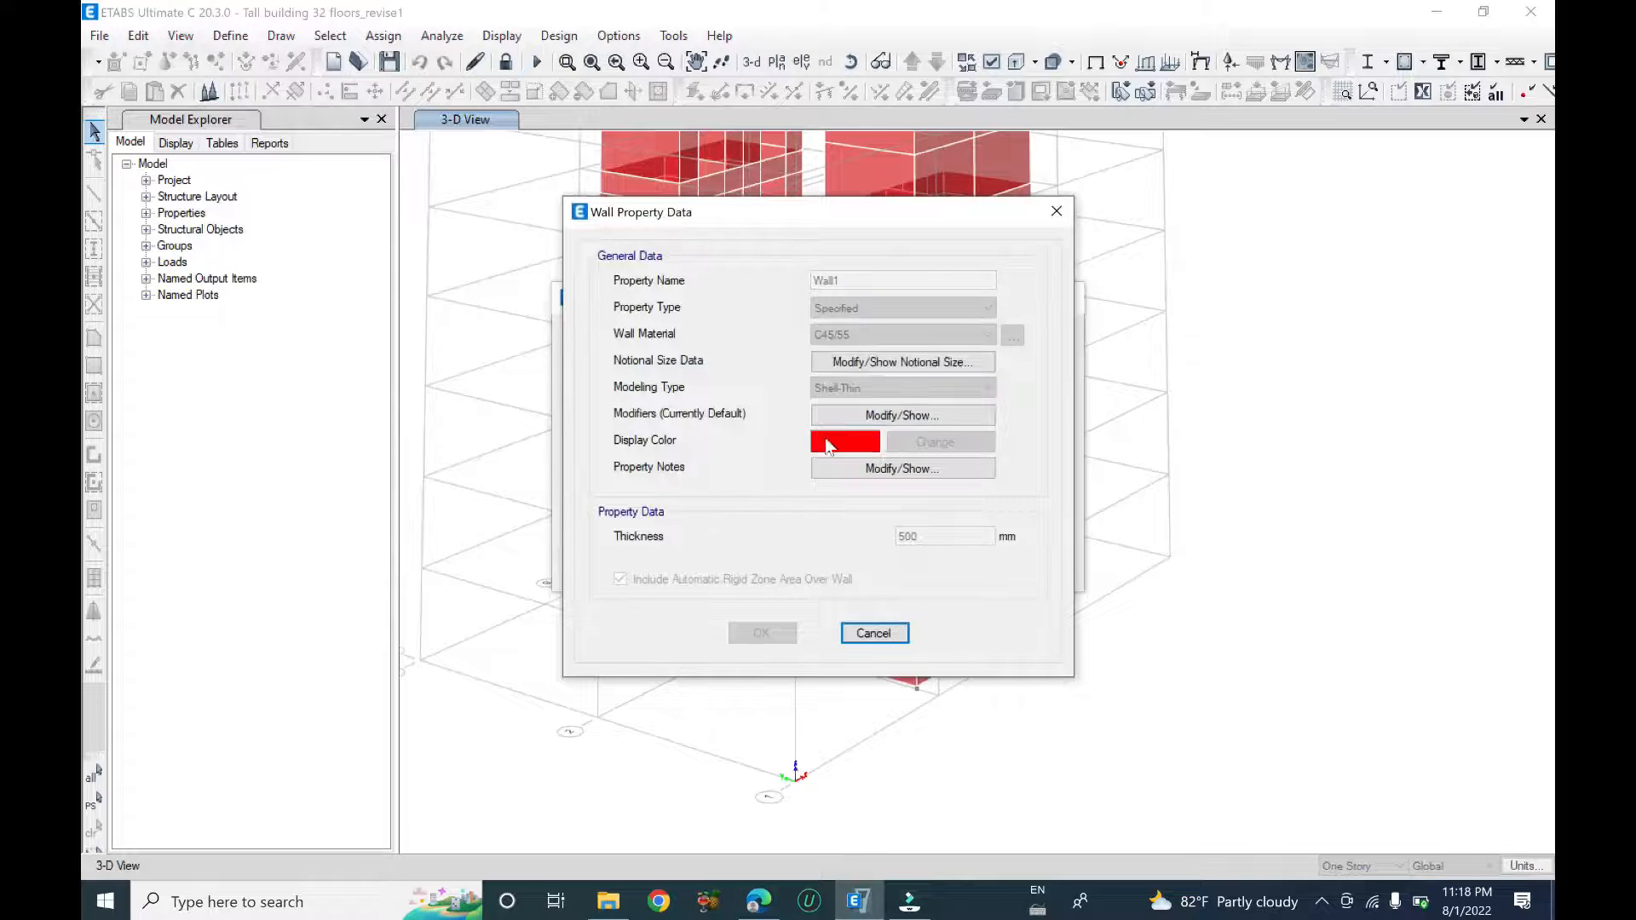
{"action": "left_click", "coordinate": [884, 629]}
{"action": "left_click", "coordinate": [928, 544]}
- Restore the previous object selection in the tower model
{"action": "scroll", "coordinate": [747, 579], "scroll_direction": "down", "scroll_amount": 3}
{"action": "middle_click_drag", "start_coordinate": [970, 465], "coordinate": [958, 655]}
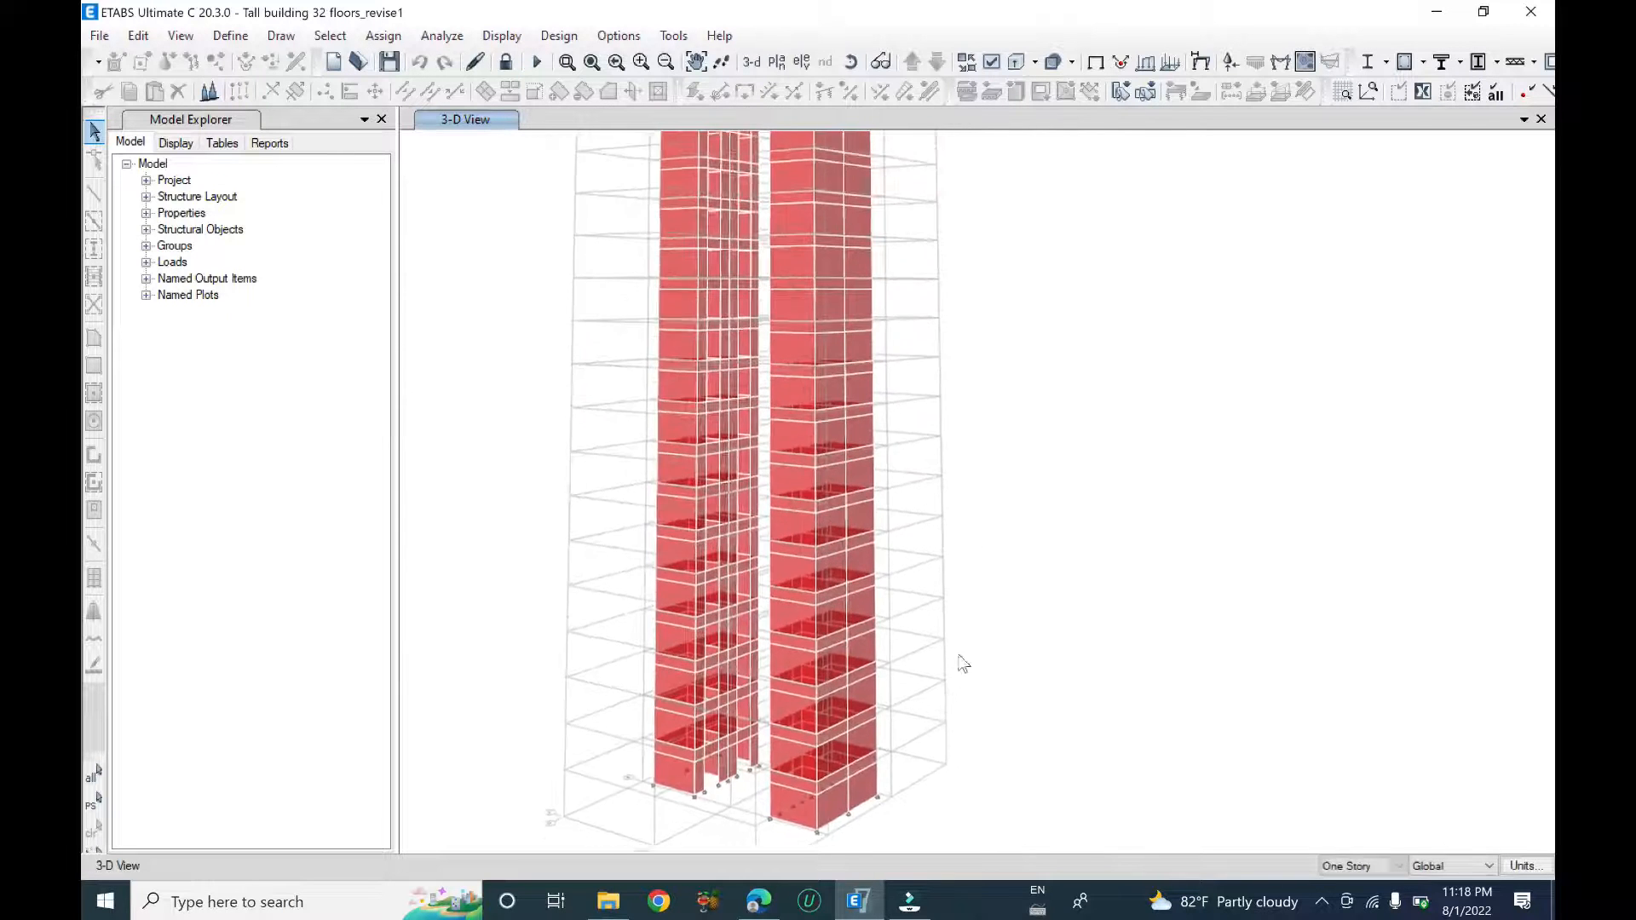
{"action": "scroll", "coordinate": [963, 663], "scroll_direction": "down", "scroll_amount": 3}
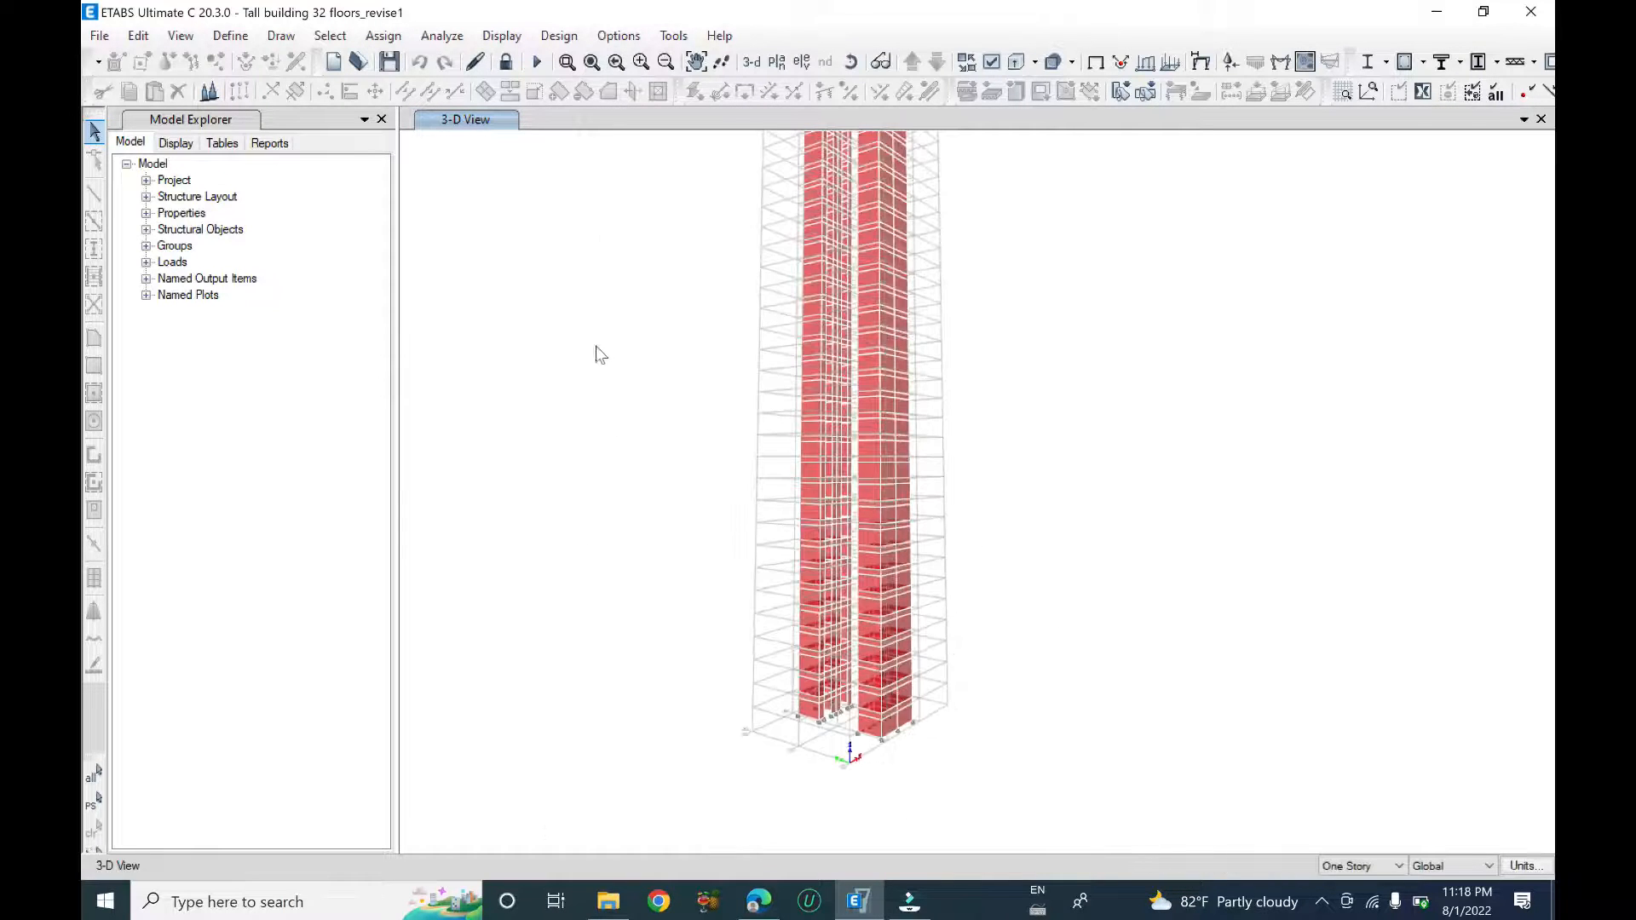
{"action": "left_click", "coordinate": [93, 801]}
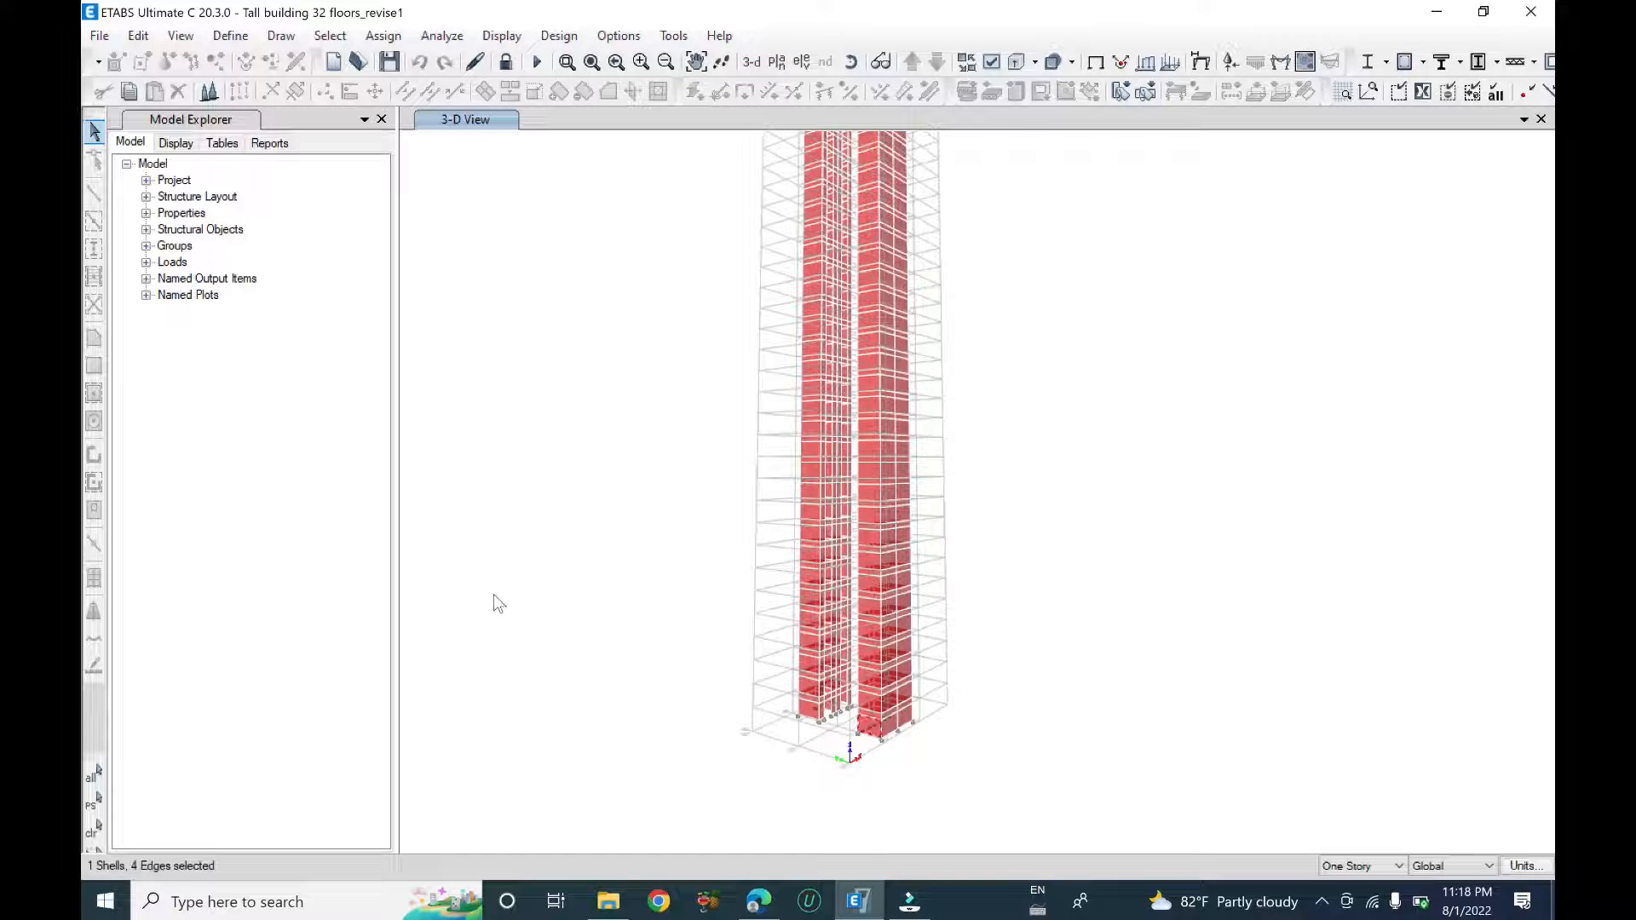
{"action": "middle_click_drag", "start_coordinate": [648, 635], "coordinate": [613, 705]}
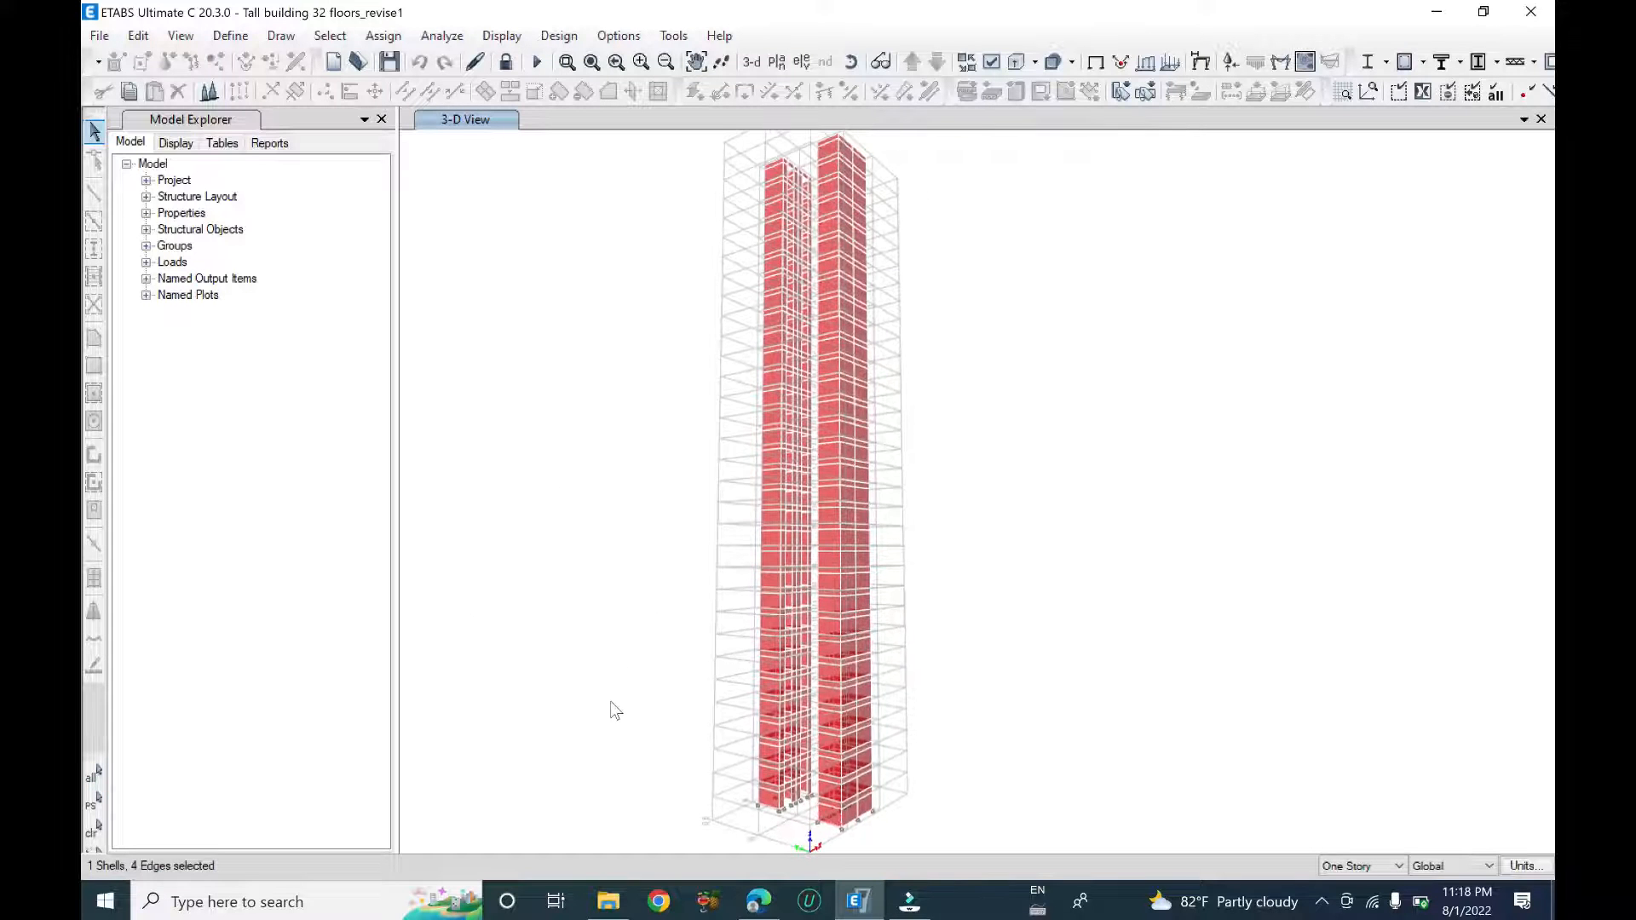
- Add all load combinations from 1.35DL through 1.35DL+1.05LL+1.5WindY to the strength design combinations for wall design
{"action": "left_click", "coordinate": [558, 36]}
{"action": "mouse_move", "coordinate": [631, 232]}
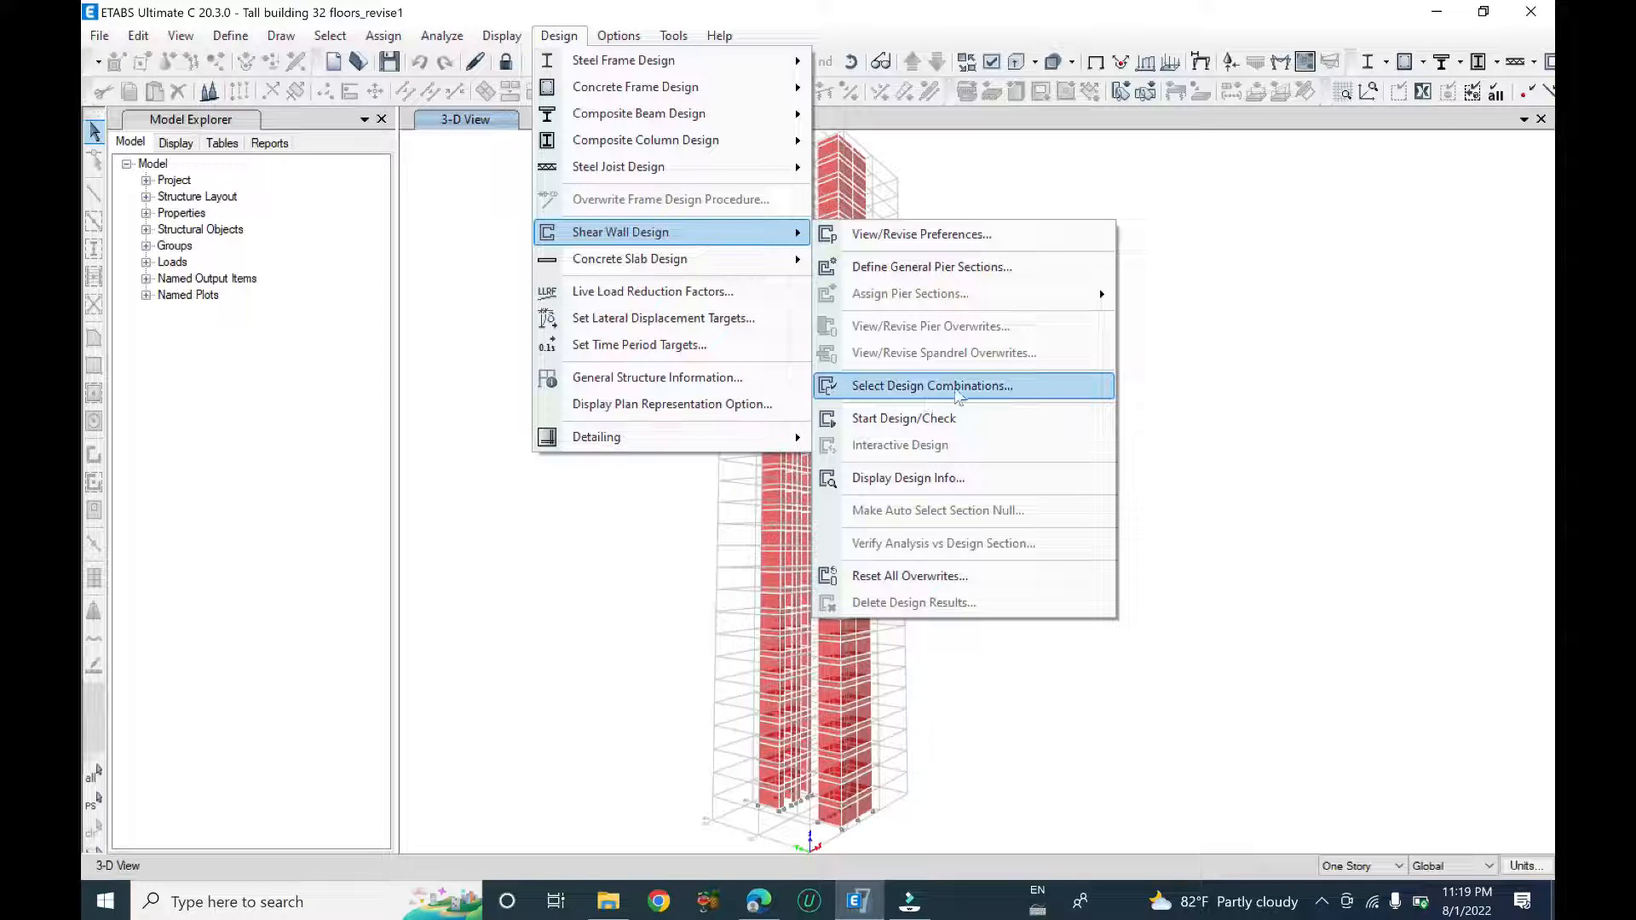
{"action": "left_click", "coordinate": [956, 389]}
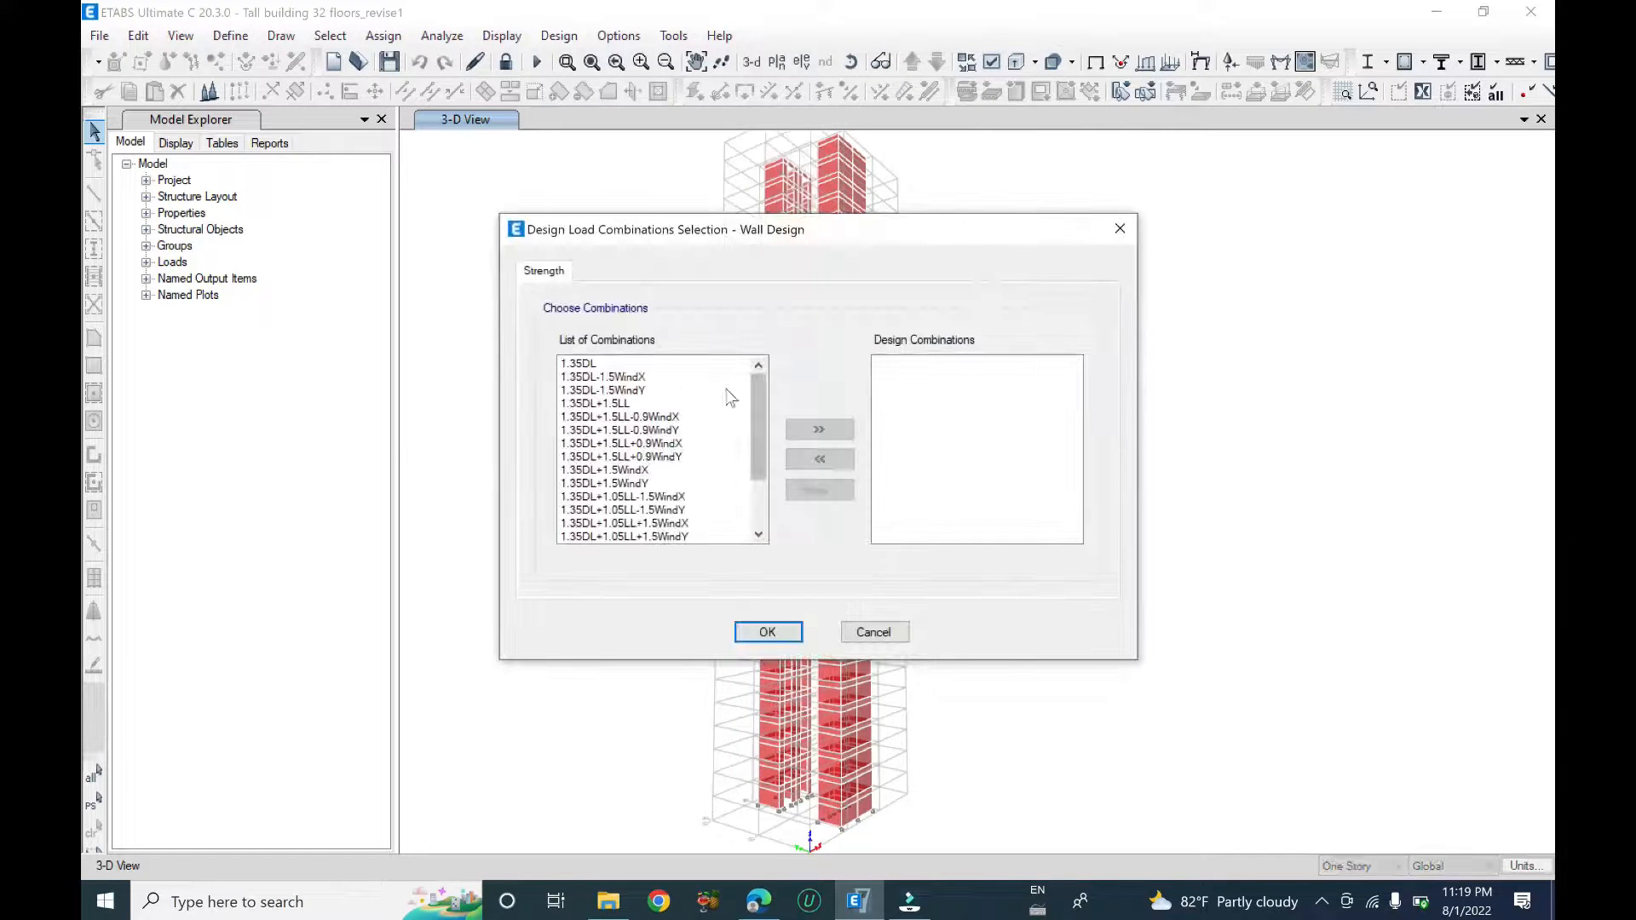
{"action": "left_click_drag", "start_coordinate": [755, 381], "coordinate": [740, 503]}
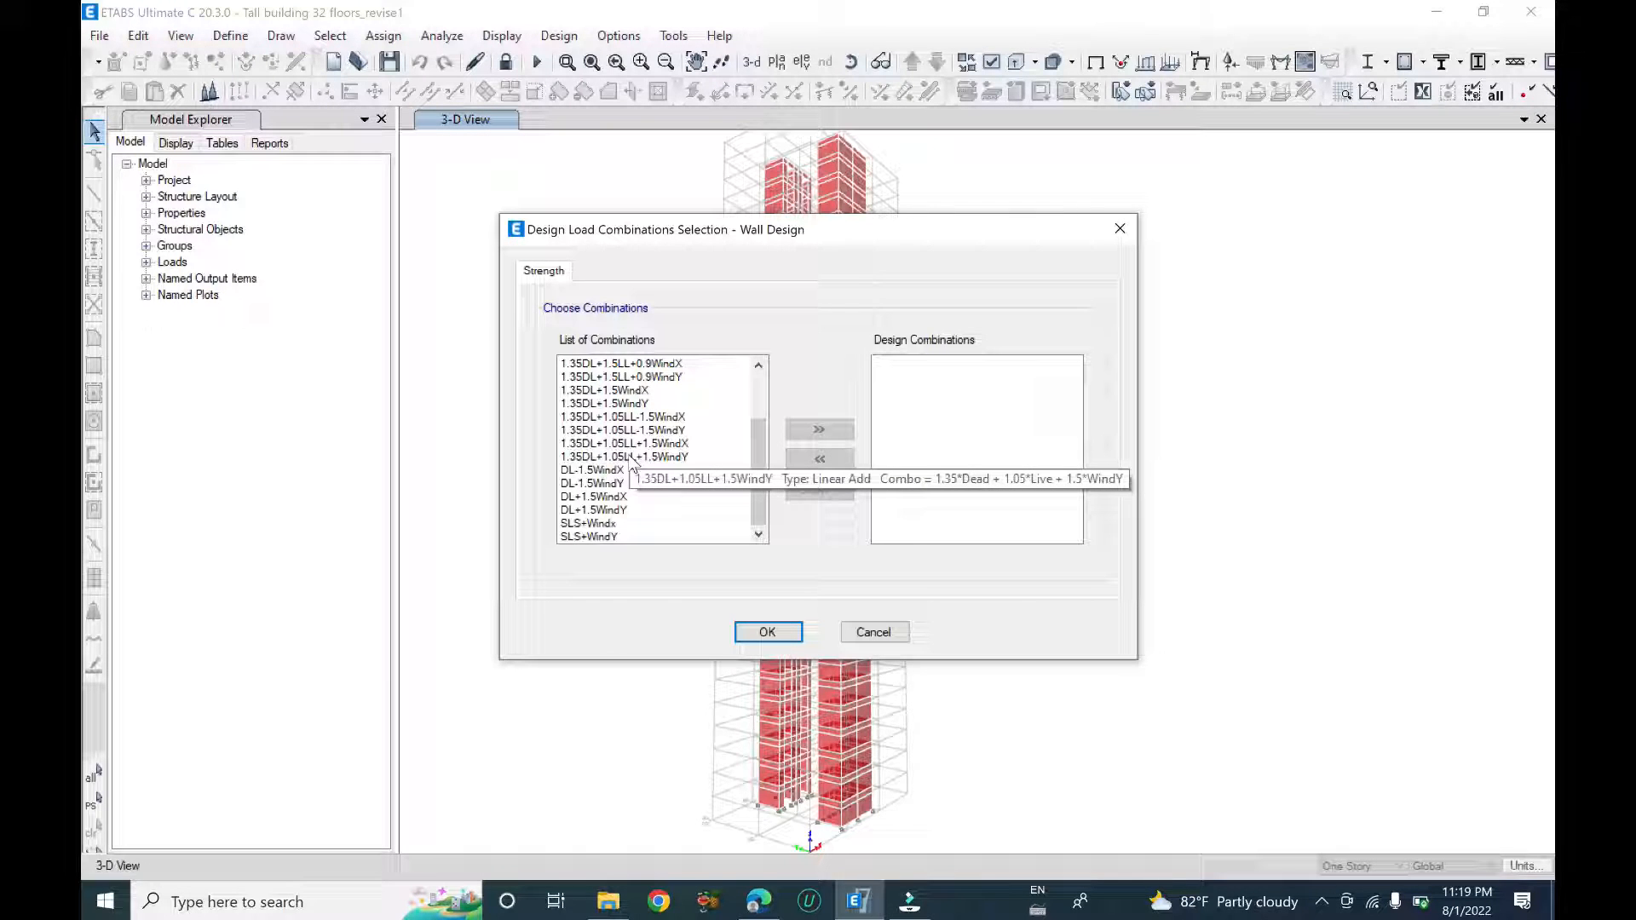
{"action": "left_click_drag", "start_coordinate": [762, 471], "coordinate": [762, 399]}
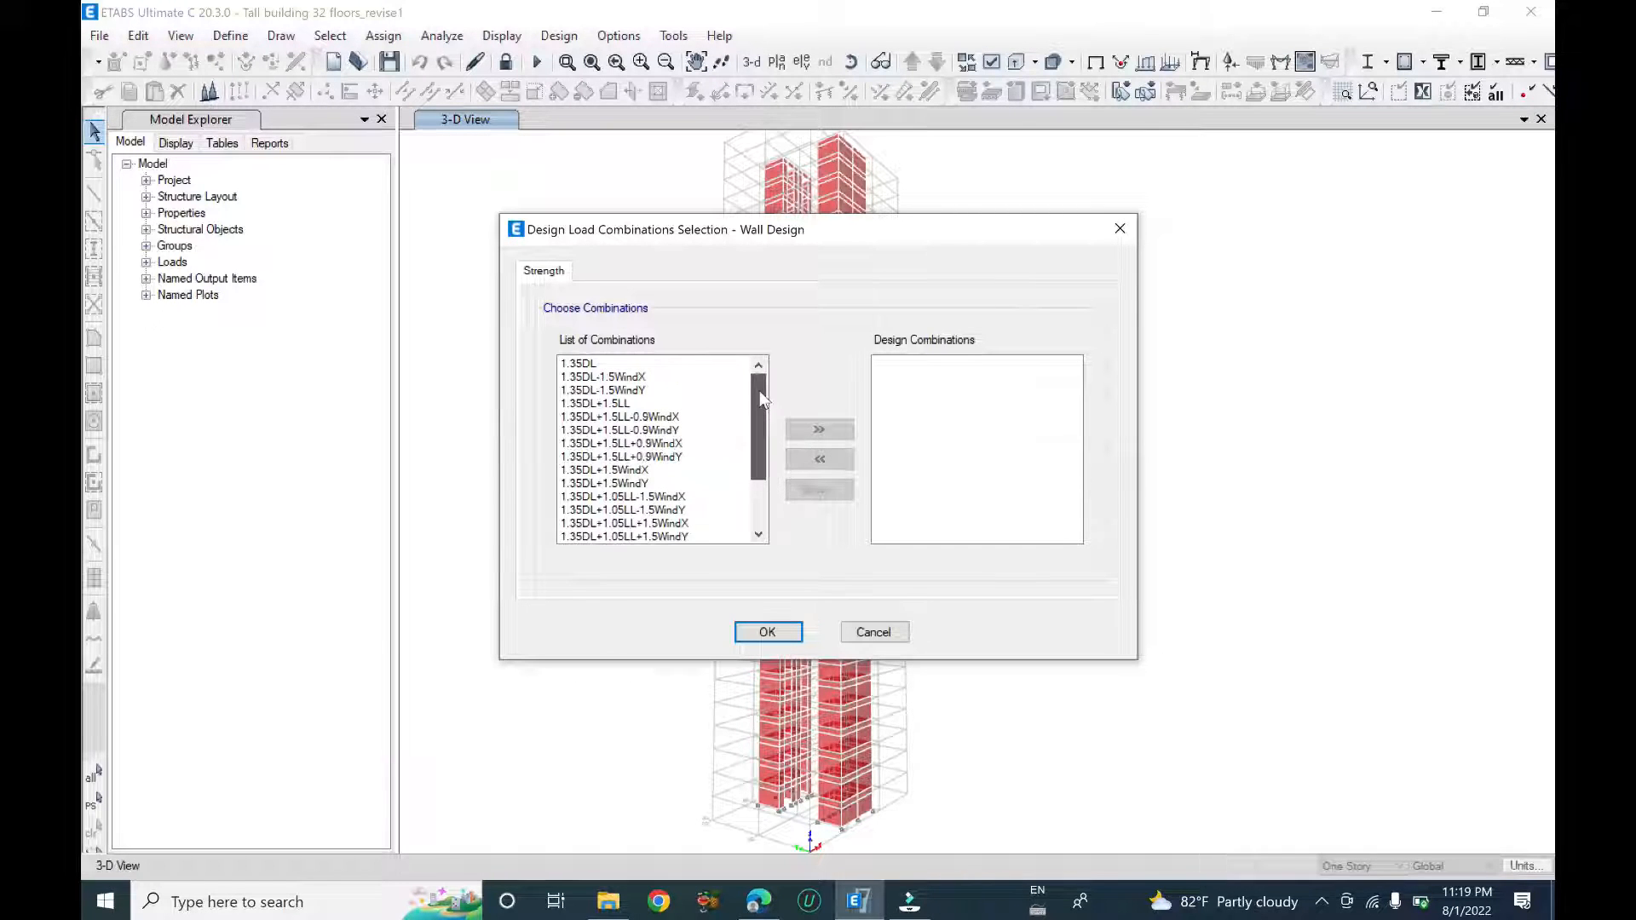
{"action": "left_click", "coordinate": [595, 365]}
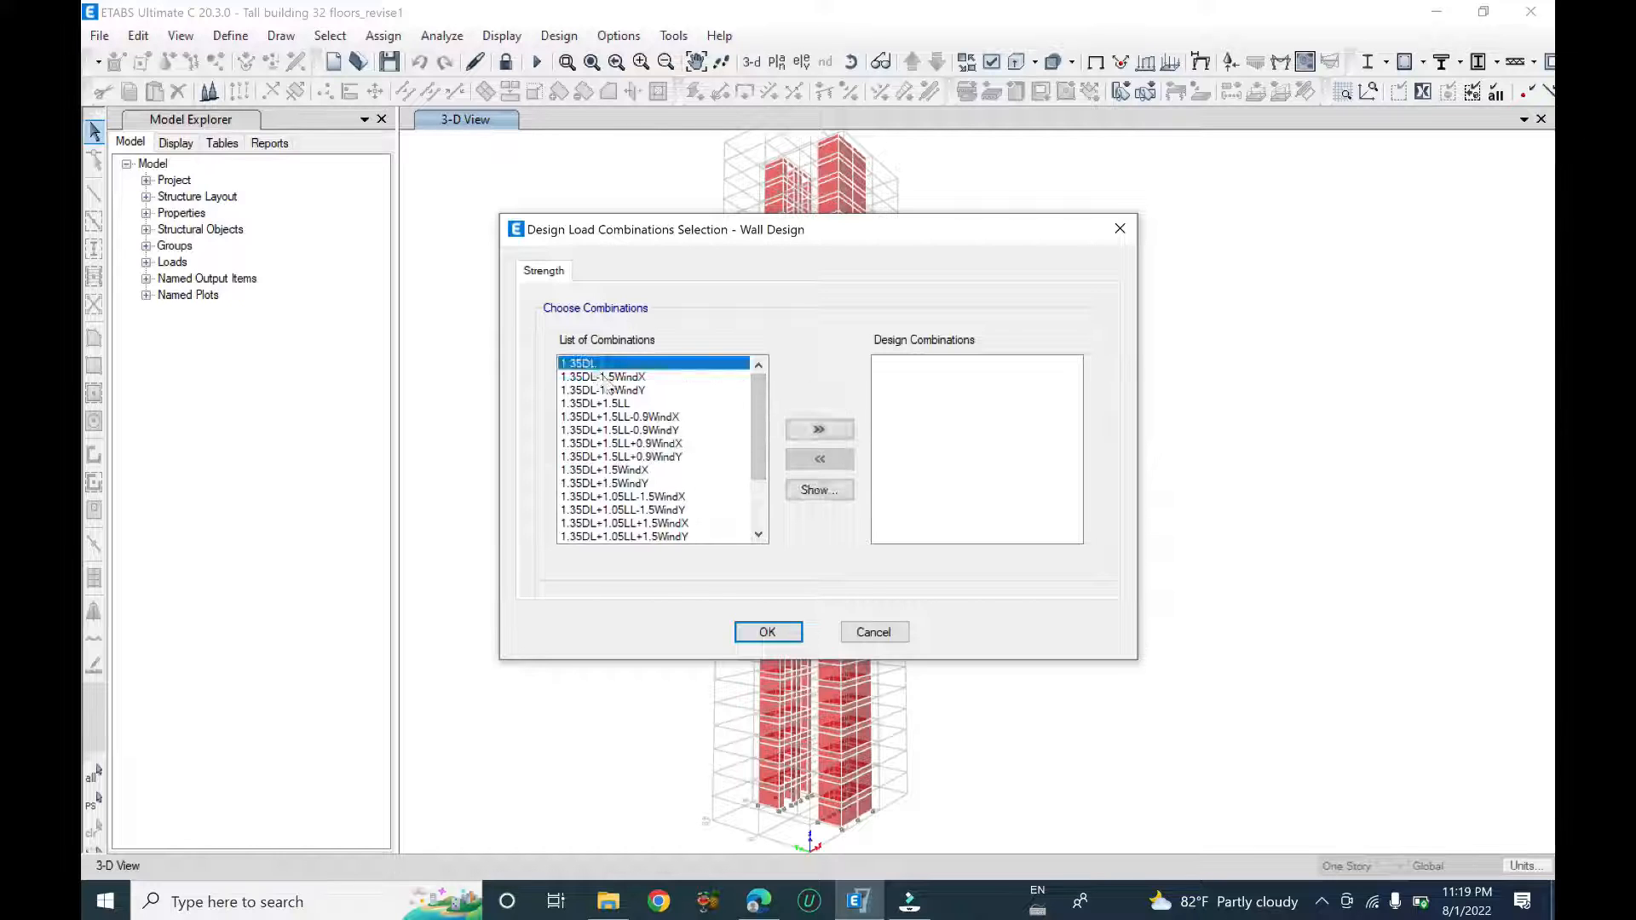
{"action": "left_click_drag", "start_coordinate": [751, 412], "coordinate": [754, 454]}
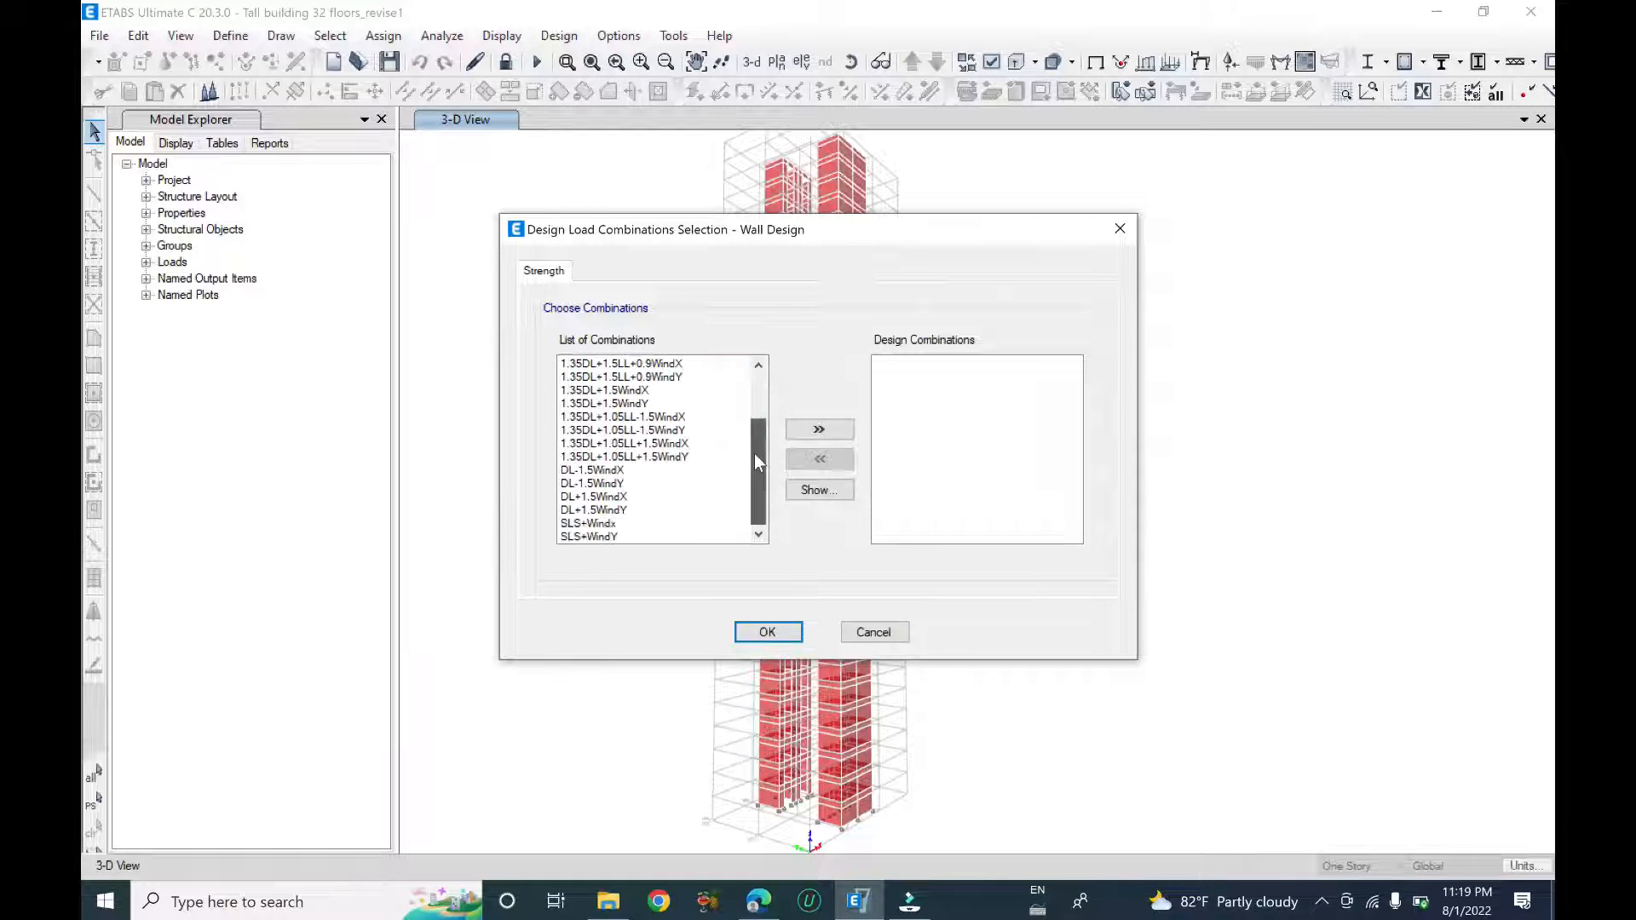
{"action": "left_click", "coordinate": [679, 458], "text": "shift"}
{"action": "left_click", "coordinate": [819, 429]}
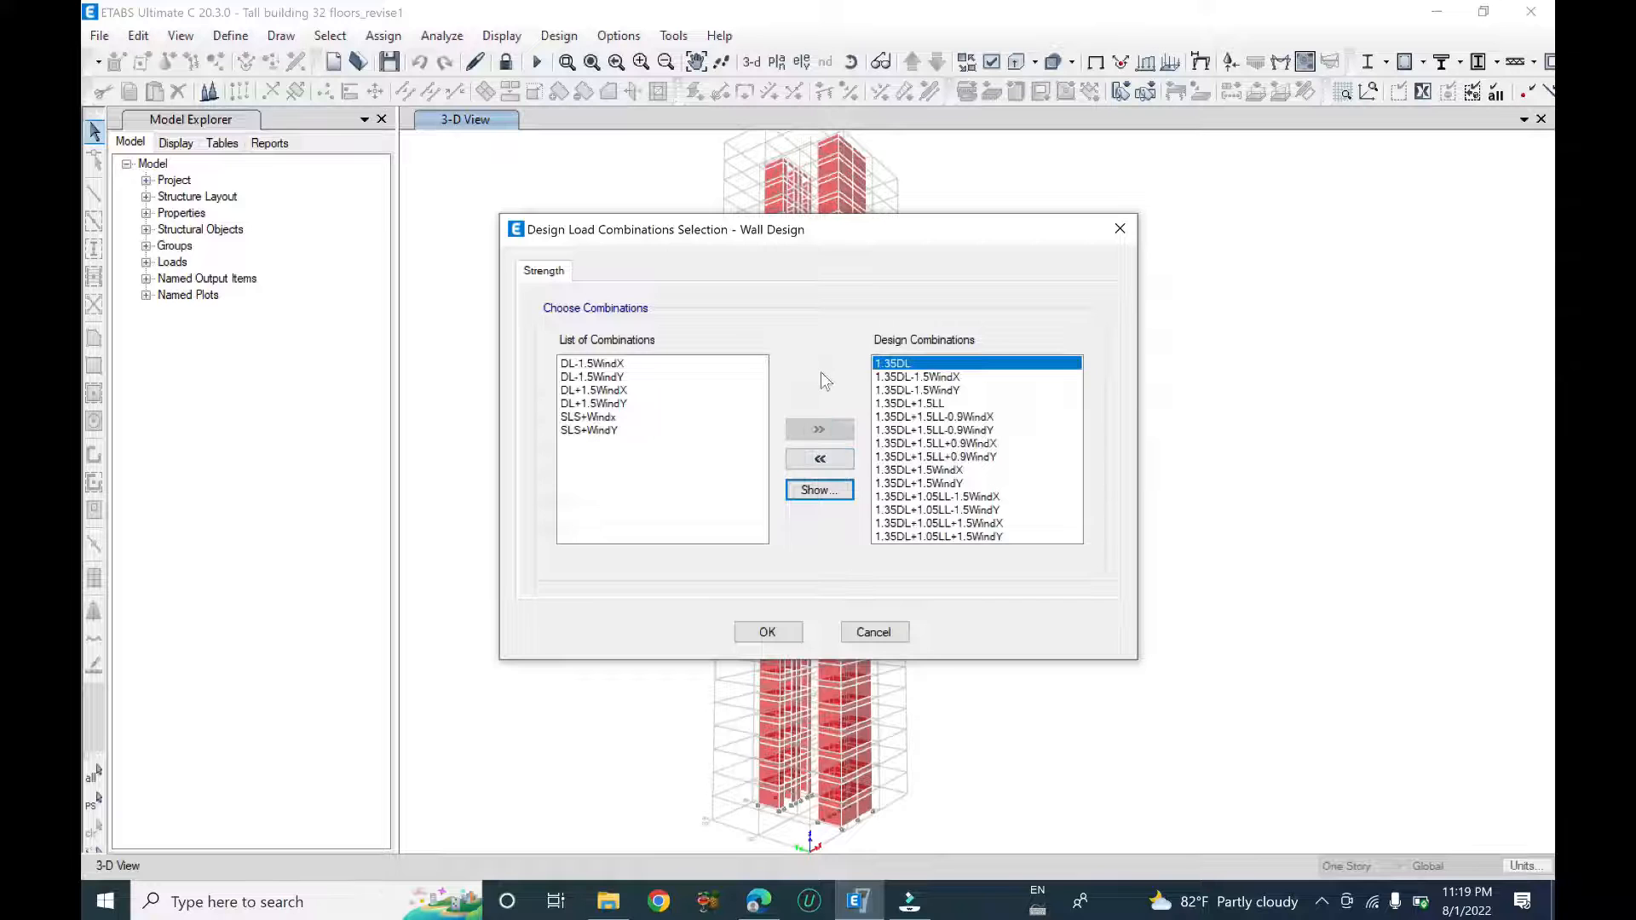
{"action": "left_click", "coordinate": [768, 633]}
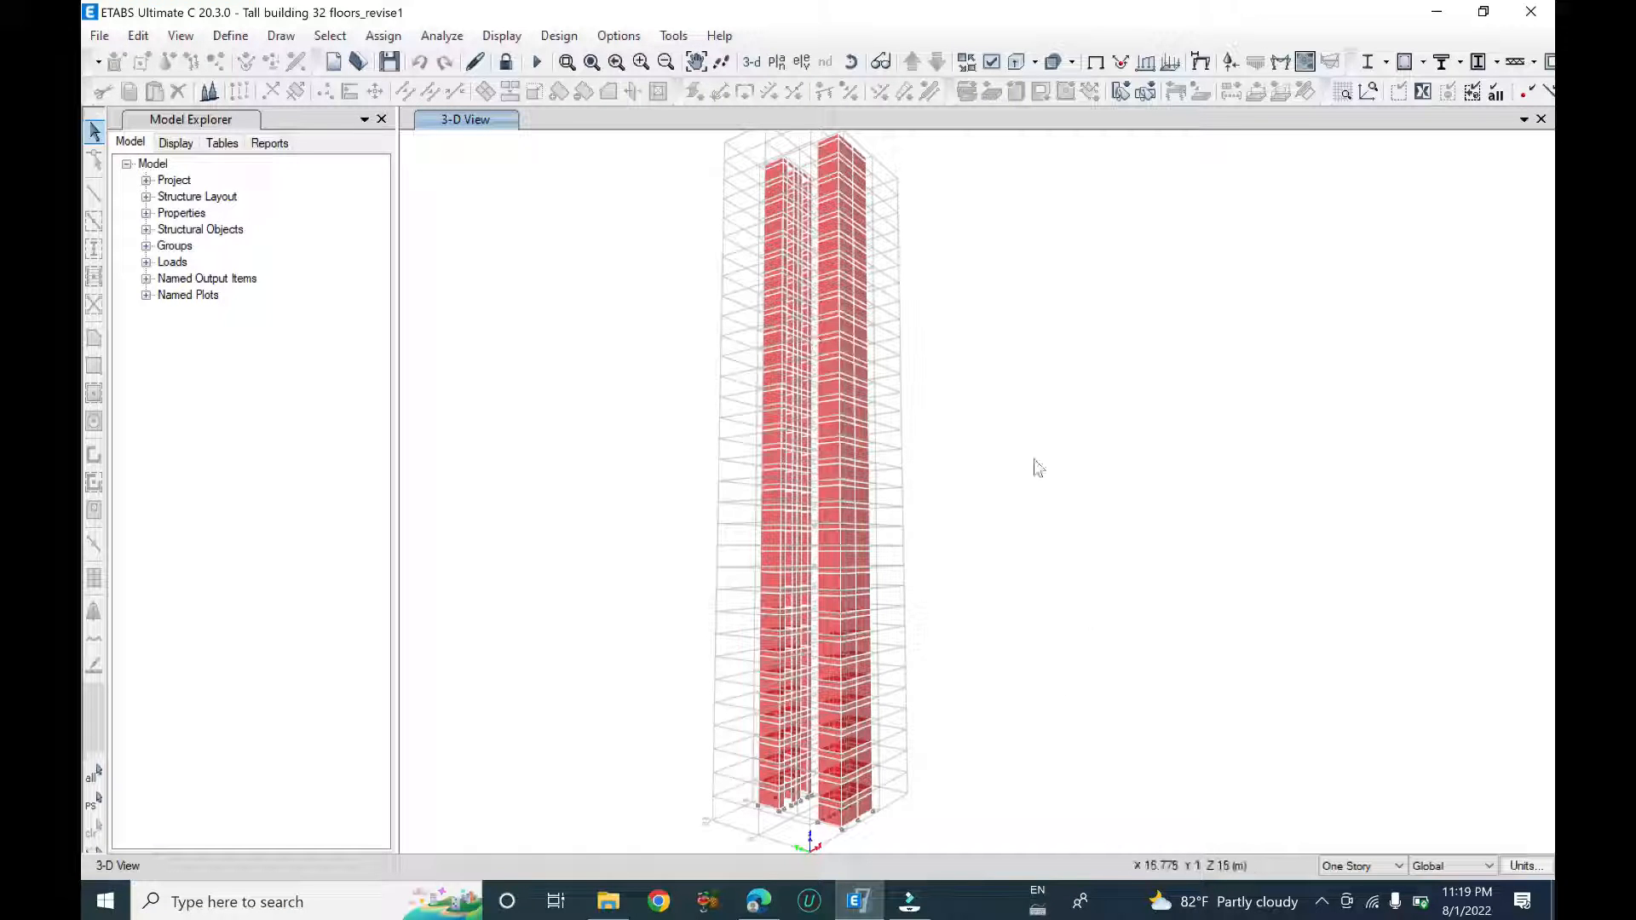
- Run the shear wall design check and inspect the resulting pier longitudinal reinforcing areas at the base of the front core
{"action": "left_click", "coordinate": [556, 35]}
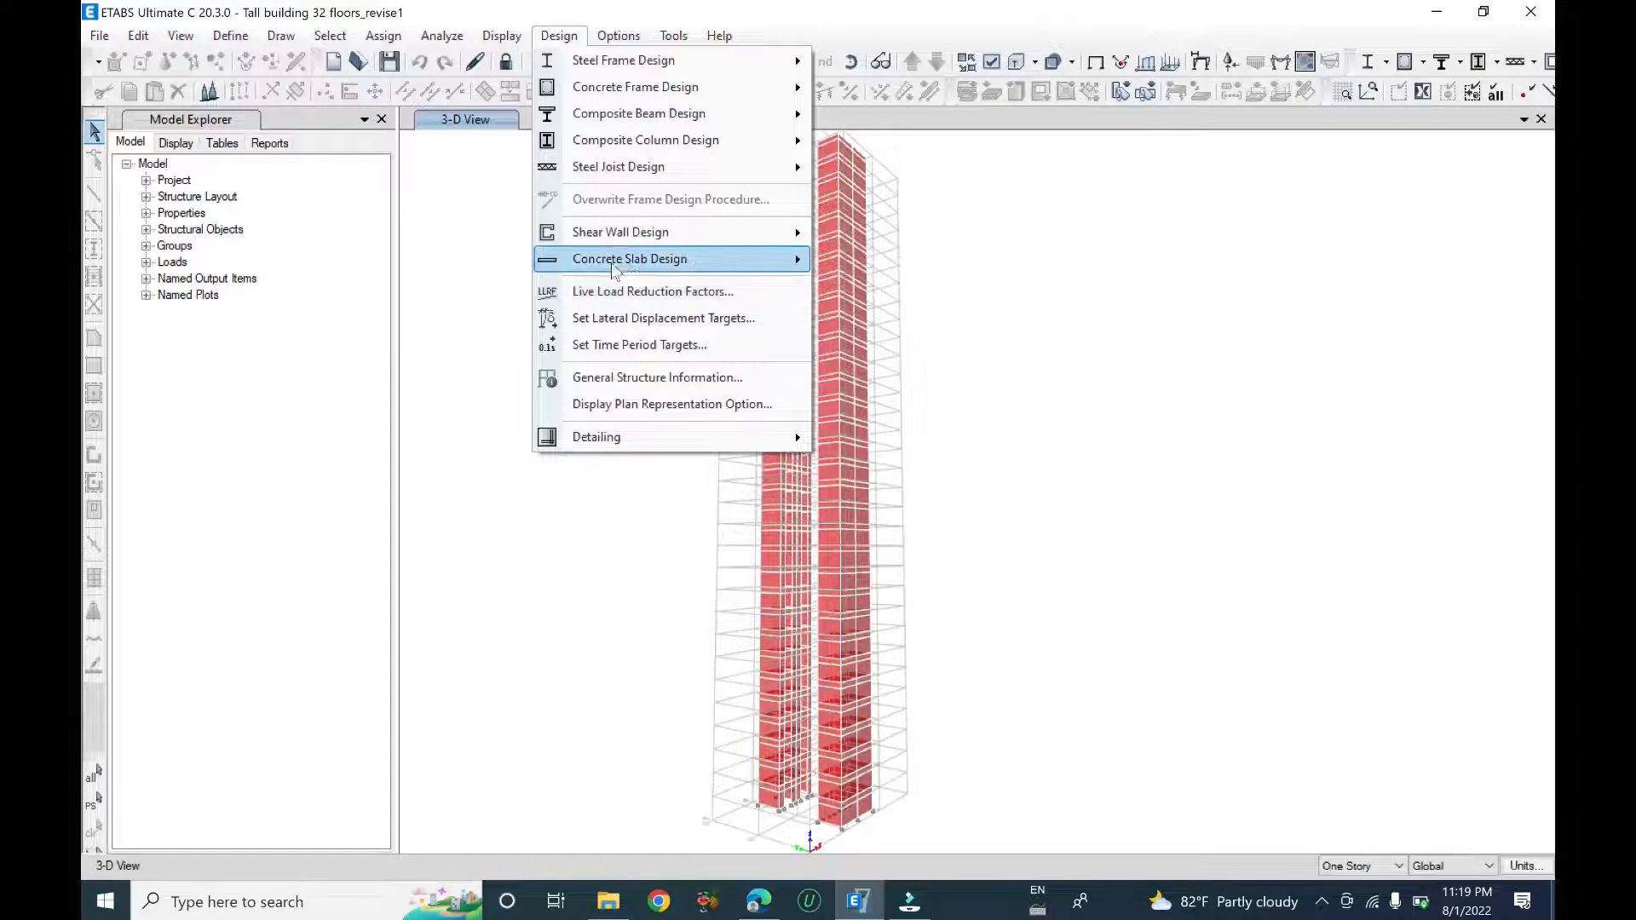
{"action": "mouse_move", "coordinate": [673, 264]}
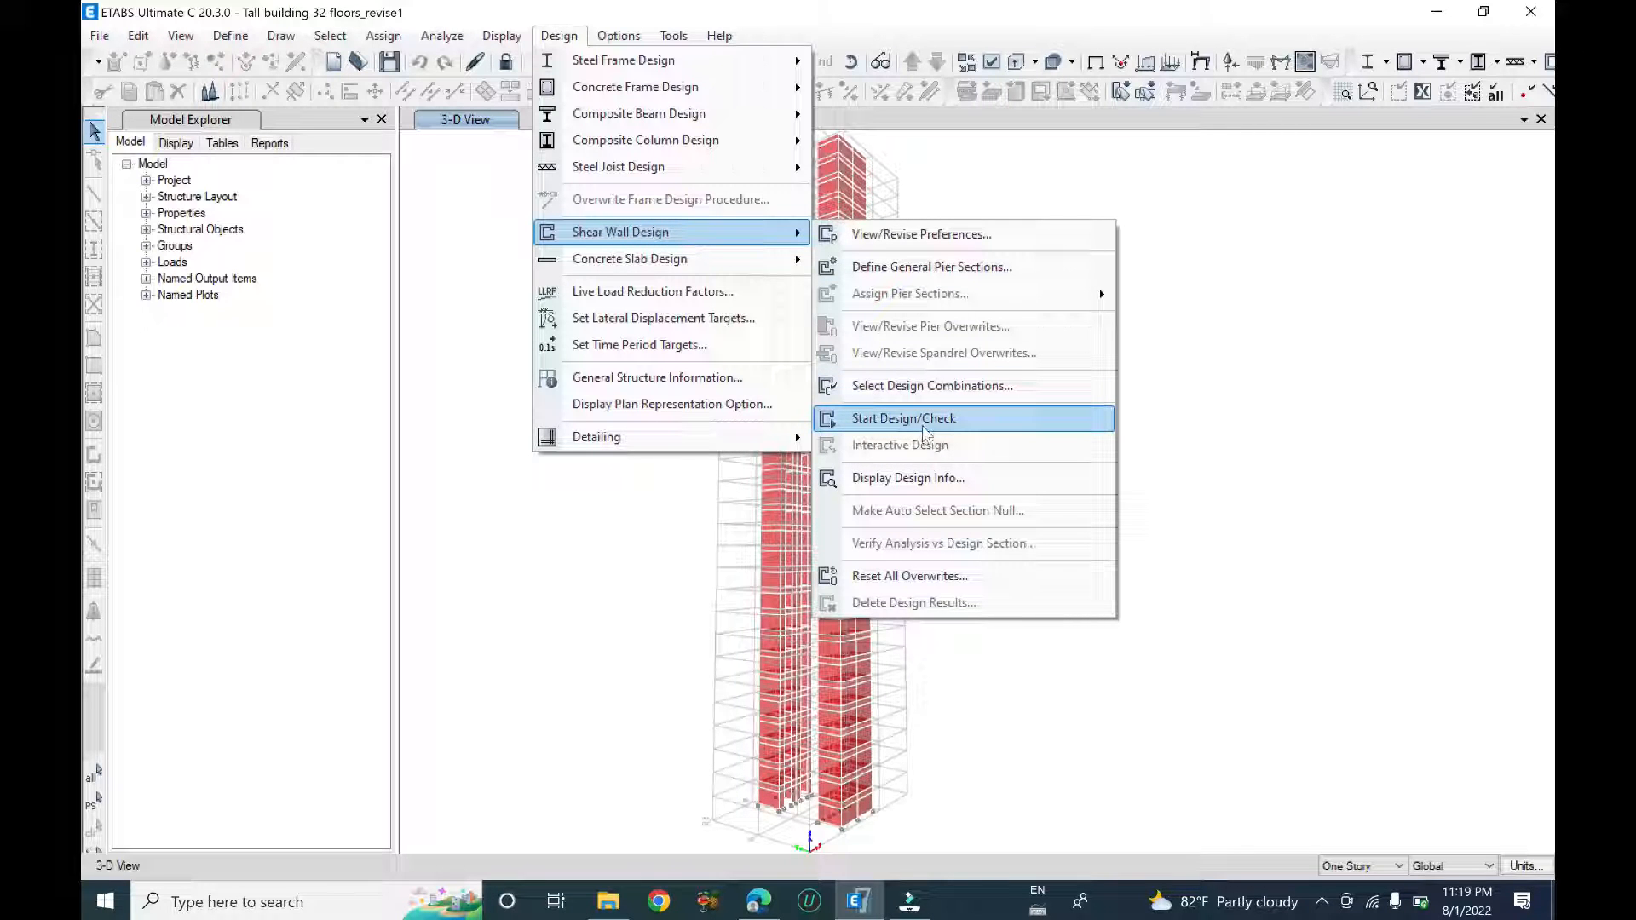
{"action": "left_click", "coordinate": [963, 424]}
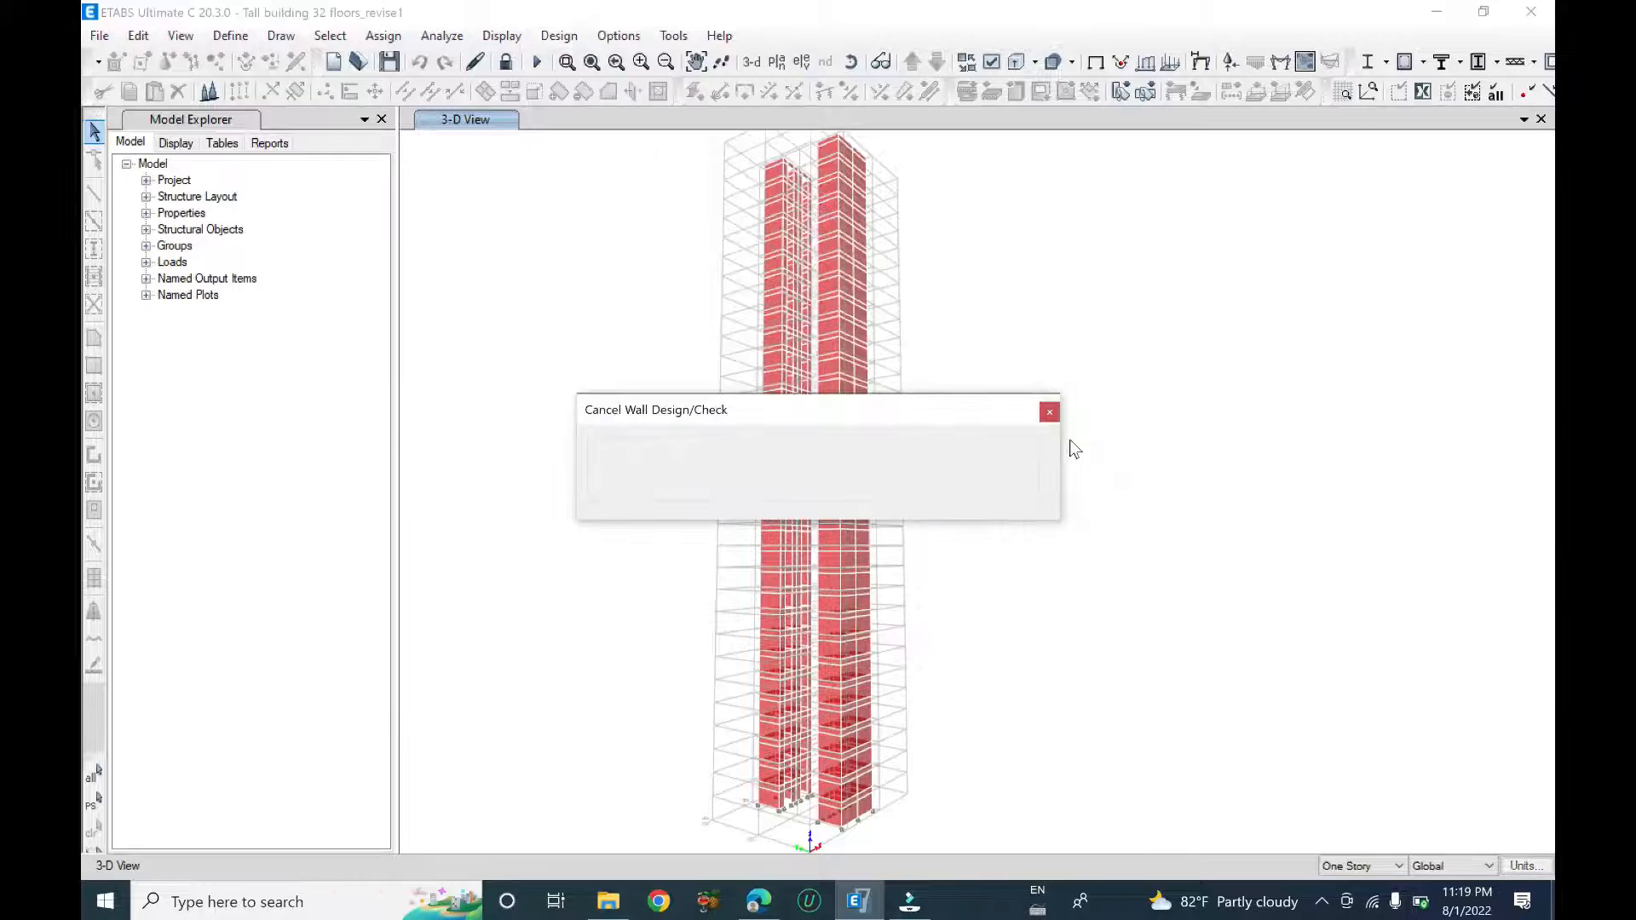
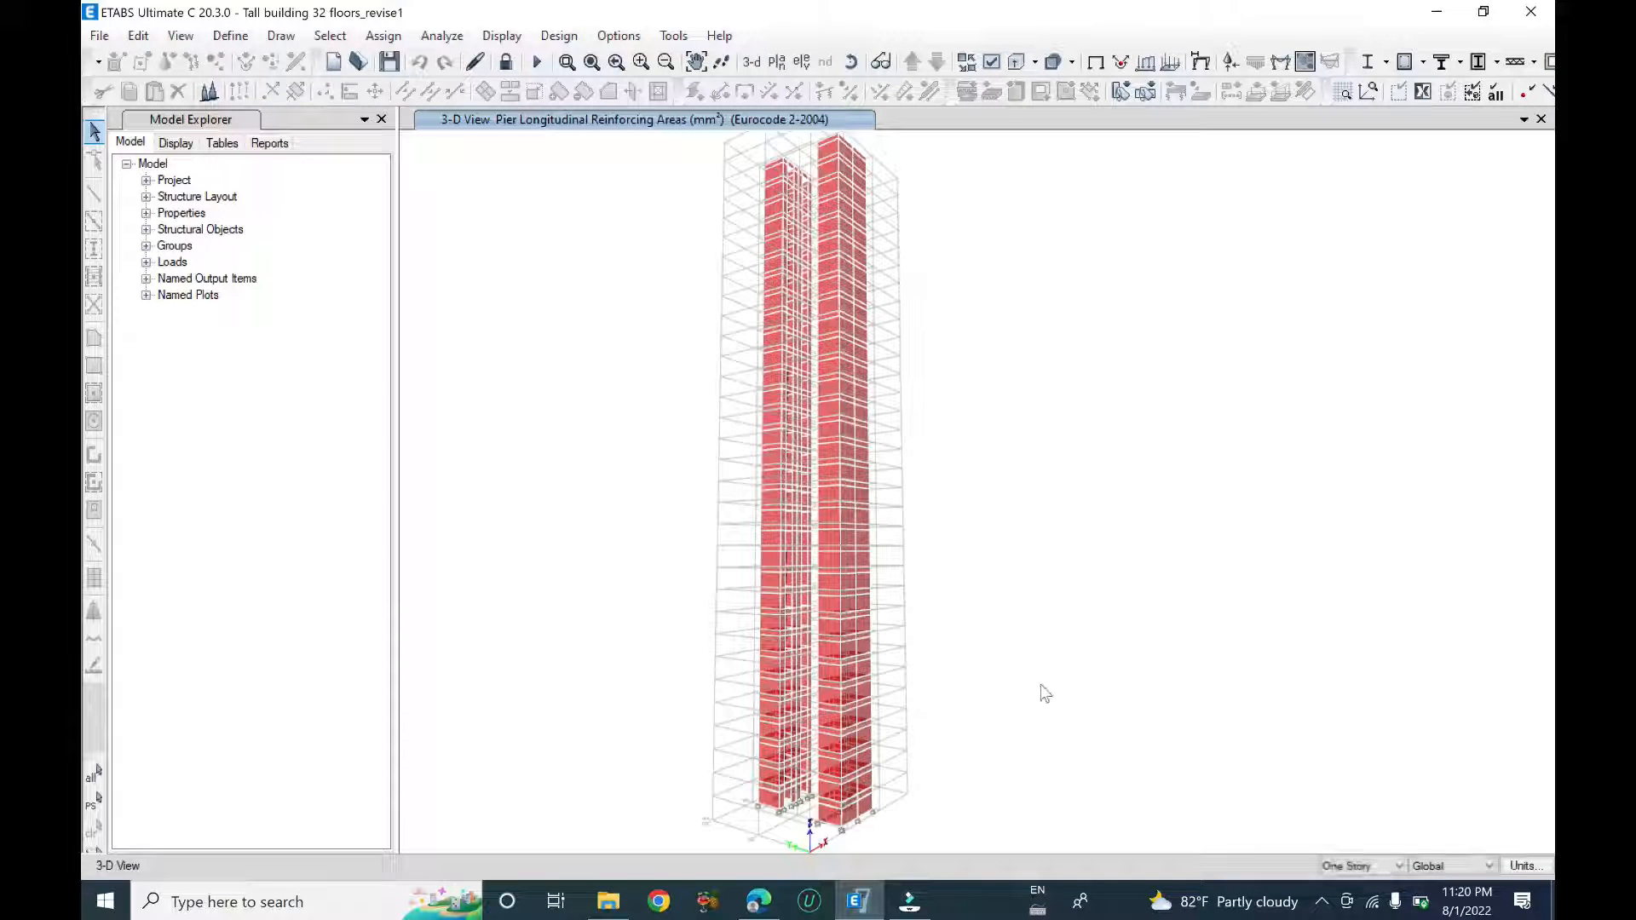
{"action": "middle_click_drag", "start_coordinate": [979, 712], "coordinate": [929, 722], "text": "shift"}
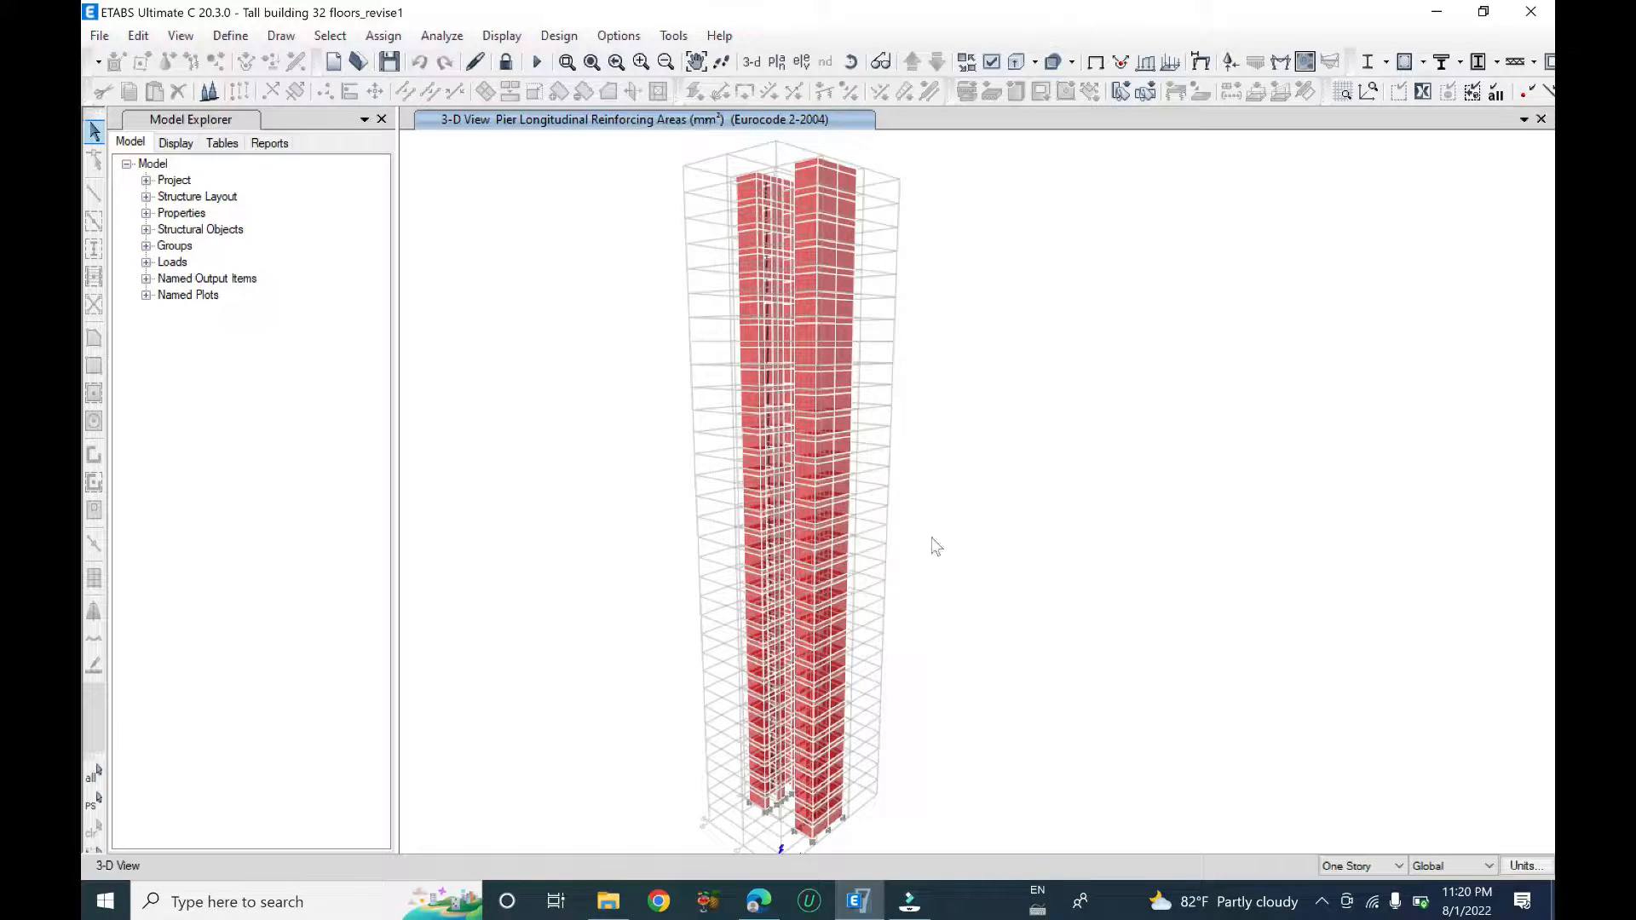
{"action": "scroll", "coordinate": [983, 617], "scroll_direction": "up", "scroll_amount": 5}
{"action": "scroll", "coordinate": [793, 573], "scroll_direction": "up", "scroll_amount": 4}
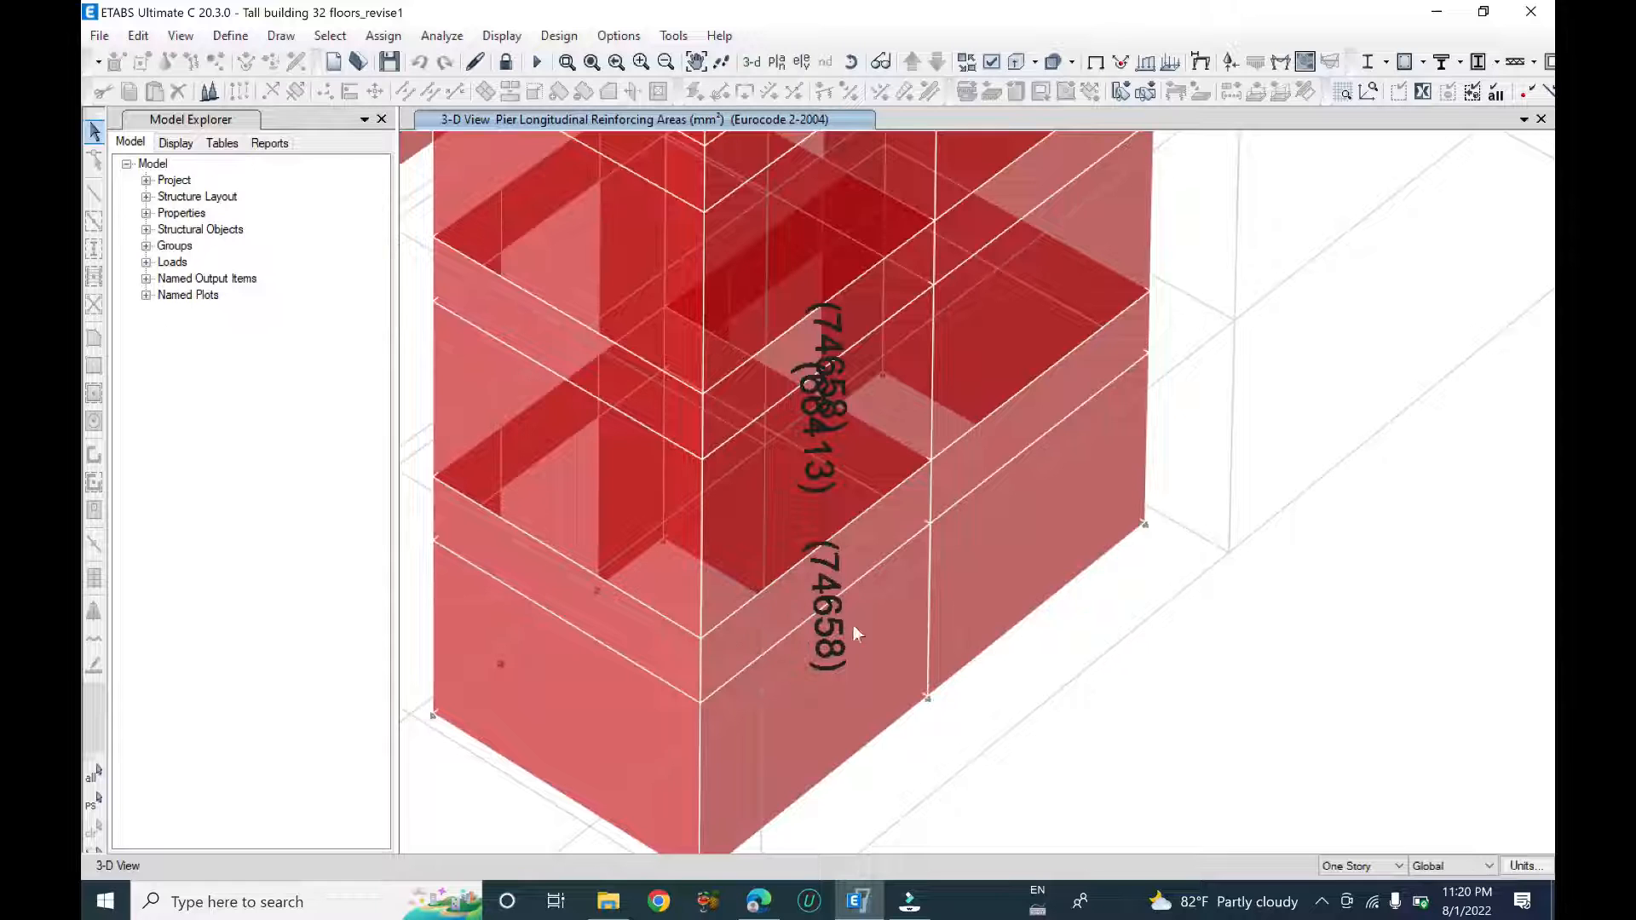
{"action": "scroll", "coordinate": [917, 764], "scroll_direction": "down", "scroll_amount": 5}
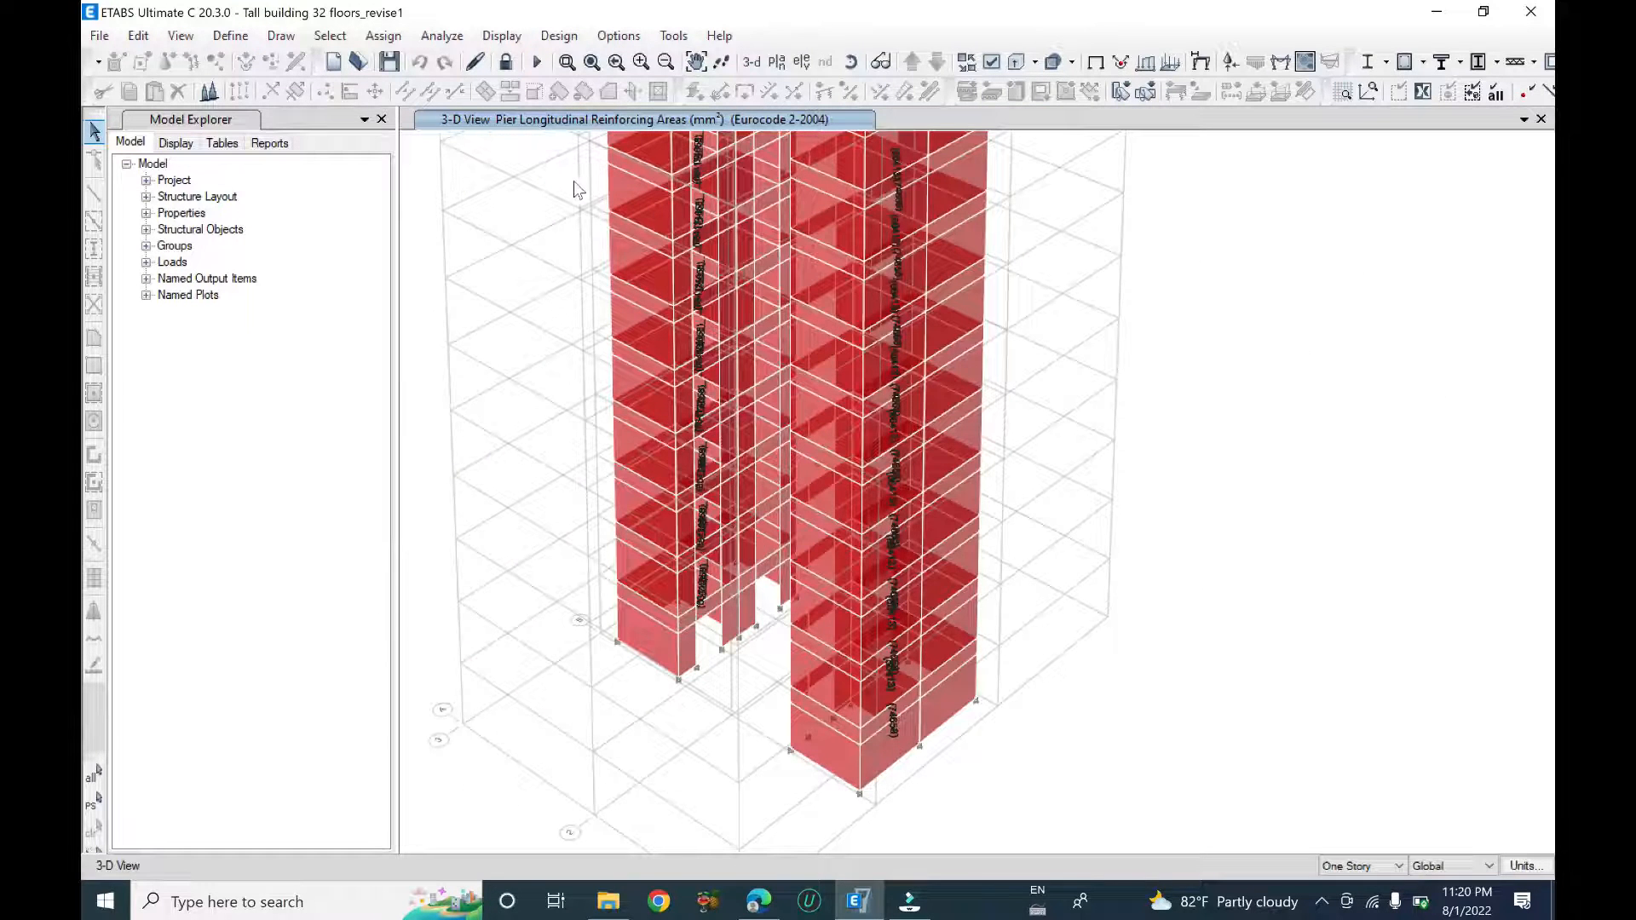
- Display the Pier D/C Ratios as the shear wall design output on the 3-D model
{"action": "left_click", "coordinate": [556, 36]}
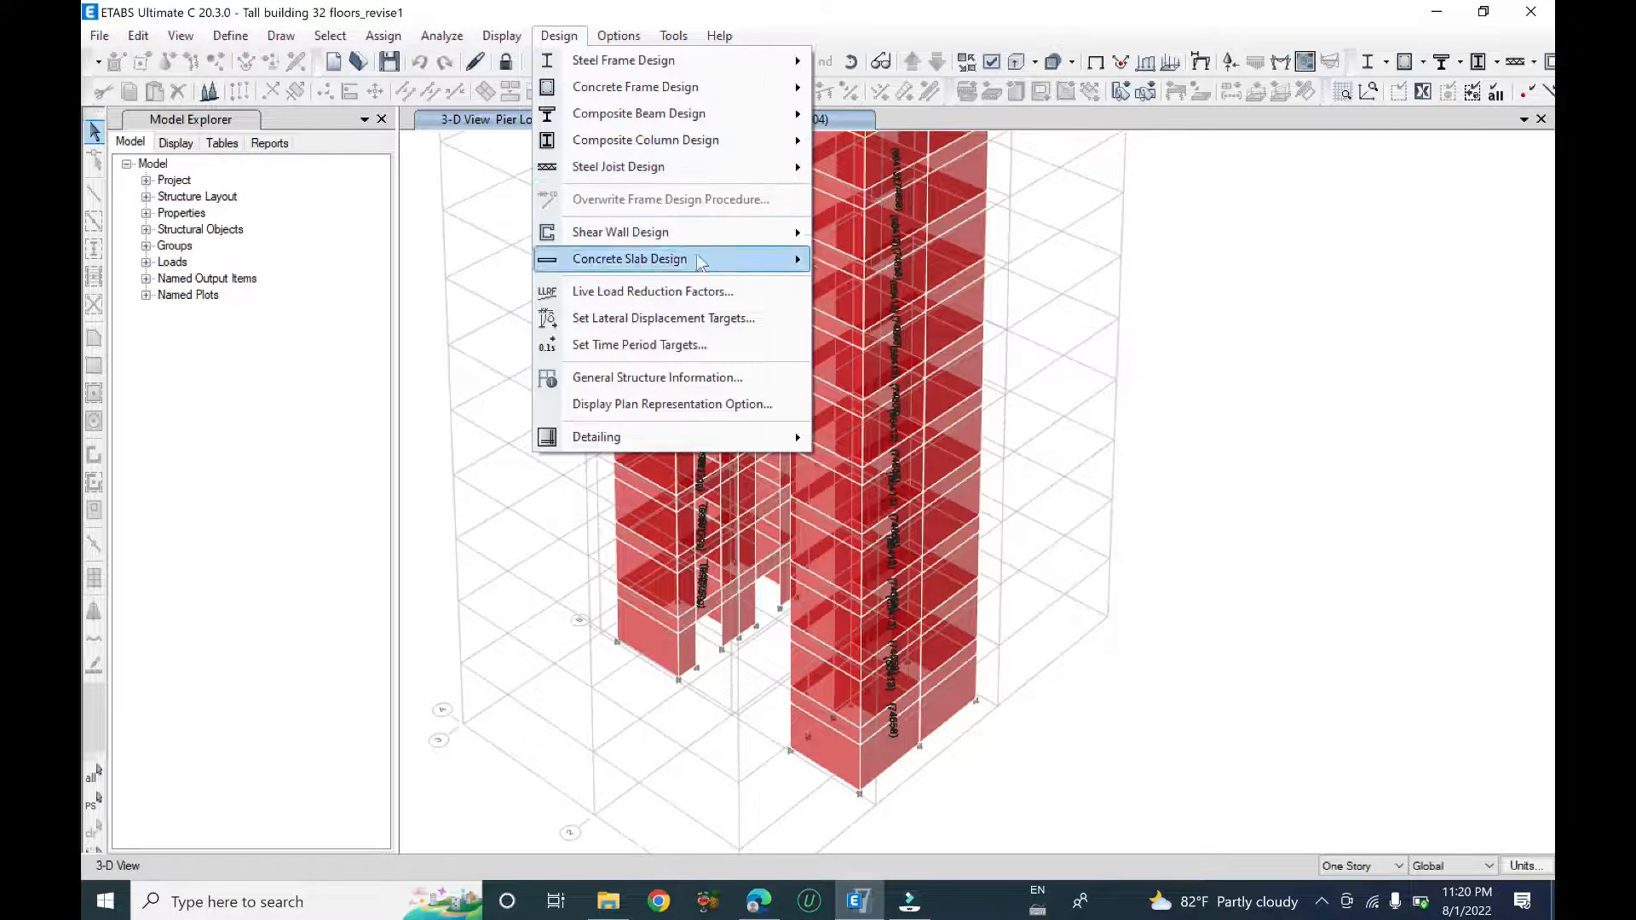
{"action": "mouse_move", "coordinate": [712, 232]}
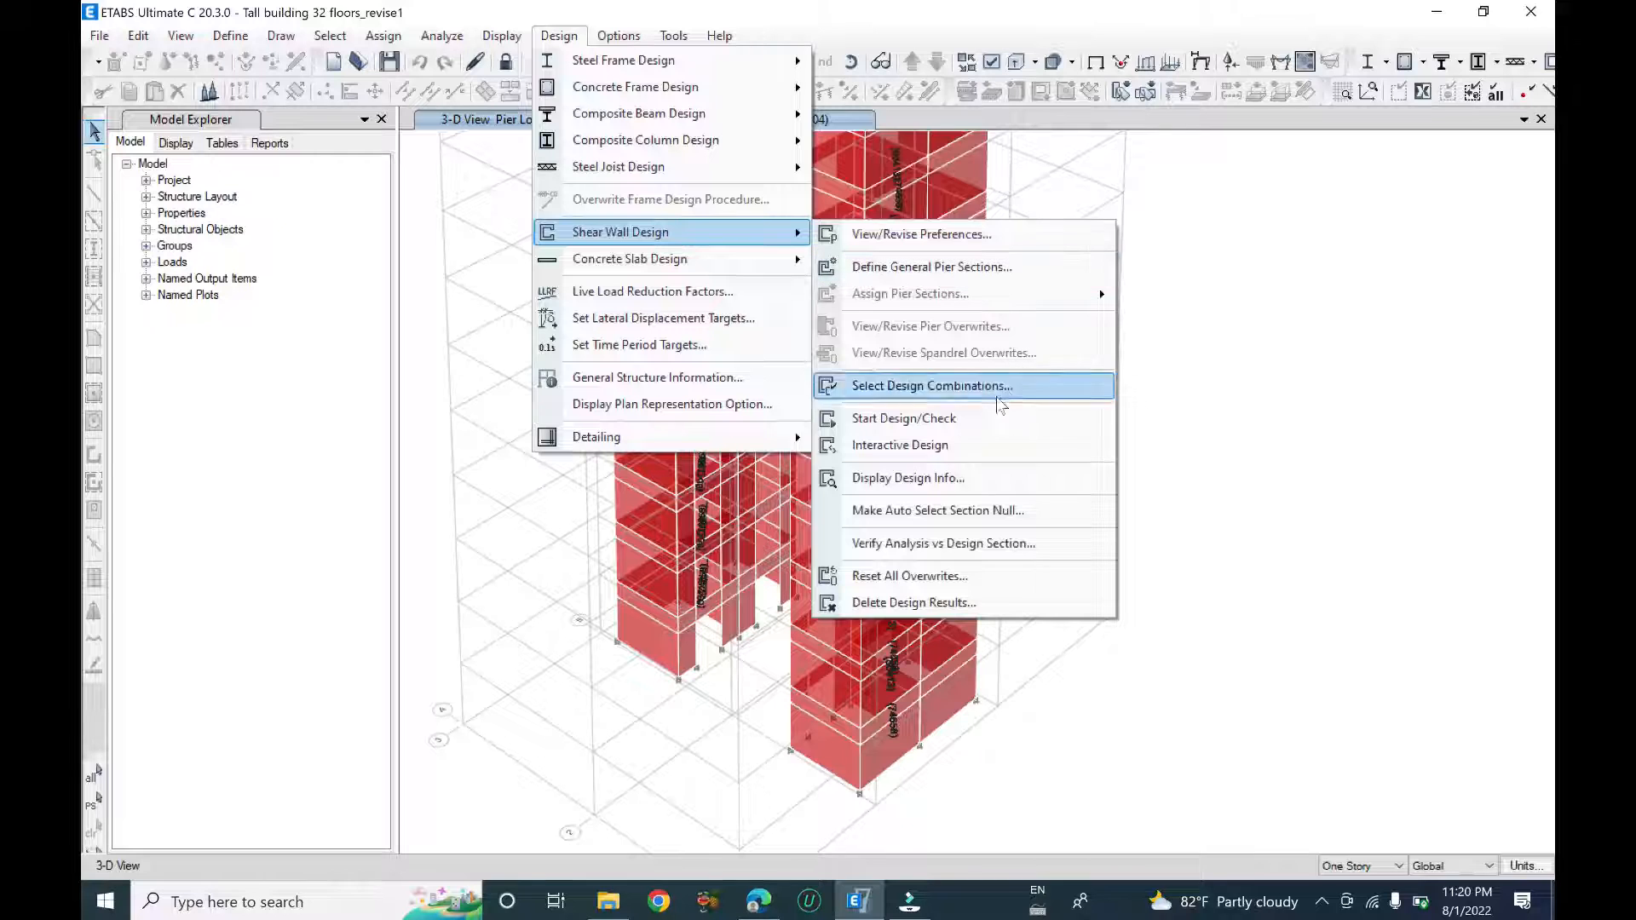
{"action": "left_click", "coordinate": [912, 479]}
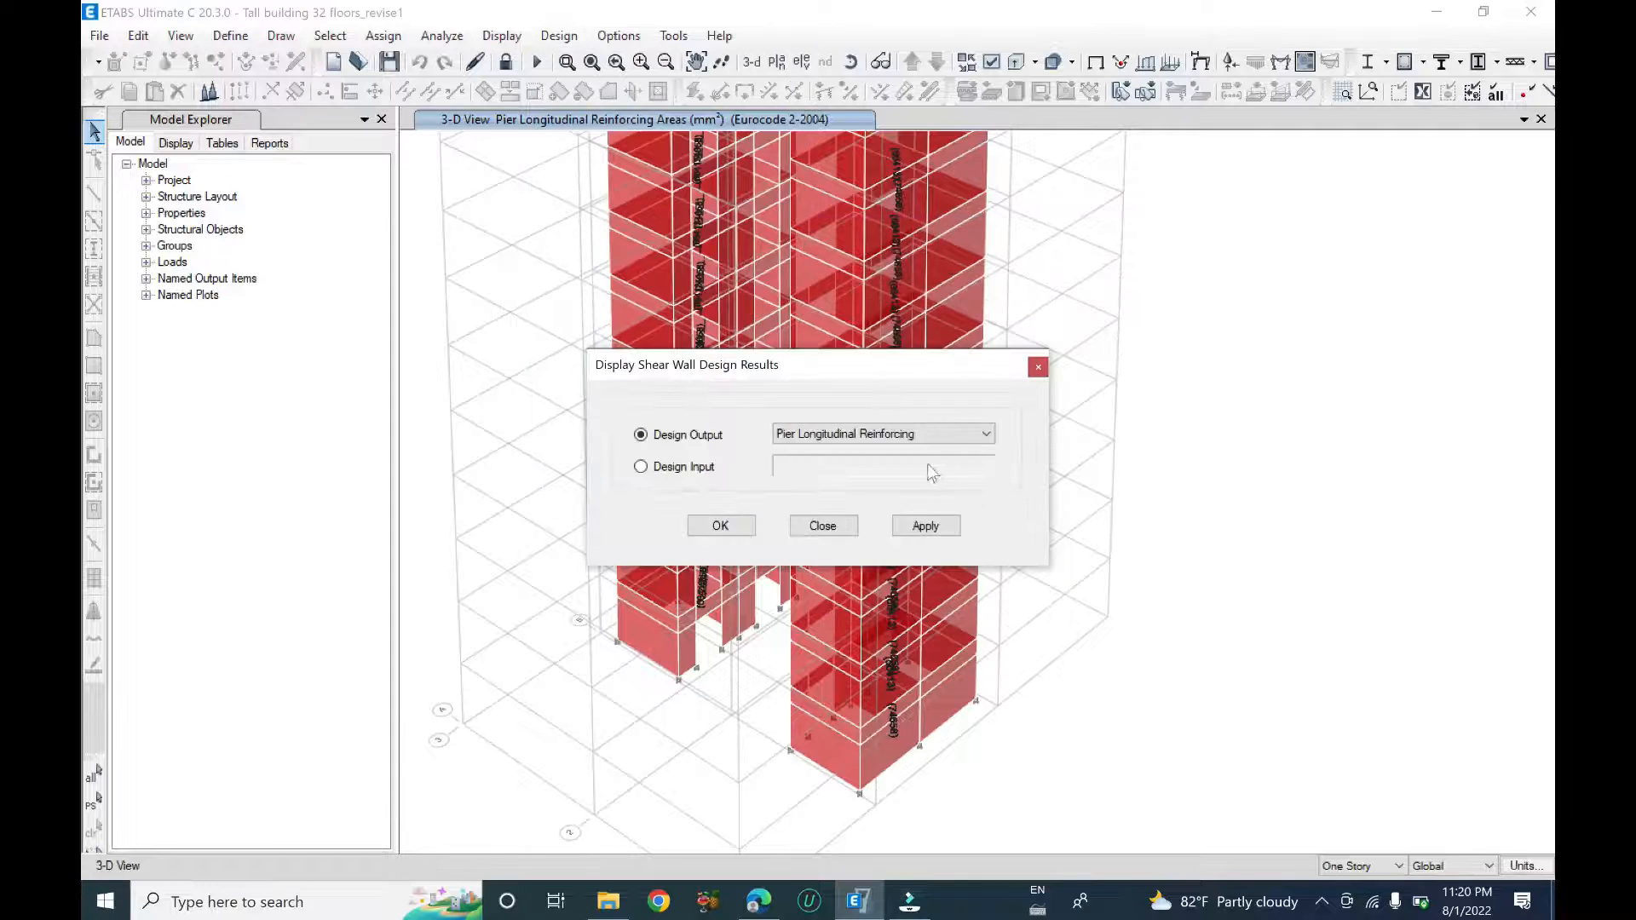
{"action": "left_click", "coordinate": [938, 434]}
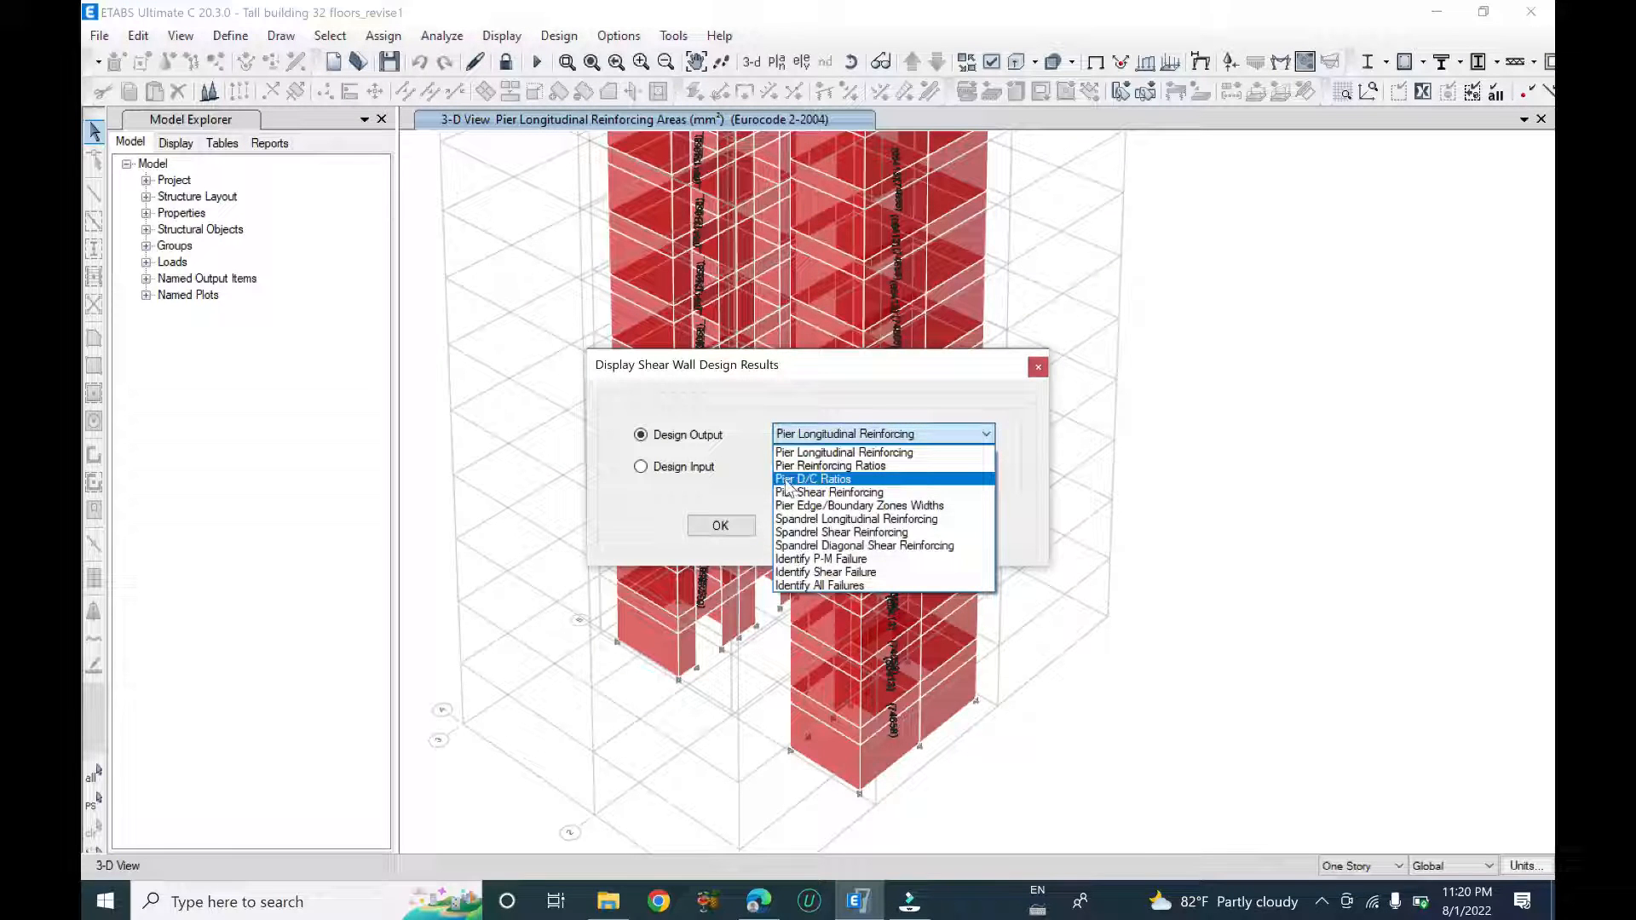
{"action": "left_click", "coordinate": [789, 482]}
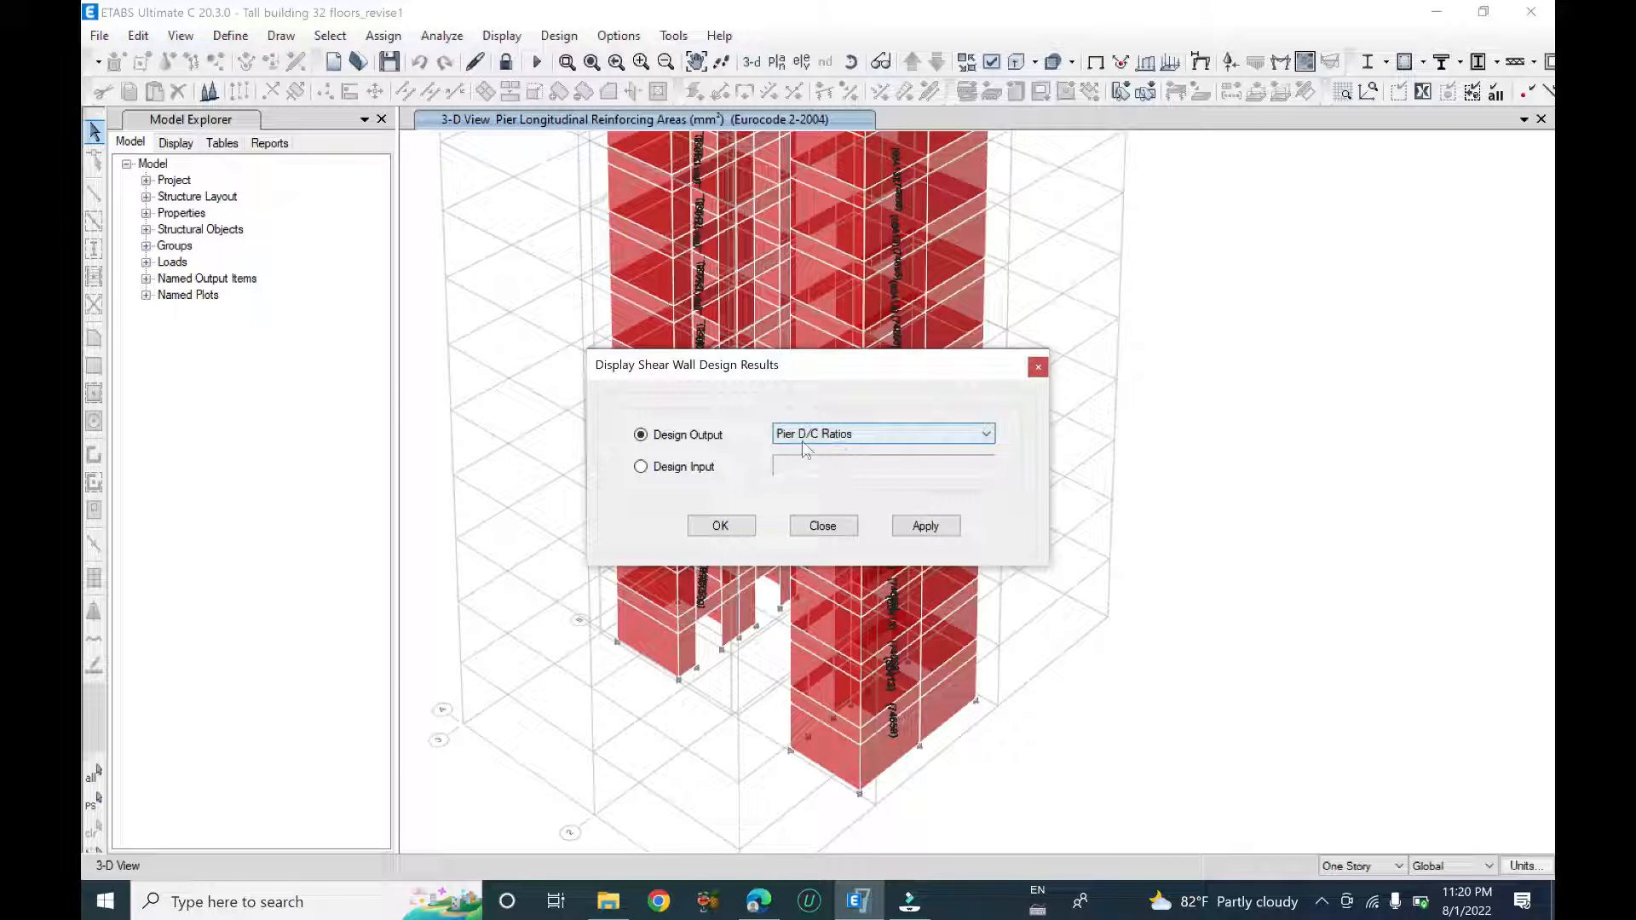
{"action": "left_click", "coordinate": [924, 526]}
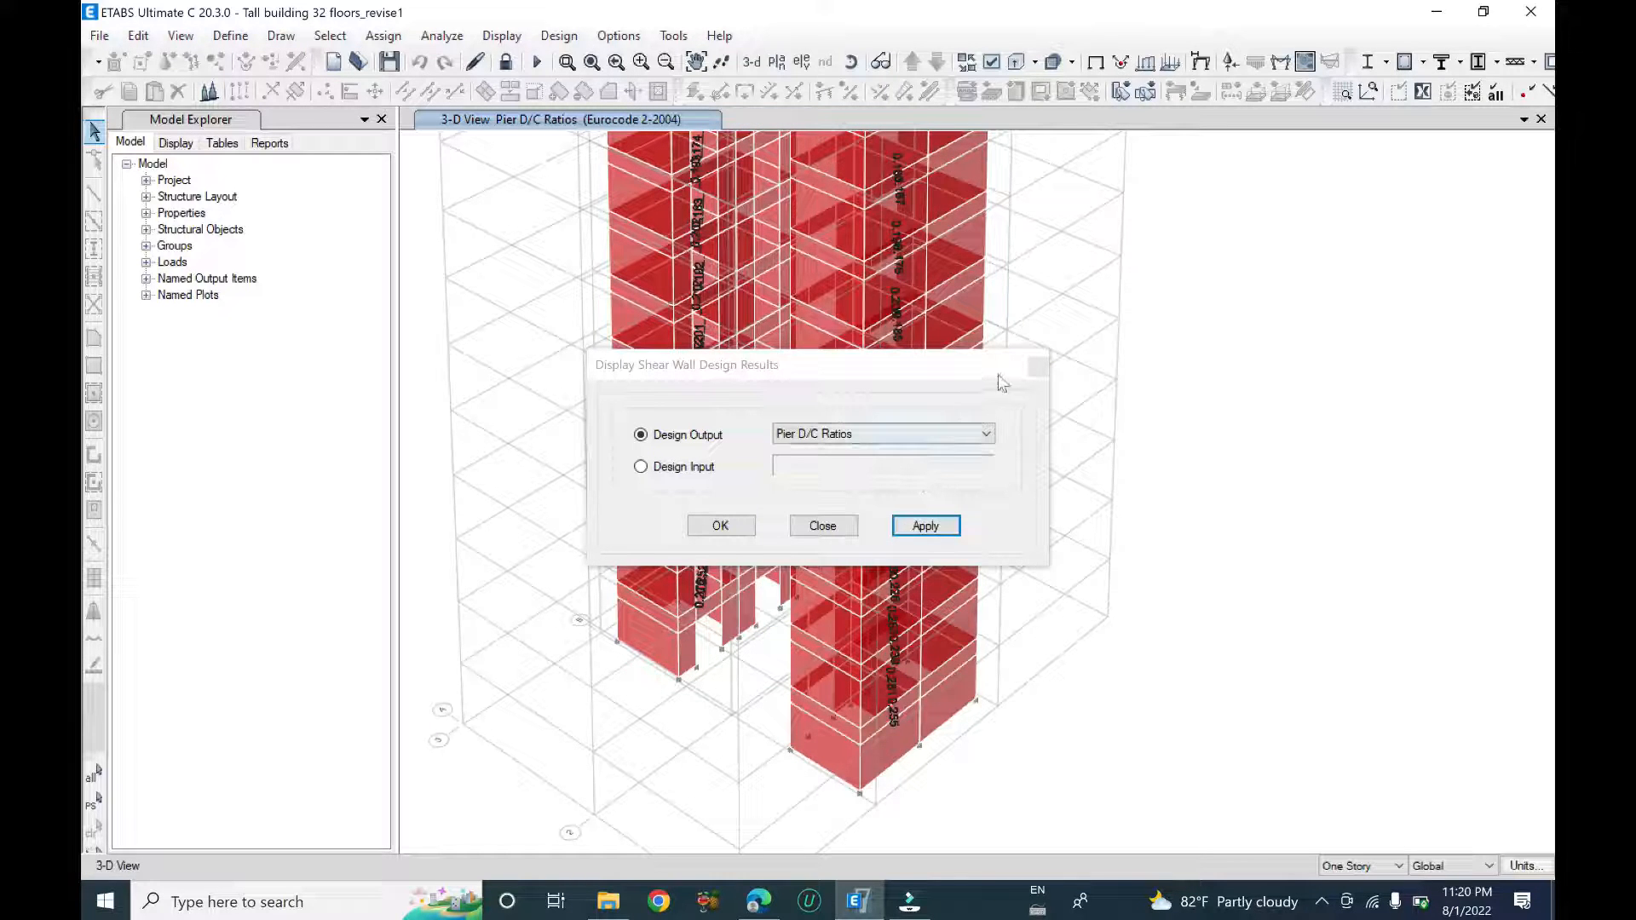
{"action": "left_click_drag", "start_coordinate": [988, 376], "coordinate": [1183, 378]}
{"action": "left_click", "coordinate": [1220, 363]}
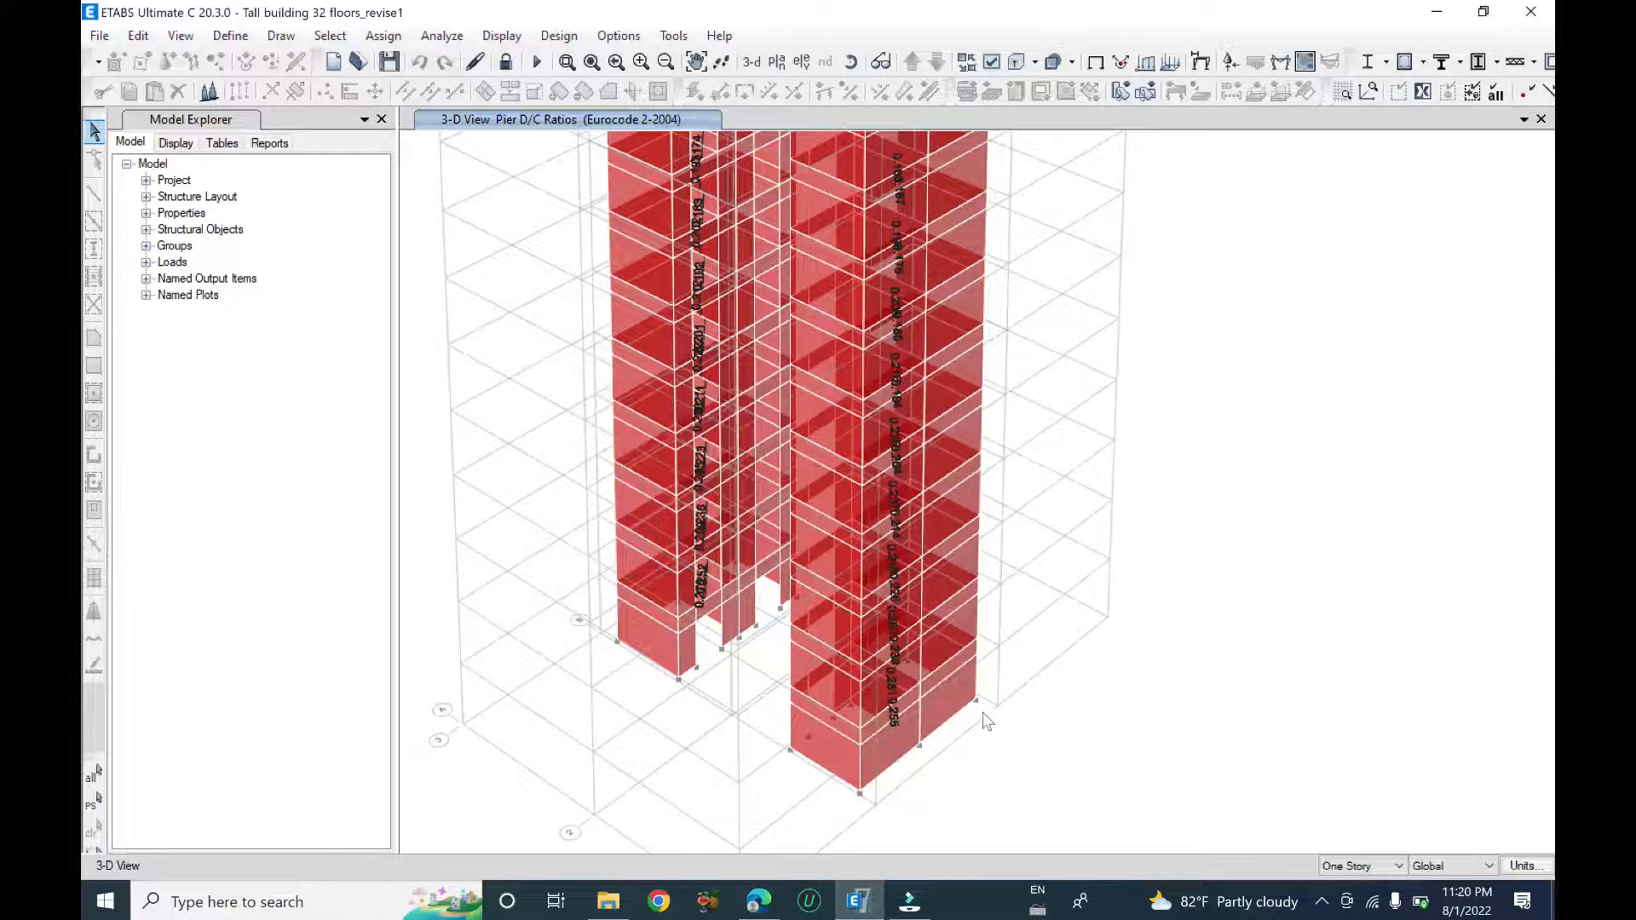
- Examine the pier D/C ratios on the lowest stories of the front core
{"action": "scroll", "coordinate": [895, 707], "scroll_direction": "up", "scroll_amount": 5}
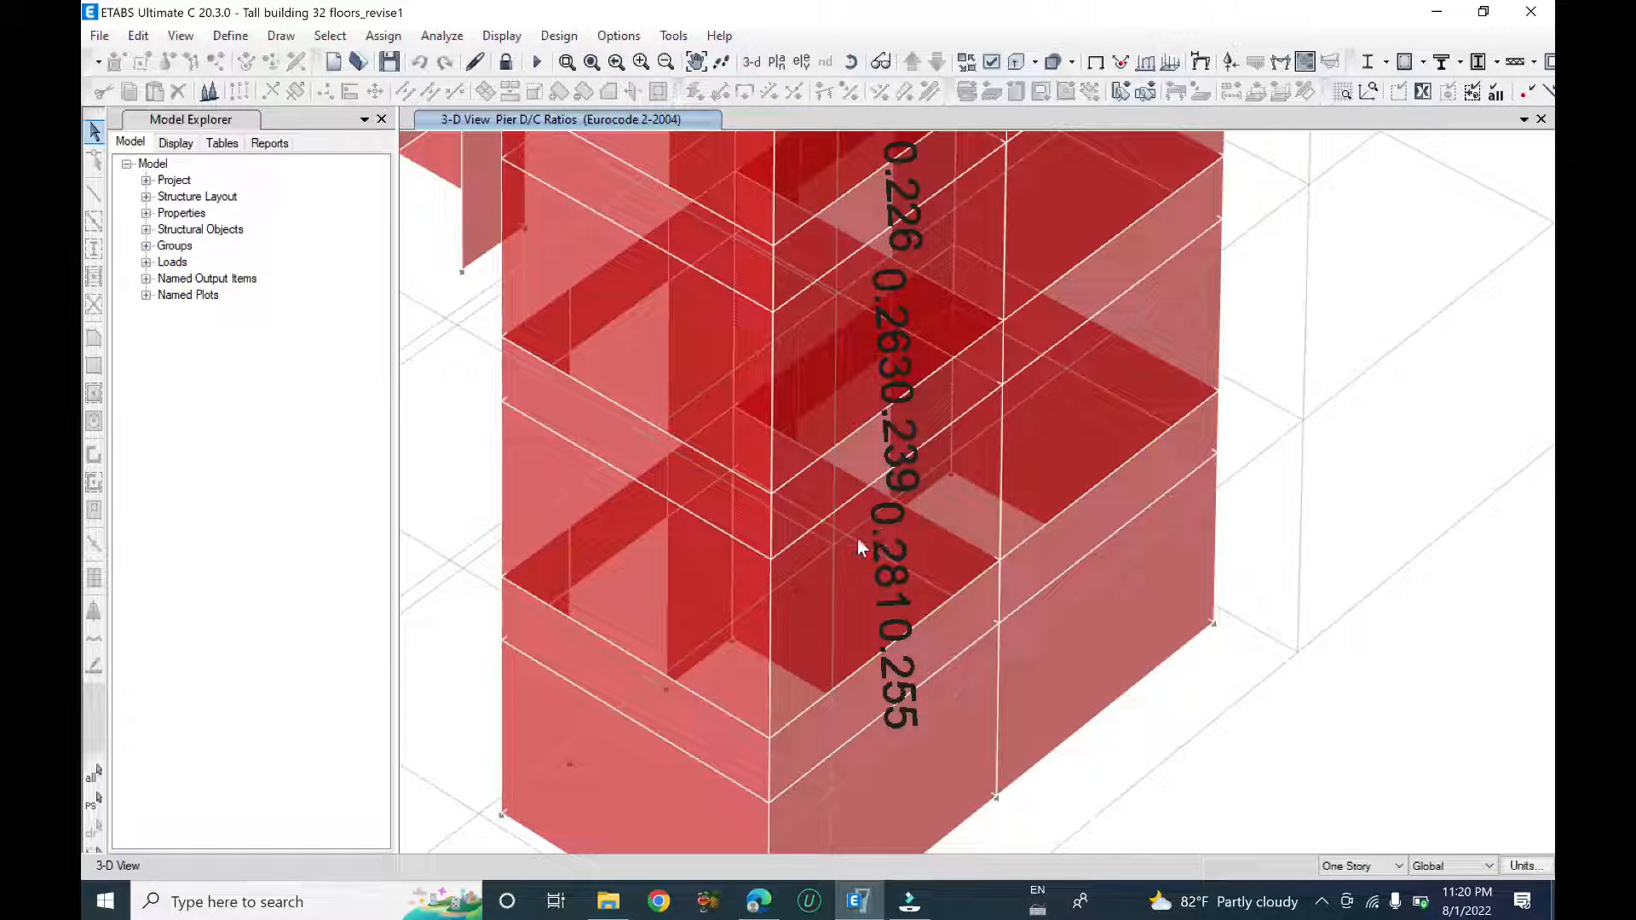
{"action": "middle_click_drag", "start_coordinate": [868, 514], "coordinate": [928, 600]}
{"action": "scroll", "coordinate": [944, 625], "scroll_direction": "down", "scroll_amount": 3}
{"action": "middle_click_drag", "start_coordinate": [933, 680], "coordinate": [943, 605]}
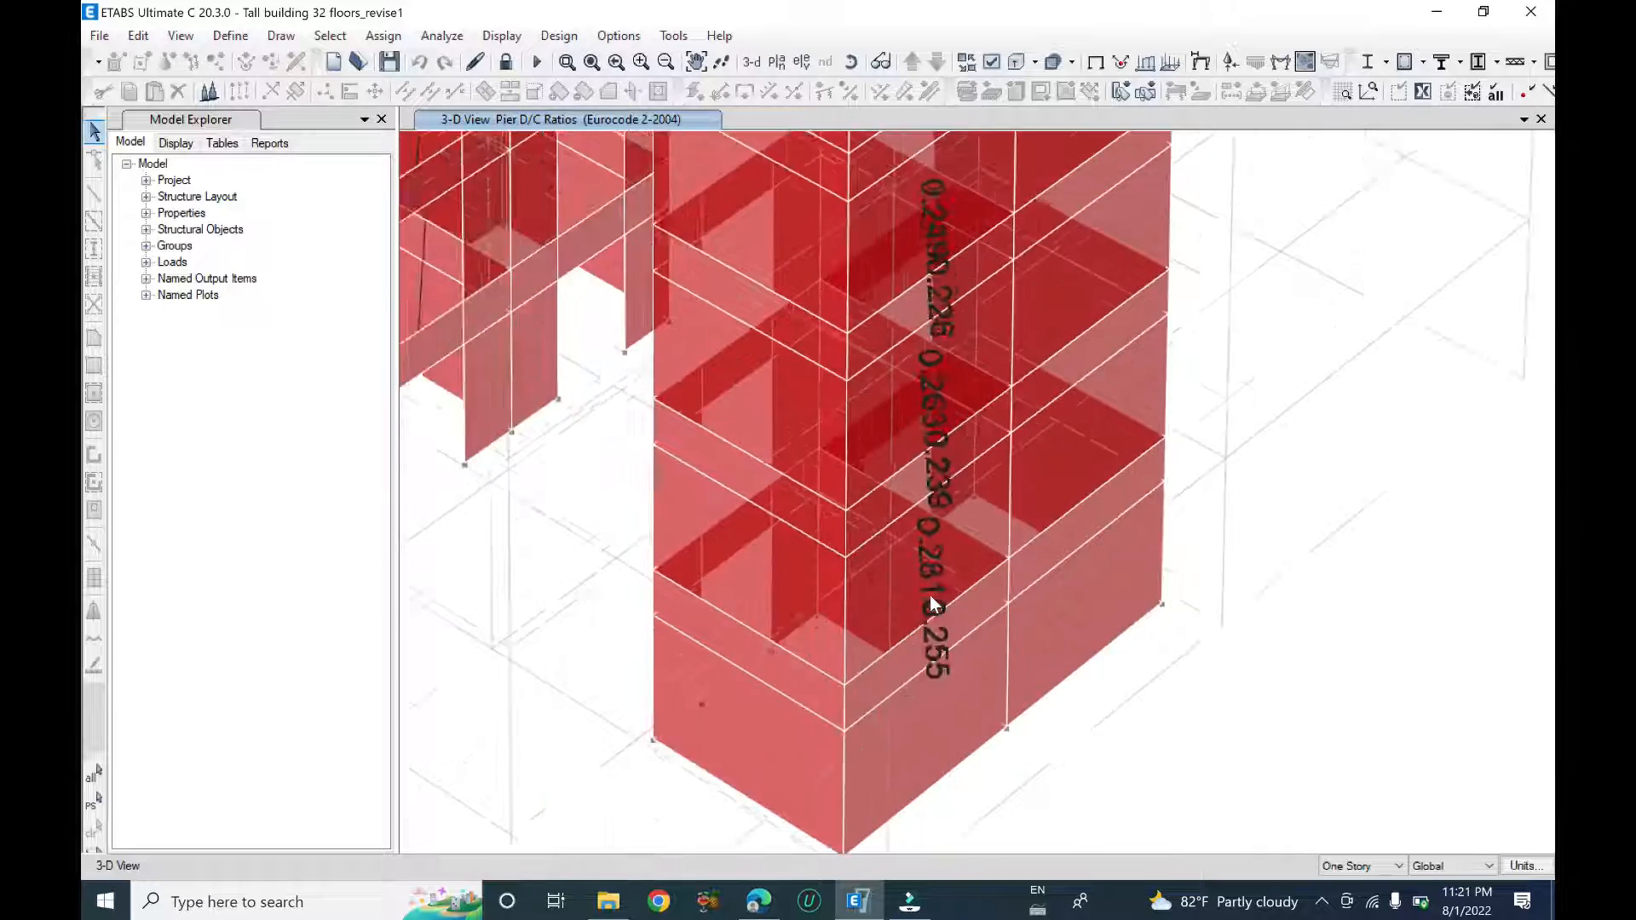
{"action": "scroll", "coordinate": [930, 597], "scroll_direction": "up", "scroll_amount": 1}
{"action": "scroll", "coordinate": [942, 607], "scroll_direction": "down", "scroll_amount": 4}
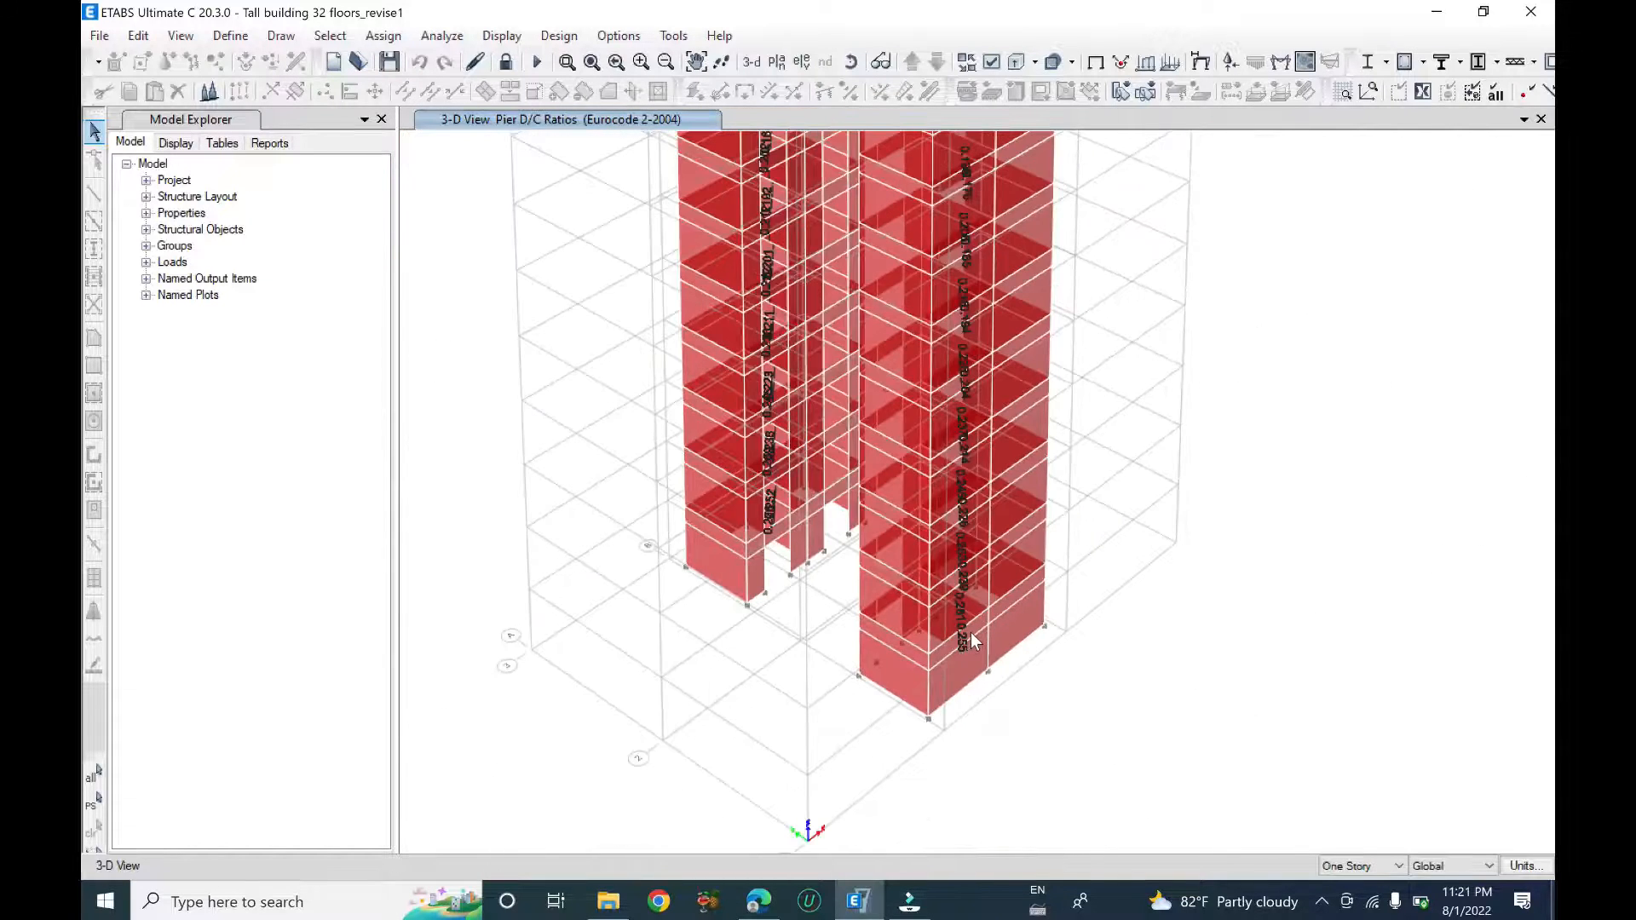
{"action": "scroll", "coordinate": [972, 637], "scroll_direction": "up", "scroll_amount": 2}
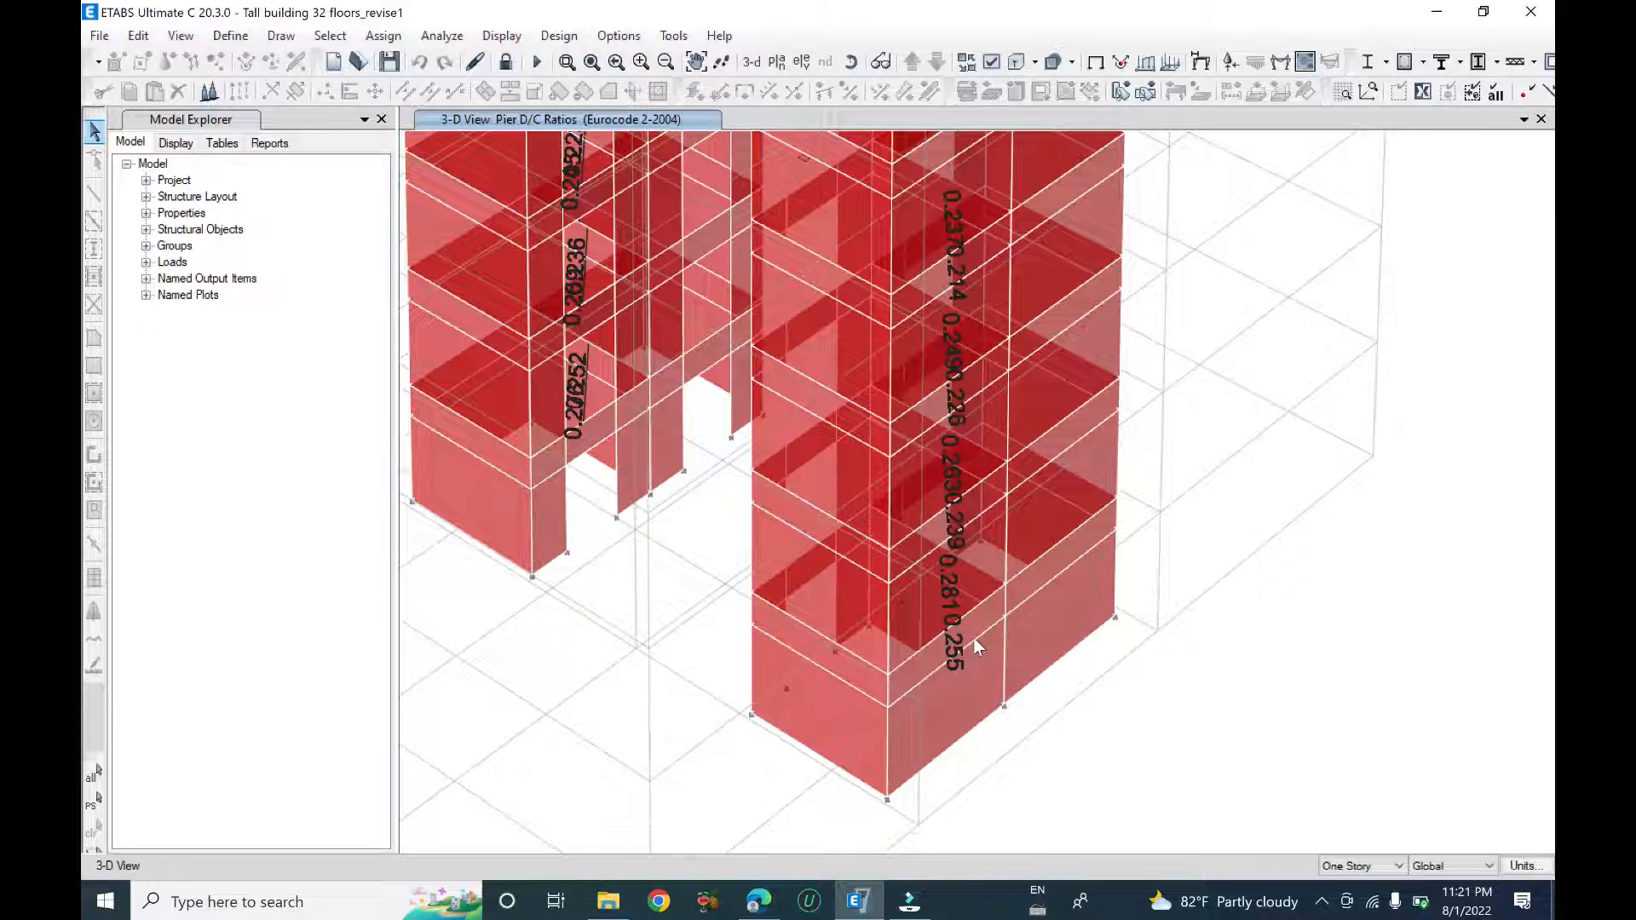
- Compare the pier D/C ratios at the base of both cores from the opposite side of the tower
{"action": "middle_click_drag", "start_coordinate": [831, 628], "coordinate": [1072, 591], "text": "shift"}
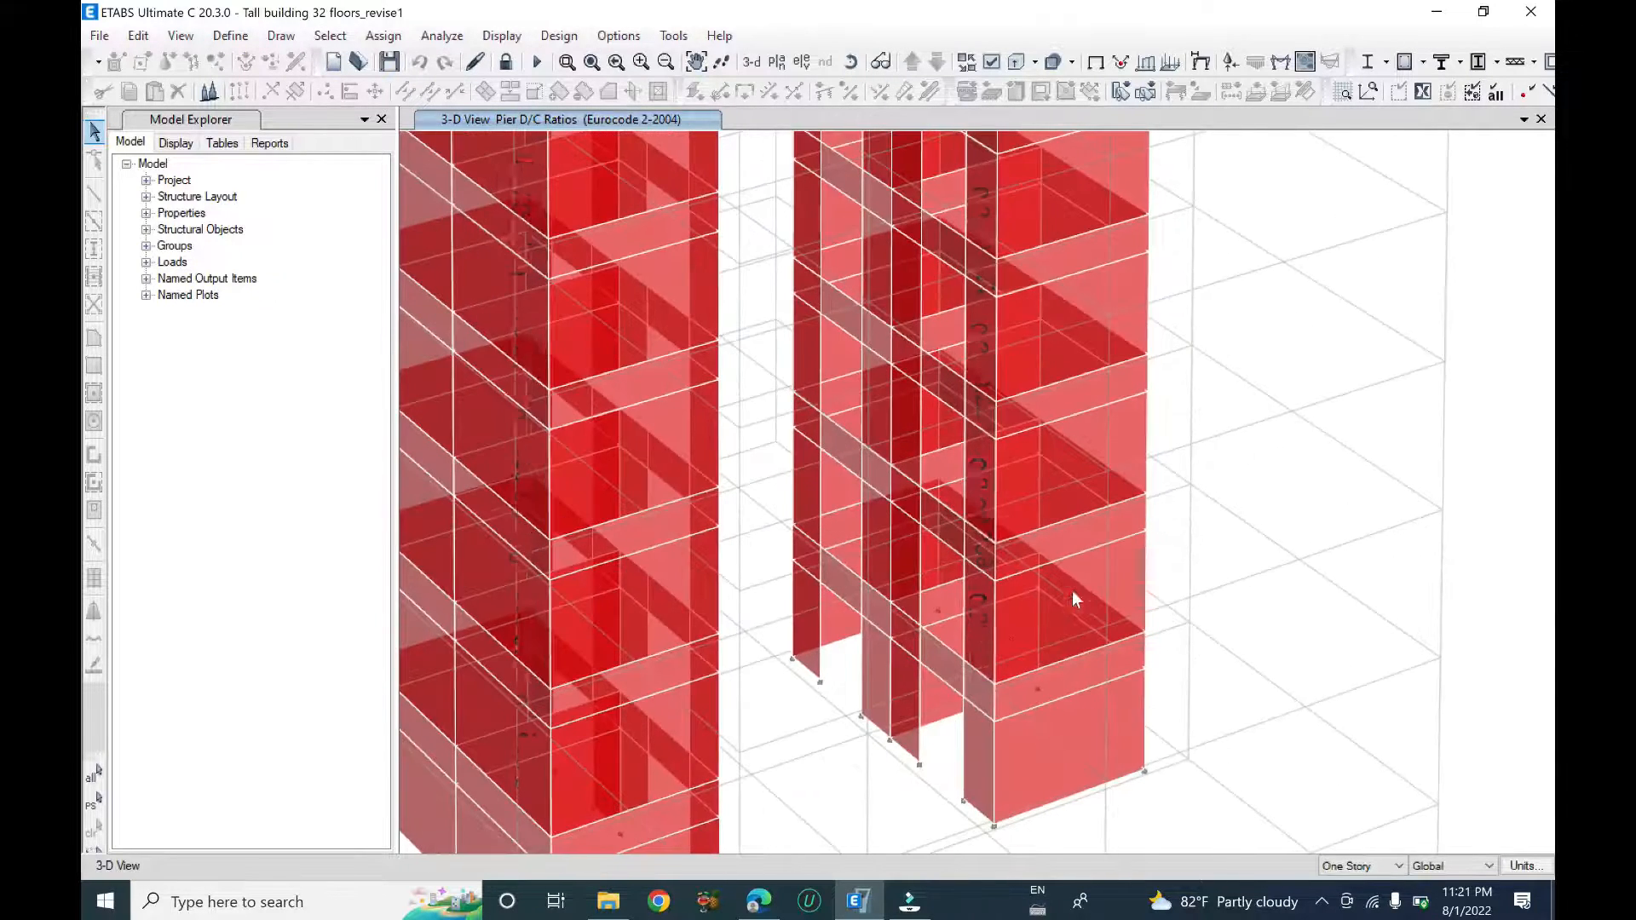
{"action": "middle_click_drag", "start_coordinate": [921, 653], "coordinate": [929, 519]}
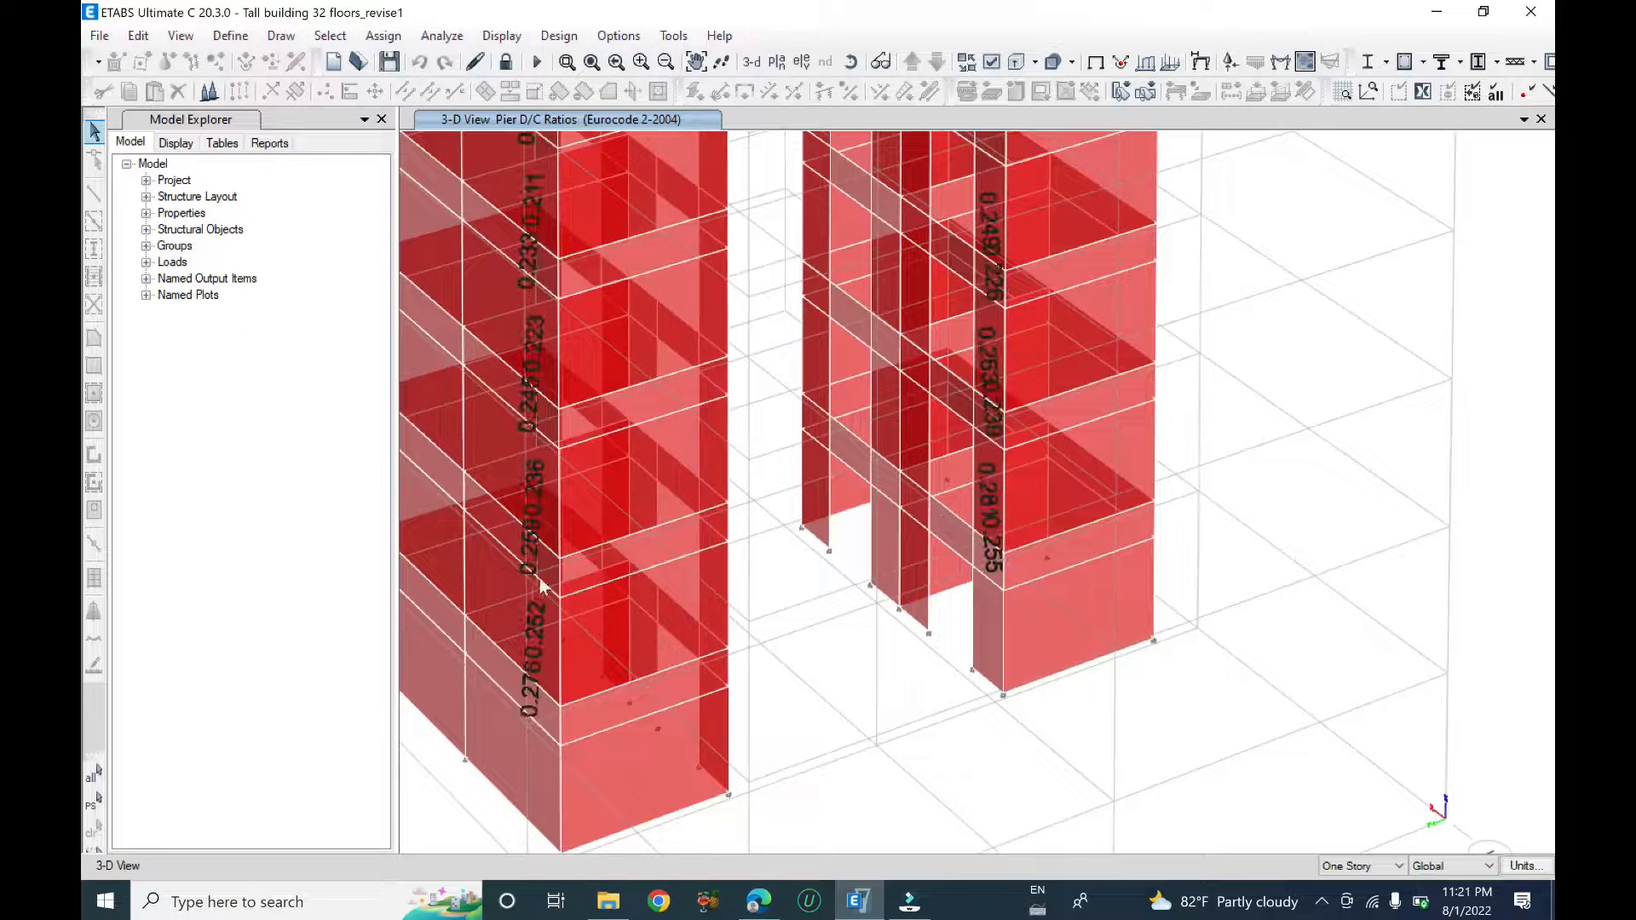
{"action": "middle_click_drag", "start_coordinate": [566, 621], "coordinate": [744, 536]}
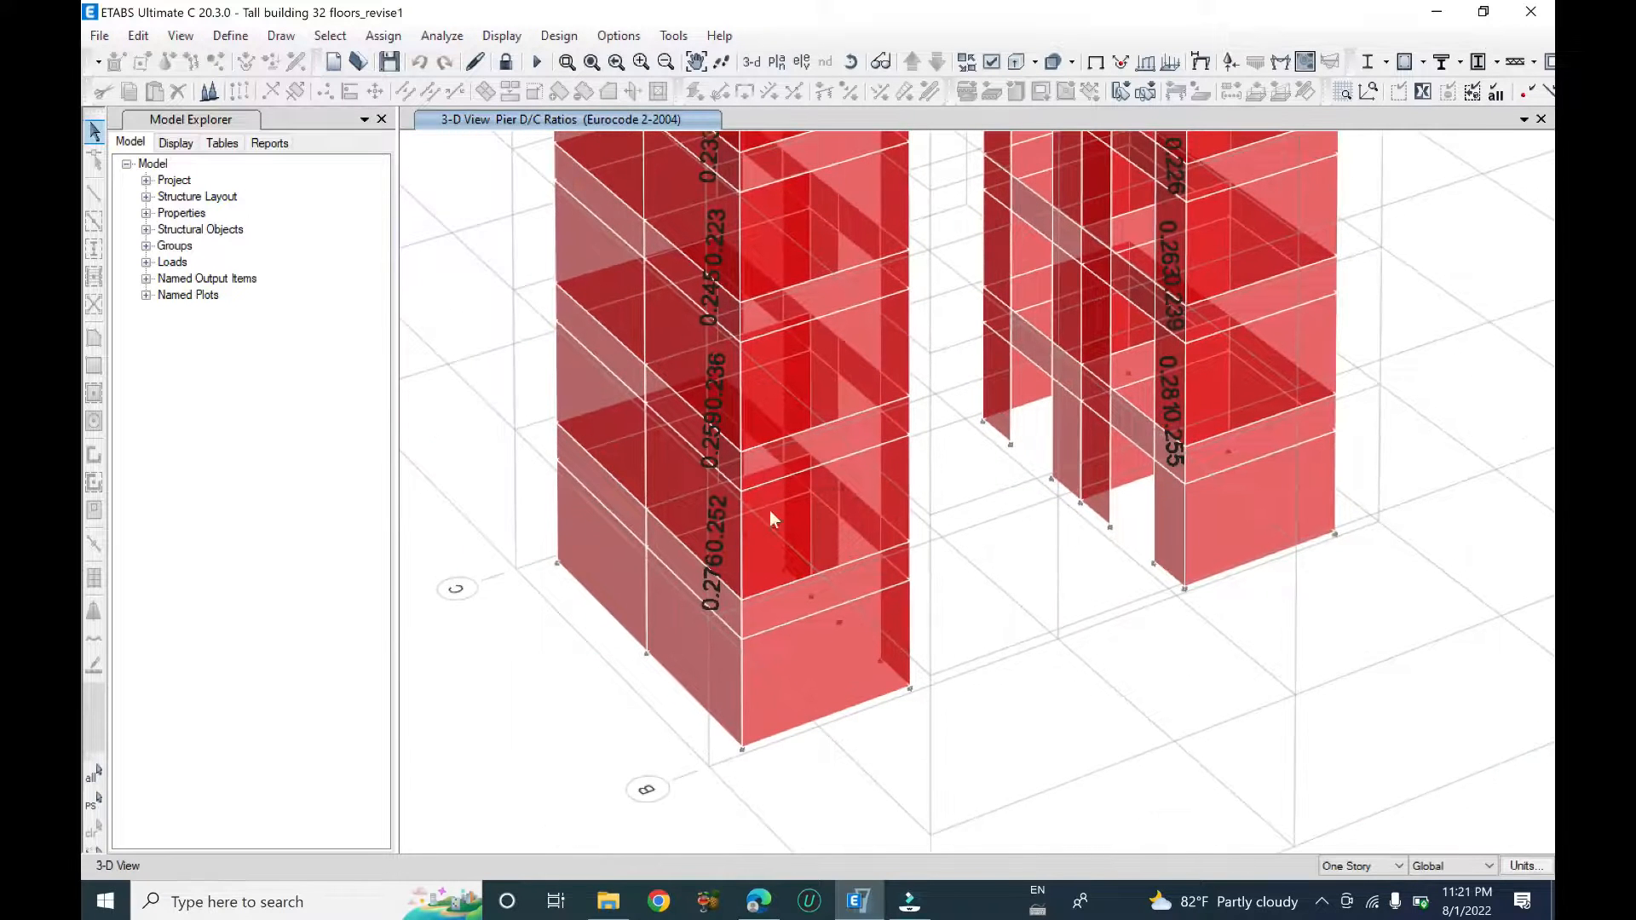
{"action": "scroll", "coordinate": [713, 610], "scroll_direction": "up", "scroll_amount": 3}
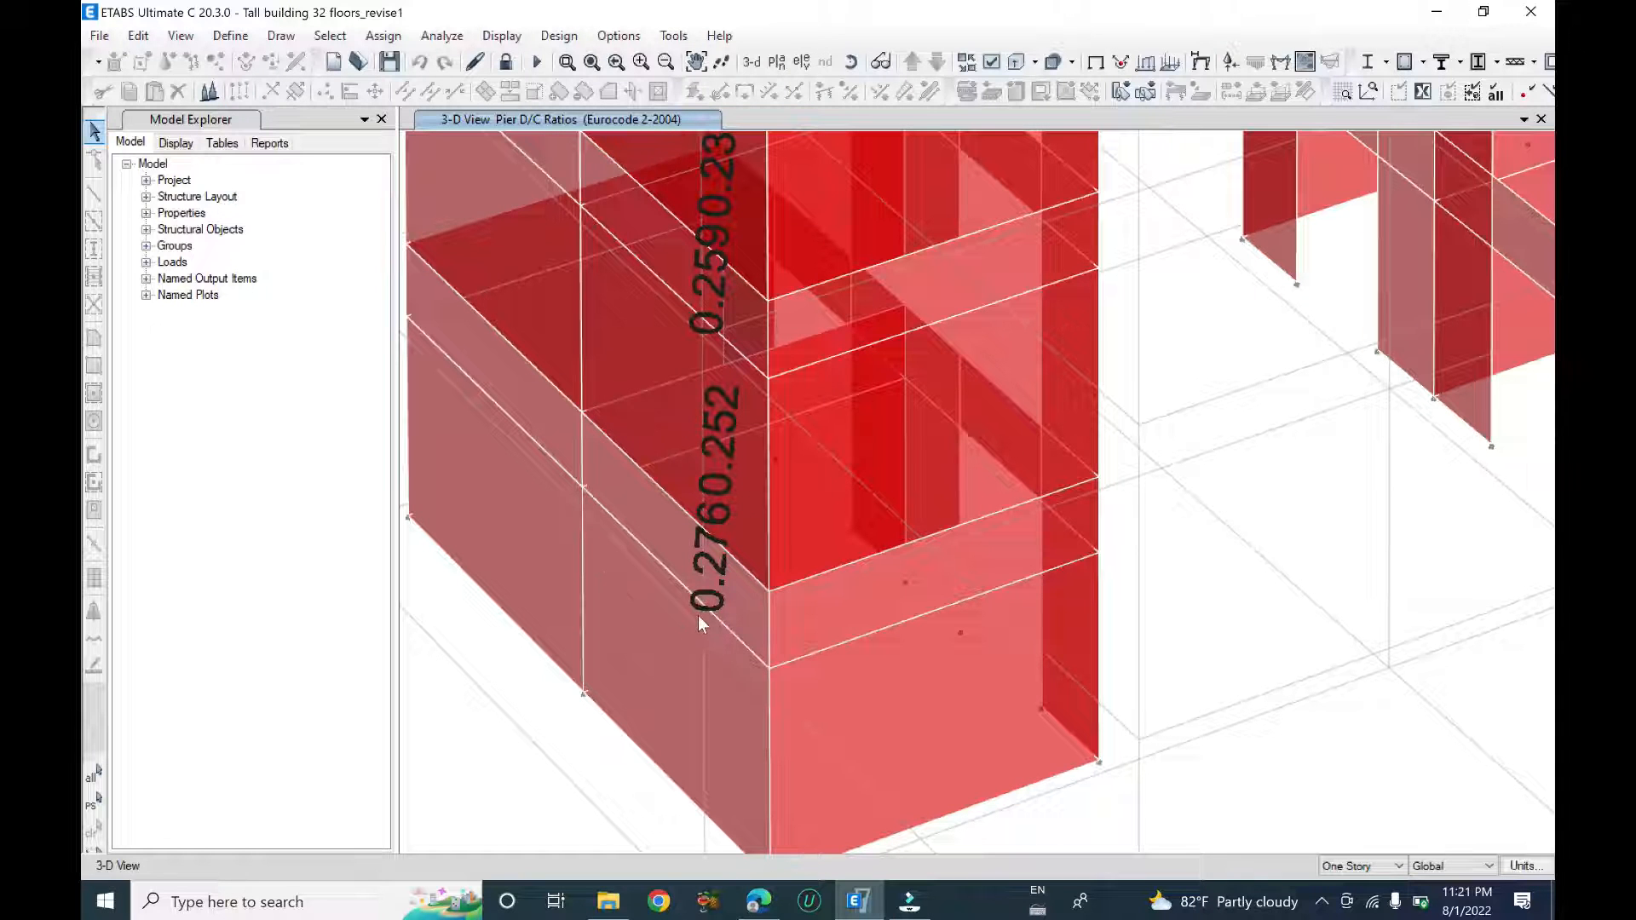
{"action": "scroll", "coordinate": [705, 562], "scroll_direction": "down", "scroll_amount": 5}
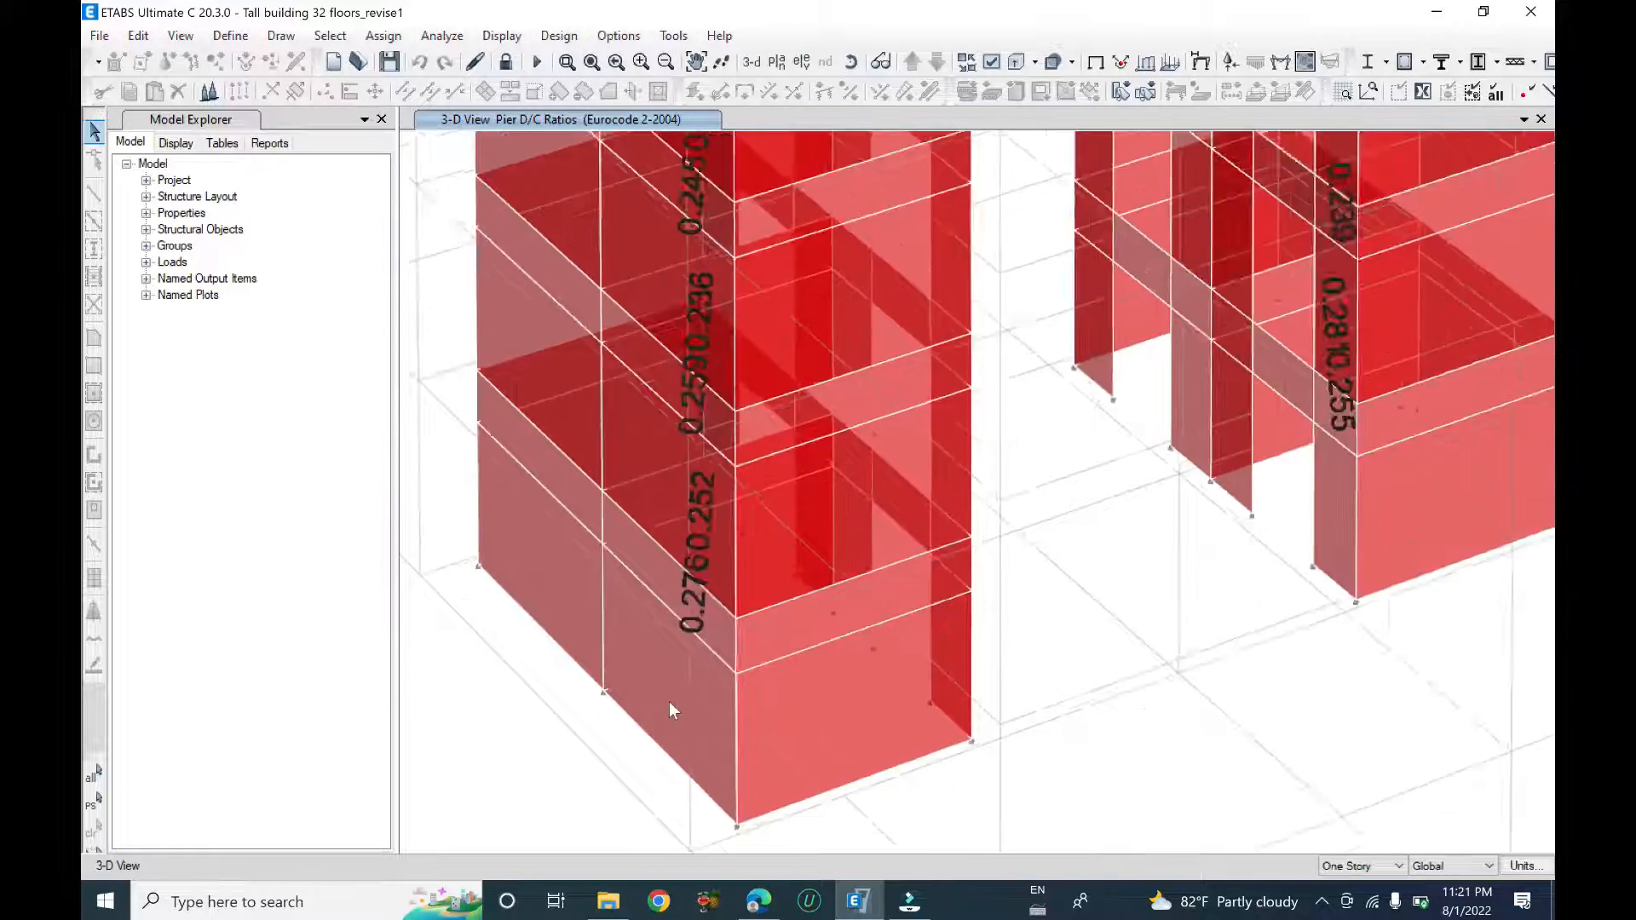
{"action": "scroll", "coordinate": [907, 560], "scroll_direction": "up", "scroll_amount": 4}
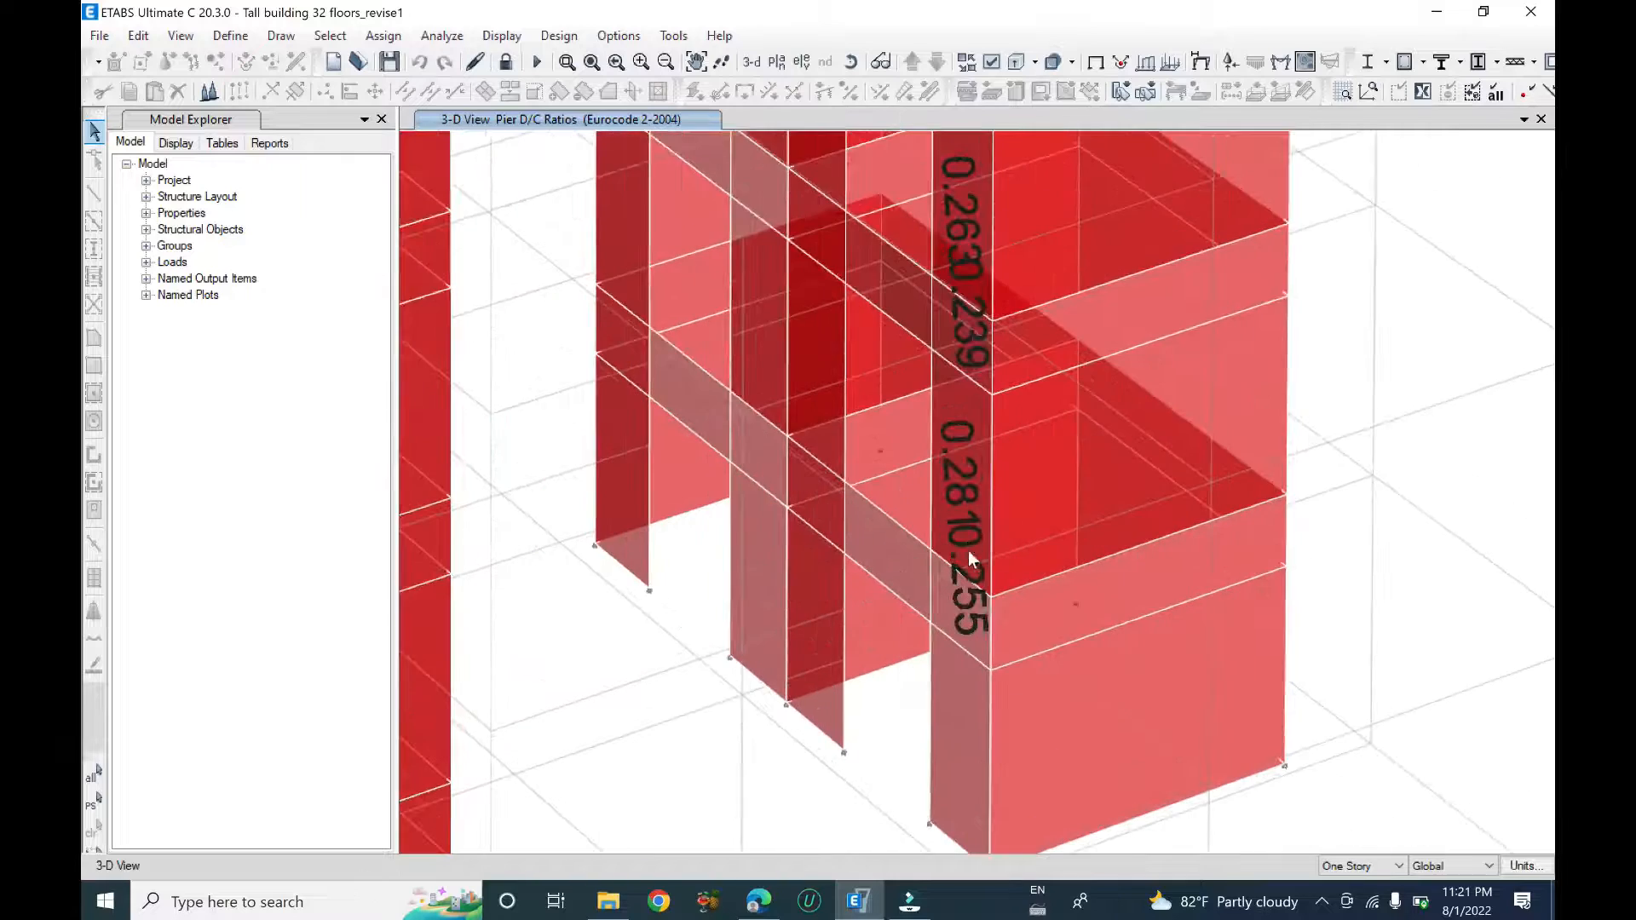
{"action": "scroll", "coordinate": [1017, 605], "scroll_direction": "down", "scroll_amount": 2}
{"action": "scroll", "coordinate": [1041, 612], "scroll_direction": "up", "scroll_amount": 5}
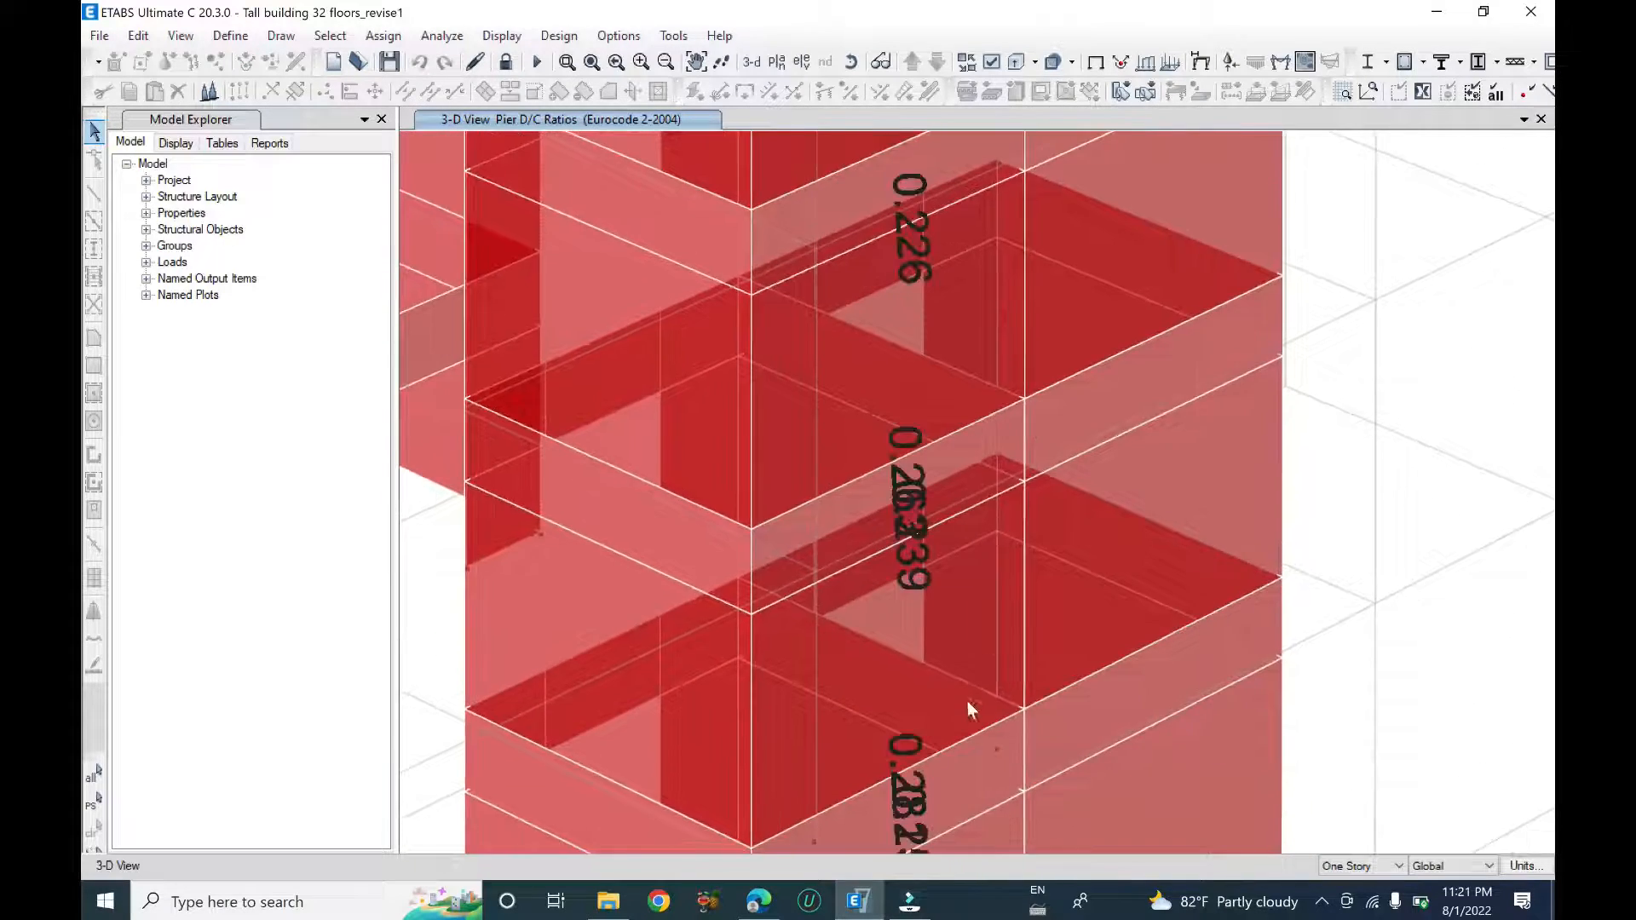
{"action": "scroll", "coordinate": [999, 519], "scroll_direction": "down", "scroll_amount": 2}
{"action": "scroll", "coordinate": [941, 513], "scroll_direction": "up", "scroll_amount": 2}
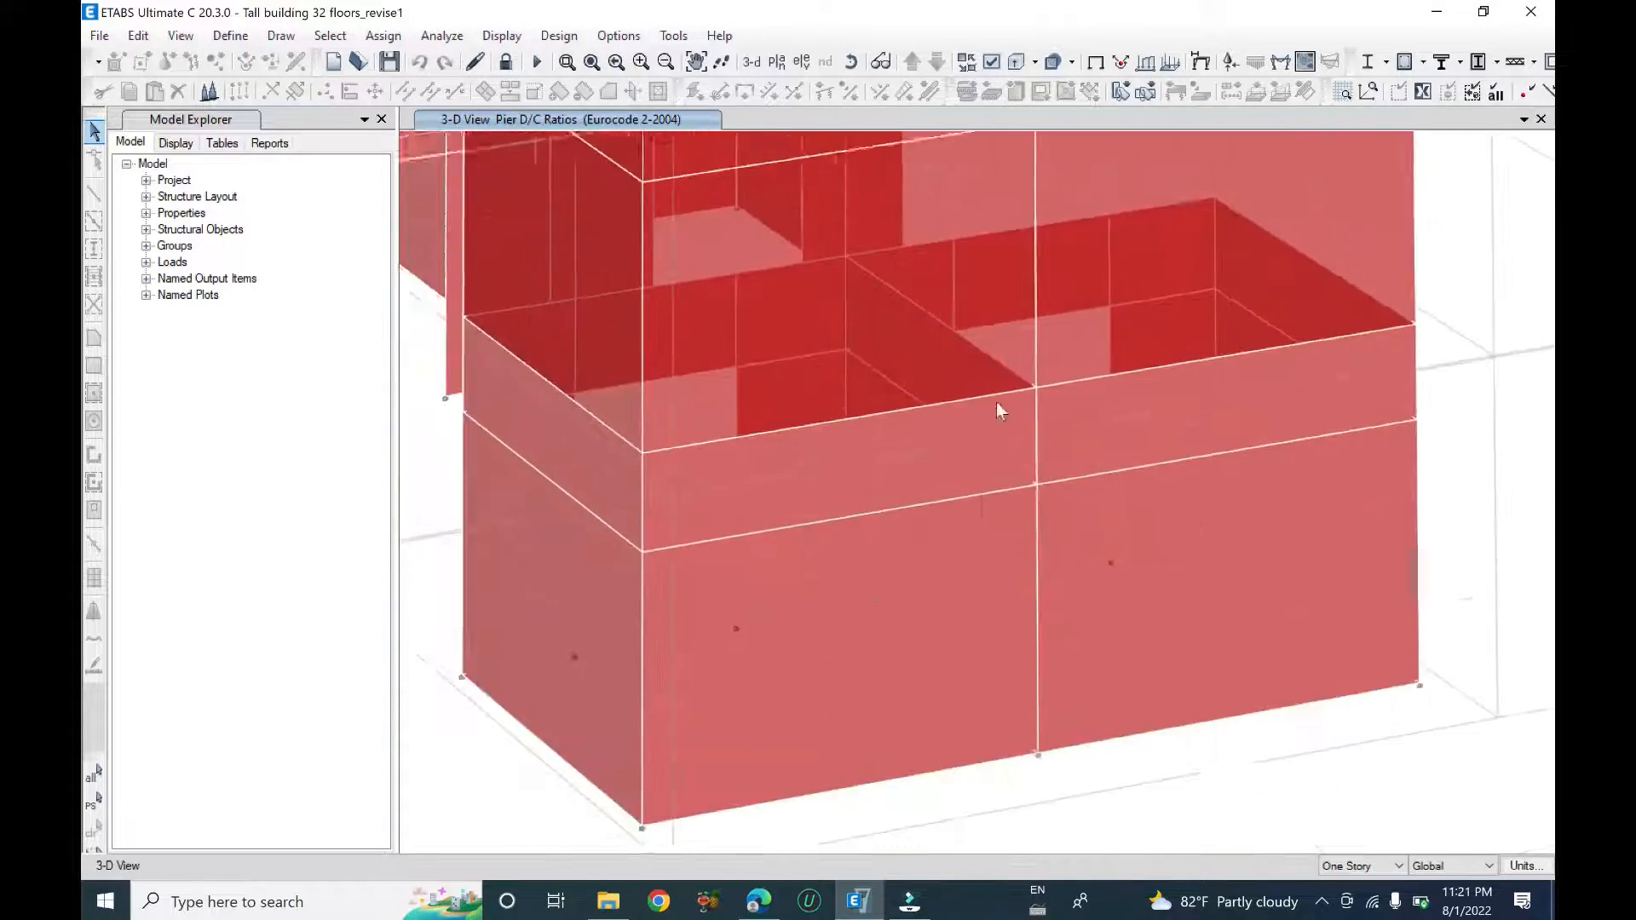
{"action": "scroll", "coordinate": [982, 507], "scroll_direction": "down", "scroll_amount": 6}
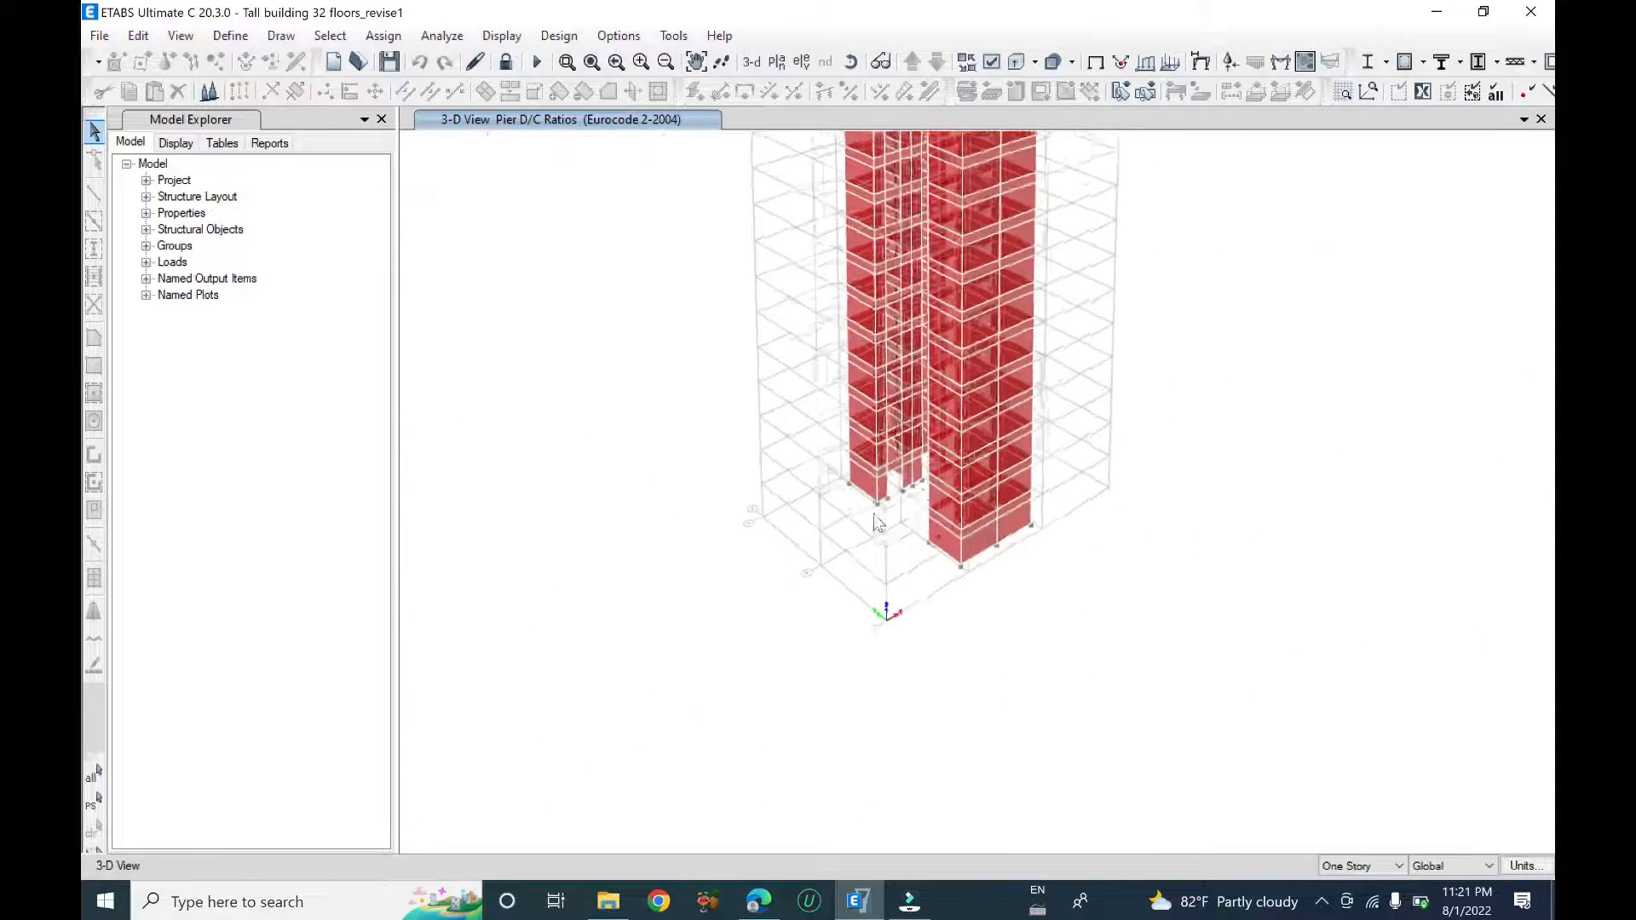
{"action": "scroll", "coordinate": [937, 522], "scroll_direction": "up", "scroll_amount": 3}
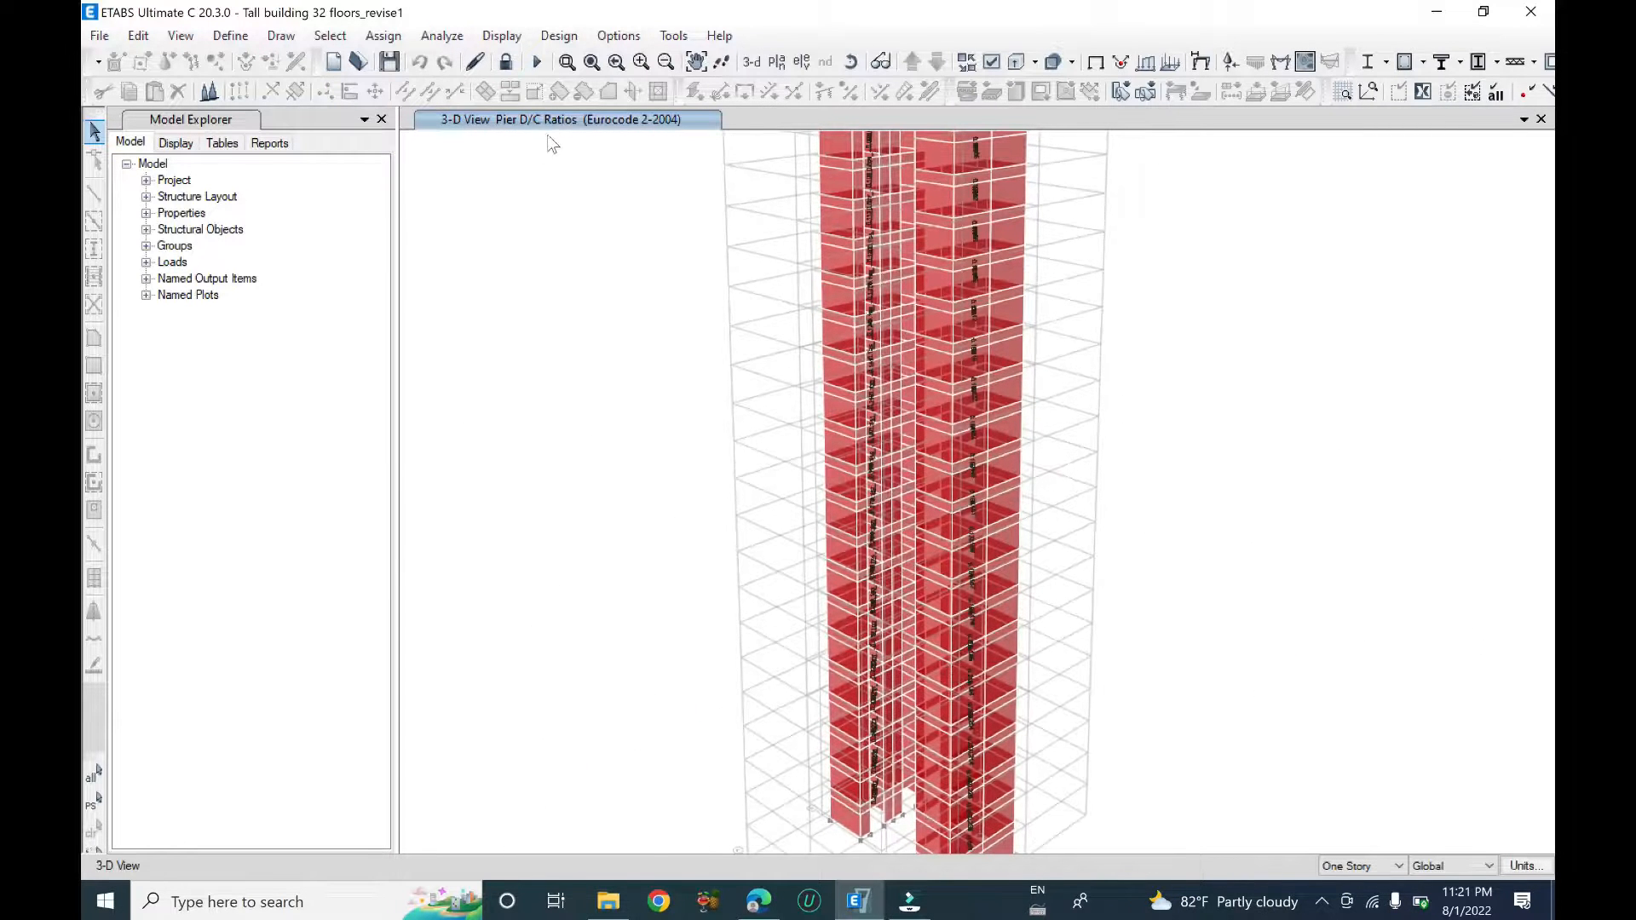
- Display the Pier Reinforcing Ratios as the shear wall design output and inspect them at the base of both cores
{"action": "left_click", "coordinate": [545, 45]}
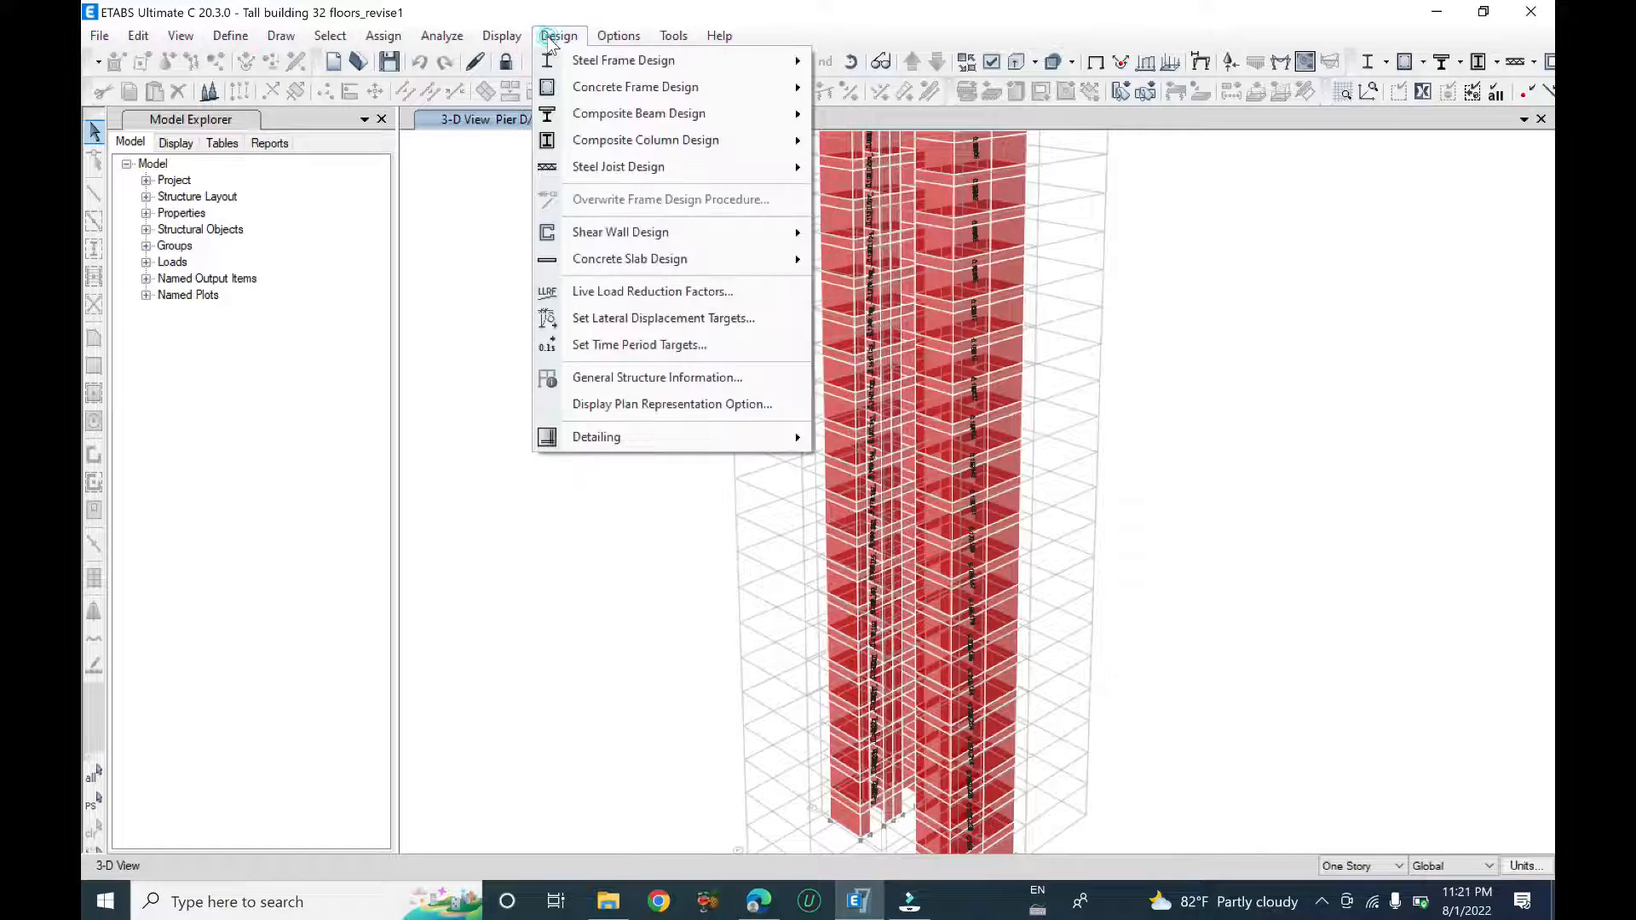
{"action": "mouse_move", "coordinate": [681, 244]}
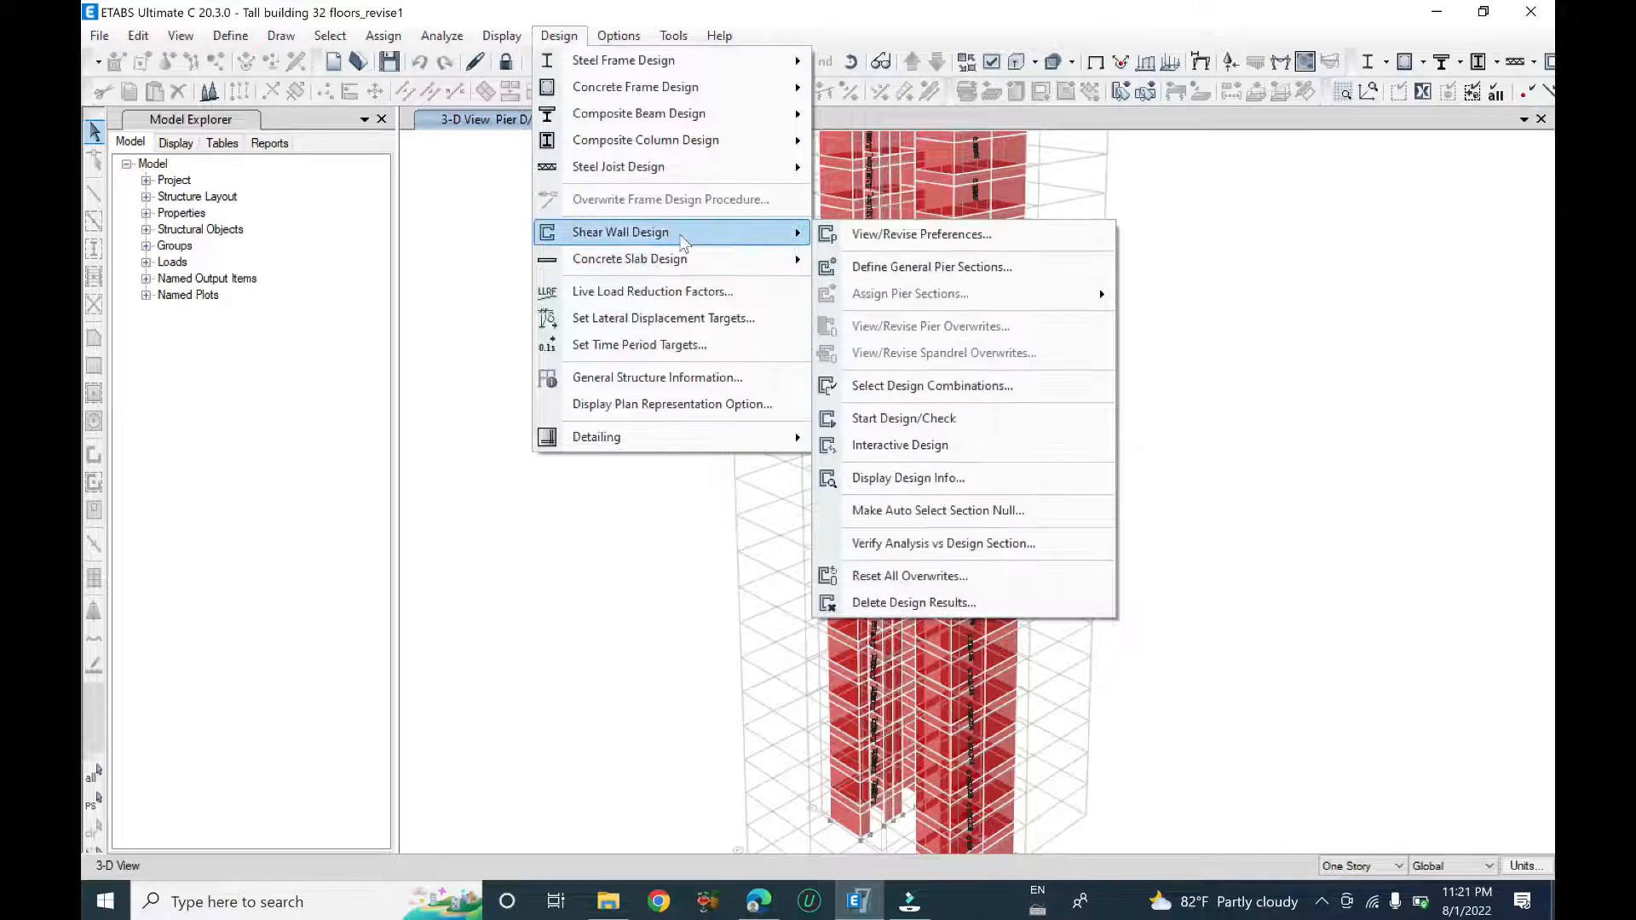
{"action": "left_click", "coordinate": [1009, 482]}
{"action": "left_click", "coordinate": [1071, 430]}
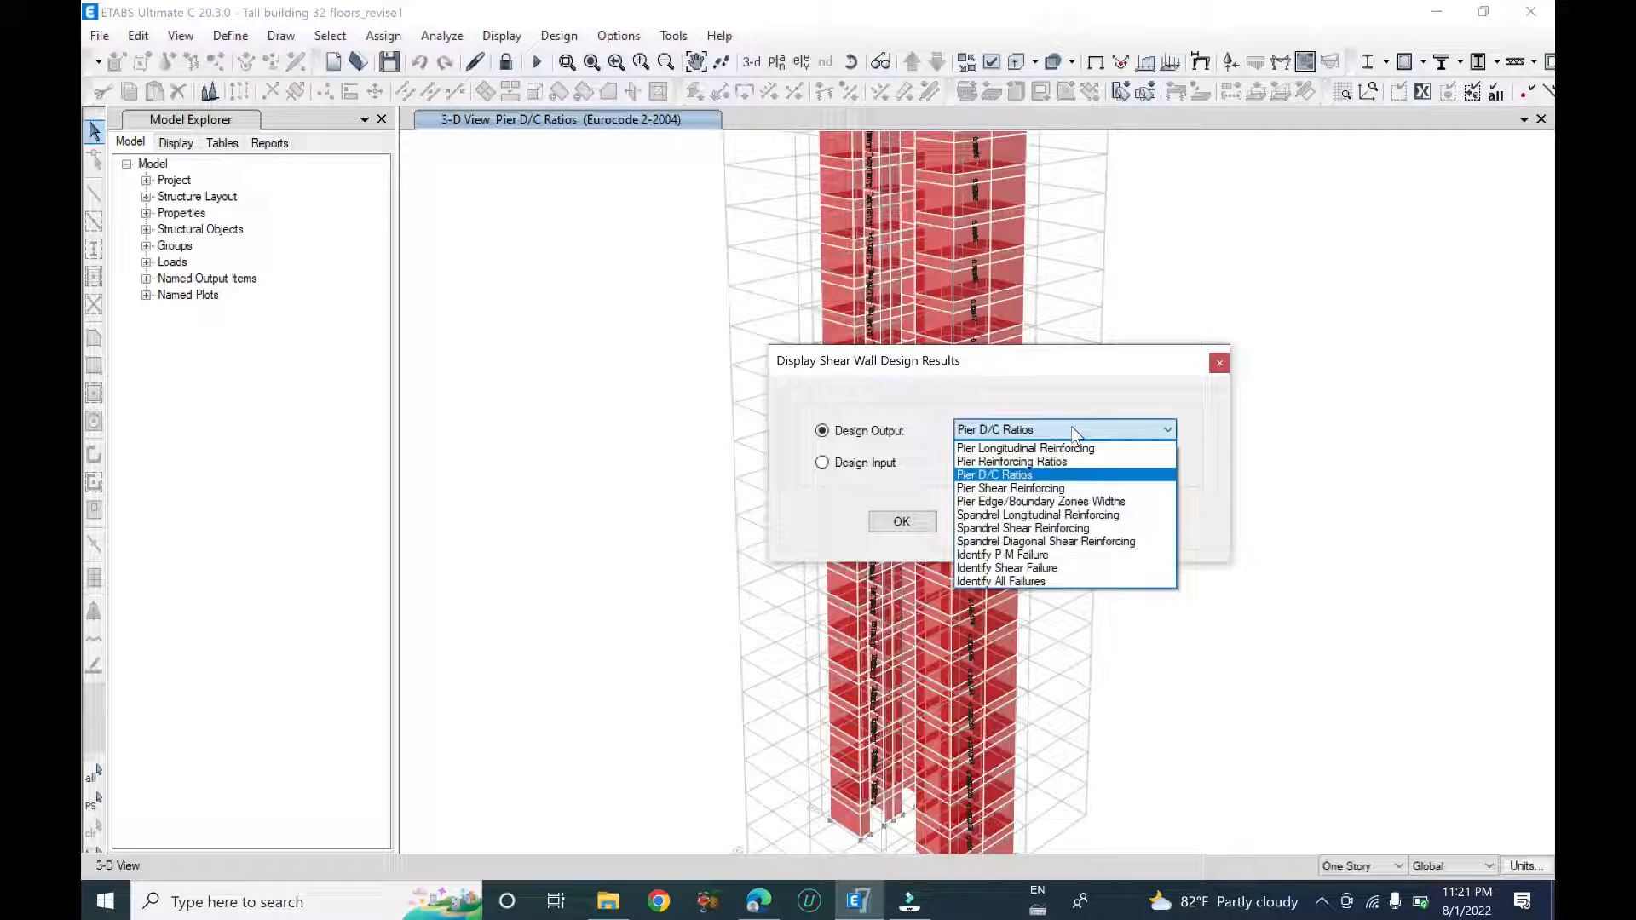
{"action": "left_click", "coordinate": [1006, 462]}
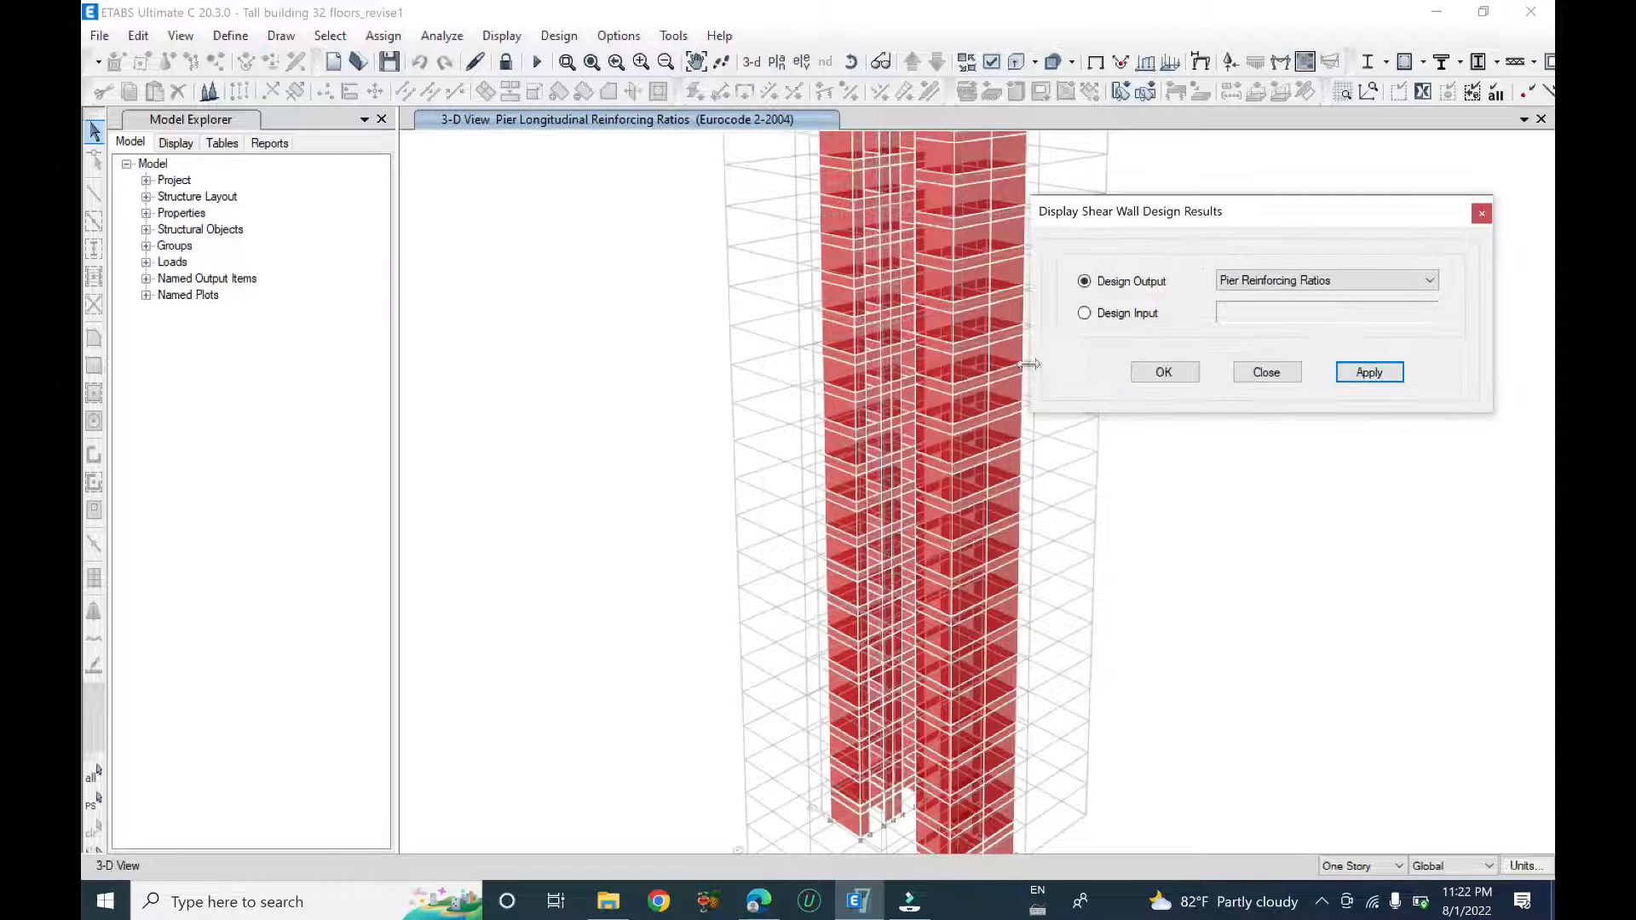
{"action": "scroll", "coordinate": [826, 663], "scroll_direction": "down", "scroll_amount": 2}
{"action": "scroll", "coordinate": [911, 600], "scroll_direction": "up", "scroll_amount": 5}
{"action": "middle_click_drag", "start_coordinate": [861, 575], "coordinate": [1143, 595], "text": "shift"}
{"action": "middle_click_drag", "start_coordinate": [885, 596], "coordinate": [950, 384]}
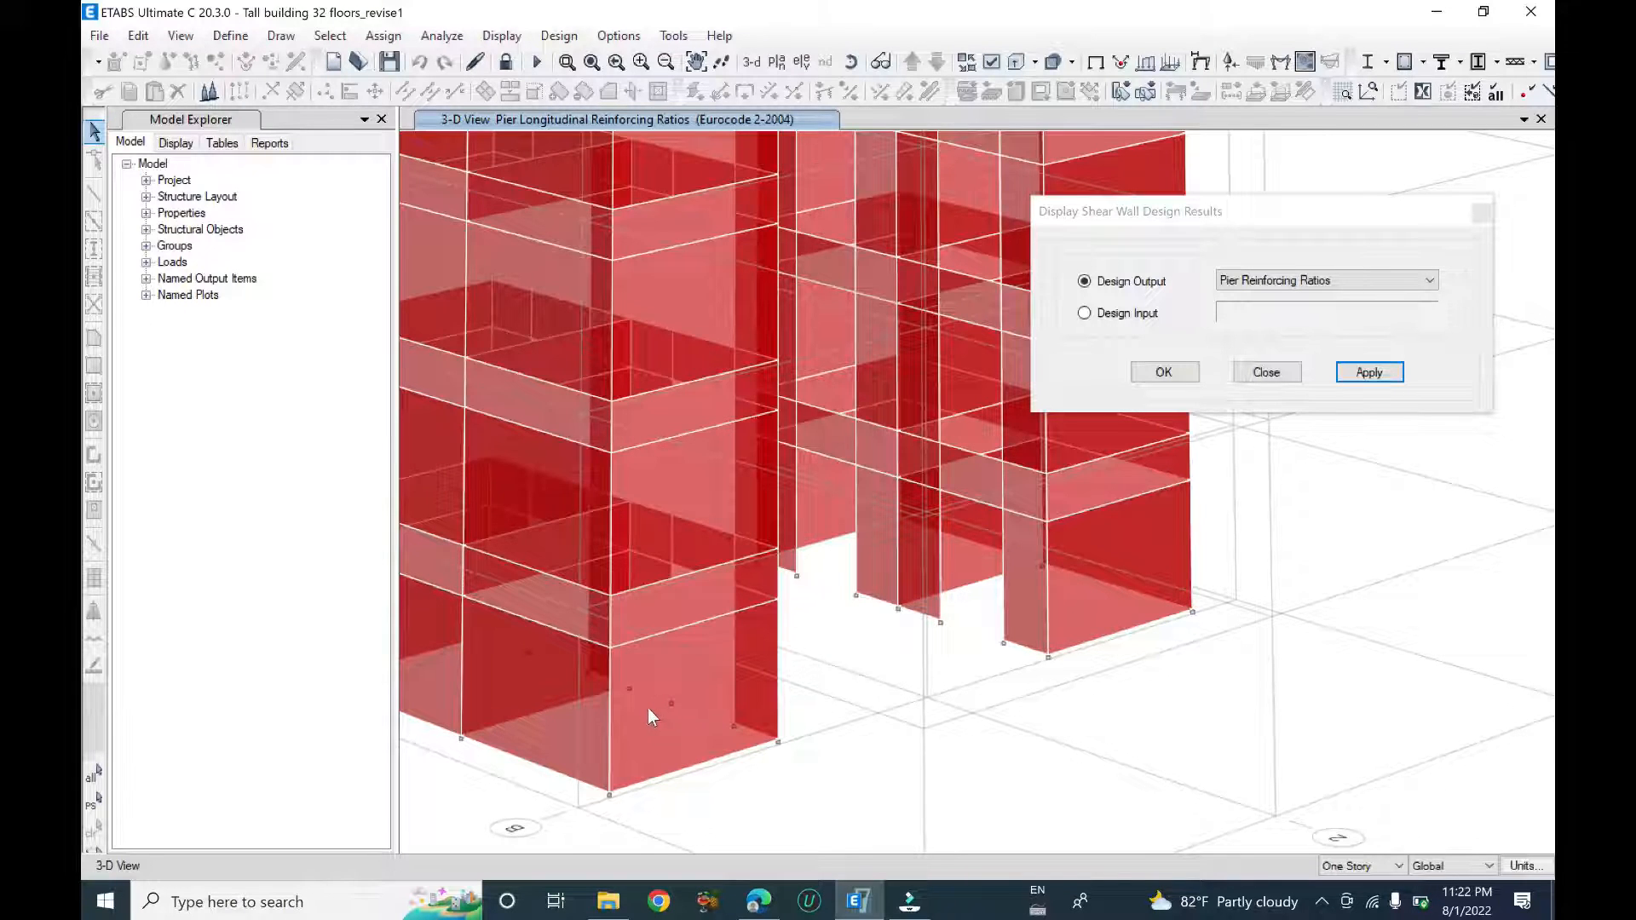
{"action": "middle_click_drag", "start_coordinate": [1009, 675], "coordinate": [788, 669], "text": "shift"}
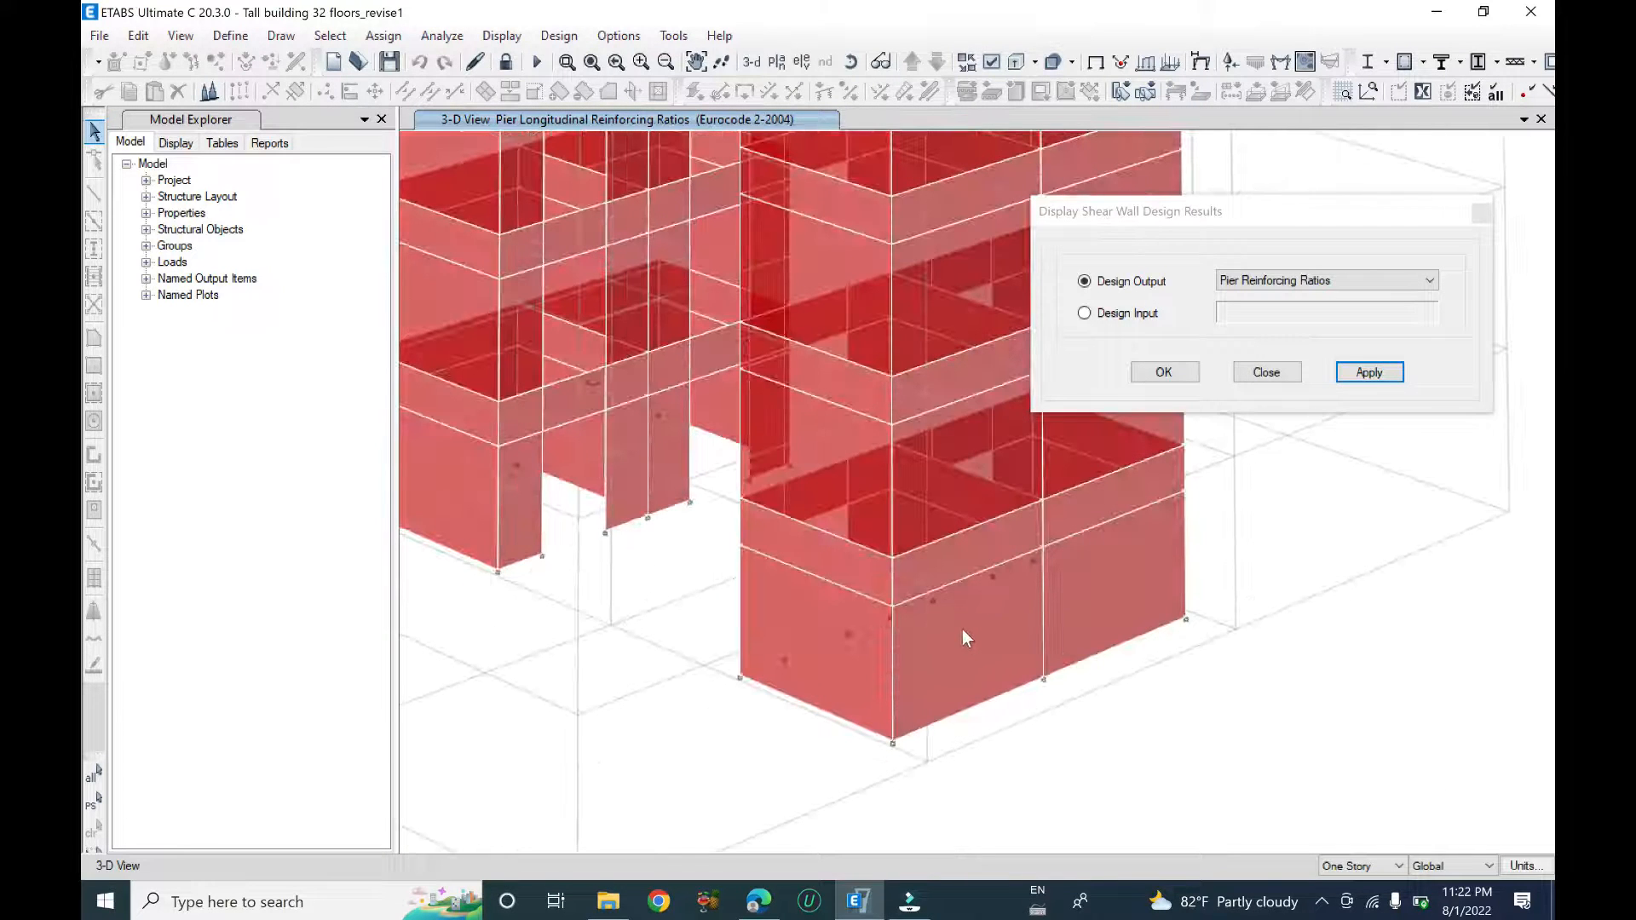
- Reapply the Pier Reinforcing Ratios as the shear wall design output and close the design results dialog
{"action": "left_click", "coordinate": [1356, 272]}
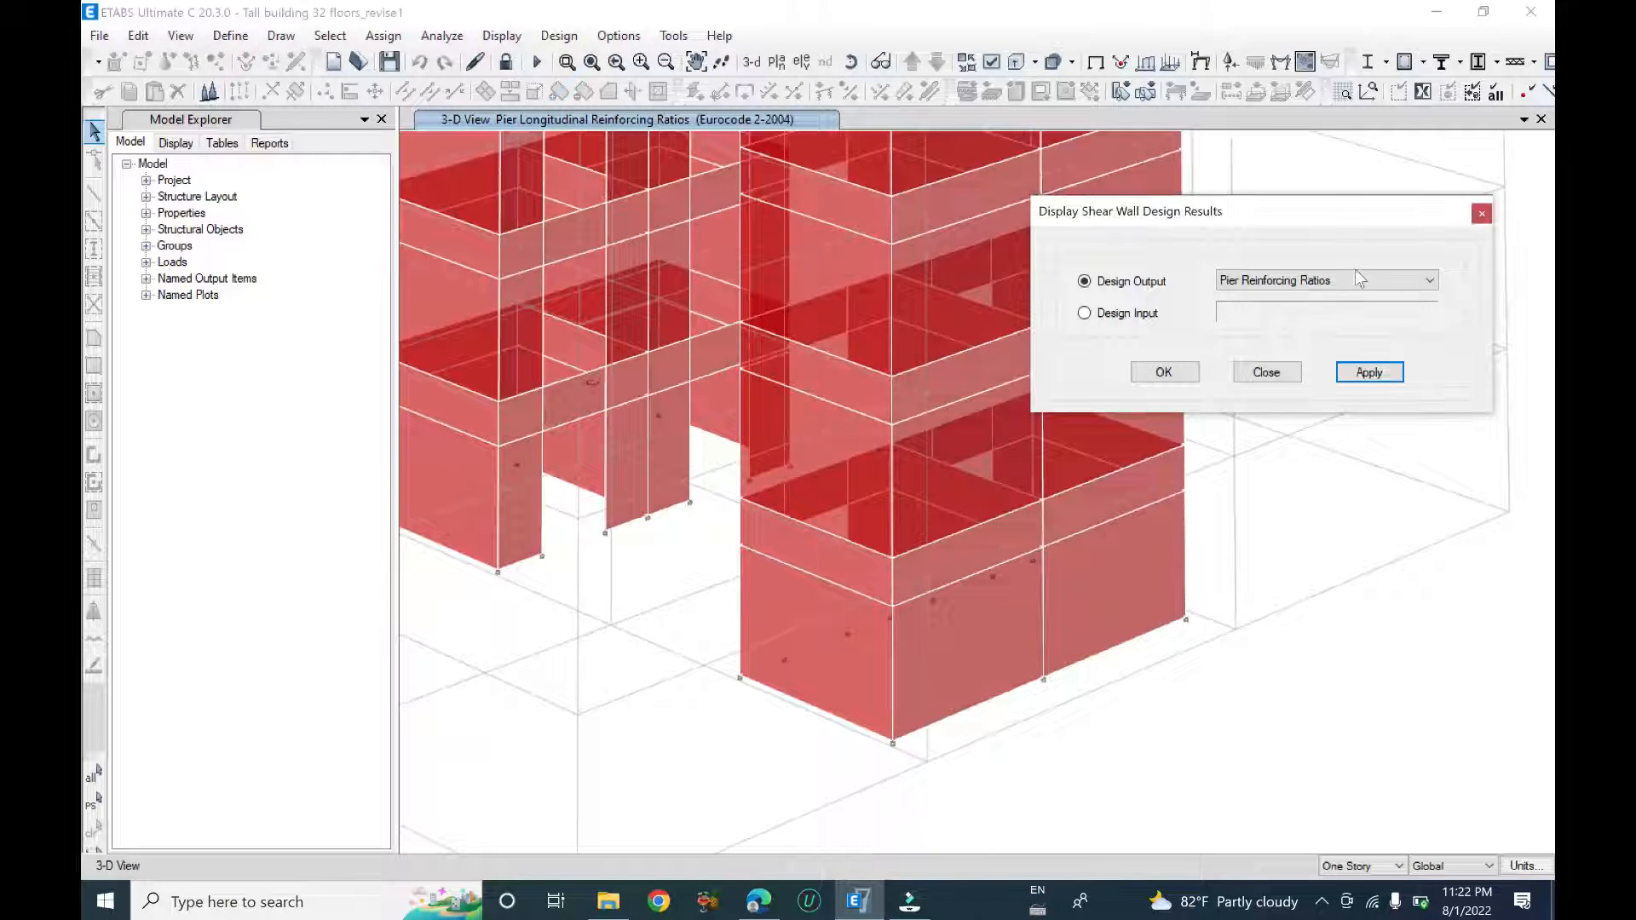
{"action": "left_click", "coordinate": [1357, 274]}
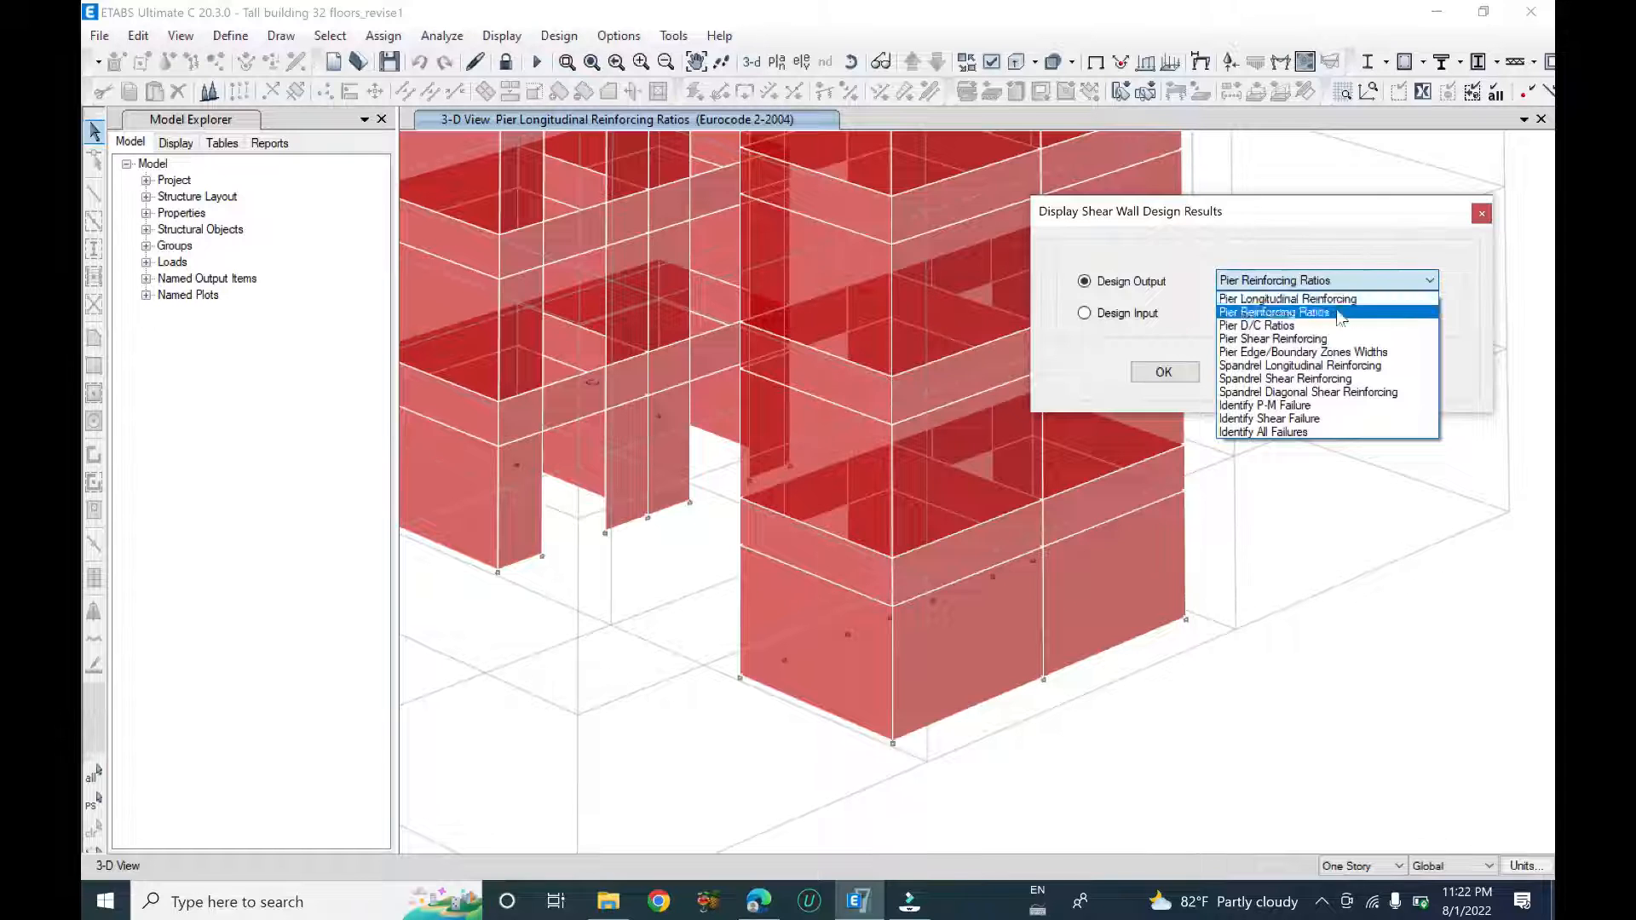
{"action": "left_click", "coordinate": [1338, 316]}
{"action": "left_click", "coordinate": [1340, 379]}
{"action": "left_click", "coordinate": [1164, 372]}
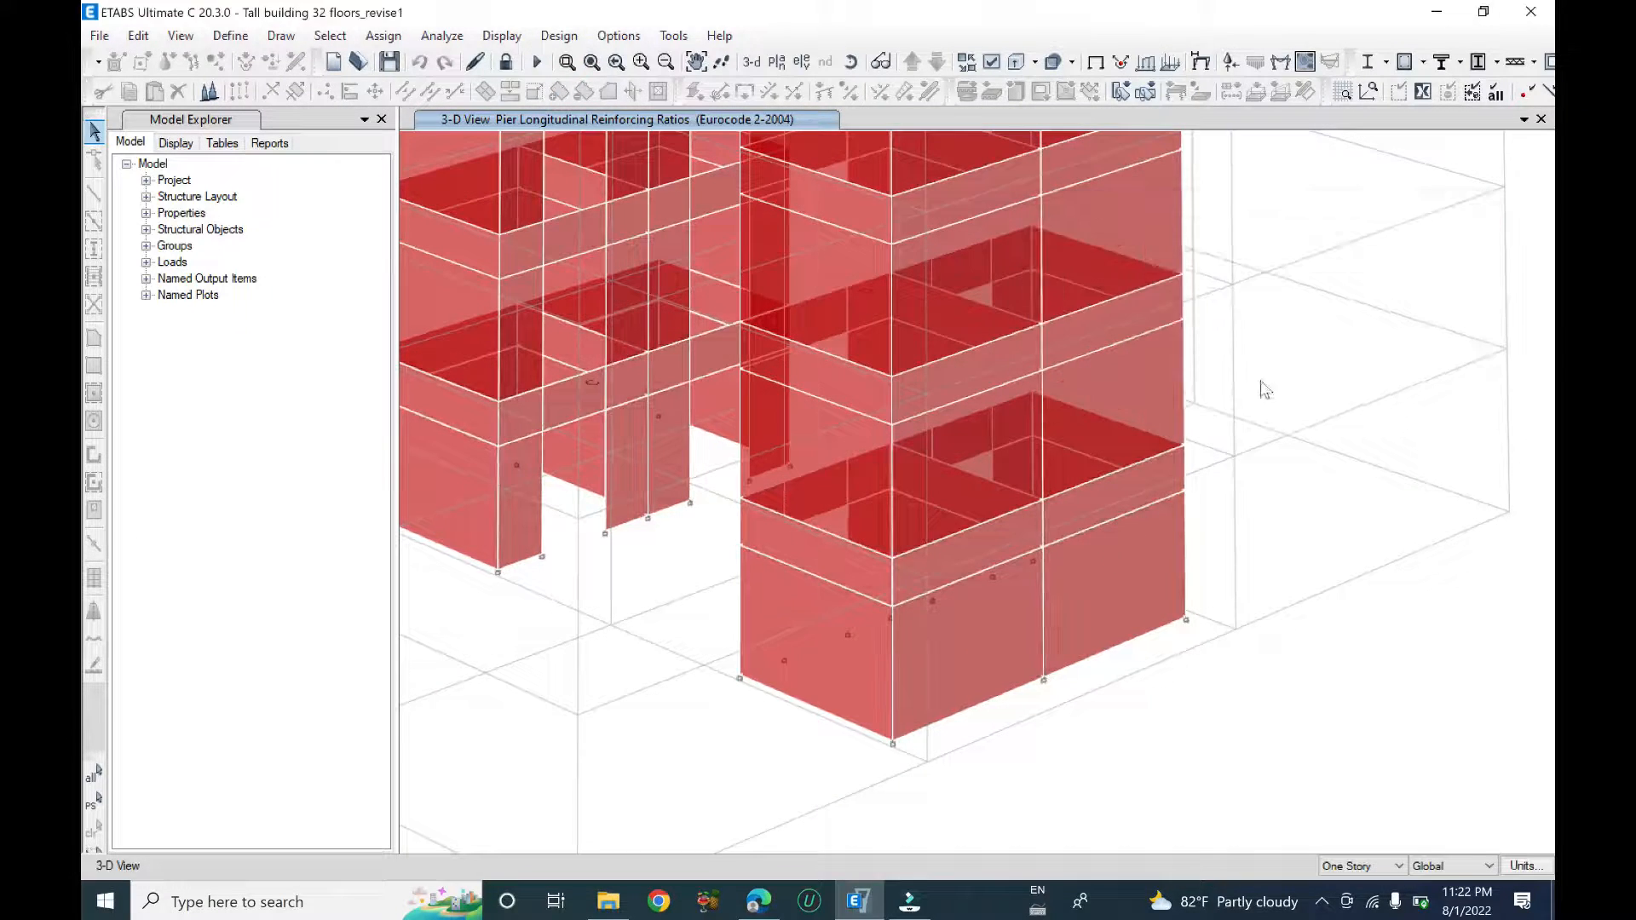
- Examine the lowest stories of the front core for the pier longitudinal reinforcing ratios
{"action": "scroll", "coordinate": [937, 626], "scroll_direction": "up", "scroll_amount": 5}
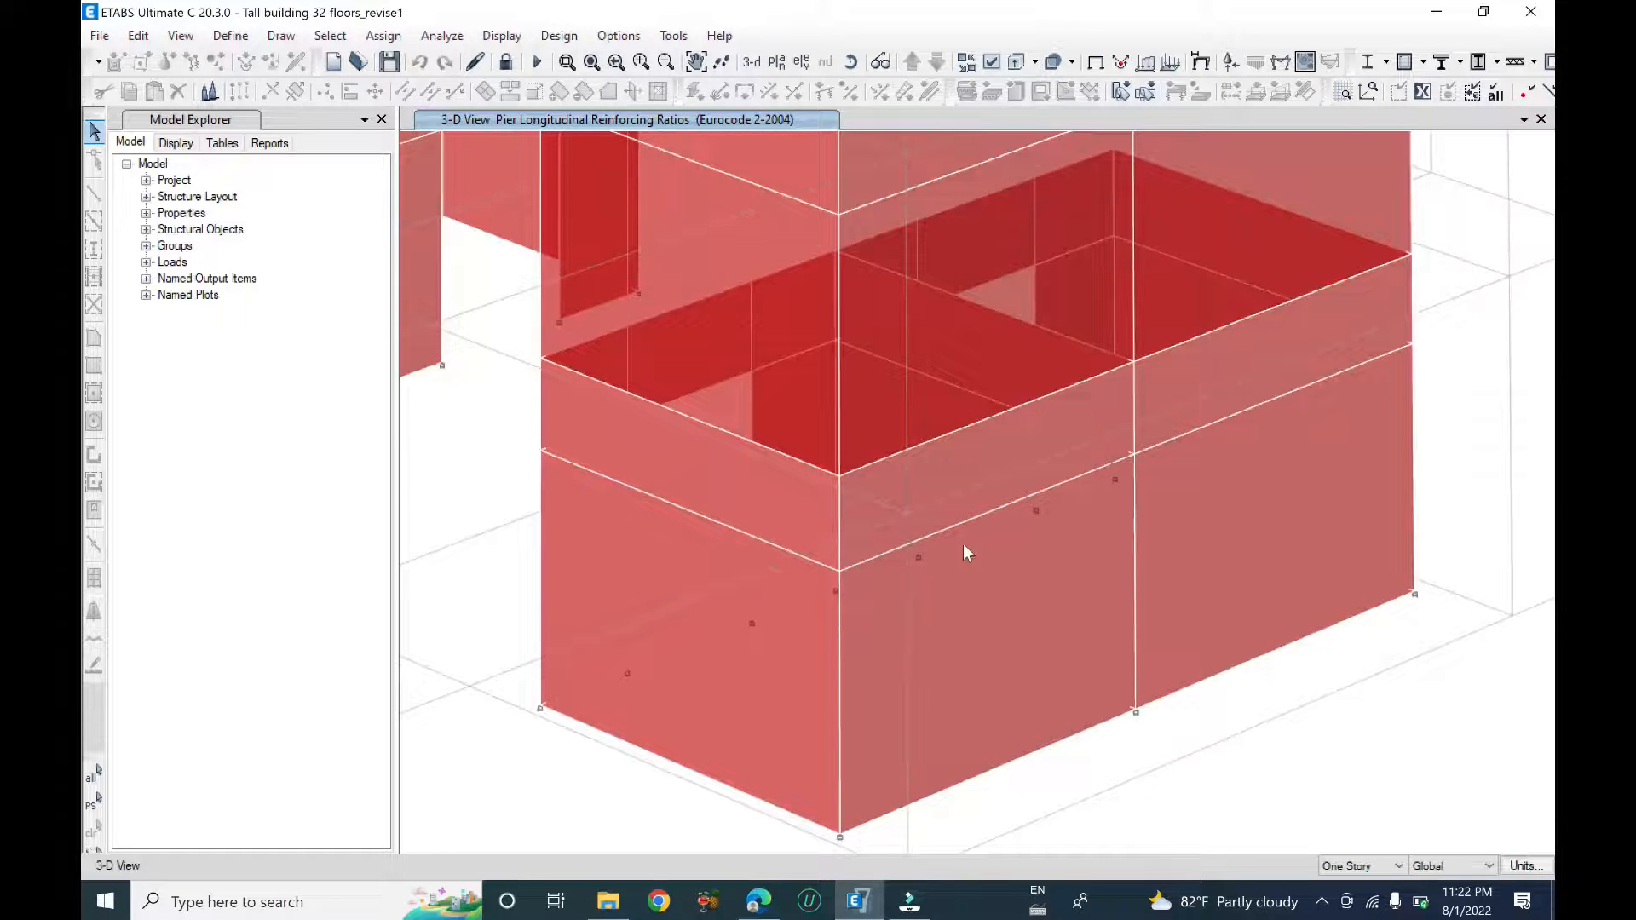
{"action": "scroll", "coordinate": [976, 549], "scroll_direction": "down", "scroll_amount": 4}
{"action": "scroll", "coordinate": [986, 571], "scroll_direction": "up", "scroll_amount": 3}
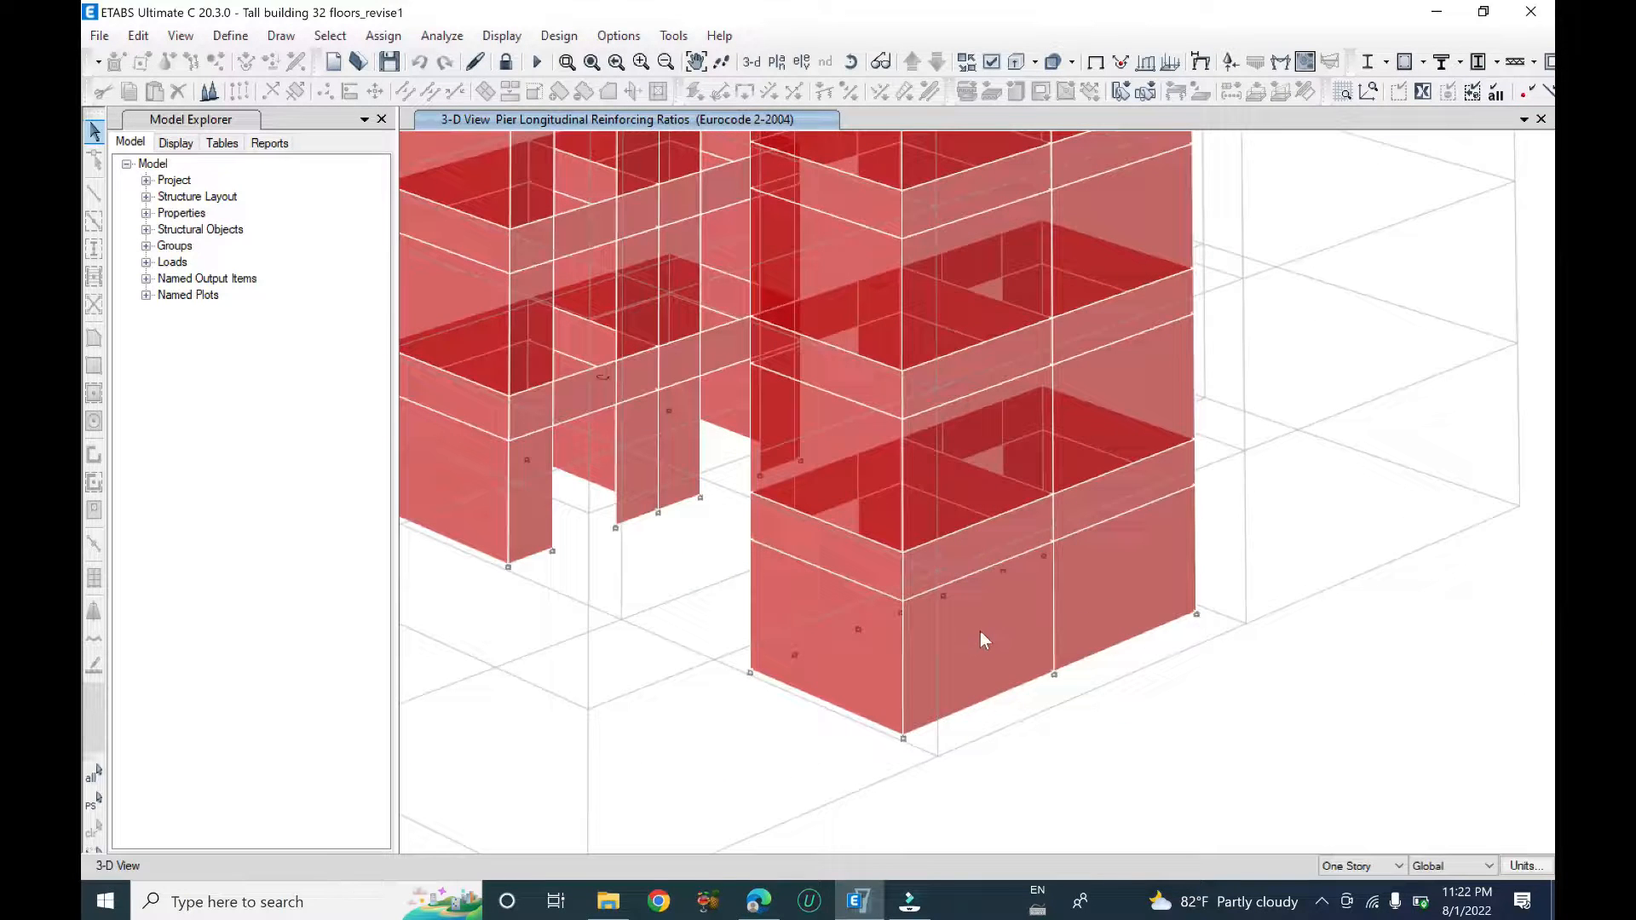
{"action": "scroll", "coordinate": [971, 640], "scroll_direction": "down", "scroll_amount": 4}
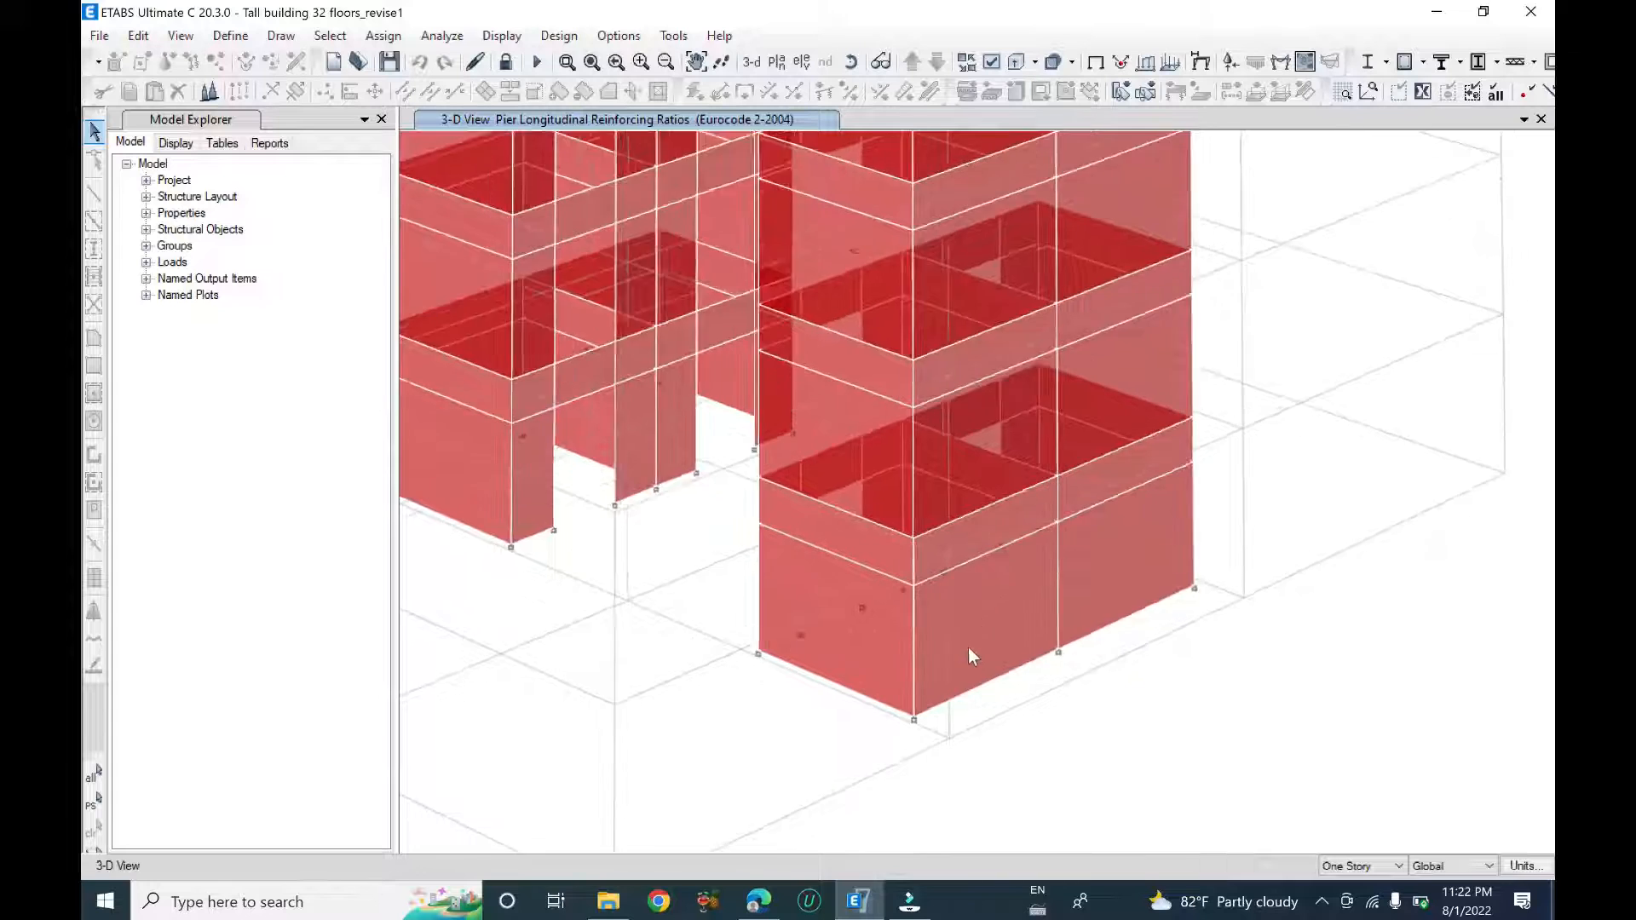
{"action": "scroll", "coordinate": [988, 720], "scroll_direction": "up", "scroll_amount": 3}
{"action": "middle_click_drag", "start_coordinate": [982, 700], "coordinate": [963, 690], "text": "shift"}
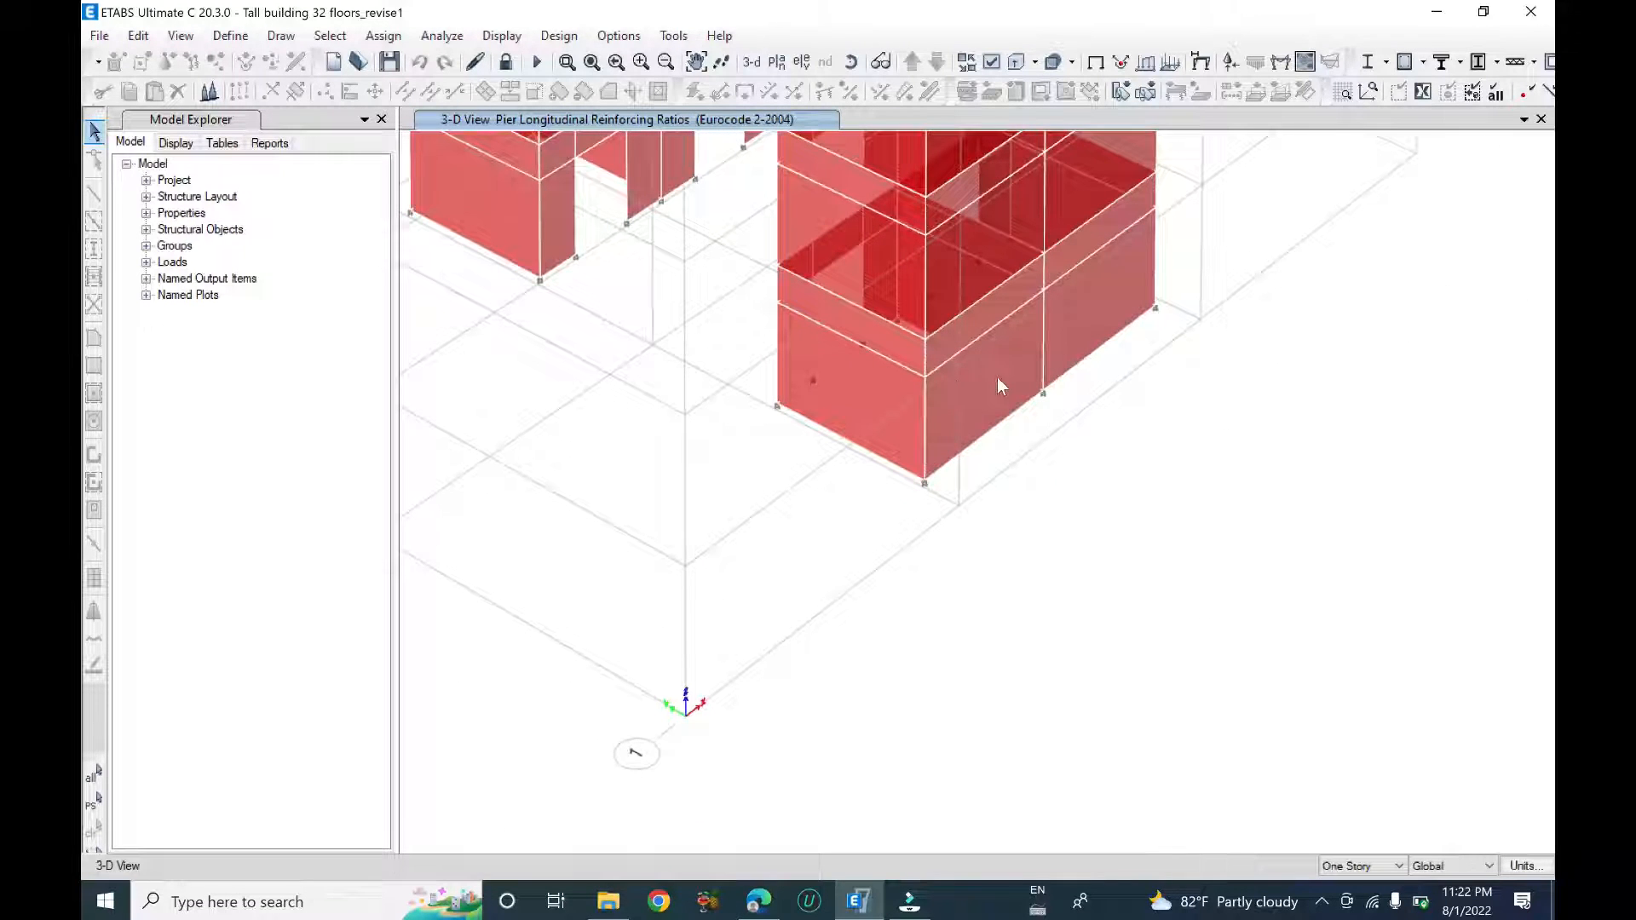
{"action": "scroll", "coordinate": [976, 436], "scroll_direction": "down", "scroll_amount": 2}
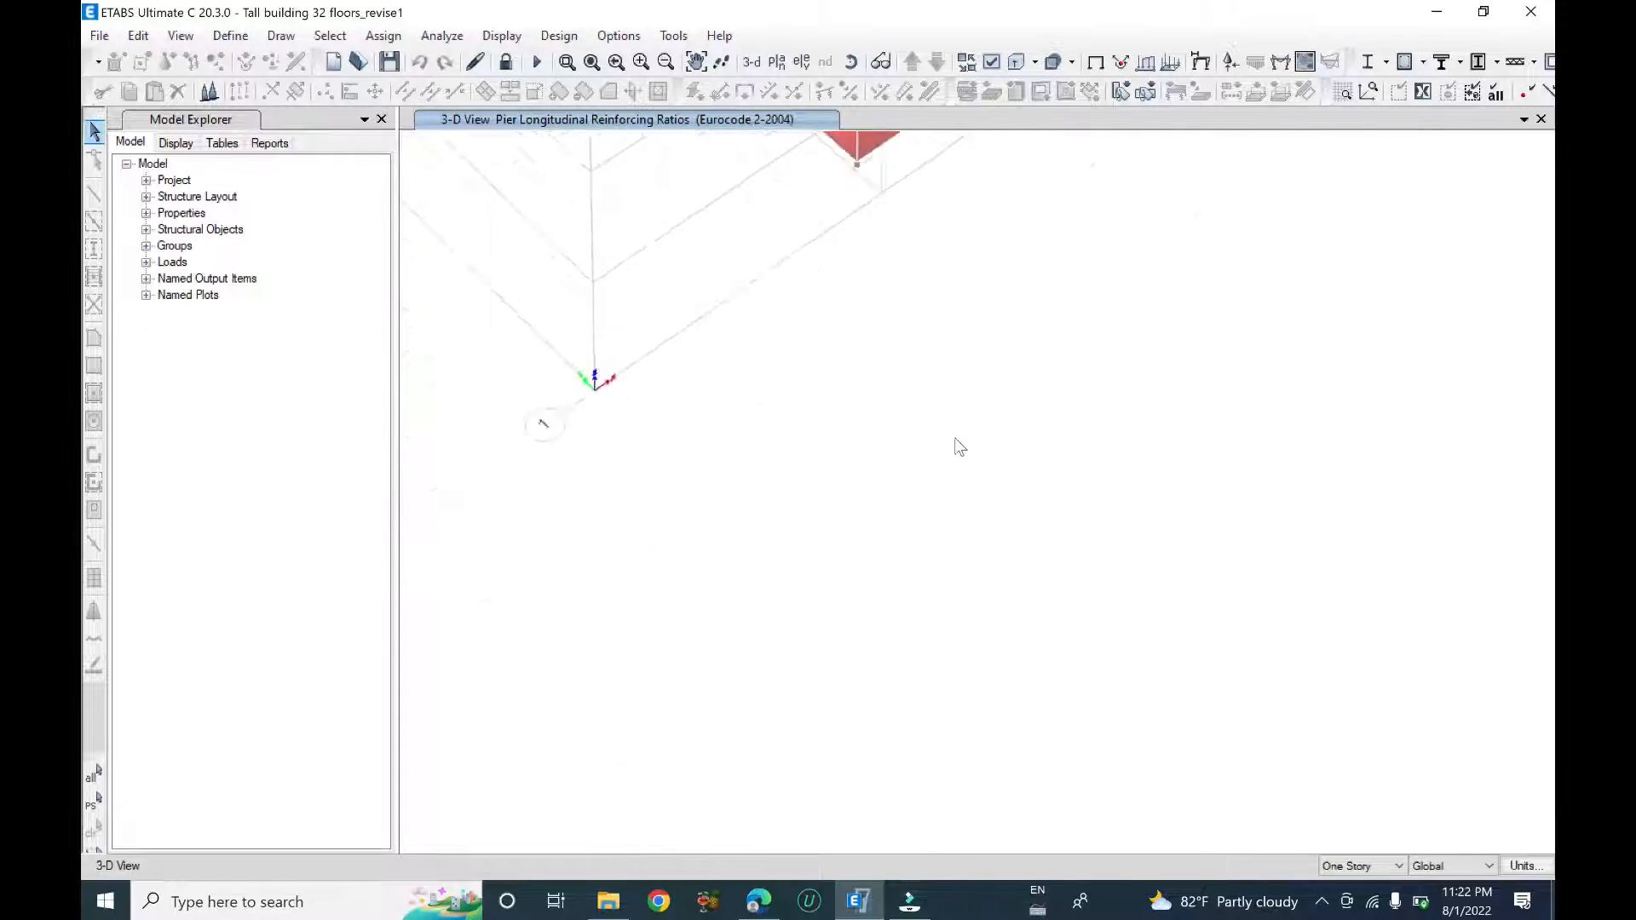
{"action": "scroll", "coordinate": [955, 452], "scroll_direction": "up", "scroll_amount": 3}
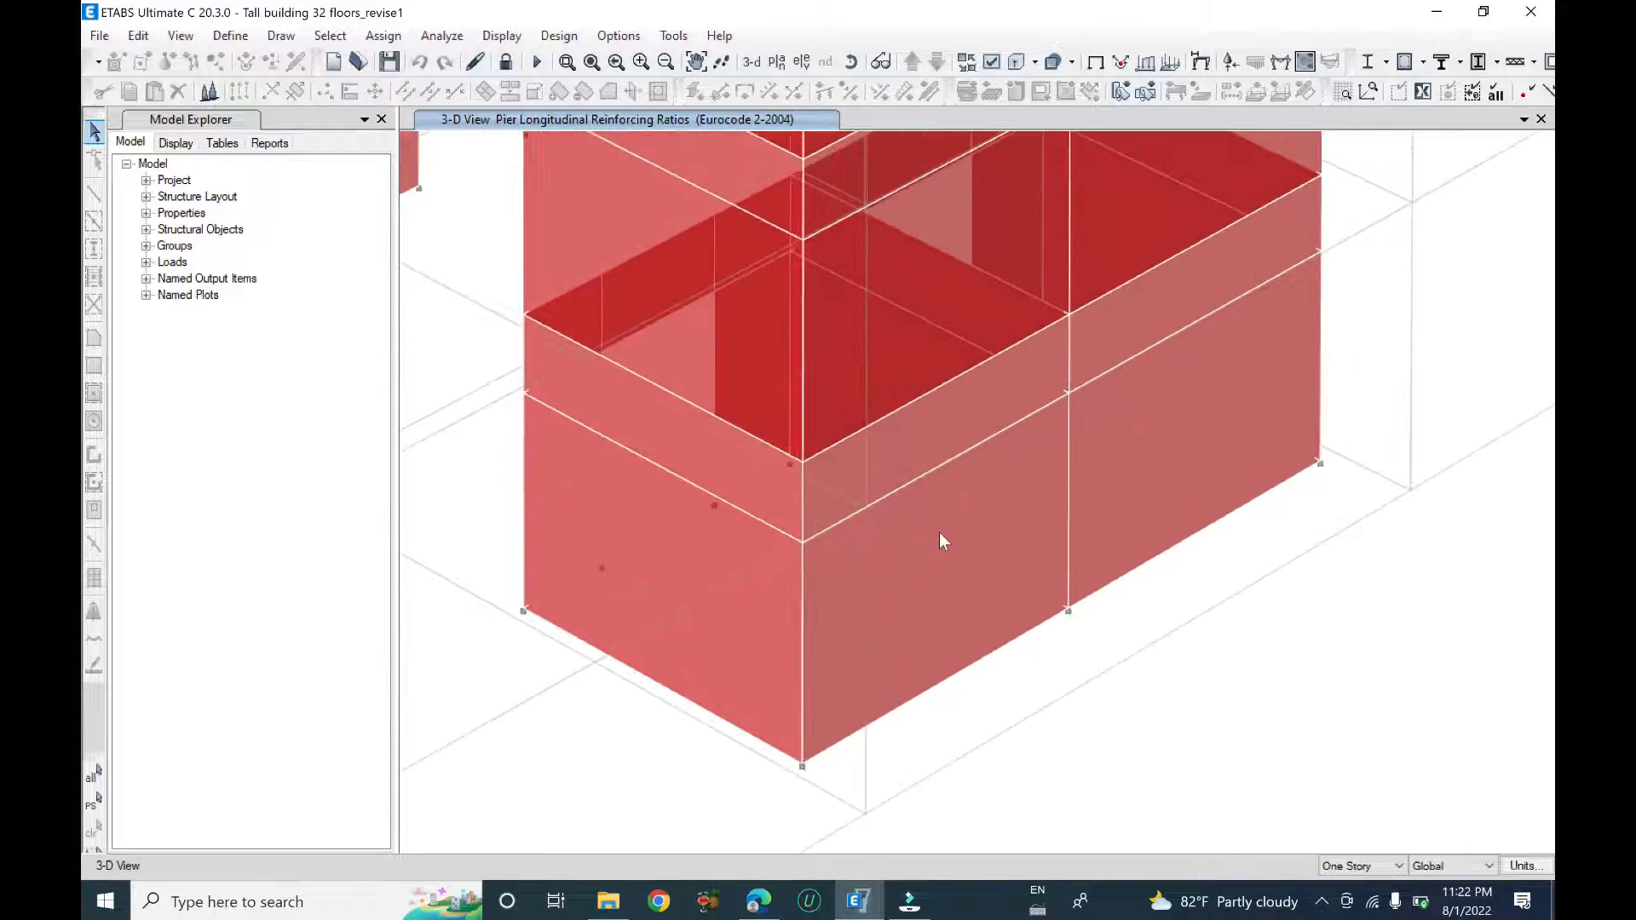
{"action": "scroll", "coordinate": [939, 532], "scroll_direction": "down", "scroll_amount": 2}
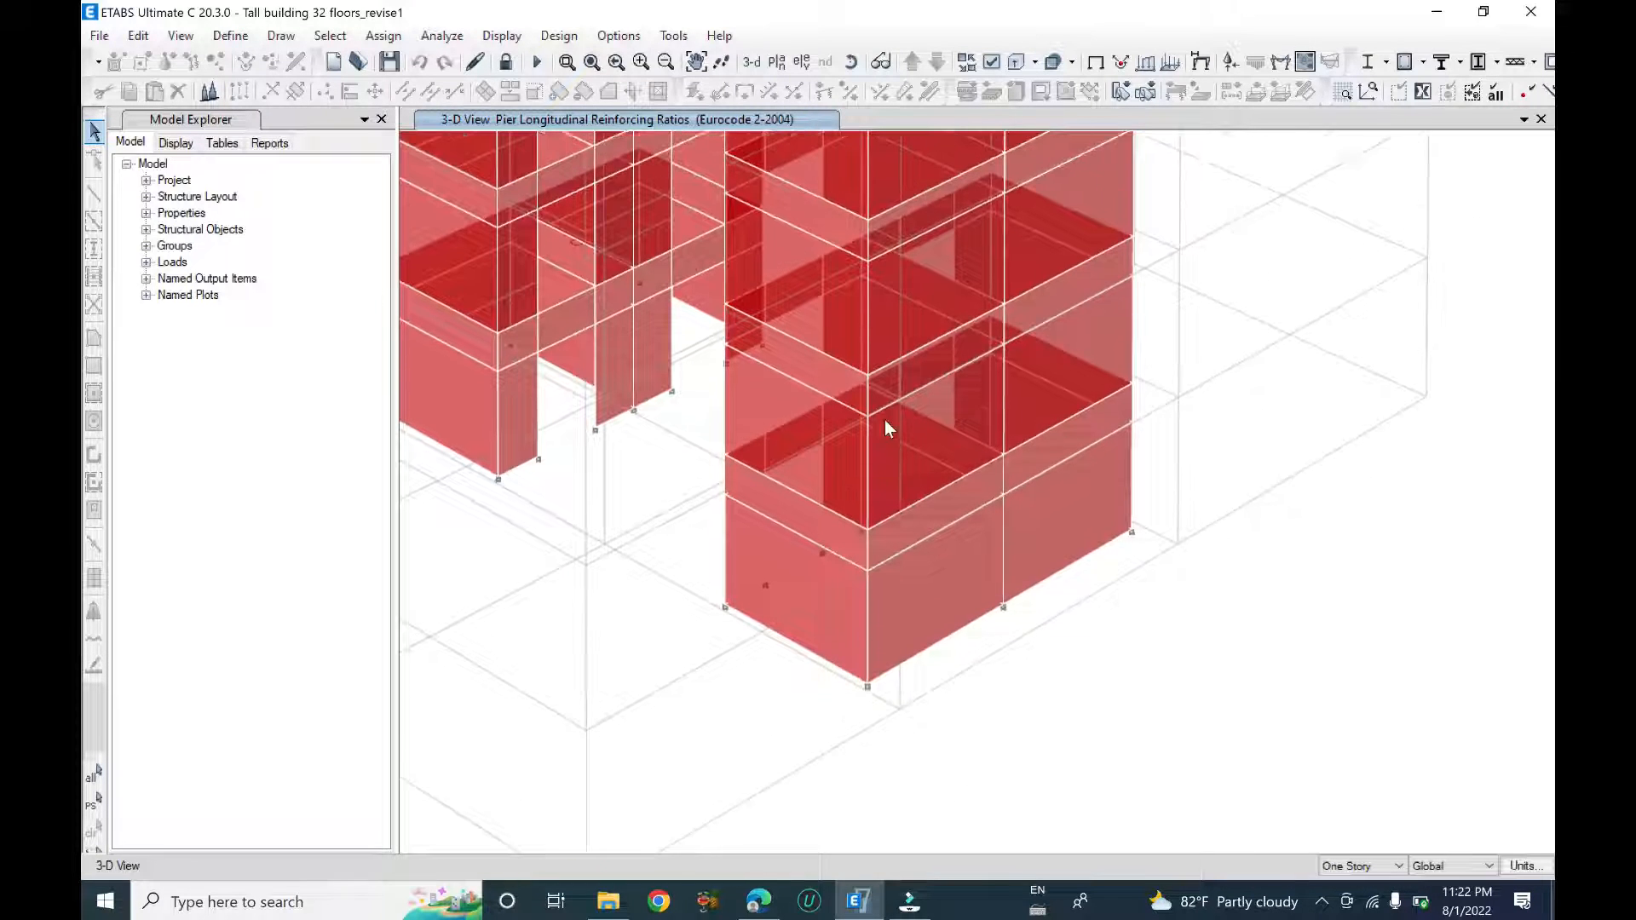
- Start interactive shear wall design for the core piers
{"action": "left_click", "coordinate": [559, 35]}
{"action": "mouse_move", "coordinate": [711, 237]}
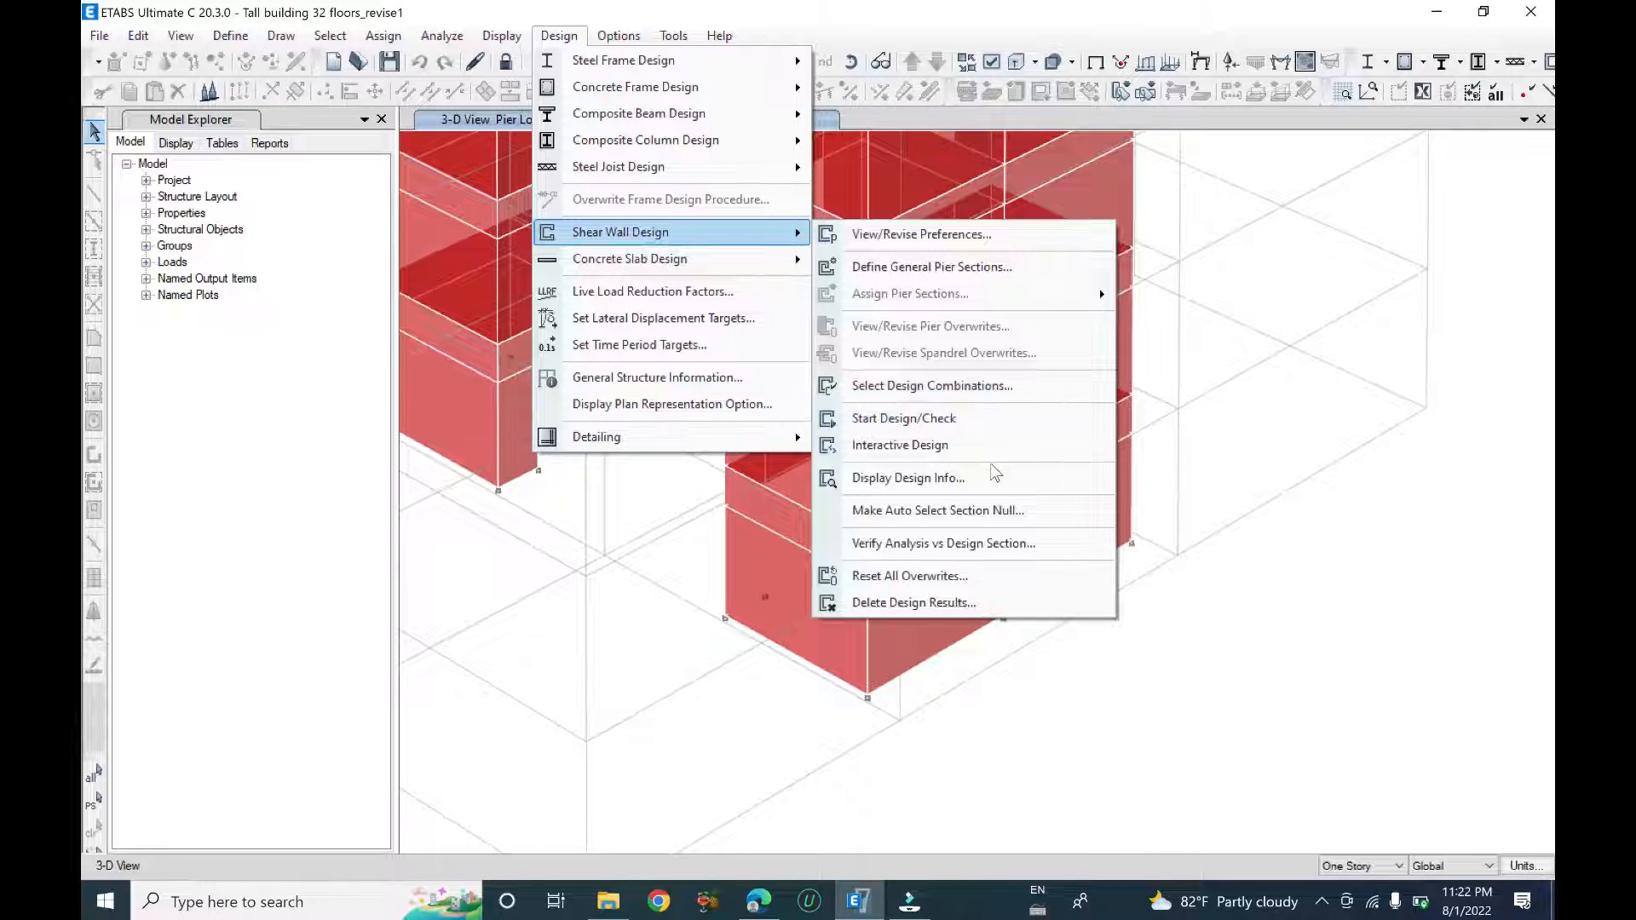
{"action": "left_click", "coordinate": [937, 445]}
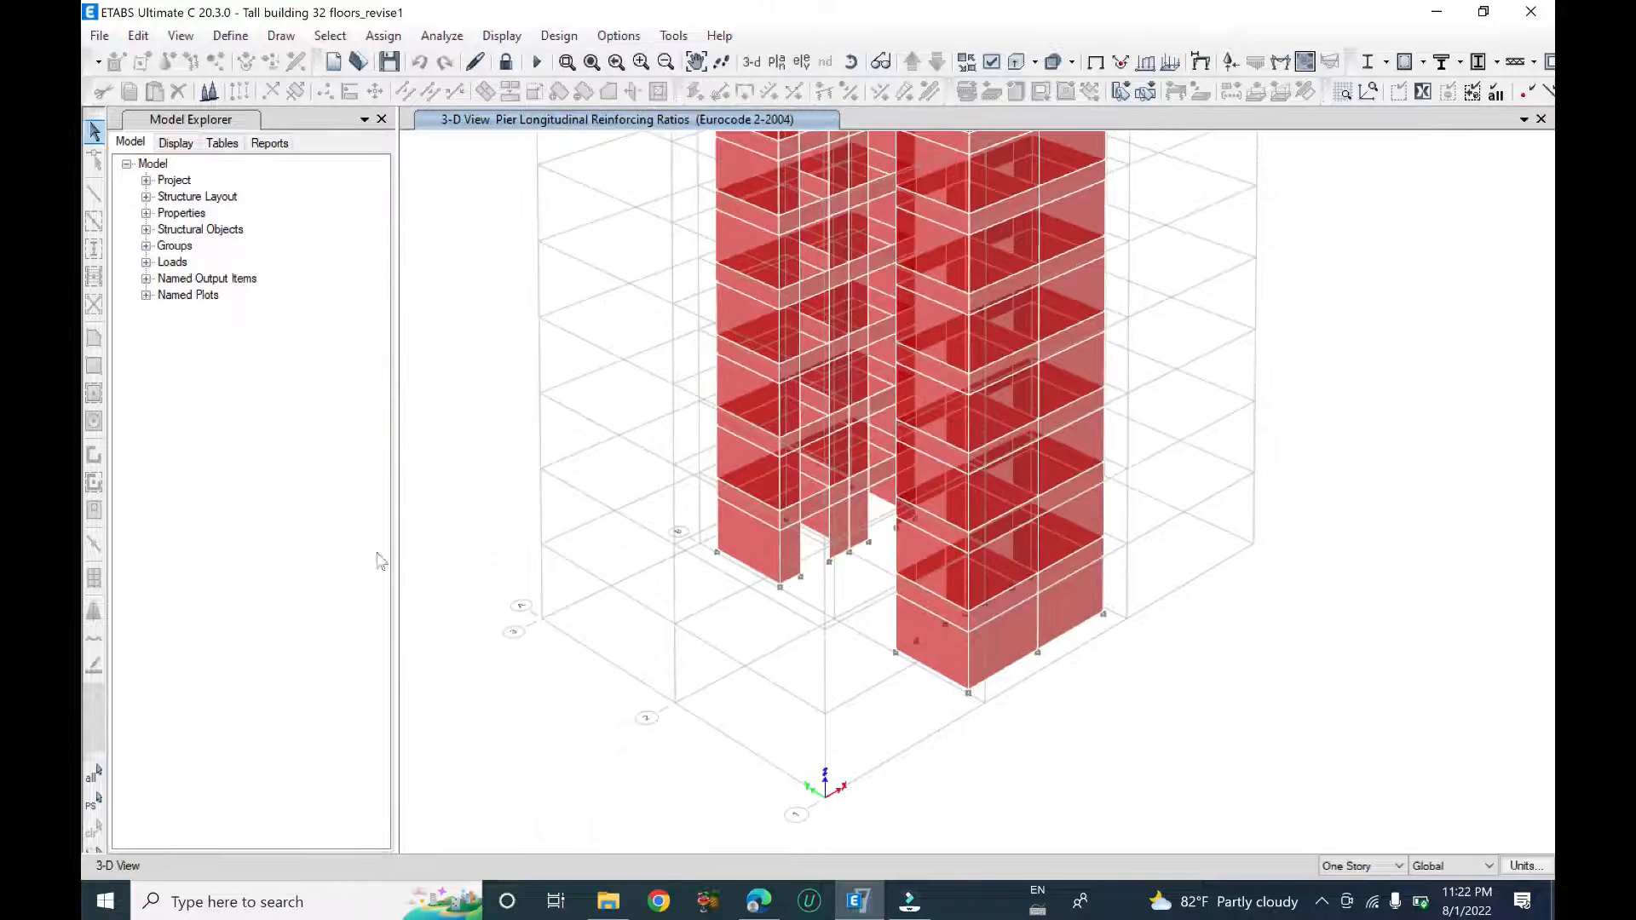
- Select all walls in the model by object type
{"action": "left_click", "coordinate": [330, 35]}
{"action": "mouse_move", "coordinate": [367, 61]}
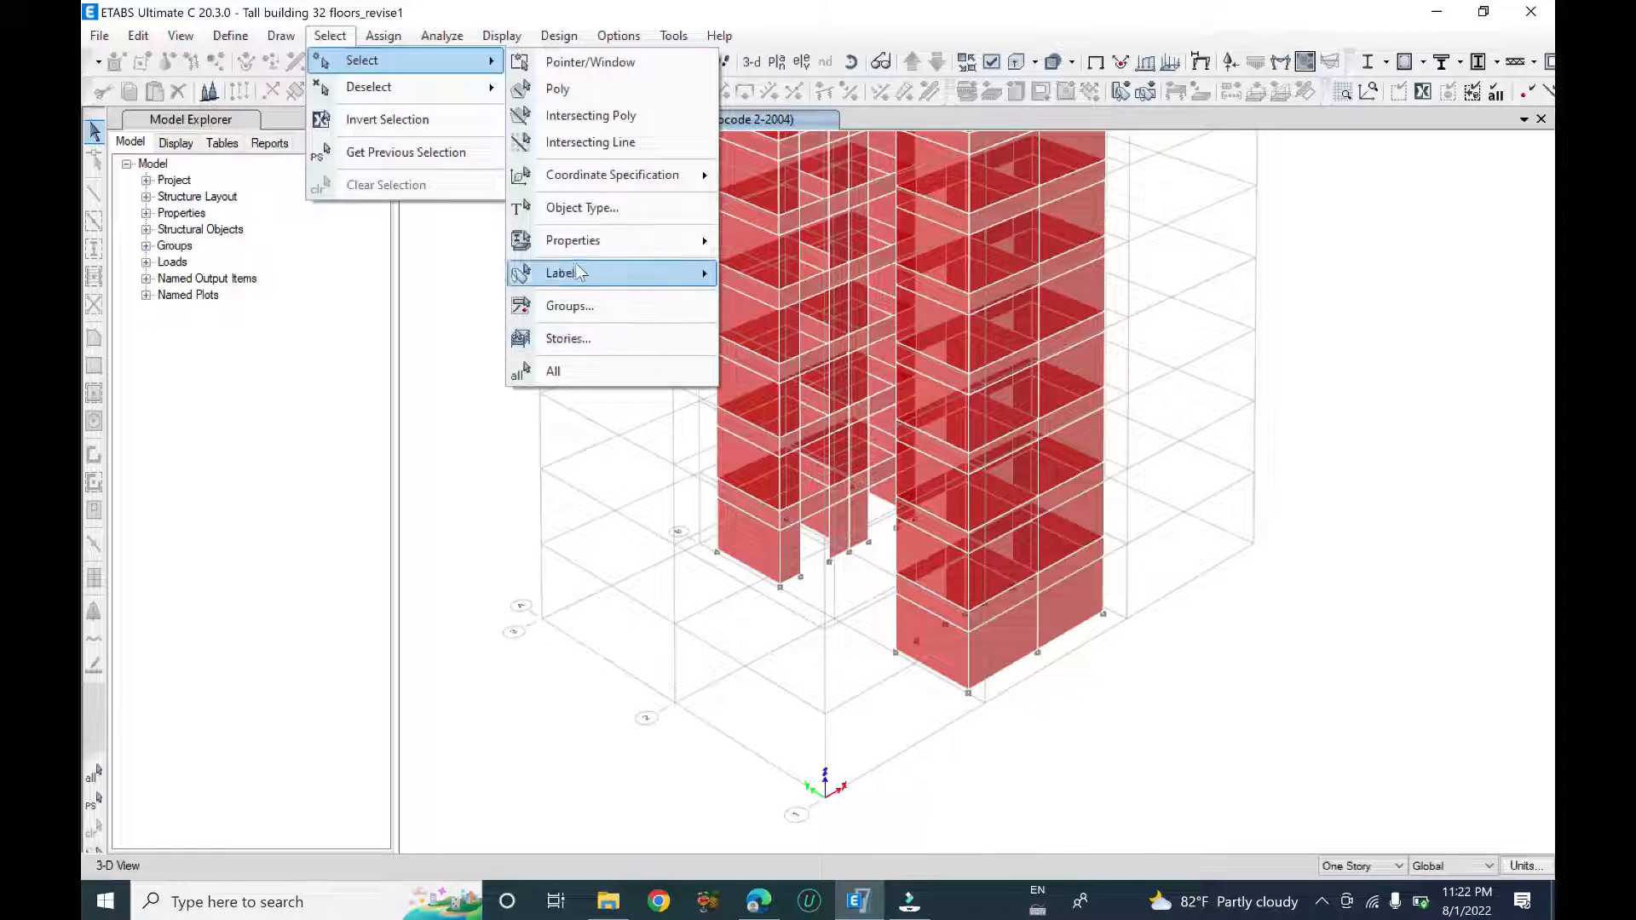
{"action": "left_click", "coordinate": [596, 207]}
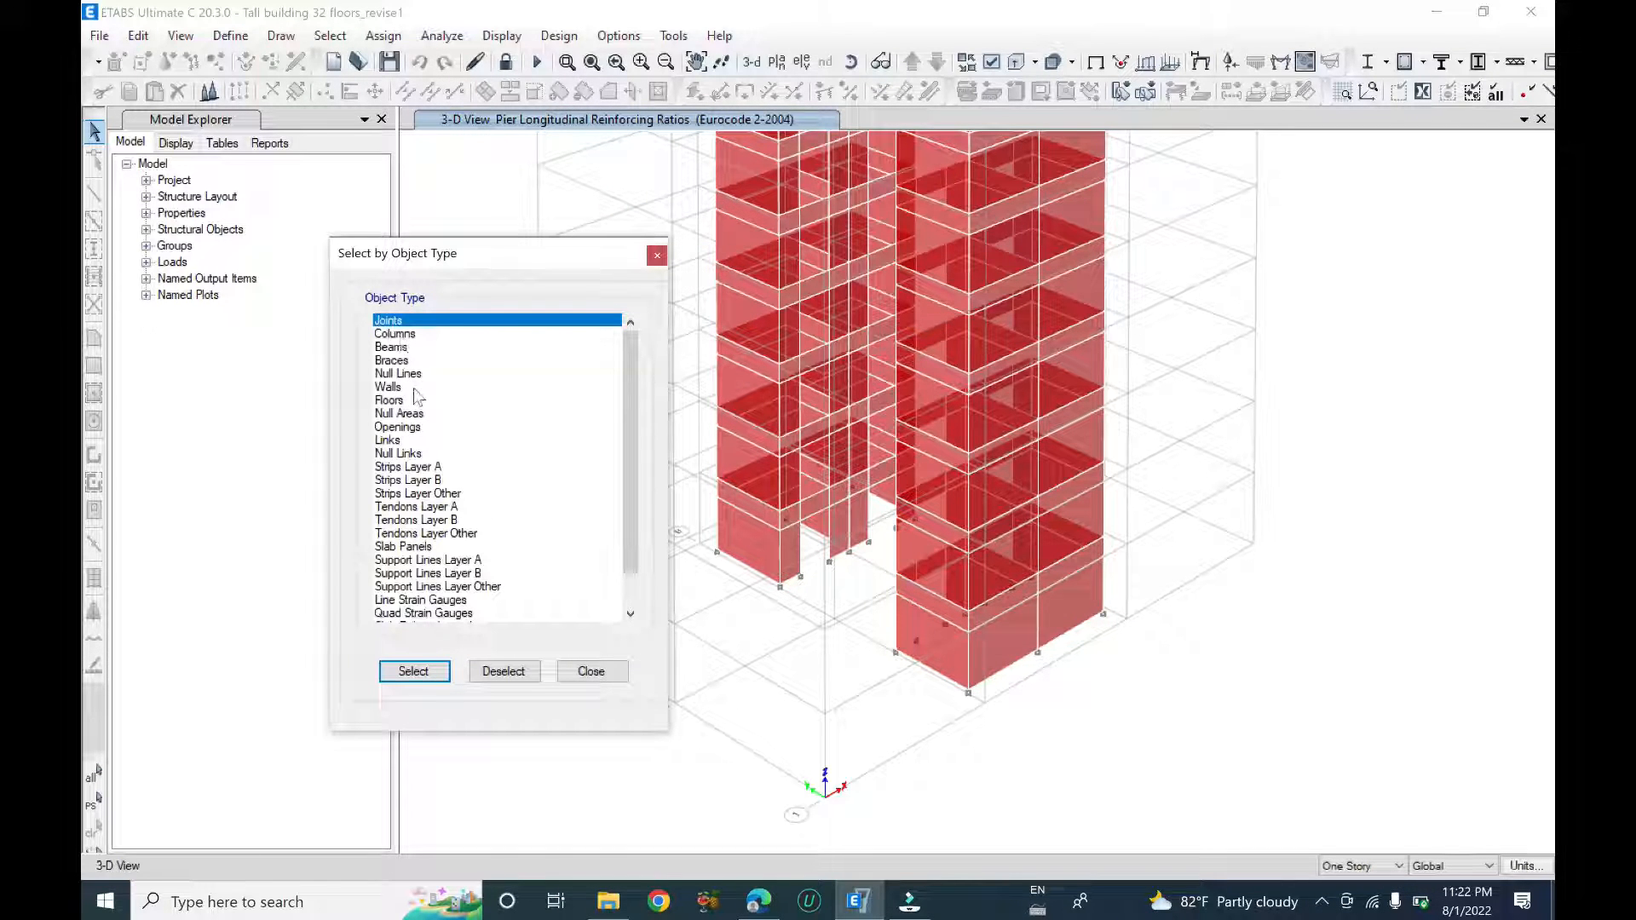
{"action": "left_click", "coordinate": [393, 386]}
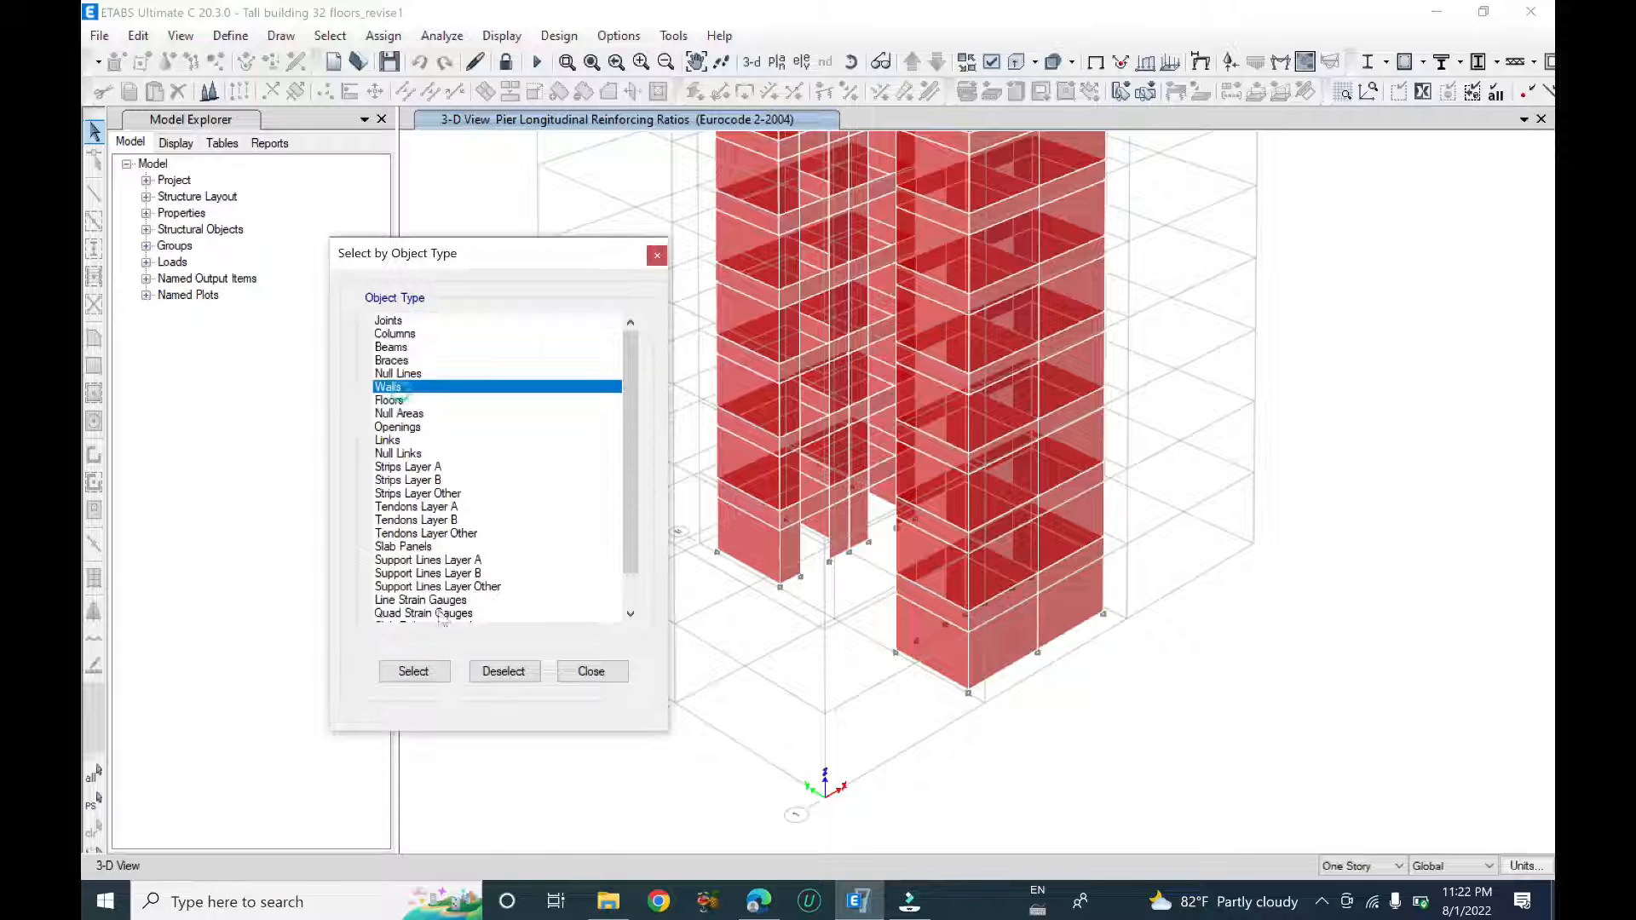
{"action": "left_click", "coordinate": [414, 672]}
{"action": "left_click", "coordinate": [591, 671]}
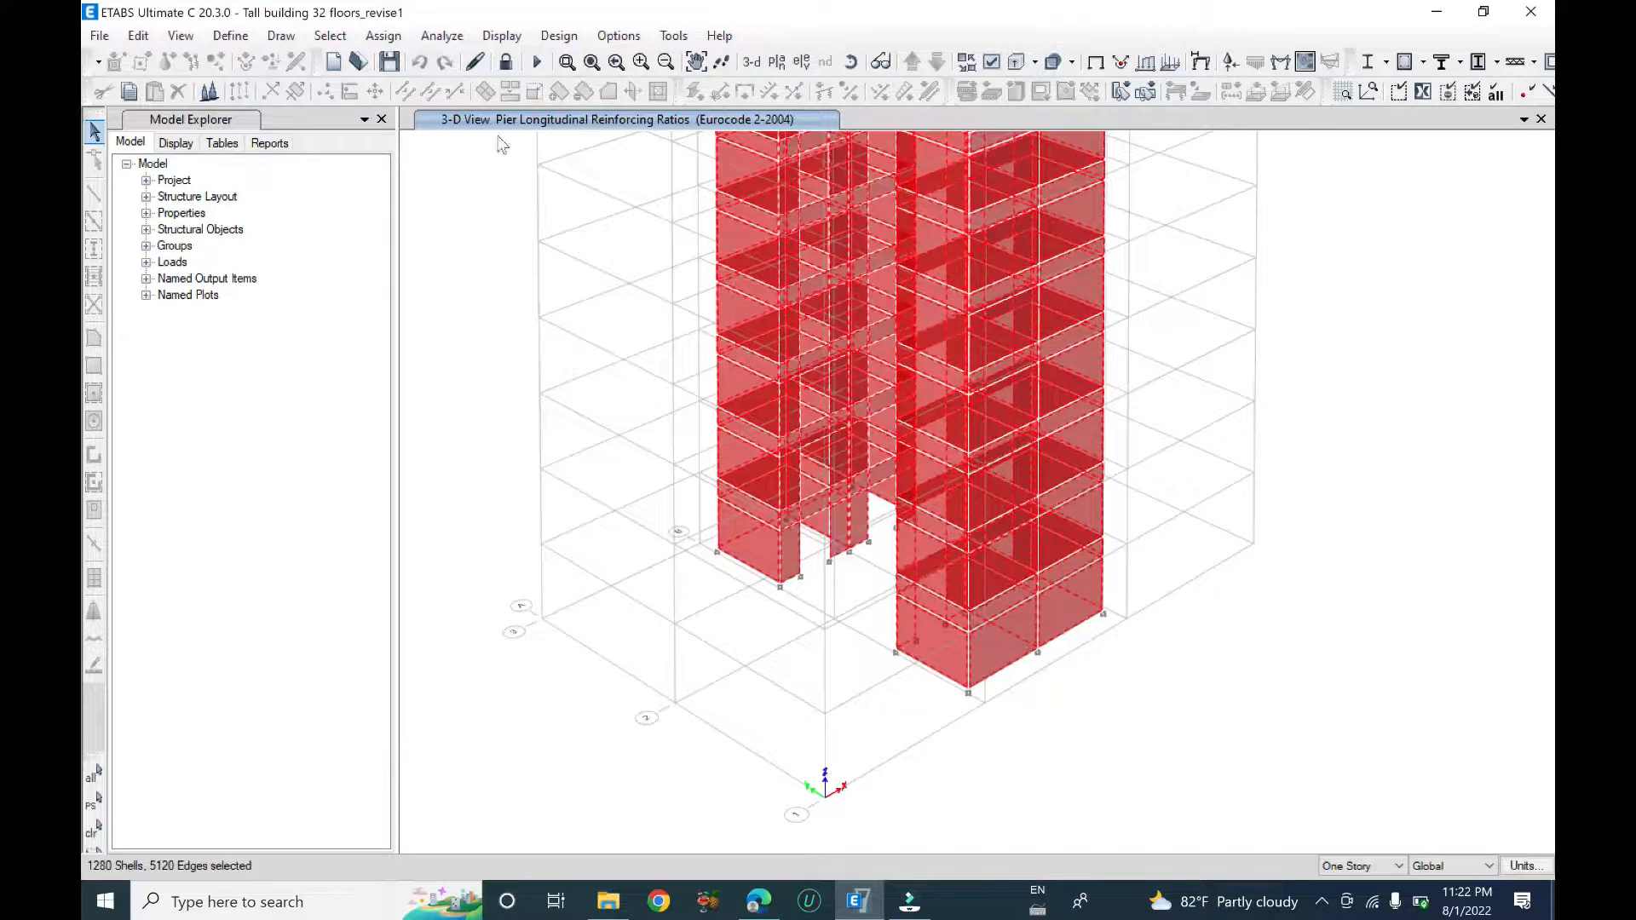
- Display the Pier Reinforcing Ratios as design output with the walls selected and inspect the base of both cores
{"action": "left_click", "coordinate": [560, 35]}
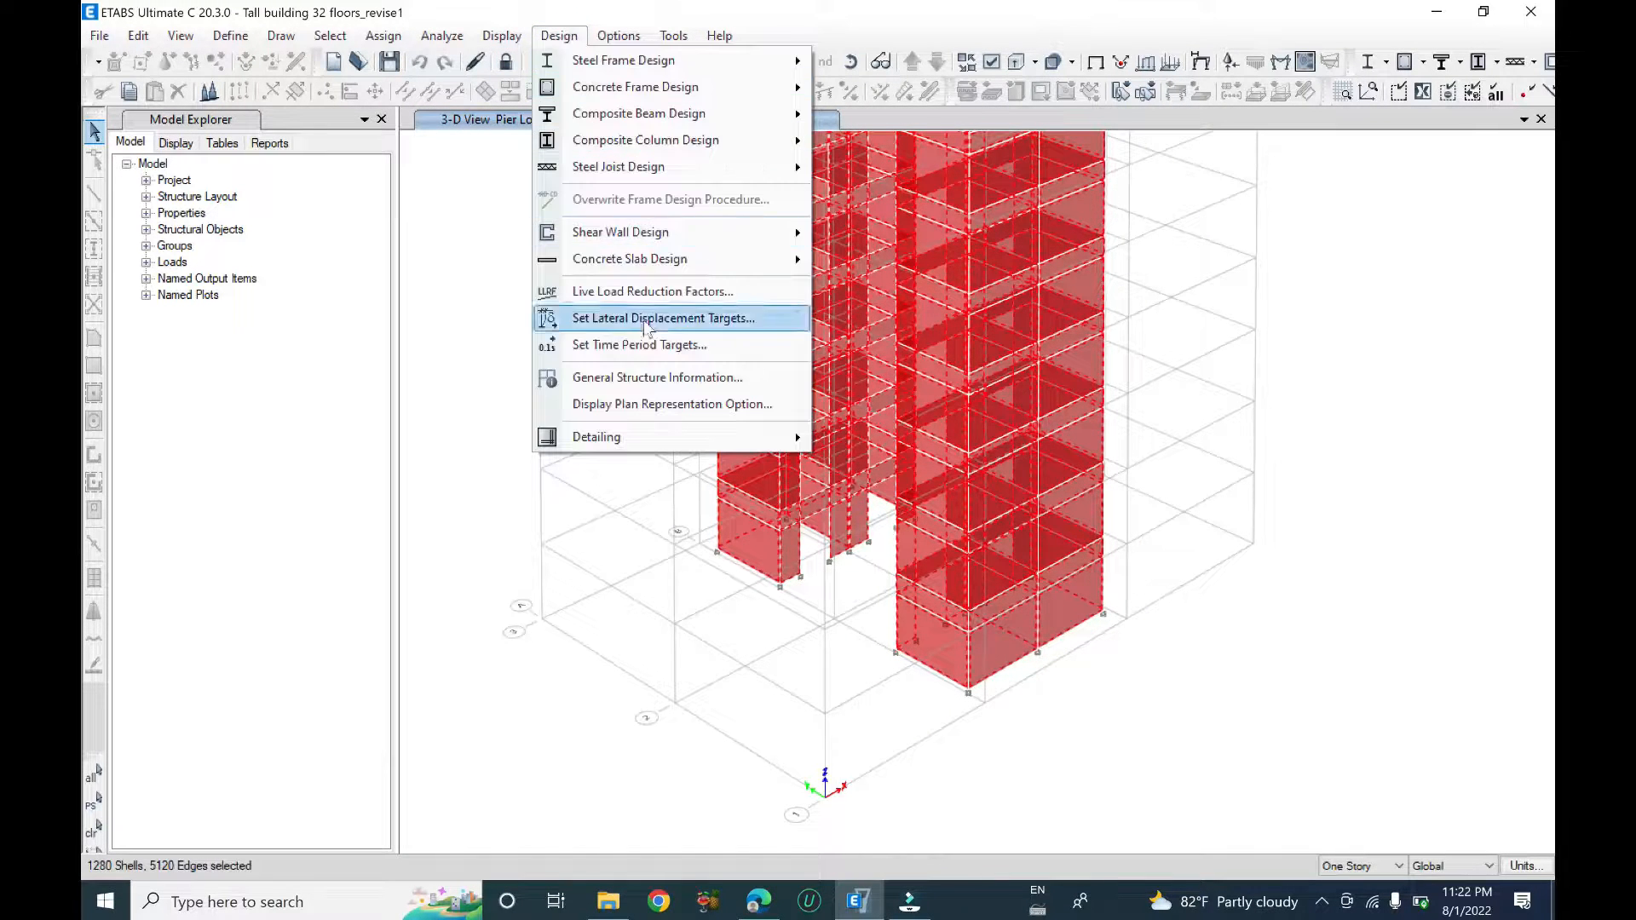
{"action": "mouse_move", "coordinate": [724, 232]}
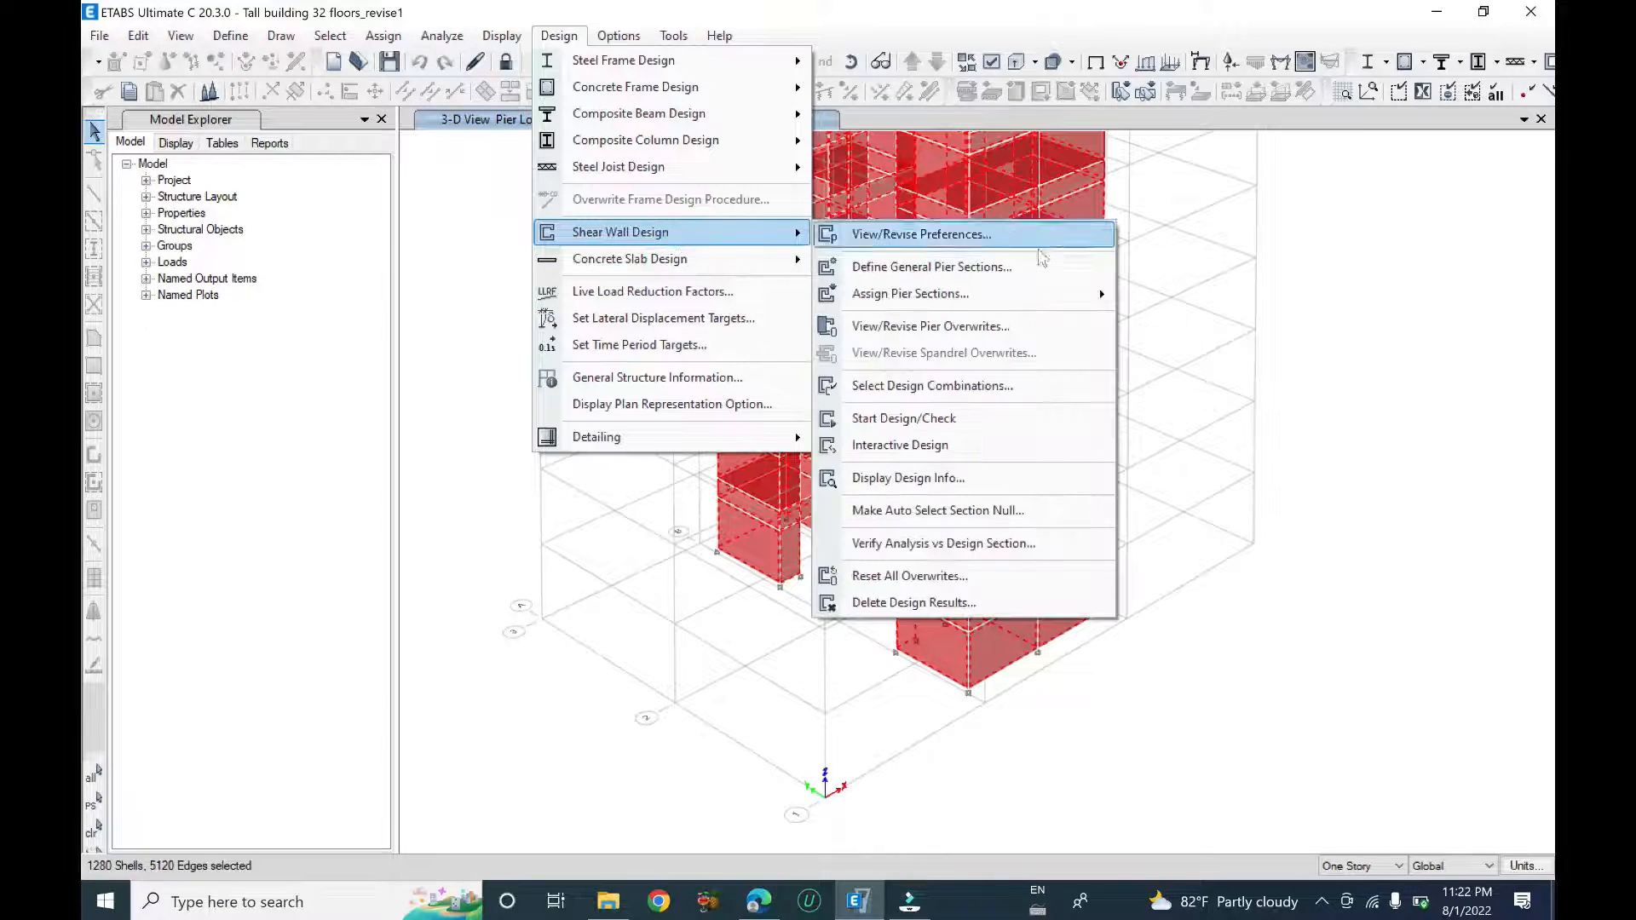
{"action": "left_click", "coordinate": [984, 478]}
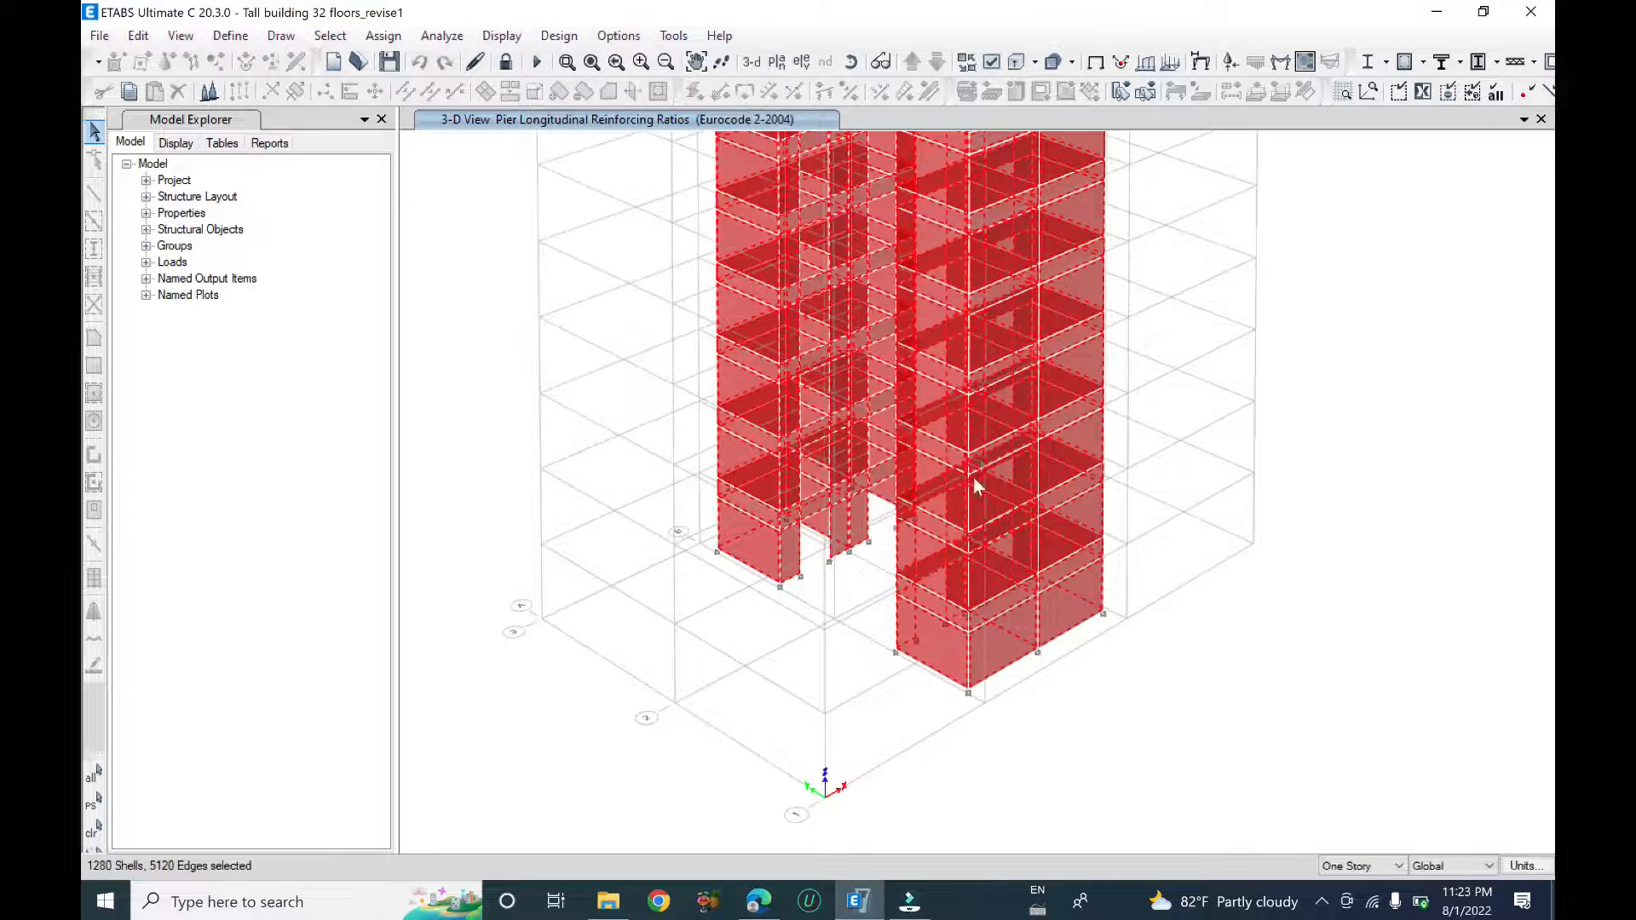
{"action": "left_click", "coordinate": [1330, 281]}
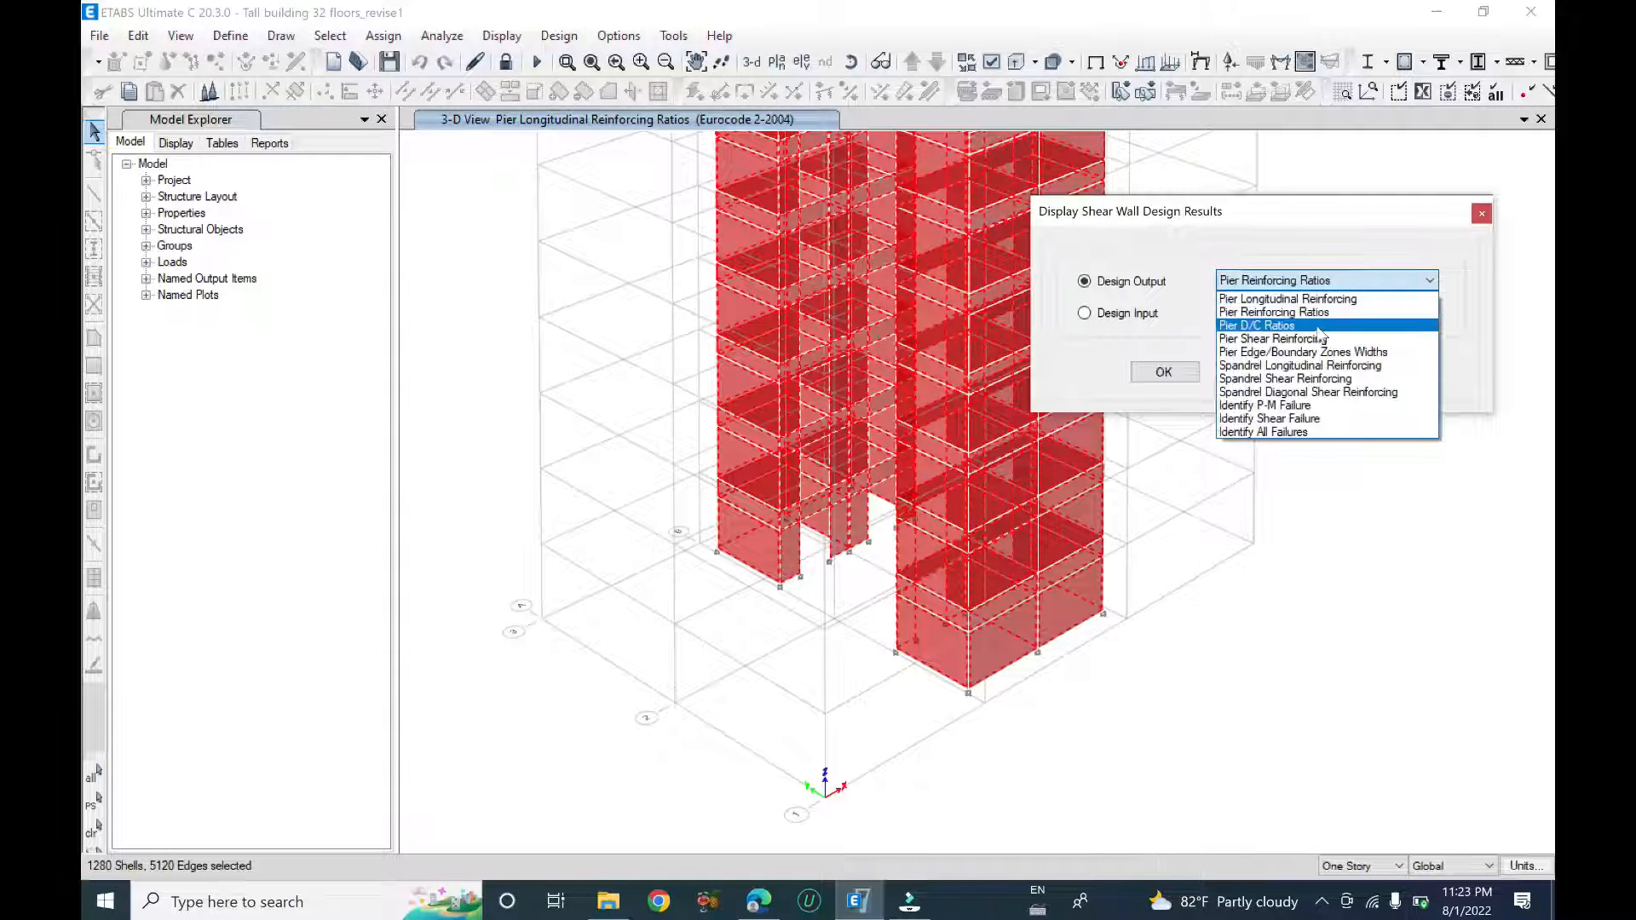
{"action": "left_click", "coordinate": [1362, 326]}
{"action": "left_click", "coordinate": [1330, 281]}
{"action": "left_click", "coordinate": [1317, 316]}
{"action": "left_click", "coordinate": [1369, 372]}
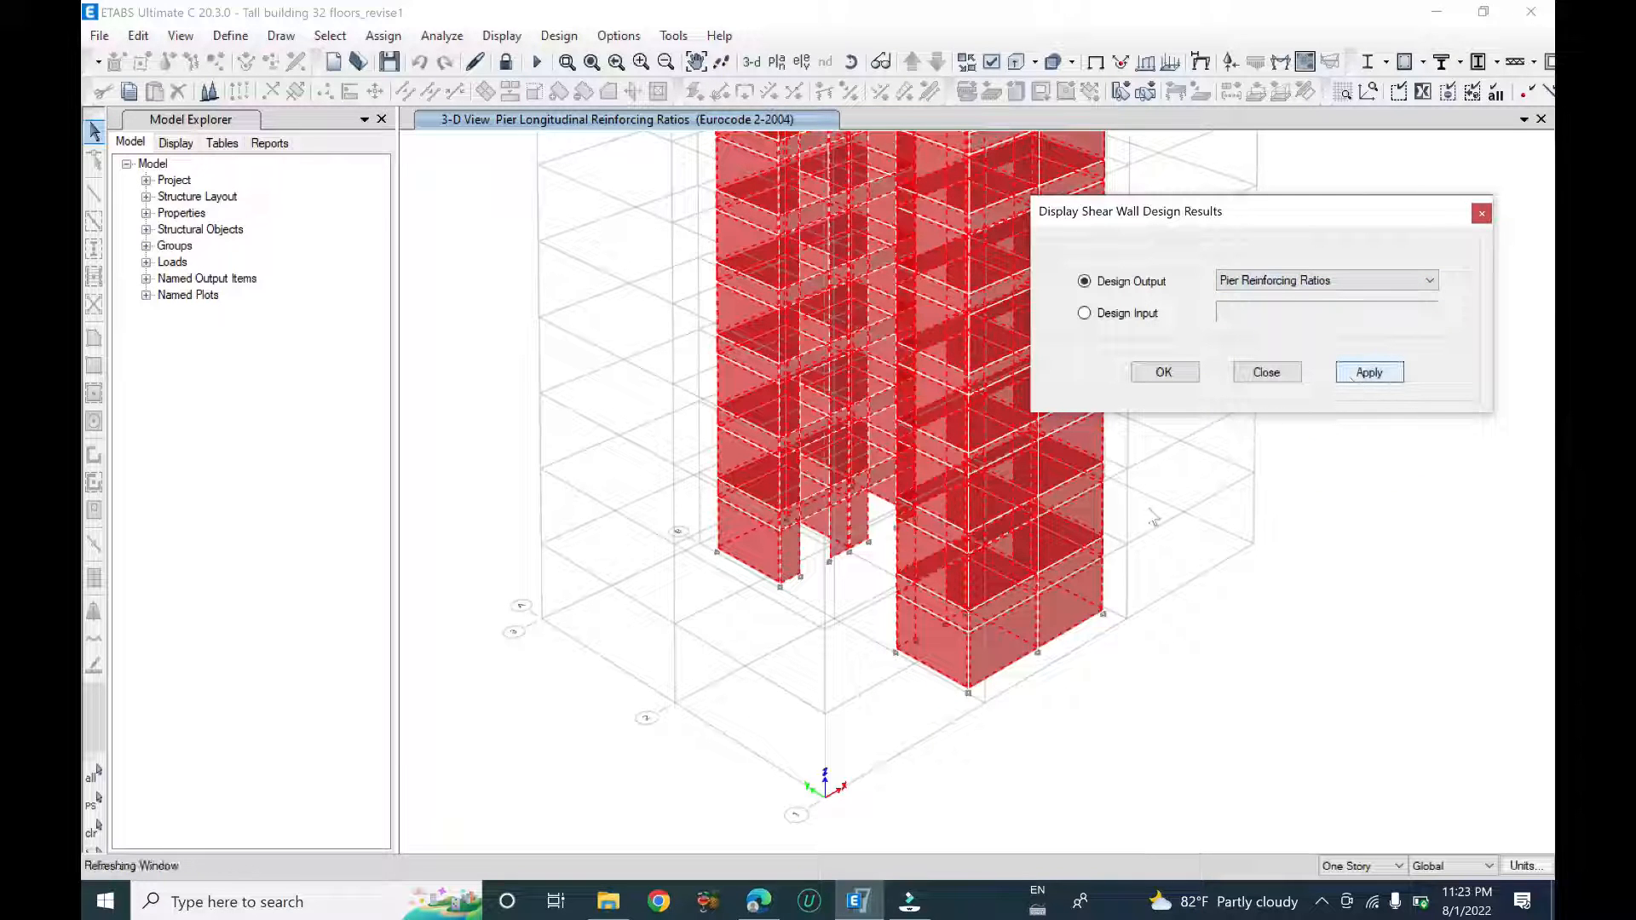
{"action": "left_click", "coordinate": [1186, 568]}
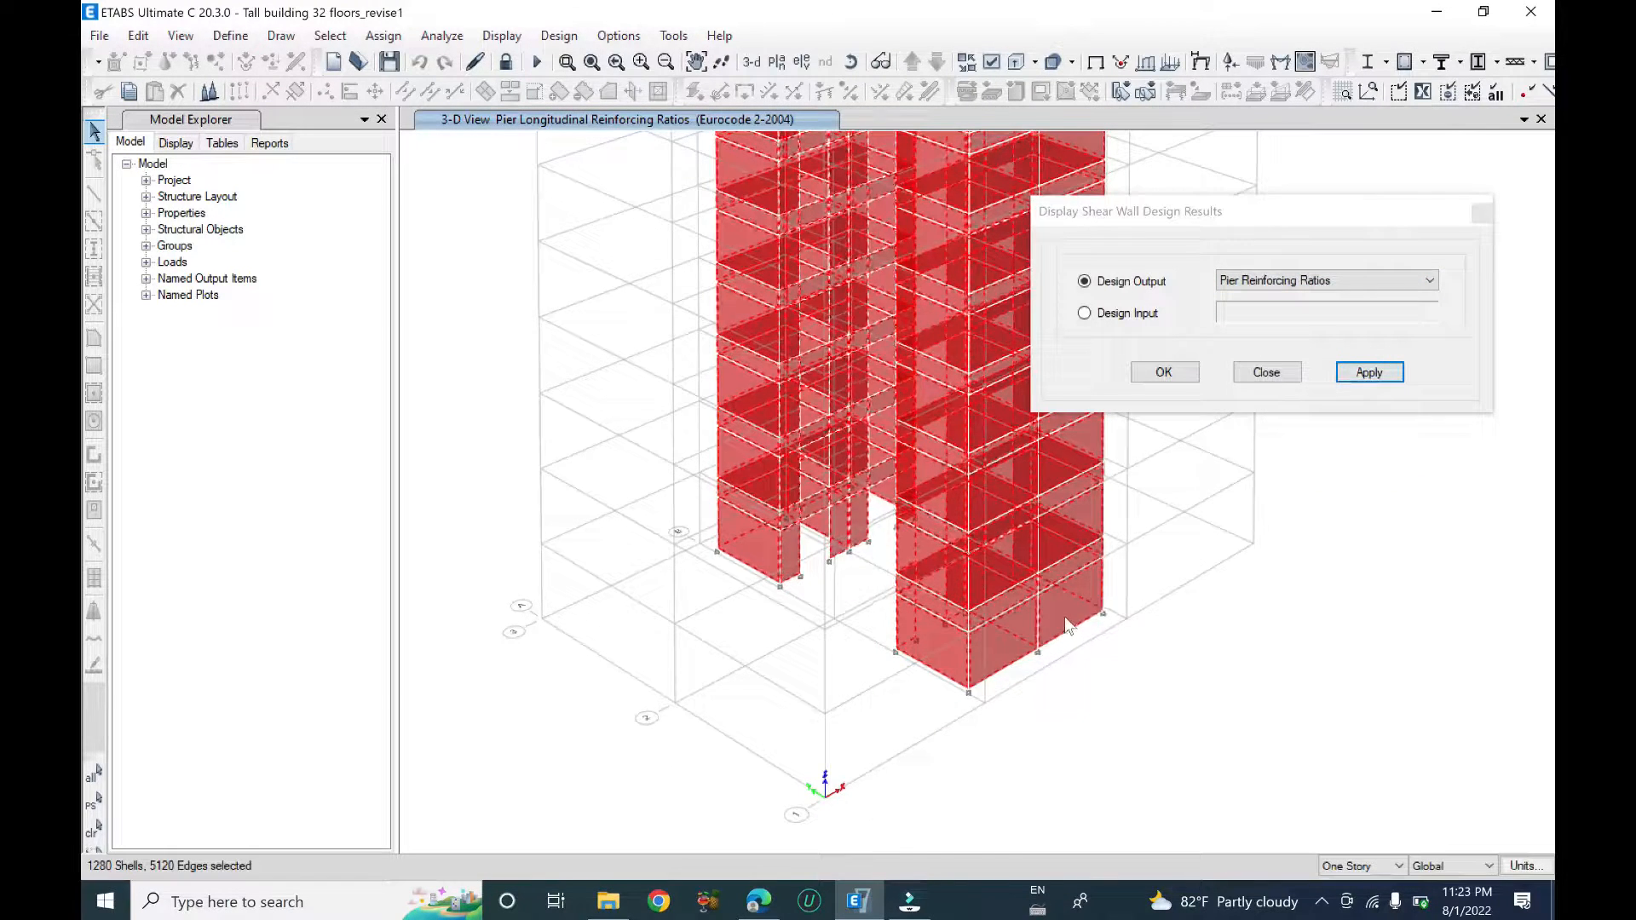
{"action": "middle_click_drag", "start_coordinate": [1065, 617], "coordinate": [1185, 628], "text": "shift"}
{"action": "middle_click_drag", "start_coordinate": [1035, 654], "coordinate": [859, 597]}
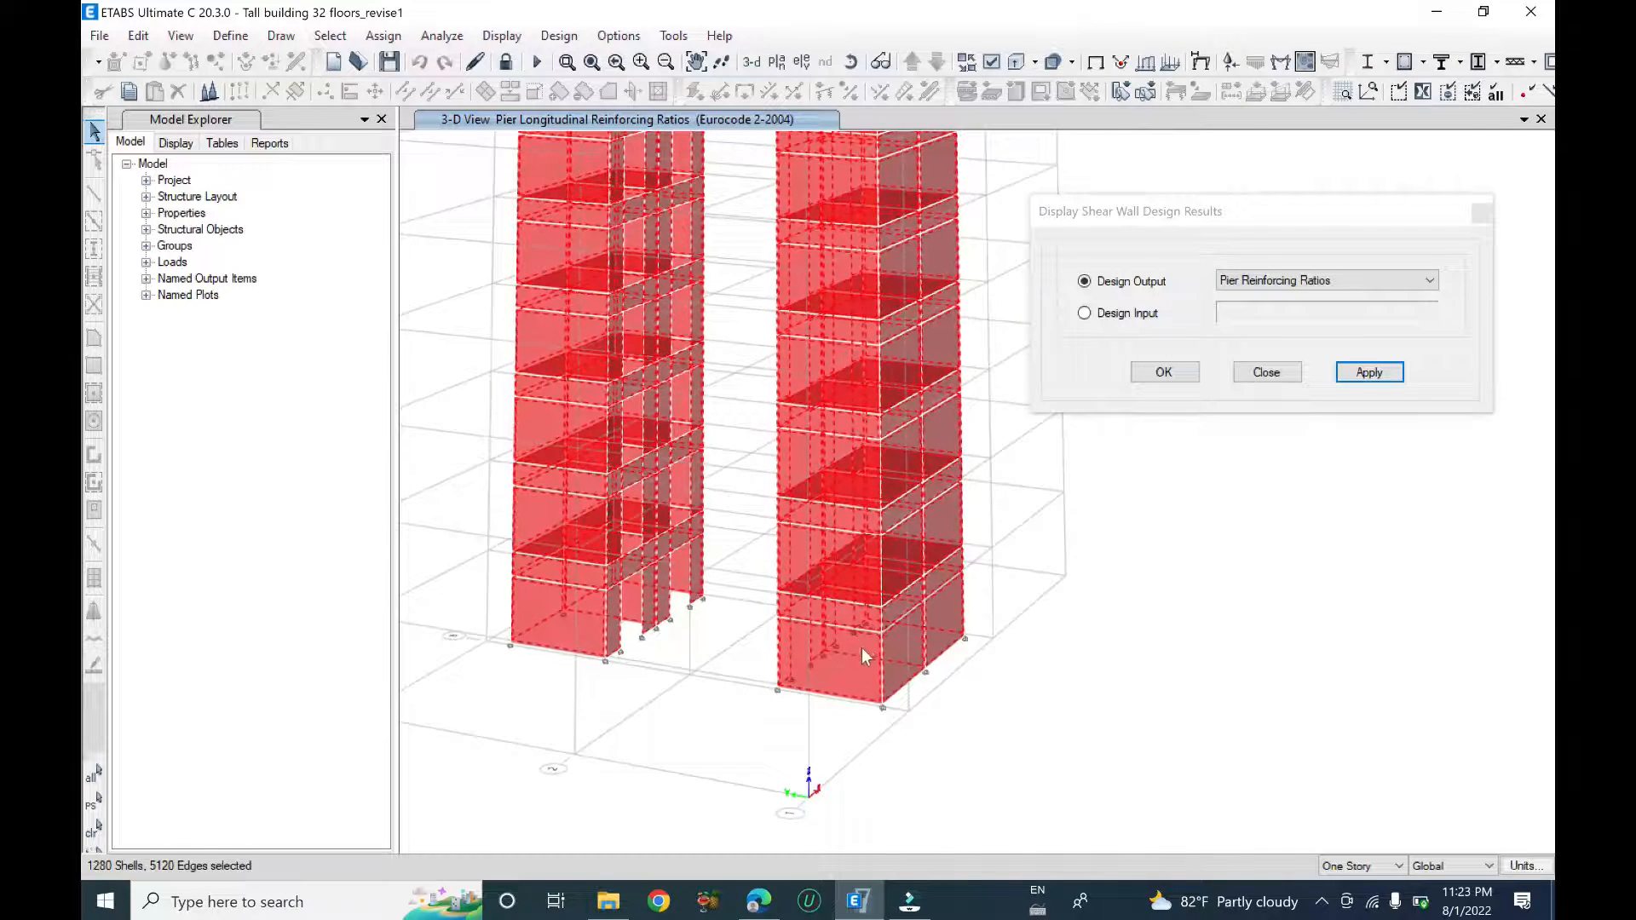
{"action": "scroll", "coordinate": [861, 647], "scroll_direction": "up", "scroll_amount": 3}
- Display the Pier Shear Reinforcing as the shear wall design output and inspect it at the base of the front core
{"action": "left_click", "coordinate": [1261, 282]}
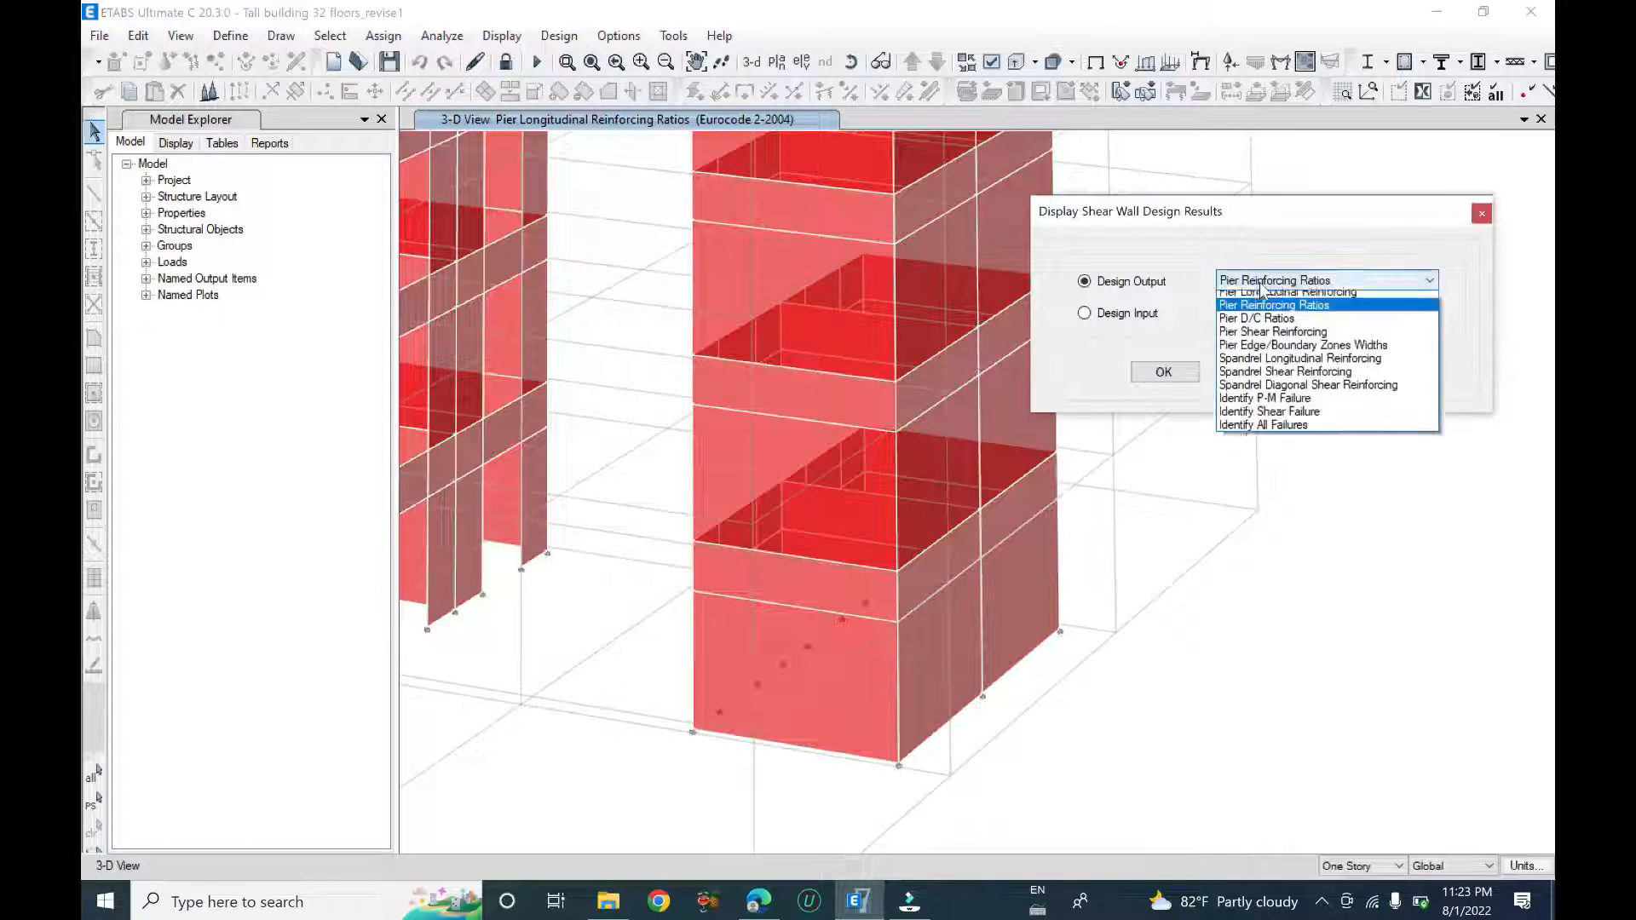
{"action": "left_click", "coordinate": [1353, 339]}
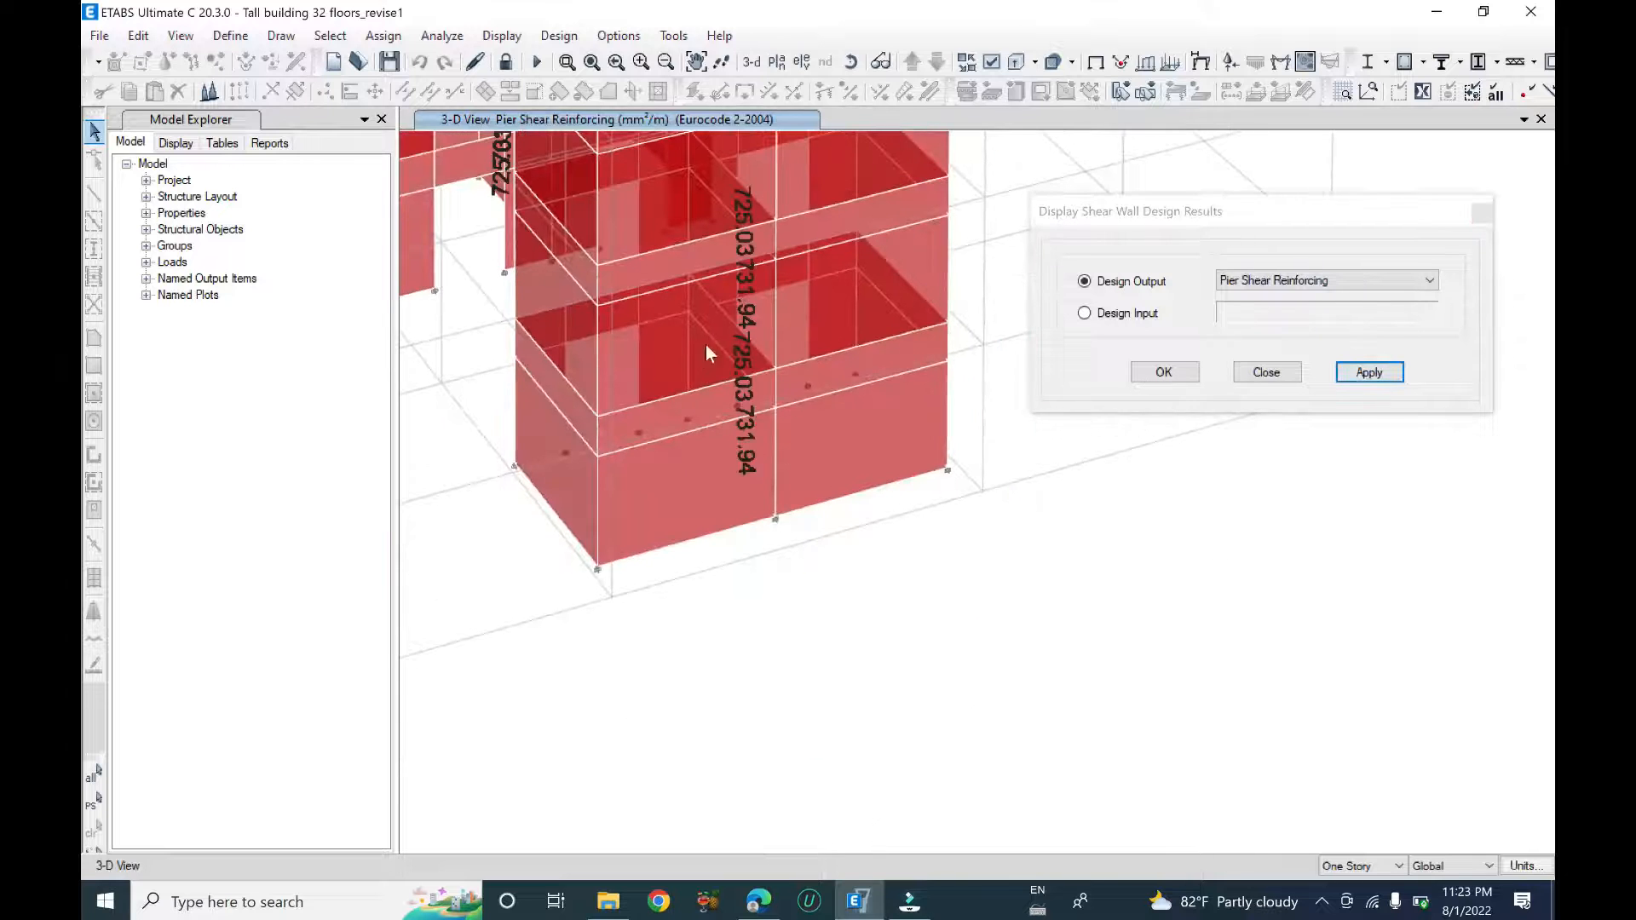
{"action": "scroll", "coordinate": [810, 559], "scroll_direction": "up", "scroll_amount": 2}
{"action": "scroll", "coordinate": [879, 528], "scroll_direction": "up", "scroll_amount": 1}
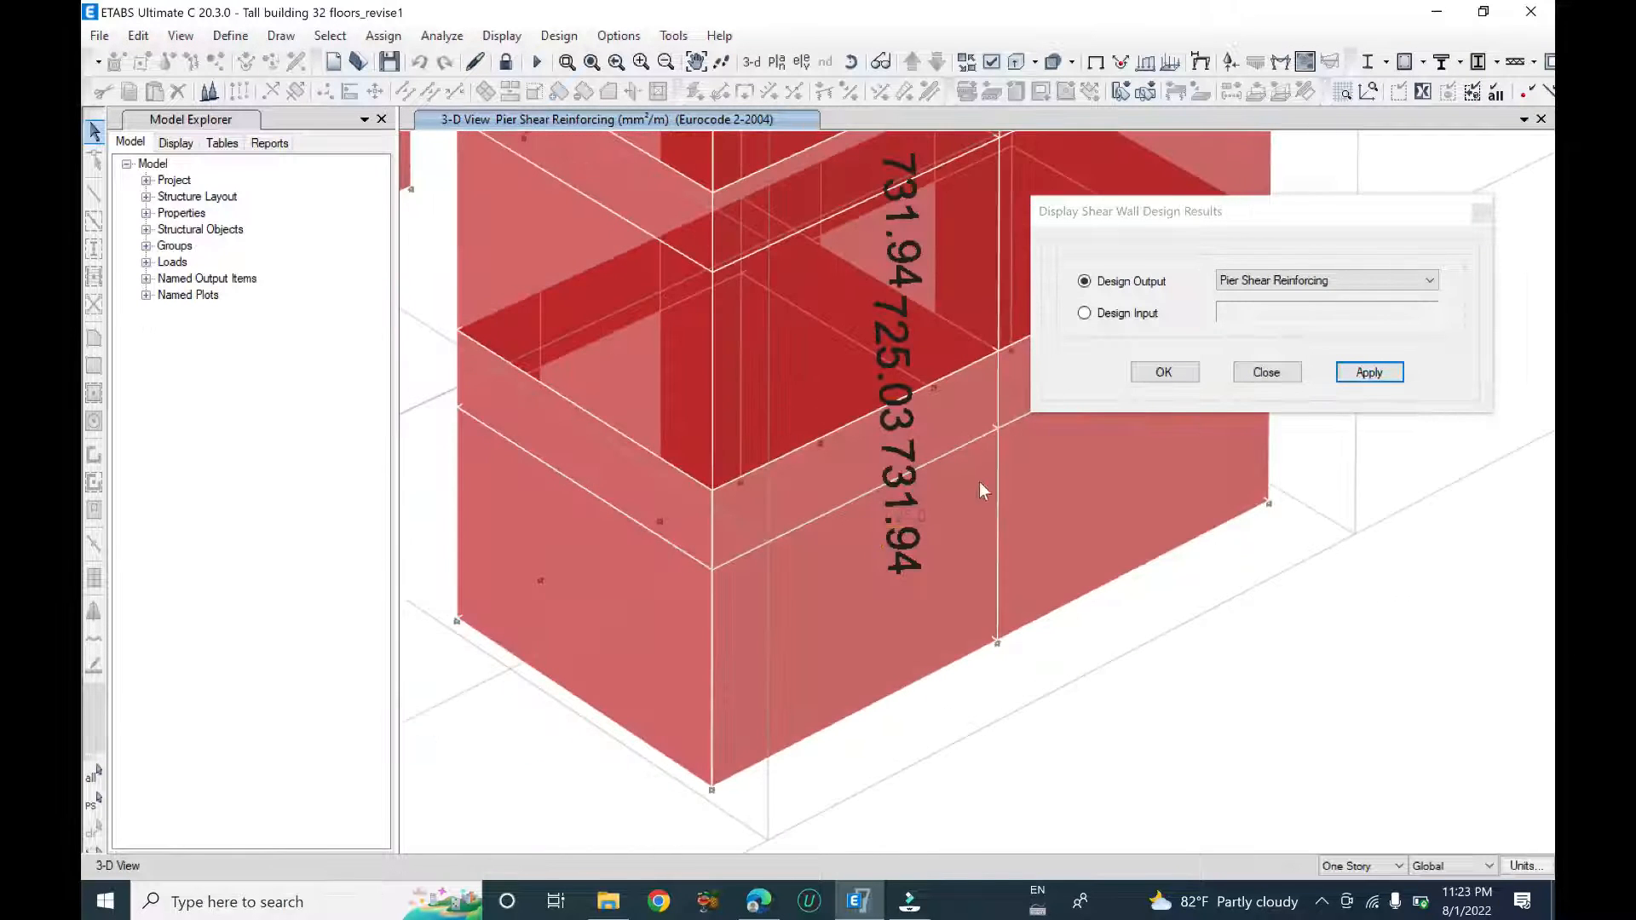
{"action": "middle_click_drag", "start_coordinate": [980, 483], "coordinate": [919, 566]}
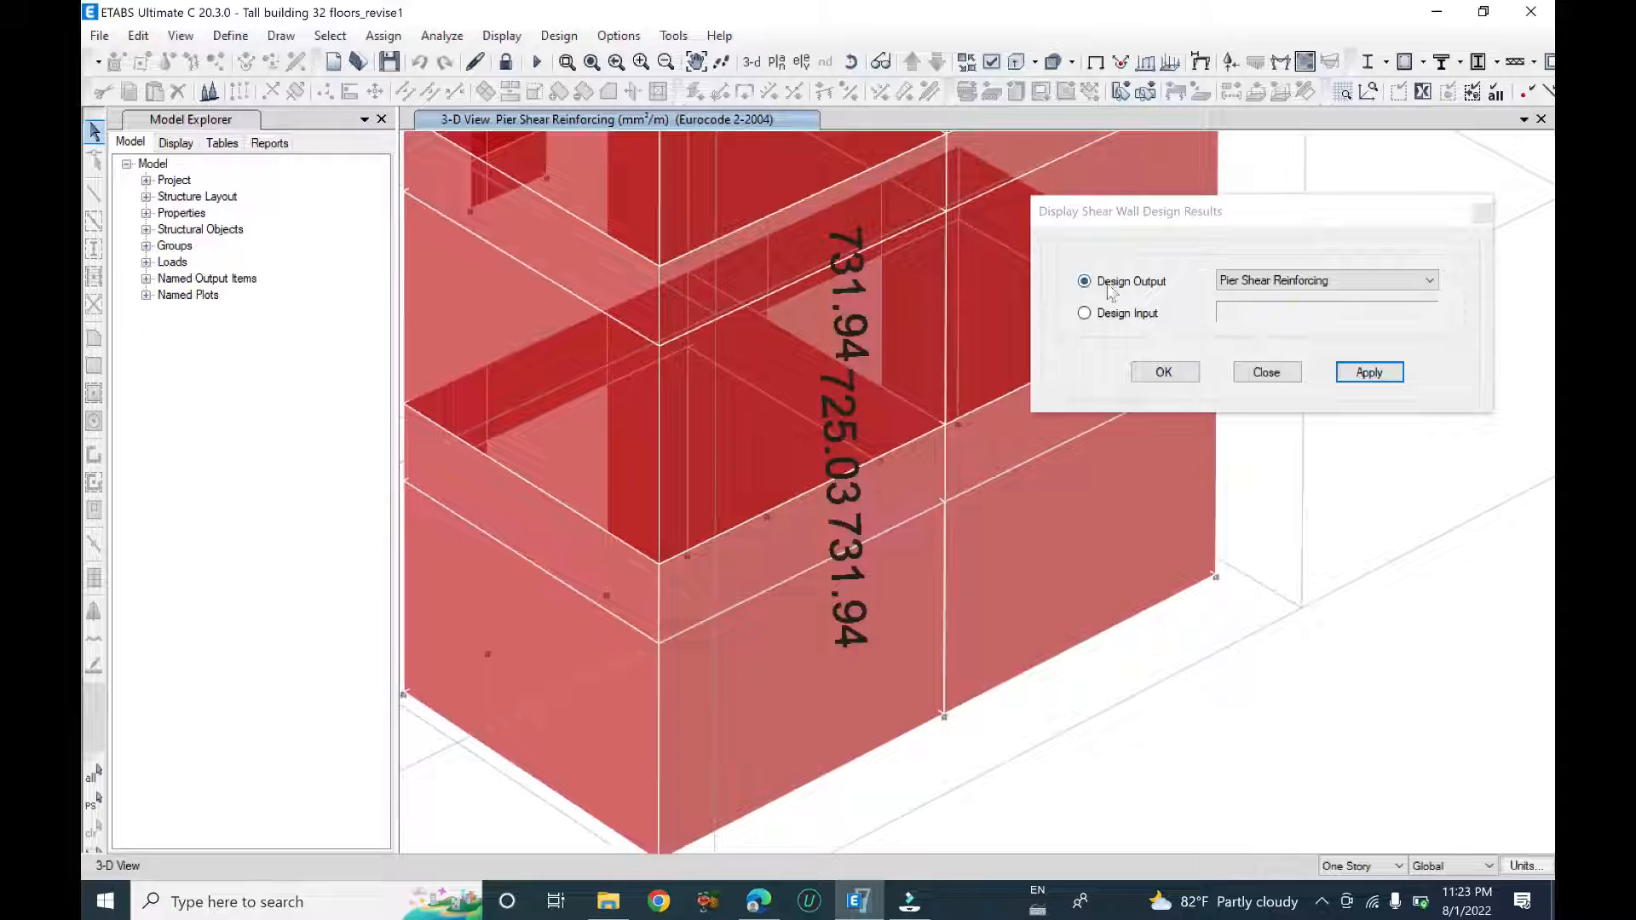
- Display the Pier D/C Ratios as design output, inspect the front core's lowest stories, and close the design results dialog
{"action": "left_click", "coordinate": [1299, 282]}
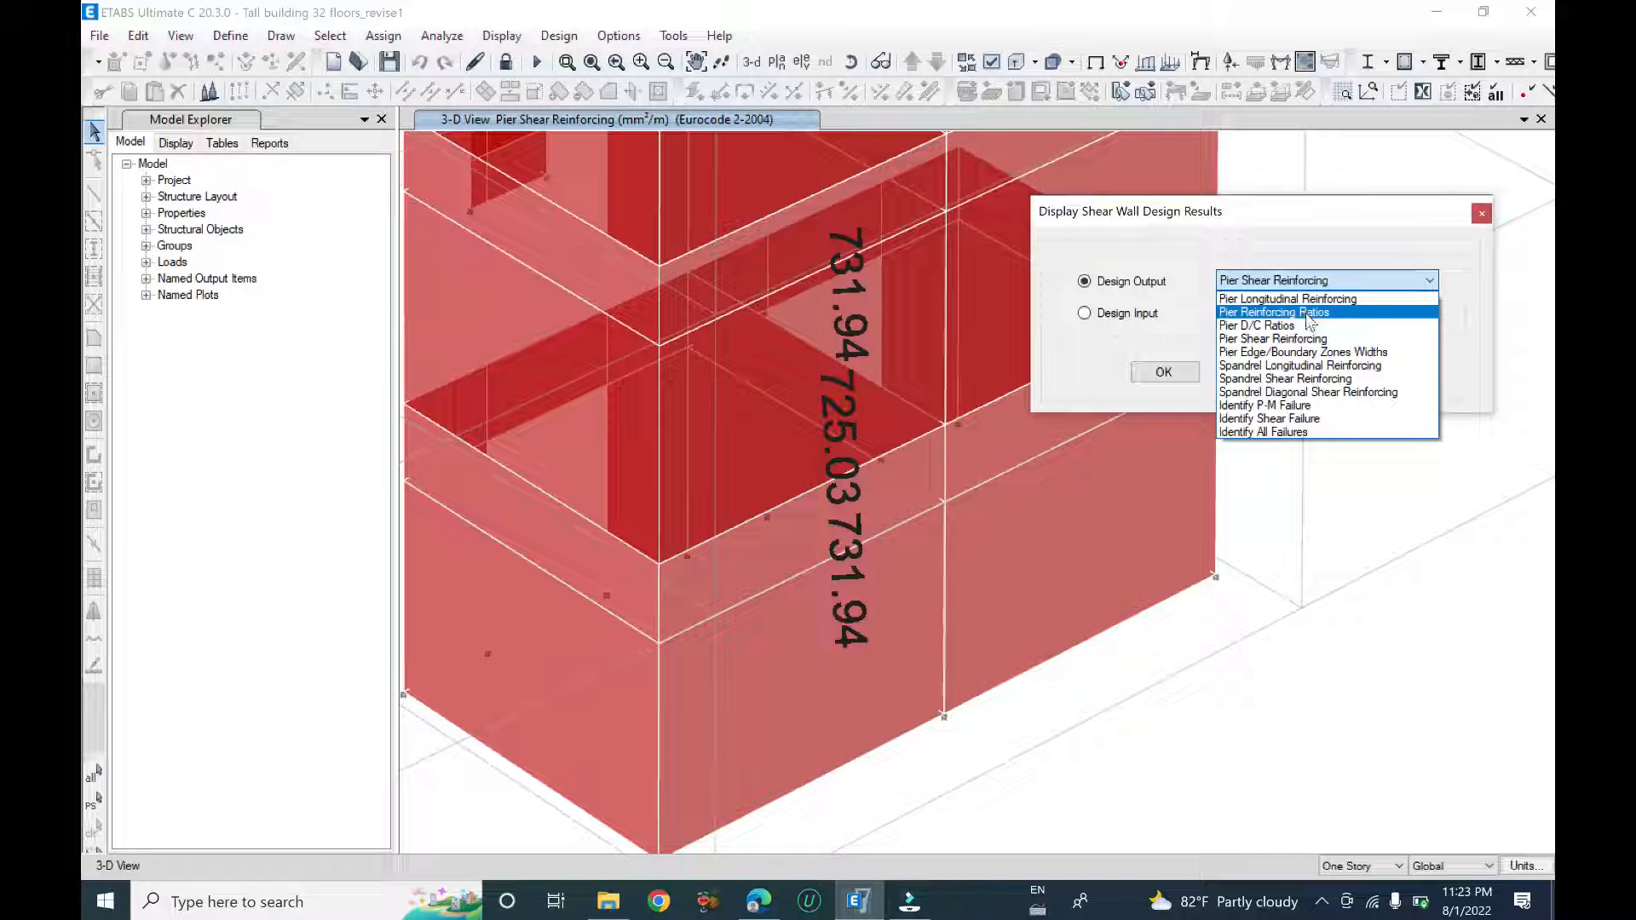
{"action": "left_click", "coordinate": [1306, 325]}
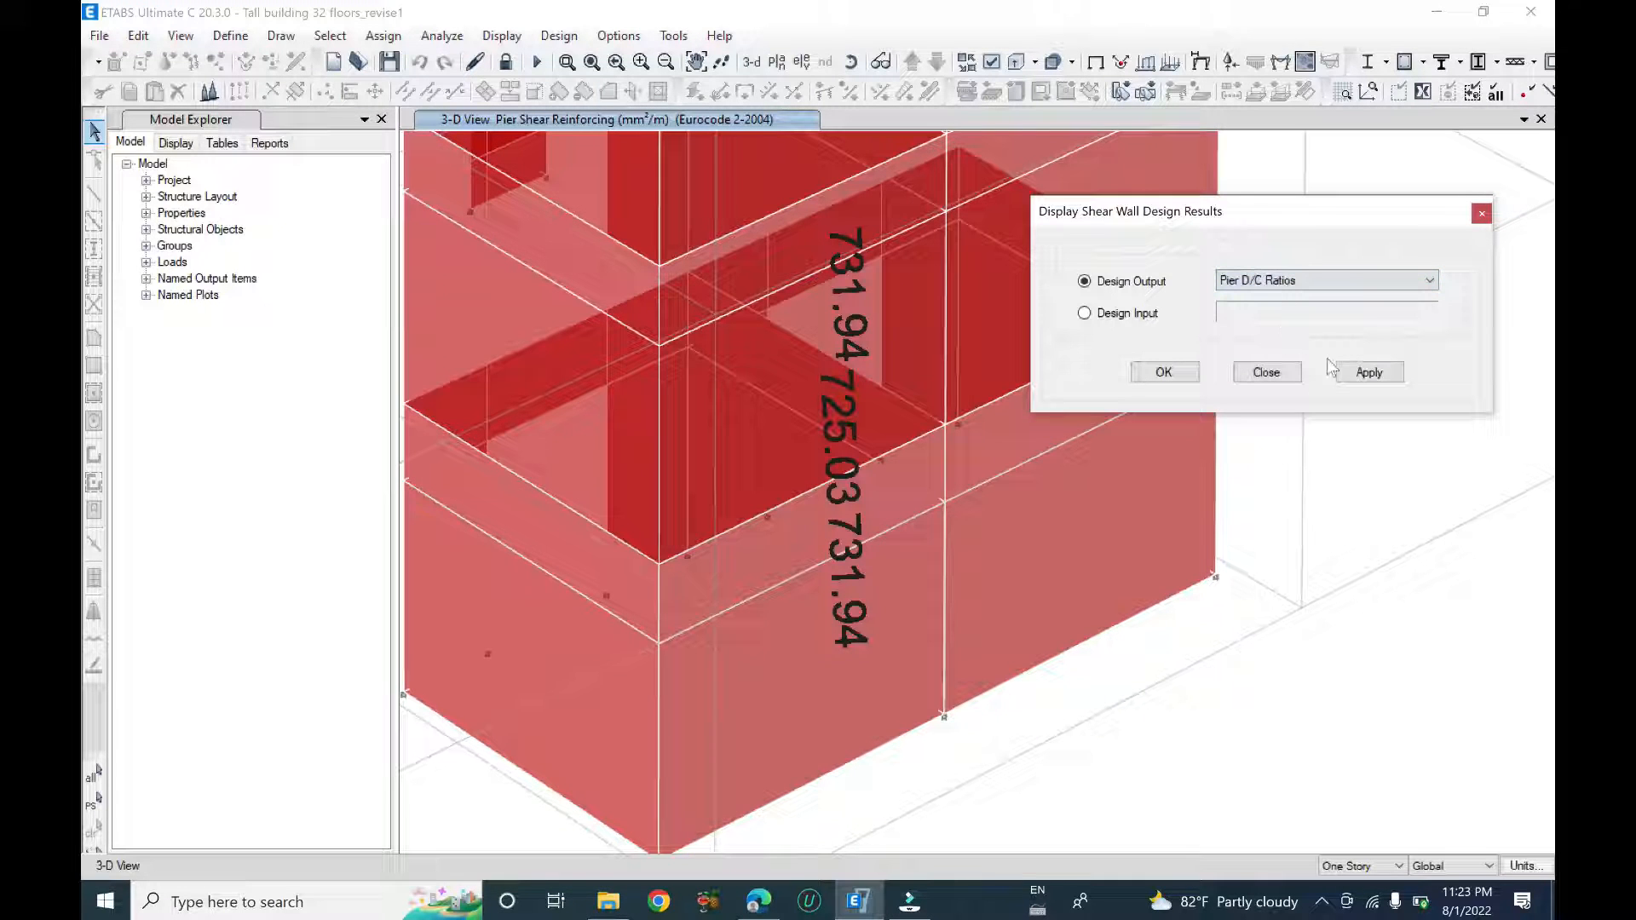
{"action": "left_click", "coordinate": [1364, 374]}
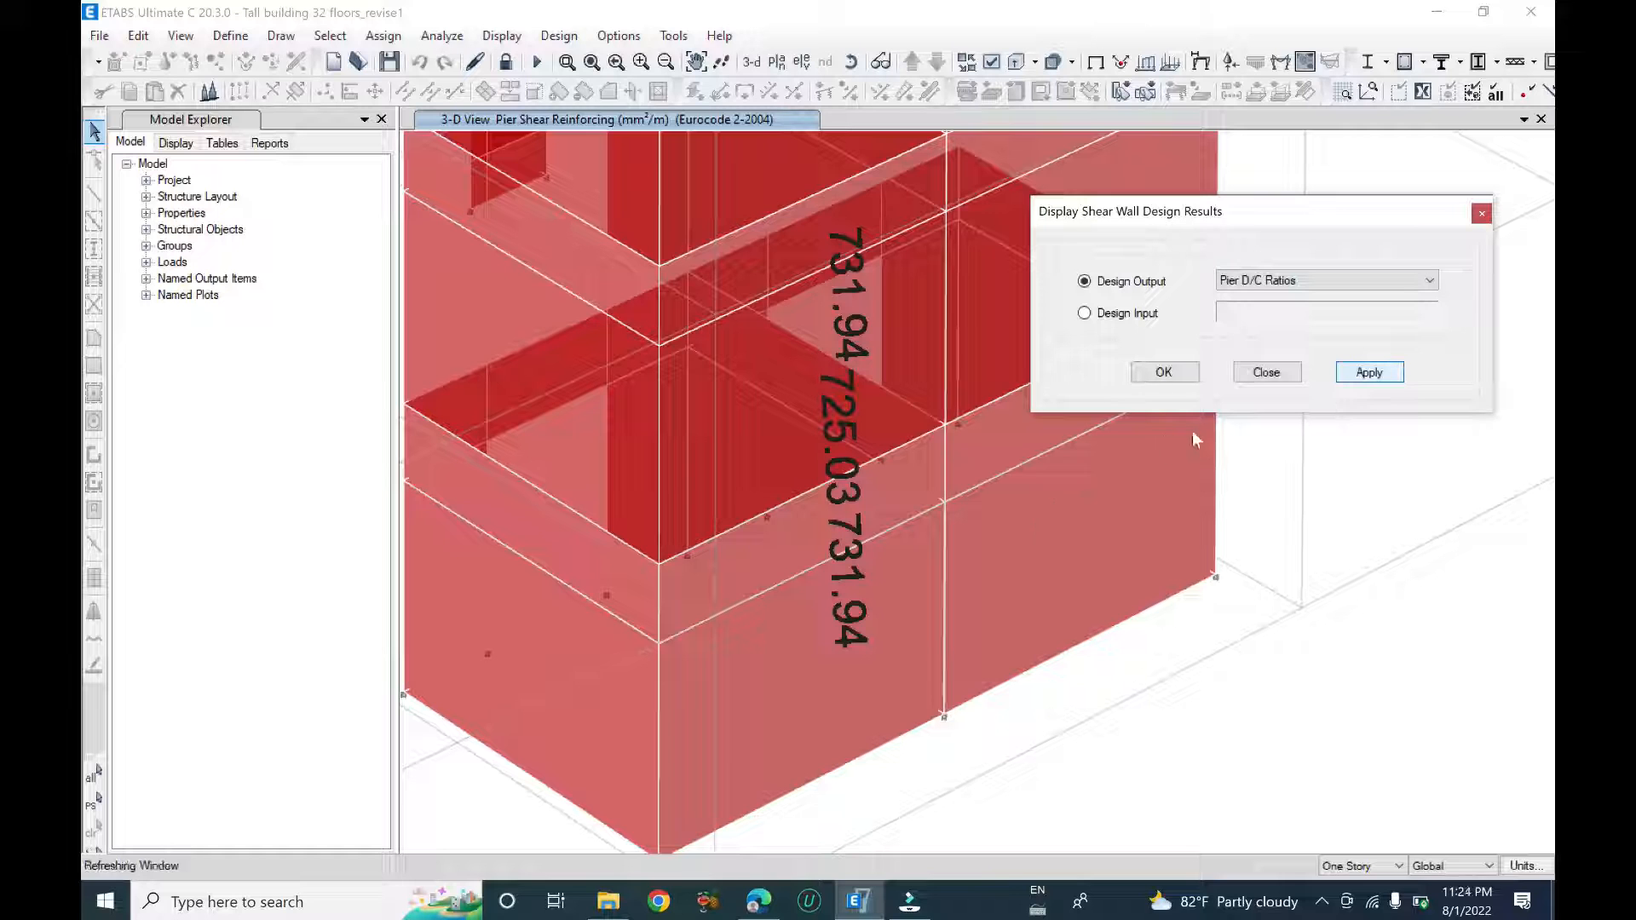
{"action": "scroll", "coordinate": [859, 516], "scroll_direction": "down", "scroll_amount": 1}
{"action": "scroll", "coordinate": [827, 422], "scroll_direction": "down", "scroll_amount": 2}
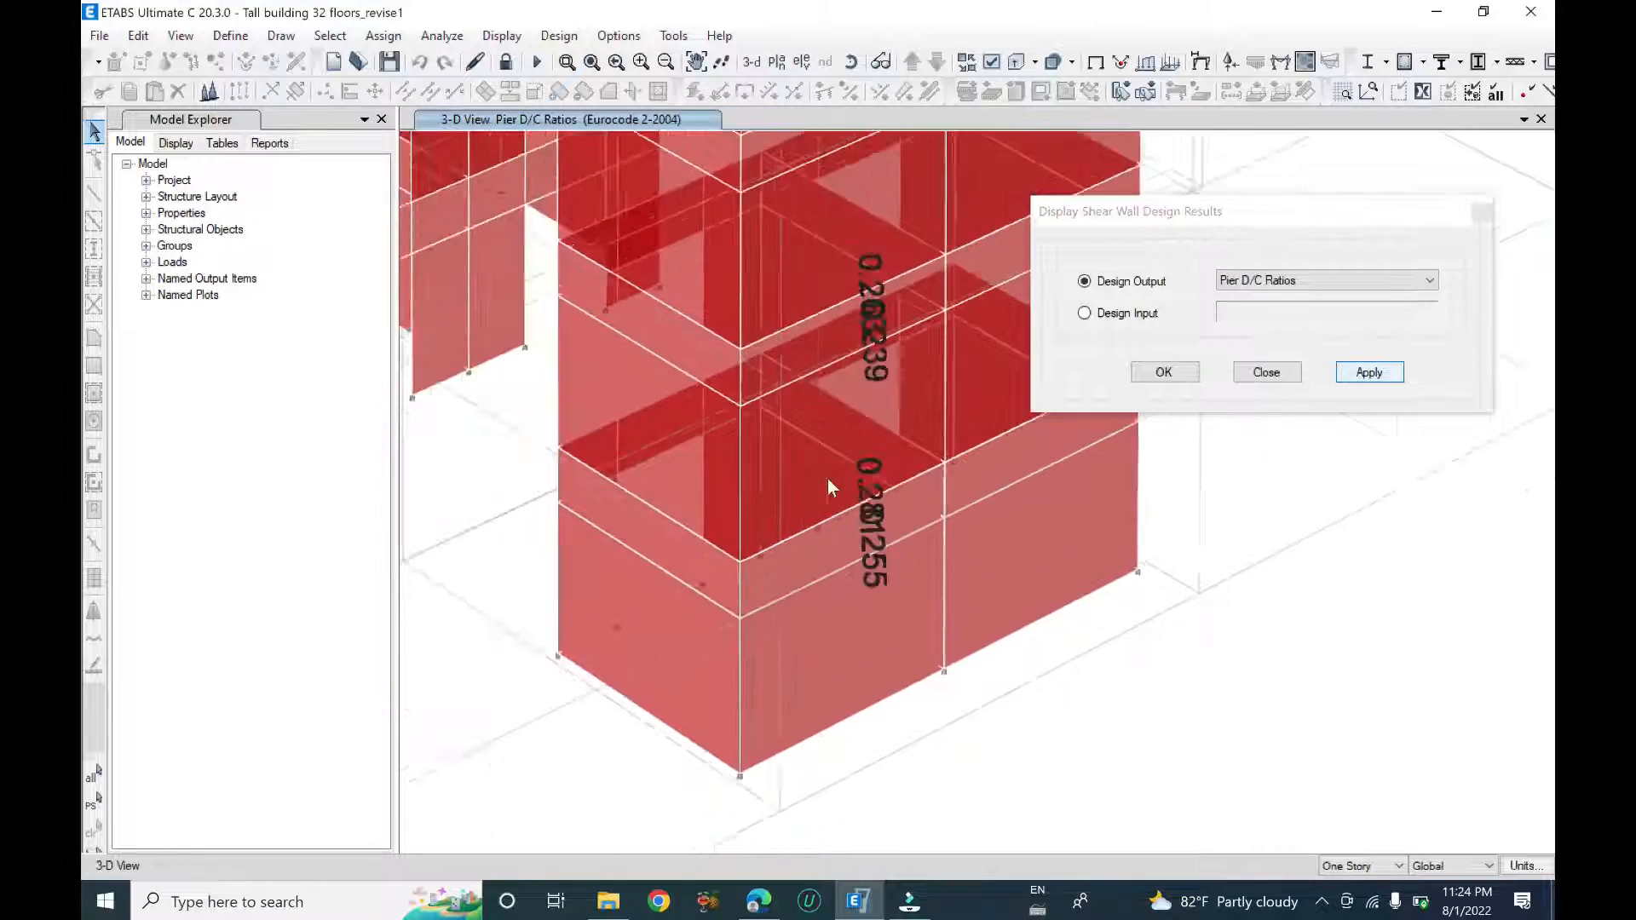
{"action": "scroll", "coordinate": [835, 344], "scroll_direction": "up", "scroll_amount": 4}
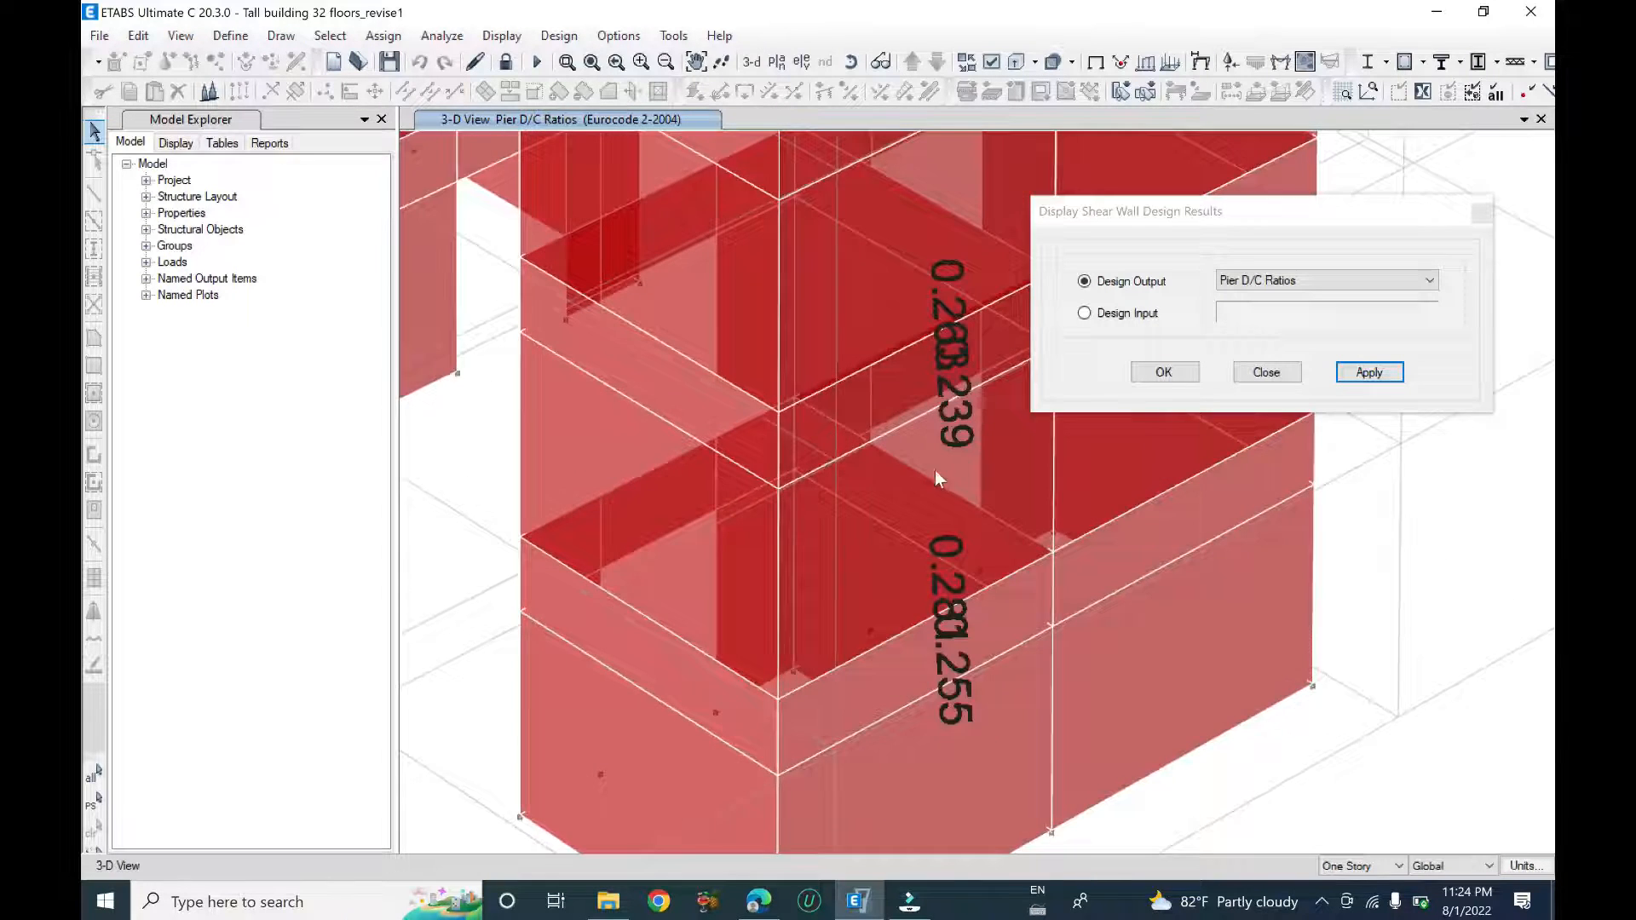
{"action": "middle_click_drag", "start_coordinate": [967, 564], "coordinate": [820, 505]}
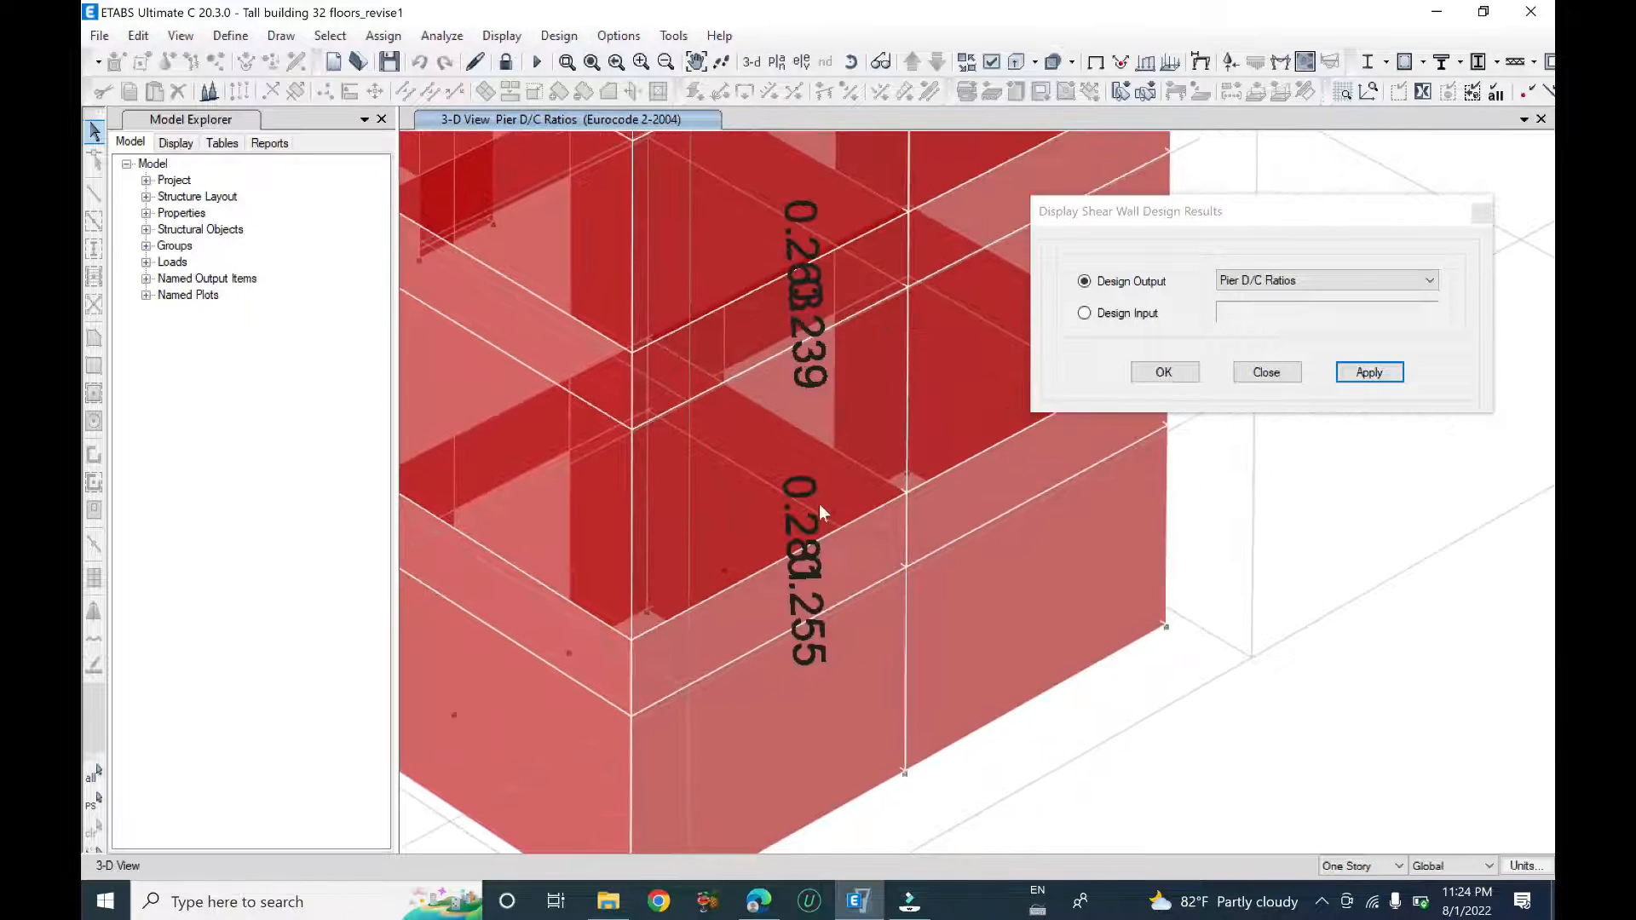
{"action": "scroll", "coordinate": [943, 566], "scroll_direction": "down", "scroll_amount": 5}
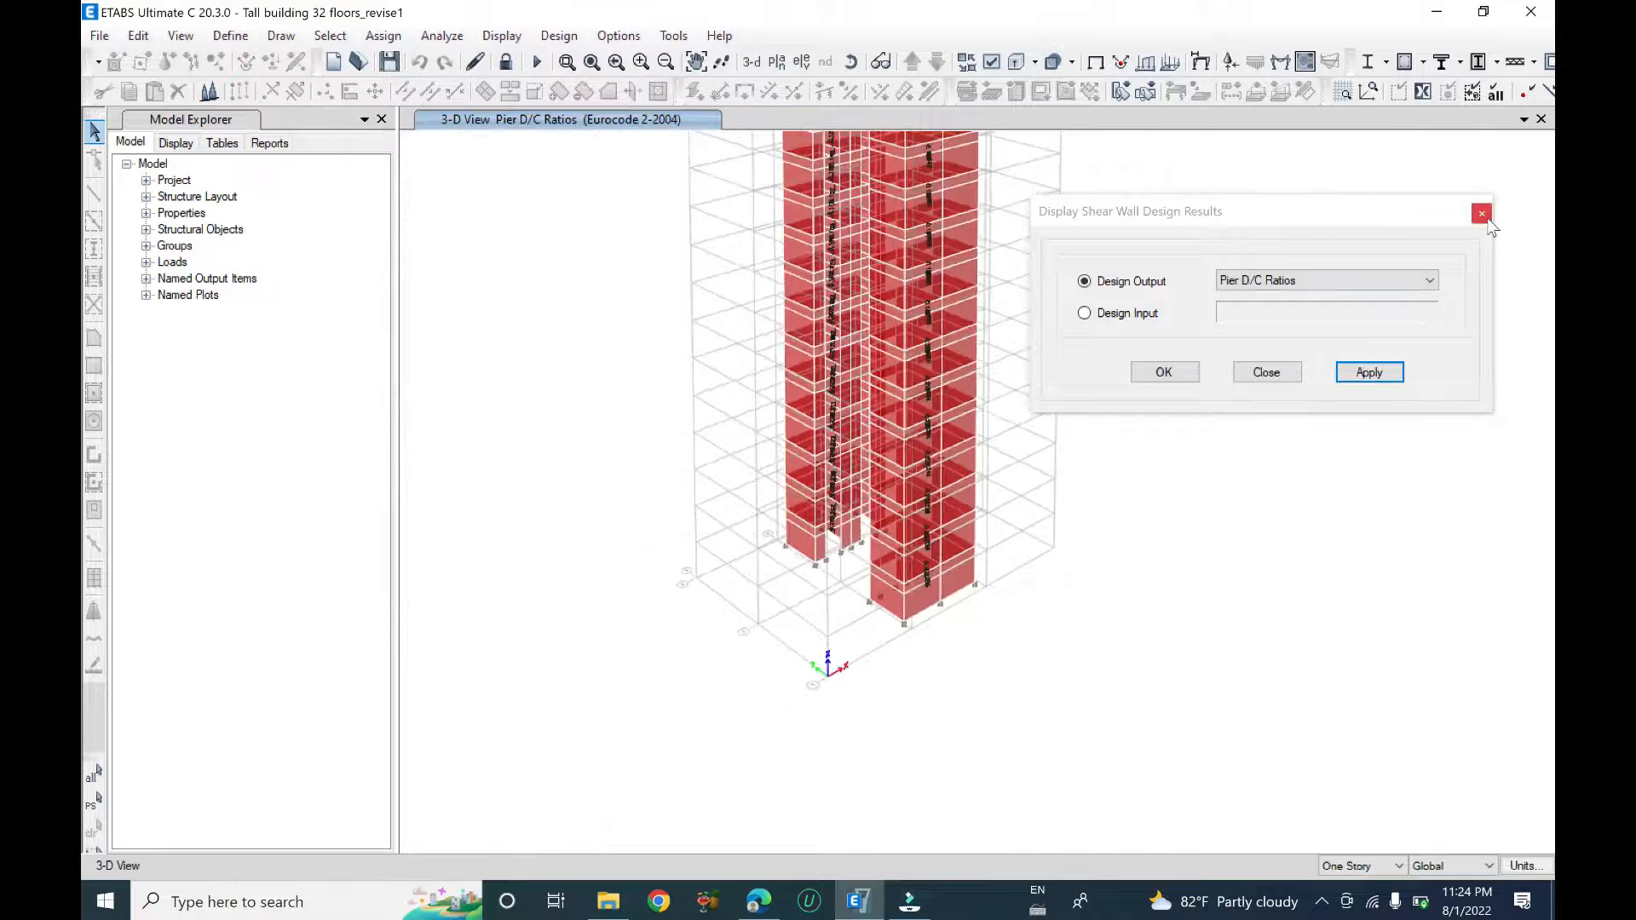
{"action": "left_click", "coordinate": [1482, 211]}
{"action": "scroll", "coordinate": [975, 668], "scroll_direction": "down", "scroll_amount": 5}
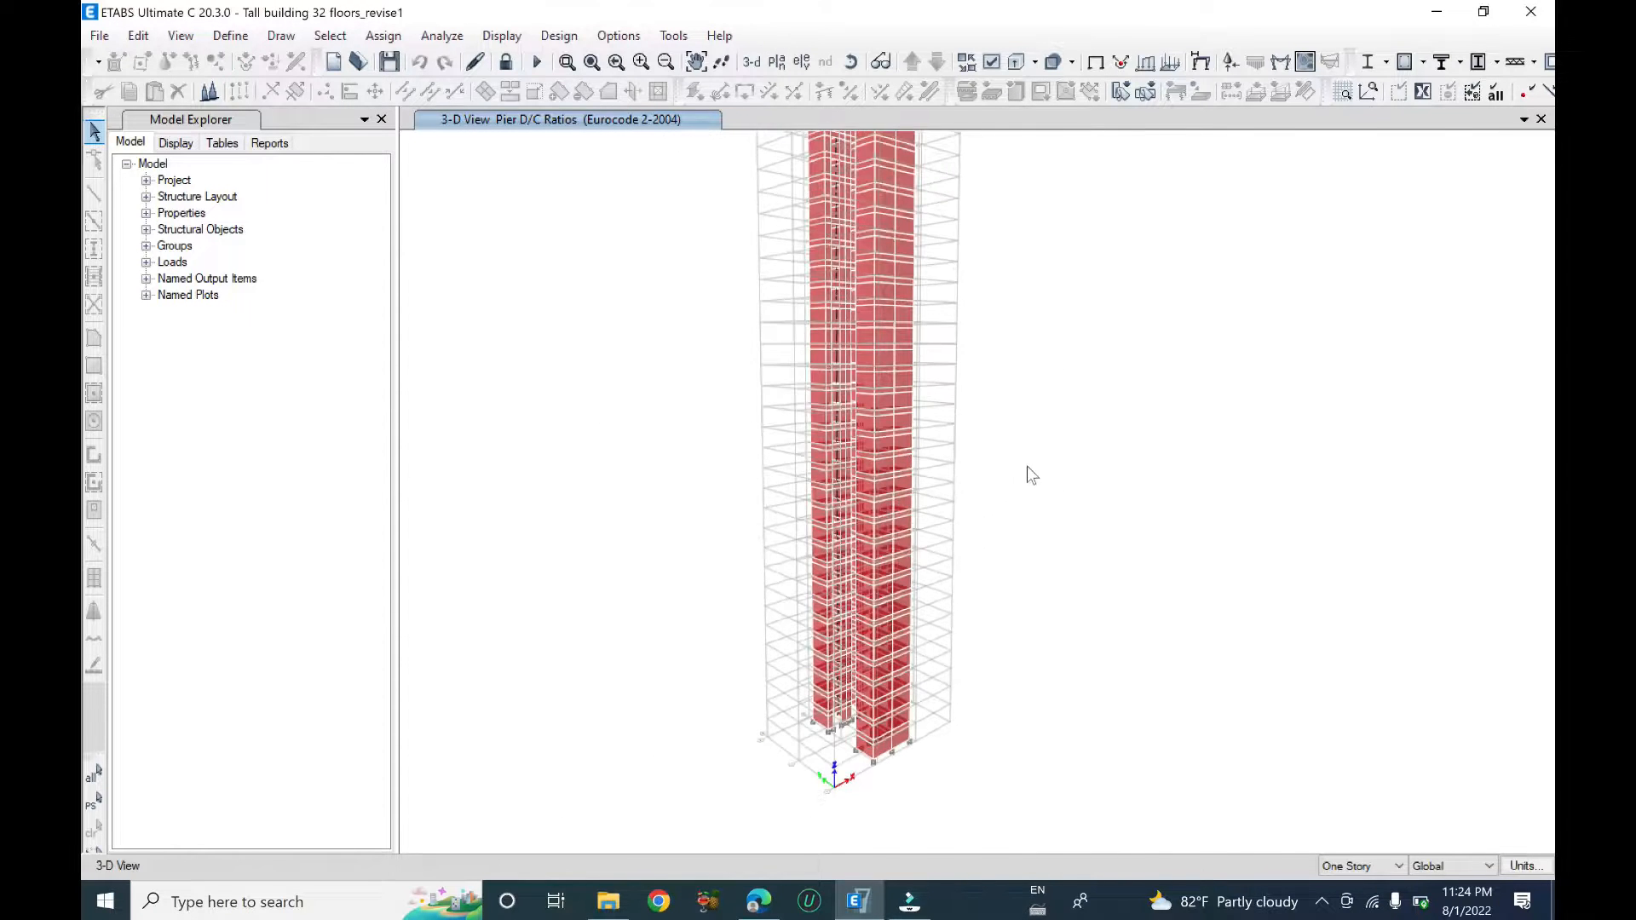
- Examine the pier D/C ratio display over the full height of both cores, from above and from the side
{"action": "middle_click_drag", "start_coordinate": [994, 424], "coordinate": [981, 568], "text": "shift"}
{"action": "middle_click_drag", "start_coordinate": [1022, 294], "coordinate": [1008, 421], "text": "shift"}
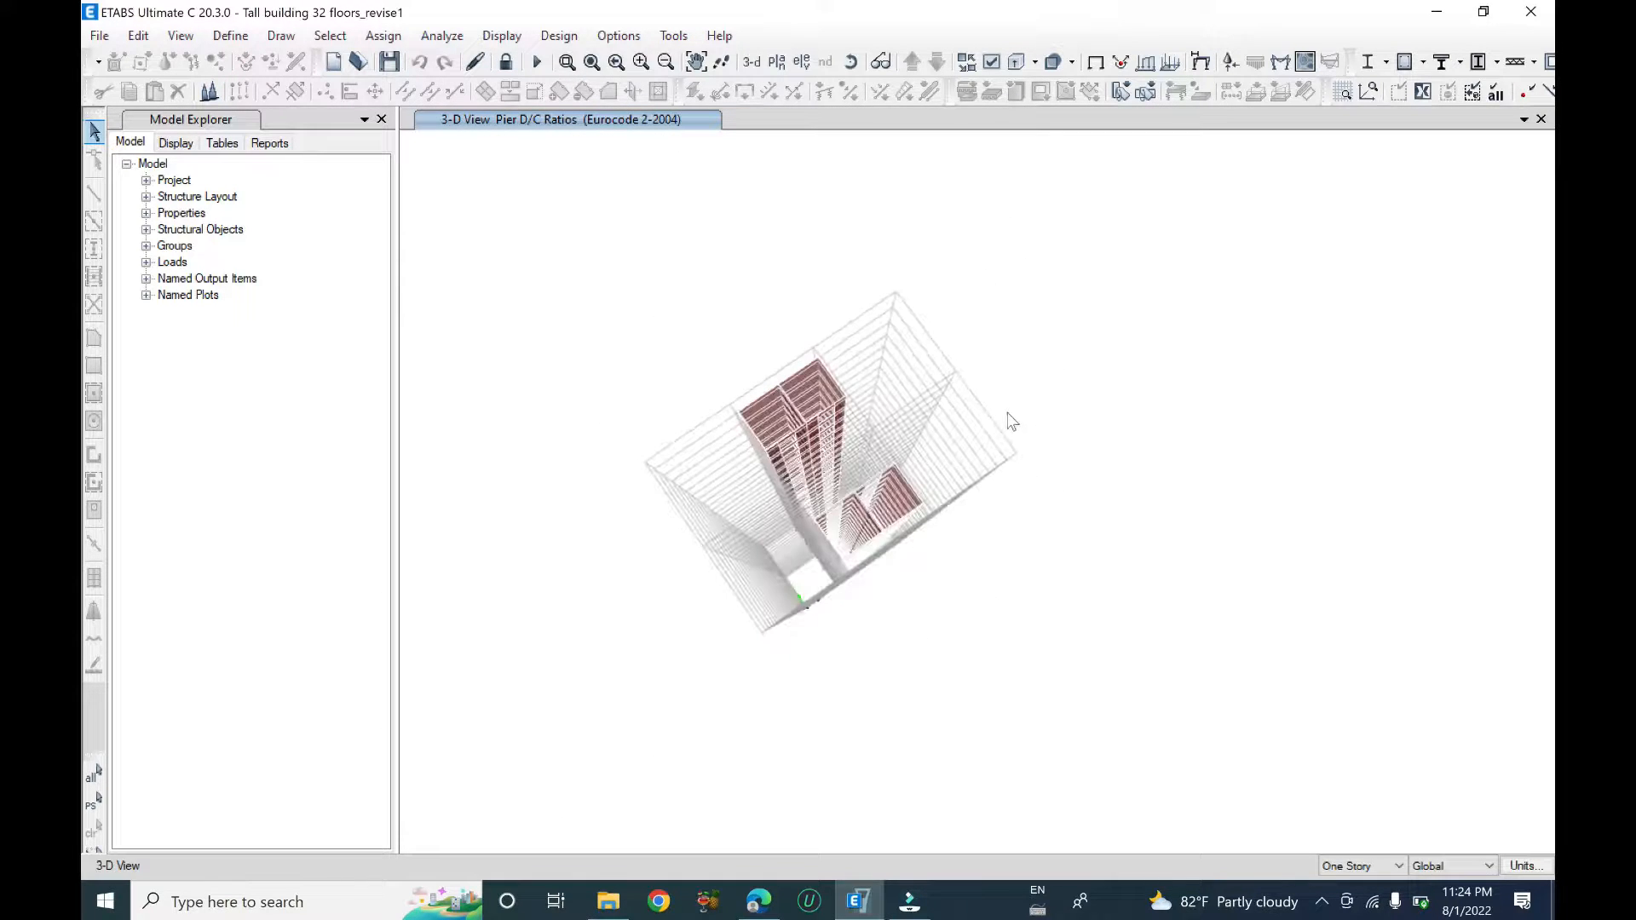
{"action": "scroll", "coordinate": [972, 452], "scroll_direction": "up", "scroll_amount": 5}
{"action": "middle_click_drag", "start_coordinate": [987, 498], "coordinate": [975, 402], "text": "shift"}
{"action": "scroll", "coordinate": [850, 389], "scroll_direction": "down", "scroll_amount": 6}
{"action": "scroll", "coordinate": [849, 390], "scroll_direction": "up", "scroll_amount": 3}
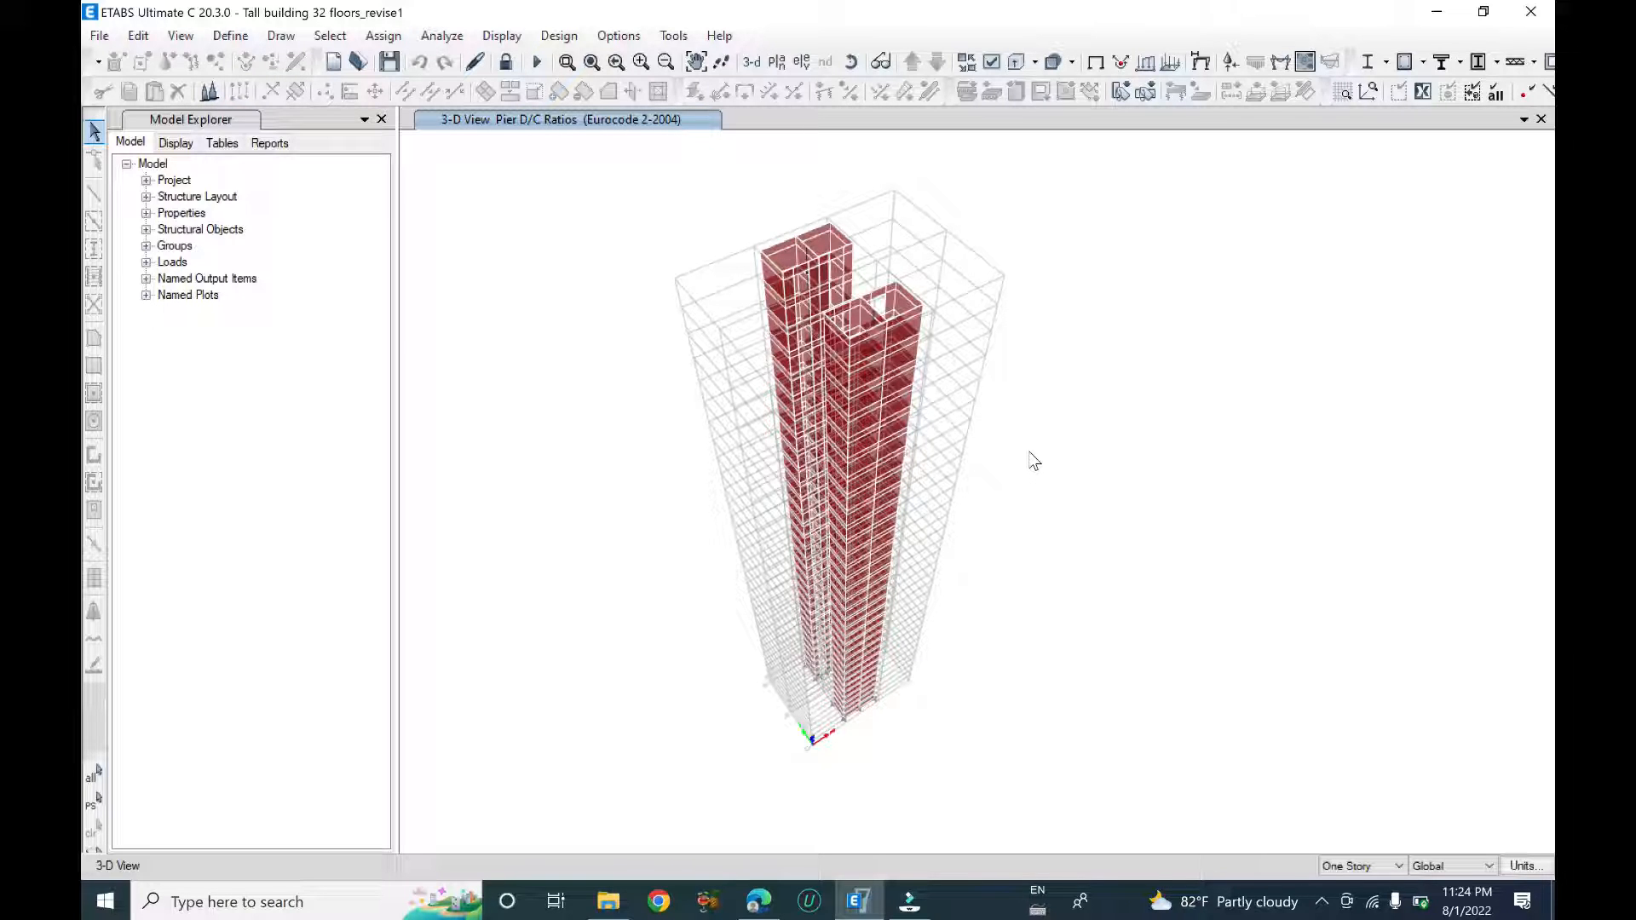
{"action": "middle_click_drag", "start_coordinate": [962, 581], "coordinate": [1042, 558], "text": "shift"}
{"action": "middle_click_drag", "start_coordinate": [1040, 646], "coordinate": [1117, 636], "text": "shift"}
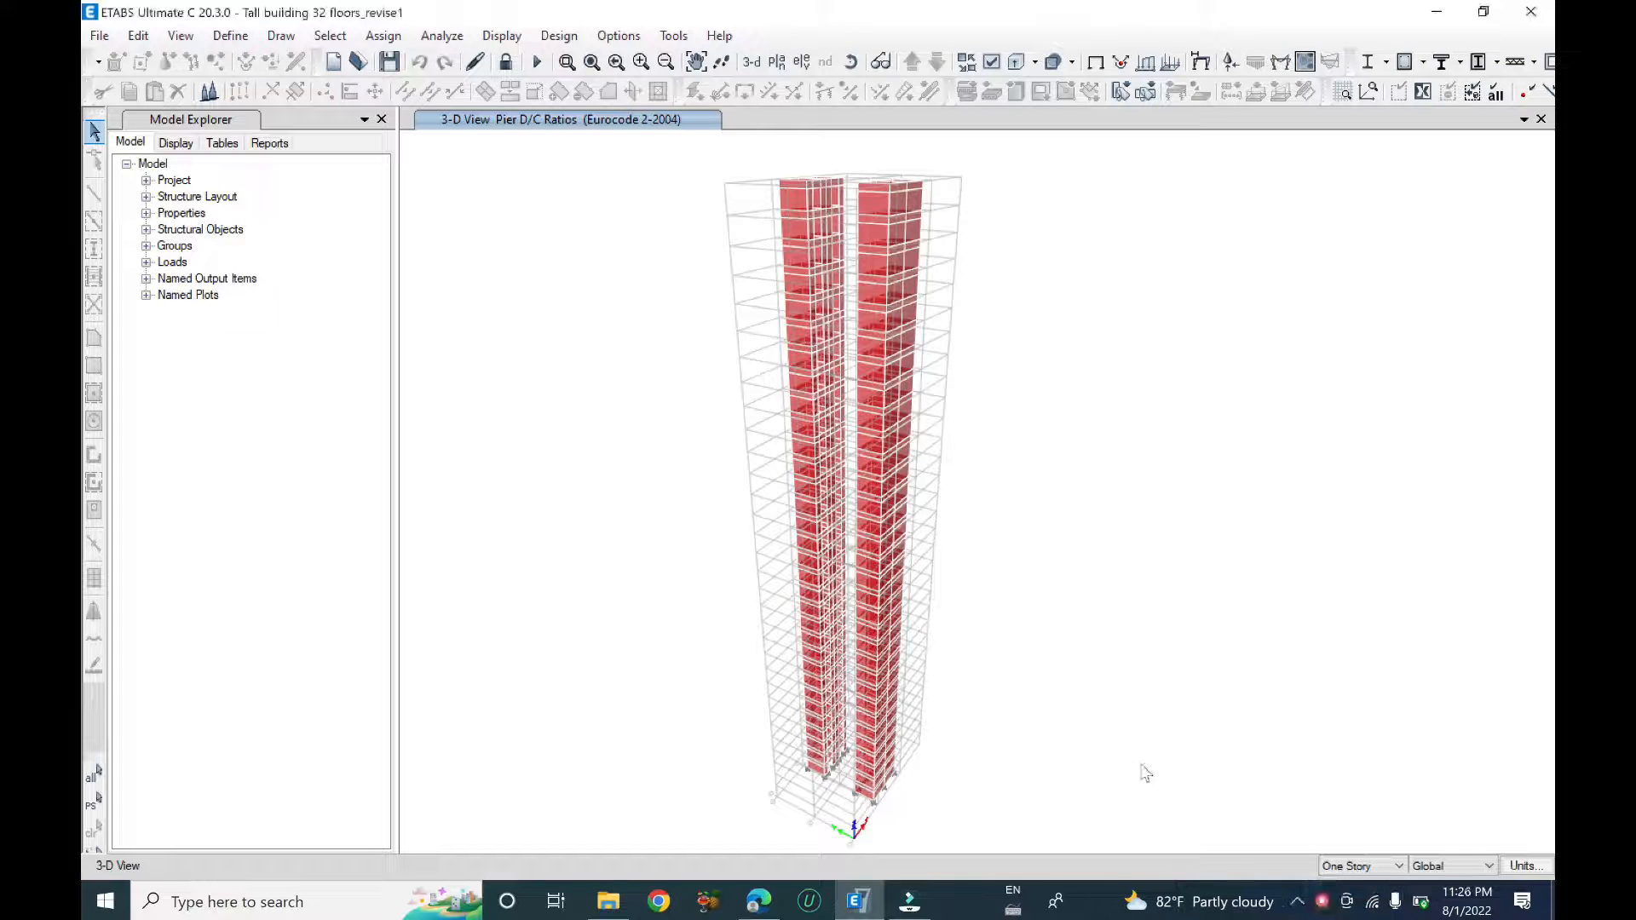
- Open the shear wall design details for the lowest wall panel of the front core and maximize the report
{"action": "middle_click_drag", "start_coordinate": [1142, 766], "coordinate": [1033, 631], "text": "shift"}
{"action": "scroll", "coordinate": [1038, 639], "scroll_direction": "up", "scroll_amount": 6}
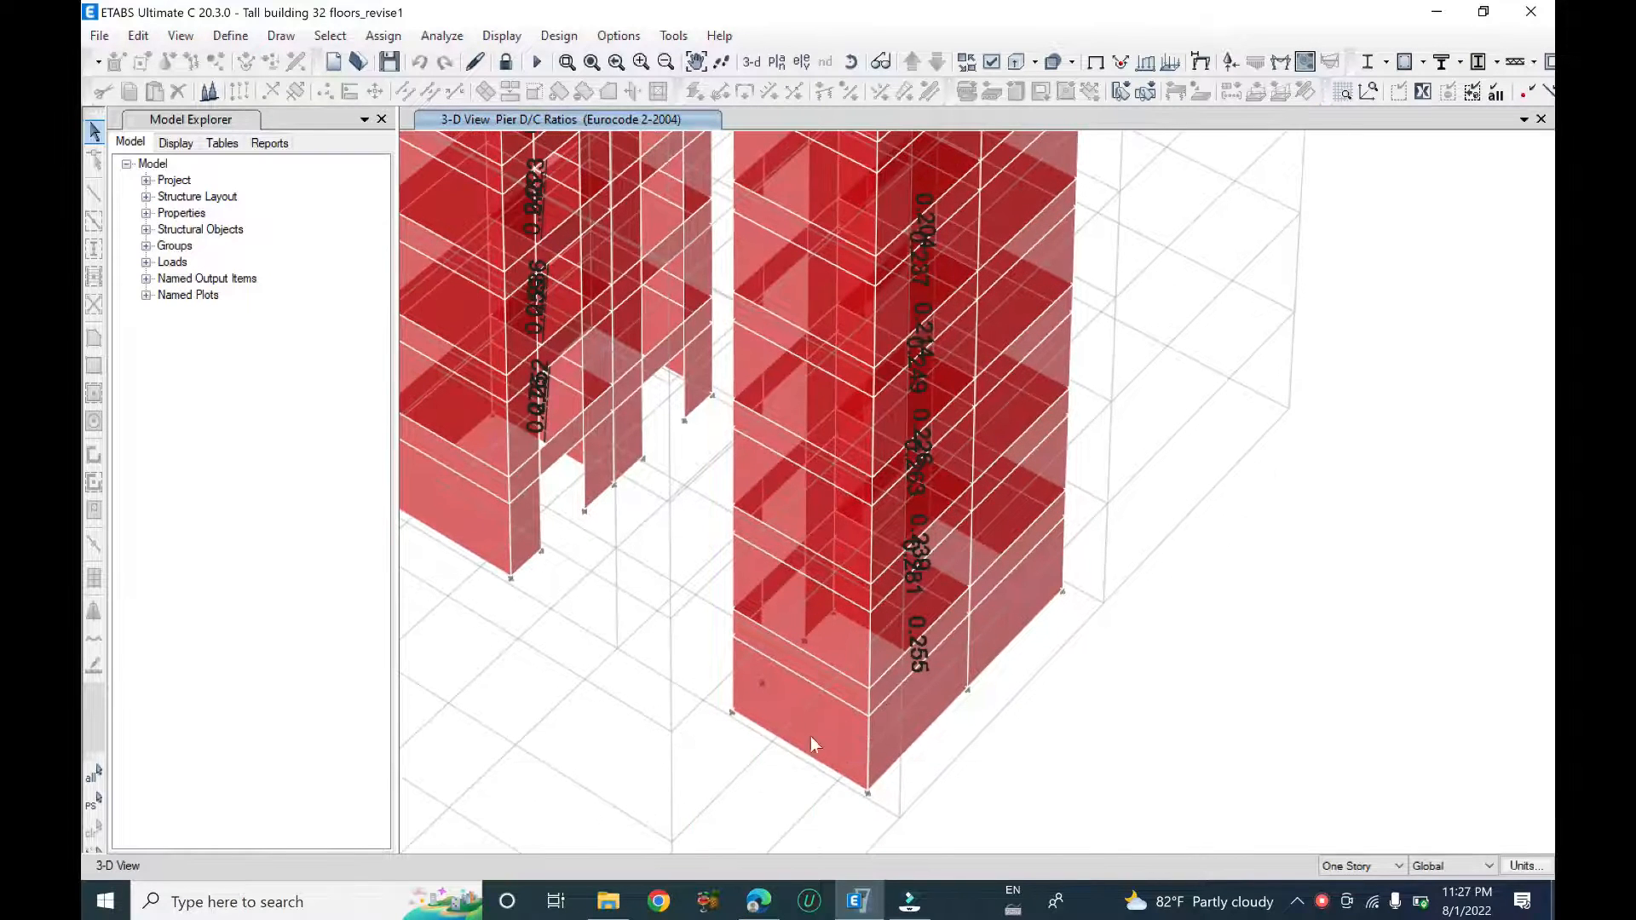
{"action": "left_click", "coordinate": [818, 714]}
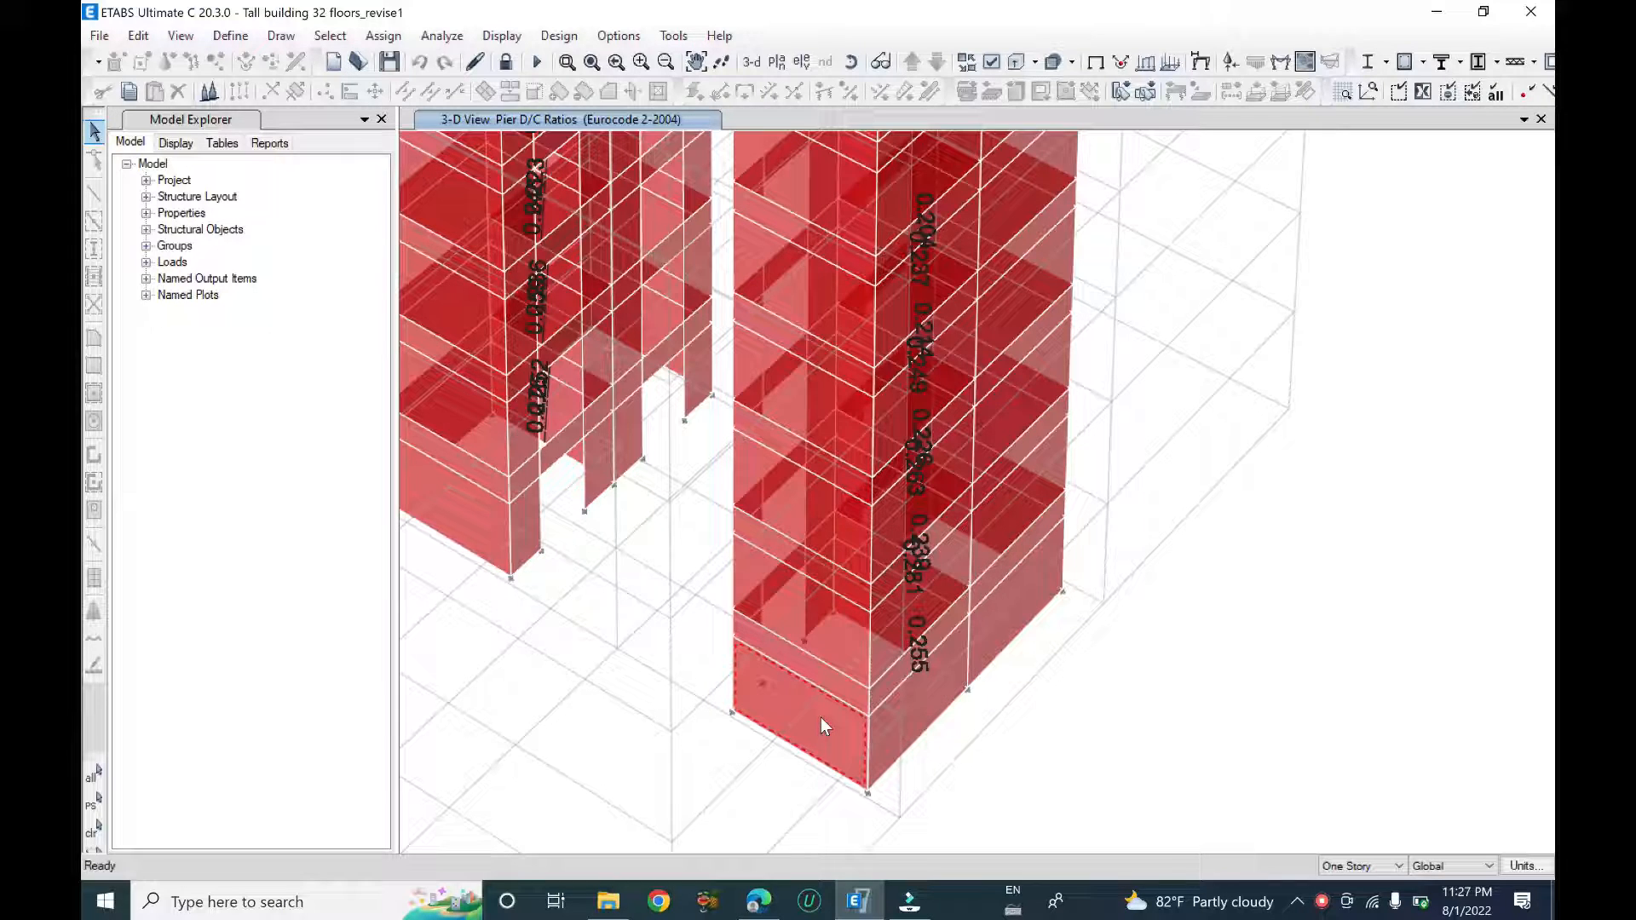
{"action": "right_click", "coordinate": [839, 723]}
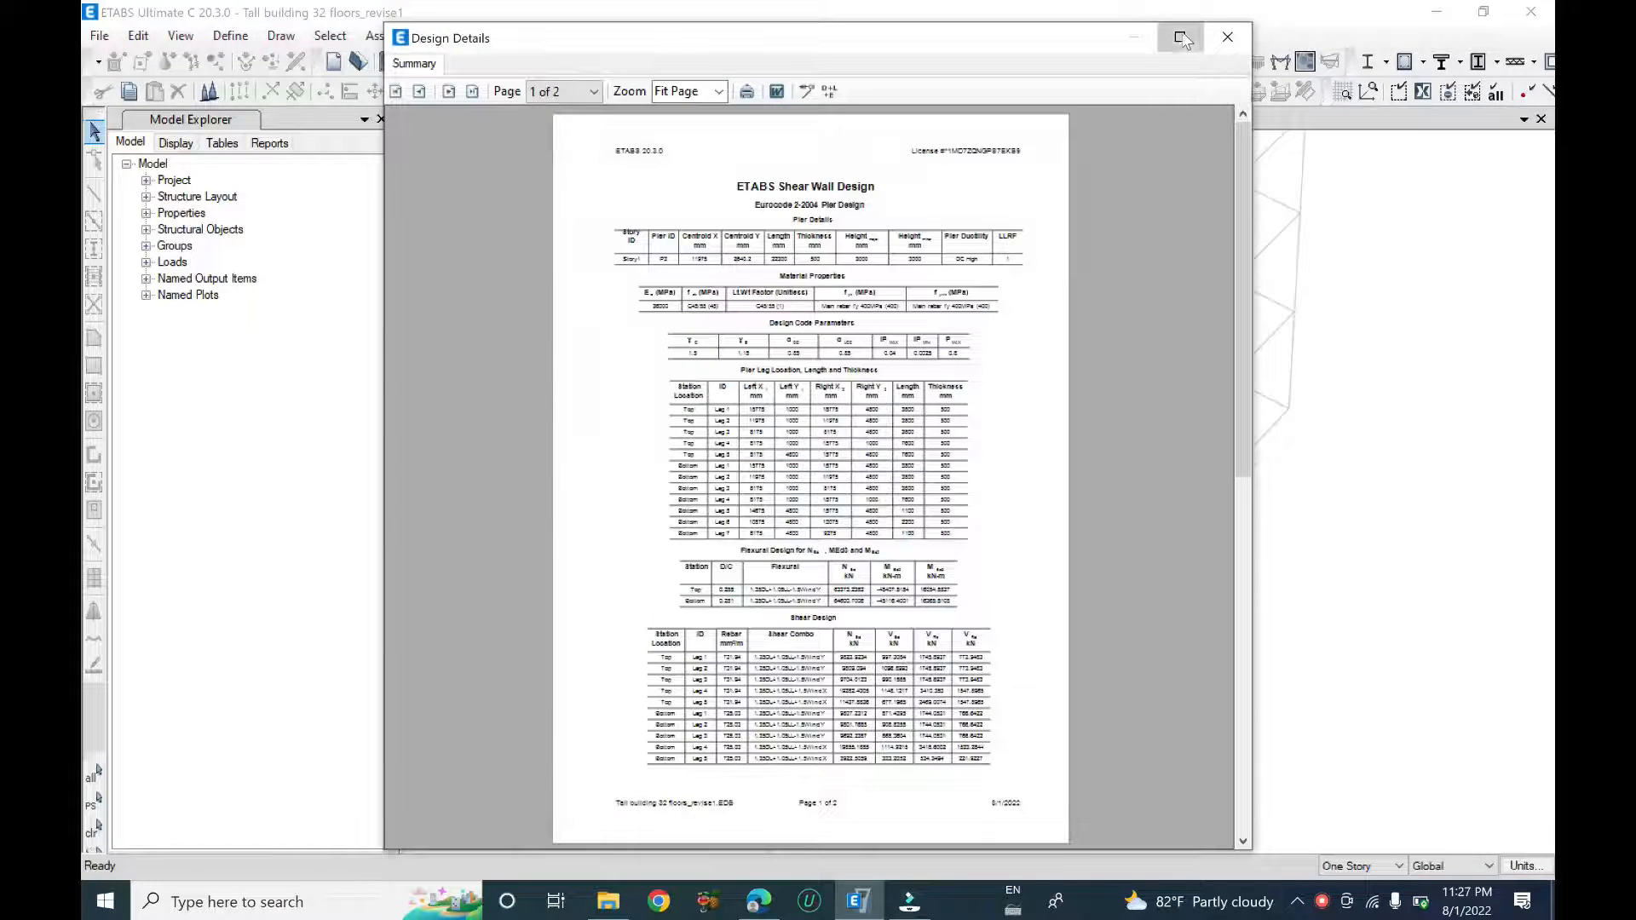
{"action": "left_click", "coordinate": [1181, 36]}
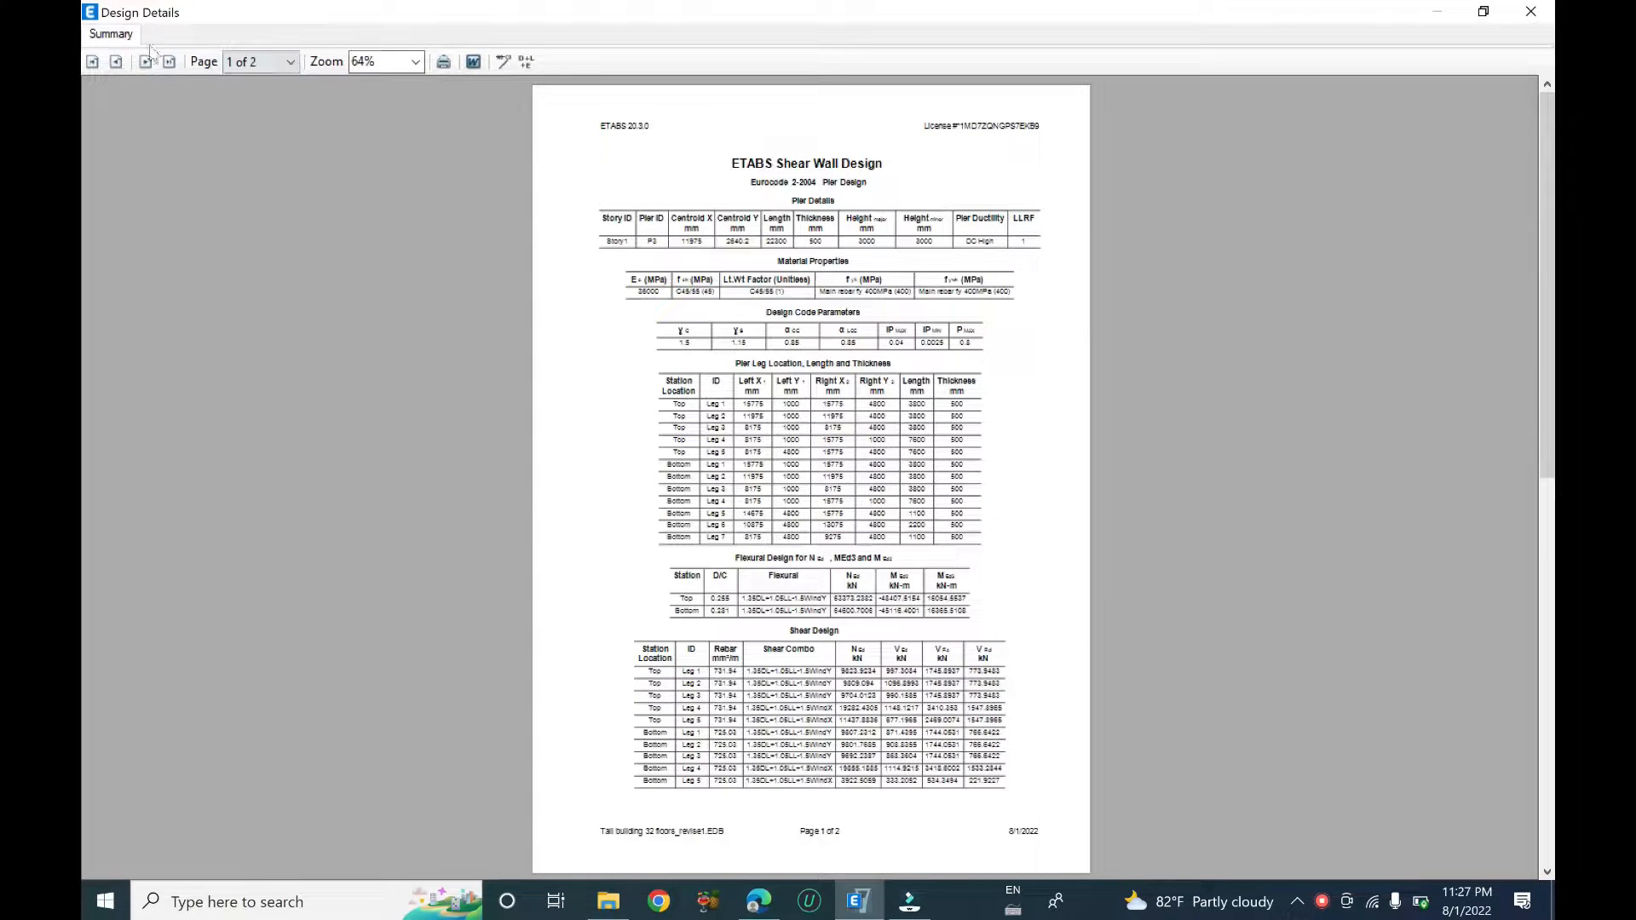
- Enlarge the pier design report to 150% zoom
{"action": "left_click", "coordinate": [261, 66]}
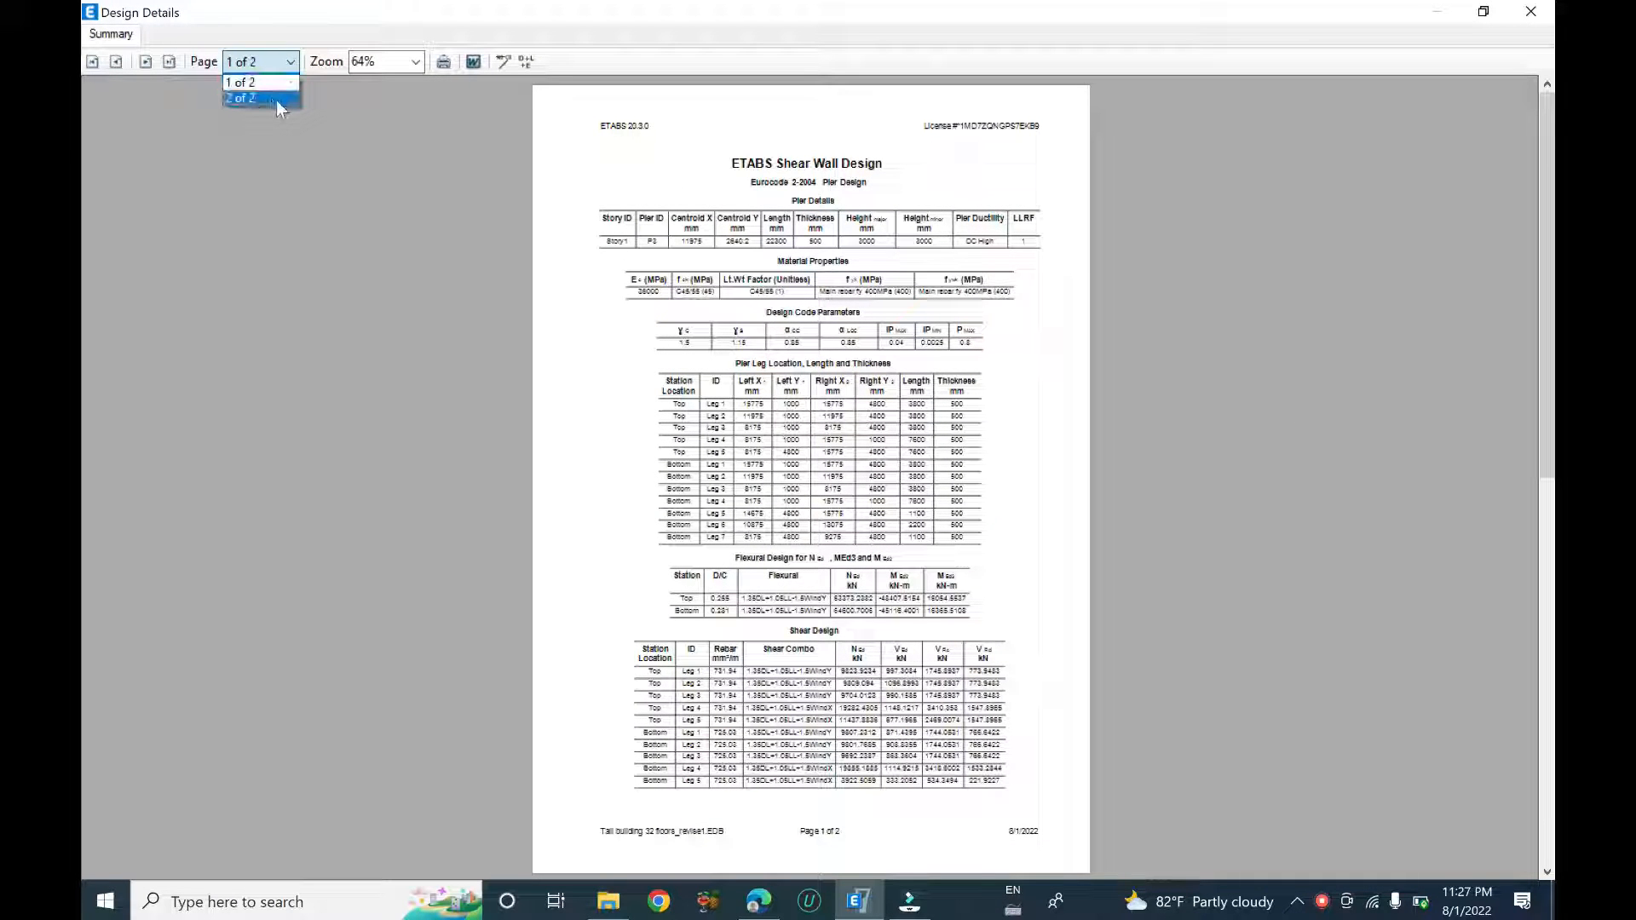
{"action": "left_click", "coordinate": [259, 99]}
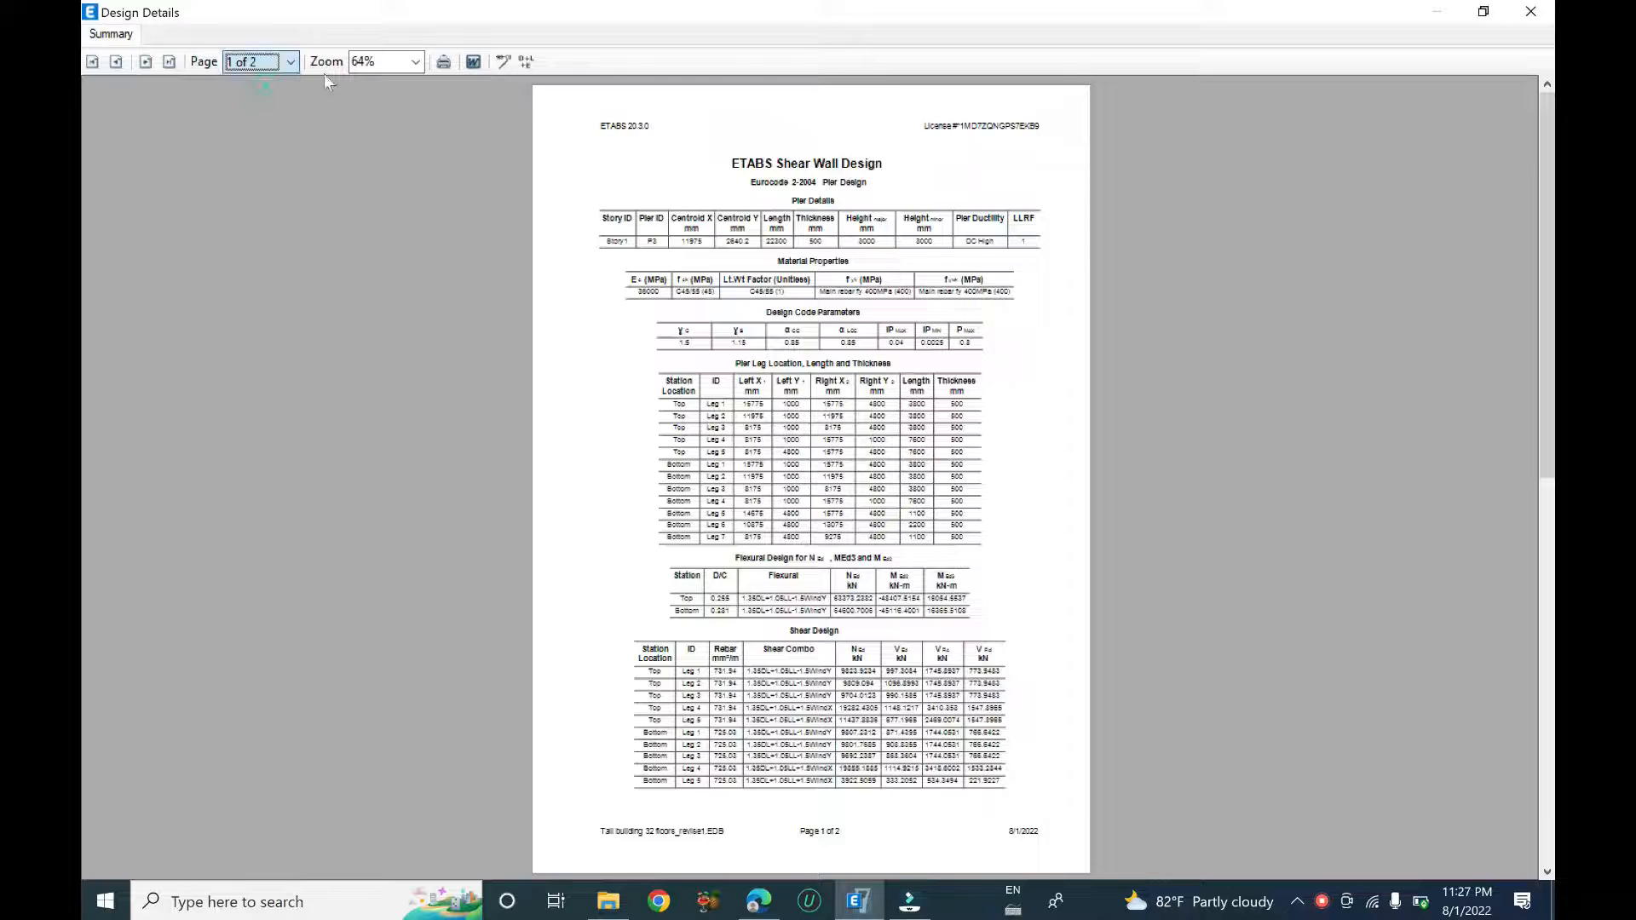
{"action": "left_click", "coordinate": [415, 63]}
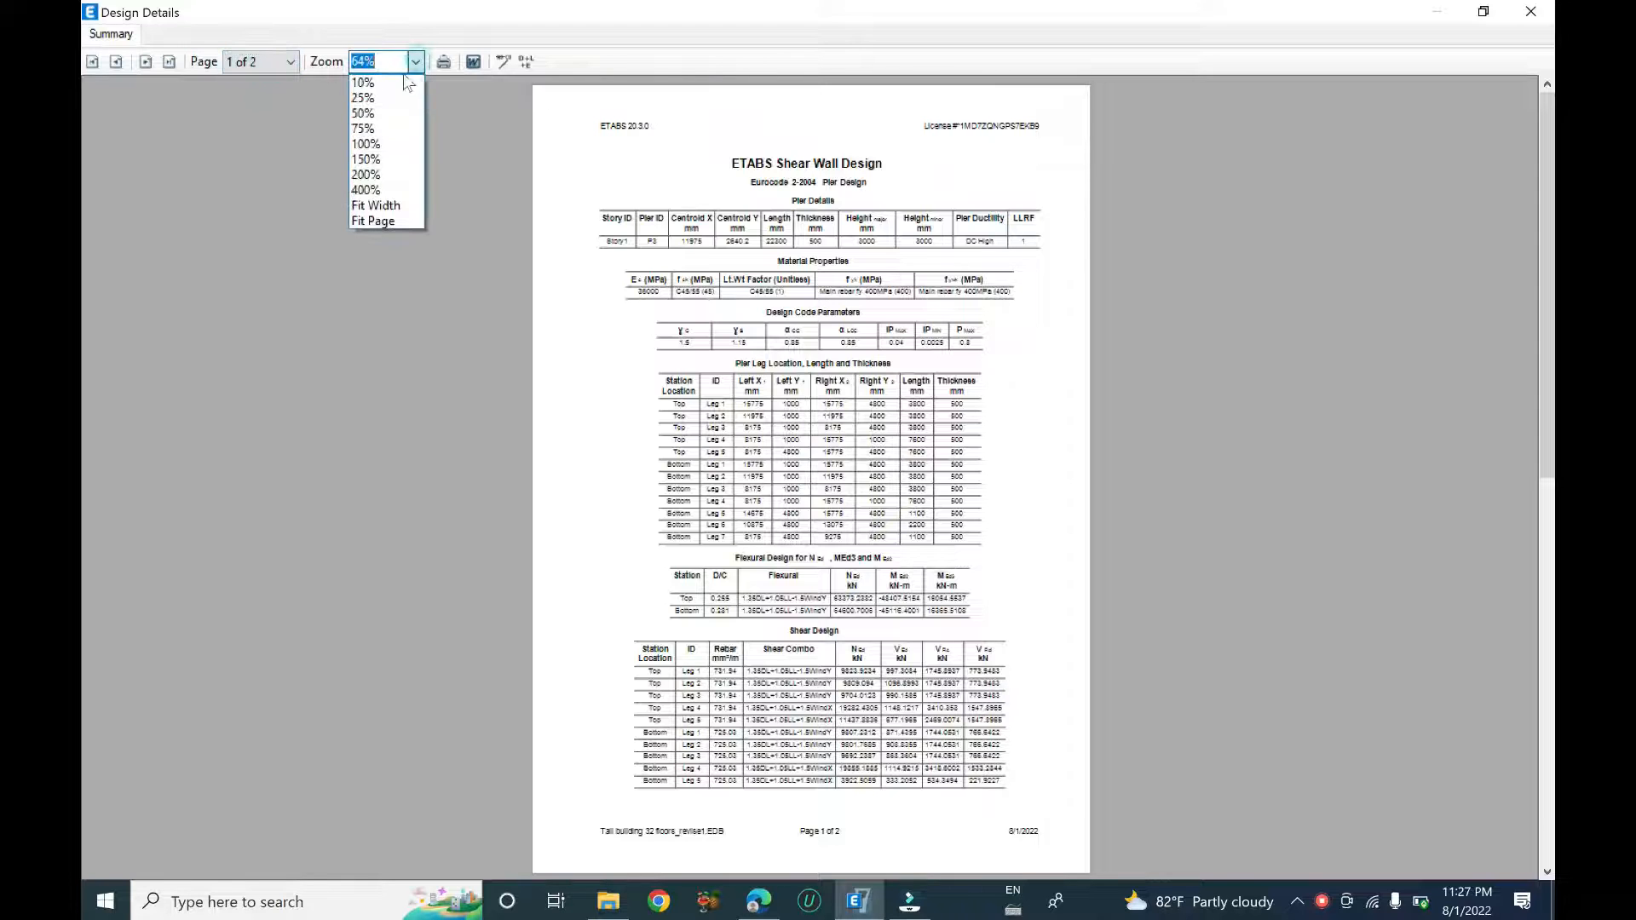
{"action": "left_click", "coordinate": [387, 159]}
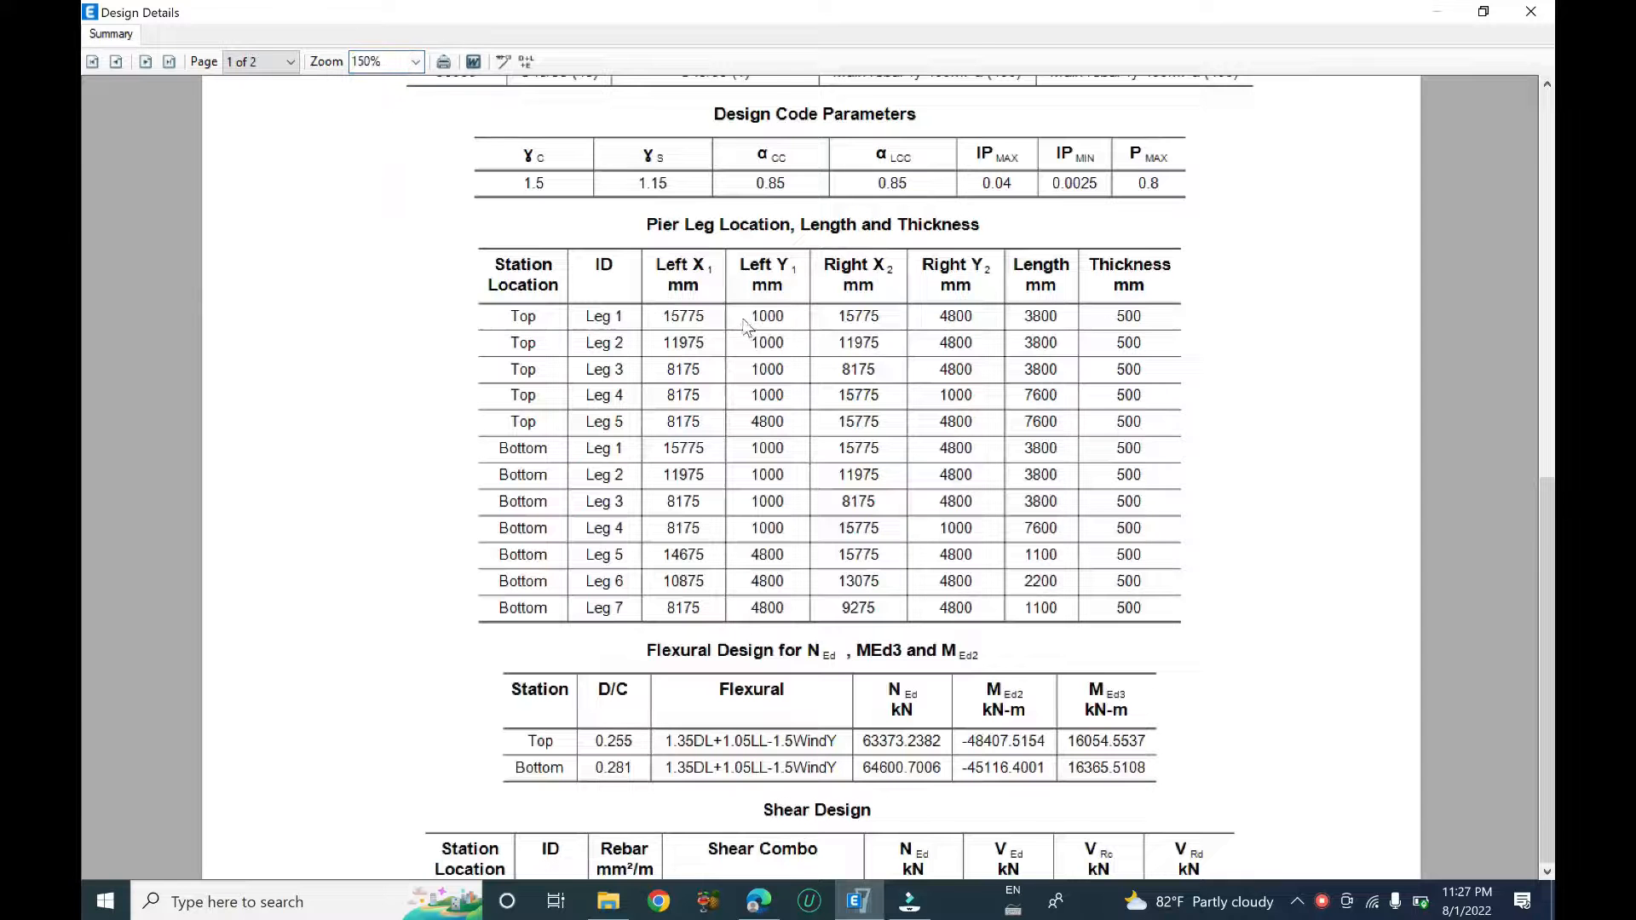
- Read page 1 of the pier report from the pier details and material properties through flexural and shear design
{"action": "left_click_drag", "start_coordinate": [1547, 545], "coordinate": [1539, 169]}
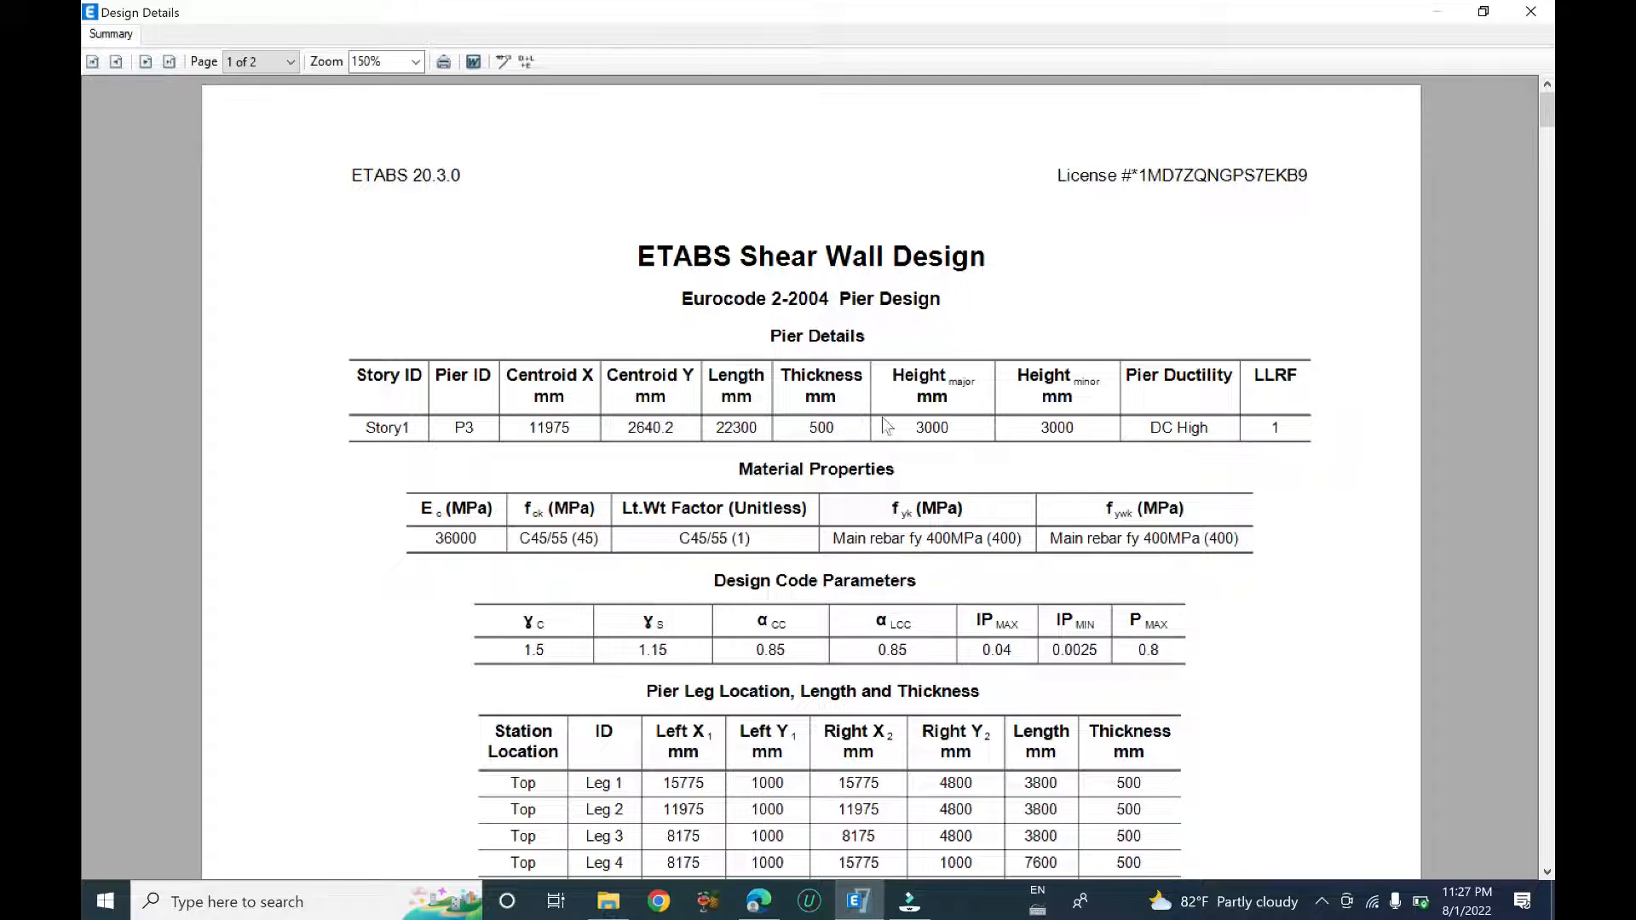
{"action": "scroll", "coordinate": [986, 497], "scroll_direction": "down", "scroll_amount": 2}
{"action": "scroll", "coordinate": [987, 497], "scroll_direction": "down", "scroll_amount": 3}
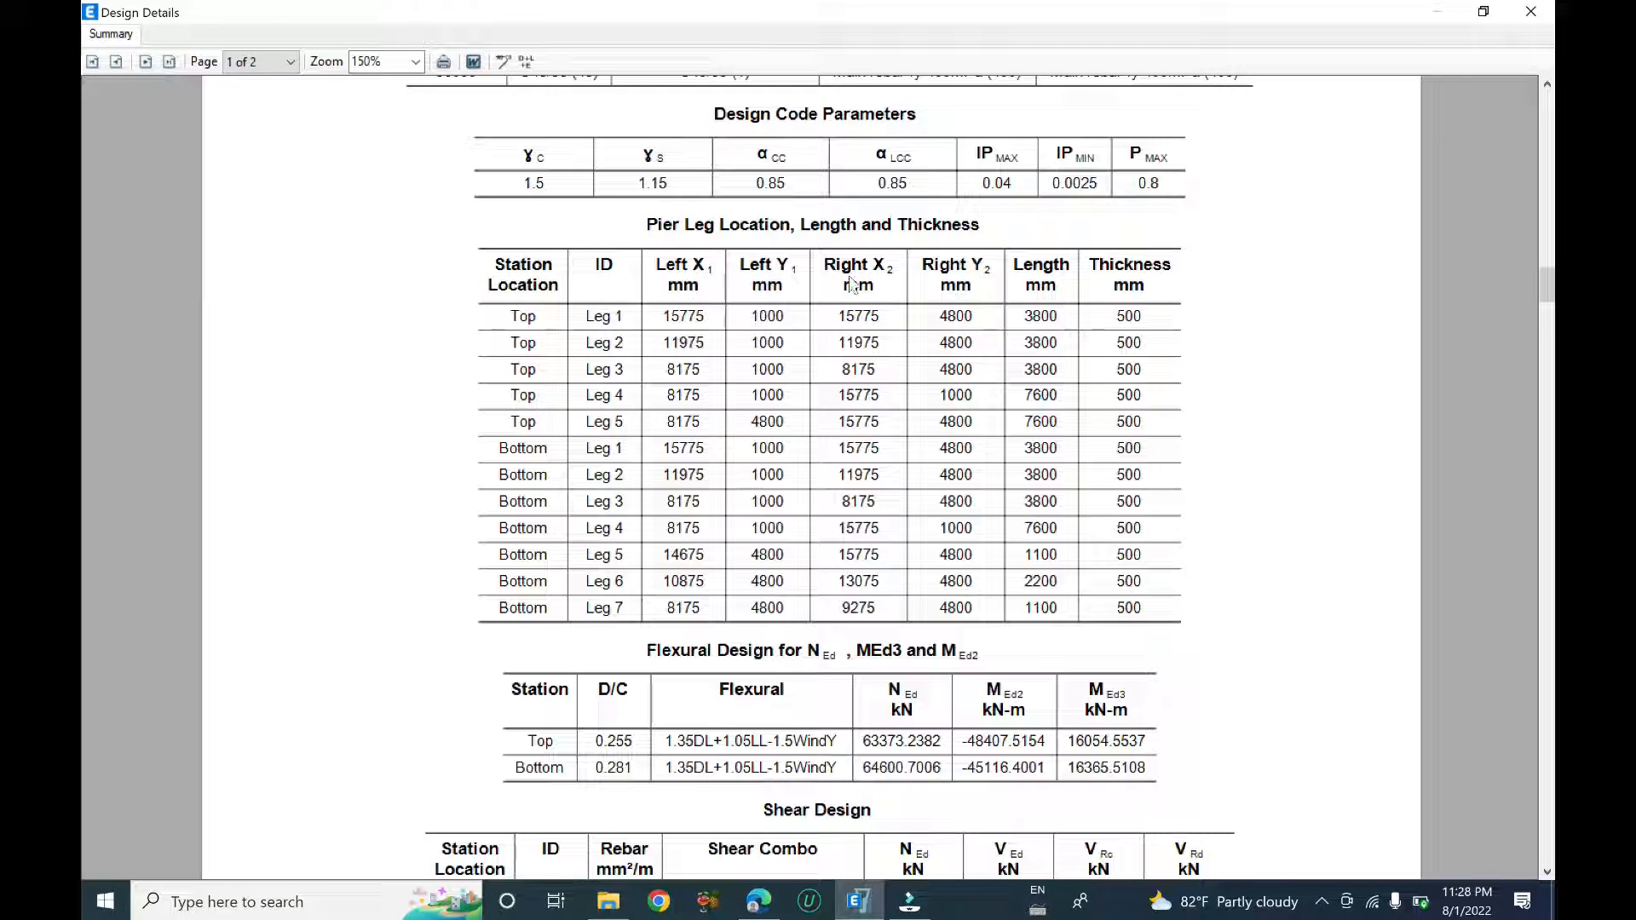
{"action": "scroll", "coordinate": [838, 511], "scroll_direction": "down", "scroll_amount": 3}
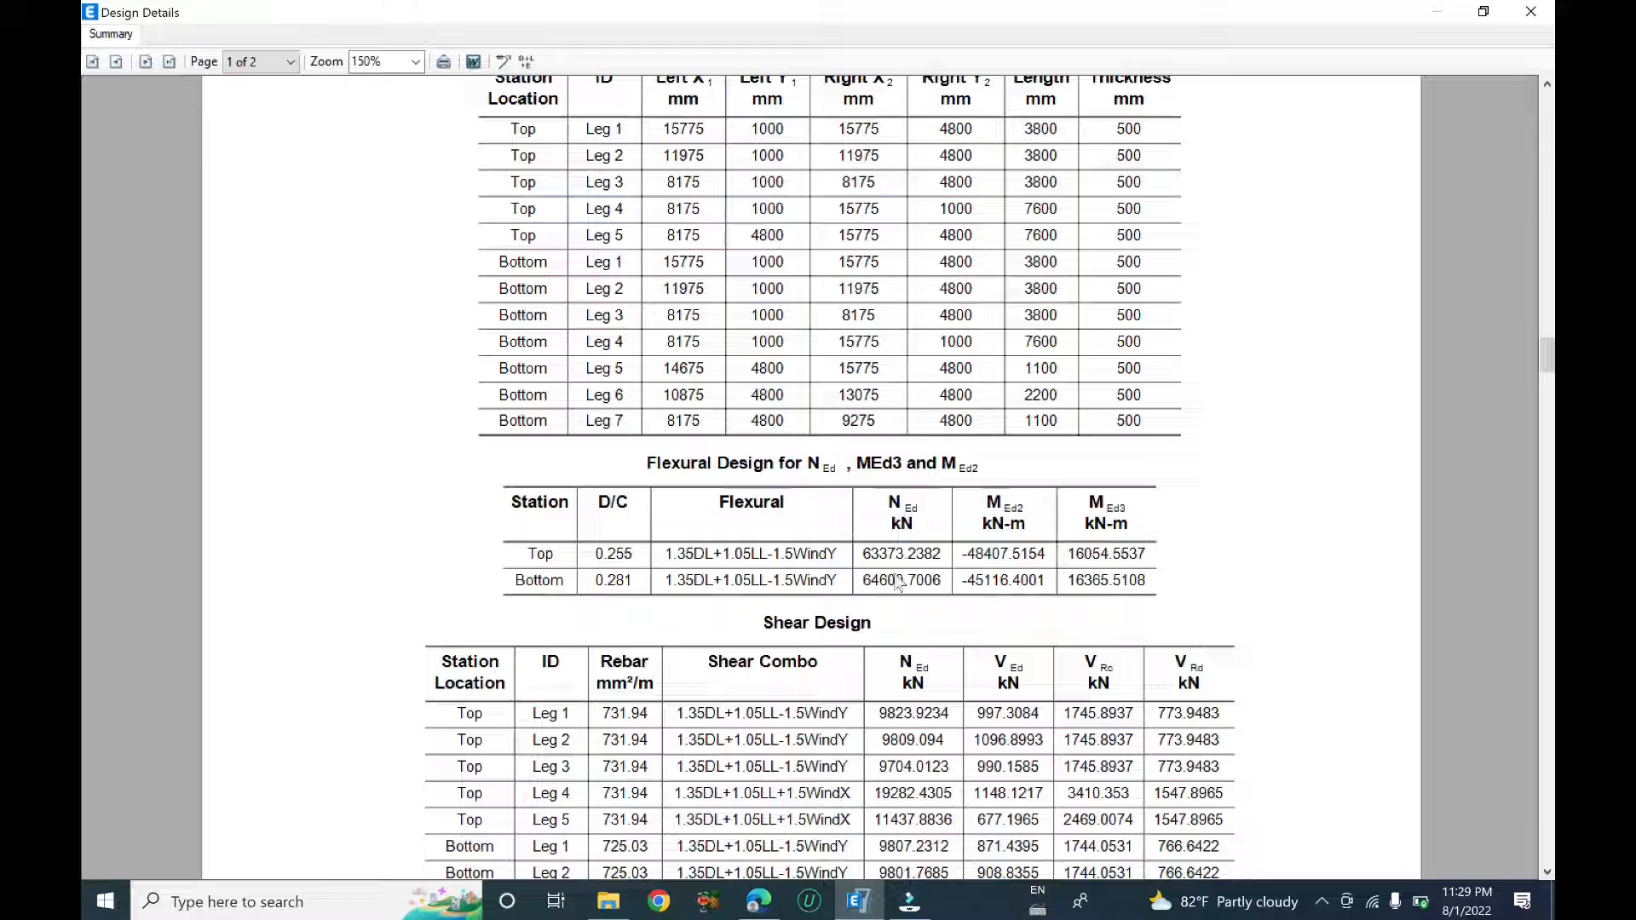
{"action": "scroll", "coordinate": [1232, 596], "scroll_direction": "down", "scroll_amount": 2}
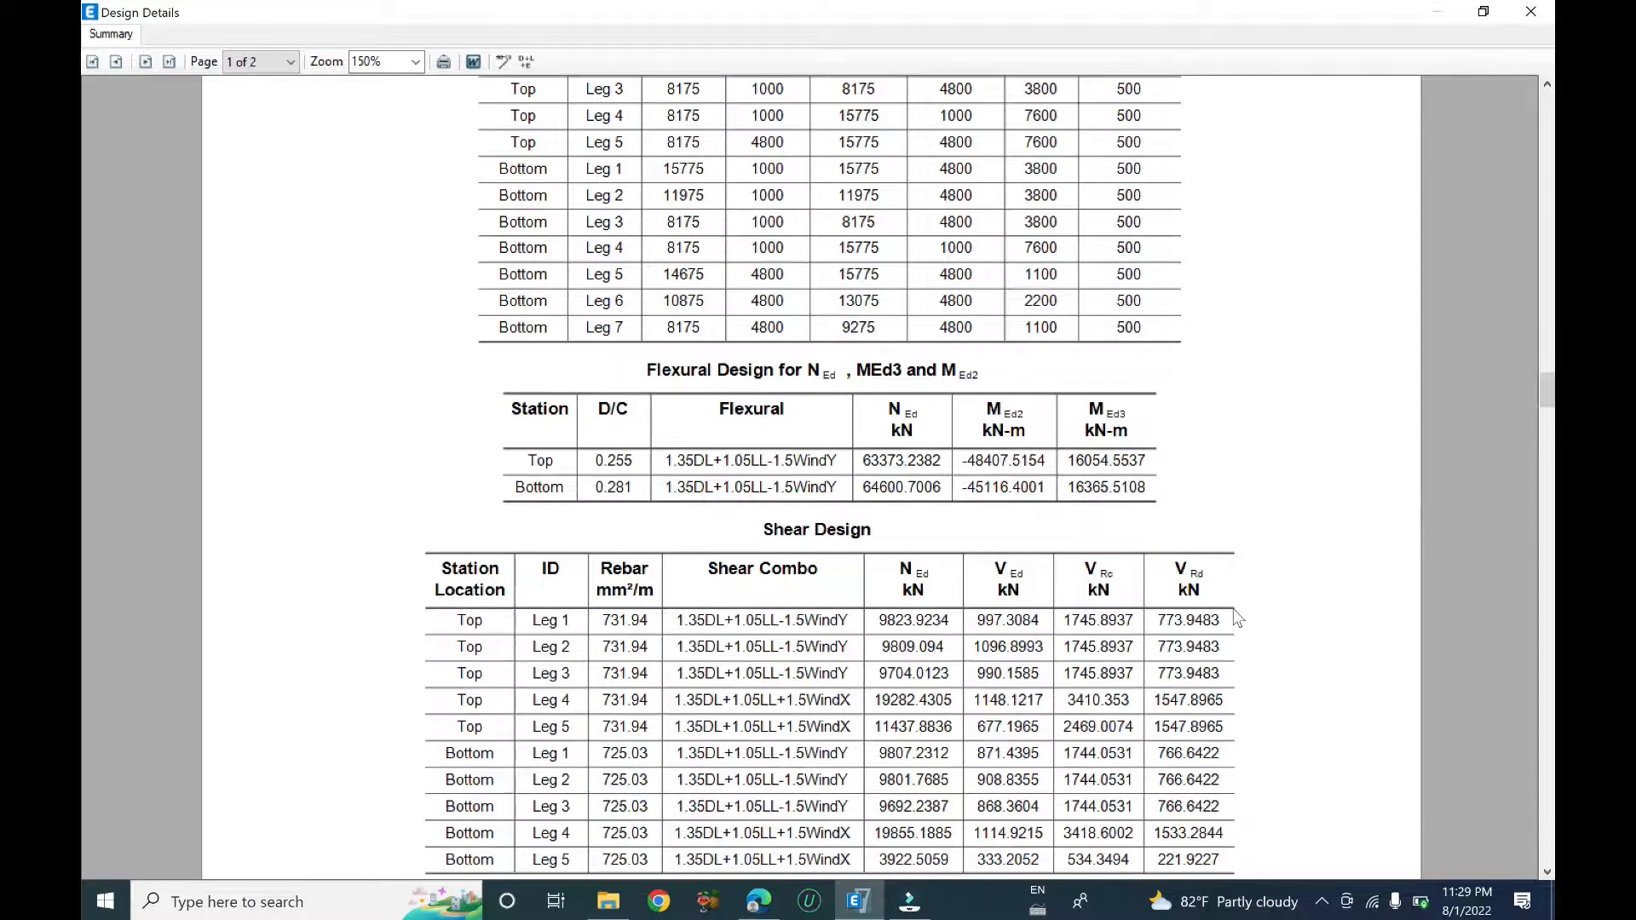
{"action": "scroll", "coordinate": [902, 642], "scroll_direction": "down", "scroll_amount": 4}
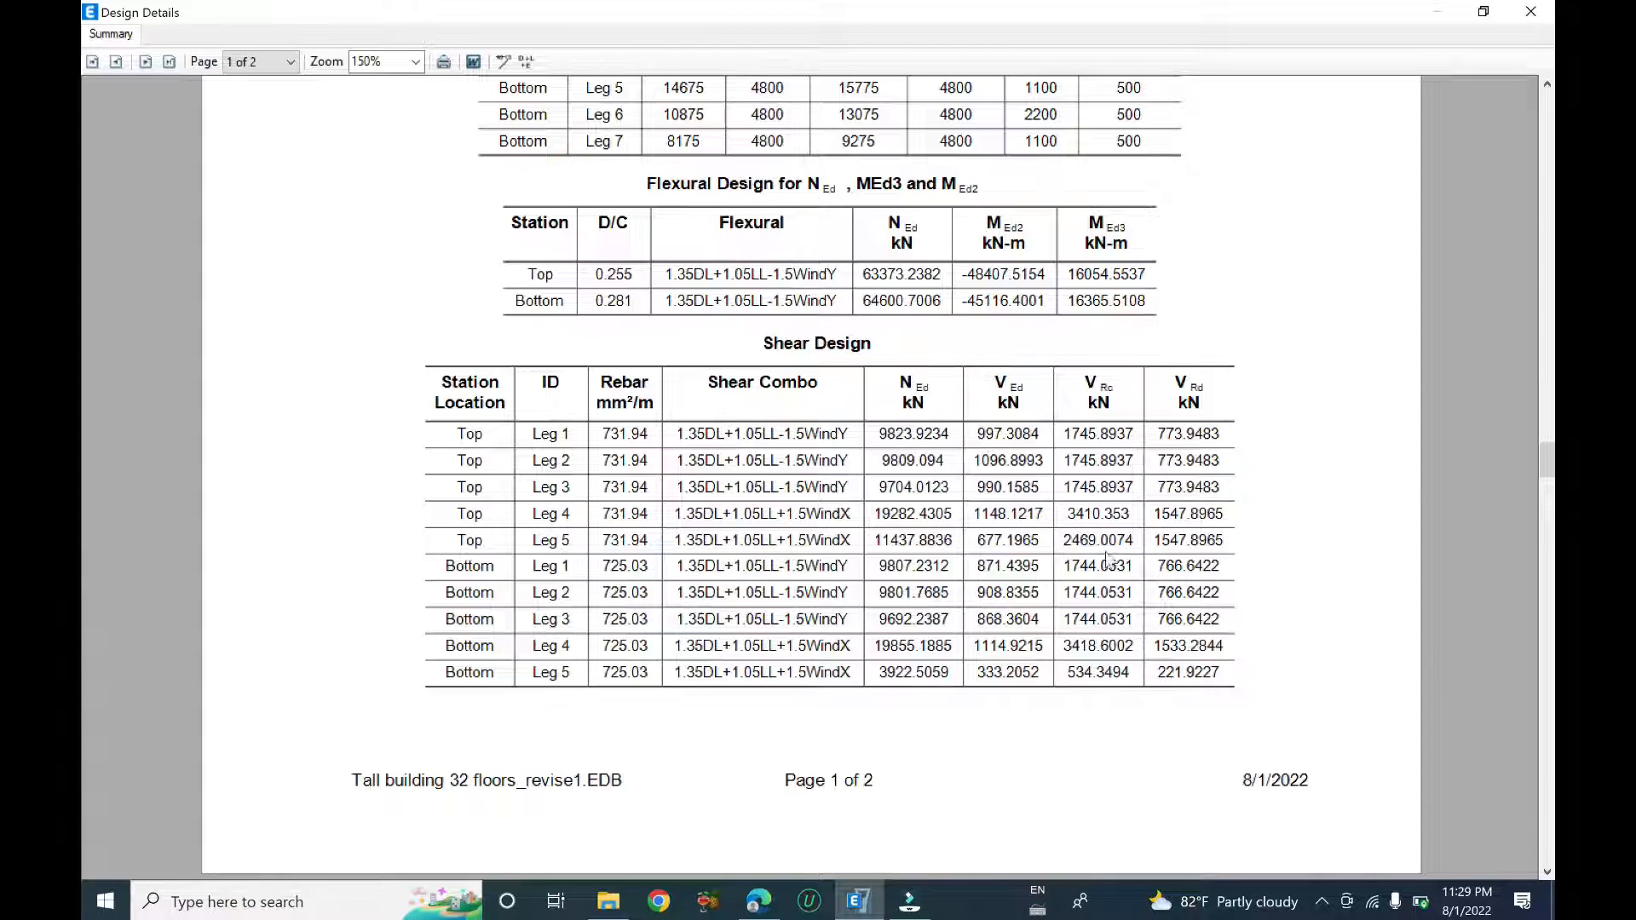
- Review the continued Shear Design table on page 2, recheck page 1, and close the design details
{"action": "scroll", "coordinate": [1123, 565], "scroll_direction": "down", "scroll_amount": 2}
{"action": "scroll", "coordinate": [1125, 564], "scroll_direction": "down", "scroll_amount": 2}
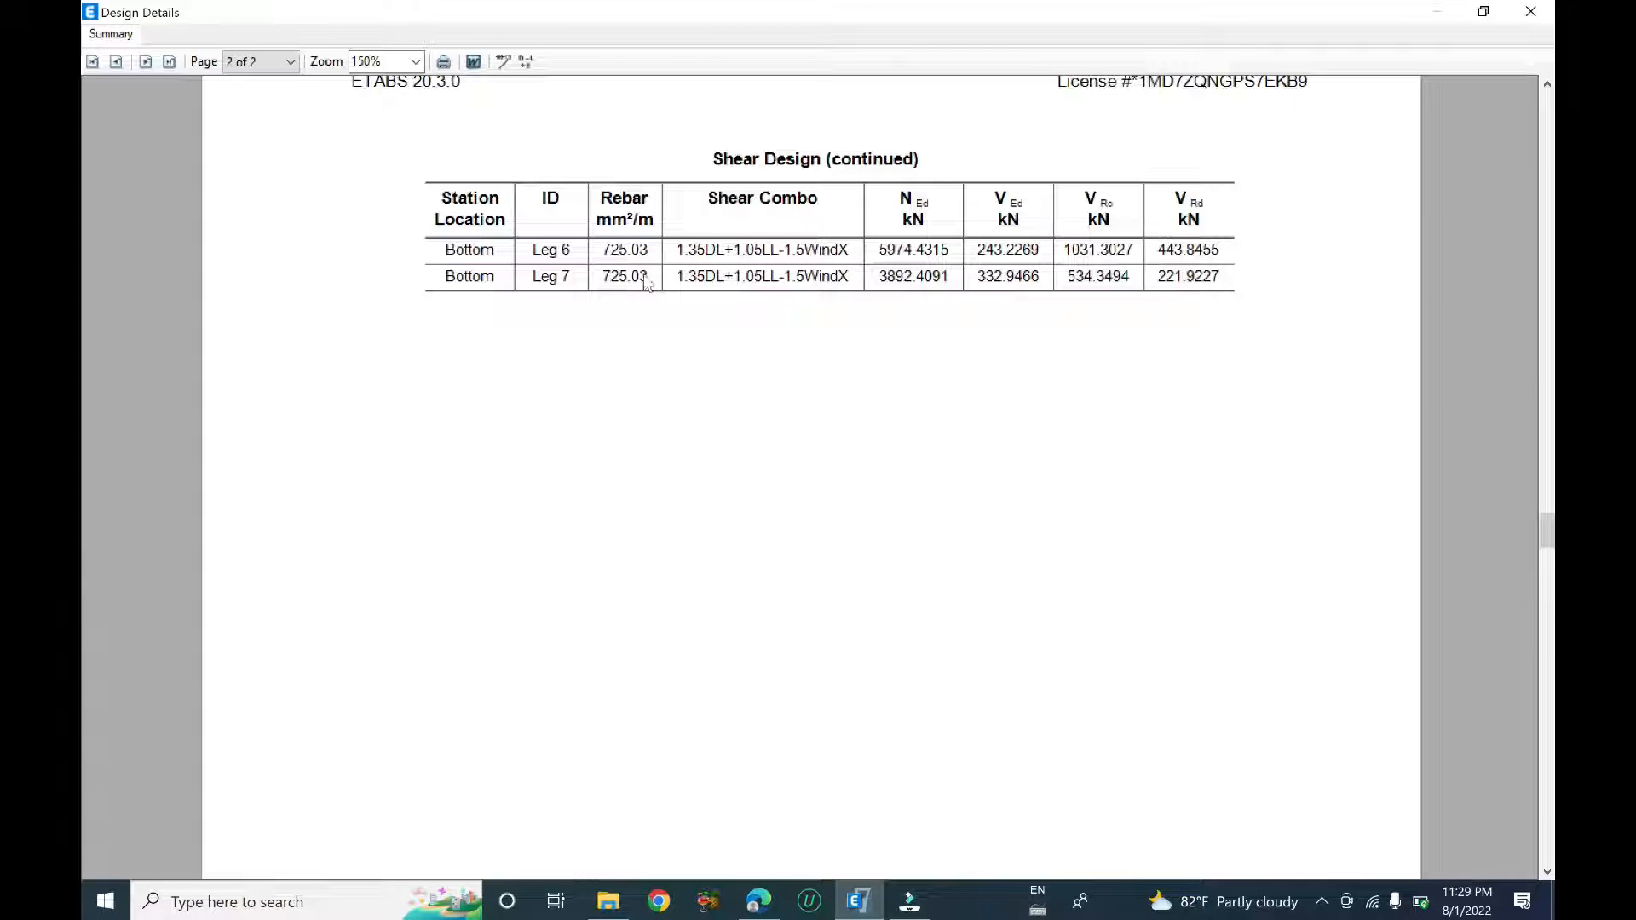
{"action": "scroll", "coordinate": [1080, 431], "scroll_direction": "down", "scroll_amount": 4}
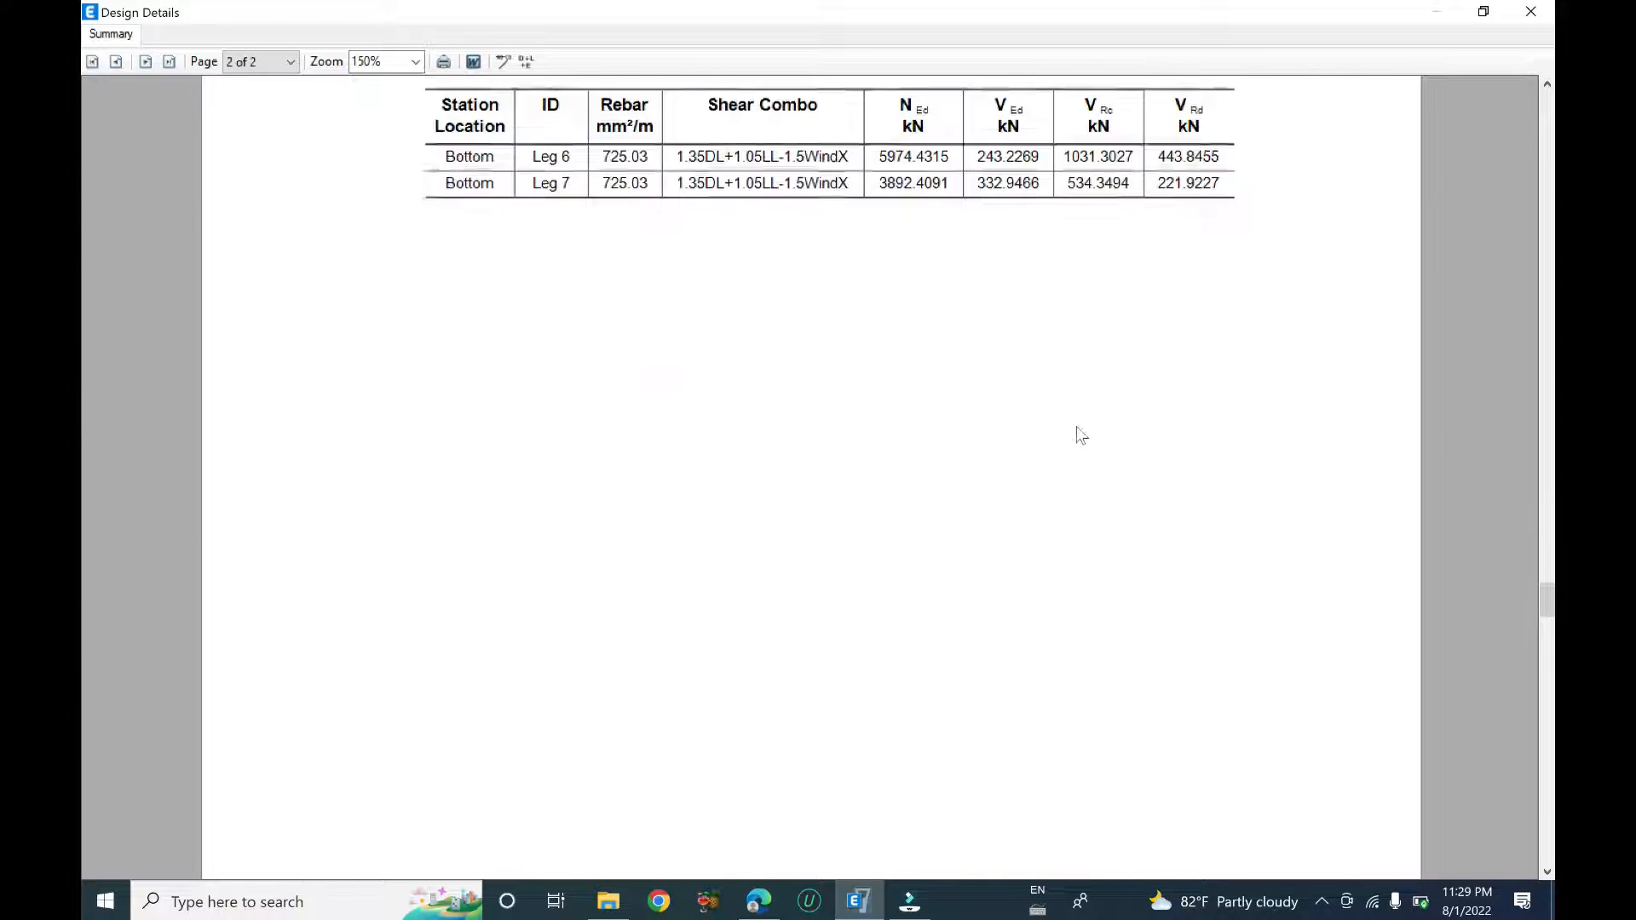
{"action": "scroll", "coordinate": [1085, 427], "scroll_direction": "down", "scroll_amount": 4}
{"action": "scroll", "coordinate": [1086, 427], "scroll_direction": "up", "scroll_amount": 4}
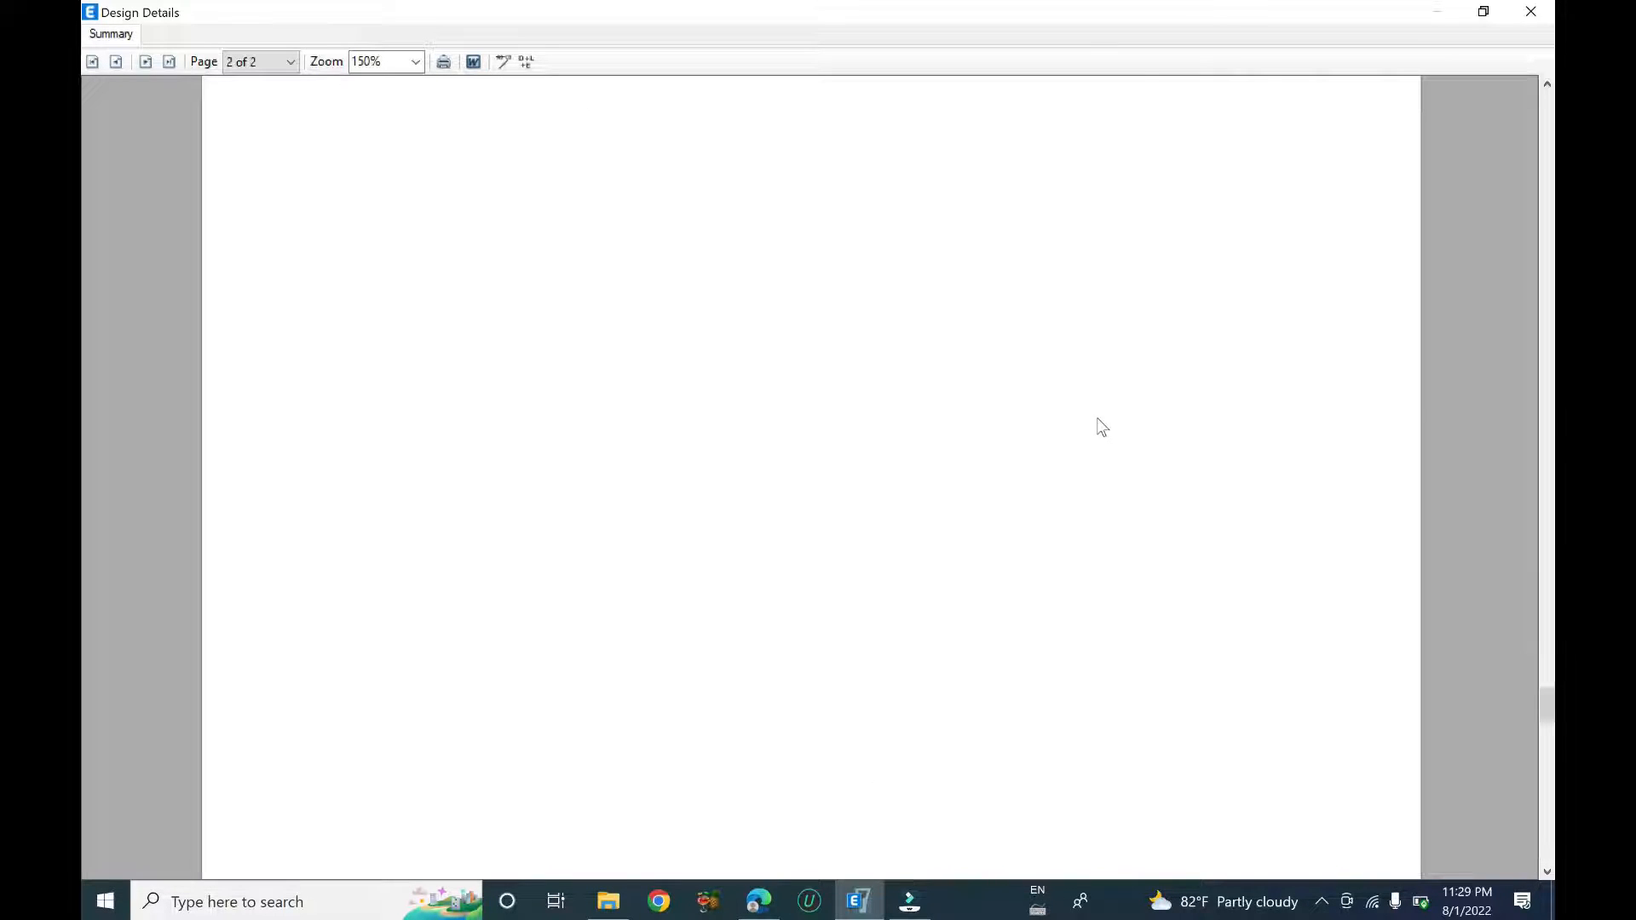
{"action": "scroll", "coordinate": [1116, 427], "scroll_direction": "up", "scroll_amount": 6}
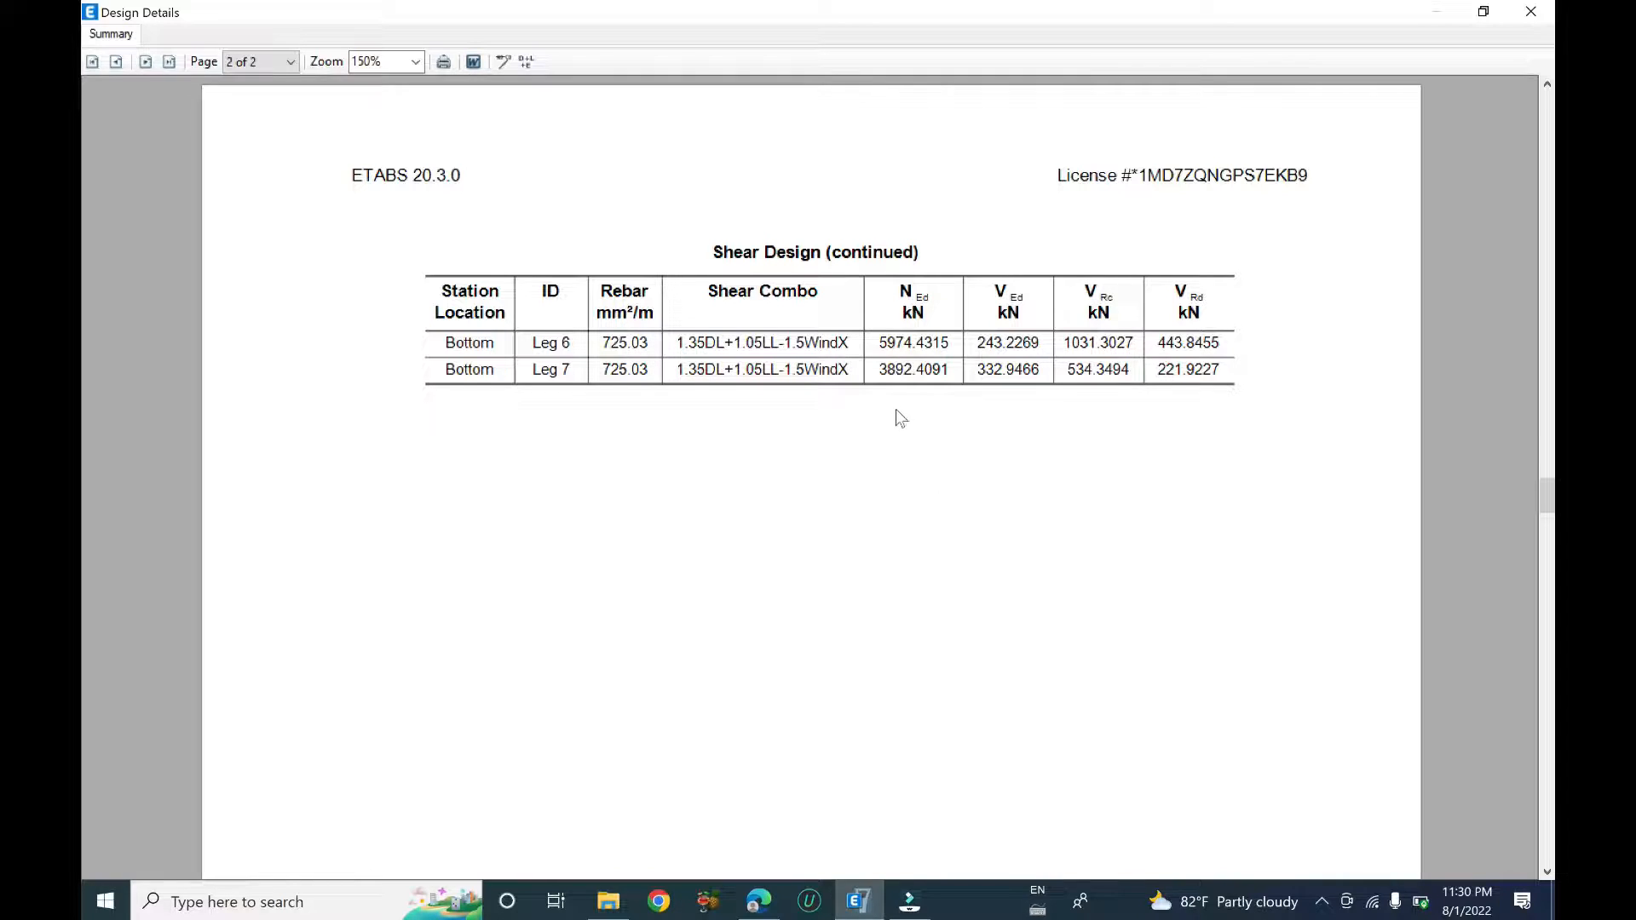
{"action": "scroll", "coordinate": [955, 512], "scroll_direction": "up", "scroll_amount": 15}
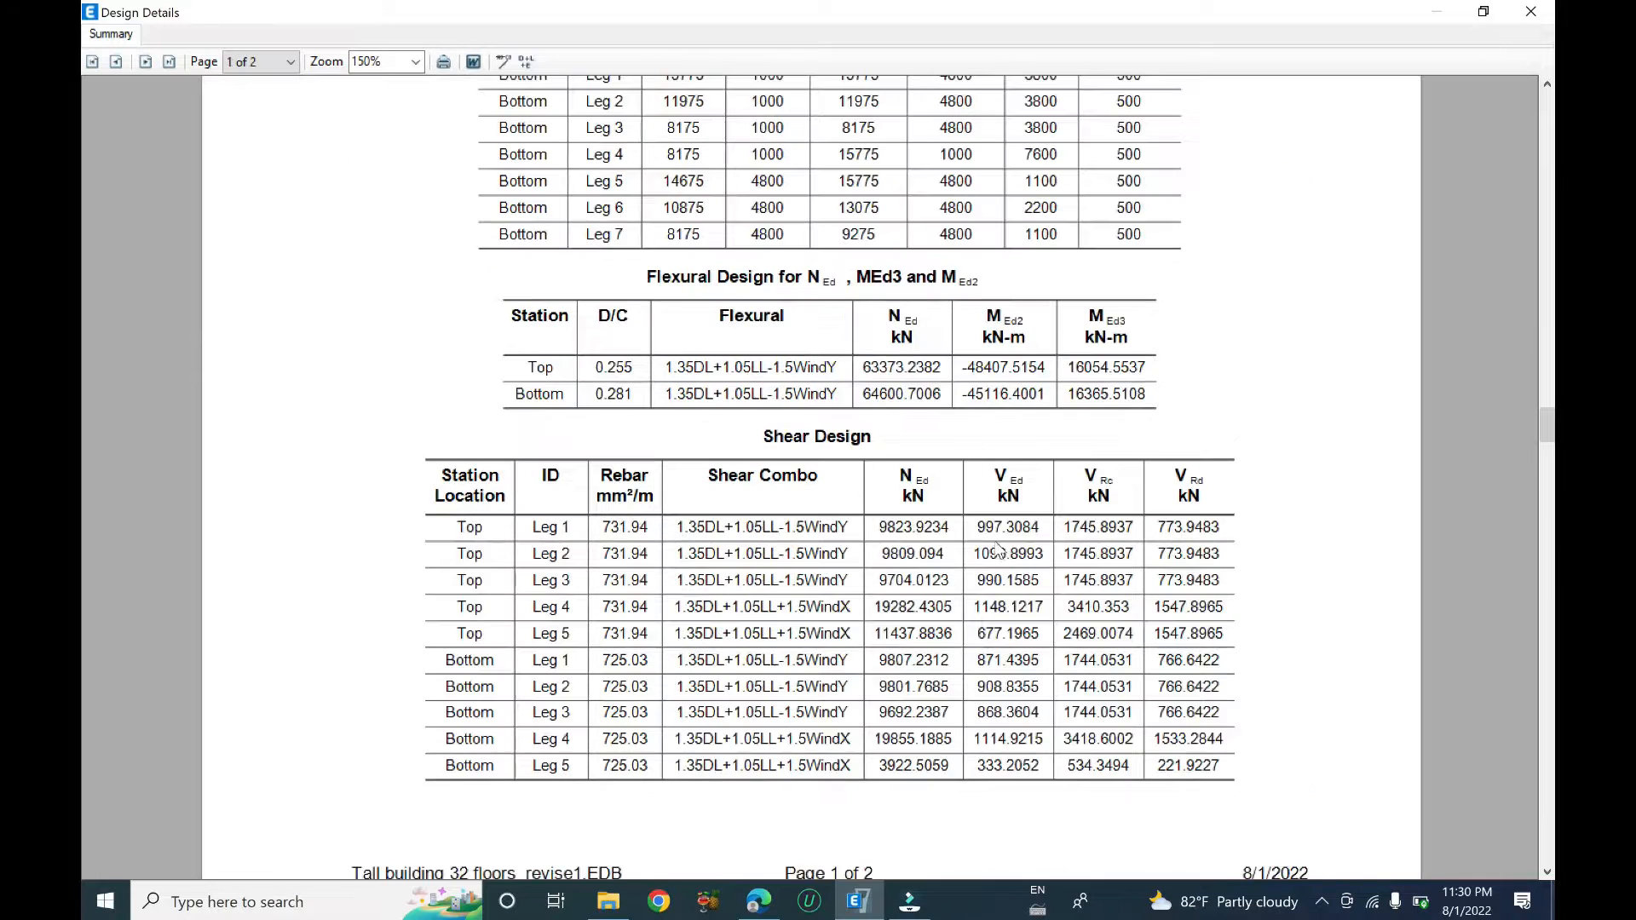
{"action": "scroll", "coordinate": [973, 359], "scroll_direction": "up", "scroll_amount": 1}
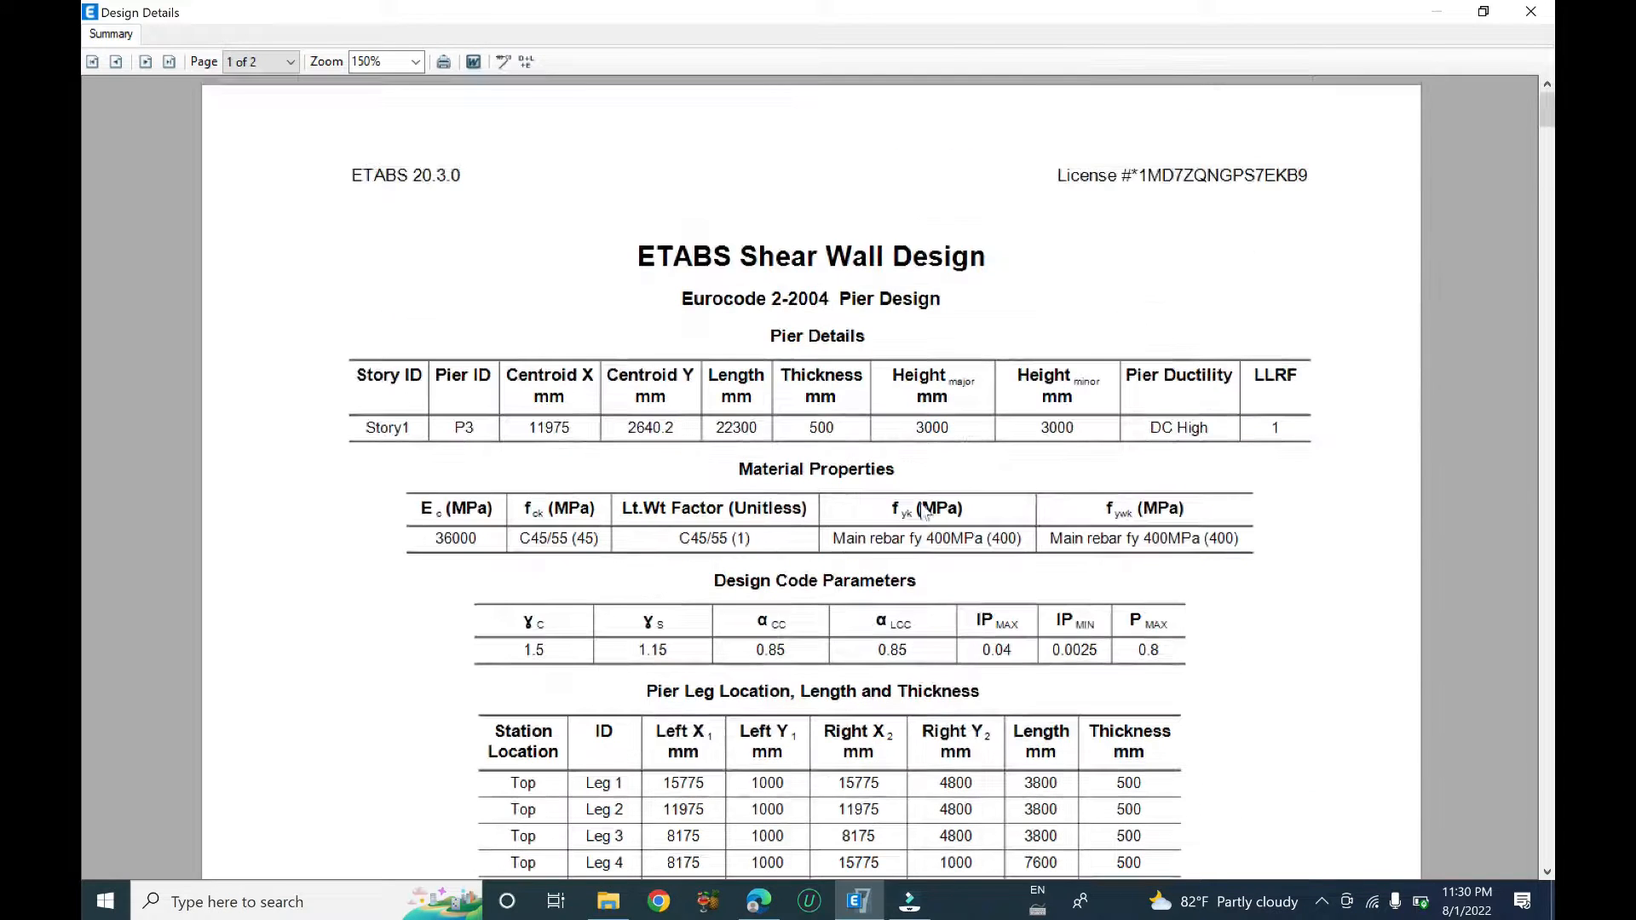
{"action": "left_click", "coordinate": [1532, 11]}
- Inspect the pier D/C ratio display of both cores again, ending with the whole tower in view
{"action": "scroll", "coordinate": [1084, 504], "scroll_direction": "down", "scroll_amount": 6}
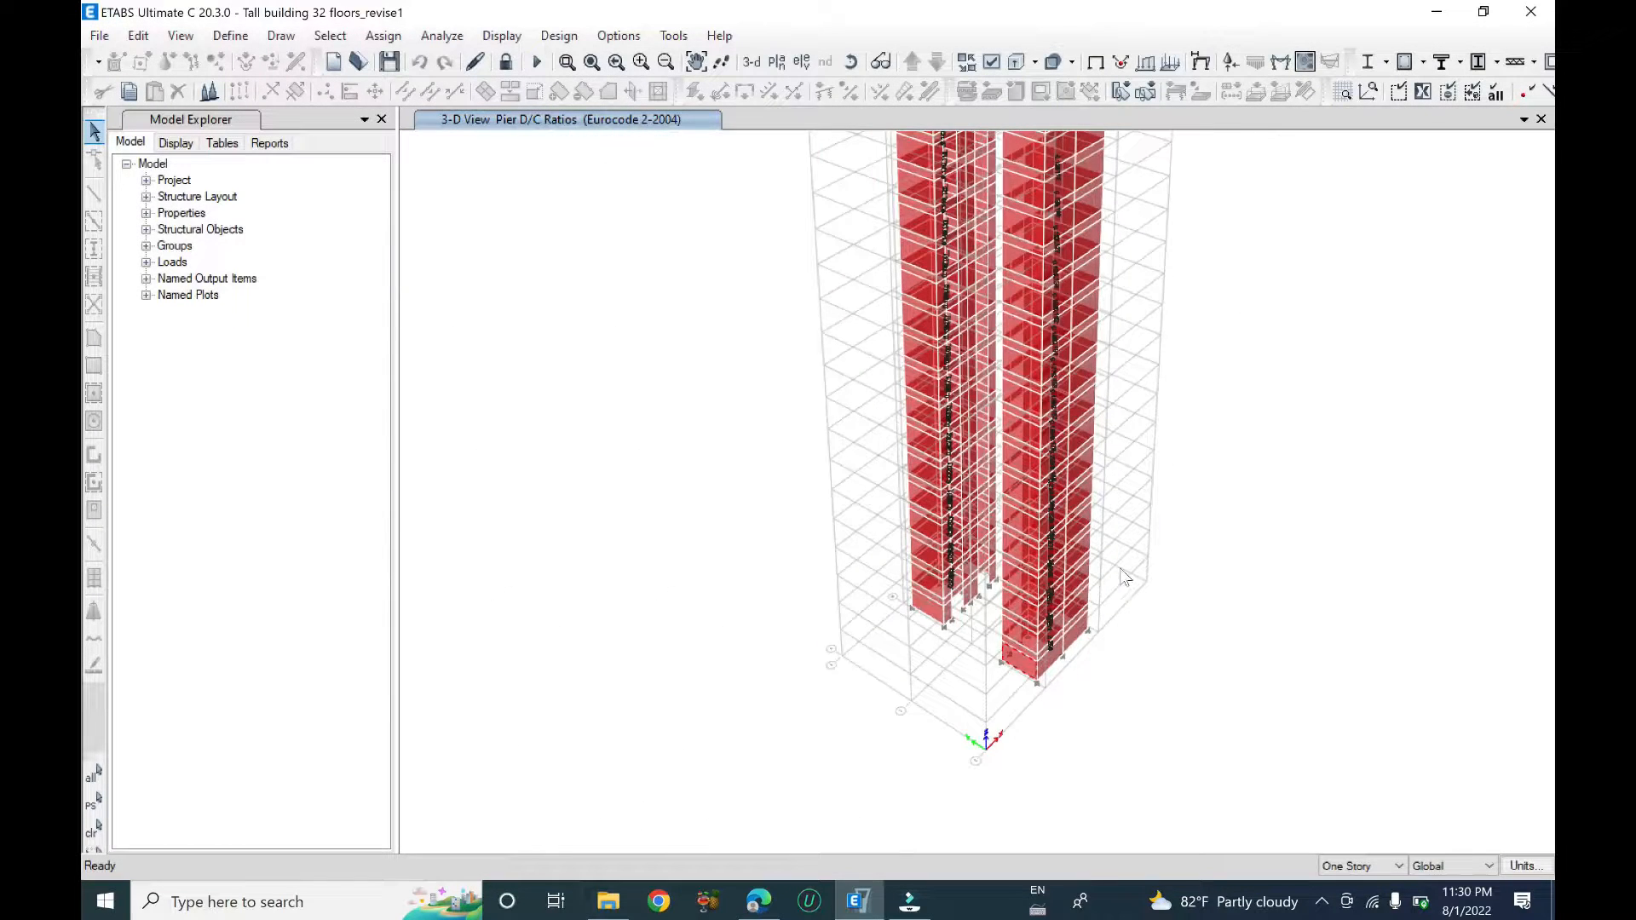
{"action": "middle_click_drag", "start_coordinate": [1121, 569], "coordinate": [992, 735]}
{"action": "scroll", "coordinate": [960, 647], "scroll_direction": "down", "scroll_amount": 5}
{"action": "scroll", "coordinate": [983, 629], "scroll_direction": "up", "scroll_amount": 3}
{"action": "middle_click_drag", "start_coordinate": [1074, 687], "coordinate": [1006, 707], "text": "shift"}
{"action": "scroll", "coordinate": [1008, 709], "scroll_direction": "up", "scroll_amount": 5}
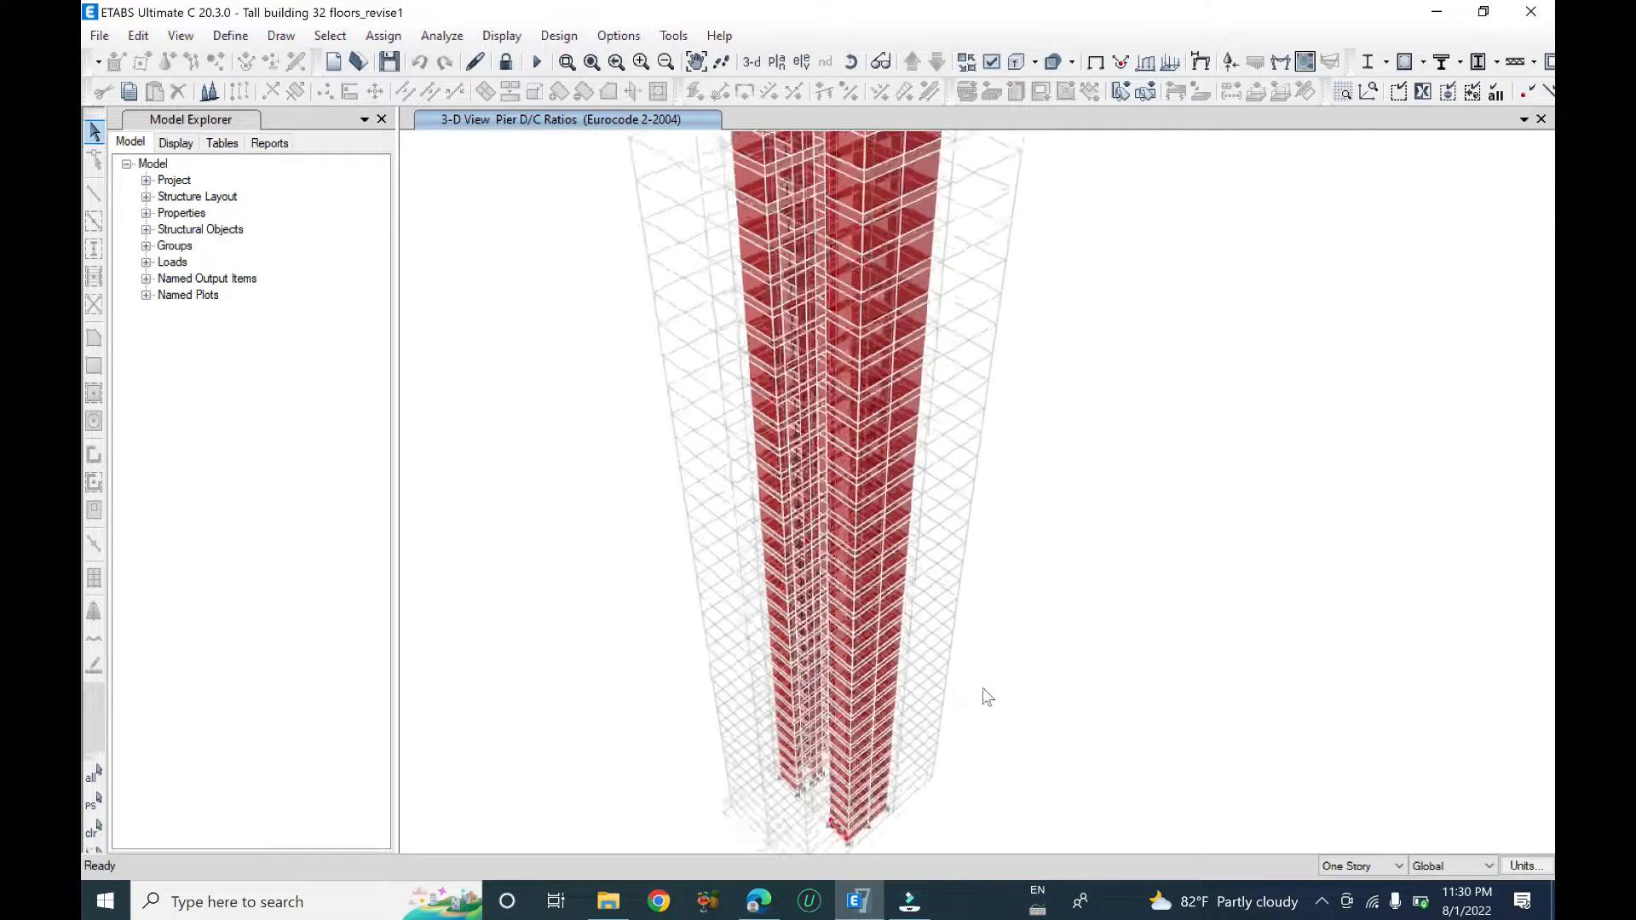
{"action": "scroll", "coordinate": [929, 610], "scroll_direction": "down", "scroll_amount": 7}
{"action": "scroll", "coordinate": [917, 716], "scroll_direction": "up", "scroll_amount": 2}
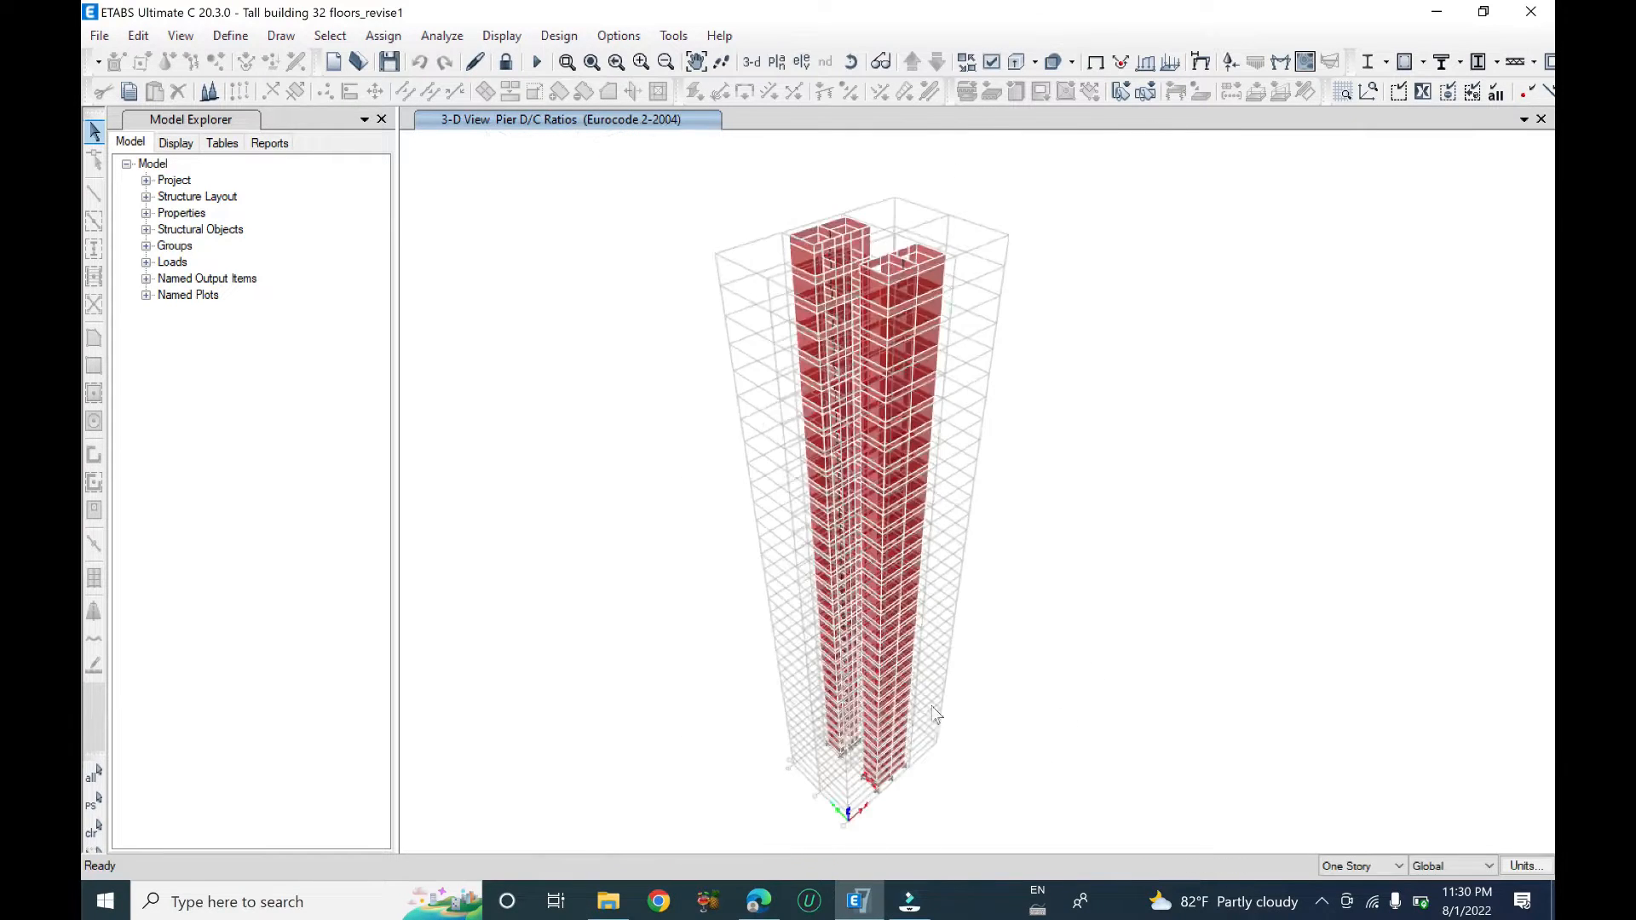
{"action": "middle_click_drag", "start_coordinate": [968, 761], "coordinate": [990, 707], "text": "shift"}
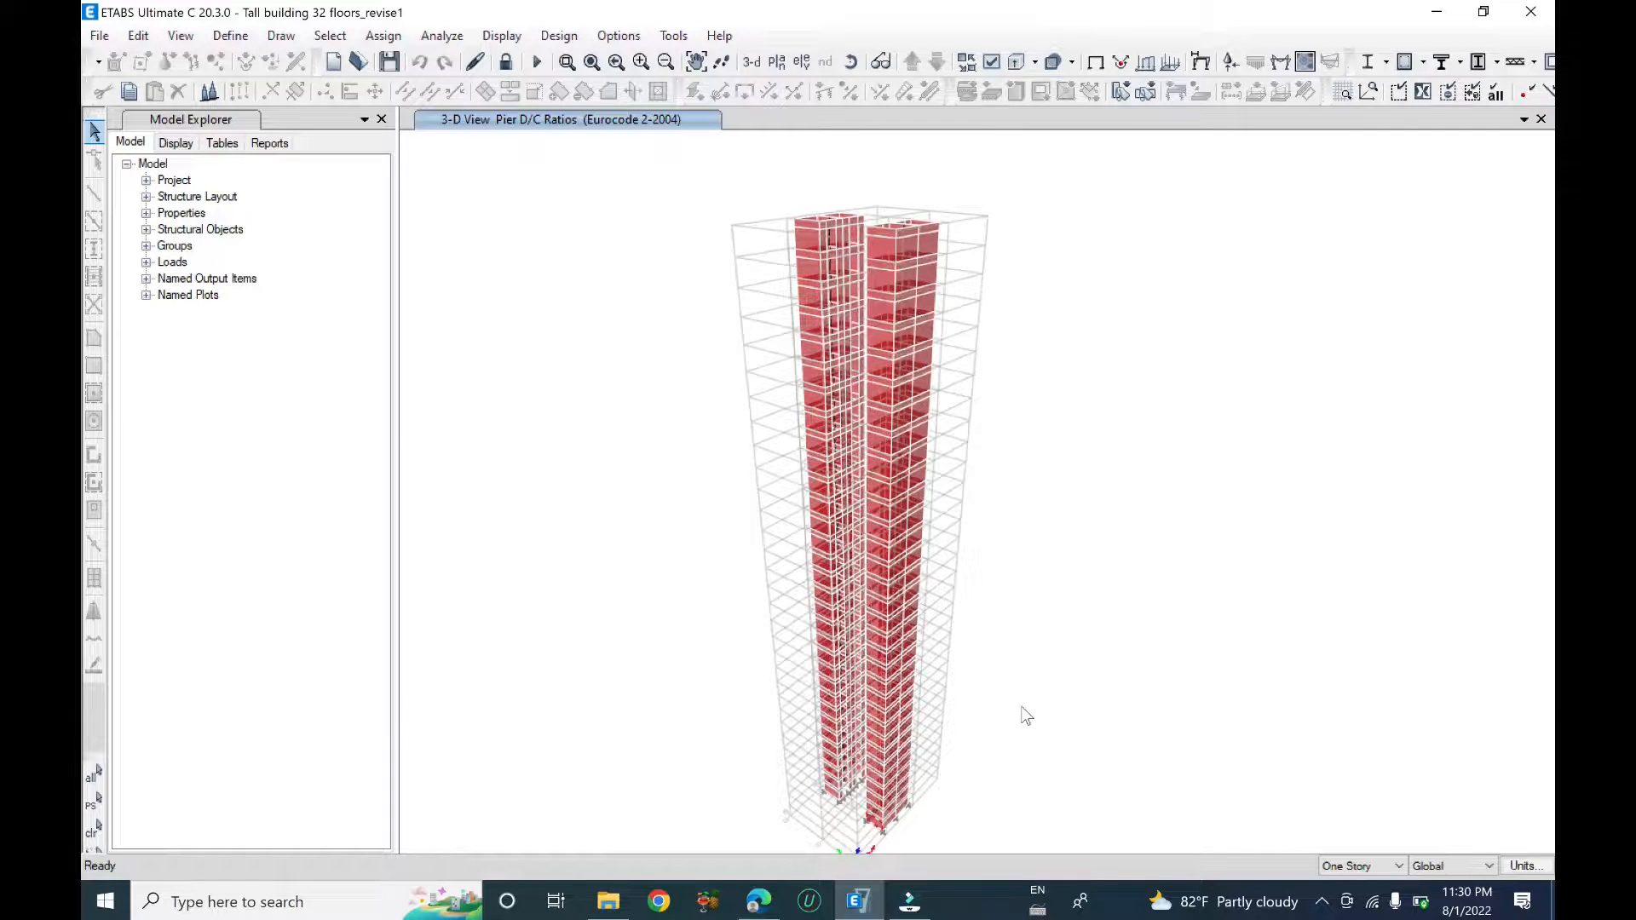
{"action": "middle_click_drag", "start_coordinate": [978, 775], "coordinate": [972, 736]}
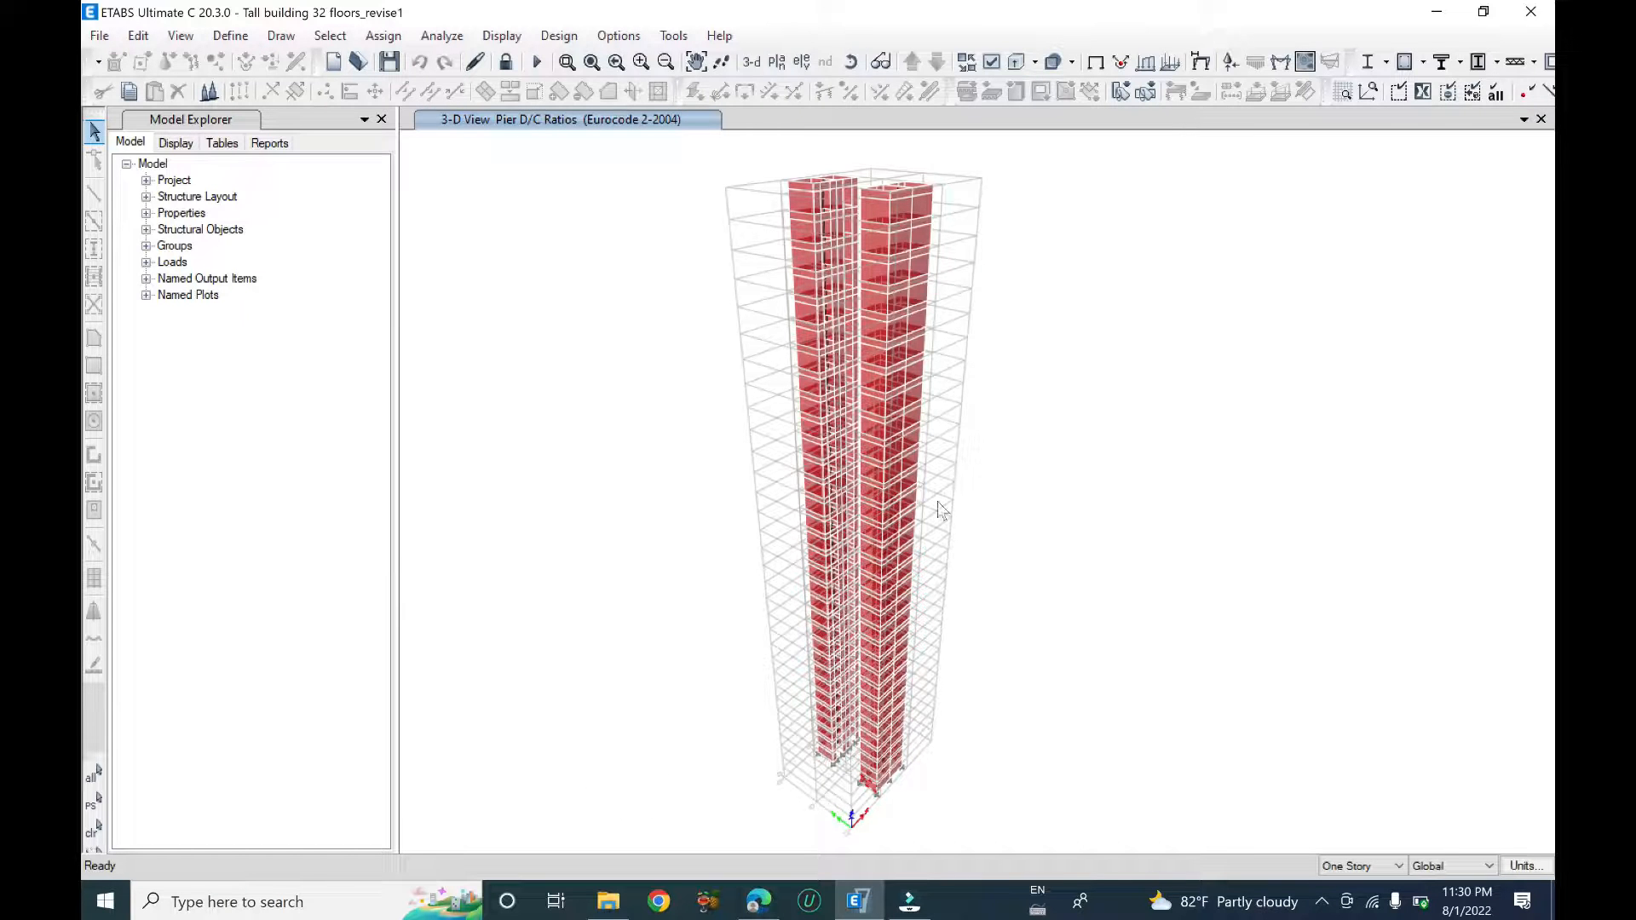
{"action": "middle_click_drag", "start_coordinate": [1007, 652], "coordinate": [962, 646]}
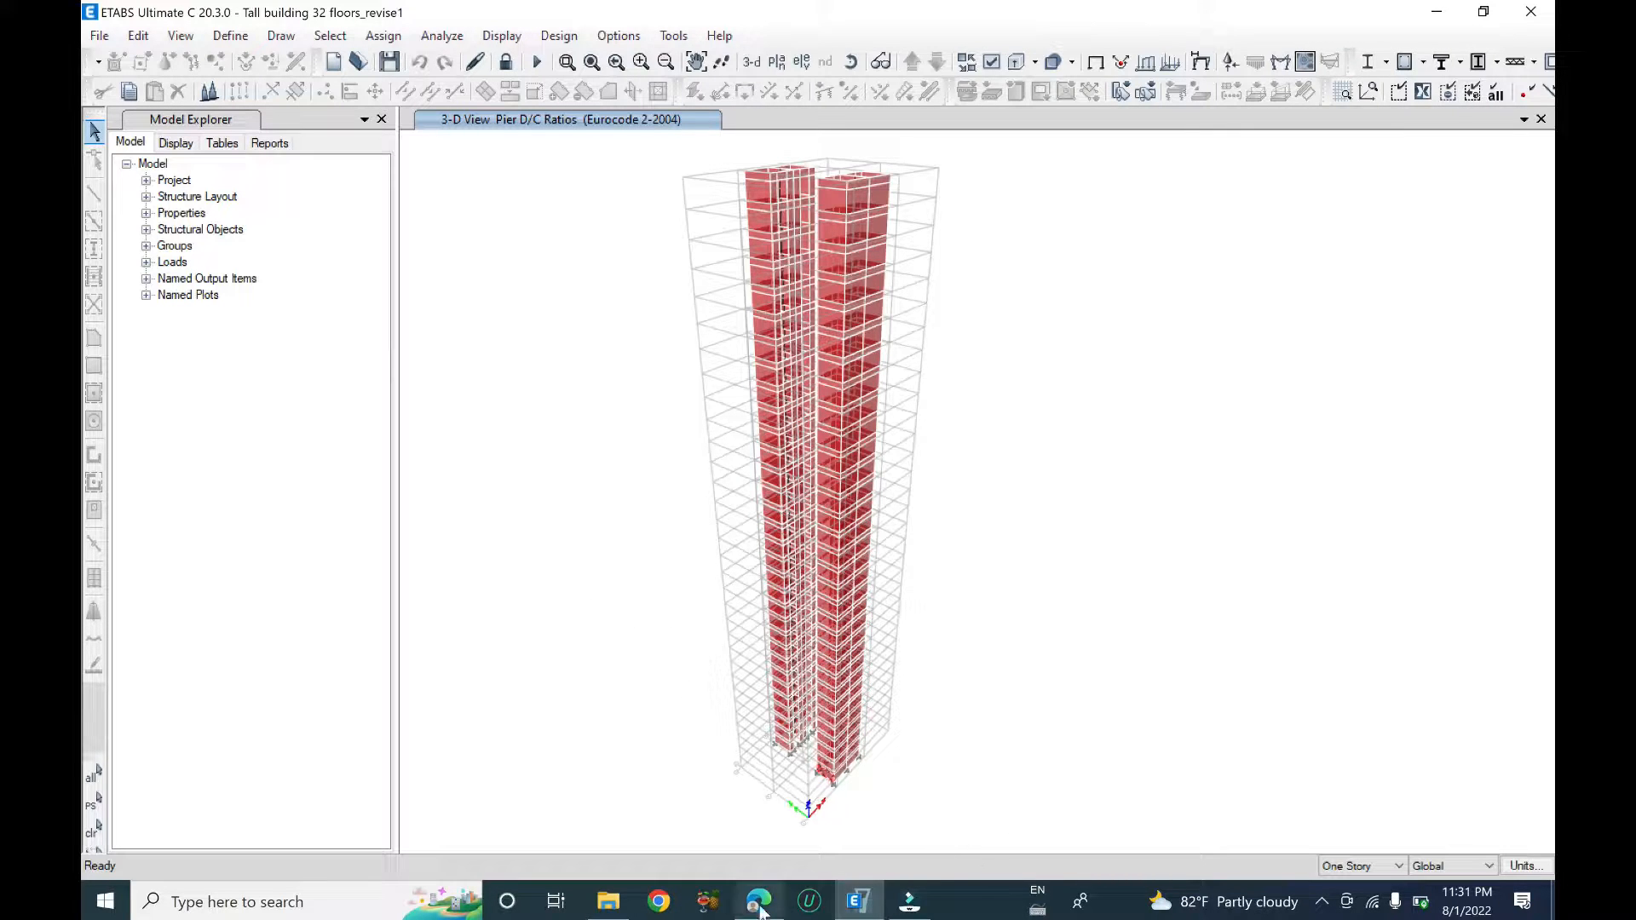
{"action": "left_click", "coordinate": [916, 910]}
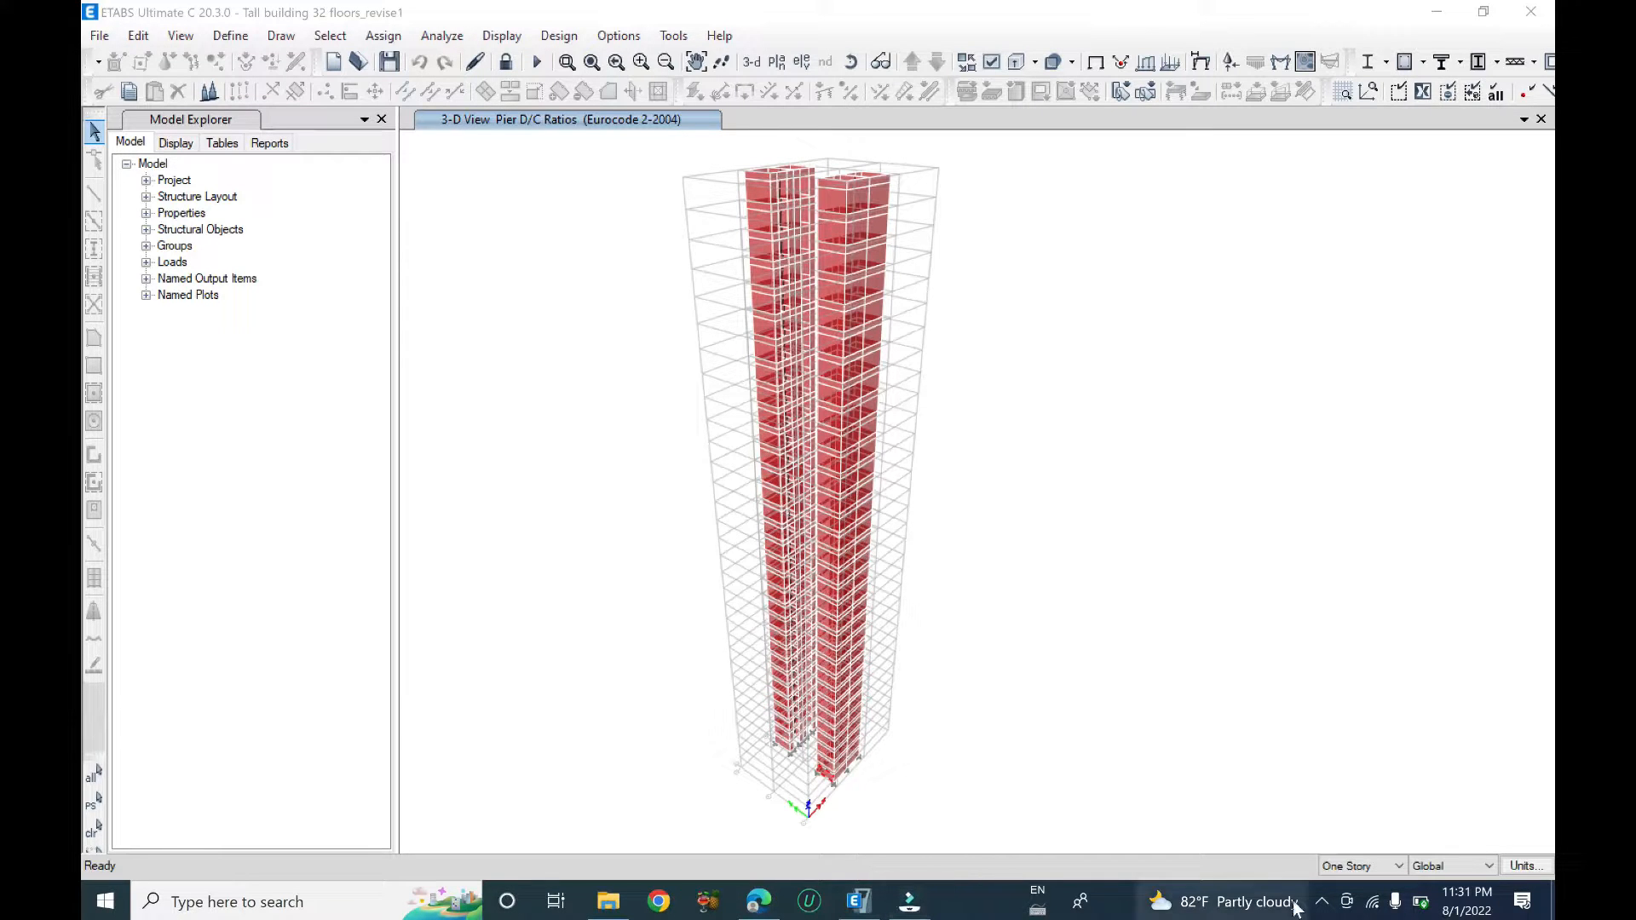
{"action": "left_click", "coordinate": [1321, 901]}
{"action": "right_click", "coordinate": [1405, 738]}
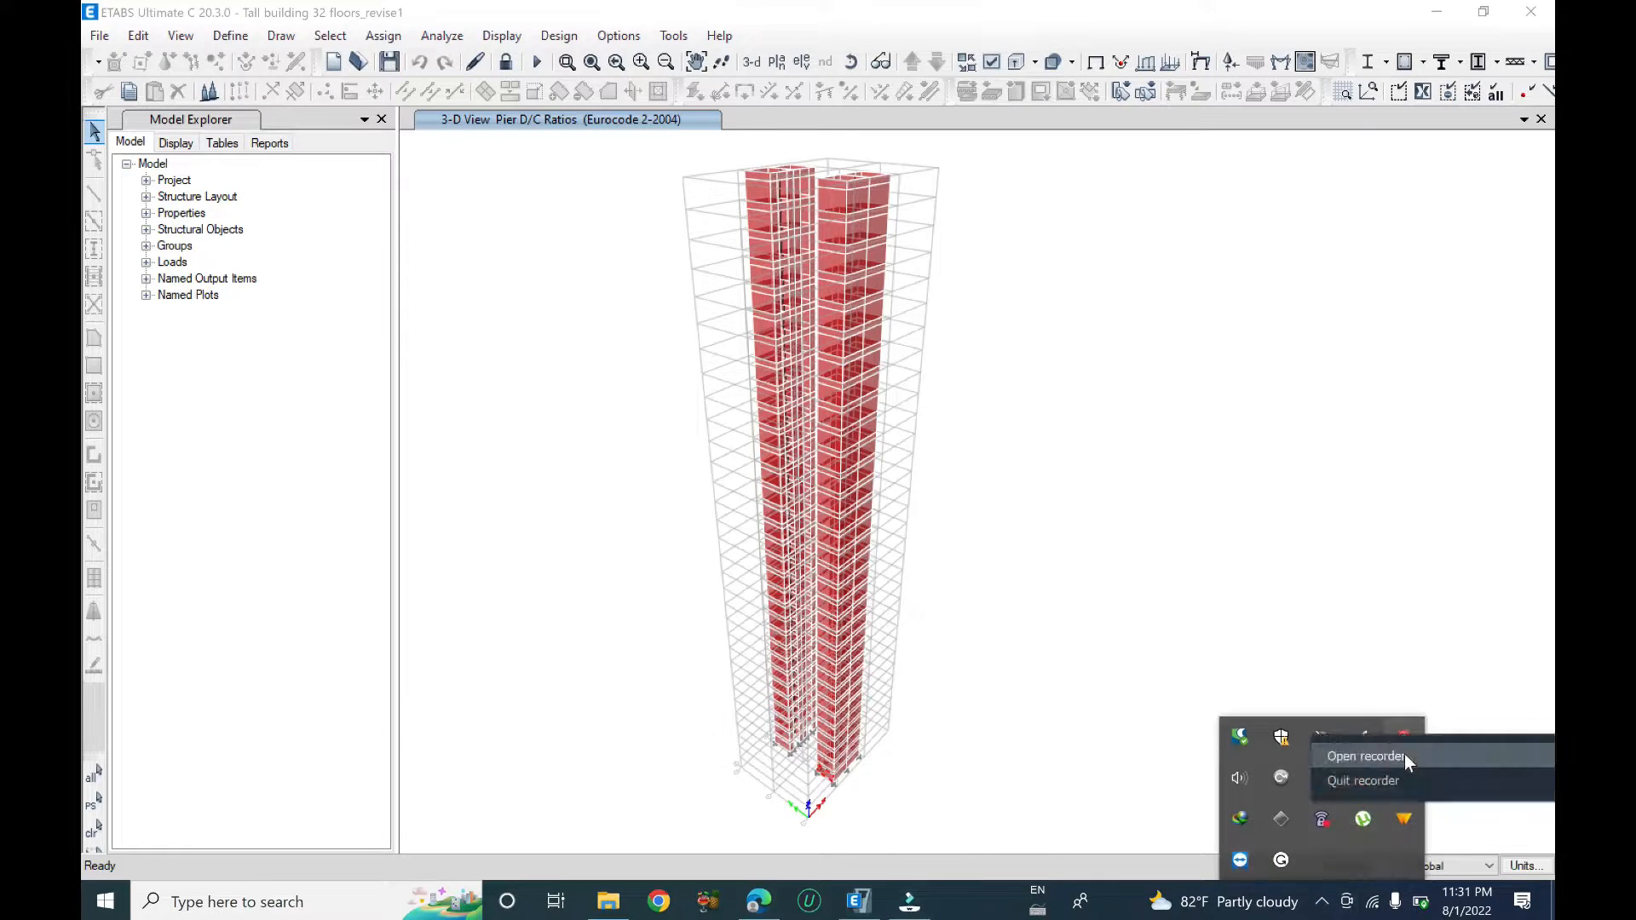